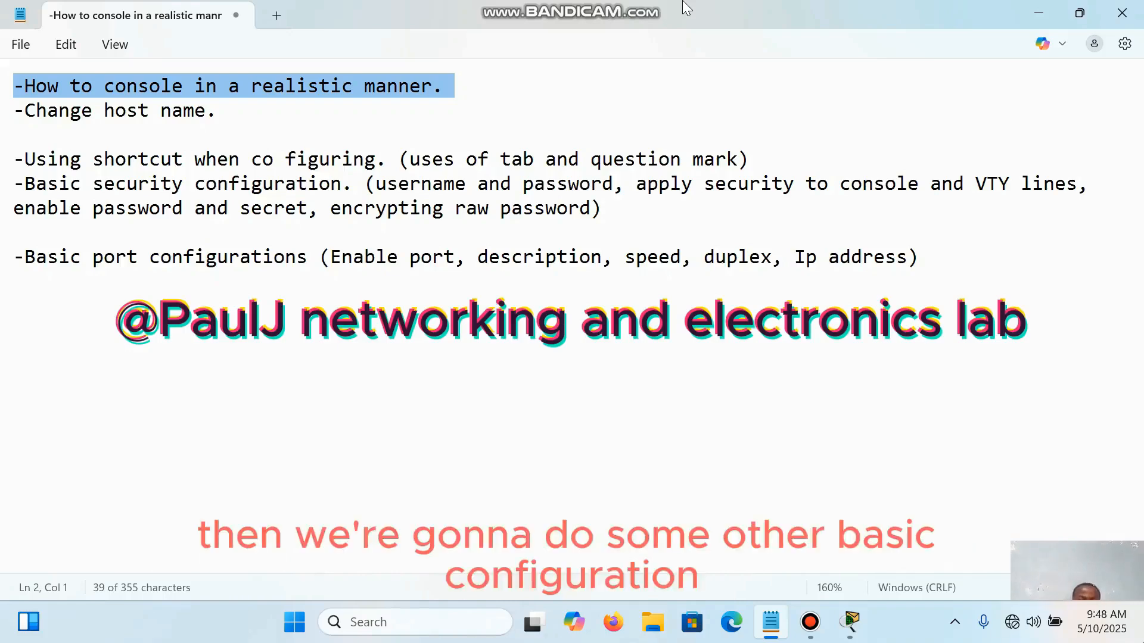
Step: Highlight the "-Change host name." line in the topic outline
{"action": "key", "text": "Right"}
{"action": "key", "text": "shift+Right"}
{"action": "key", "text": "shift+Right"}
{"action": "key", "text": "shift+Right"}
{"action": "key", "text": "shift+Right"}
{"action": "key", "text": "shift+Right"}
{"action": "key", "text": "shift+Right"}
{"action": "key", "text": "shift+Right"}
{"action": "key", "text": "shift+Right"}
{"action": "key", "text": "shift+Right"}
{"action": "key", "text": "shift+Right"}
{"action": "key", "text": "shift+Right"}
{"action": "key", "text": "shift+Right"}
{"action": "key", "text": "shift+Right"}
{"action": "key", "text": "shift+Right"}
{"action": "key", "text": "shift+Right"}
{"action": "key", "text": "shift+Right"}
{"action": "key", "text": "shift+Right"}
{"action": "key", "text": "shift+Right"}
{"action": "key", "text": "shift+Right"}
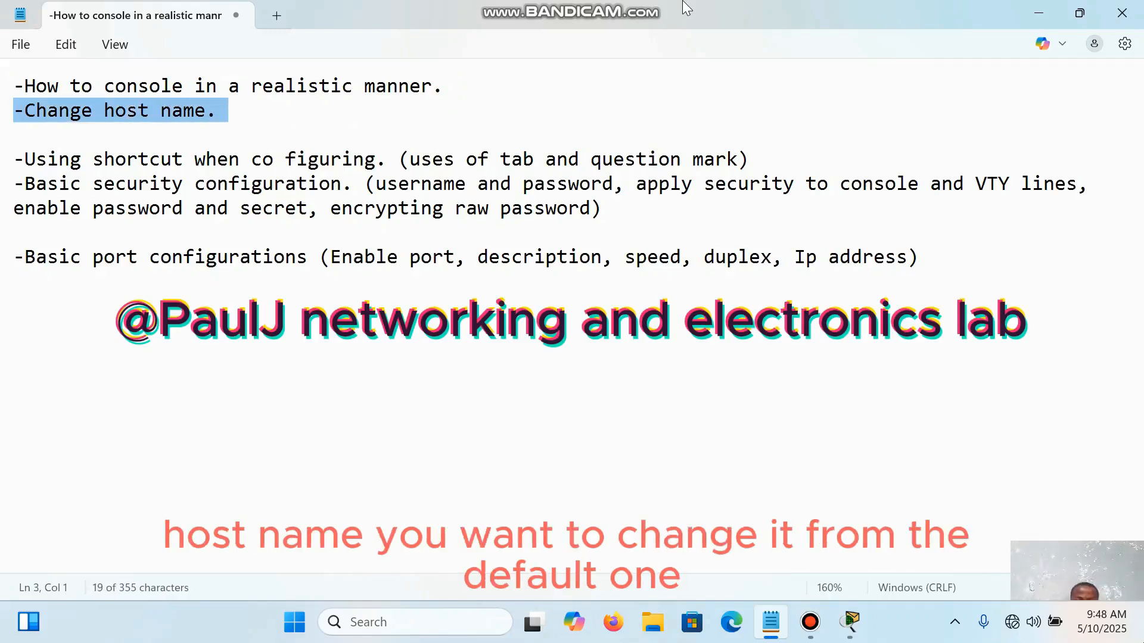
{"action": "key", "text": "Left"}
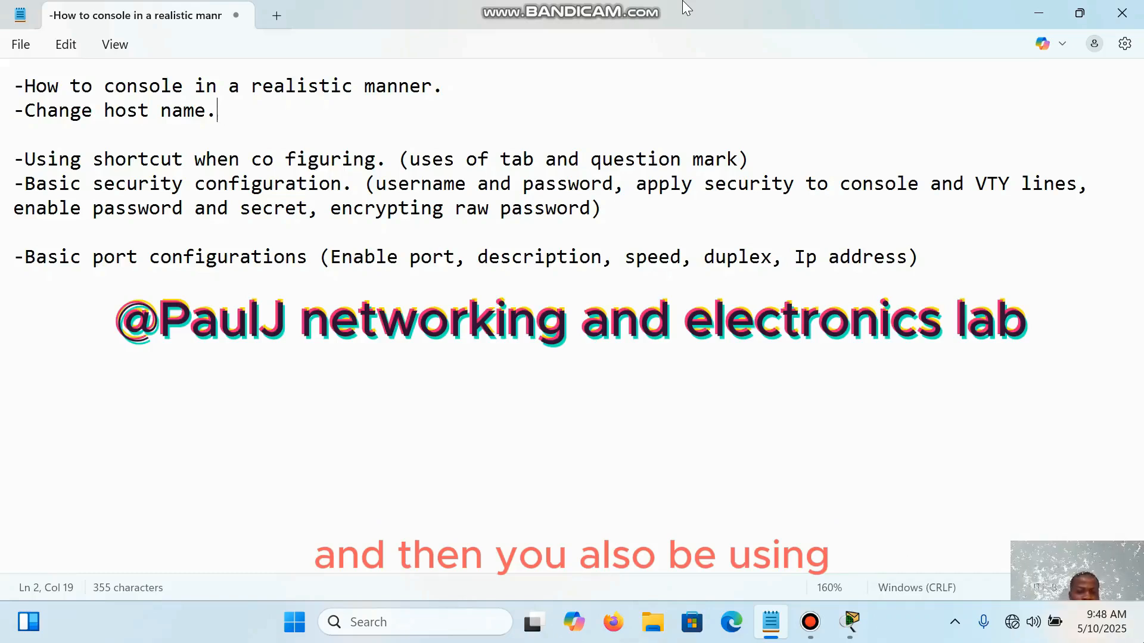
Step: Highlight the words "-Using shortcut when co figuring" in the topic outline
{"action": "key", "text": "Down"}
{"action": "key", "text": "Down"}
{"action": "key", "text": "Home"}
{"action": "key", "text": "shift+Right"}
{"action": "key", "text": "shift+Right"}
{"action": "key", "text": "shift+Right"}
{"action": "key", "text": "shift+Right"}
{"action": "key", "text": "shift+Right"}
{"action": "key", "text": "shift+Right"}
{"action": "key", "text": "shift+Right"}
{"action": "key", "text": "shift+Right"}
{"action": "key", "text": "shift+Right"}
{"action": "key", "text": "shift+Right"}
{"action": "key", "text": "shift+Right"}
{"action": "key", "text": "shift+Right"}
{"action": "key", "text": "shift+Right"}
{"action": "key", "text": "shift+Right"}
{"action": "key", "text": "Left"}
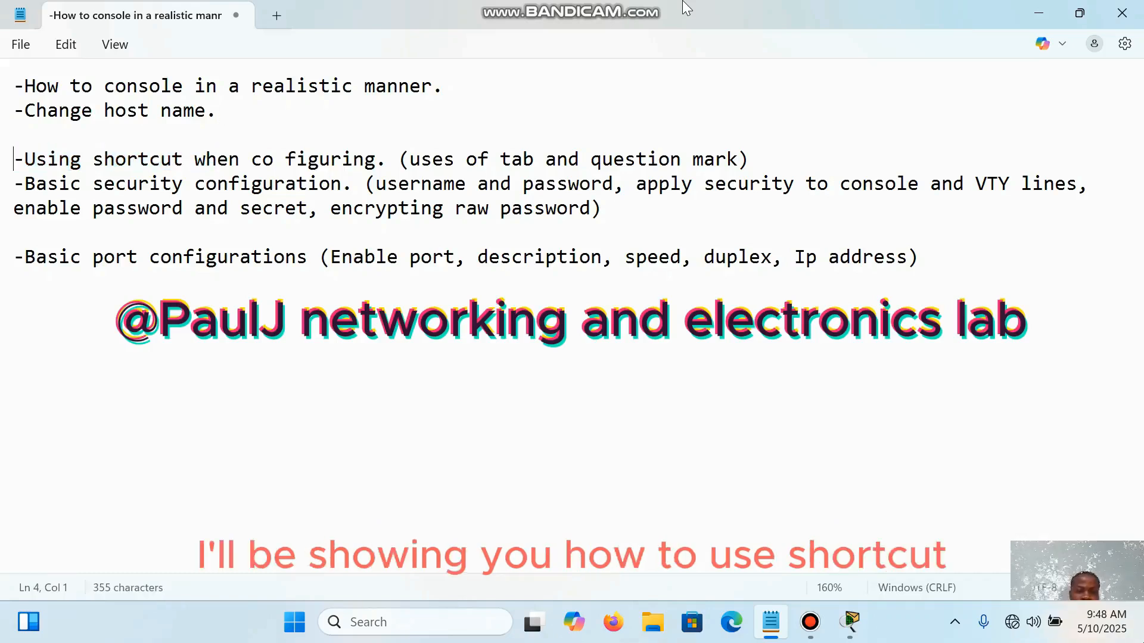
{"action": "key", "text": "shift+Right"}
{"action": "key", "text": "shift+Right"}
{"action": "key", "text": "shift+Right"}
{"action": "key", "text": "shift+Right"}
{"action": "key", "text": "shift+Right"}
{"action": "key", "text": "shift+Right"}
{"action": "key", "text": "shift+Right"}
{"action": "key", "text": "shift+Right"}
{"action": "key", "text": "shift+Right"}
{"action": "key", "text": "shift+Right"}
{"action": "key", "text": "shift+Right"}
{"action": "key", "text": "shift+Right"}
{"action": "key", "text": "shift+Right"}
{"action": "key", "text": "shift+Right"}
{"action": "key", "text": "shift+Right"}
{"action": "key", "text": "shift+Right"}
{"action": "key", "text": "shift+Right"}
{"action": "key", "text": "shift+Right"}
{"action": "key", "text": "shift+Right"}
{"action": "key", "text": "shift+Right"}
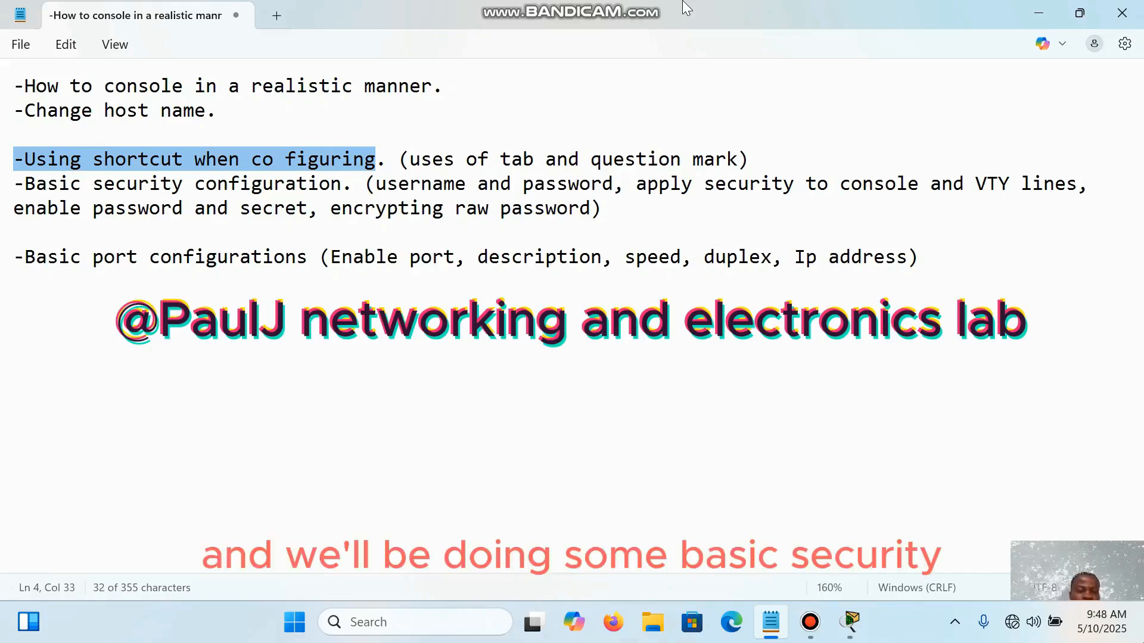
Step: Highlight the opening words of the "-Basic security configuration." topic
{"action": "key", "text": "Down"}
{"action": "key", "text": "Home"}
{"action": "key", "text": "shift+Right"}
{"action": "key", "text": "shift+Right"}
{"action": "key", "text": "shift+Right"}
{"action": "key", "text": "shift+Right"}
{"action": "key", "text": "shift+Right"}
{"action": "key", "text": "shift+Right"}
{"action": "key", "text": "shift+Right"}
{"action": "key", "text": "shift+Right"}
{"action": "key", "text": "shift+Right"}
{"action": "key", "text": "shift+Right"}
{"action": "key", "text": "shift+Right"}
{"action": "key", "text": "shift+Right"}
{"action": "key", "text": "shift+Right"}
{"action": "key", "text": "shift+Right"}
{"action": "key", "text": "shift+Right"}
{"action": "key", "text": "shift+Right"}
{"action": "key", "text": "shift+Right"}
{"action": "key", "text": "shift+Right"}
{"action": "key", "text": "shift+Right"}
{"action": "key", "text": "shift+Right"}
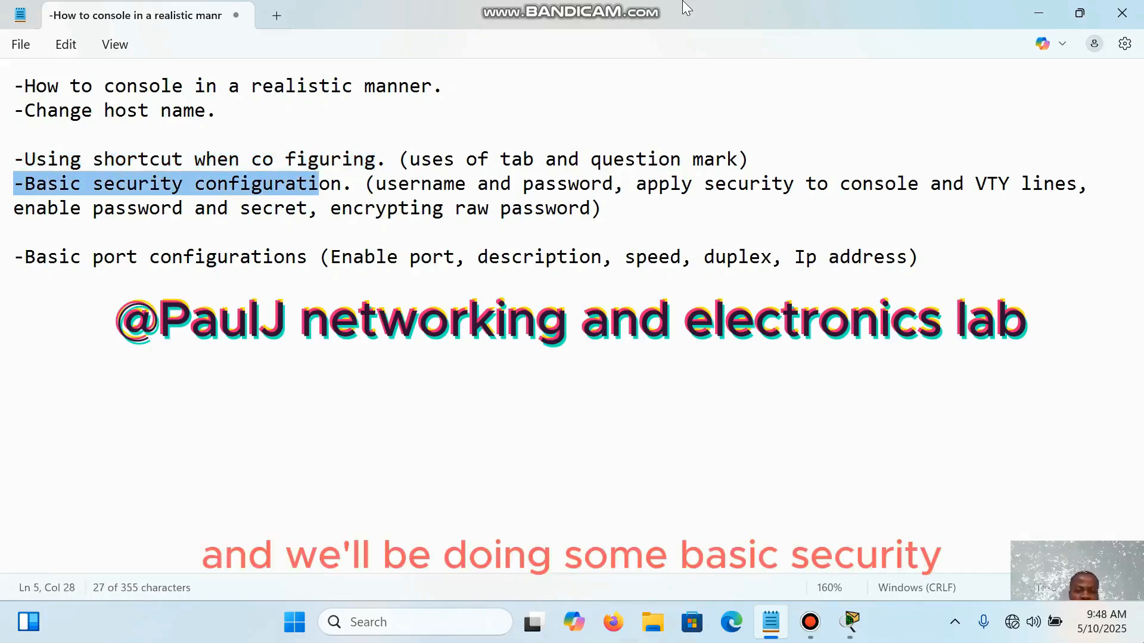
Step: Highlight "VTY" within the parentheses of the basic security configuration topic
{"action": "key", "text": "Right"}
{"action": "key", "text": "Right"}
{"action": "key", "text": "Right"}
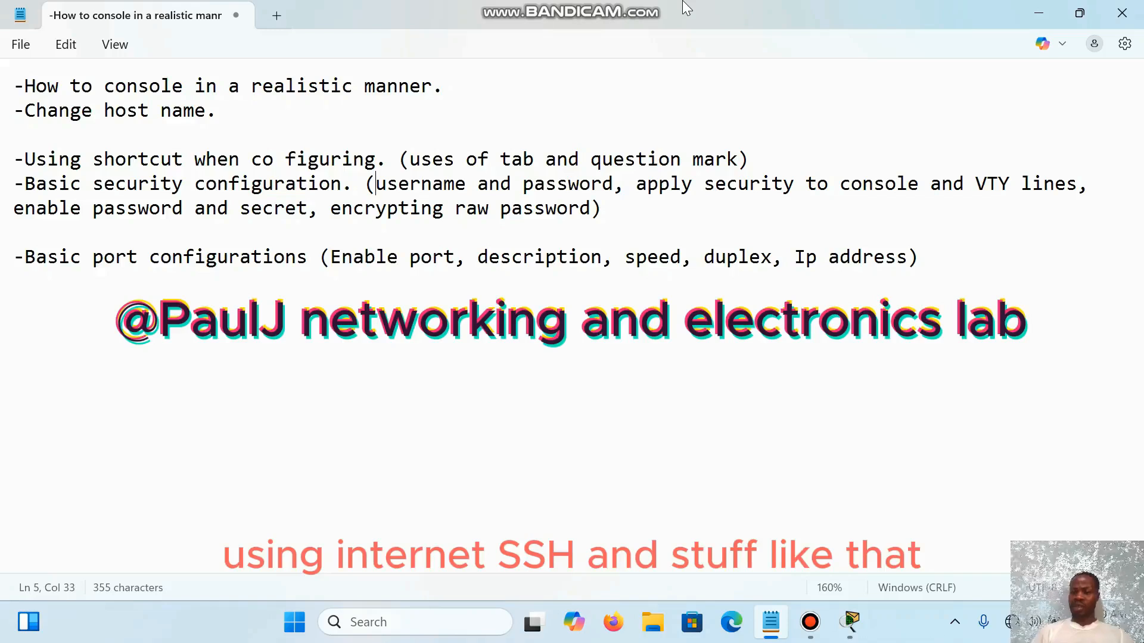
{"action": "key", "text": "shift+Right"}
{"action": "key", "text": "shift+Right"}
{"action": "key", "text": "shift+Right"}
{"action": "key", "text": "shift+Right"}
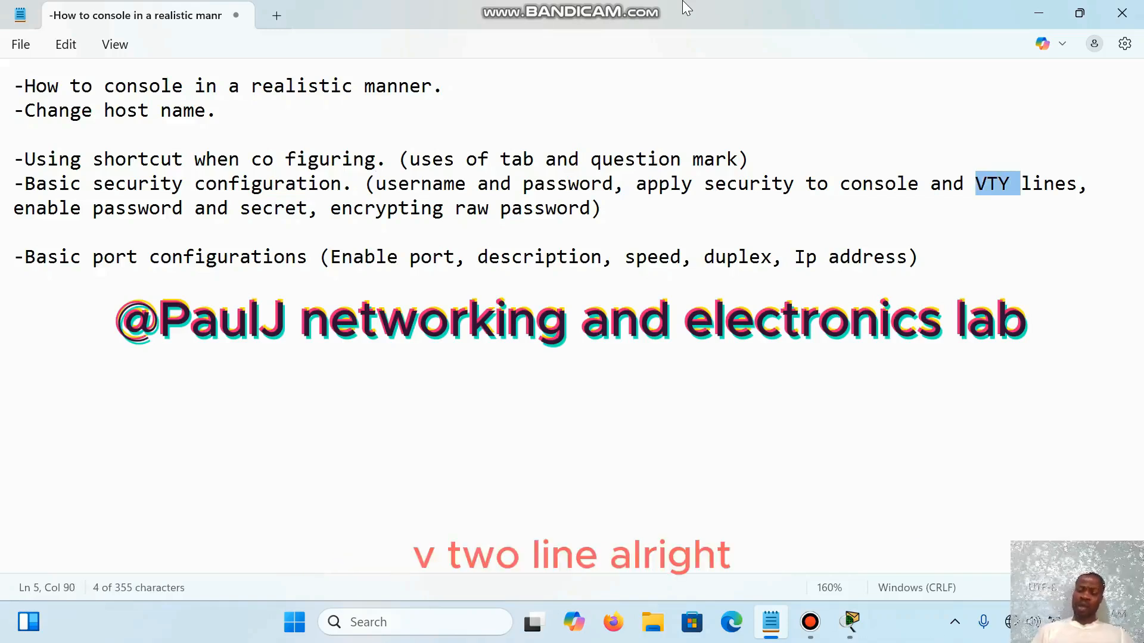
{"action": "key", "text": "Right"}
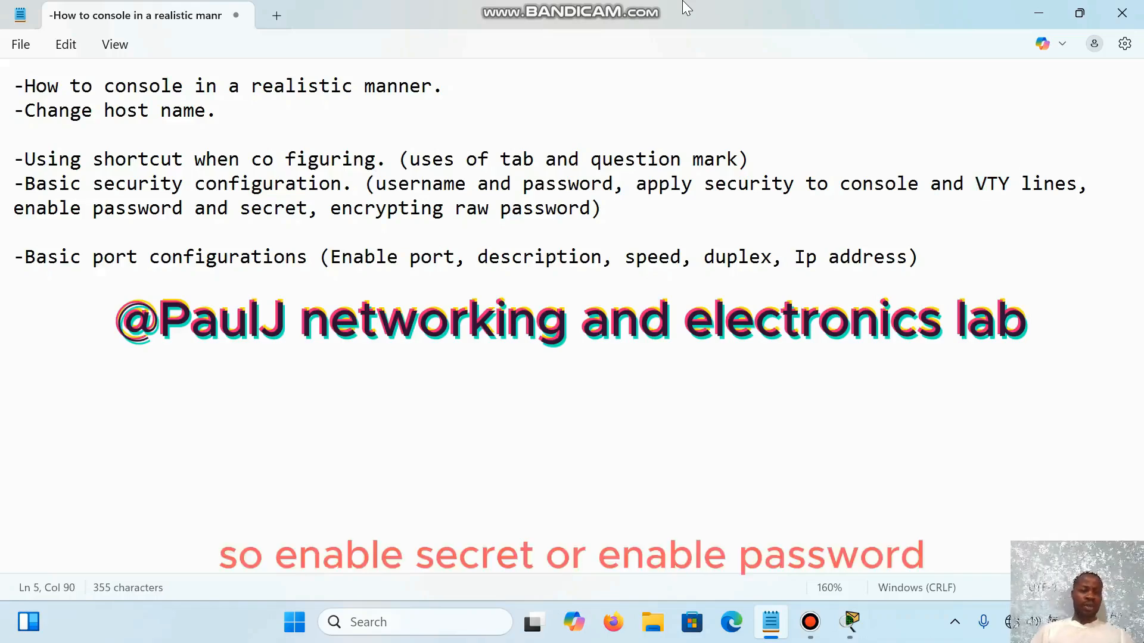
Step: Highlight the words "enable password" in the basic security configuration topic
{"action": "key", "text": "Right"}
{"action": "key", "text": "Right"}
{"action": "key", "text": "Right"}
{"action": "key", "text": "Right"}
{"action": "key", "text": "Right"}
{"action": "key", "text": "Right"}
{"action": "key", "text": "Right"}
{"action": "key", "text": "shift+Right"}
{"action": "key", "text": "shift+Right"}
{"action": "key", "text": "shift+Right"}
{"action": "key", "text": "shift+Right"}
{"action": "key", "text": "shift+Right"}
{"action": "key", "text": "shift+Right"}
{"action": "key", "text": "shift+Right"}
{"action": "key", "text": "shift+Right"}
{"action": "key", "text": "shift+Right"}
{"action": "key", "text": "shift+Right"}
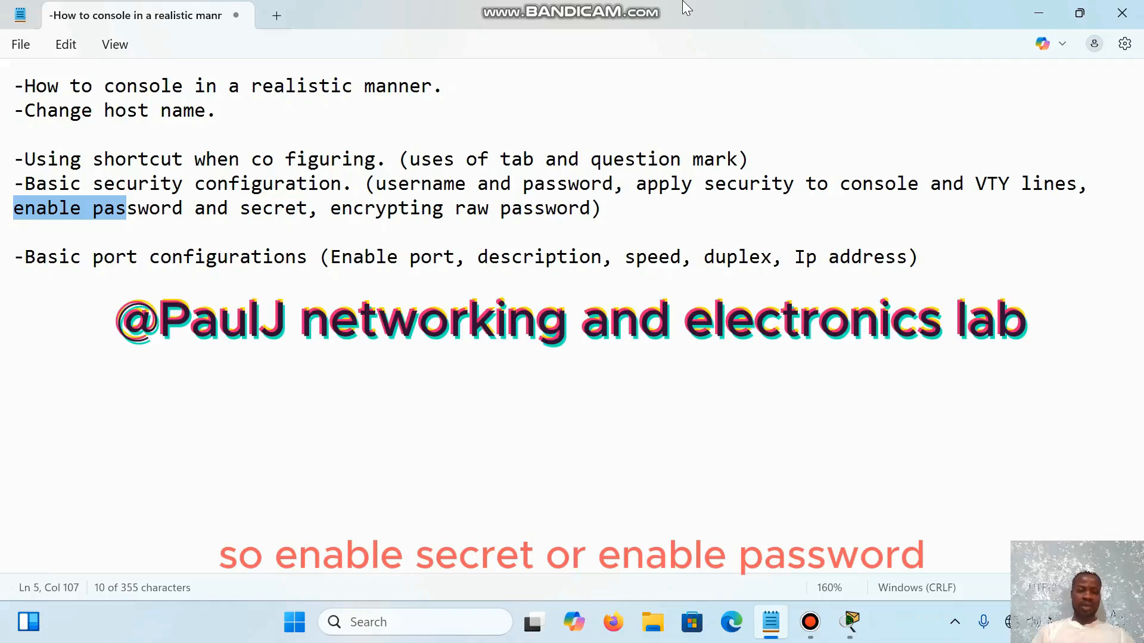
{"action": "key", "text": "shift+Right"}
{"action": "key", "text": "shift+Right"}
{"action": "key", "text": "shift+Right"}
{"action": "key", "text": "shift+Right"}
{"action": "key", "text": "shift+Right"}
{"action": "key", "text": "shift+Right"}
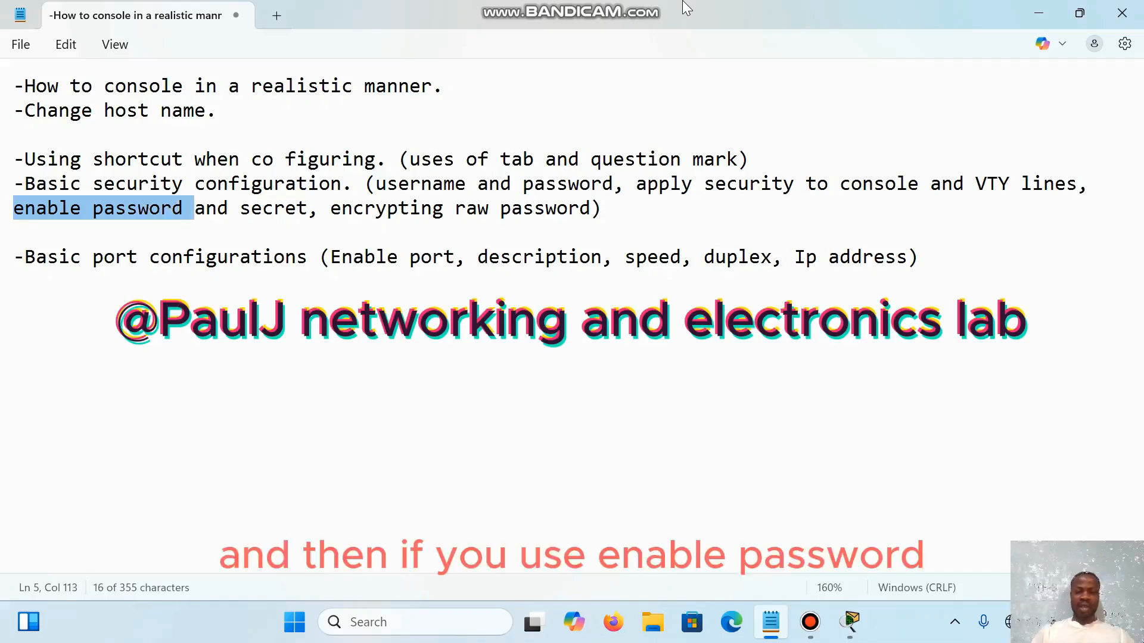
Step: Highlight the words "encrypting raw password" at the end of the basic security configuration topic
{"action": "key", "text": "Right"}
{"action": "key", "text": "Right"}
{"action": "key", "text": "Right"}
{"action": "key", "text": "Right"}
{"action": "key", "text": "Right"}
{"action": "key", "text": "Right"}
{"action": "key", "text": "Right"}
{"action": "key", "text": "Right"}
{"action": "key", "text": "Right"}
{"action": "key", "text": "Right"}
{"action": "key", "text": "Right"}
{"action": "key", "text": "Right"}
{"action": "key", "text": "Right"}
{"action": "key", "text": "shift+Right"}
{"action": "key", "text": "shift+Right"}
{"action": "key", "text": "shift+Right"}
{"action": "key", "text": "shift+Right"}
{"action": "key", "text": "shift+Right"}
{"action": "key", "text": "shift+Right"}
{"action": "key", "text": "shift+Right"}
{"action": "key", "text": "shift+Right"}
{"action": "key", "text": "shift+Right"}
{"action": "key", "text": "shift+Right"}
{"action": "key", "text": "shift+Right"}
{"action": "key", "text": "shift+Right"}
{"action": "key", "text": "shift+Right"}
{"action": "key", "text": "shift+Right"}
{"action": "key", "text": "shift+Right"}
{"action": "key", "text": "shift+Right"}
{"action": "key", "text": "shift+Right"}
{"action": "key", "text": "shift+Right"}
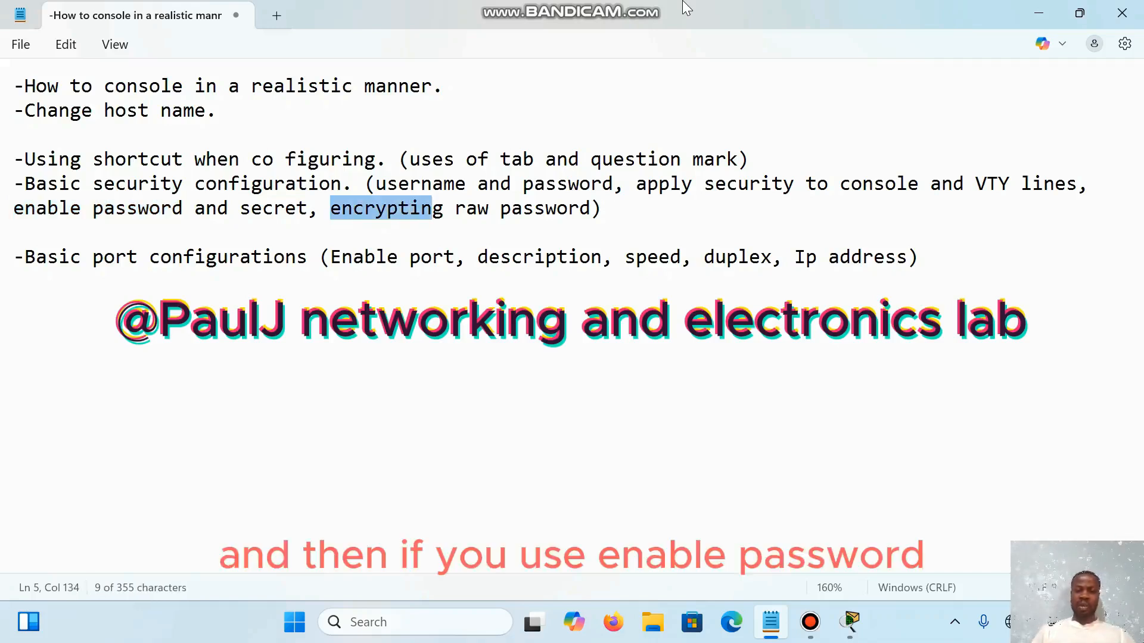
{"action": "key", "text": "shift+Right"}
{"action": "key", "text": "shift+Right"}
{"action": "key", "text": "shift+Right"}
{"action": "key", "text": "shift+Right"}
{"action": "key", "text": "shift+Right"}
{"action": "key", "text": "shift+Right"}
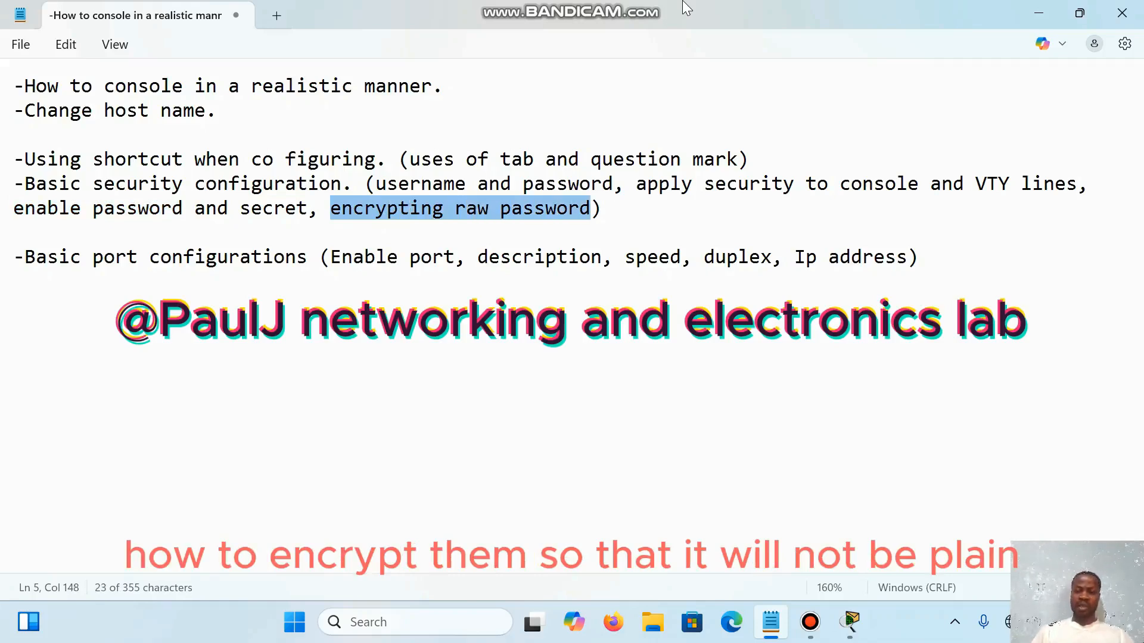
{"action": "key", "text": "Right"}
{"action": "key", "text": "Right"}
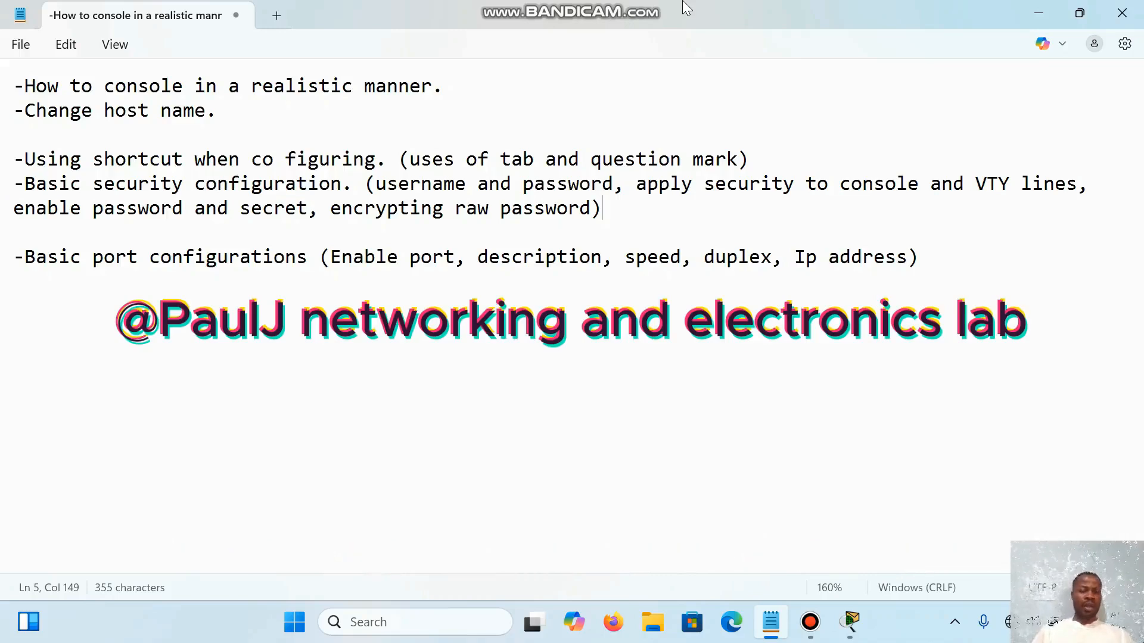
Step: Highlight the entire "-Basic port configurations" line, including its parenthesised list
{"action": "key", "text": "Down"}
{"action": "key", "text": "Down"}
{"action": "key", "text": "Home"}
{"action": "key", "text": "shift+End"}
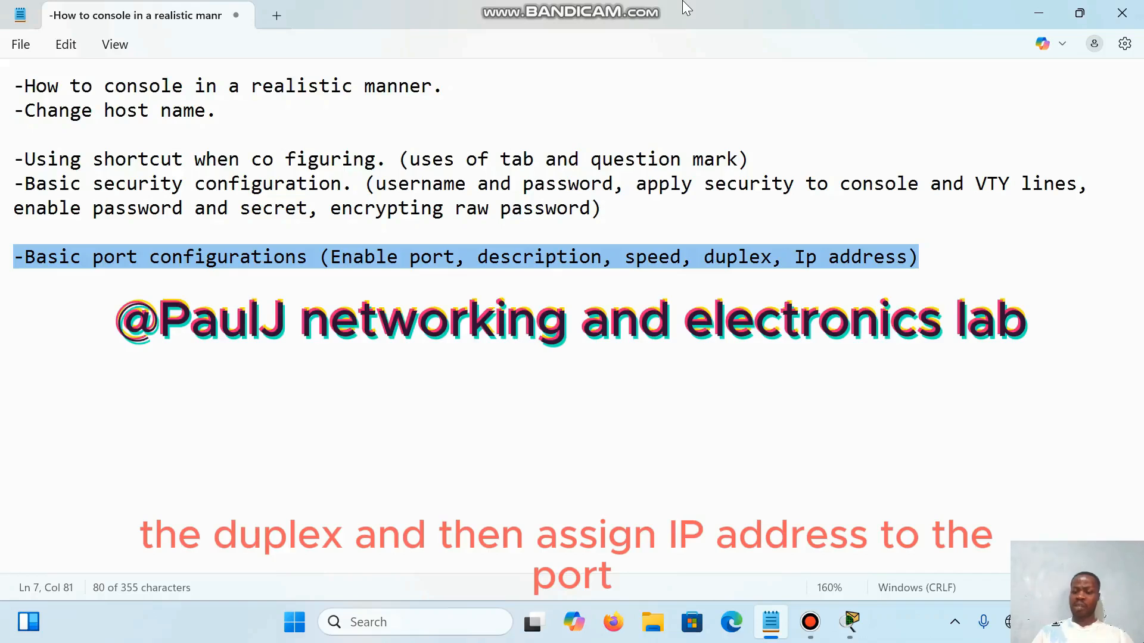
{"action": "left_click", "coordinate": [862, 257]}
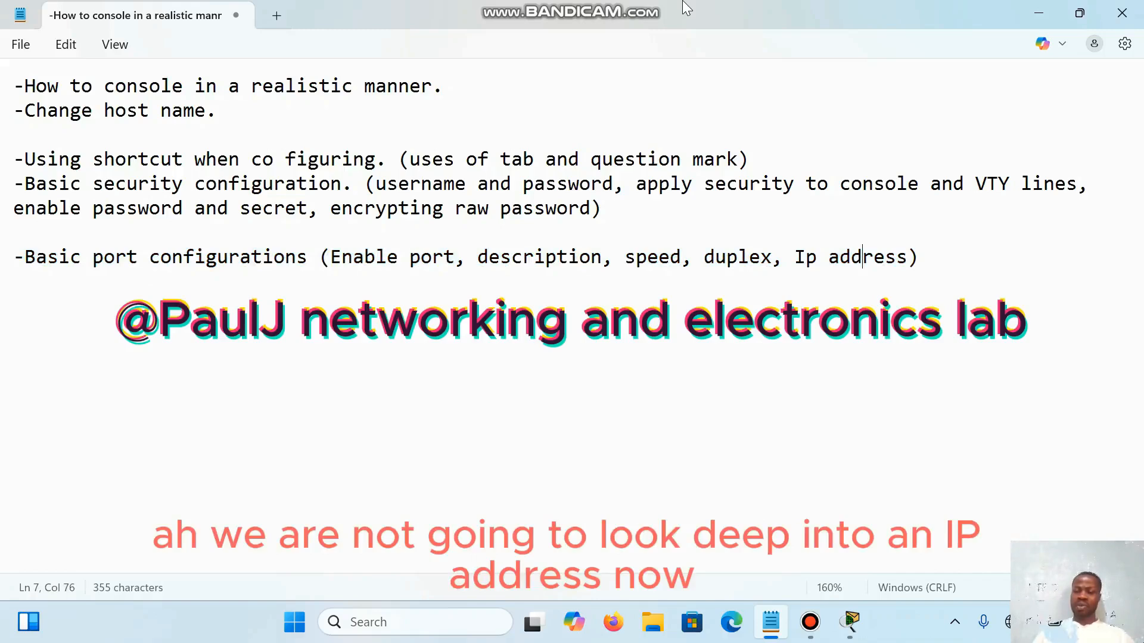
Step: Highlight only "Ip address" at the end of the basic port configurations line
{"action": "key", "text": "Left"}
{"action": "key", "text": "Left"}
{"action": "key", "text": "Left"}
{"action": "key", "text": "Left"}
{"action": "key", "text": "Left"}
{"action": "key", "text": "Left"}
{"action": "key", "text": "shift+Right"}
{"action": "key", "text": "shift+Right"}
{"action": "key", "text": "shift+Right"}
{"action": "key", "text": "shift+Right"}
{"action": "key", "text": "shift+Right"}
{"action": "key", "text": "shift+Right"}
{"action": "key", "text": "shift+Right"}
{"action": "key", "text": "shift+Right"}
{"action": "key", "text": "shift+Right"}
{"action": "key", "text": "shift+Right"}
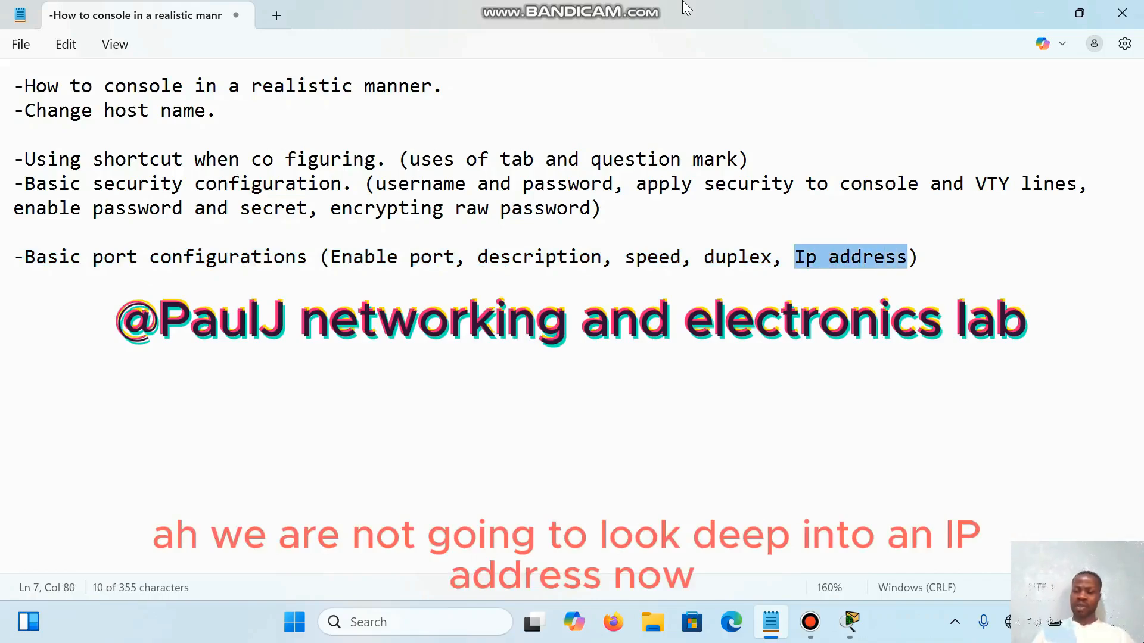
{"action": "left_click", "coordinate": [838, 257]}
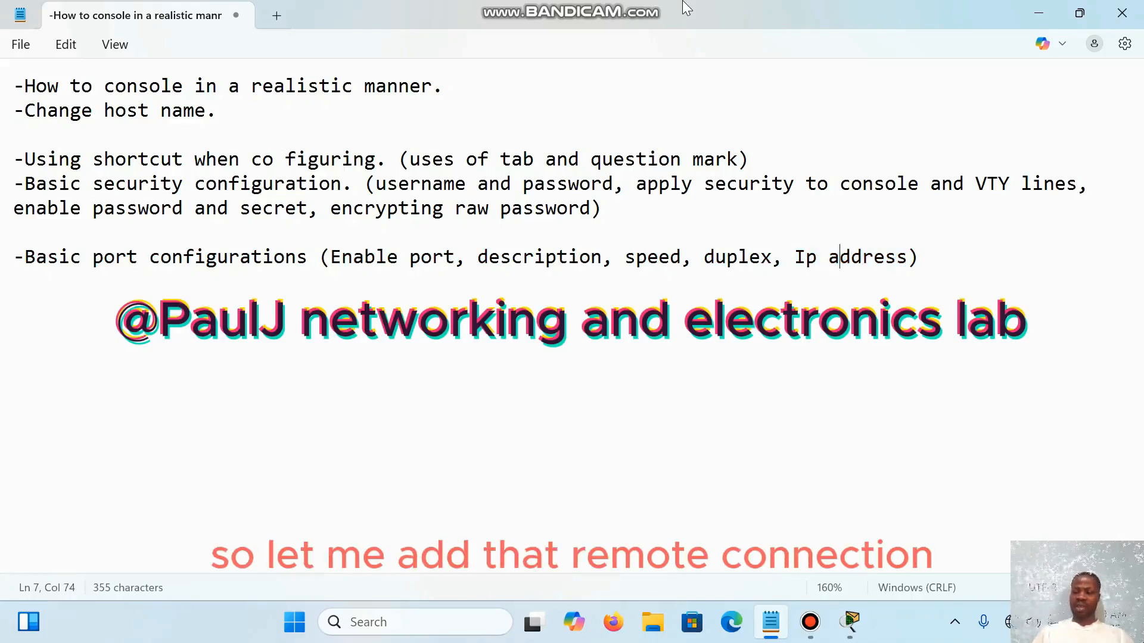
Step: Add a new line reading "- Telnet configuration" below the basic port configurations topic
{"action": "key", "text": "End"}
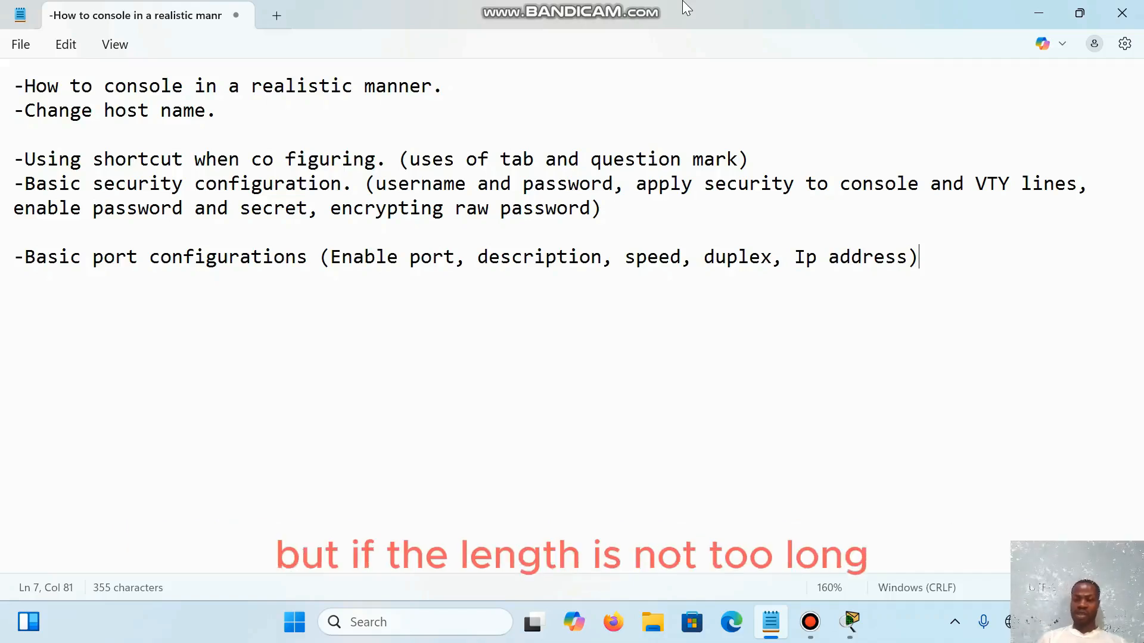
{"action": "key", "text": "Return"}
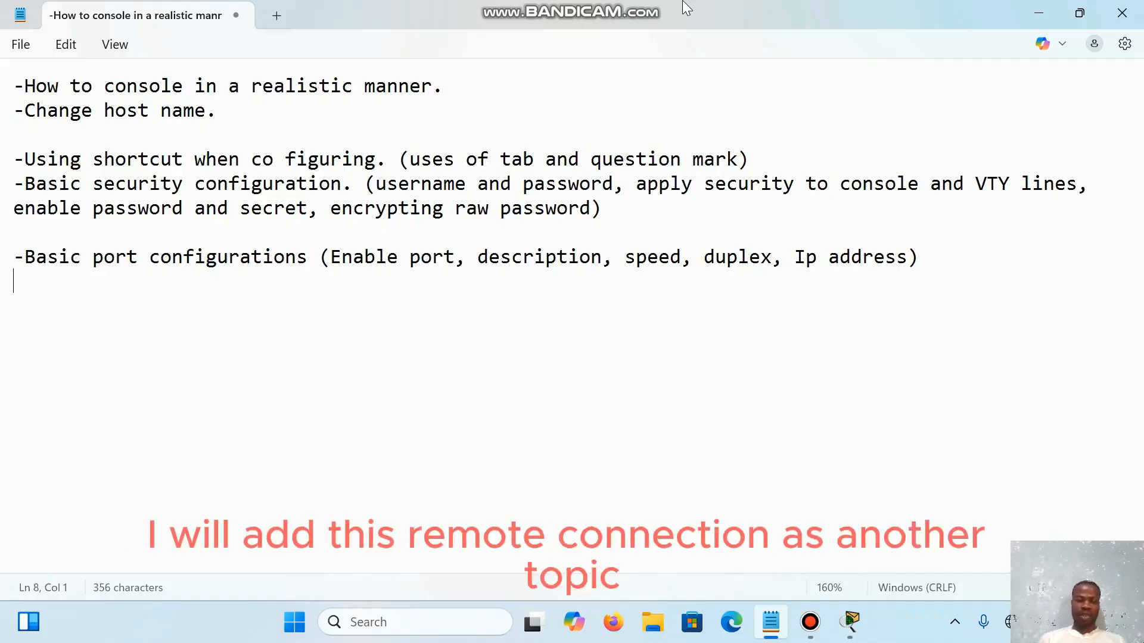
{"action": "type", "text": "-"}
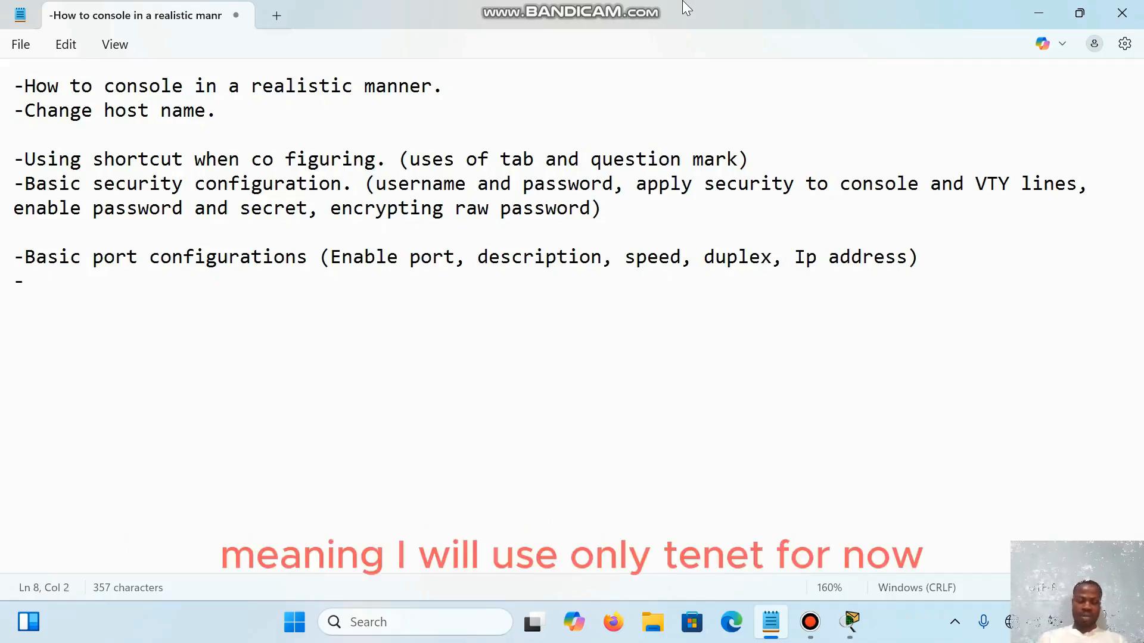
{"action": "type", "text": " T"}
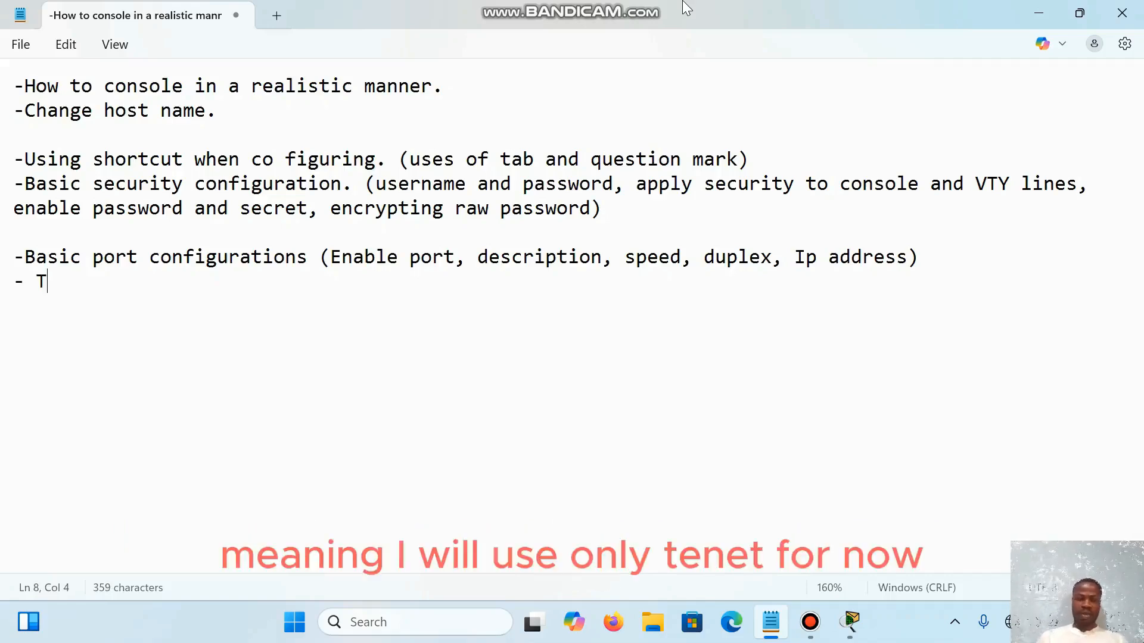
{"action": "type", "text": "elnet "}
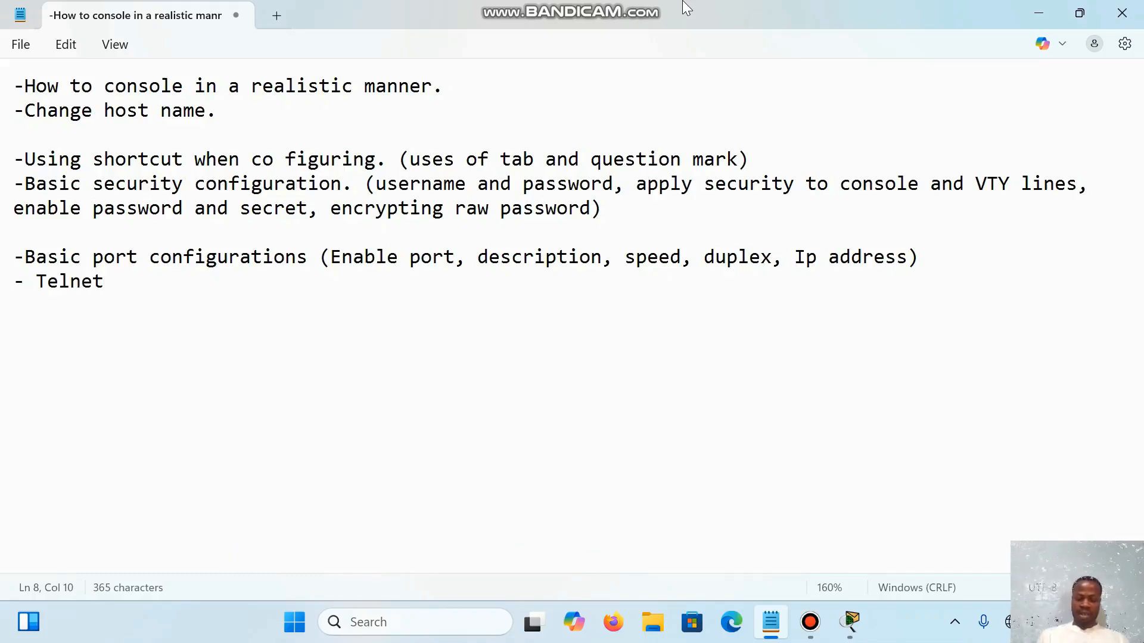
{"action": "type", "text": "con"}
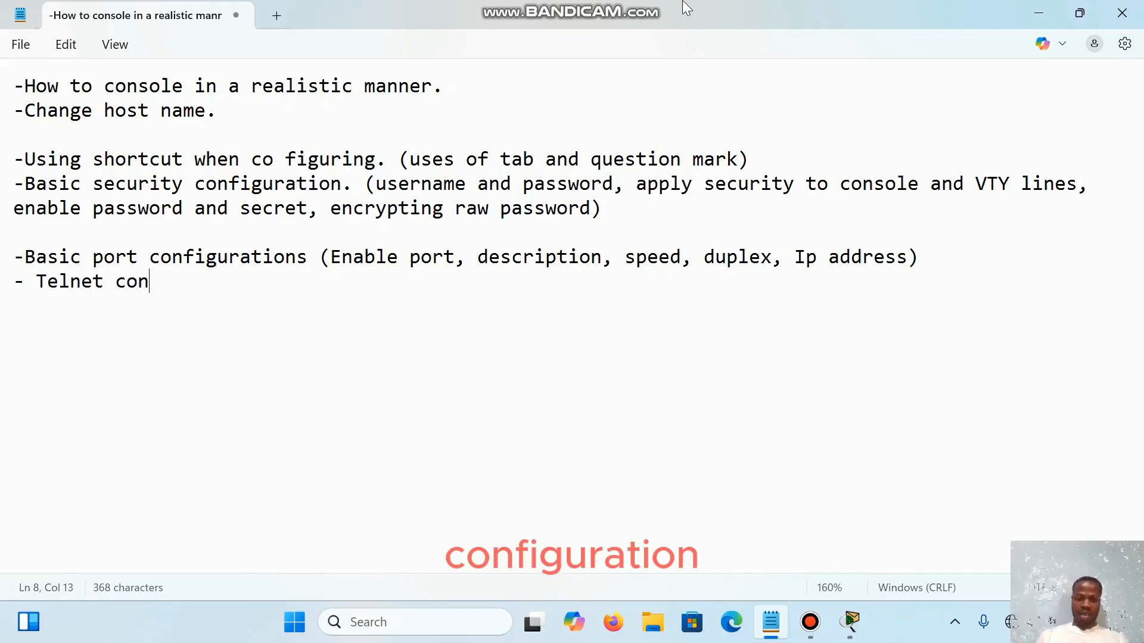
{"action": "type", "text": "figura"}
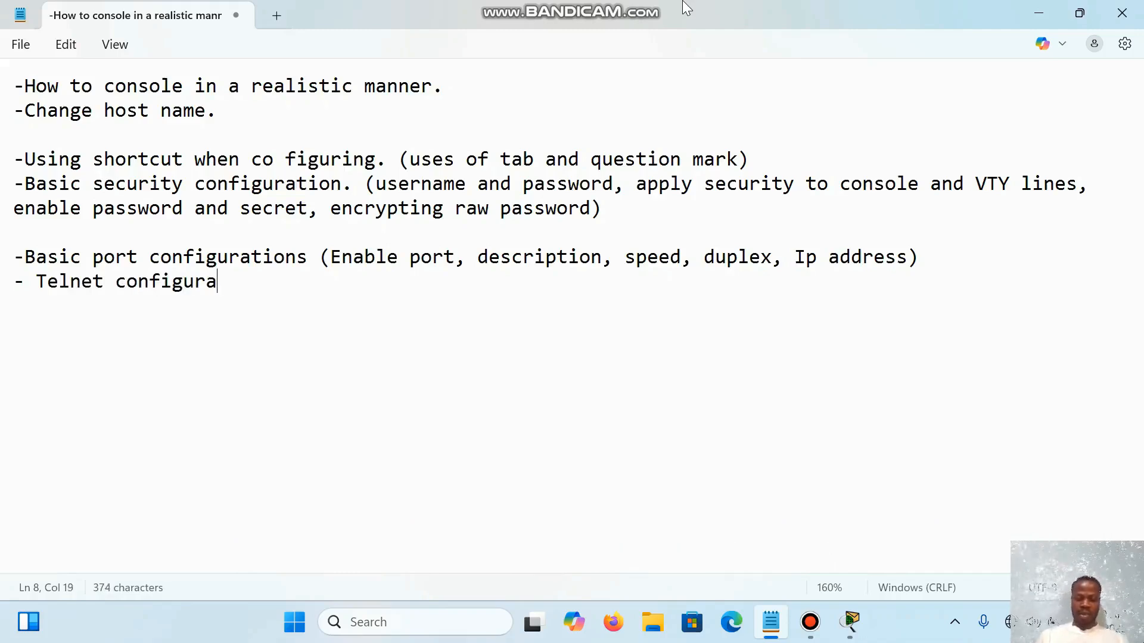
{"action": "type", "text": "tion"}
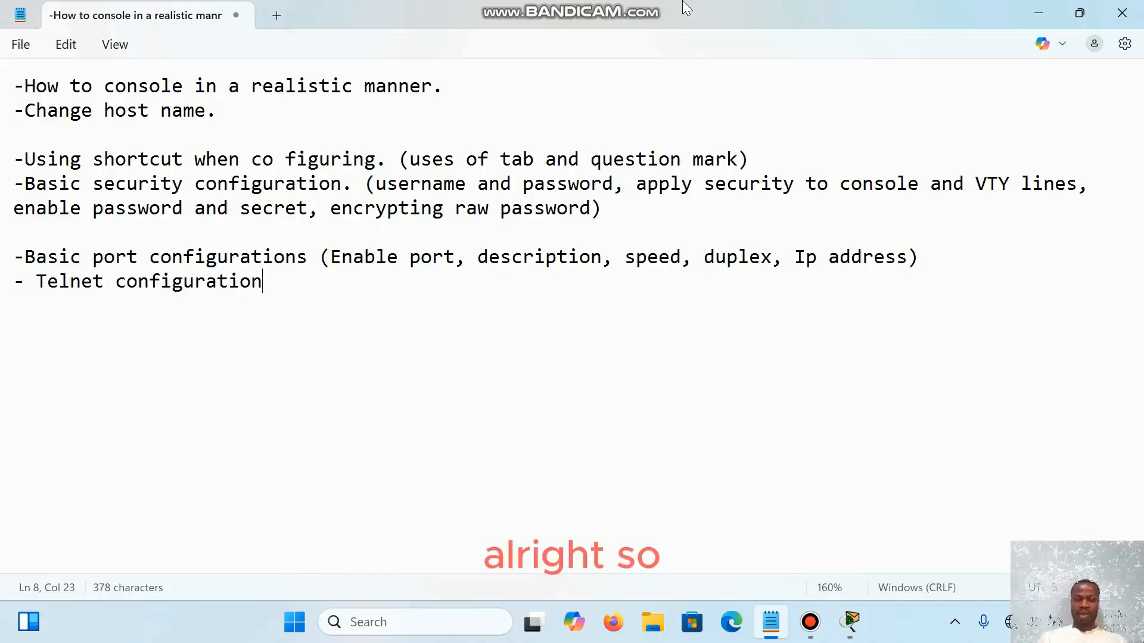
Step: Highlight "Ip address" and "speed" one after the other in the basic port configurations line
{"action": "mouse_move", "coordinate": [783, 257]}
{"action": "left_mouse_down"}
{"action": "mouse_move", "coordinate": [907, 257]}
{"action": "mouse_move", "coordinate": [262, 281]}
{"action": "left_mouse_up"}
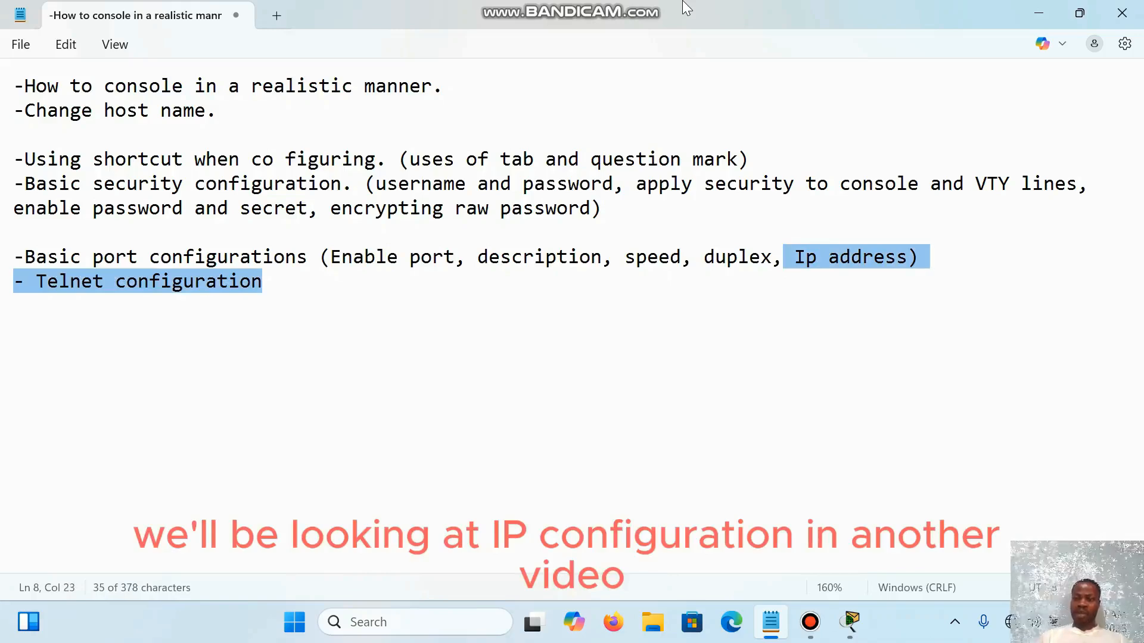
{"action": "left_click", "coordinate": [263, 281]}
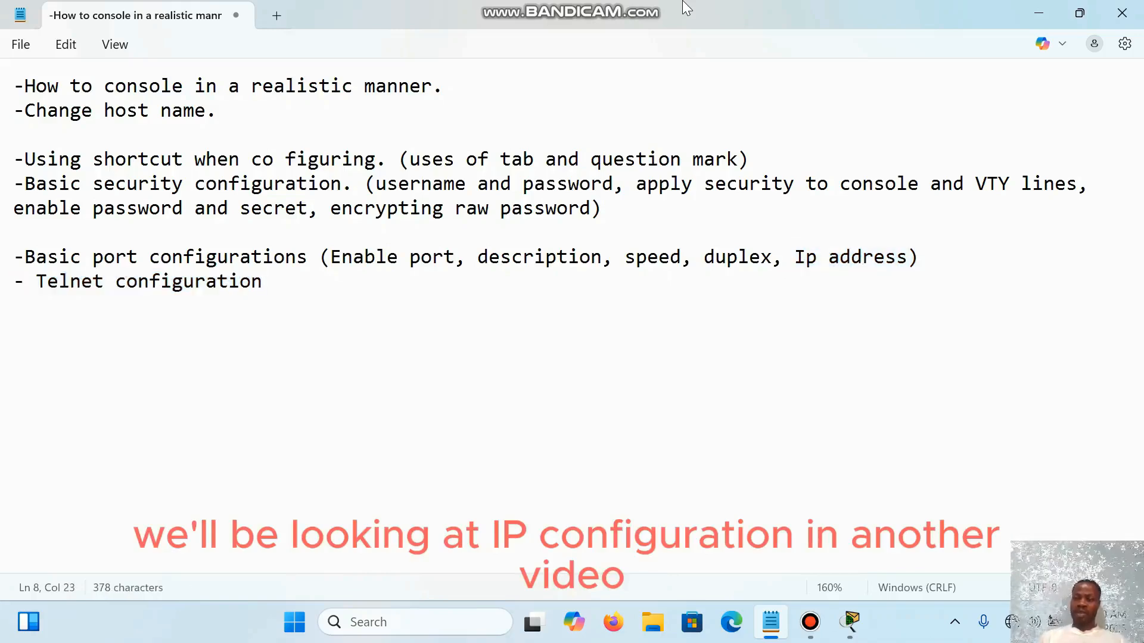
{"action": "left_click_drag", "start_coordinate": [794, 256], "coordinate": [907, 257]}
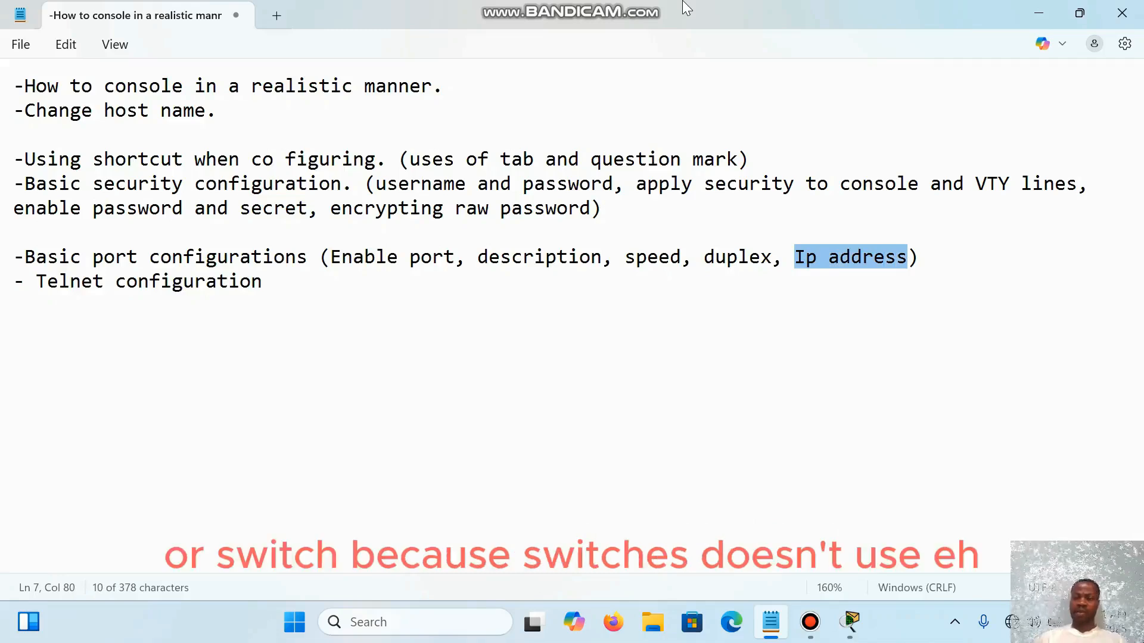
{"action": "left_click", "coordinate": [647, 257]}
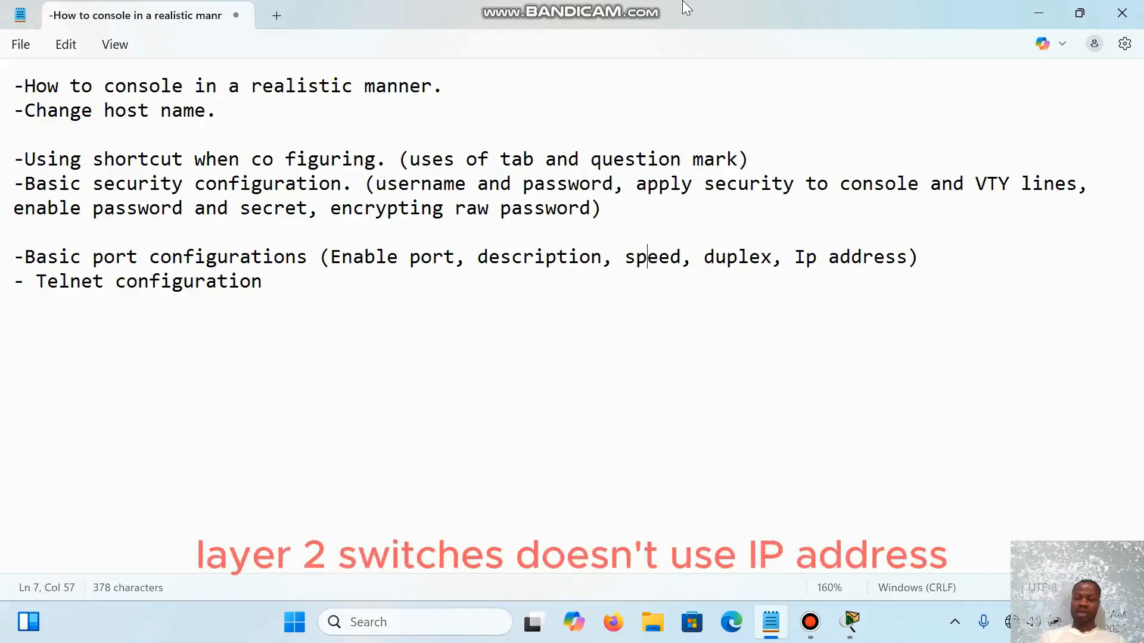
{"action": "left_click_drag", "start_coordinate": [625, 257], "coordinate": [681, 256]}
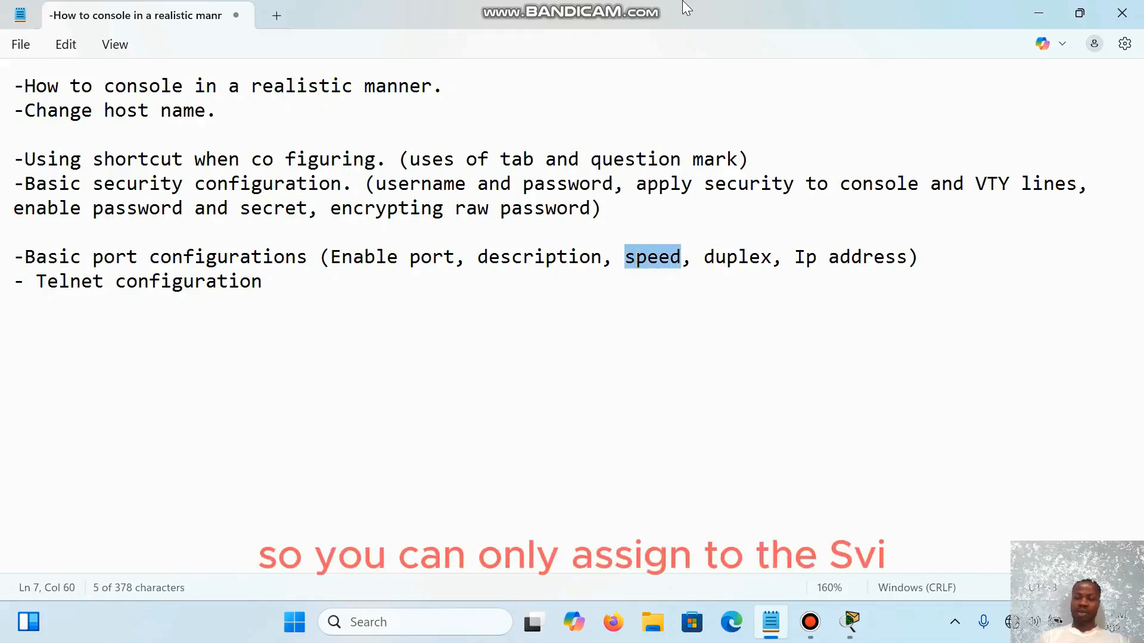
{"action": "left_click", "coordinate": [783, 256]}
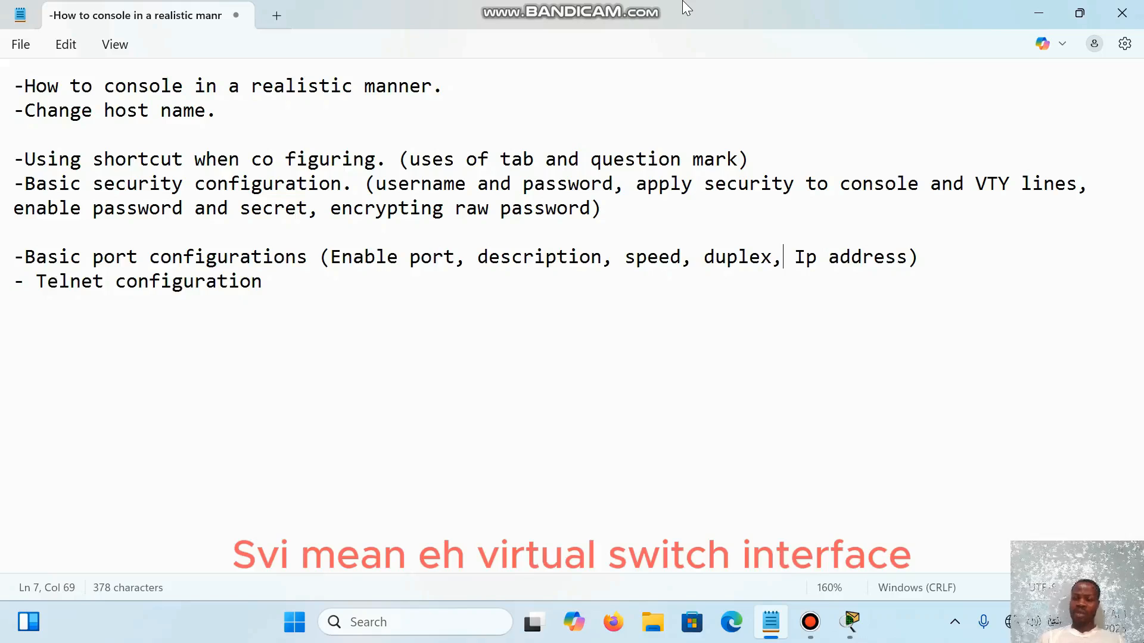
{"action": "left_click", "coordinate": [885, 256]}
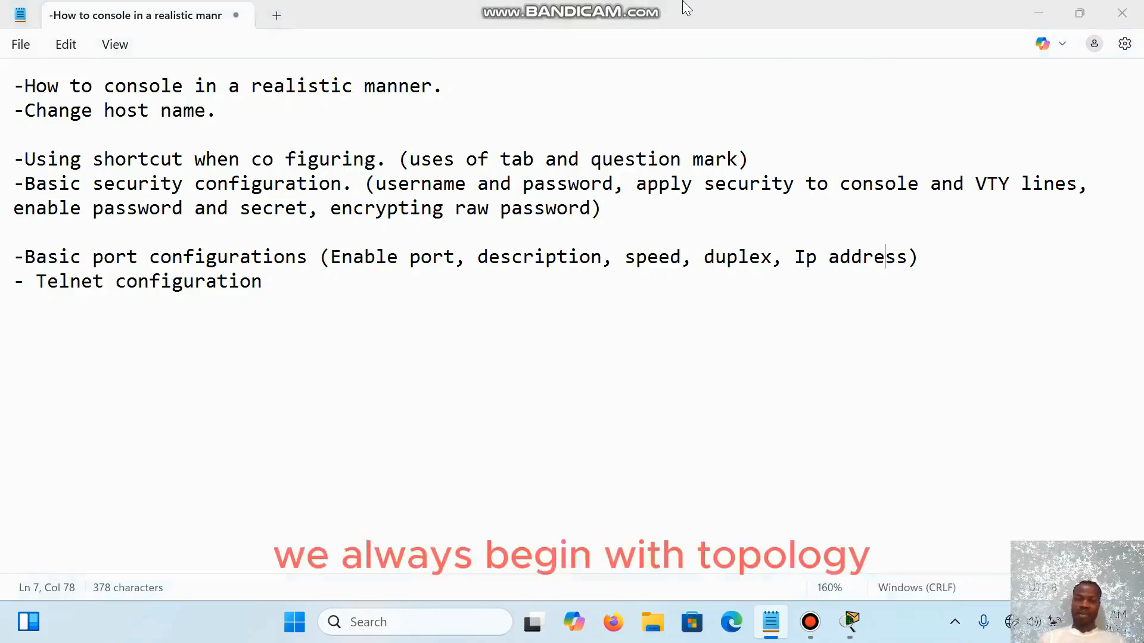
Step: Switch to Cisco Packet Tracer and place an ISR4331 router near the middle of the empty logical workspace
{"action": "key", "text": "alt+Tab"}
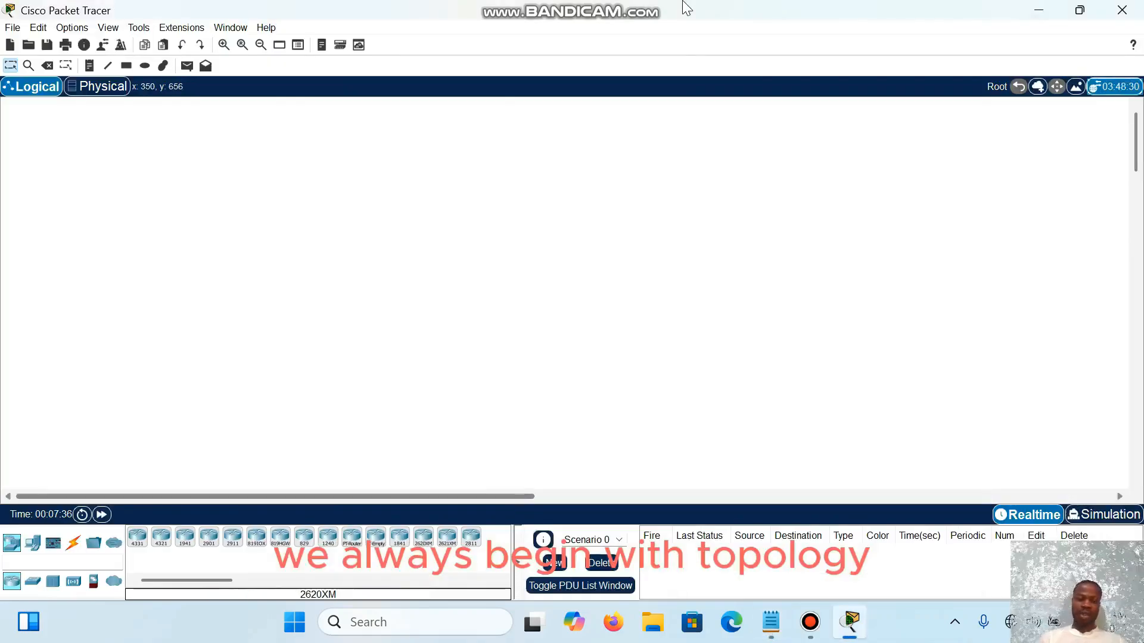
{"action": "left_click", "coordinate": [137, 537]}
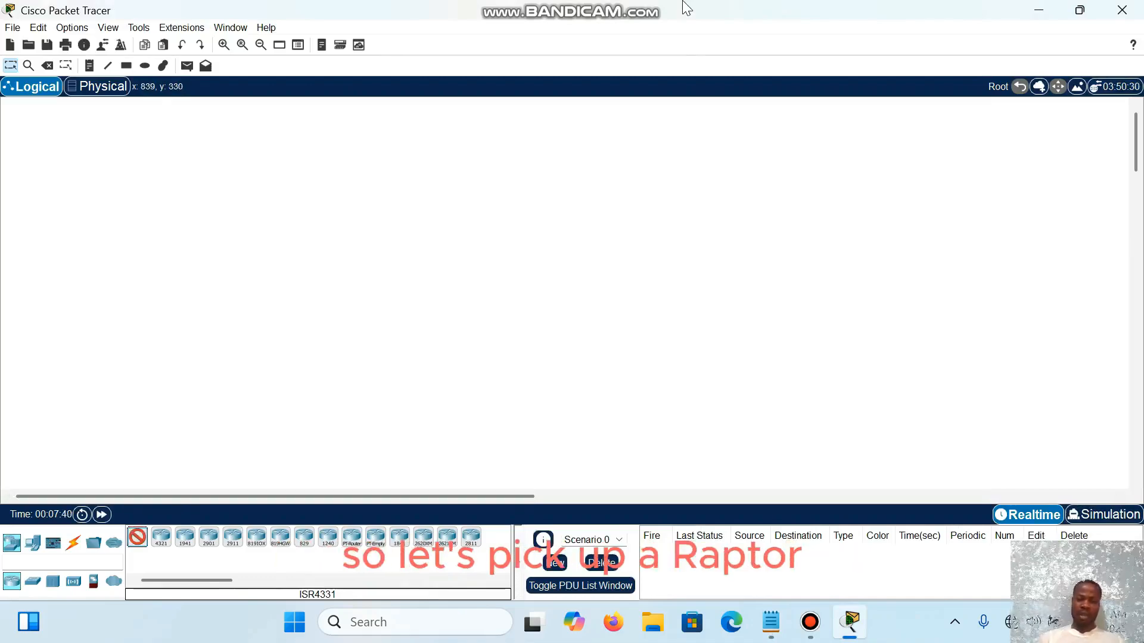
{"action": "left_click", "coordinate": [500, 295]}
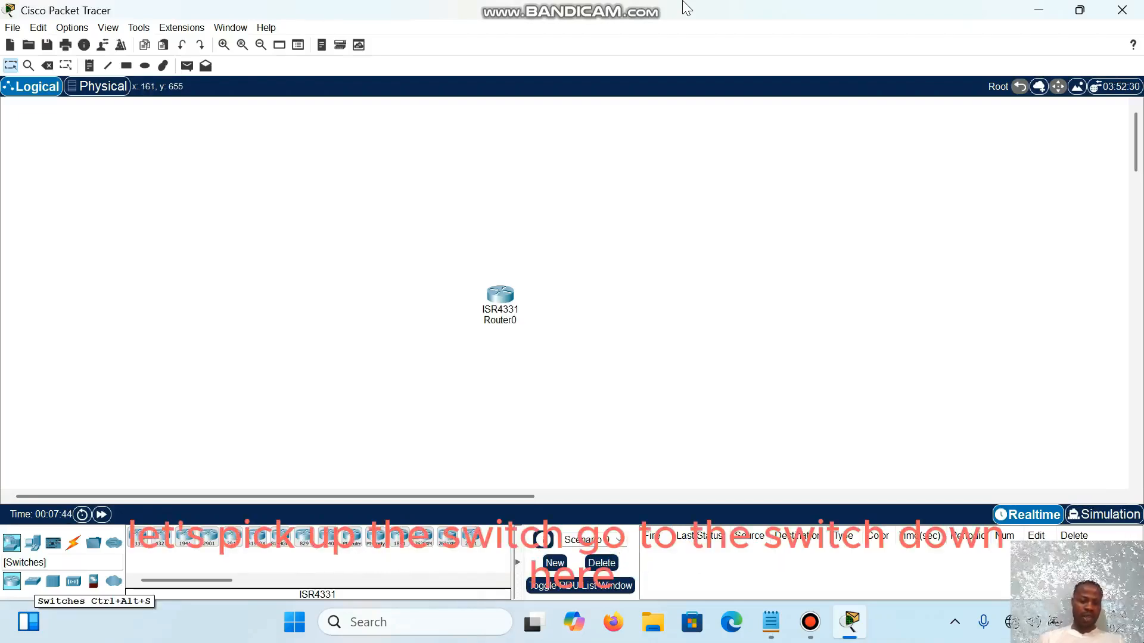
Step: Place a 2960 switch to the left of the router and two PCs, one above the other, further left of the switch
{"action": "left_click", "coordinate": [33, 581]}
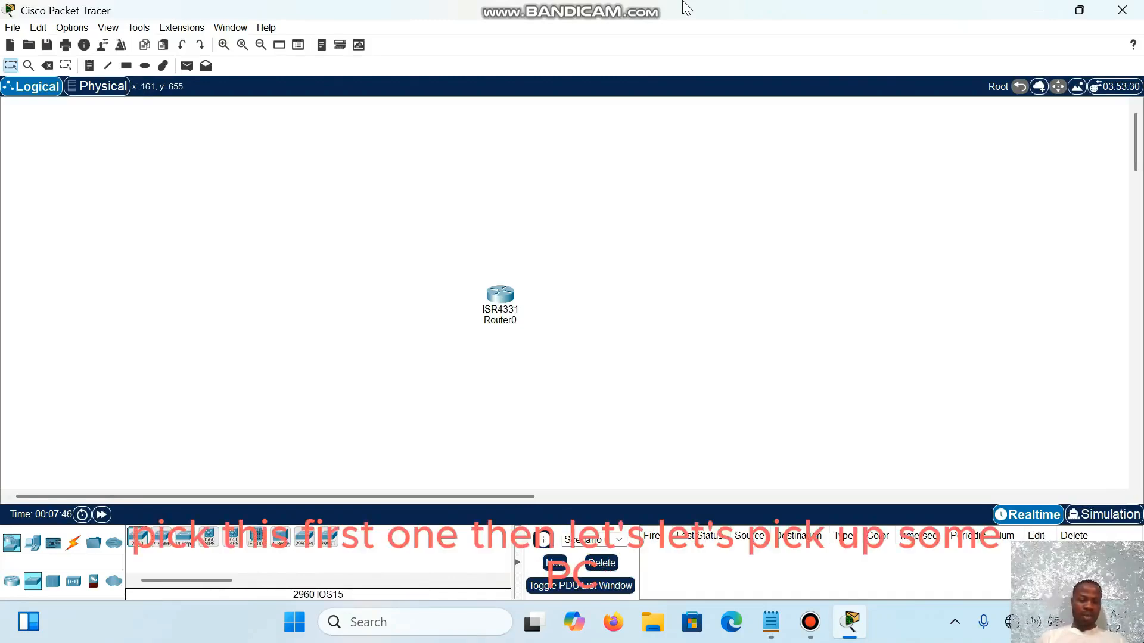
{"action": "left_click_drag", "start_coordinate": [137, 538], "coordinate": [312, 292]}
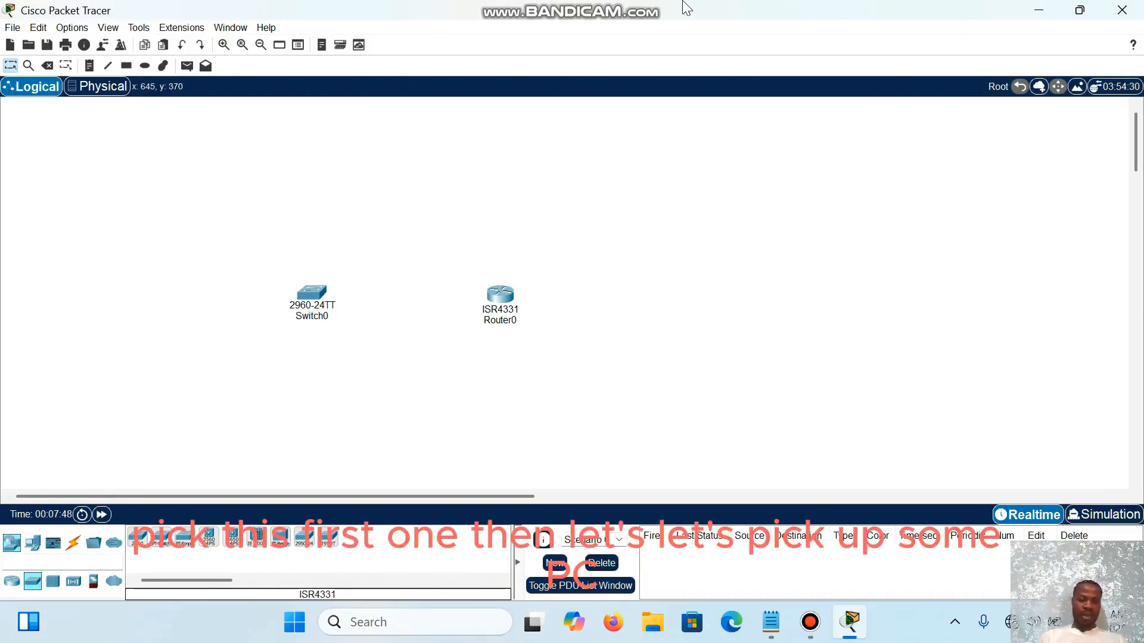
{"action": "left_click", "coordinate": [32, 543]}
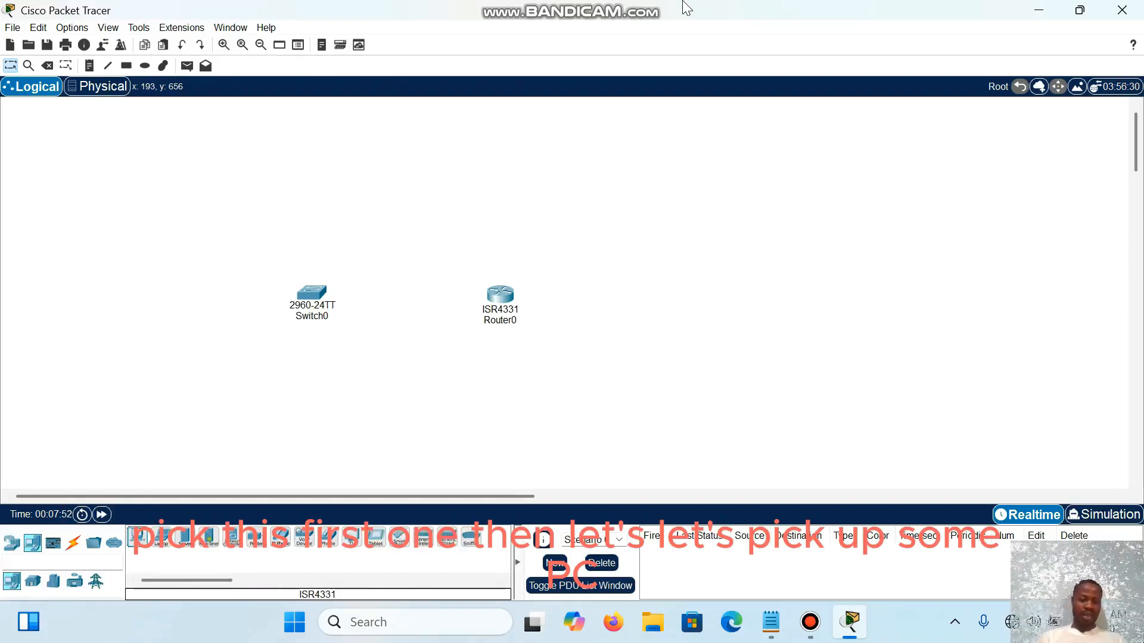
{"action": "left_click", "coordinate": [120, 225]}
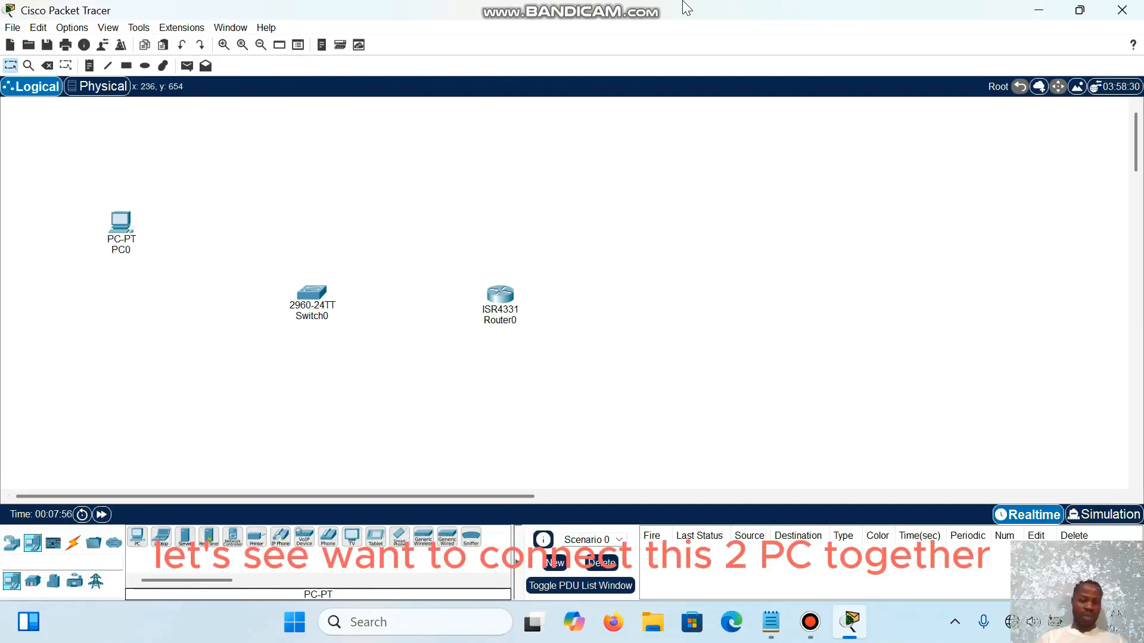
{"action": "left_click", "coordinate": [100, 361]}
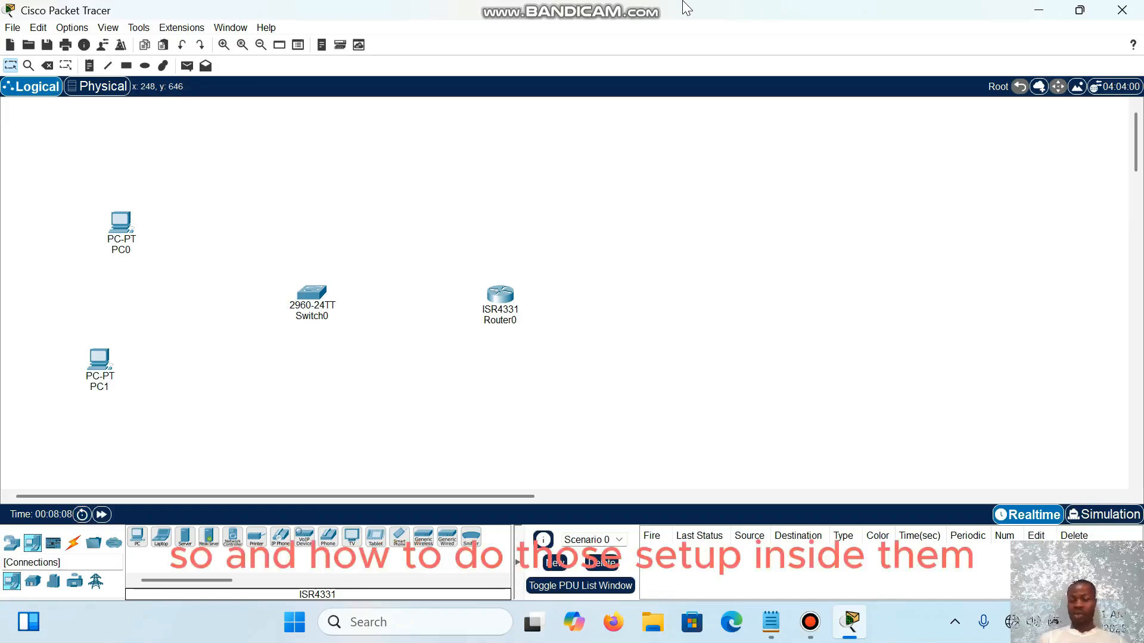
Step: Connect PC1's FastEthernet0 to Switch0's FastEthernet0/1 with a copper straight-through cable
{"action": "key", "text": "ctrl+alt+o"}
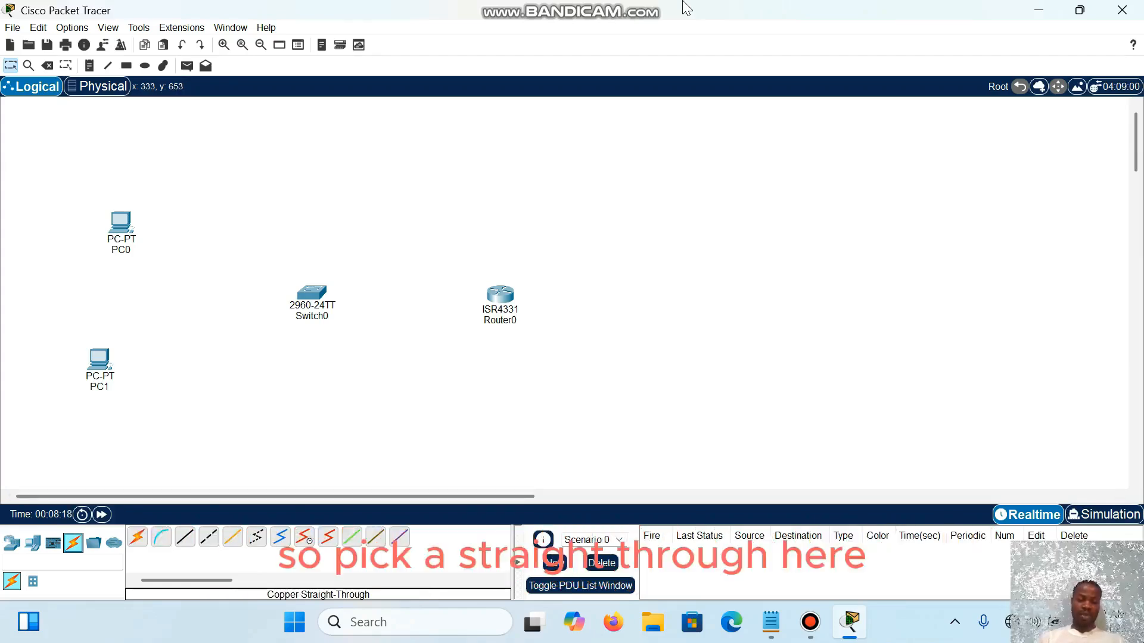
{"action": "left_click", "coordinate": [185, 537]}
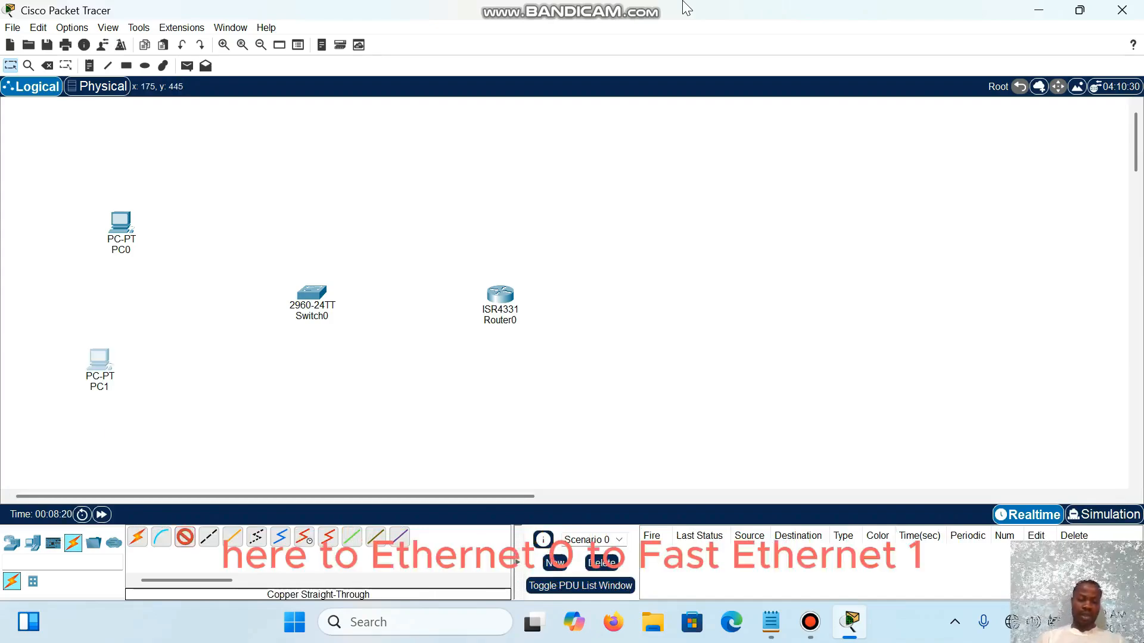
{"action": "left_click", "coordinate": [101, 360]}
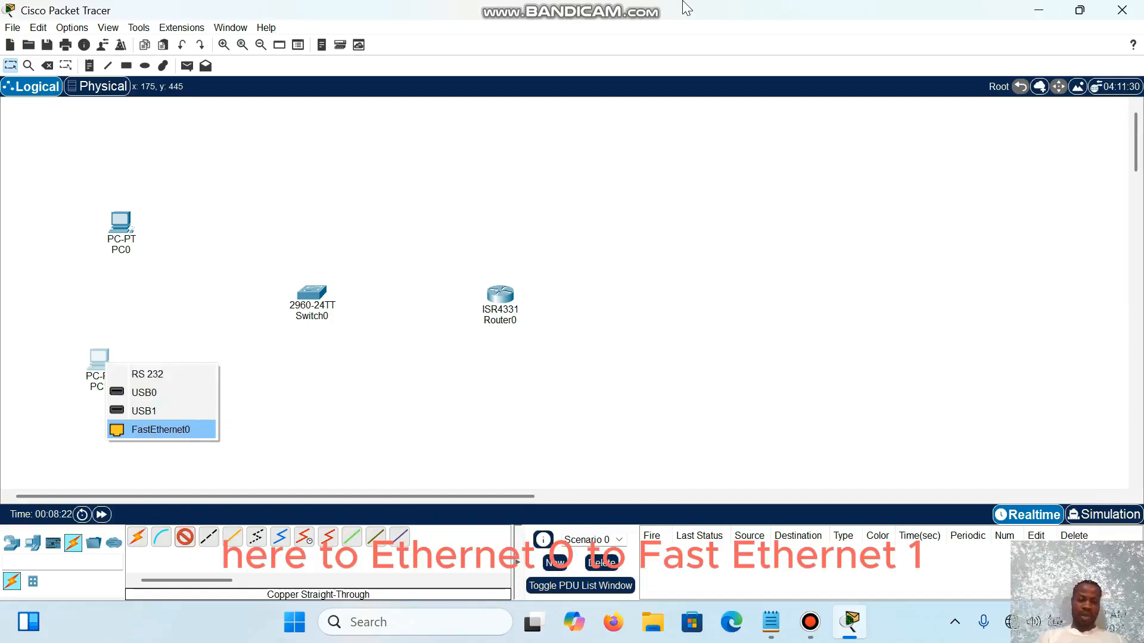
{"action": "left_click", "coordinate": [161, 429]}
{"action": "left_click", "coordinate": [304, 295]}
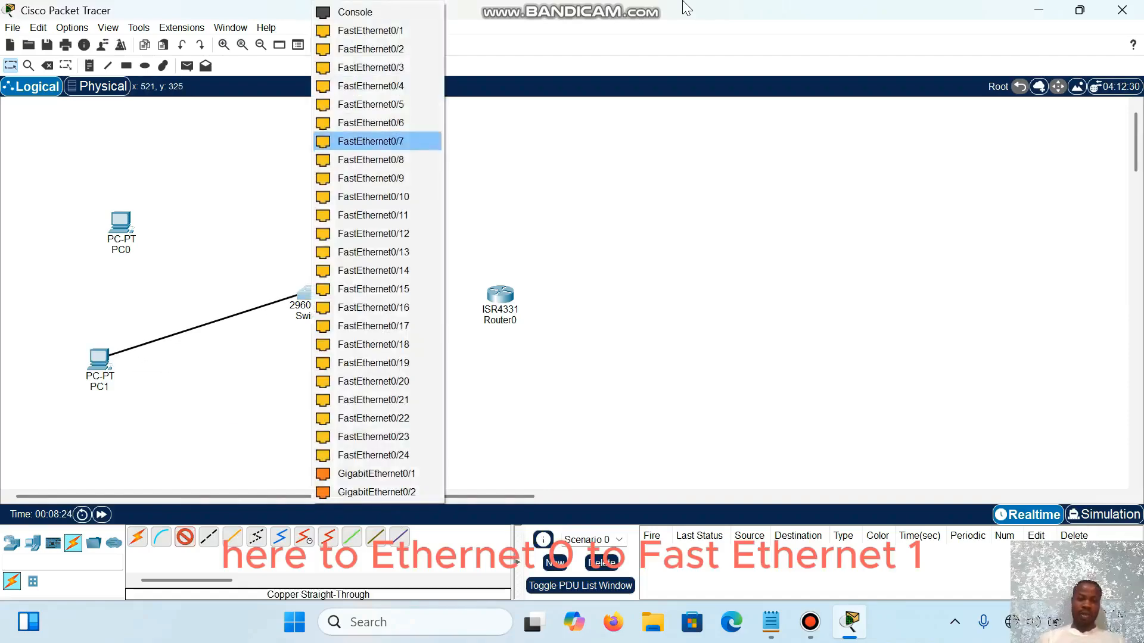
{"action": "left_click", "coordinate": [369, 30]}
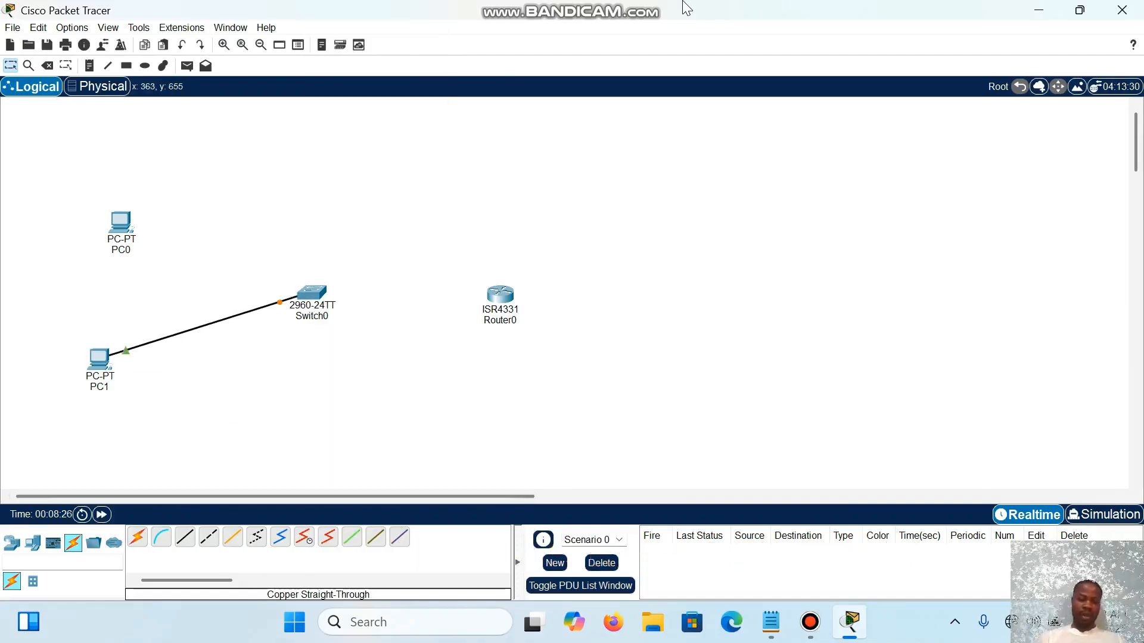
Step: Connect PC0's FastEthernet0 to Switch0's FastEthernet0/2 with a copper straight-through cable
{"action": "left_click", "coordinate": [120, 224]}
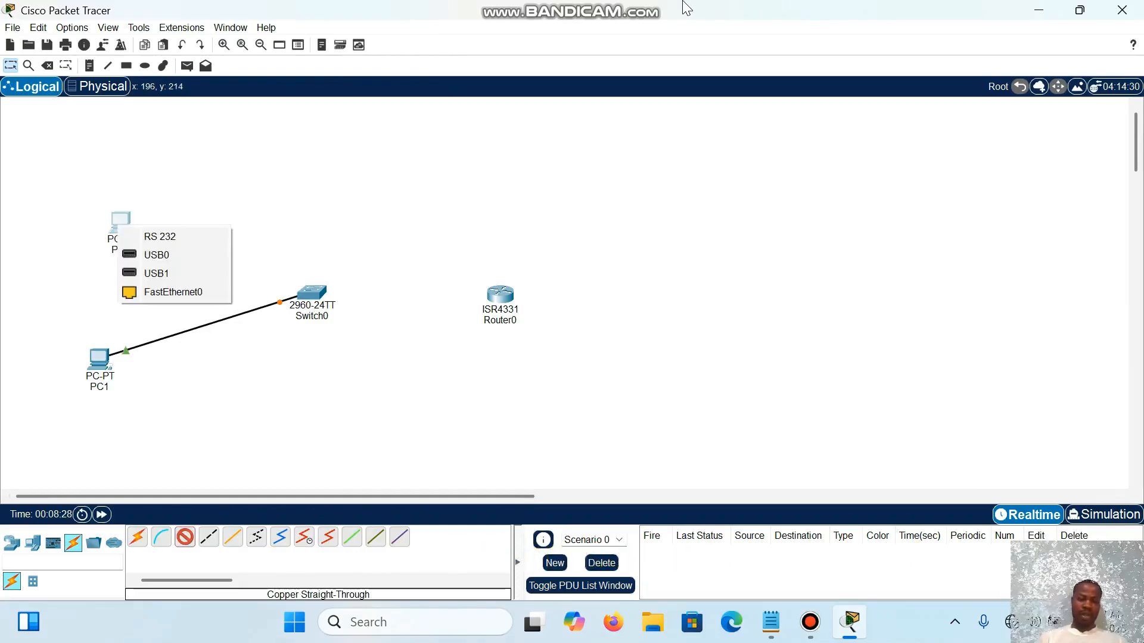
{"action": "left_click", "coordinate": [173, 291]}
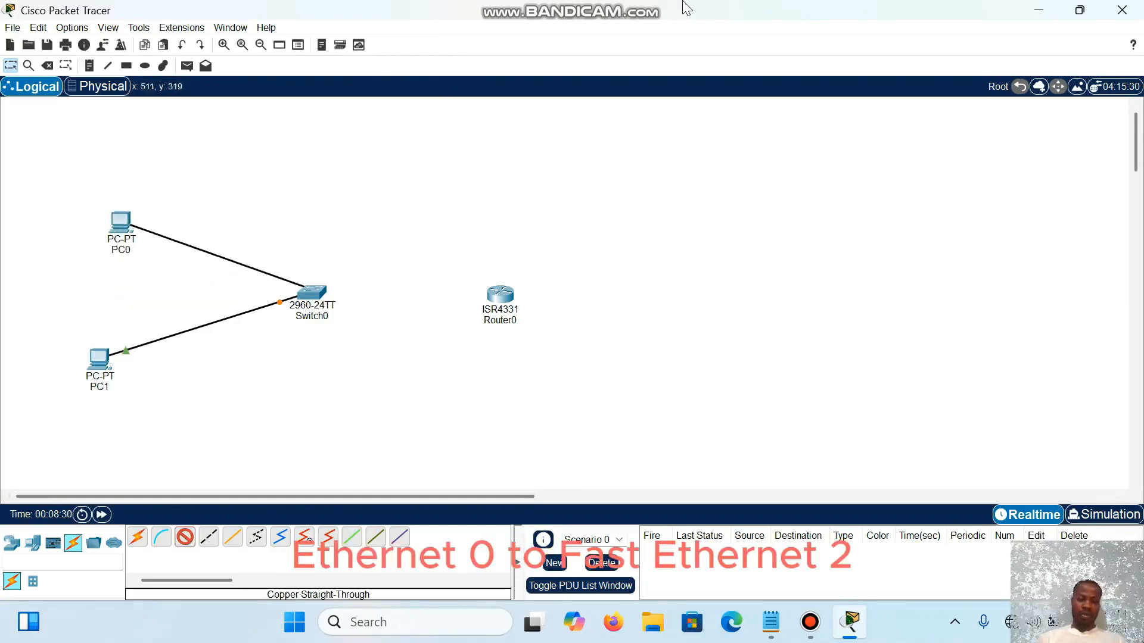
{"action": "left_click", "coordinate": [312, 286]}
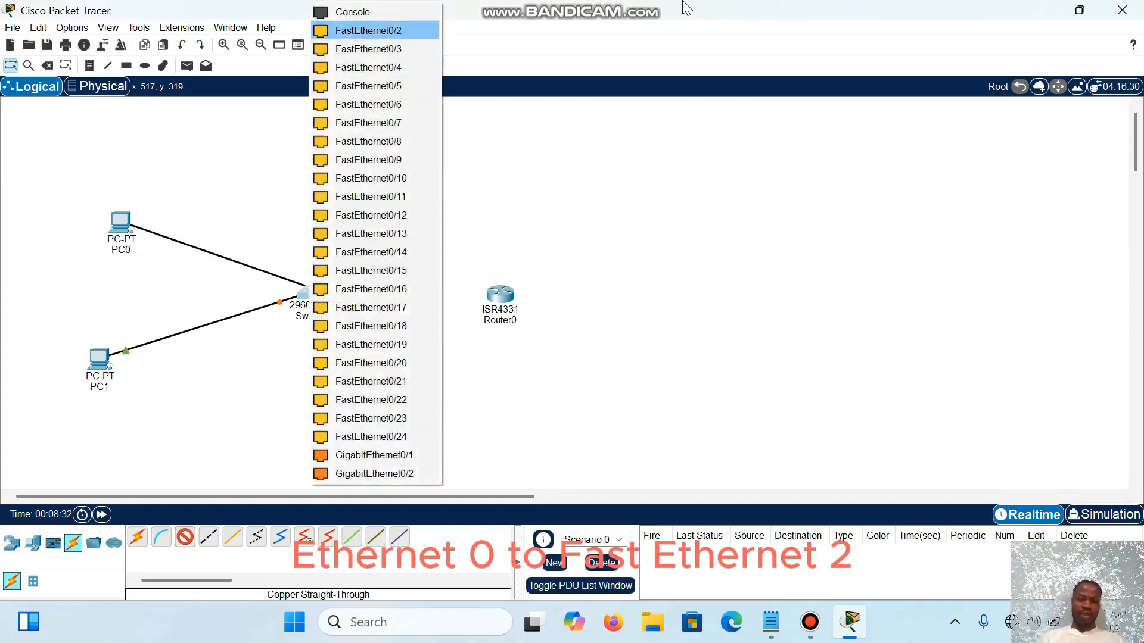
{"action": "left_click", "coordinate": [369, 31]}
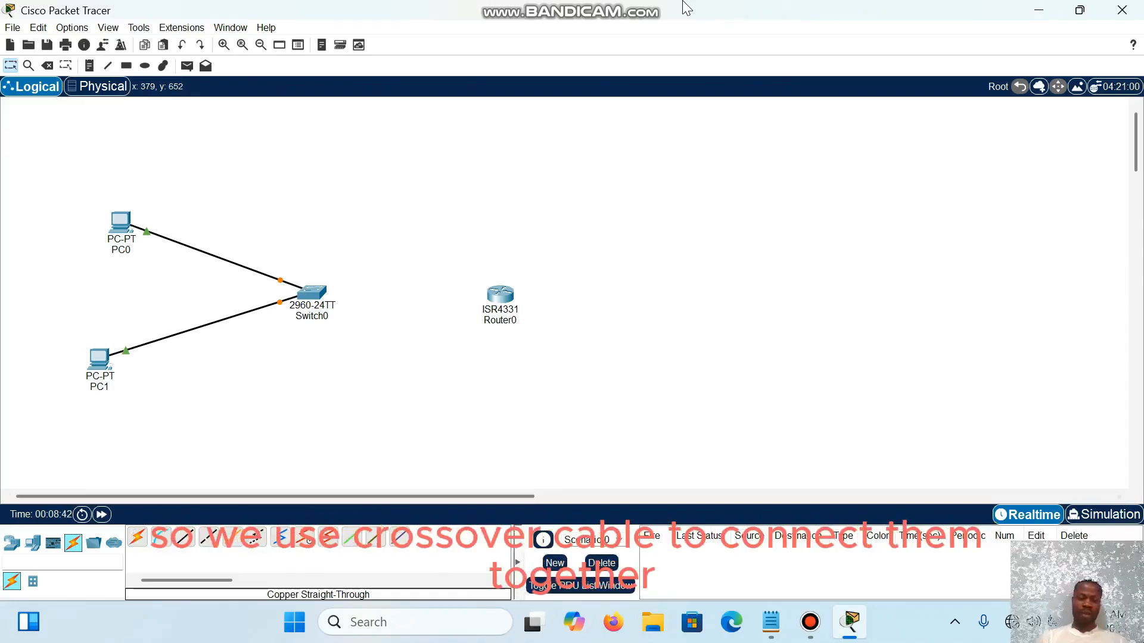
Step: Connect Switch0's GigabitEthernet0/1 to Router0's GigabitEthernet0/0/0 with a copper cross-over cable
{"action": "left_click", "coordinate": [209, 538]}
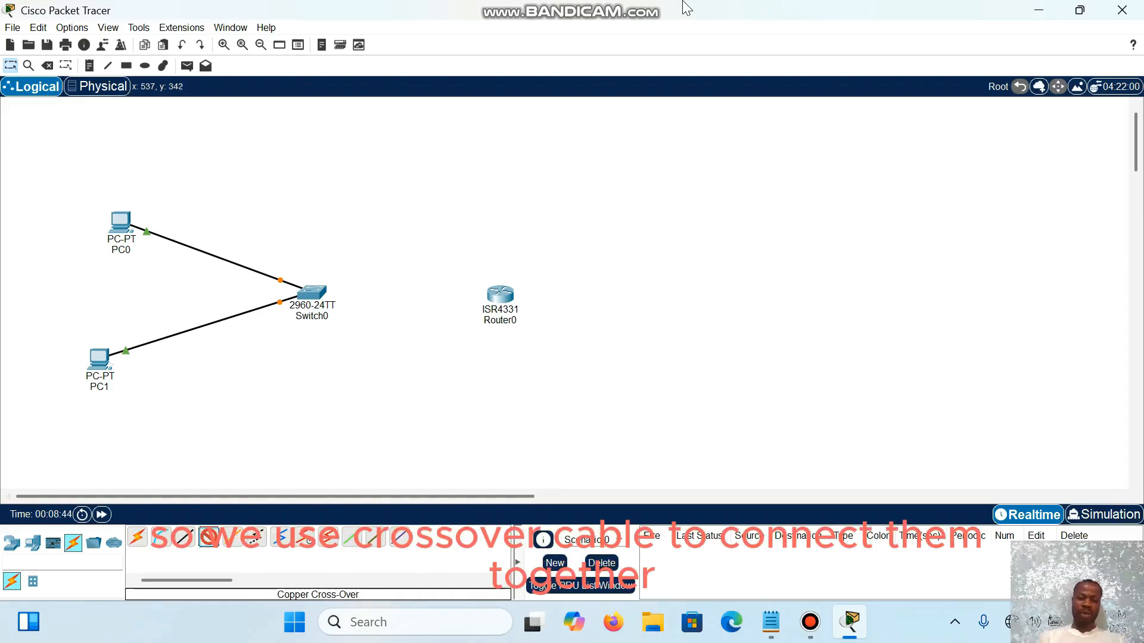
{"action": "left_click", "coordinate": [311, 292]}
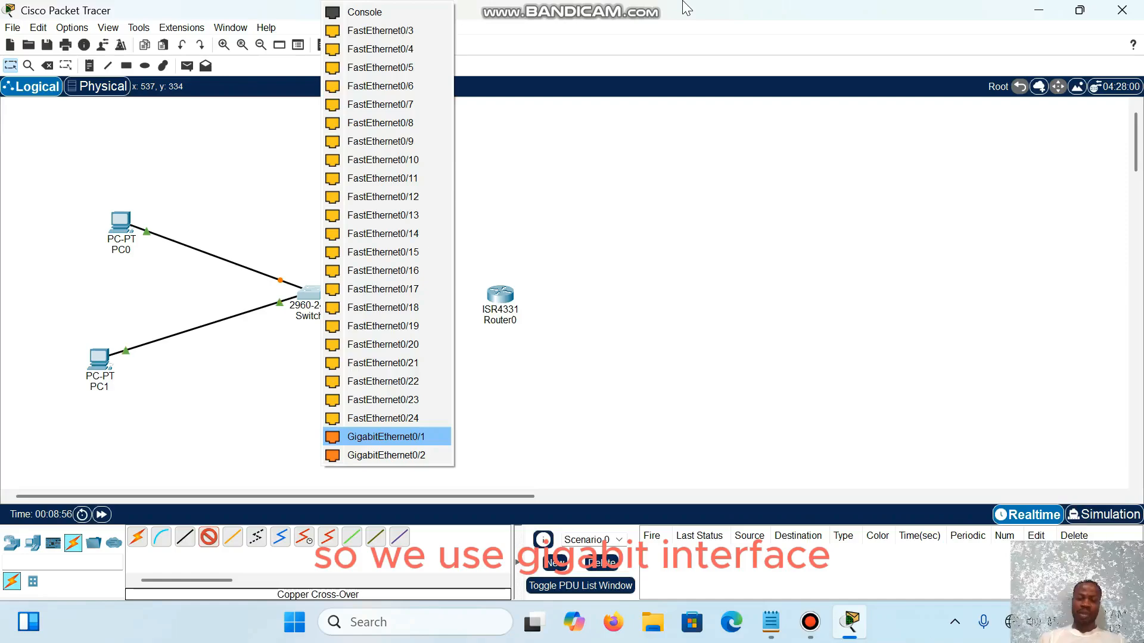
{"action": "left_click", "coordinate": [386, 437]}
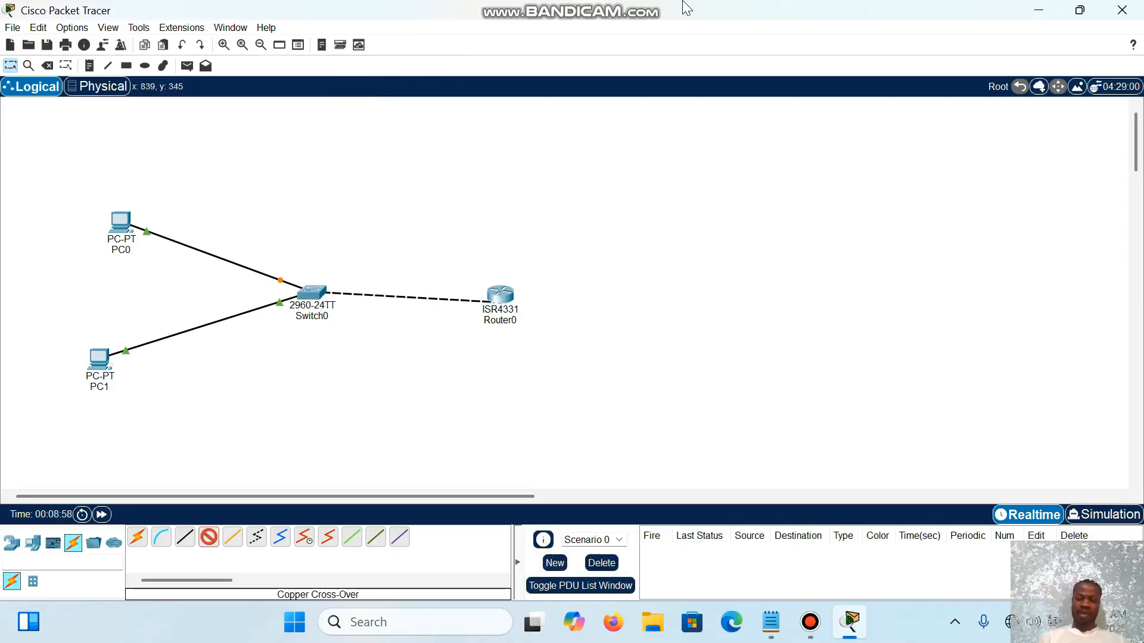
{"action": "left_click", "coordinate": [499, 295]}
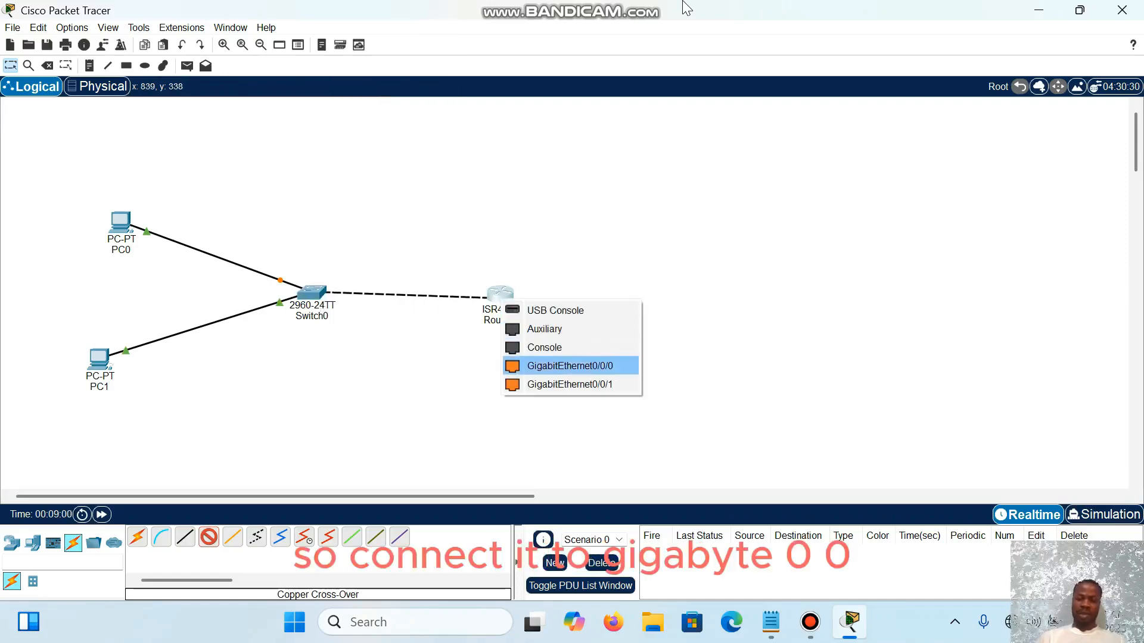
{"action": "left_click", "coordinate": [569, 366]}
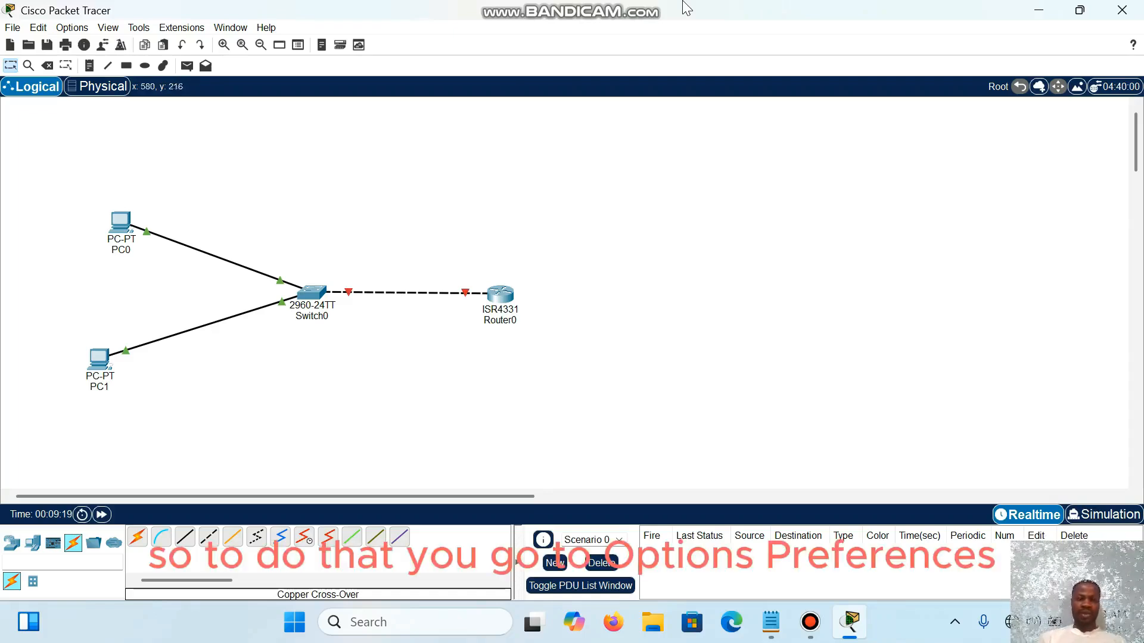
Step: Enable the preference to always show port labels in the logical workspace and close the preferences
{"action": "key", "text": "alt+o"}
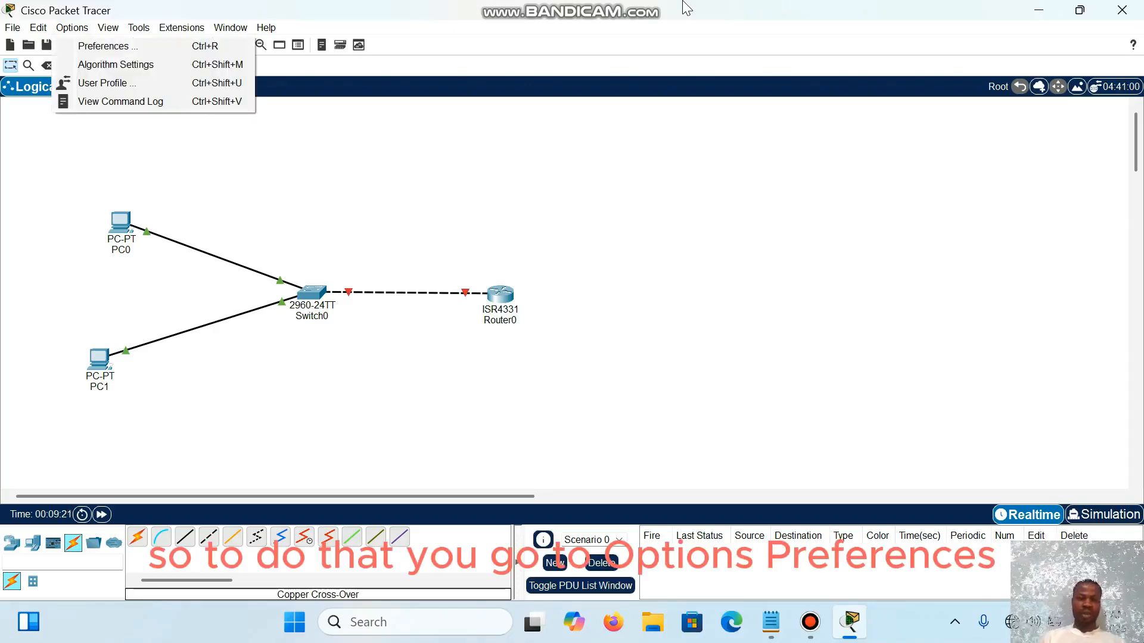
{"action": "key", "text": "Down"}
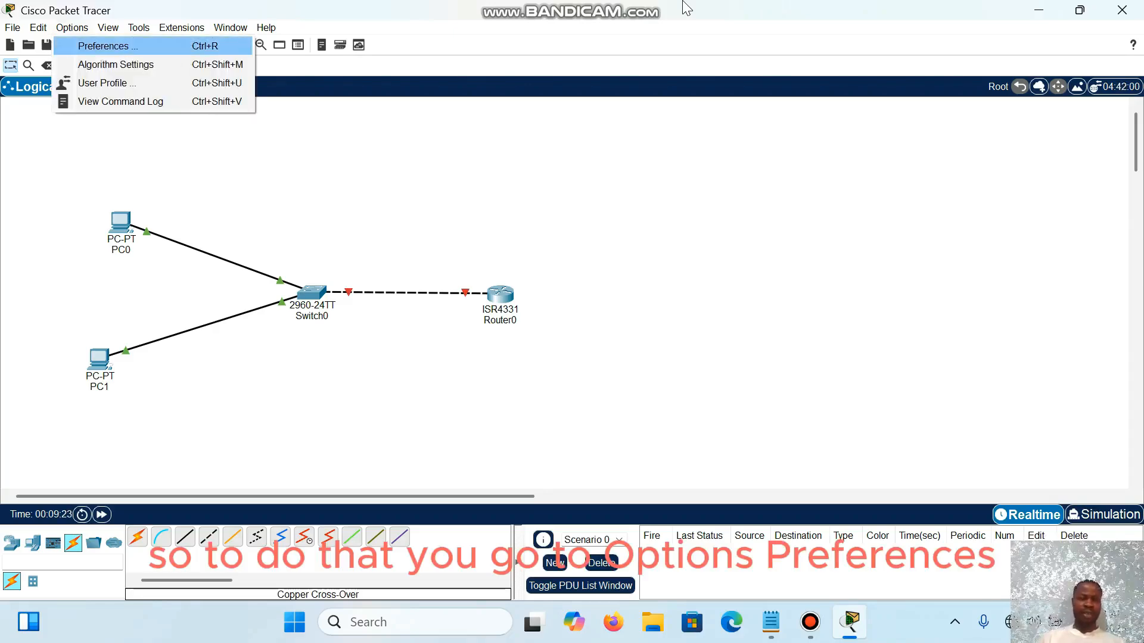
{"action": "key", "text": "Return"}
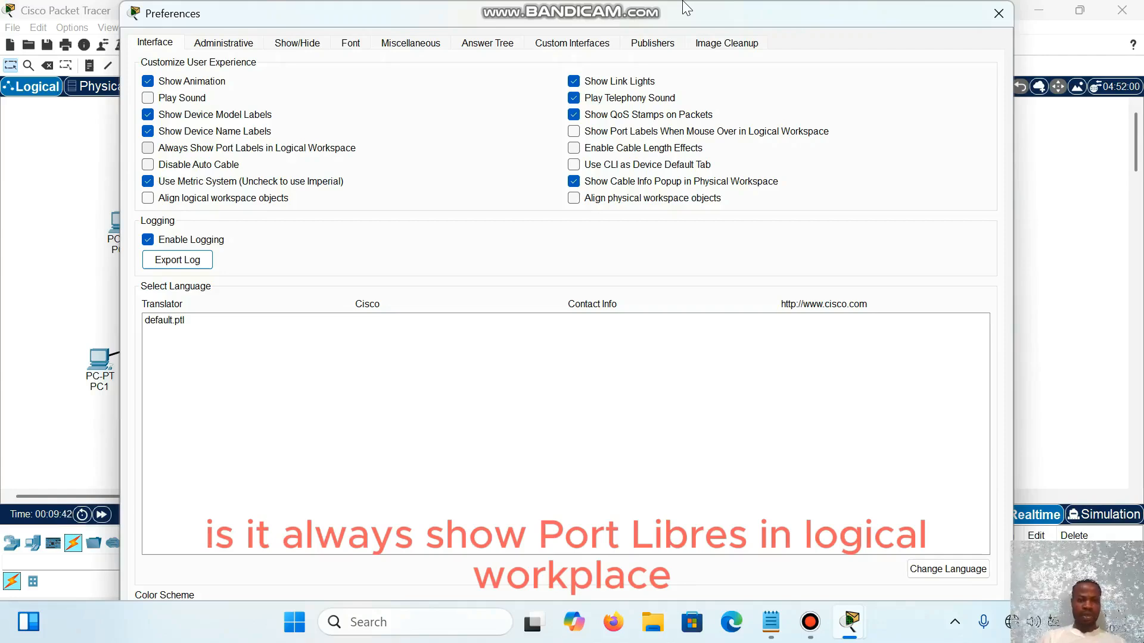
{"action": "left_click", "coordinate": [148, 148]}
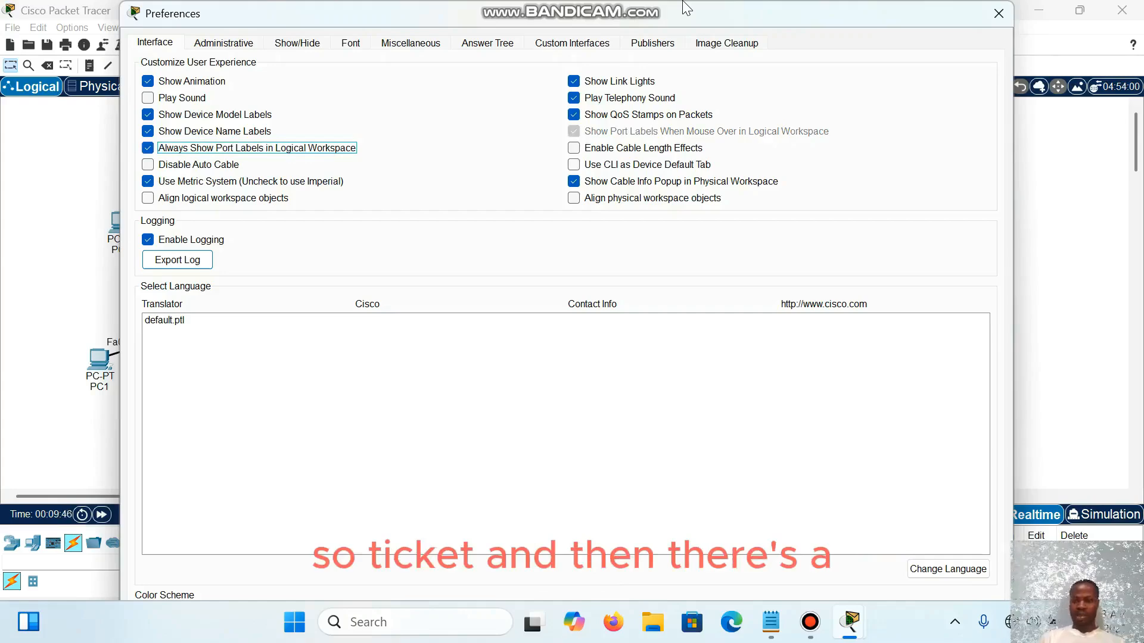
{"action": "left_click", "coordinate": [998, 14]}
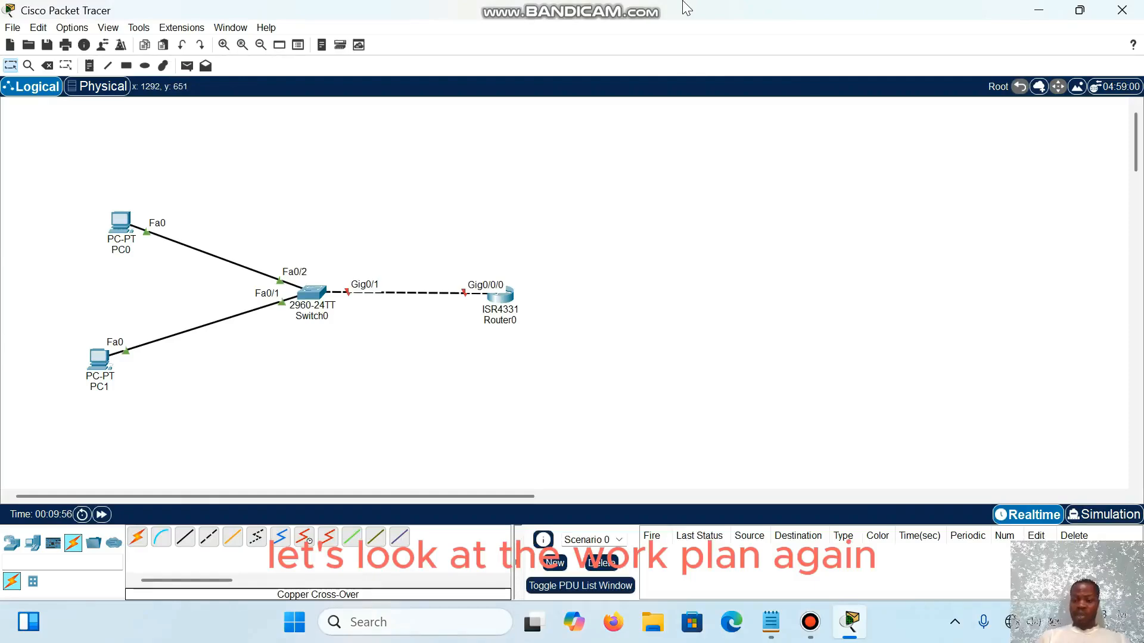
Step: Review the topic outline in Notepad, return to Packet Tracer and look at Switch0's physical device view
{"action": "key", "text": "alt+Tab"}
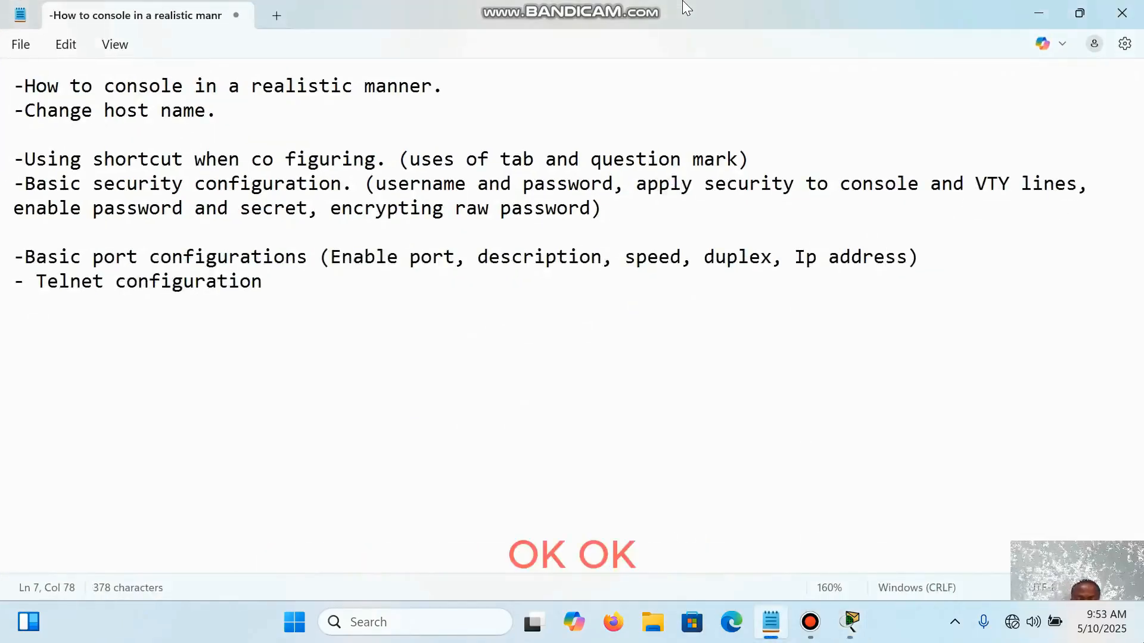
{"action": "key", "text": "alt+Tab"}
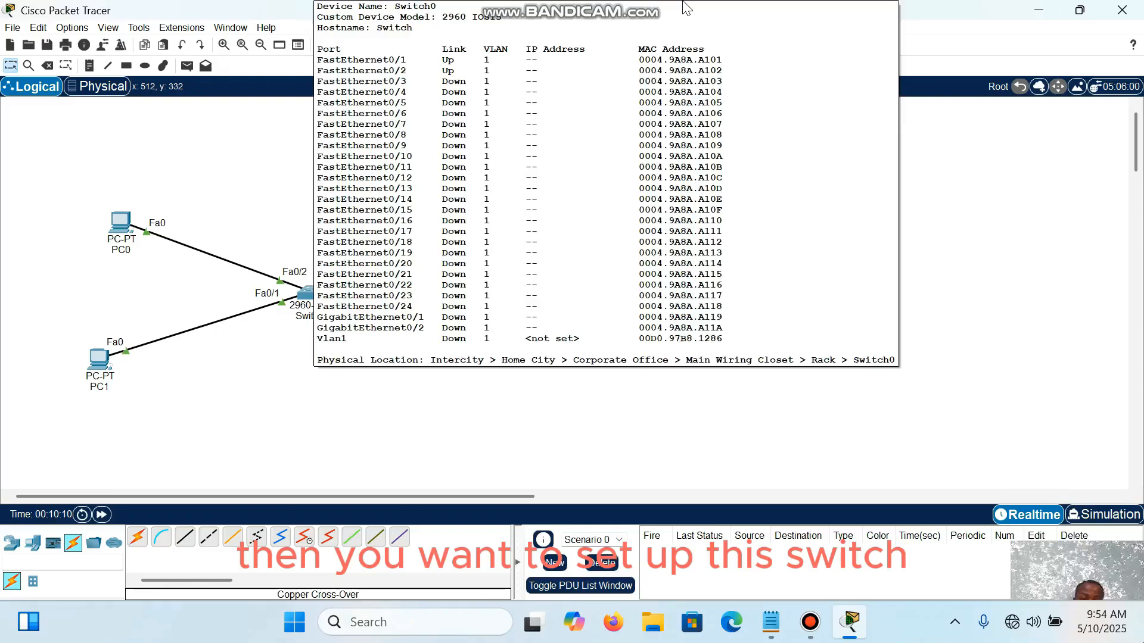
{"action": "left_click", "coordinate": [307, 293]}
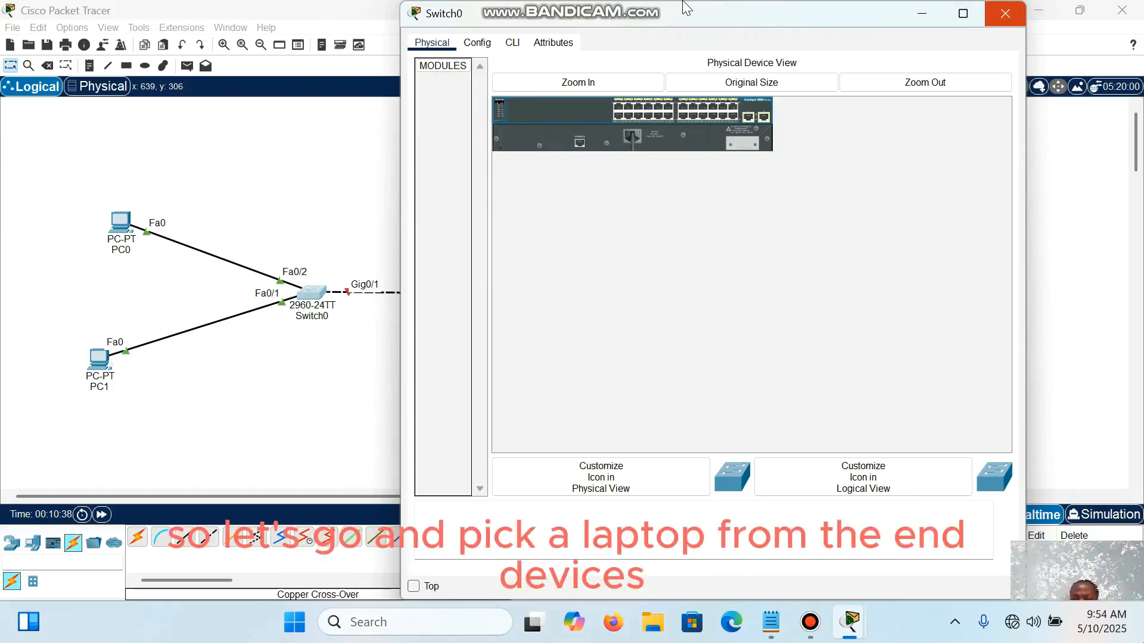
{"action": "left_click", "coordinate": [1005, 14]}
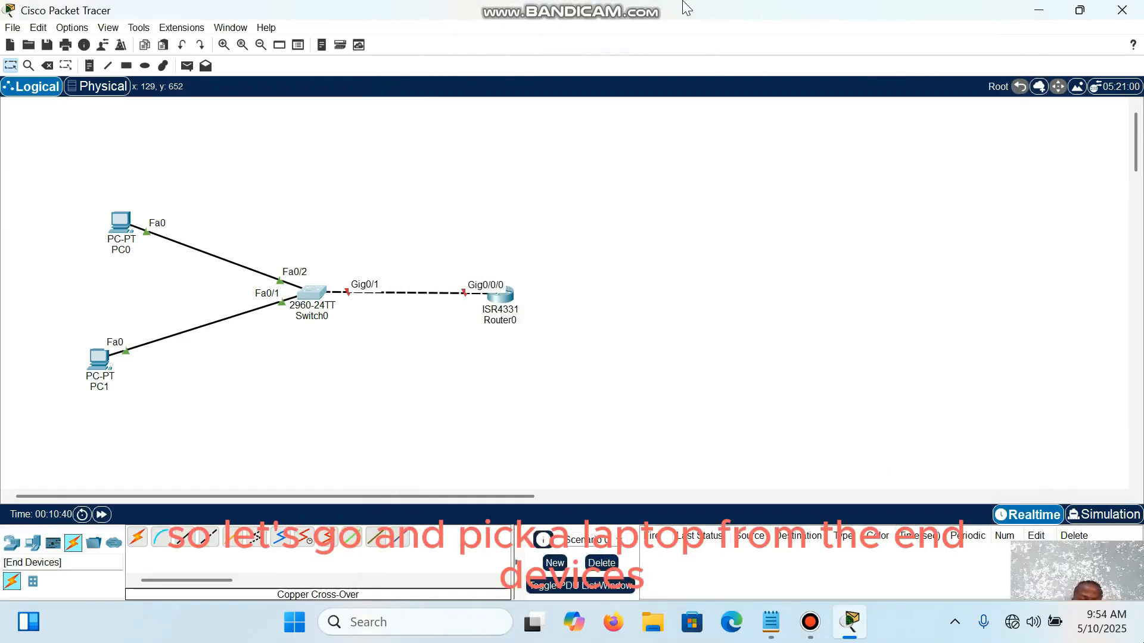
Step: Place a laptop from the end devices in the workspace above Switch0
{"action": "left_click", "coordinate": [33, 542]}
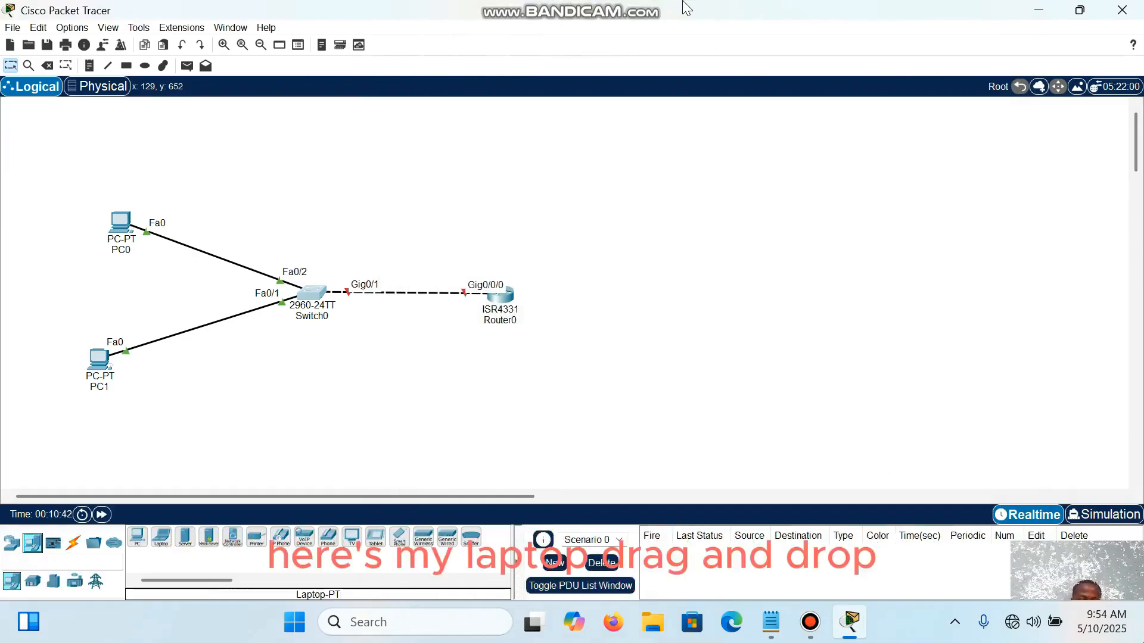
{"action": "left_click", "coordinate": [161, 537]}
{"action": "left_click", "coordinate": [320, 136]}
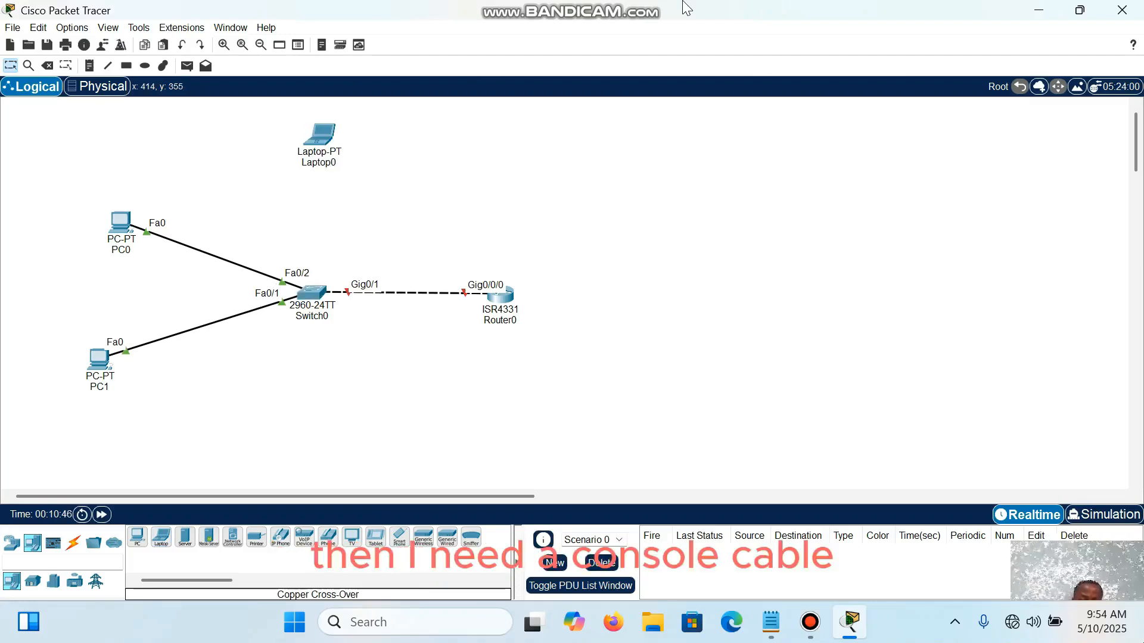
Step: Connect Switch0's Console port to Laptop0's RS 232 port with a console cable
{"action": "left_click", "coordinate": [73, 542]}
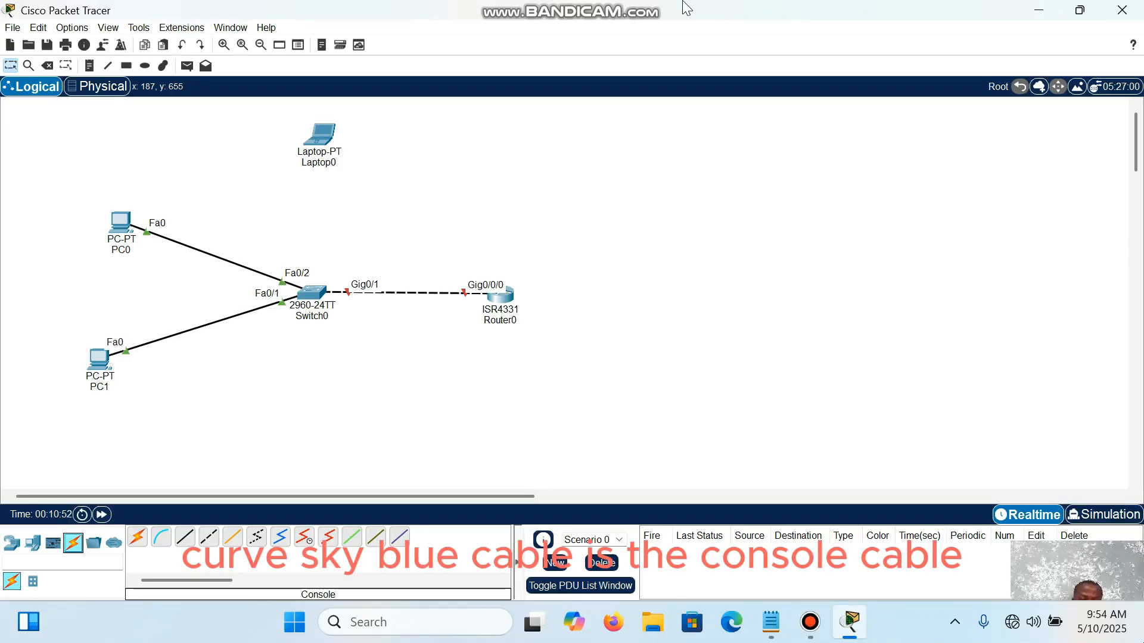
{"action": "left_click", "coordinate": [161, 537]}
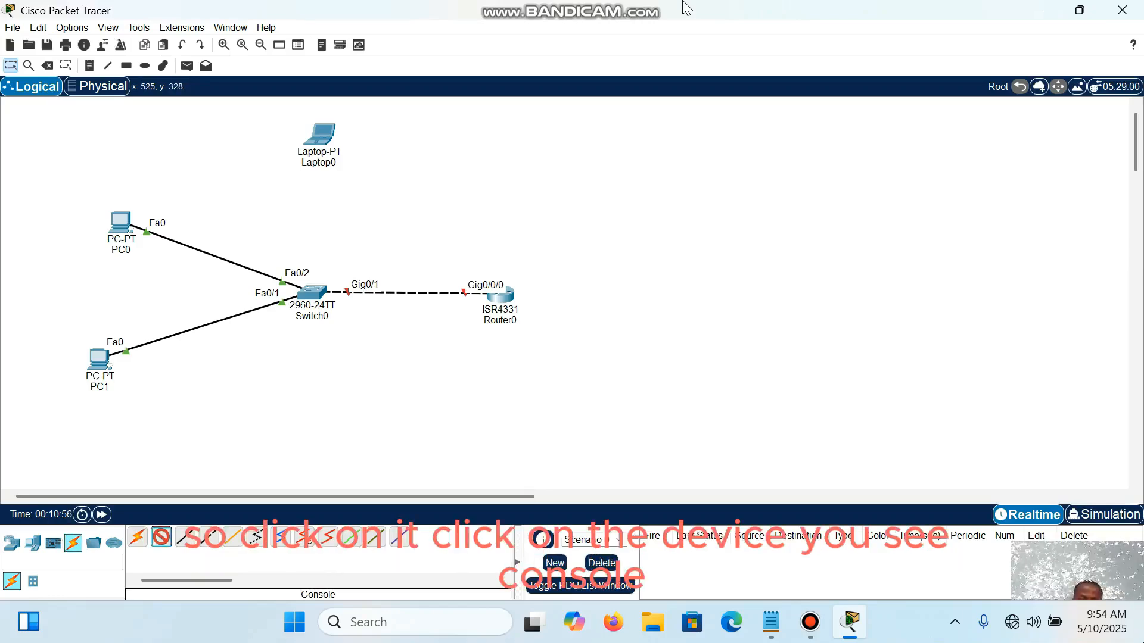
{"action": "left_click", "coordinate": [313, 293]}
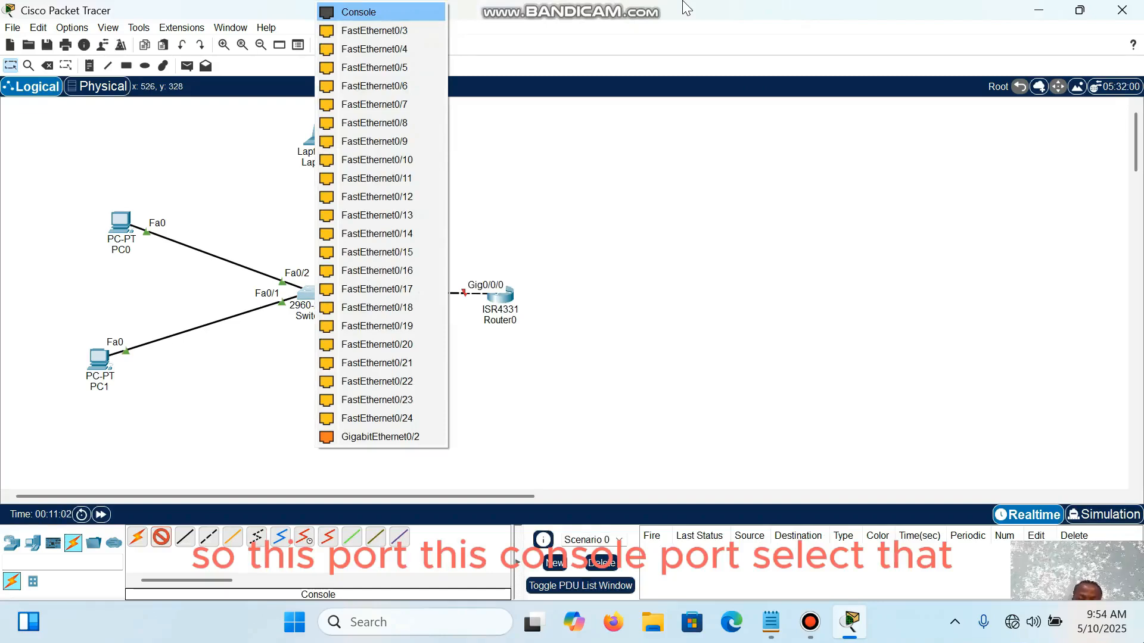
{"action": "left_click", "coordinate": [357, 12]}
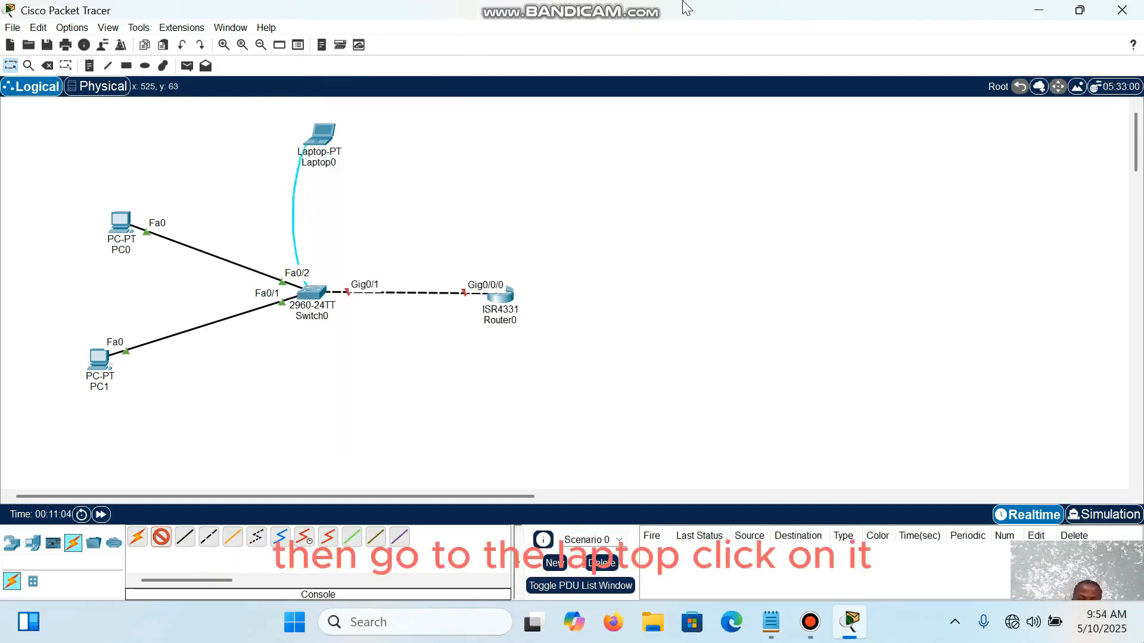
{"action": "left_click", "coordinate": [322, 137]}
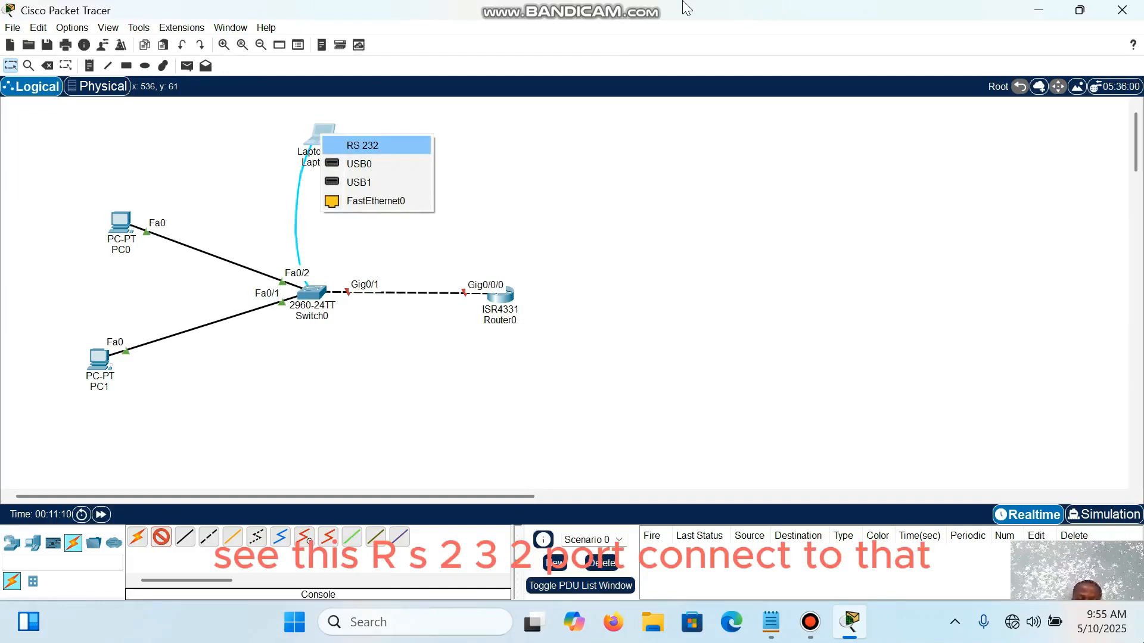
{"action": "left_click", "coordinate": [362, 145]}
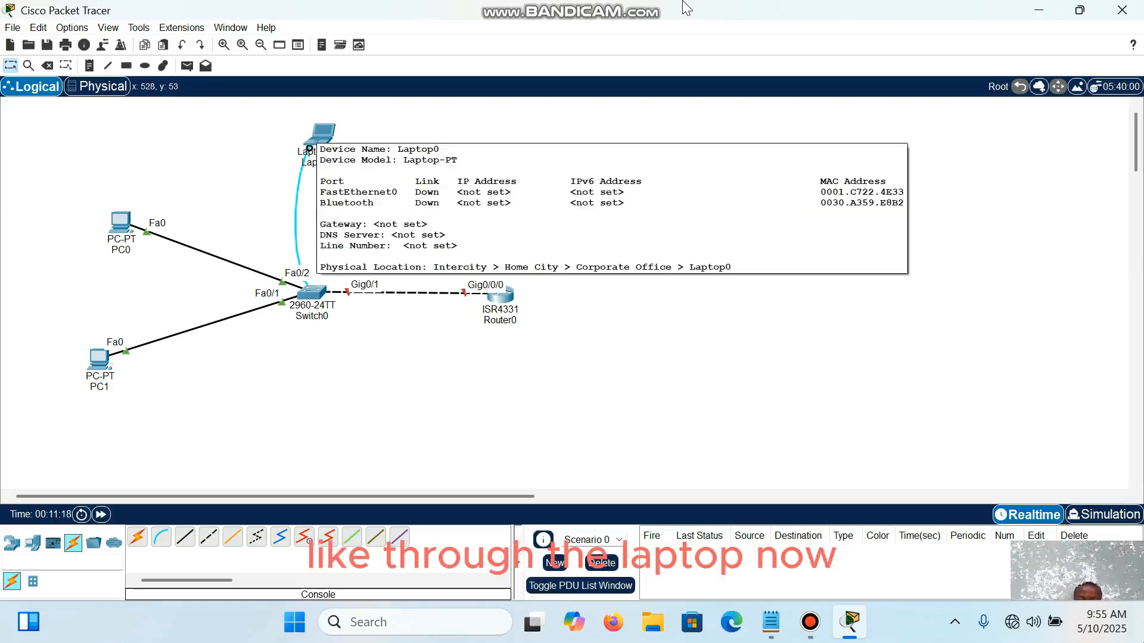
Step: Open Laptop0's Terminal with 9600 bits per second, 8 data bits, no parity, 1 stop bit and no flow control, and reach the switch prompt
{"action": "mouse_move", "coordinate": [309, 149]}
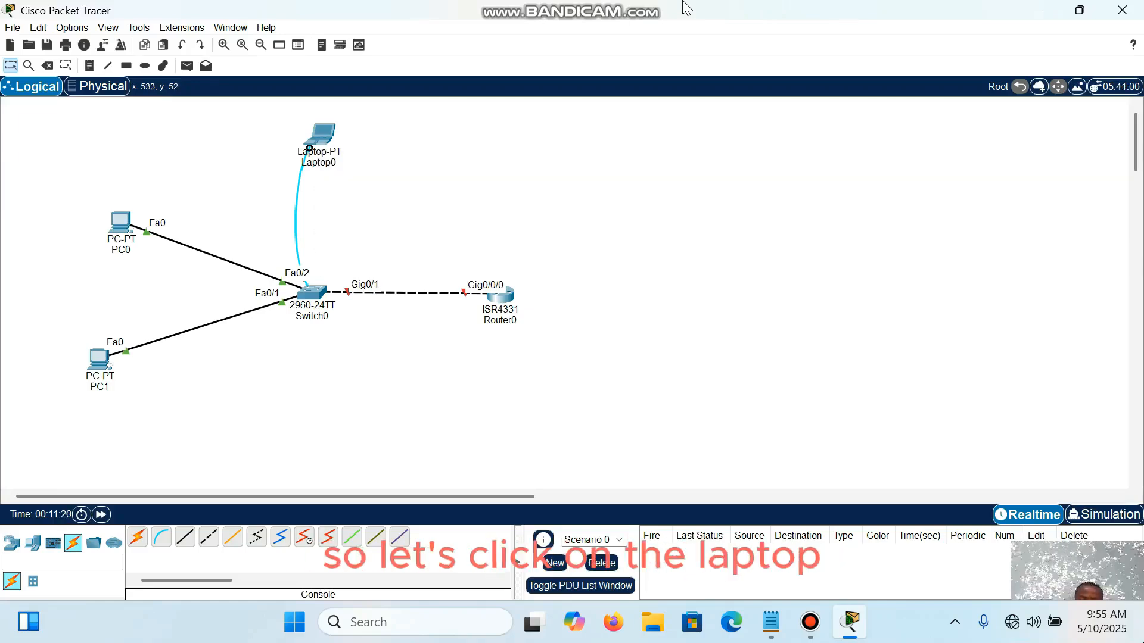
{"action": "left_click", "coordinate": [309, 149]}
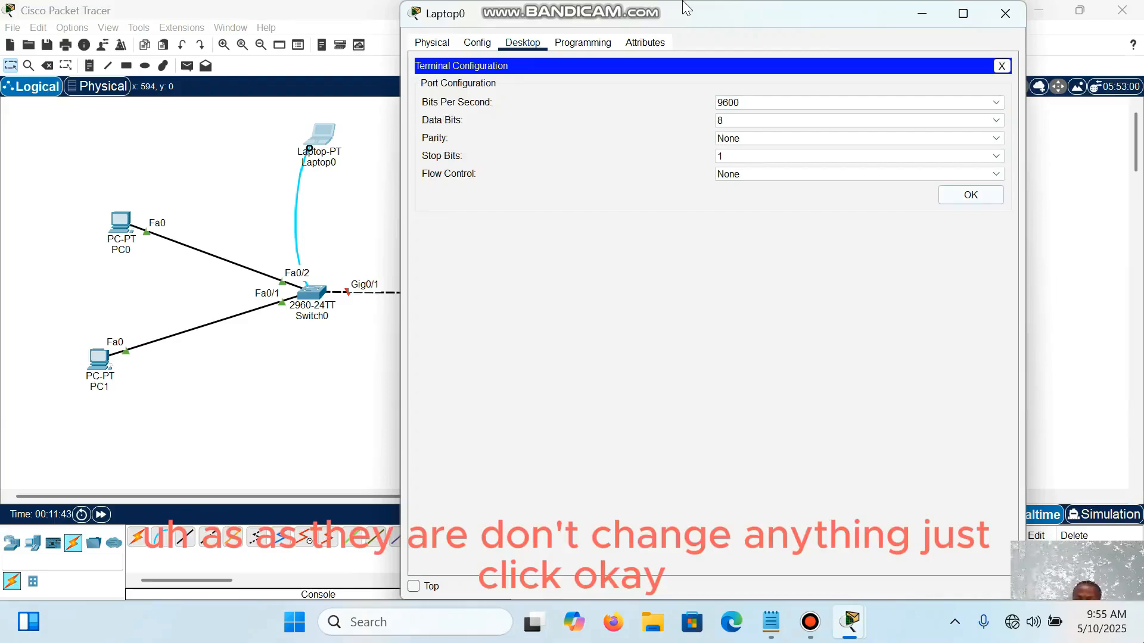
{"action": "left_click", "coordinate": [971, 195]}
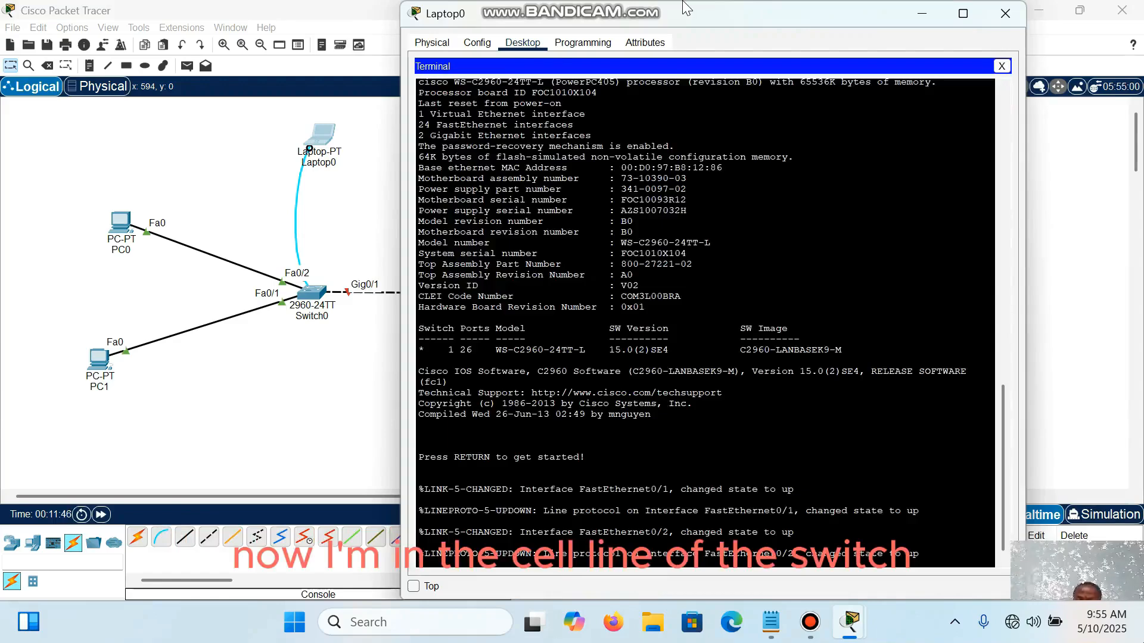
{"action": "key", "text": "Return"}
{"action": "key", "text": "Return"}
{"action": "key", "text": "Return"}
{"action": "key", "text": "Return"}
{"action": "key", "text": "Return"}
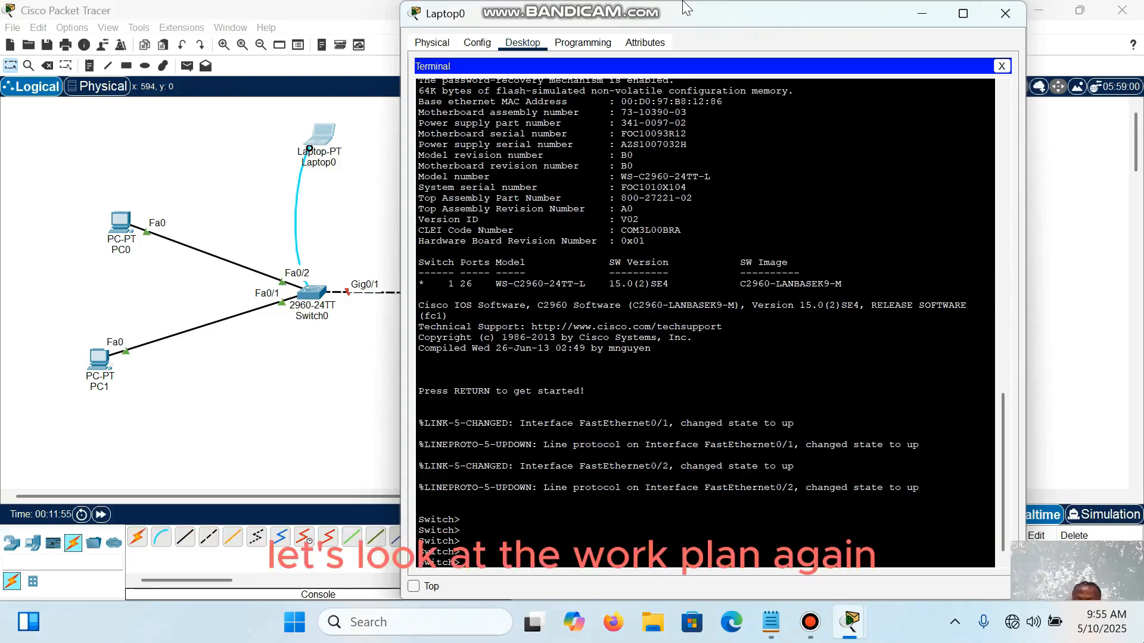
{"action": "key", "text": "super+6"}
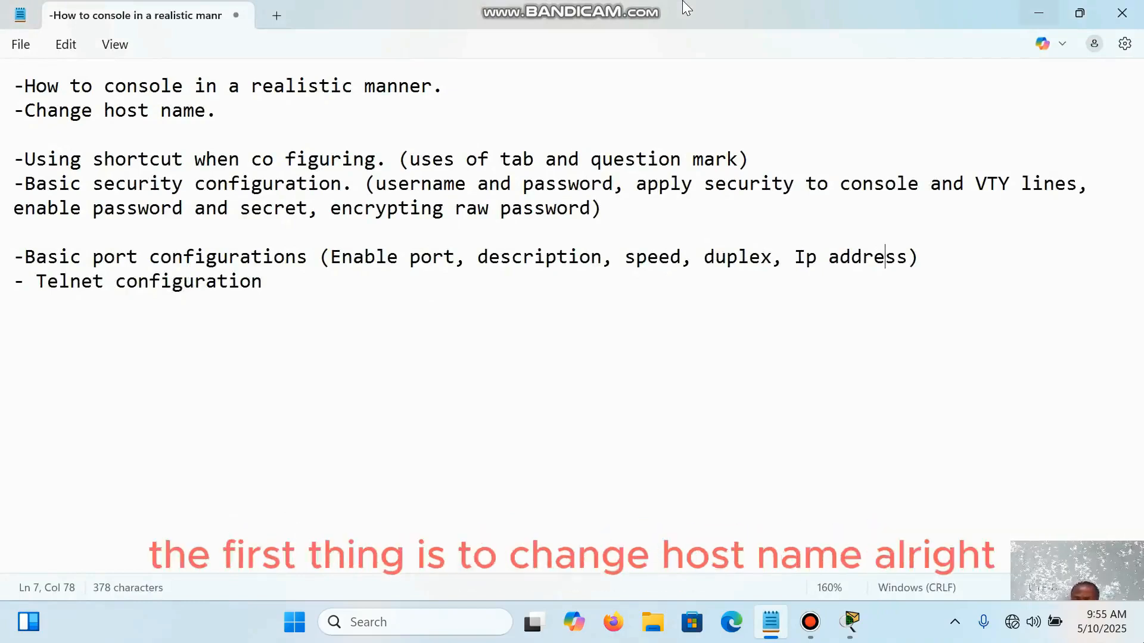
{"action": "key", "text": "alt+Tab"}
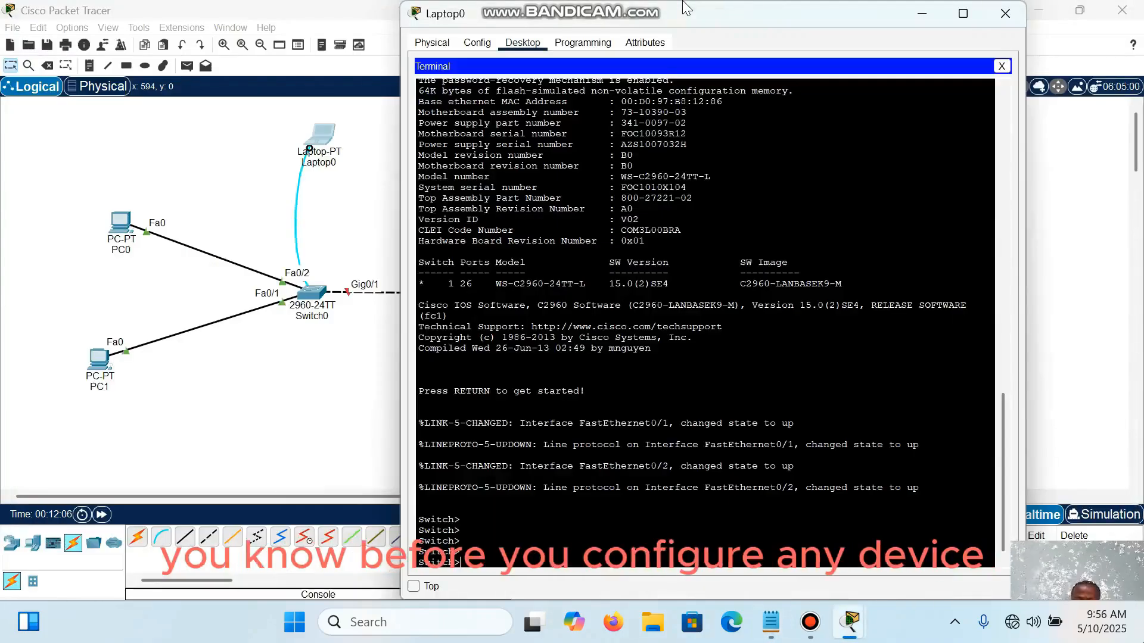
{"action": "key", "text": "Return"}
{"action": "key", "text": "Return"}
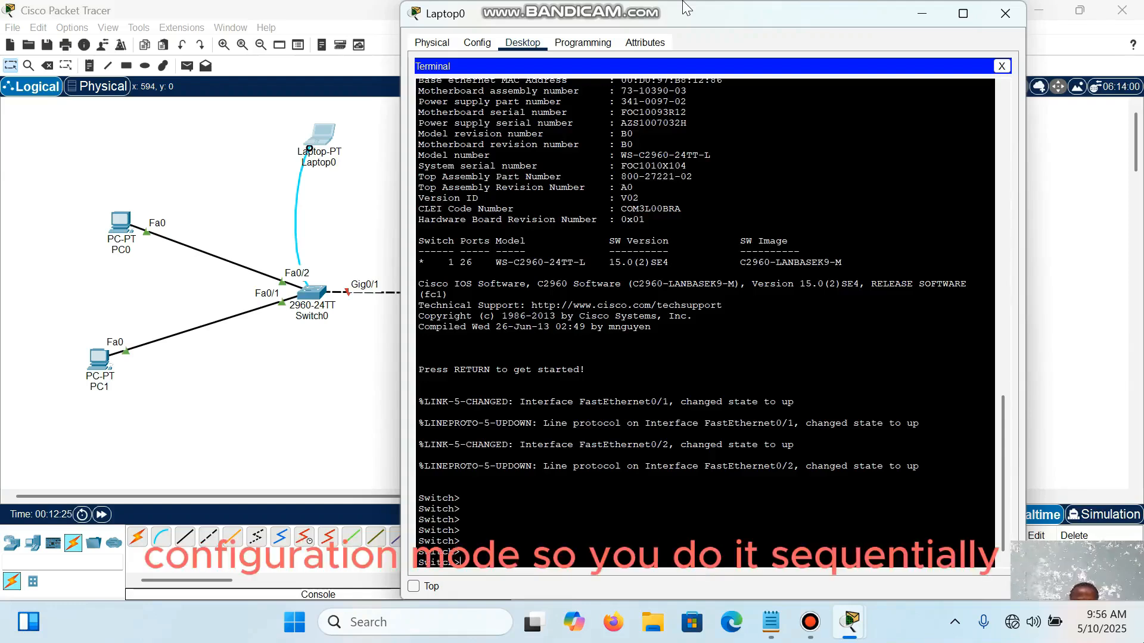
{"action": "type", "text": "enab"}
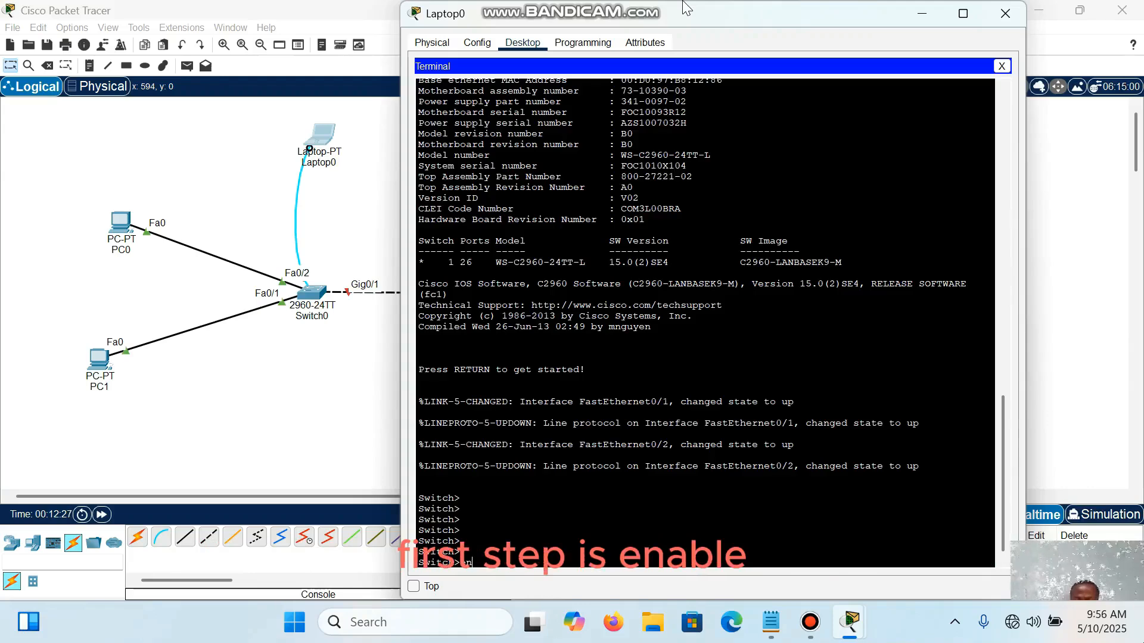
{"action": "type", "text": "le"}
{"action": "key", "text": "Return"}
{"action": "key", "text": "Return"}
{"action": "key", "text": "Return"}
{"action": "key", "text": "Return"}
{"action": "key", "text": "Return"}
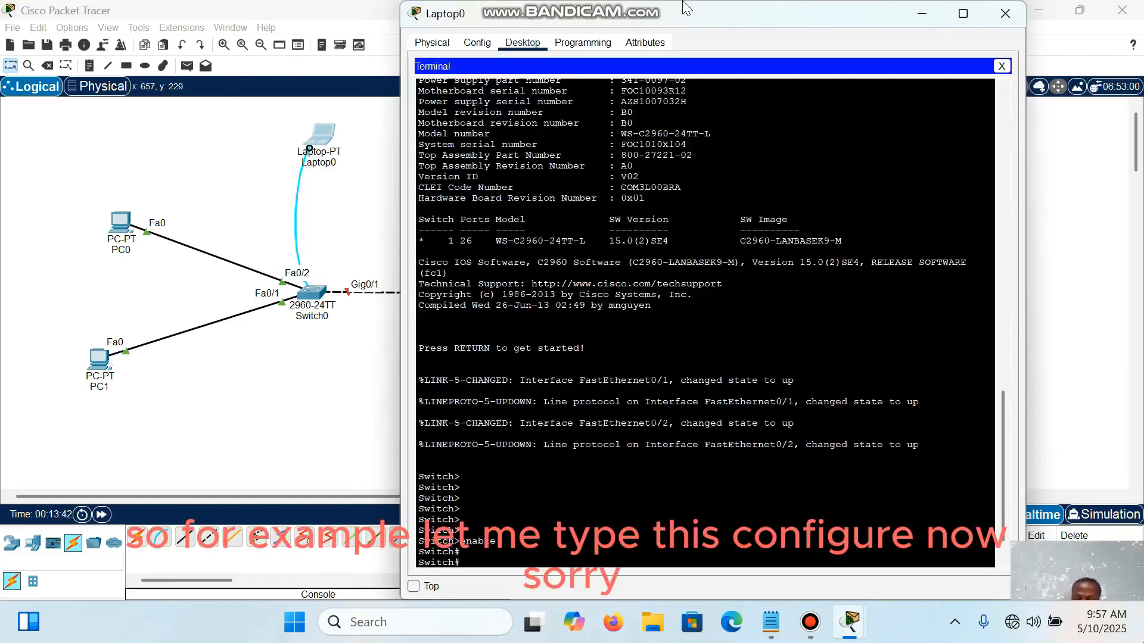
Step: Try to run the abbreviated command co at the switch's privileged prompt
{"action": "key", "text": "Return"}
{"action": "key", "text": "Return"}
{"action": "key", "text": "Return"}
{"action": "type", "text": "co"}
{"action": "key", "text": "Return"}
{"action": "key", "text": "Return"}
{"action": "key", "text": "Return"}
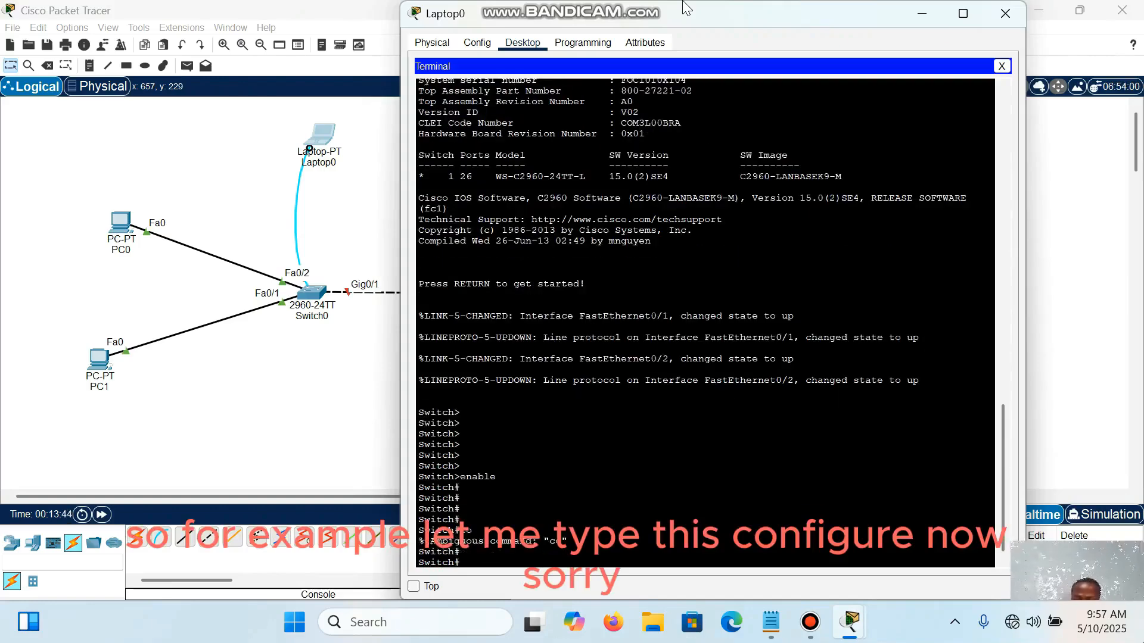
Step: Auto-complete conf to configure, query its options with ?, and enter global configuration mode with configure terminal
{"action": "type", "text": "conf"}
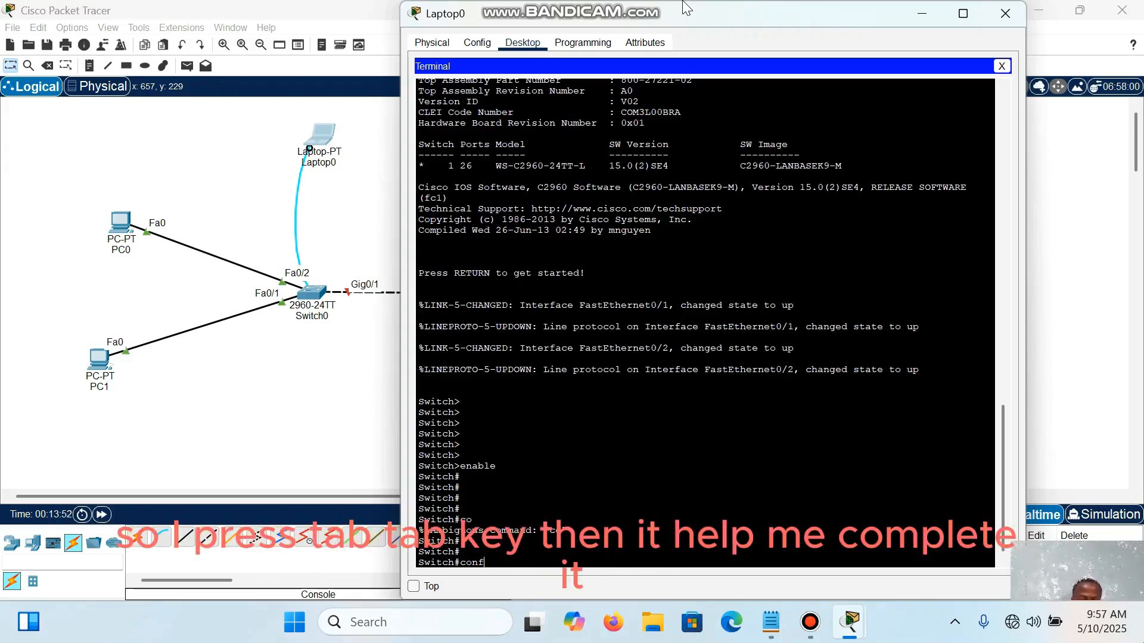
{"action": "key", "text": "Tab"}
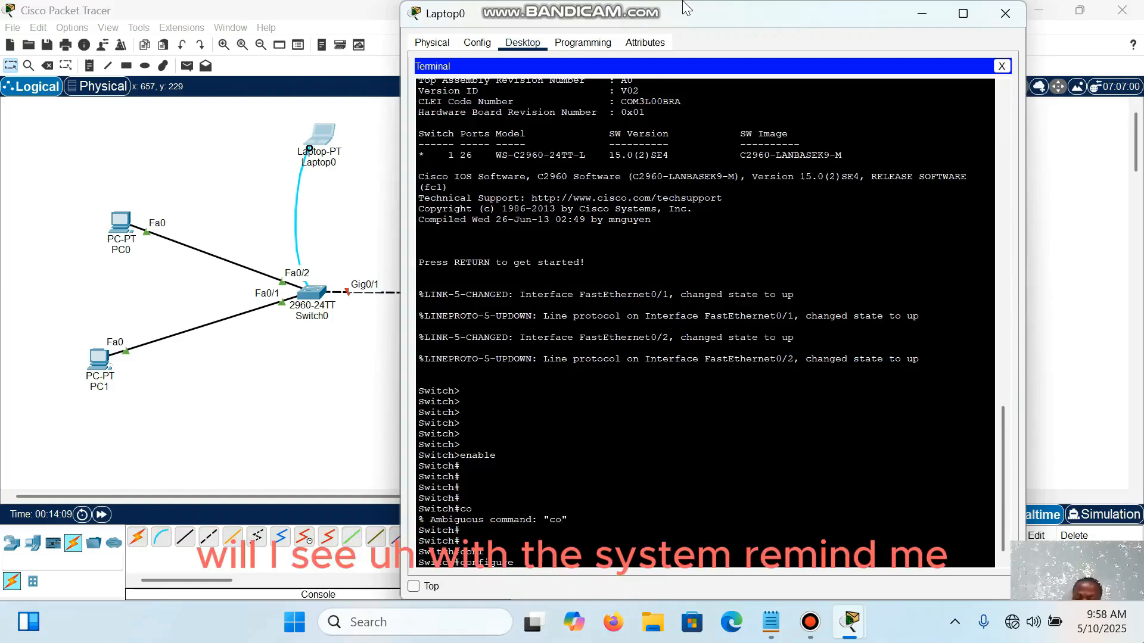
{"action": "type", "text": "?"}
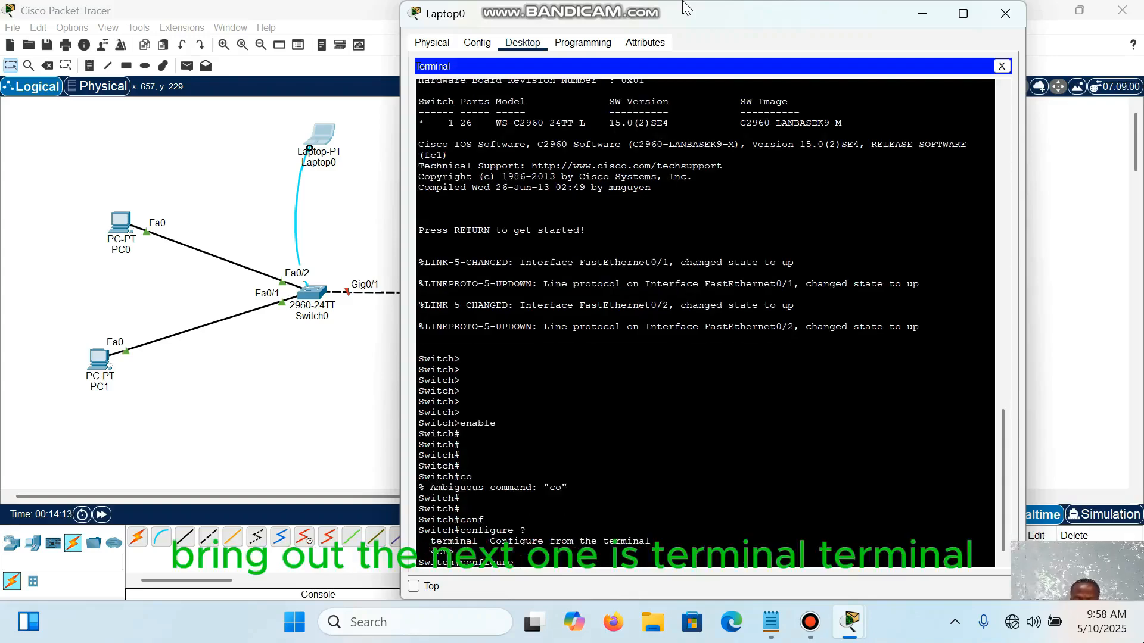
{"action": "type", "text": "term"}
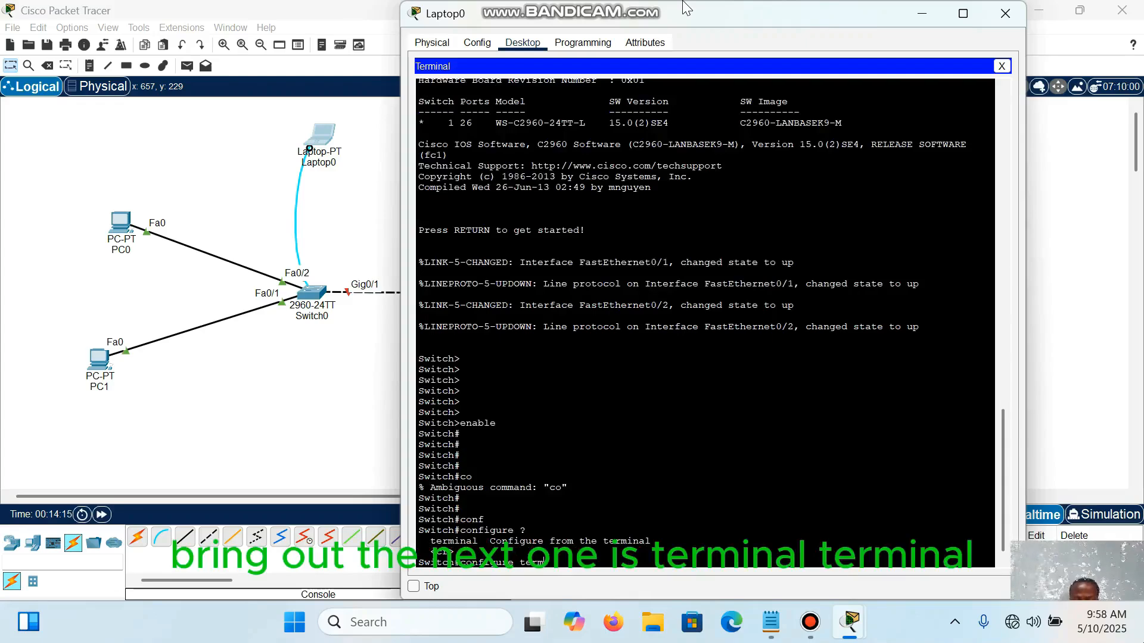
{"action": "type", "text": "inal"}
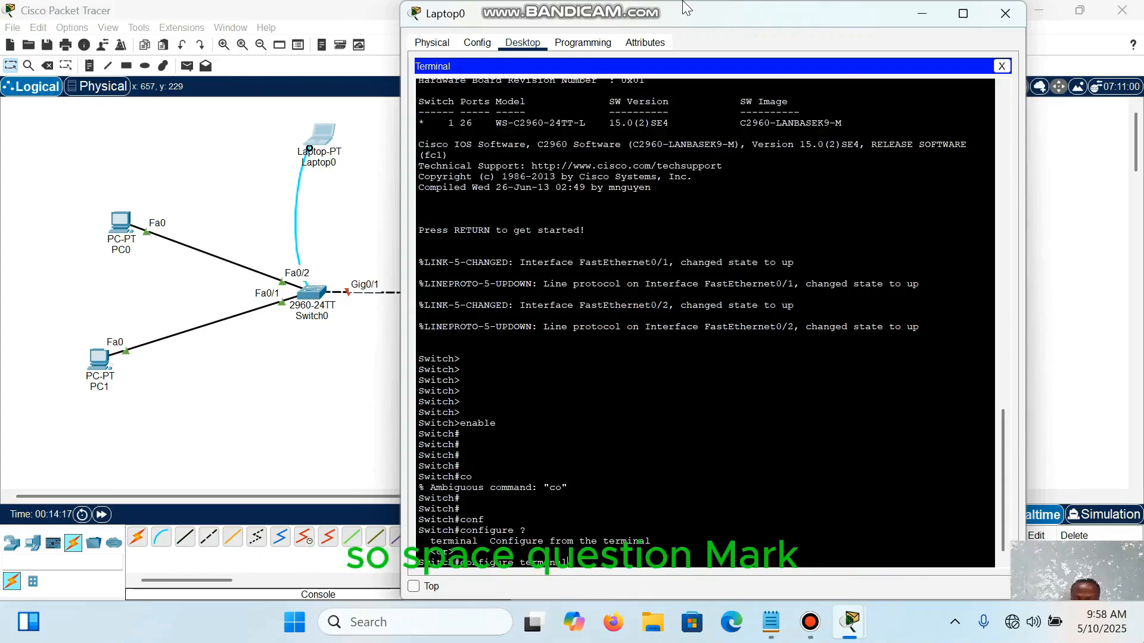
{"action": "type", "text": " ?"}
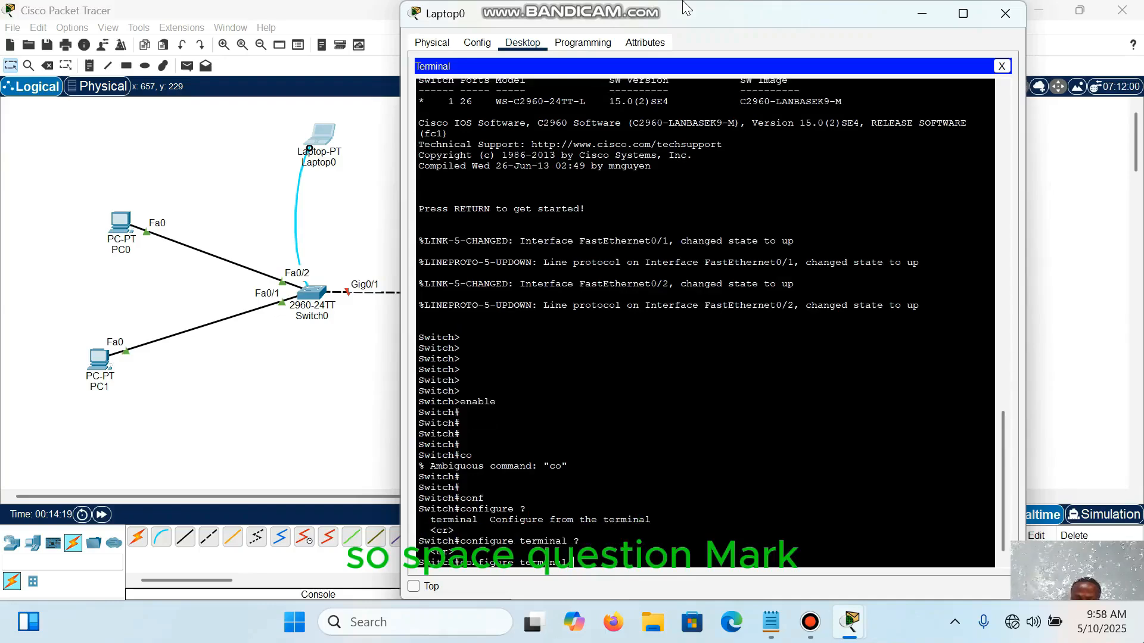
{"action": "key", "text": "Return"}
{"action": "key", "text": "Return"}
{"action": "key", "text": "Return"}
{"action": "key", "text": "Return"}
{"action": "key", "text": "Return"}
{"action": "key", "text": "Return"}
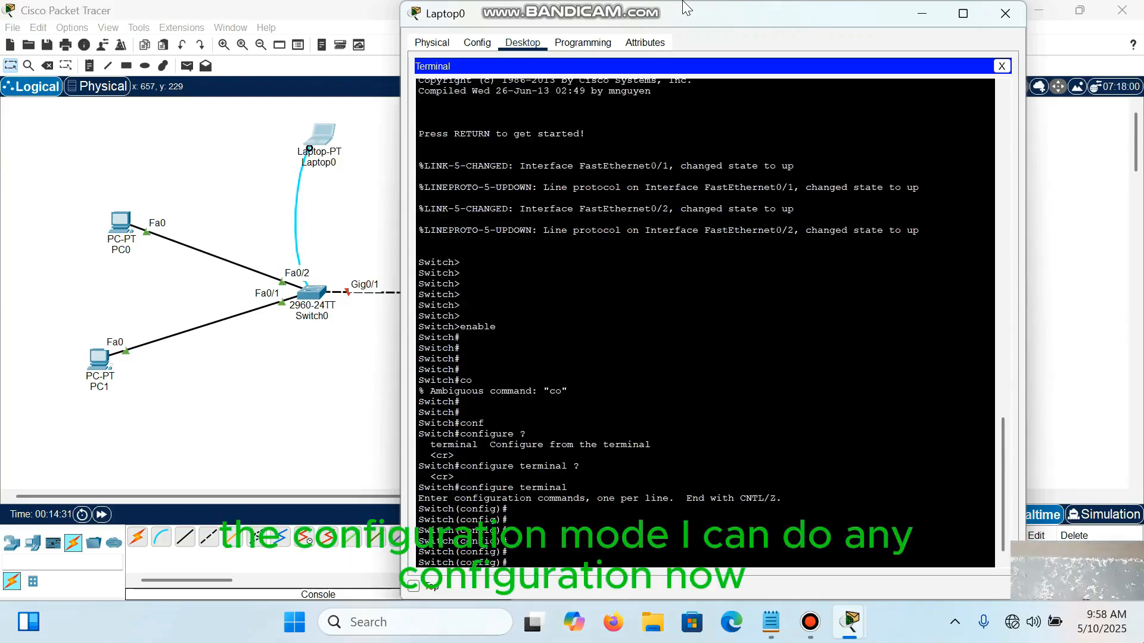
Step: Check the outline in Notepad, return to the terminal and look up commands beginning with host using the ? help
{"action": "key", "text": "alt+Tab"}
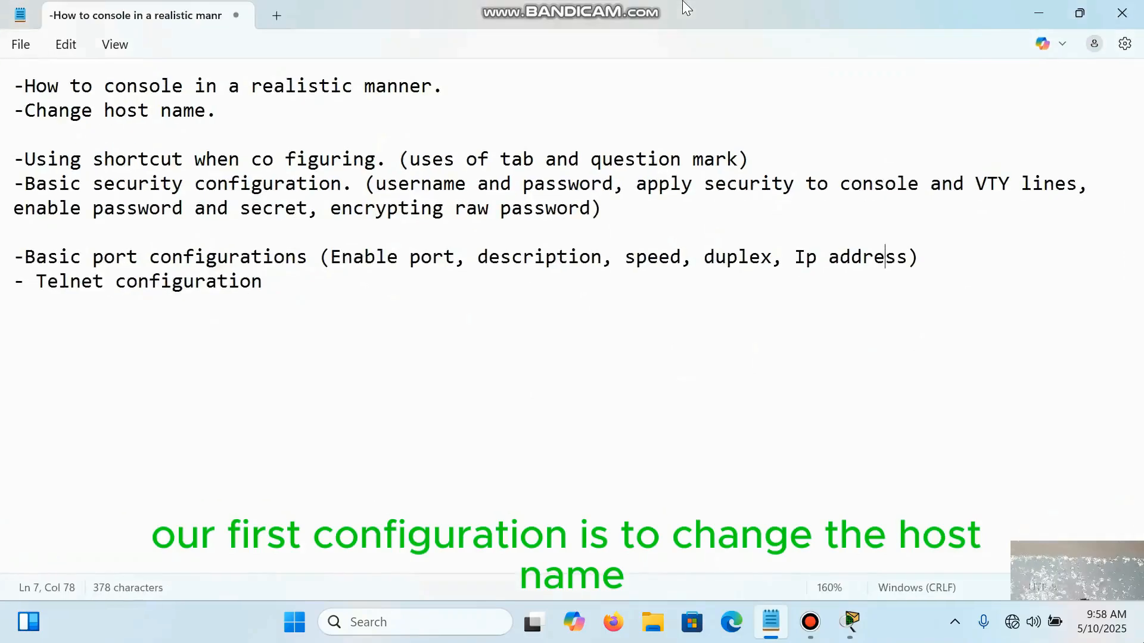
{"action": "key", "text": "alt+Tab"}
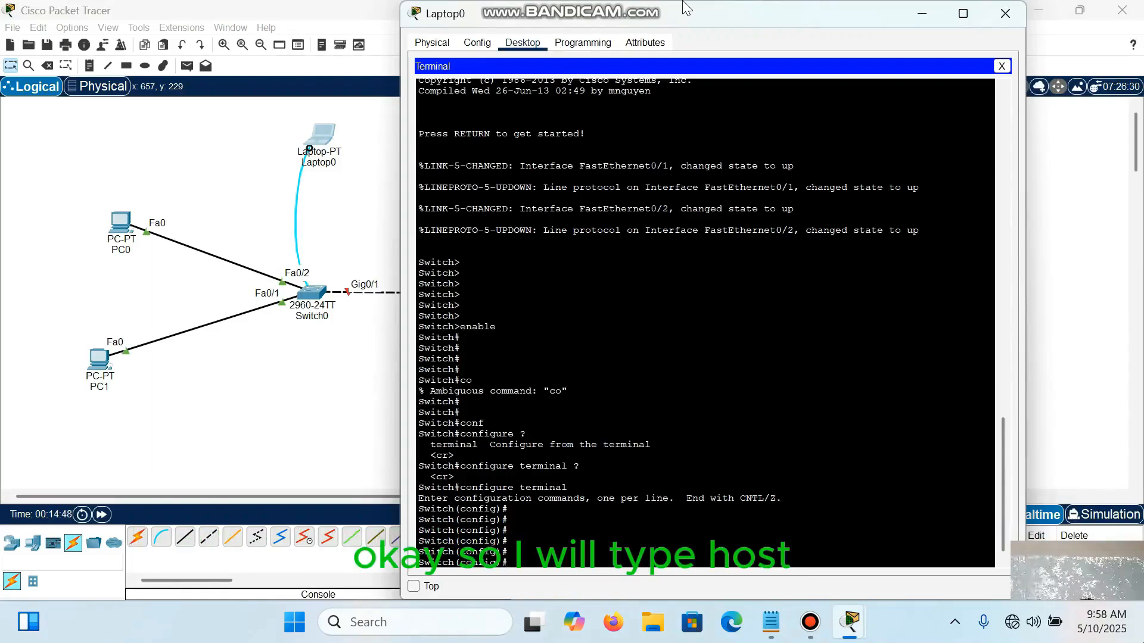
{"action": "type", "text": "host"}
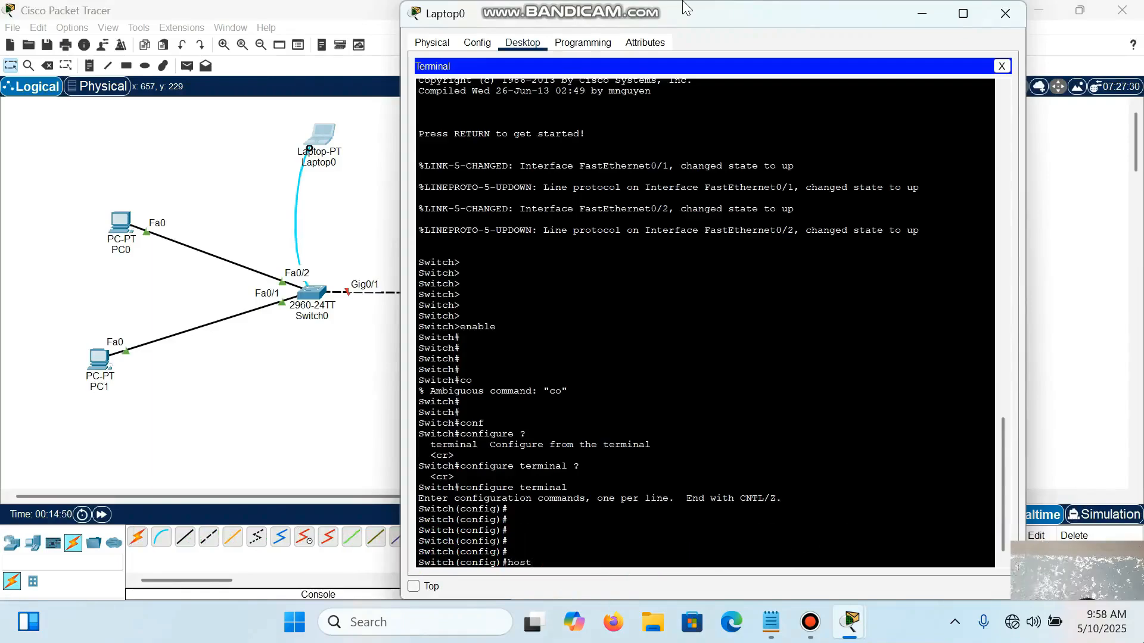
{"action": "type", "text": " name"}
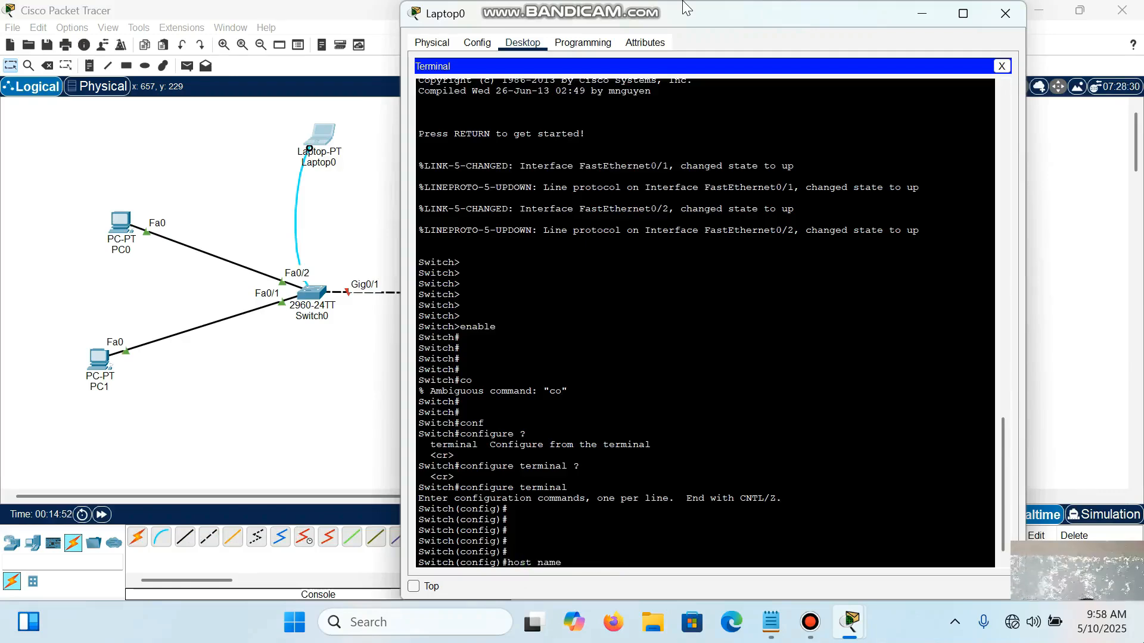
{"action": "key", "text": "BackSpace"}
{"action": "key", "text": "BackSpace"}
{"action": "key", "text": "BackSpace"}
{"action": "key", "text": "BackSpace"}
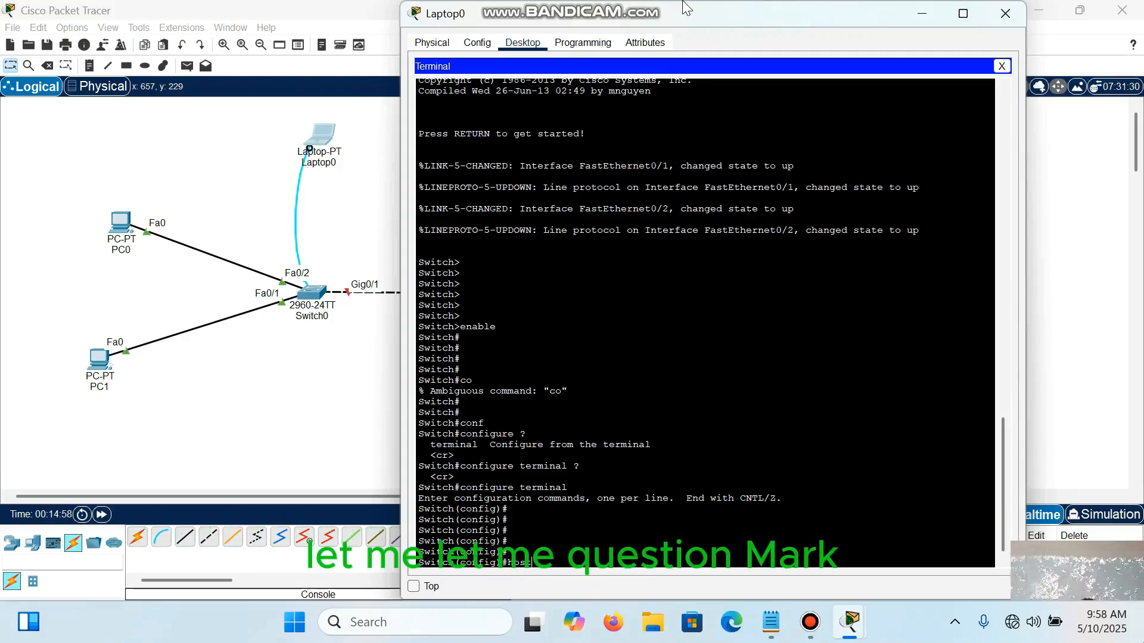
{"action": "type", "text": "?"}
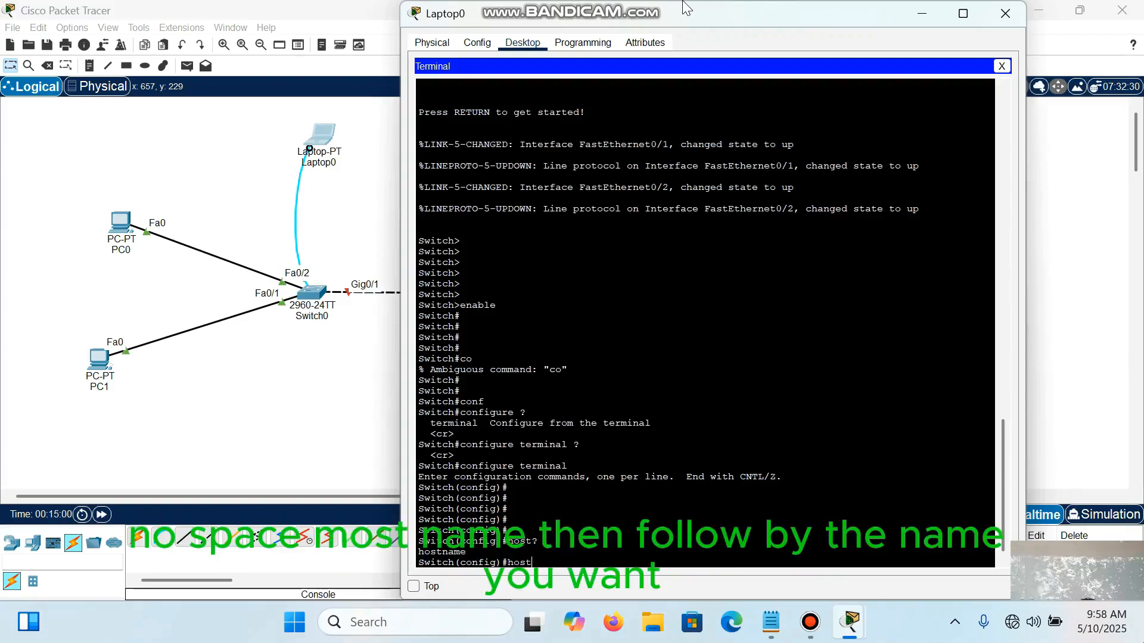
{"action": "type", "text": "name"}
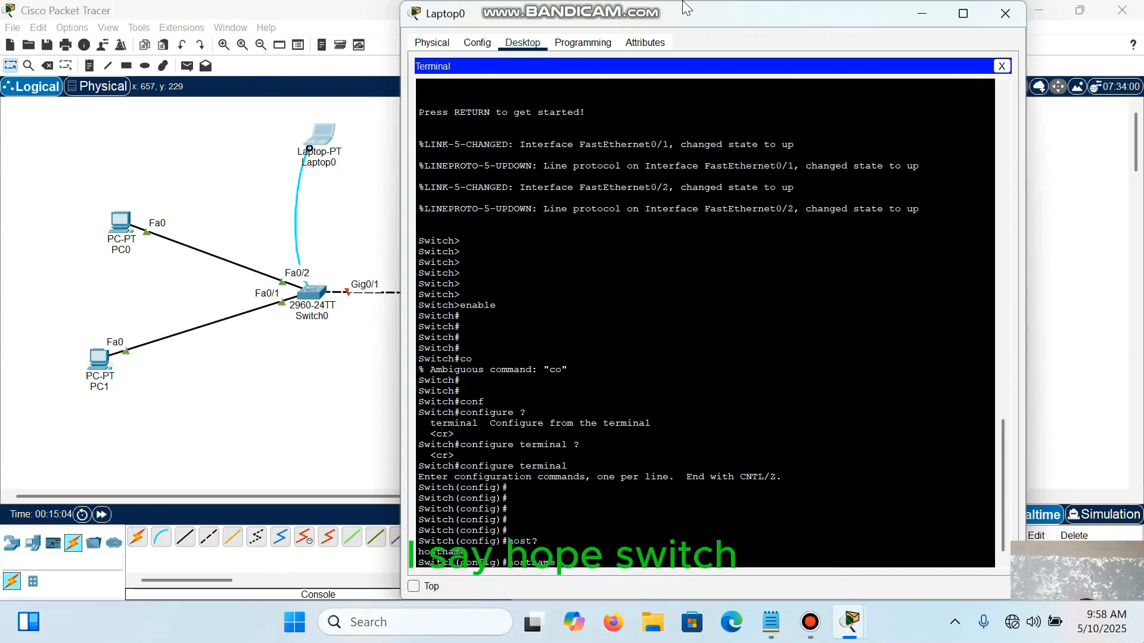
{"action": "type", "text": " hub s"}
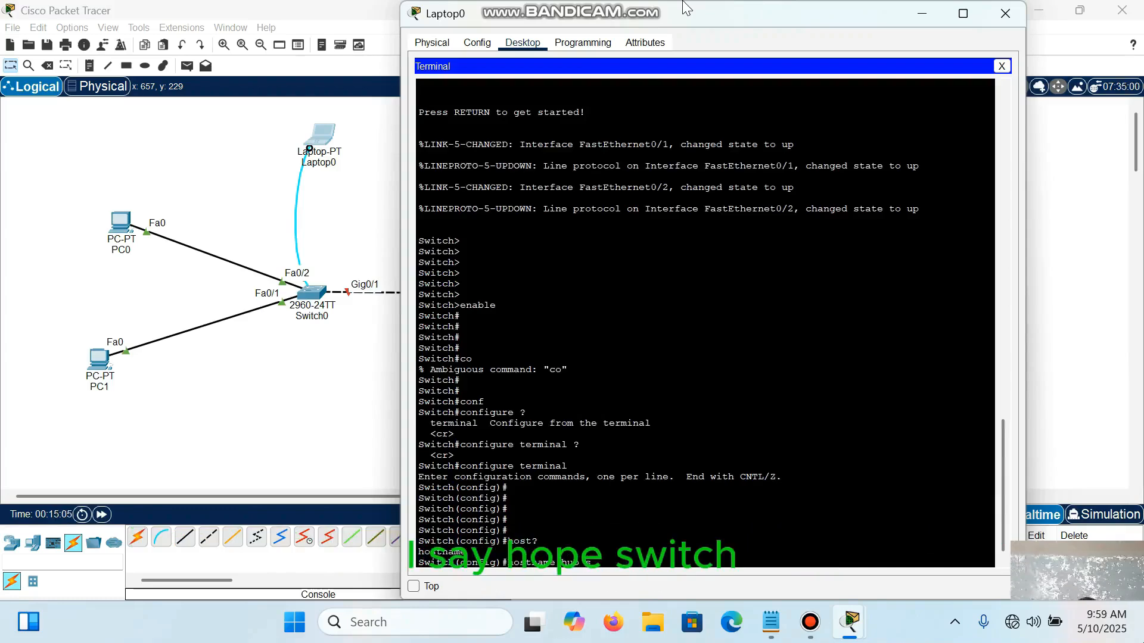
{"action": "type", "text": "witch"}
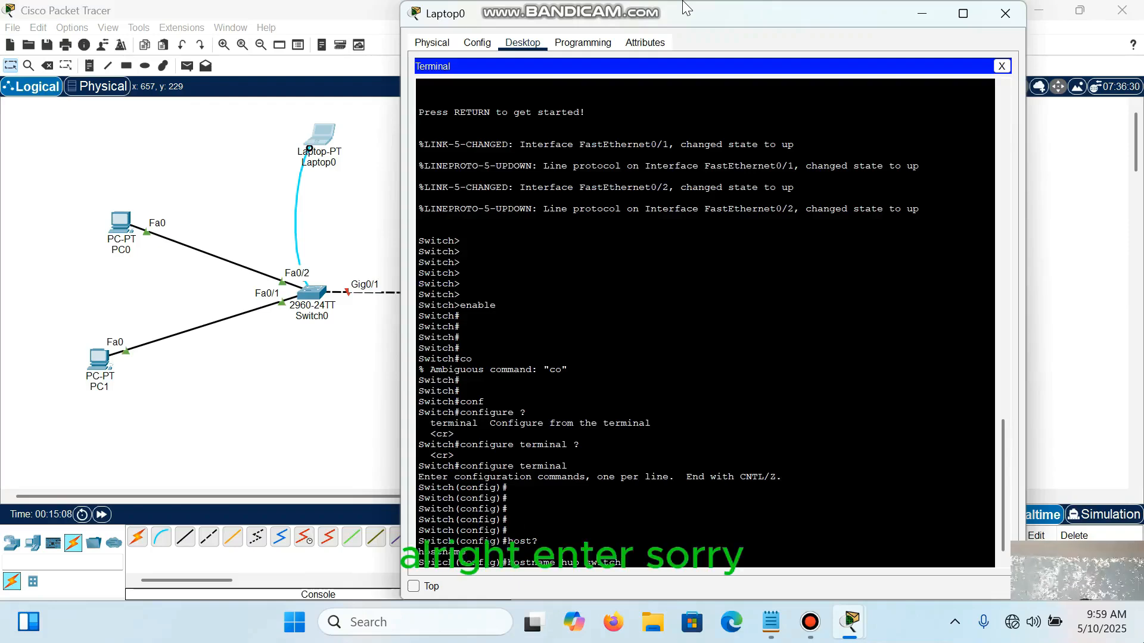
Step: Try to set the switch's hostname to "hub switch", with a space between the words
{"action": "key", "text": "Return"}
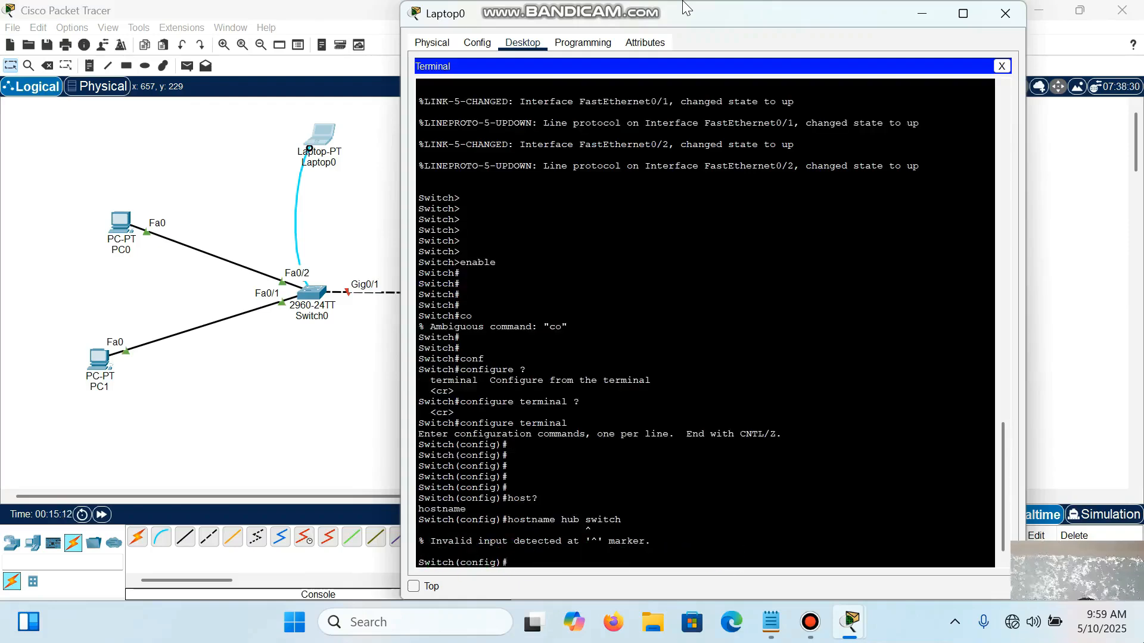
Step: Set the switch's hostname to hub-switch, correcting the previous hostname command with a hyphen between the words
{"action": "key", "text": "Up"}
{"action": "key", "text": "BackSpace"}
{"action": "key", "text": "BackSpace"}
{"action": "key", "text": "BackSpace"}
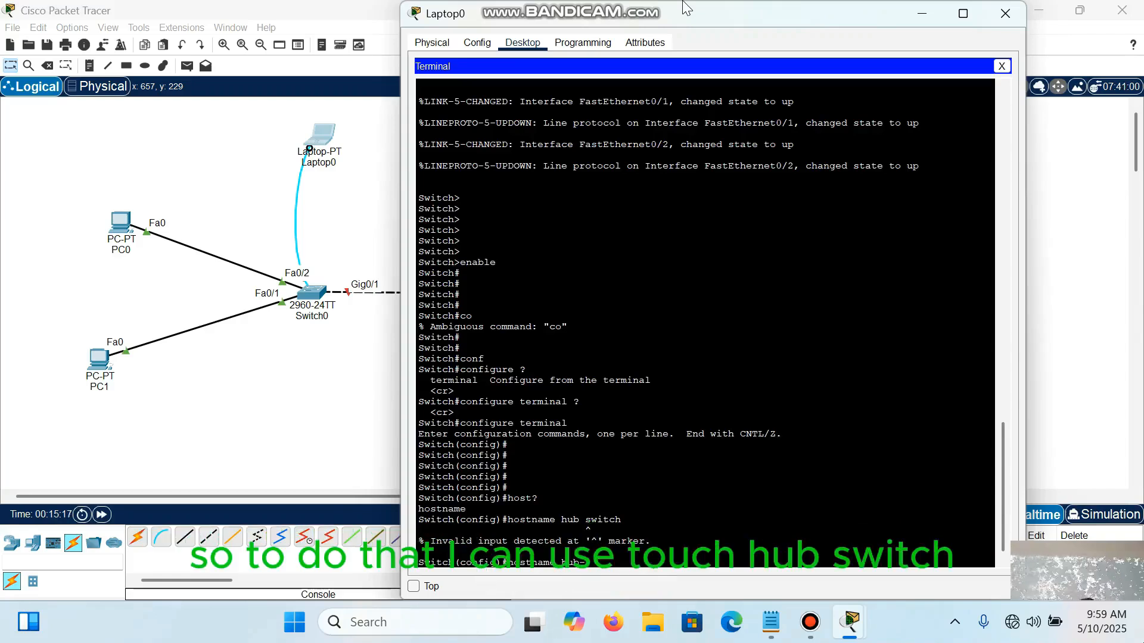
{"action": "type", "text": "switch"}
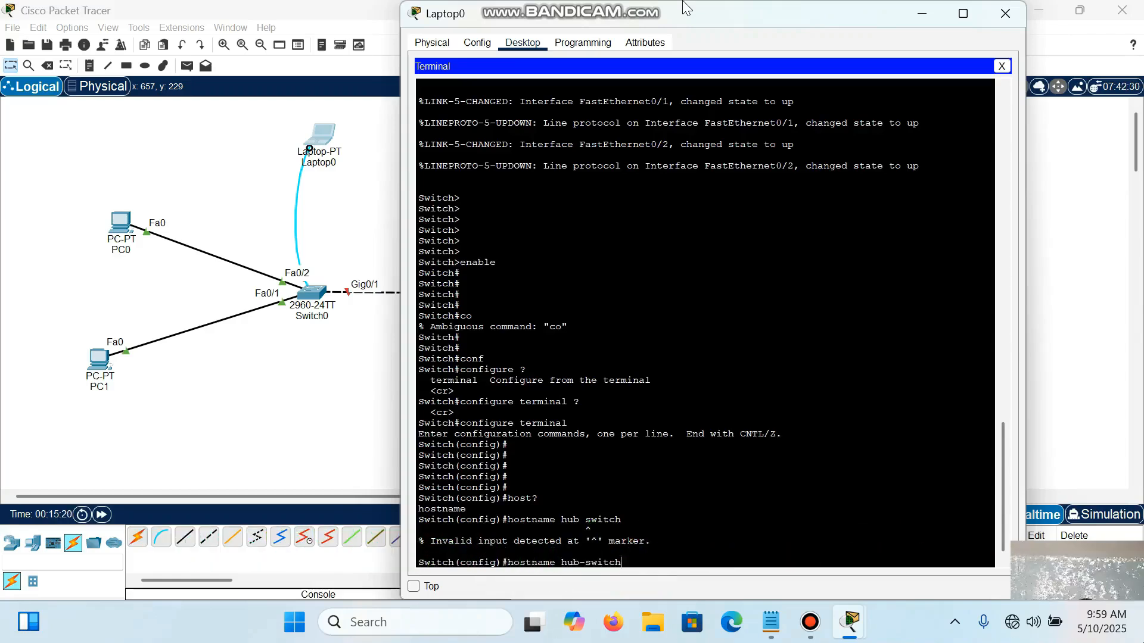
{"action": "key", "text": "Return"}
{"action": "key", "text": "Return"}
{"action": "key", "text": "Return"}
{"action": "key", "text": "Return"}
{"action": "key", "text": "Return"}
{"action": "key", "text": "Return"}
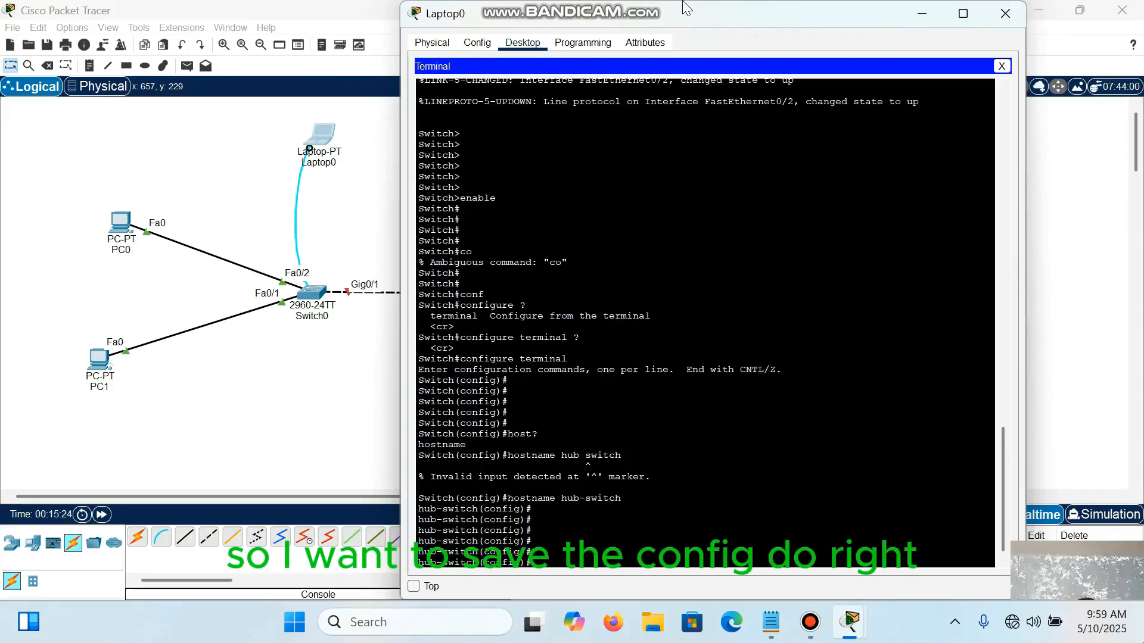
Step: Save the switch's configuration with do write from global configuration mode
{"action": "type", "text": "do write"}
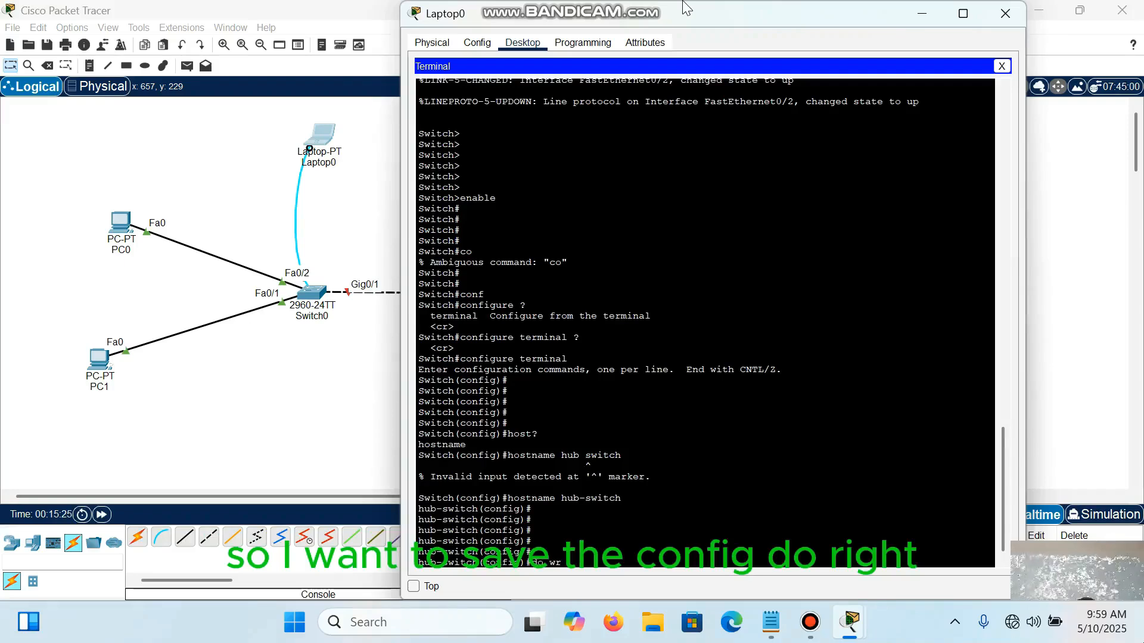
{"action": "key", "text": "Return"}
{"action": "key", "text": "Return"}
{"action": "key", "text": "Return"}
{"action": "key", "text": "Return"}
{"action": "key", "text": "Return"}
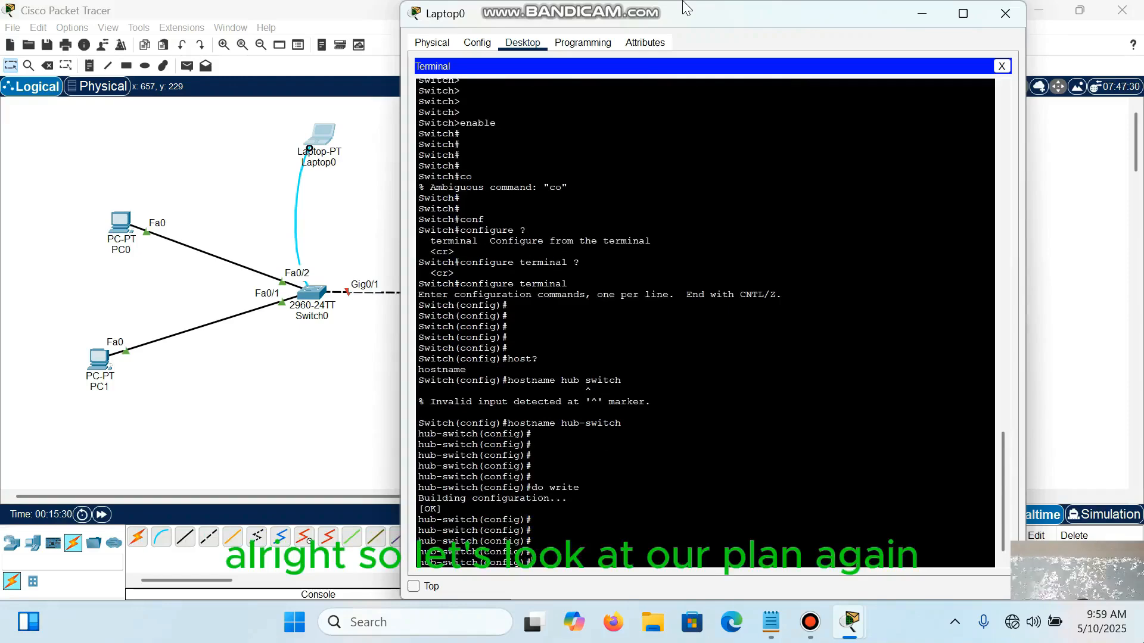
Step: Review the Notepad outline, highlighting the line on configuration shortcuts and the line on basic security configuration
{"action": "left_click", "coordinate": [771, 622]}
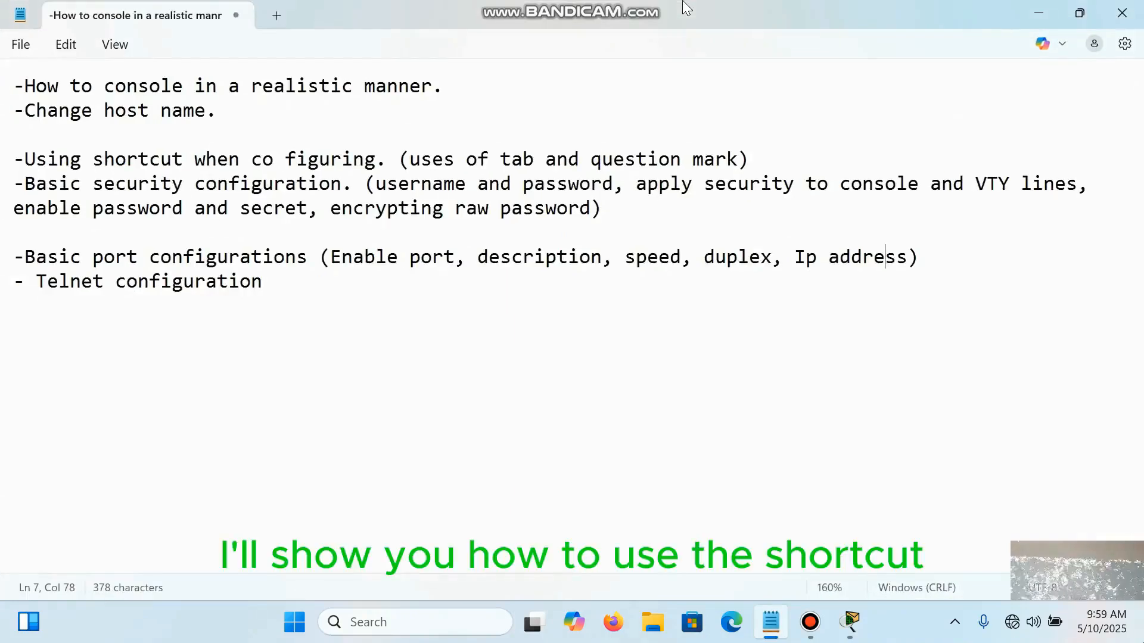
{"action": "mouse_move", "coordinate": [14, 159]}
{"action": "left_mouse_down"}
{"action": "mouse_move", "coordinate": [319, 159]}
{"action": "mouse_move", "coordinate": [375, 184]}
{"action": "mouse_move", "coordinate": [352, 159]}
{"action": "mouse_move", "coordinate": [14, 159]}
{"action": "mouse_move", "coordinate": [14, 184]}
{"action": "left_mouse_up"}
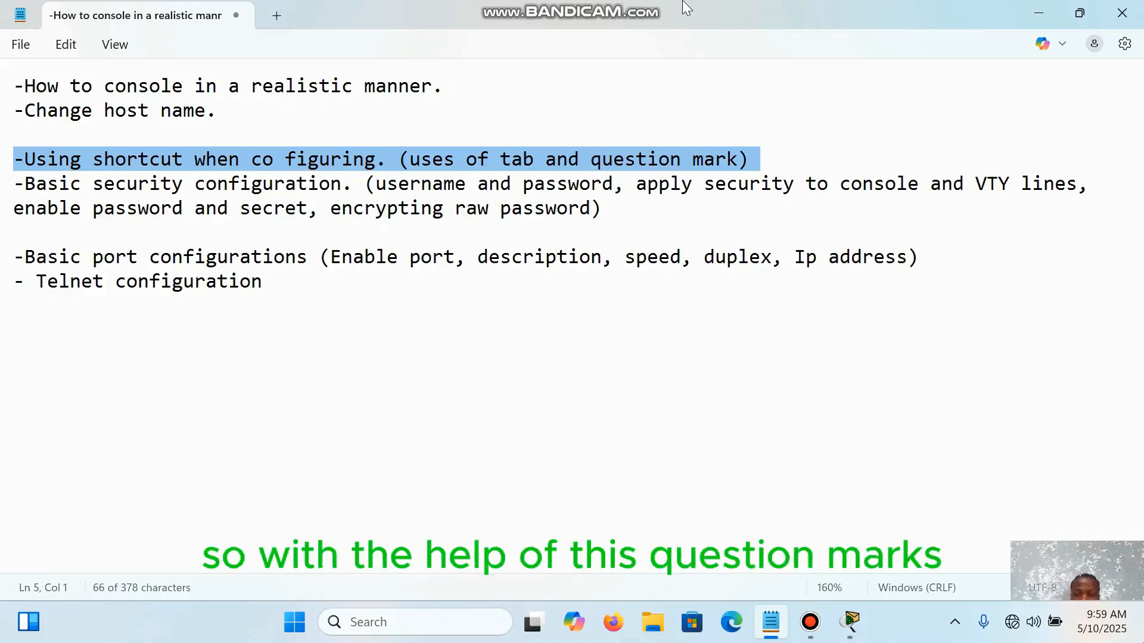
{"action": "key", "text": "Up"}
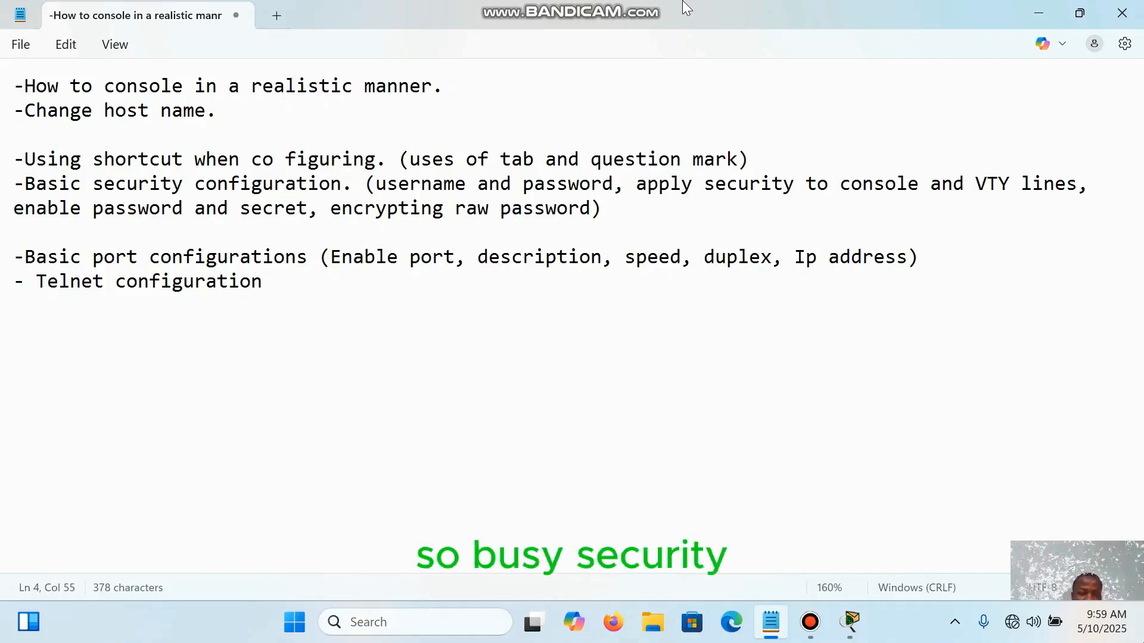
{"action": "key", "text": "Down"}
{"action": "key", "text": "Home"}
{"action": "key", "text": "shift+Right"}
{"action": "key", "text": "shift+Right"}
{"action": "key", "text": "shift+Right"}
{"action": "key", "text": "shift+Right"}
{"action": "key", "text": "shift+Right"}
{"action": "key", "text": "shift+Right"}
{"action": "key", "text": "shift+Right"}
{"action": "key", "text": "shift+Right"}
{"action": "key", "text": "shift+Right"}
{"action": "key", "text": "shift+Right"}
{"action": "key", "text": "shift+Right"}
{"action": "key", "text": "shift+Right"}
{"action": "key", "text": "shift+Right"}
{"action": "key", "text": "shift+Right"}
{"action": "key", "text": "shift+Right"}
{"action": "key", "text": "shift+Right"}
{"action": "key", "text": "shift+Right"}
{"action": "key", "text": "shift+Right"}
{"action": "key", "text": "shift+Right"}
{"action": "key", "text": "shift+Right"}
{"action": "key", "text": "shift+Down"}
{"action": "key", "text": "shift+Right"}
{"action": "key", "text": "shift+Right"}
{"action": "key", "text": "shift+Right"}
{"action": "key", "text": "shift+Right"}
{"action": "key", "text": "shift+Right"}
{"action": "key", "text": "shift+Right"}
{"action": "key", "text": "shift+Right"}
{"action": "key", "text": "shift+Right"}
{"action": "key", "text": "shift+Right"}
{"action": "key", "text": "shift+Right"}
{"action": "key", "text": "shift+Right"}
{"action": "key", "text": "shift+Right"}
{"action": "key", "text": "shift+Right"}
{"action": "key", "text": "shift+Right"}
{"action": "key", "text": "shift+Right"}
{"action": "key", "text": "shift+Right"}
{"action": "key", "text": "shift+Up"}
{"action": "key", "text": "shift+Right"}
{"action": "key", "text": "shift+Right"}
{"action": "key", "text": "shift+Right"}
{"action": "key", "text": "shift+Right"}
{"action": "key", "text": "shift+Right"}
{"action": "key", "text": "shift+Right"}
{"action": "key", "text": "shift+Right"}
{"action": "key", "text": "shift+Right"}
{"action": "key", "text": "shift+Right"}
{"action": "key", "text": "shift+Right"}
{"action": "key", "text": "shift+Right"}
{"action": "key", "text": "shift+Right"}
{"action": "key", "text": "shift+Right"}
{"action": "key", "text": "shift+Right"}
{"action": "key", "text": "shift+Right"}
{"action": "key", "text": "shift+Right"}
{"action": "key", "text": "shift+Right"}
{"action": "key", "text": "shift+Right"}
{"action": "key", "text": "shift+Right"}
{"action": "key", "text": "shift+Right"}
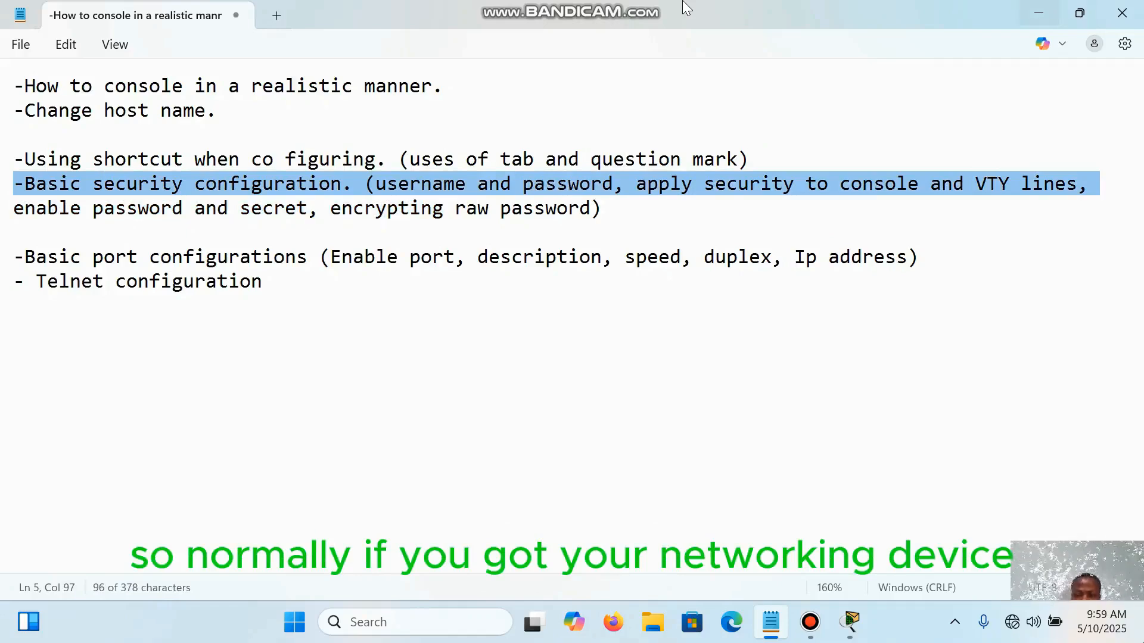
Step: Switch back to Cisco Packet Tracer and reopen Laptop0's terminal at the switch's global configuration prompt
{"action": "left_click", "coordinate": [849, 622]}
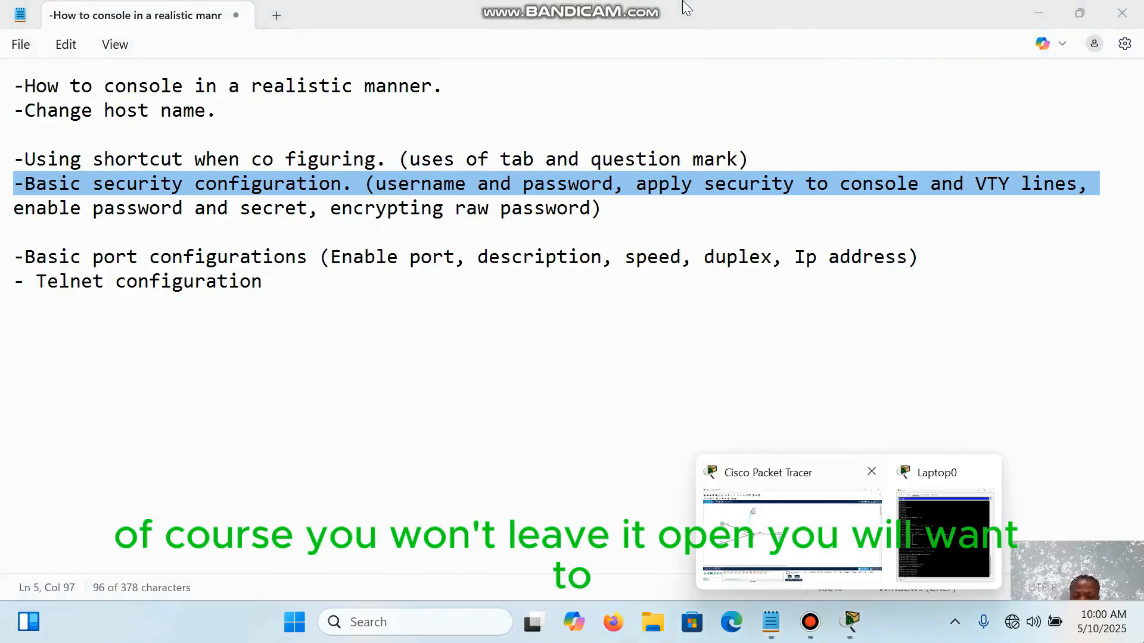
{"action": "left_click", "coordinate": [791, 535]}
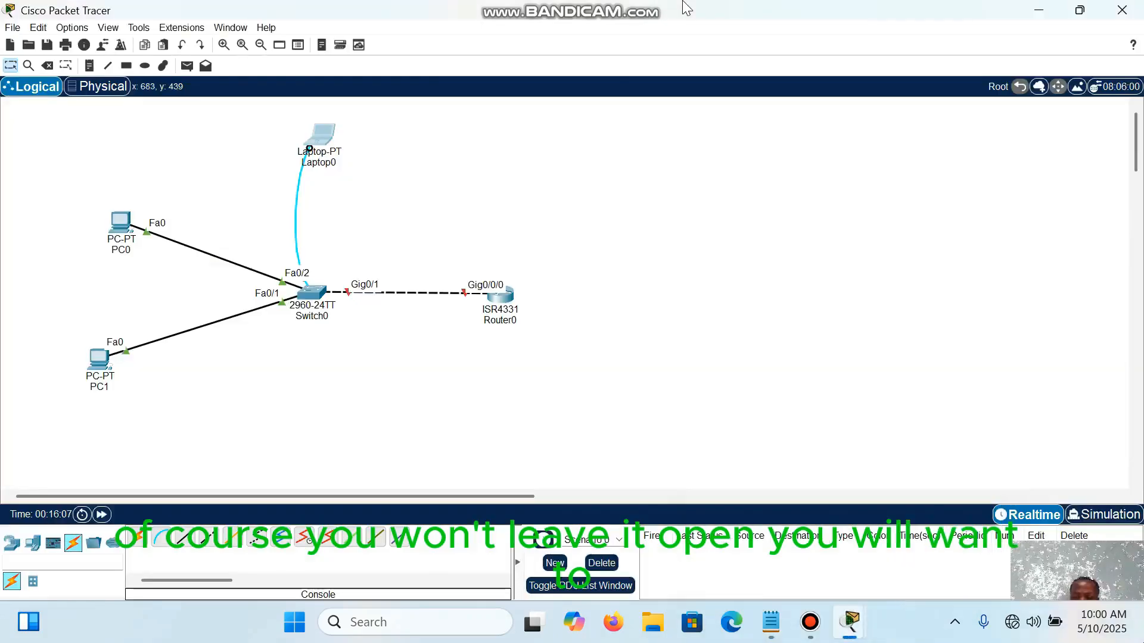
{"action": "scroll", "coordinate": [477, 298], "scroll_direction": "right", "scroll_amount": 1}
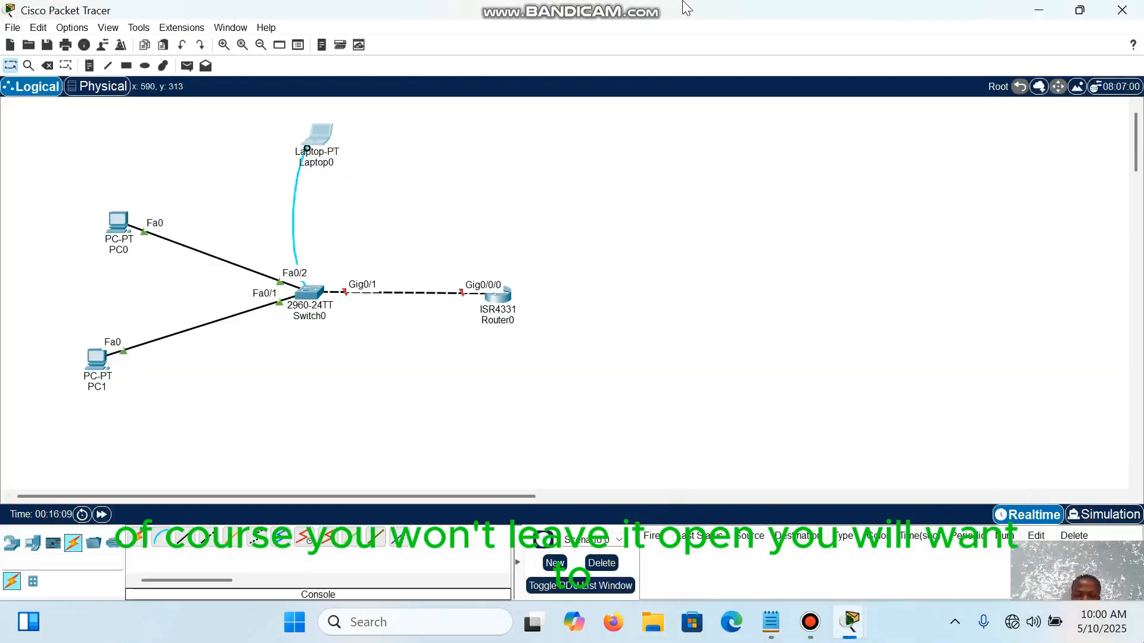
{"action": "left_click", "coordinate": [311, 132]}
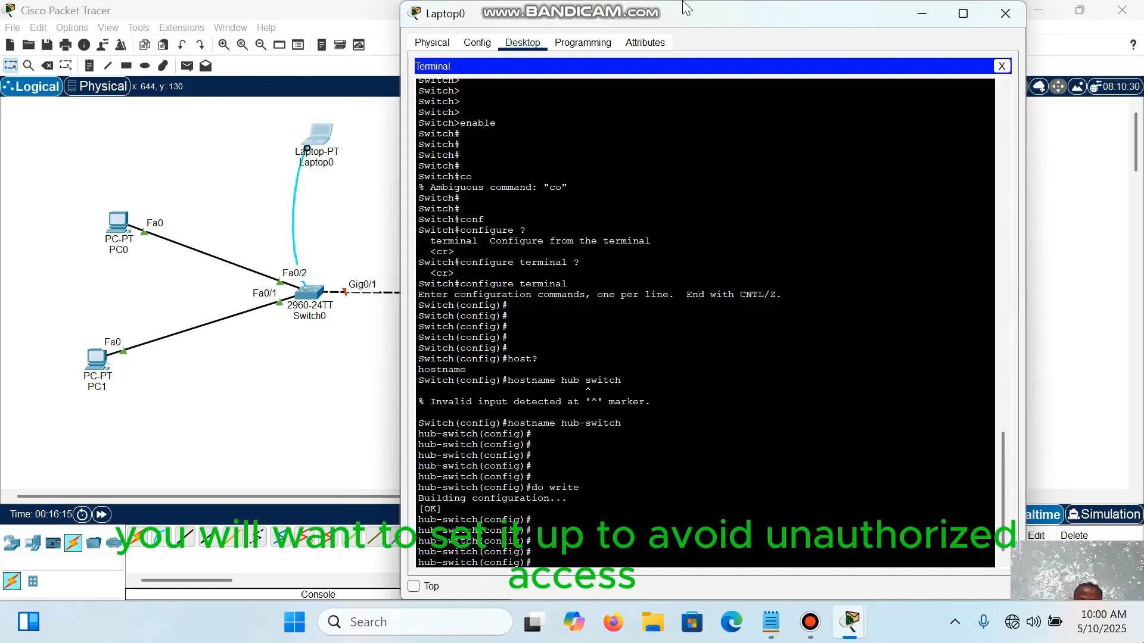
{"action": "key", "text": "Return"}
{"action": "key", "text": "Return"}
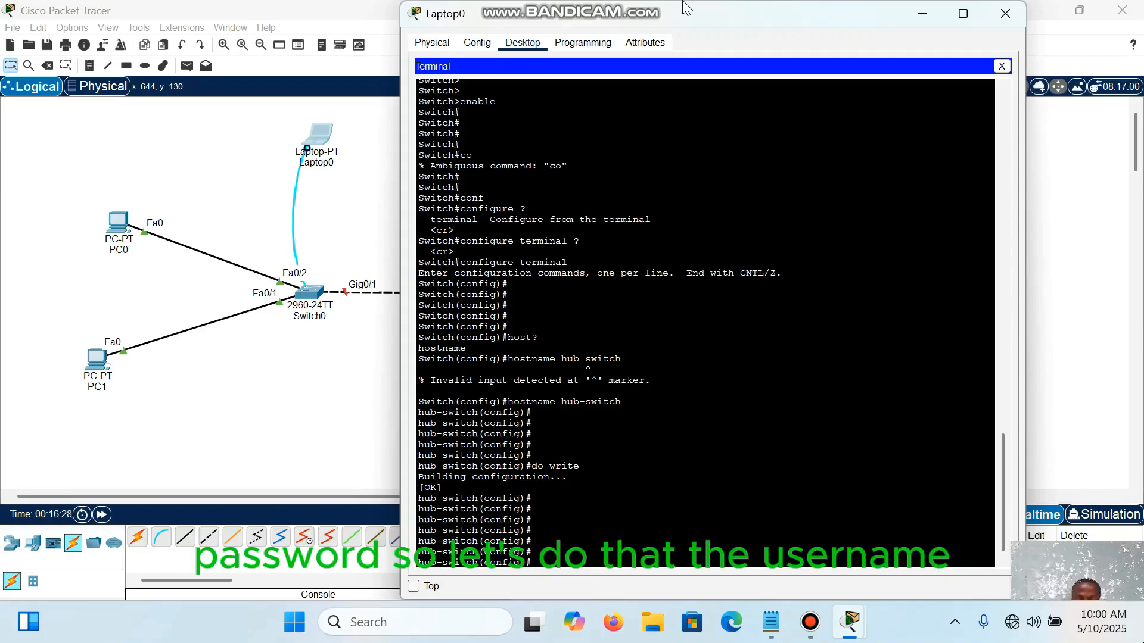
Step: Begin a username command at the global configuration prompt and enter the local account's username
{"action": "type", "text": "us"}
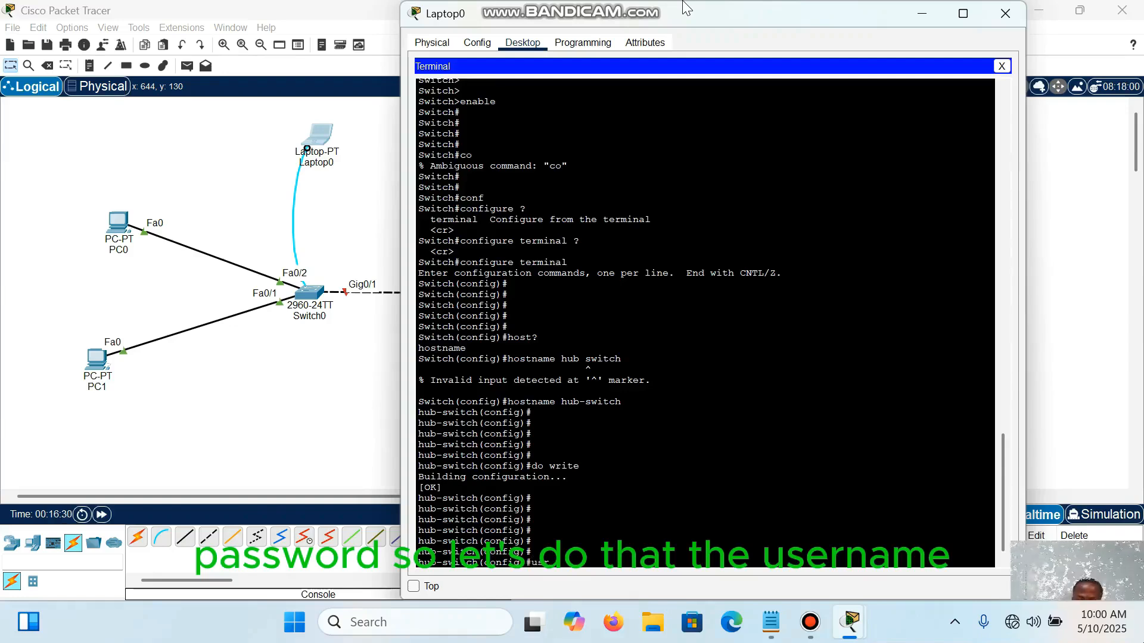
{"action": "type", "text": "er"}
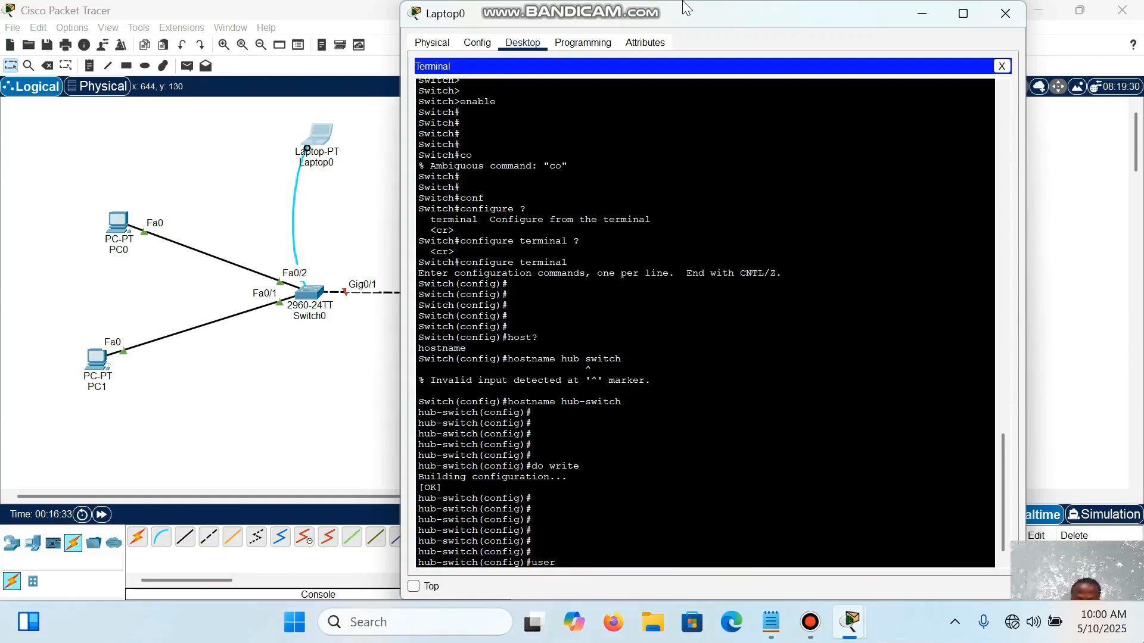
{"action": "type", "text": "name "}
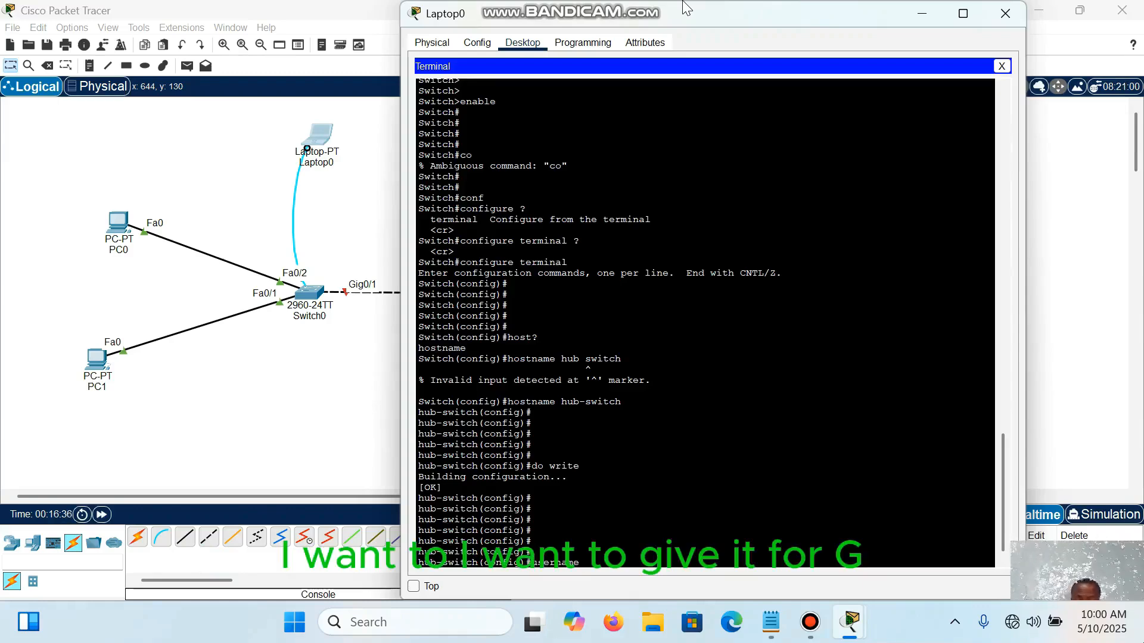
{"action": "type", "text": "paulj"}
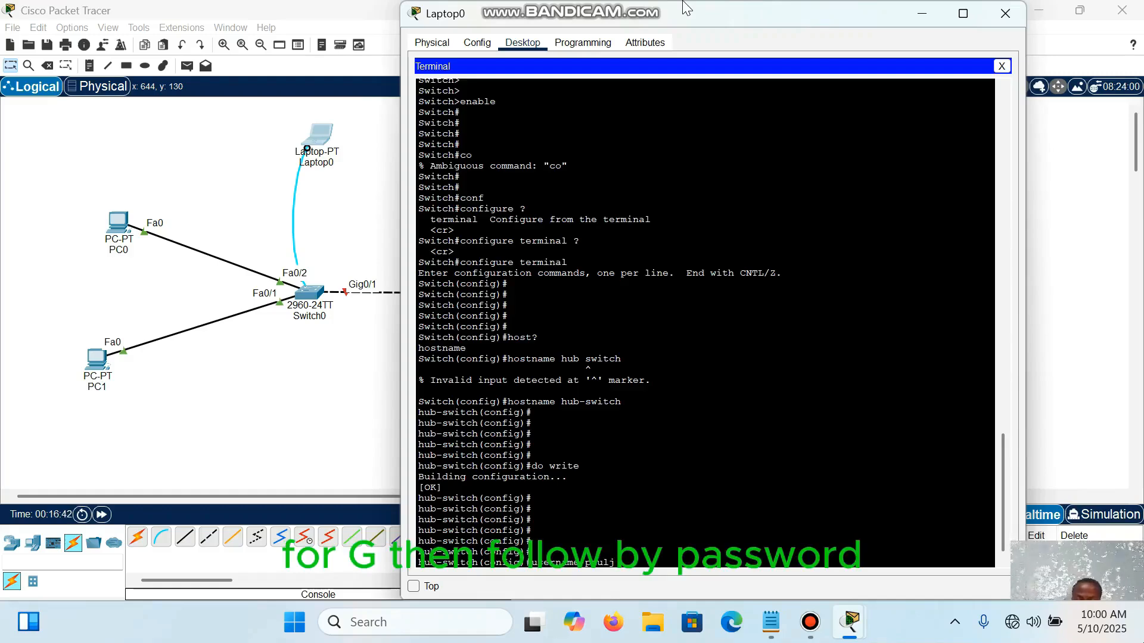
{"action": "type", "text": "pa"}
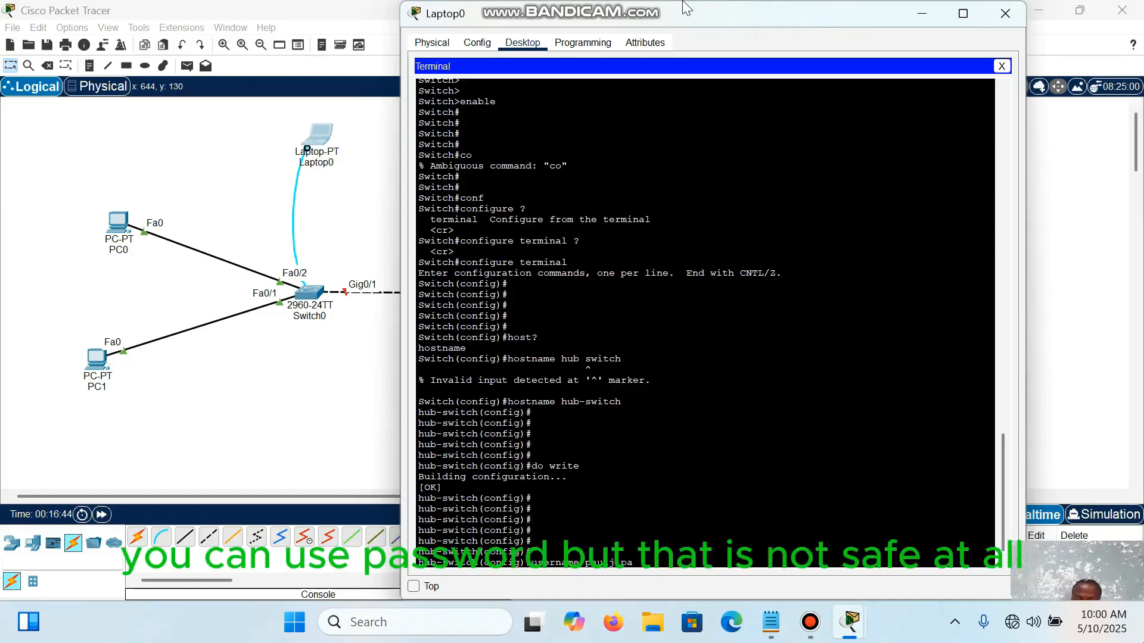
{"action": "type", "text": "sswor"}
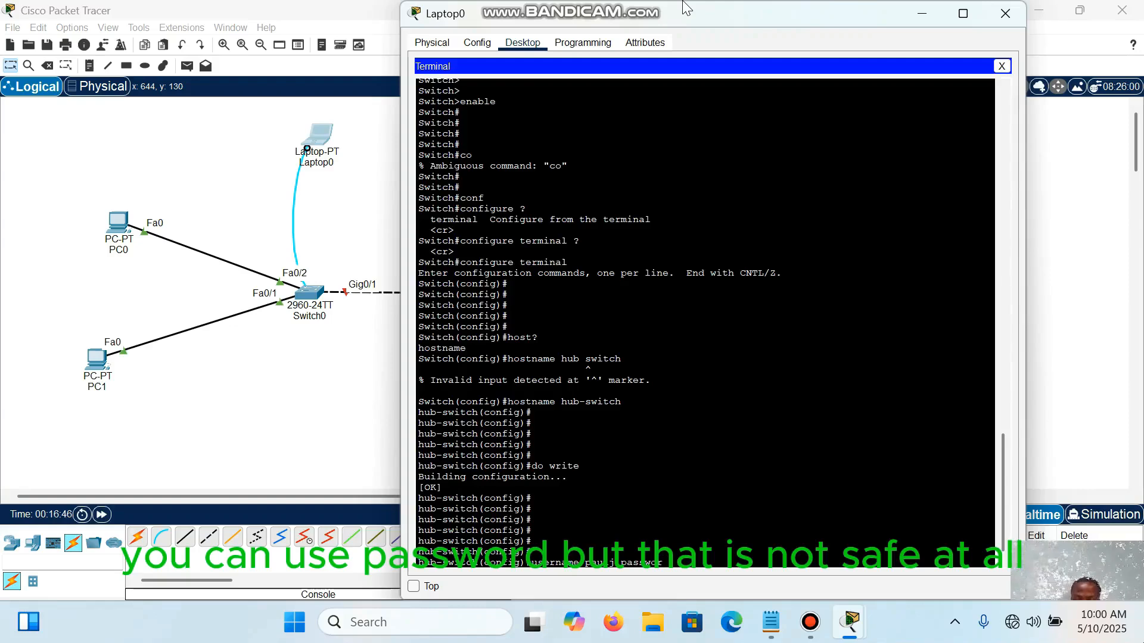
{"action": "type", "text": "d"}
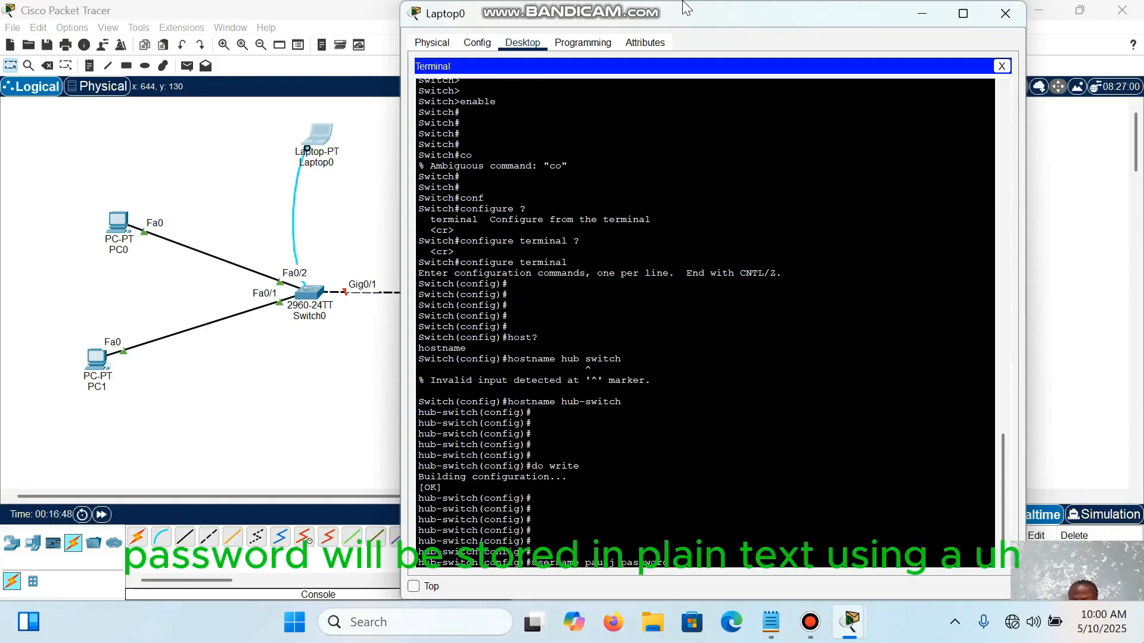
{"action": "key", "text": "BackSpace"}
{"action": "key", "text": "BackSpace"}
{"action": "key", "text": "BackSpace"}
{"action": "key", "text": "BackSpace"}
{"action": "key", "text": "BackSpace"}
{"action": "key", "text": "BackSpace"}
{"action": "key", "text": "BackSpace"}
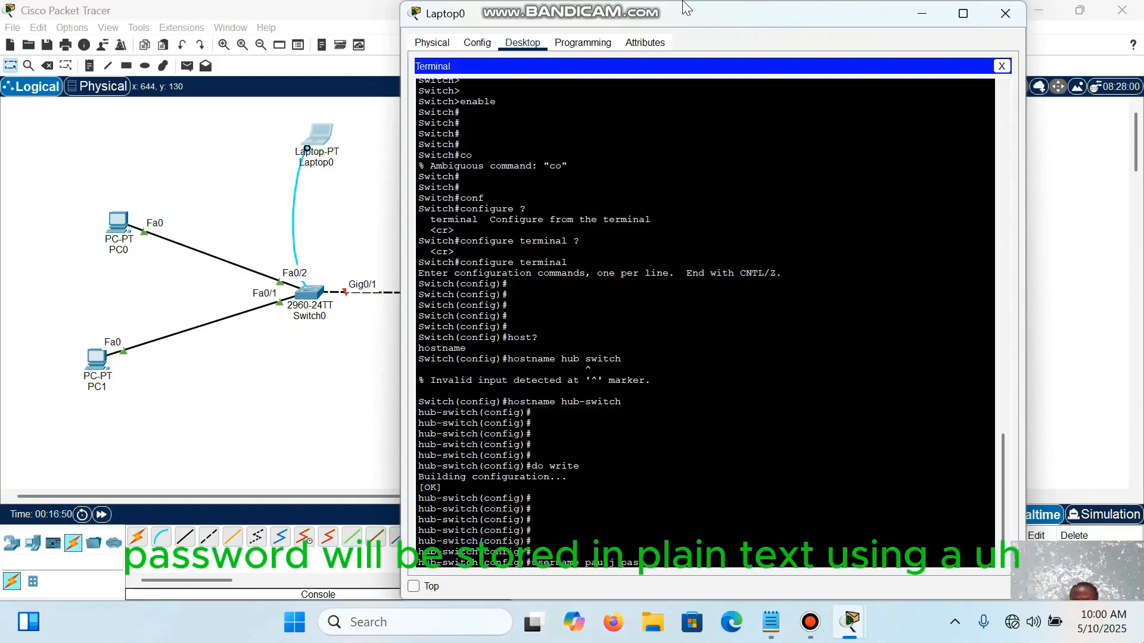
{"action": "key", "text": "BackSpace"}
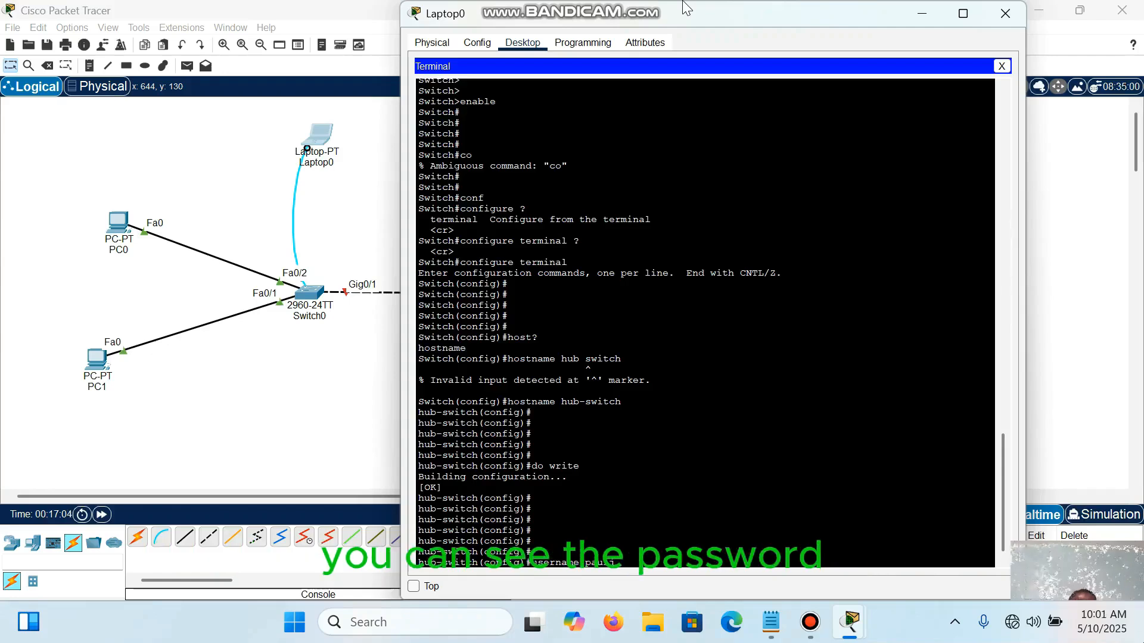
Step: Complete the username command with the secret option and the account's password, and run it to create the local user
{"action": "type", "text": "s"}
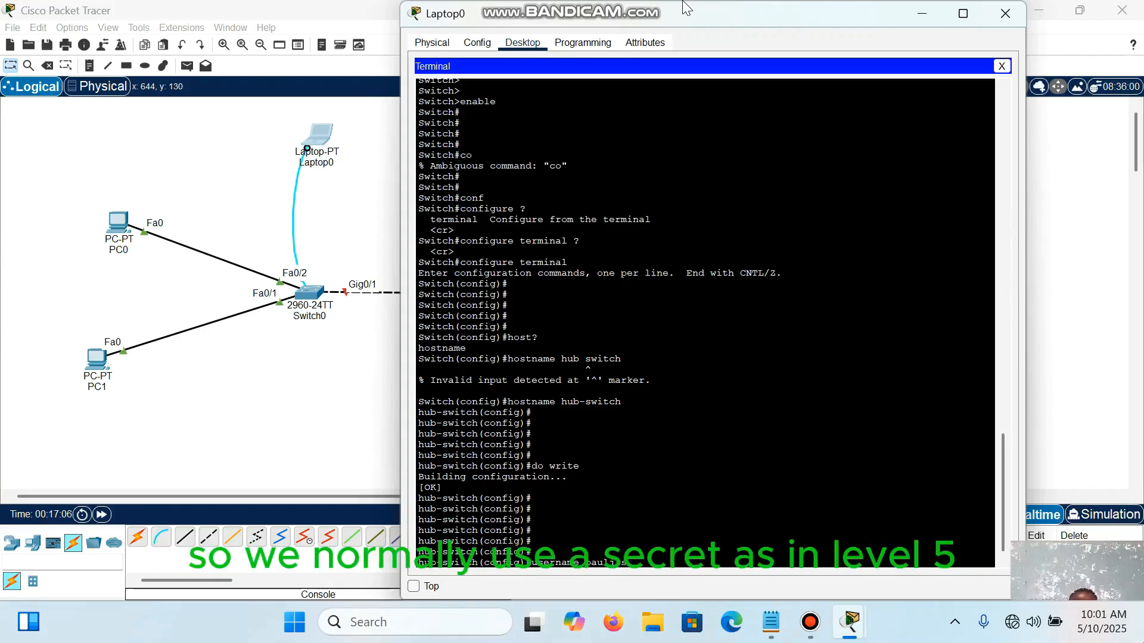
{"action": "type", "text": "ecret"}
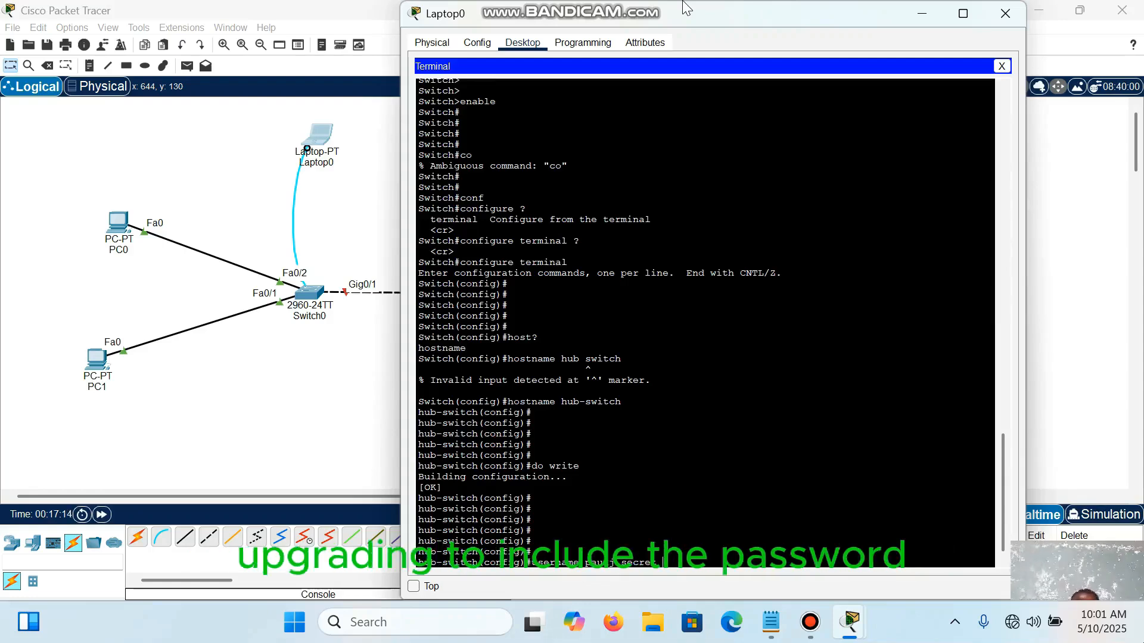
{"action": "type", "text": "ccna"}
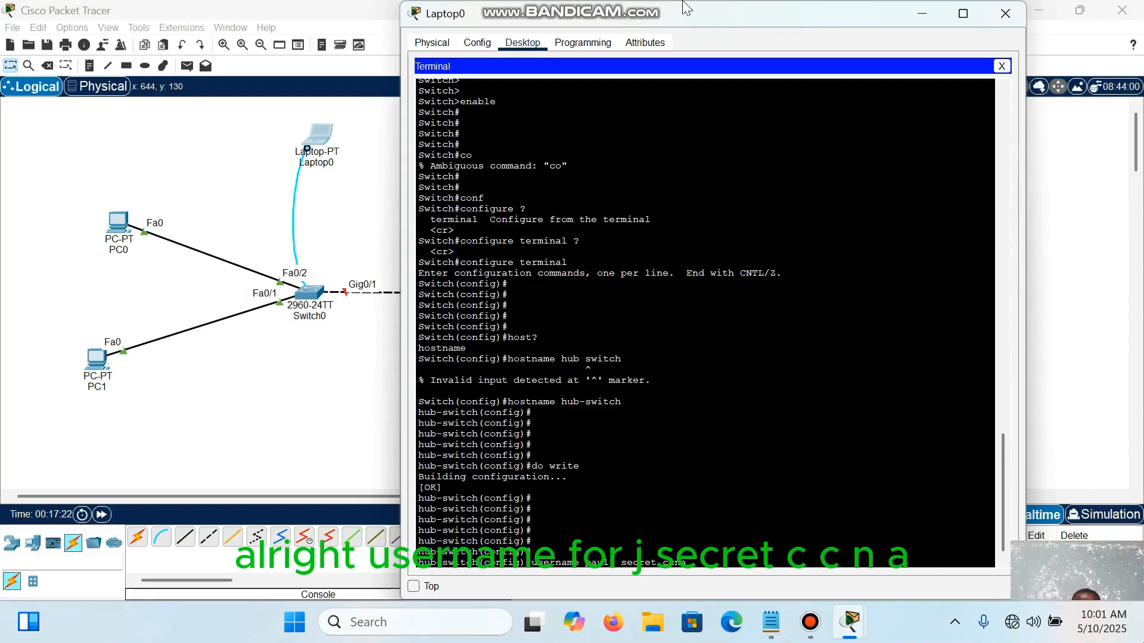
{"action": "key", "text": "Return"}
{"action": "key", "text": "Return"}
{"action": "key", "text": "Return"}
{"action": "key", "text": "Return"}
{"action": "key", "text": "Return"}
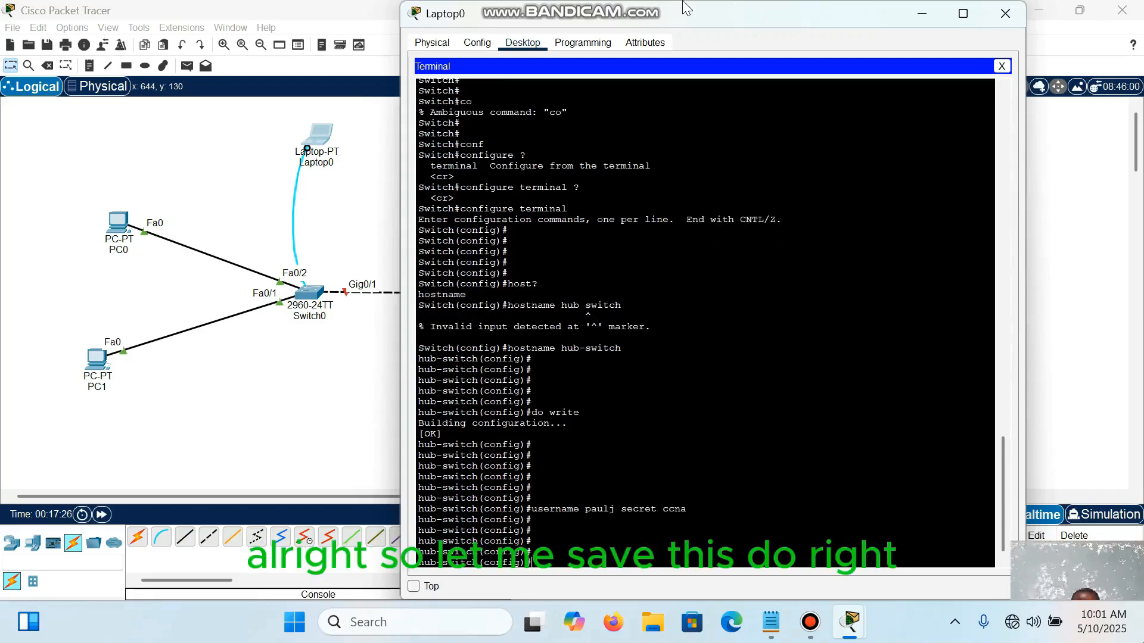
Step: Save the new user account to the switch's configuration with the abbreviated command do wr
{"action": "type", "text": "do wr"}
{"action": "key", "text": "Return"}
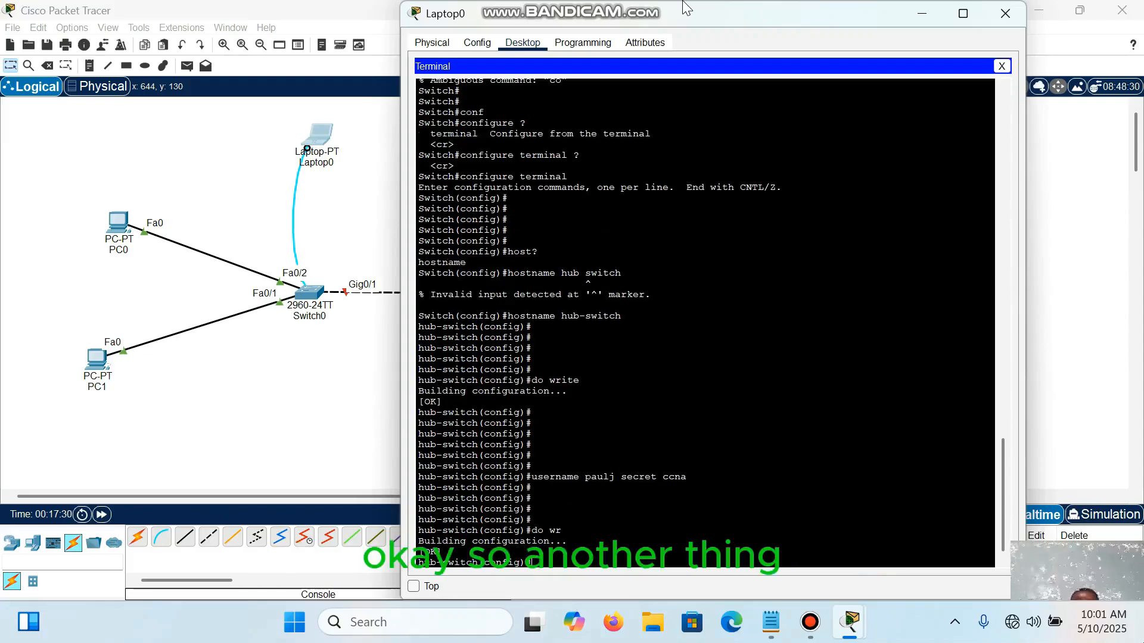
{"action": "key", "text": "Return"}
{"action": "key", "text": "Return"}
{"action": "key", "text": "Return"}
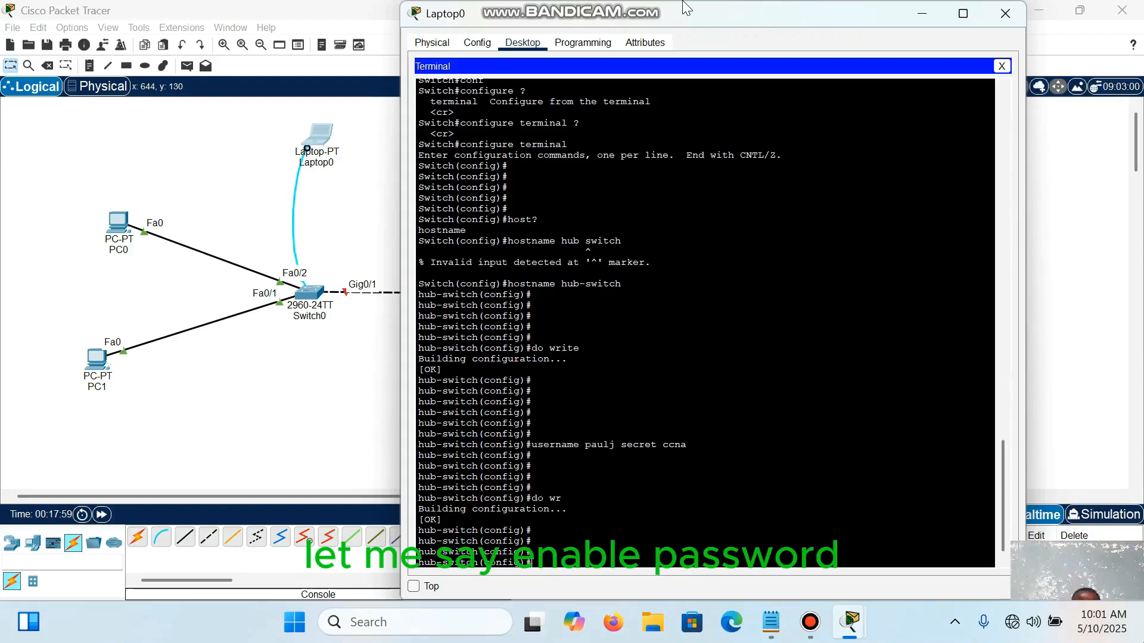
Step: Set the switch's privileged-mode password with the enable password command, entering the enable password
{"action": "type", "text": "enable pa"}
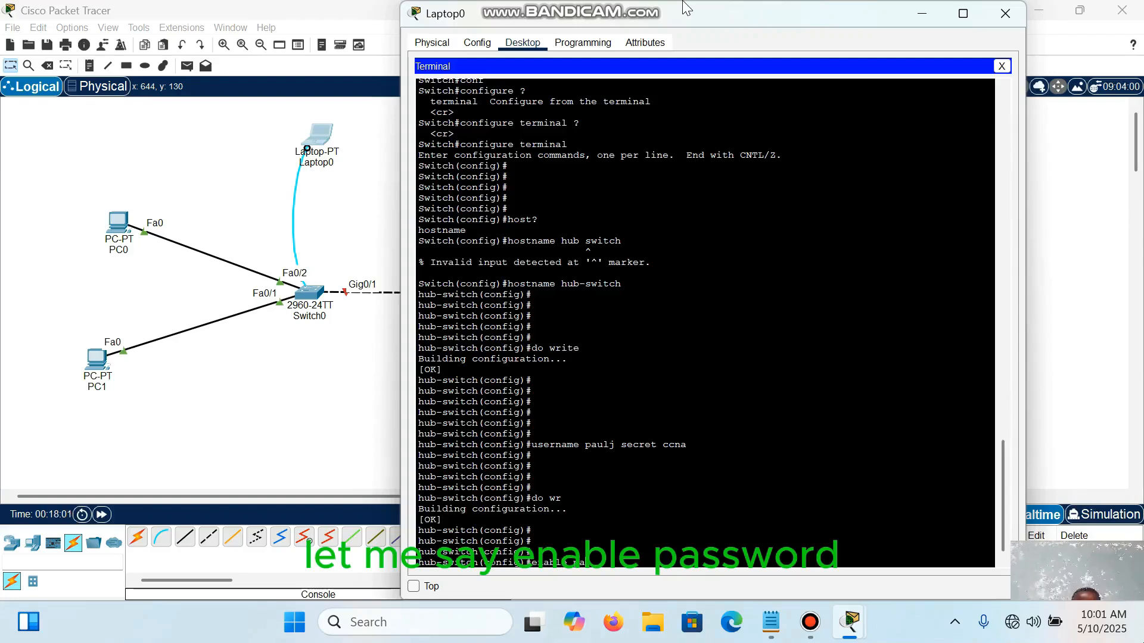
{"action": "type", "text": "ssword"}
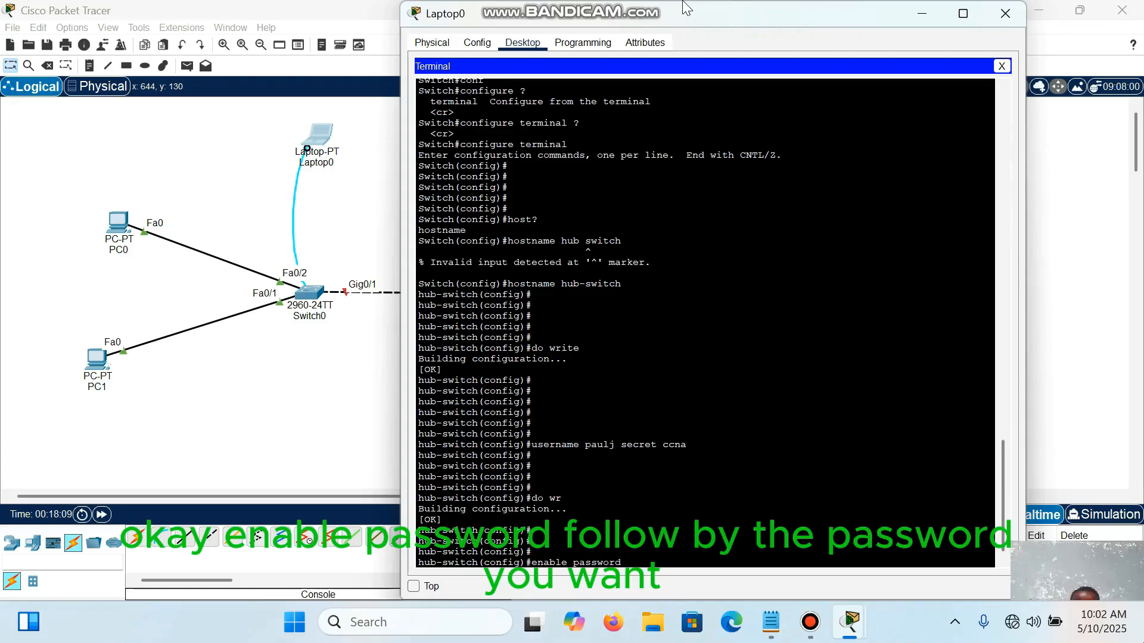
{"action": "type", "text": " ci"}
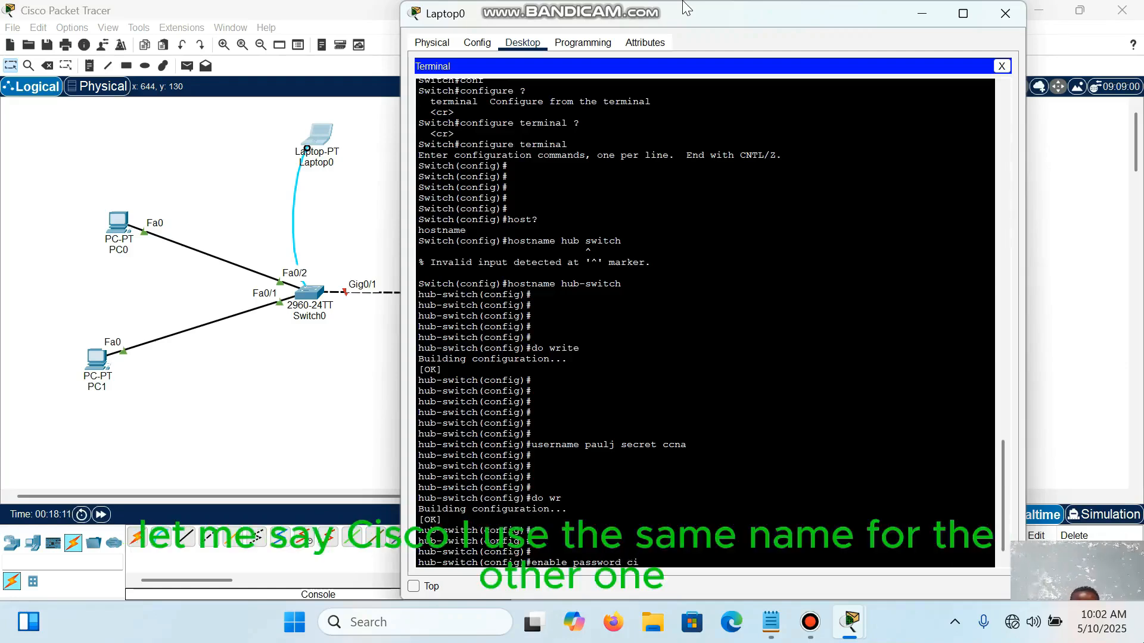
{"action": "type", "text": "sco"}
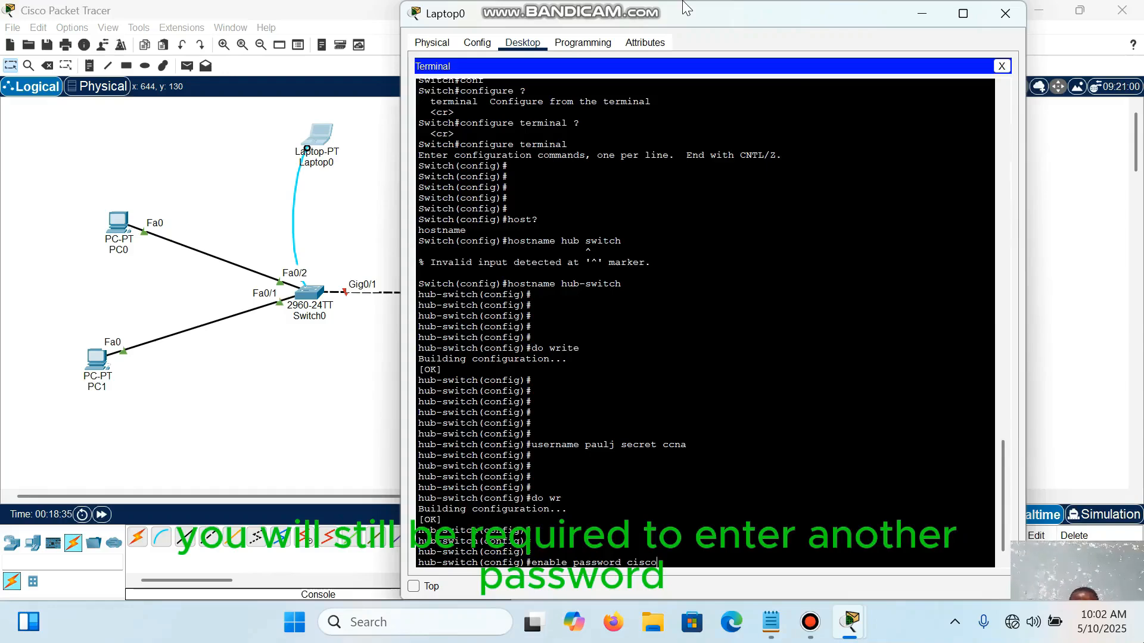
{"action": "key", "text": "Return"}
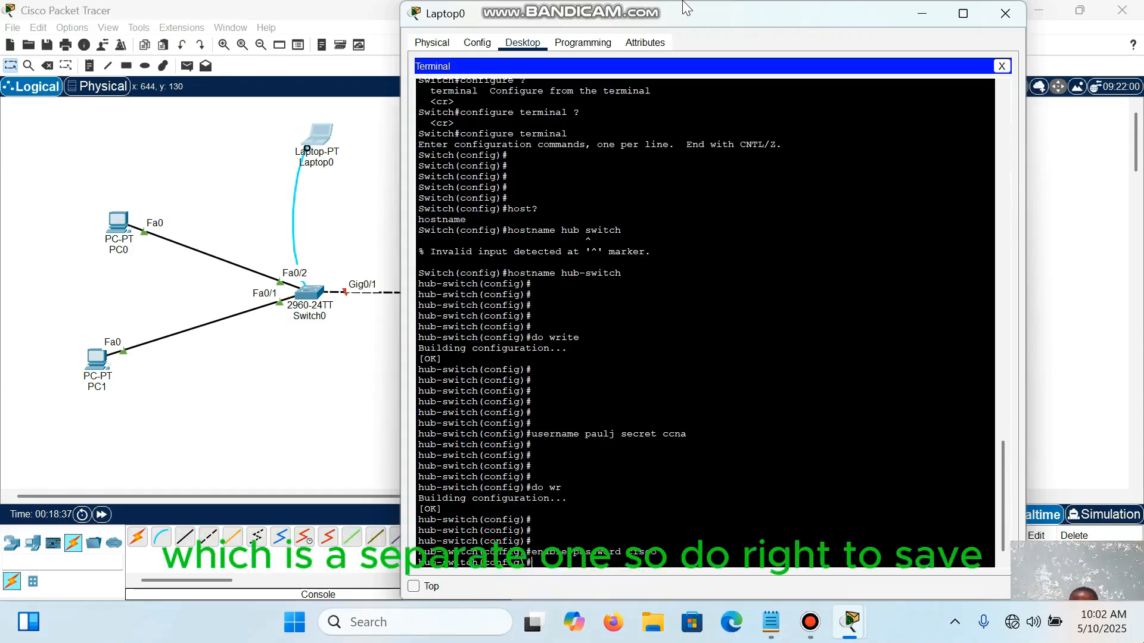
{"action": "key", "text": "Return"}
{"action": "key", "text": "Return"}
{"action": "key", "text": "Return"}
{"action": "key", "text": "Return"}
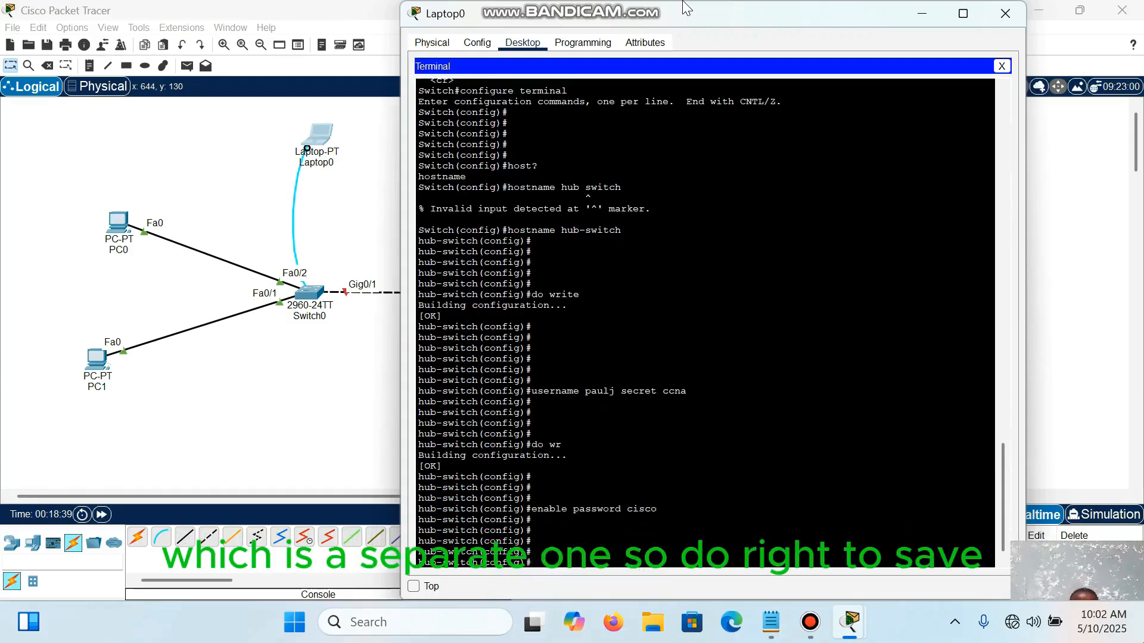
Step: Save the enable password setting to the switch's startup configuration with the do write command
{"action": "type", "text": "do wr"}
{"action": "type", "text": "it"}
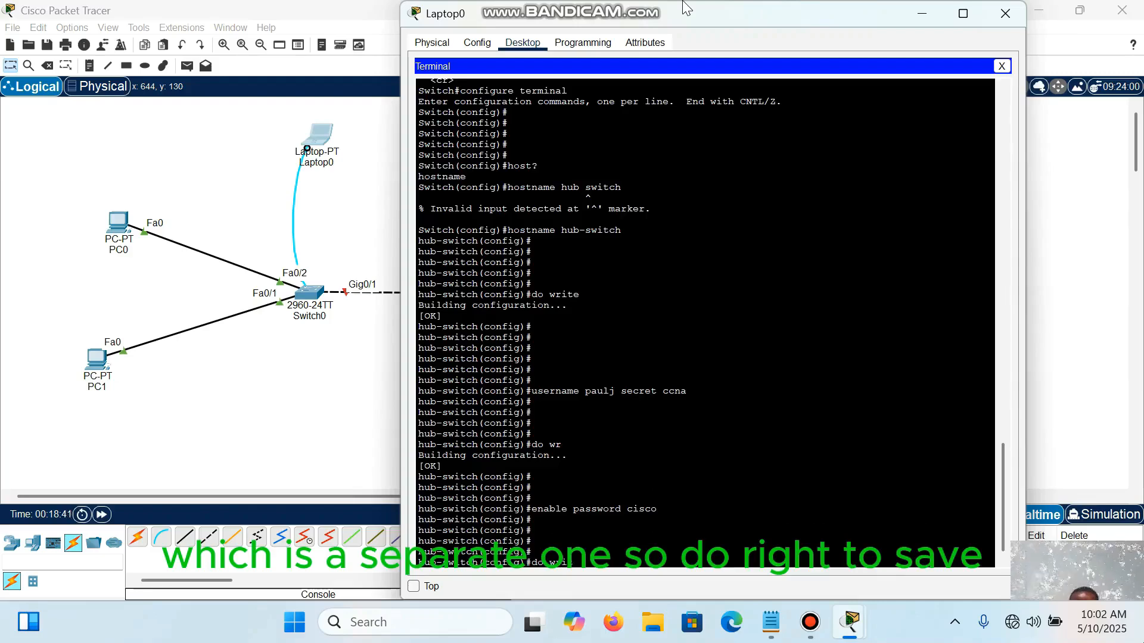
{"action": "type", "text": "e"}
{"action": "key", "text": "Return"}
{"action": "key", "text": "Return"}
{"action": "key", "text": "Return"}
{"action": "key", "text": "Return"}
Step: Leave global configuration mode with the end command to return to the switch's privileged prompt
{"action": "type", "text": "end"}
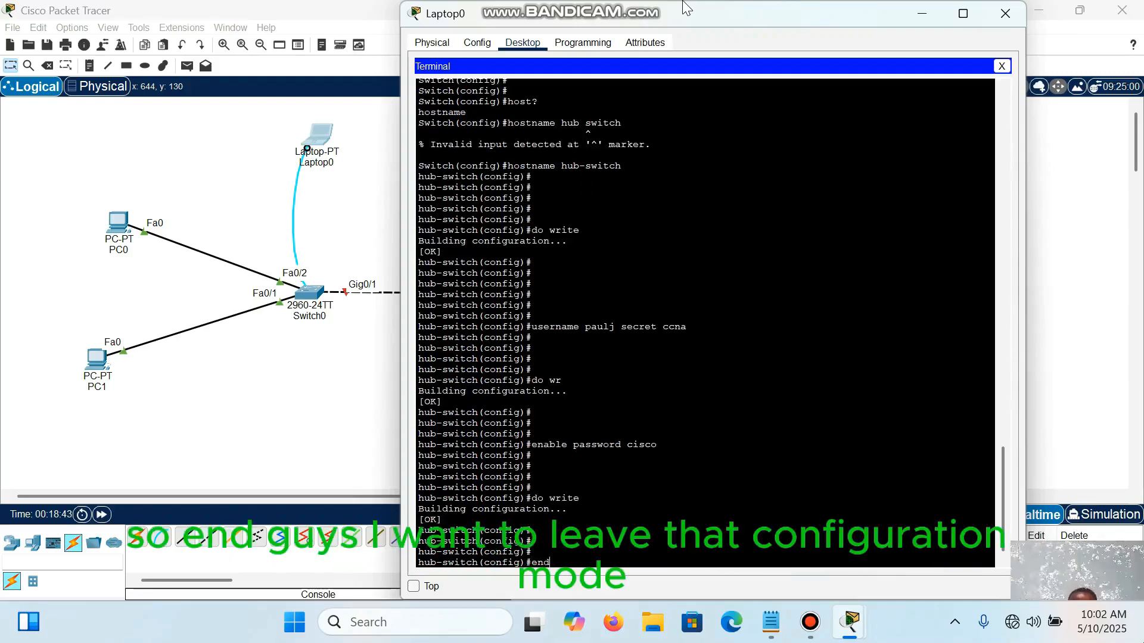
{"action": "key", "text": "Return"}
{"action": "key", "text": "Return"}
{"action": "key", "text": "Return"}
{"action": "key", "text": "Return"}
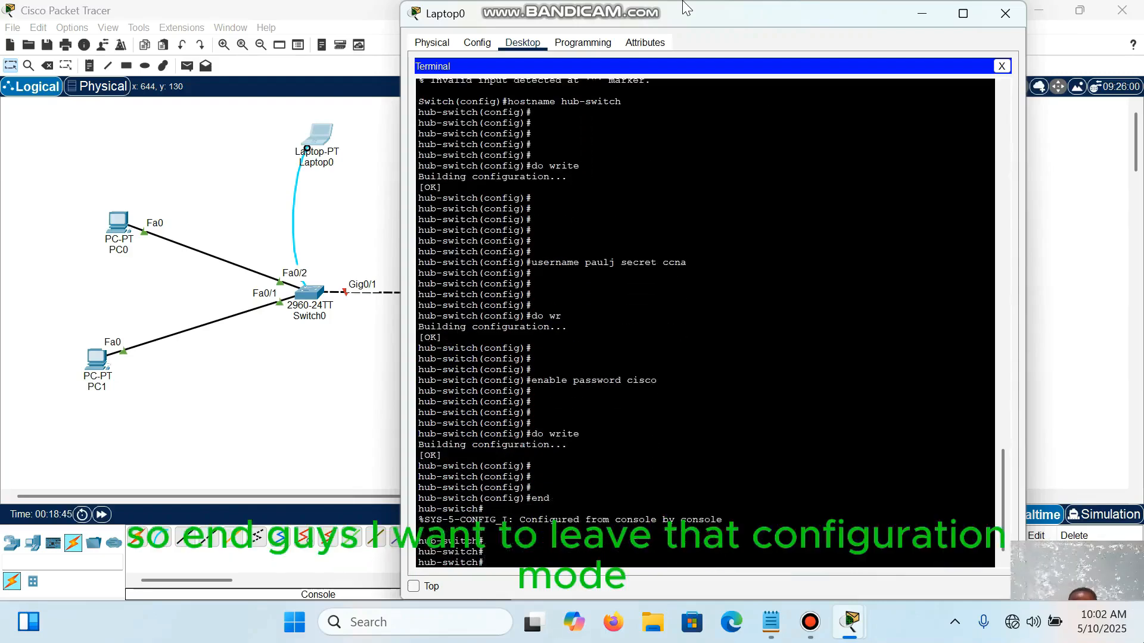
{"action": "key", "text": "Return"}
{"action": "key", "text": "Return"}
{"action": "key", "text": "Return"}
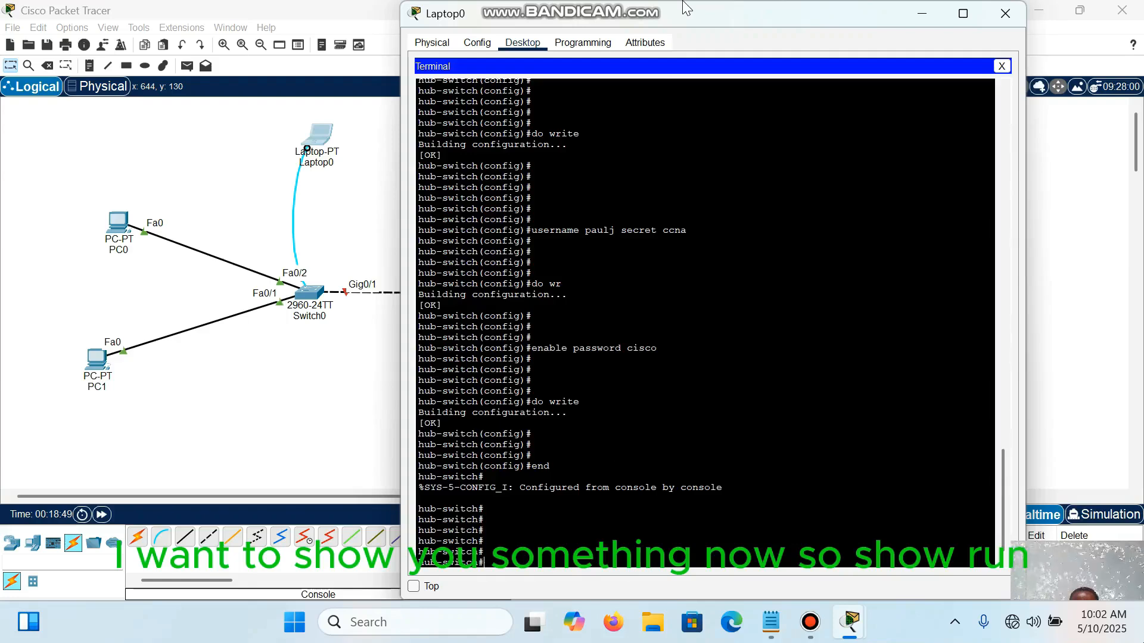
Step: Display the enable section of the running configuration with show run | section enable and examine how the password is stored
{"action": "type", "text": "show run"}
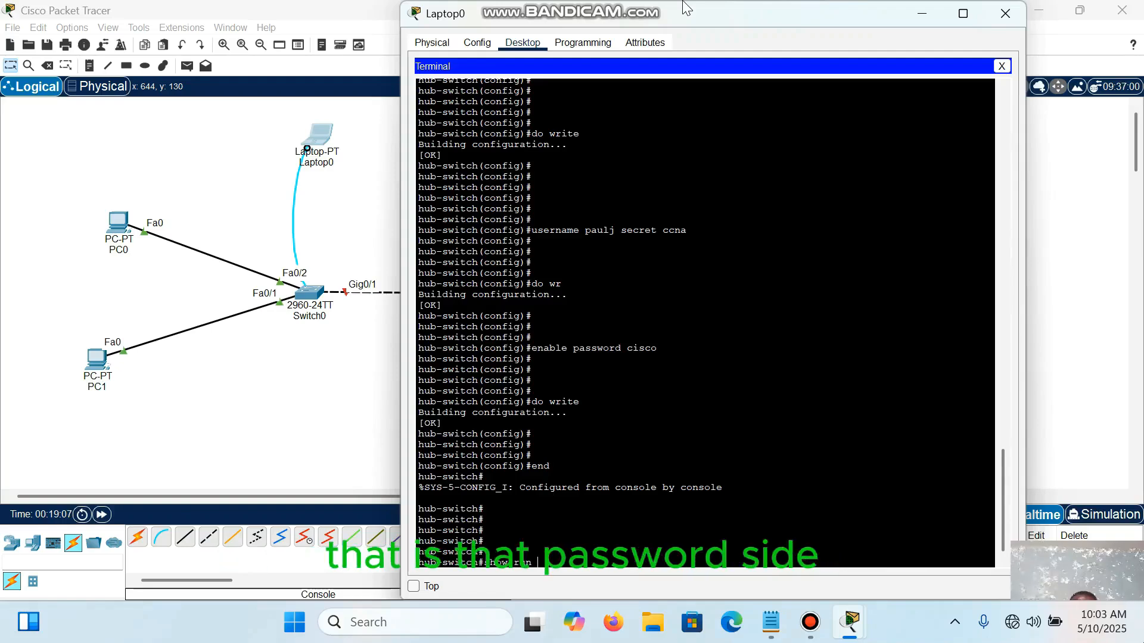
{"action": "left_click_drag", "start_coordinate": [532, 348], "coordinate": [657, 348]}
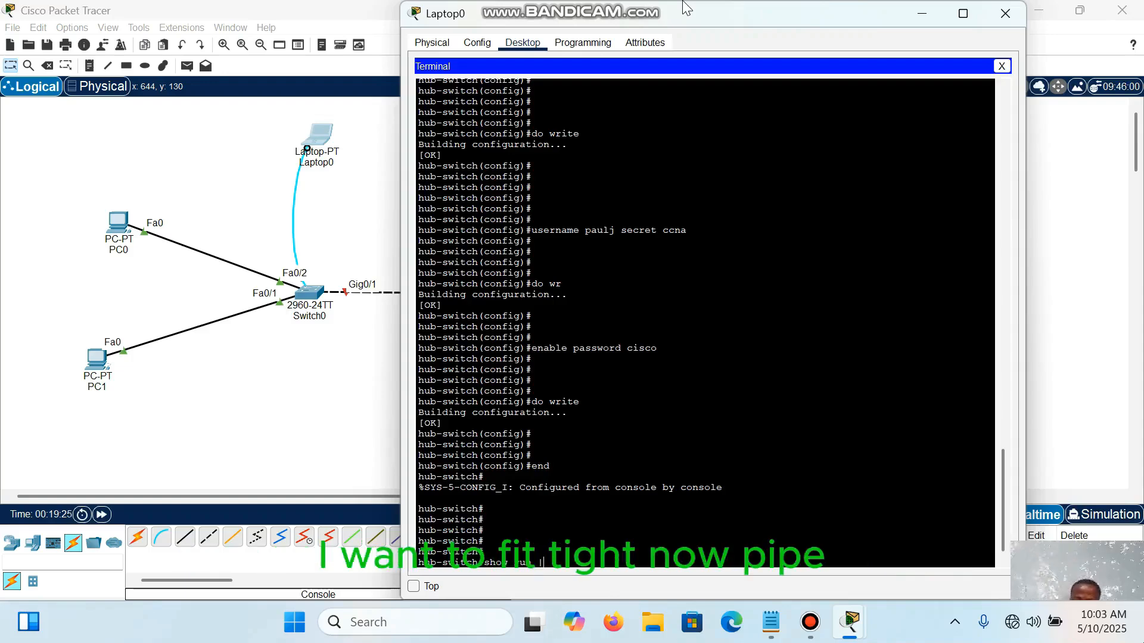
{"action": "type", "text": "sect"}
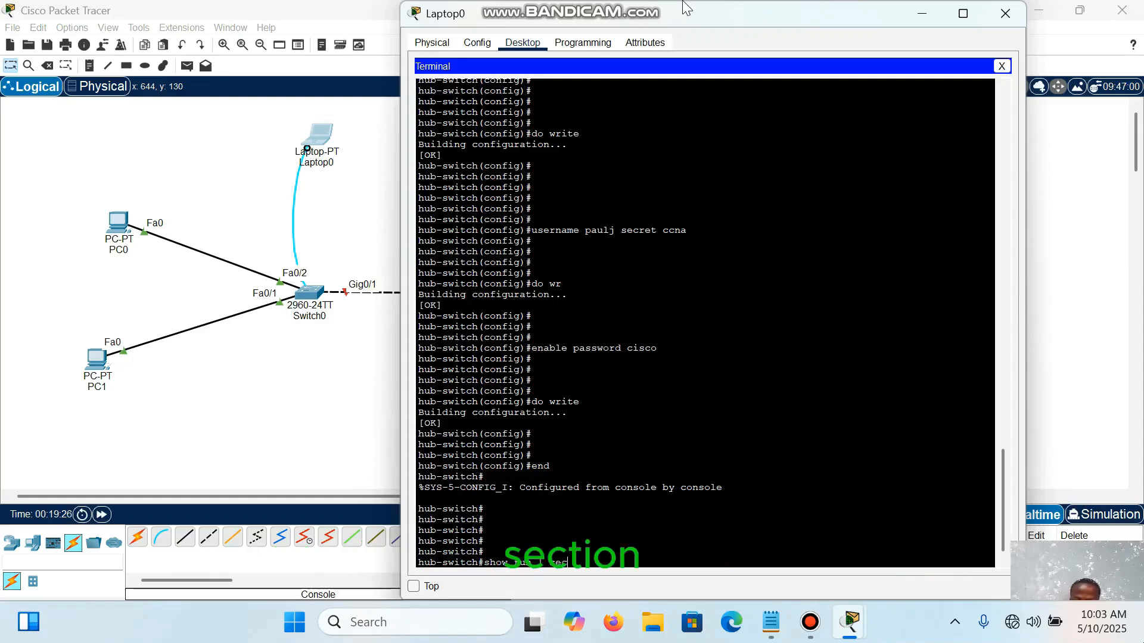
{"action": "type", "text": "ion"}
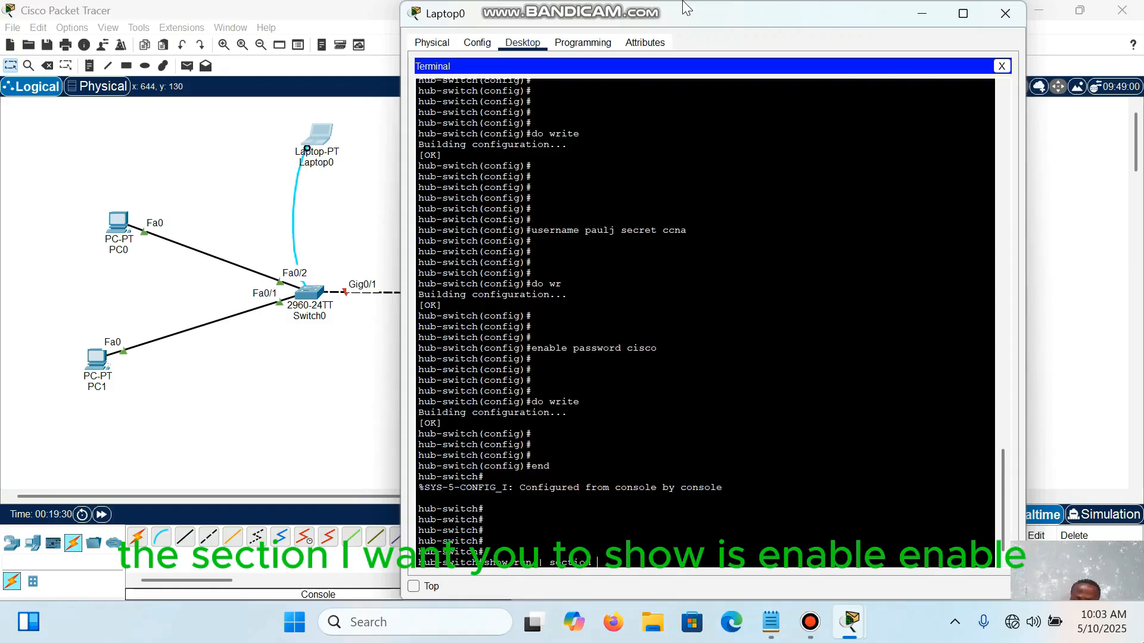
{"action": "type", "text": " enable"}
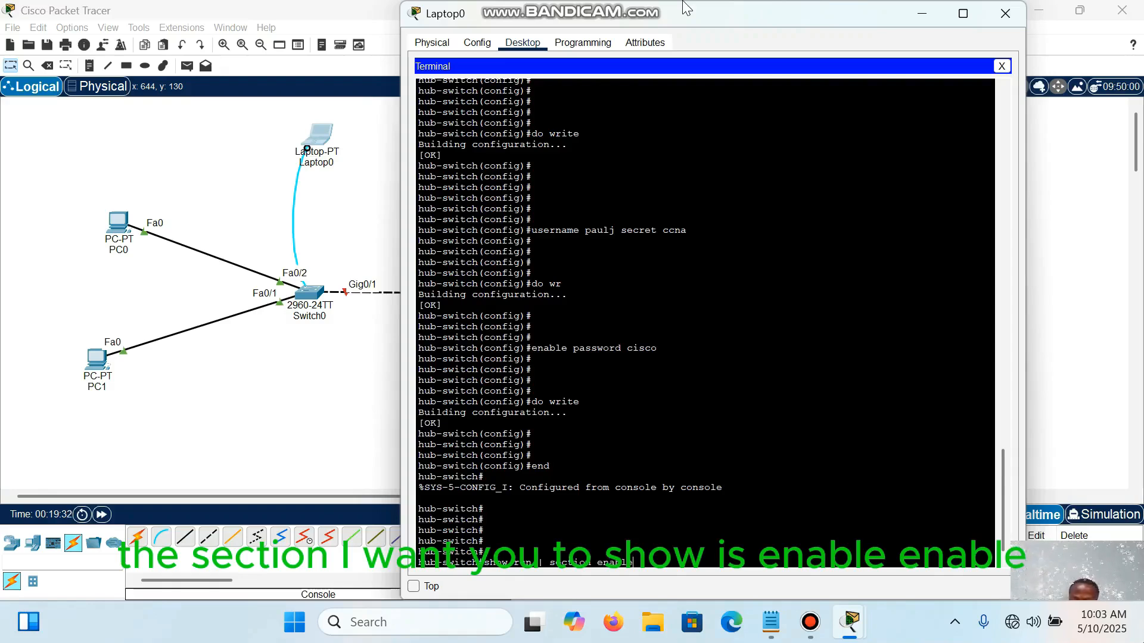
{"action": "key", "text": "Return"}
{"action": "key", "text": "Return"}
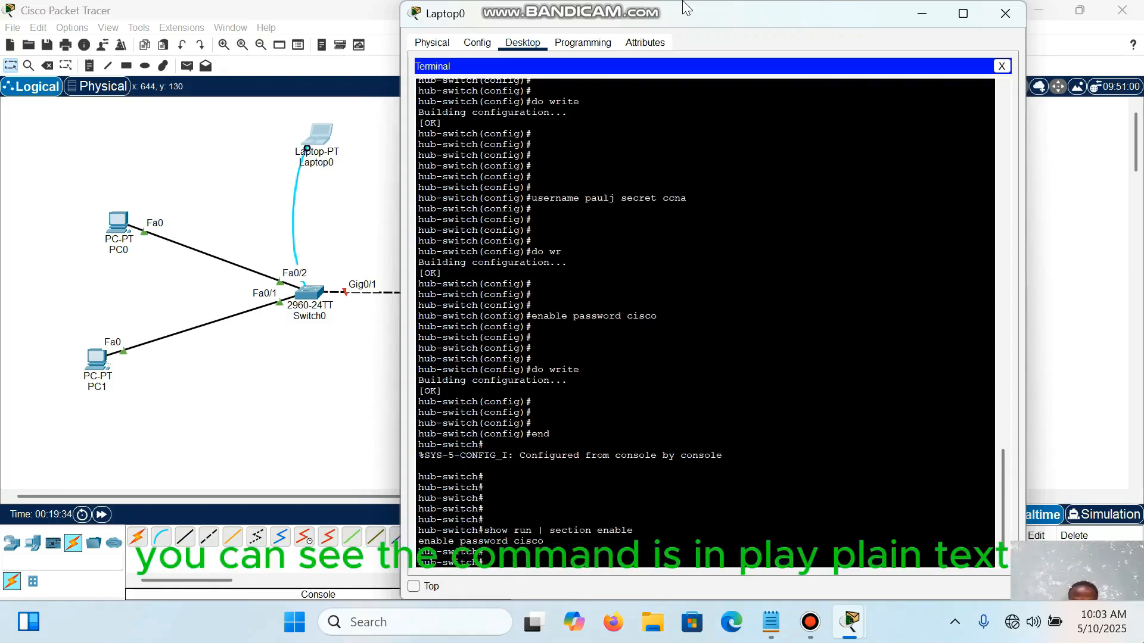
{"action": "mouse_move", "coordinate": [418, 541]}
{"action": "left_mouse_down"}
{"action": "mouse_move", "coordinate": [538, 531]}
{"action": "mouse_move", "coordinate": [545, 542]}
{"action": "left_mouse_up"}
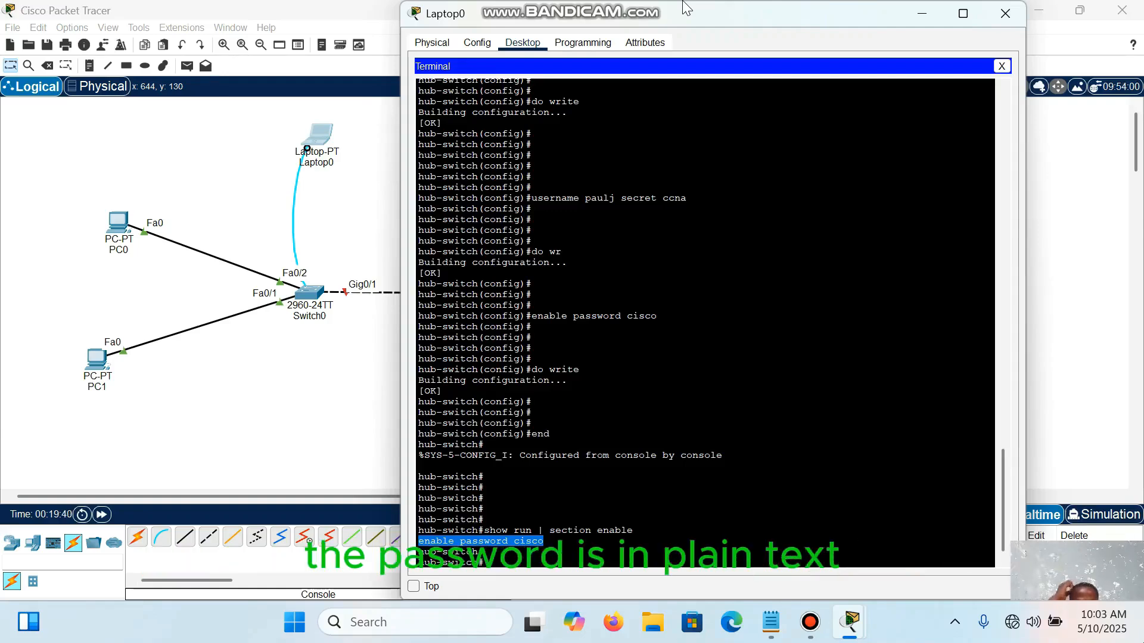
{"action": "key", "text": "Down"}
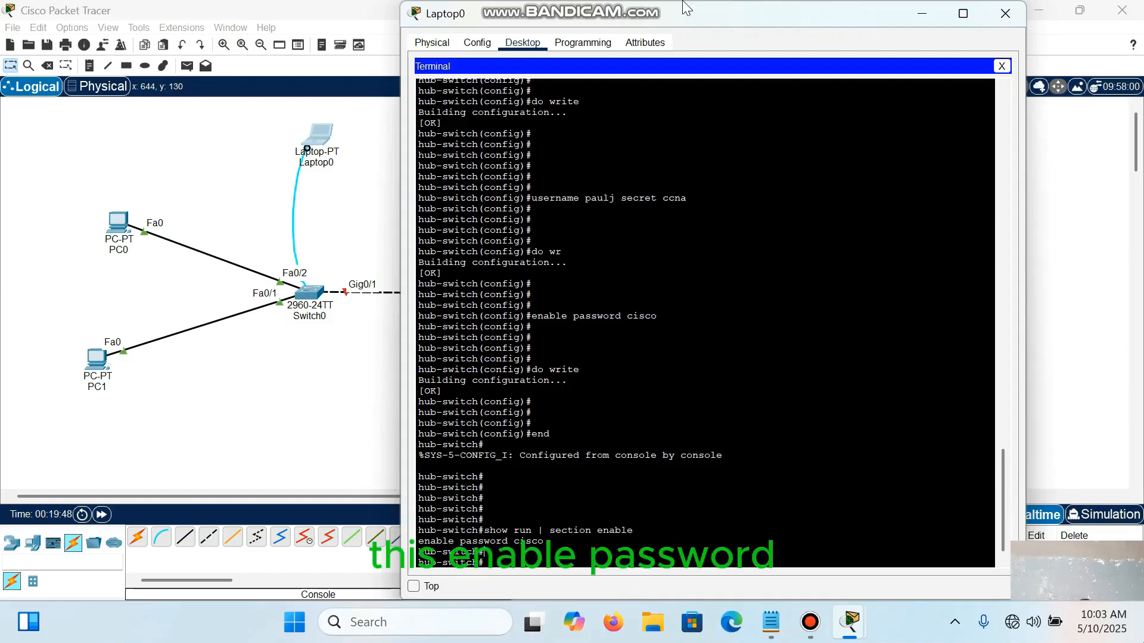
Step: Enter the switch's global configuration mode again with the abbreviated command conf t
{"action": "key", "text": "Return"}
{"action": "key", "text": "Return"}
{"action": "key", "text": "Return"}
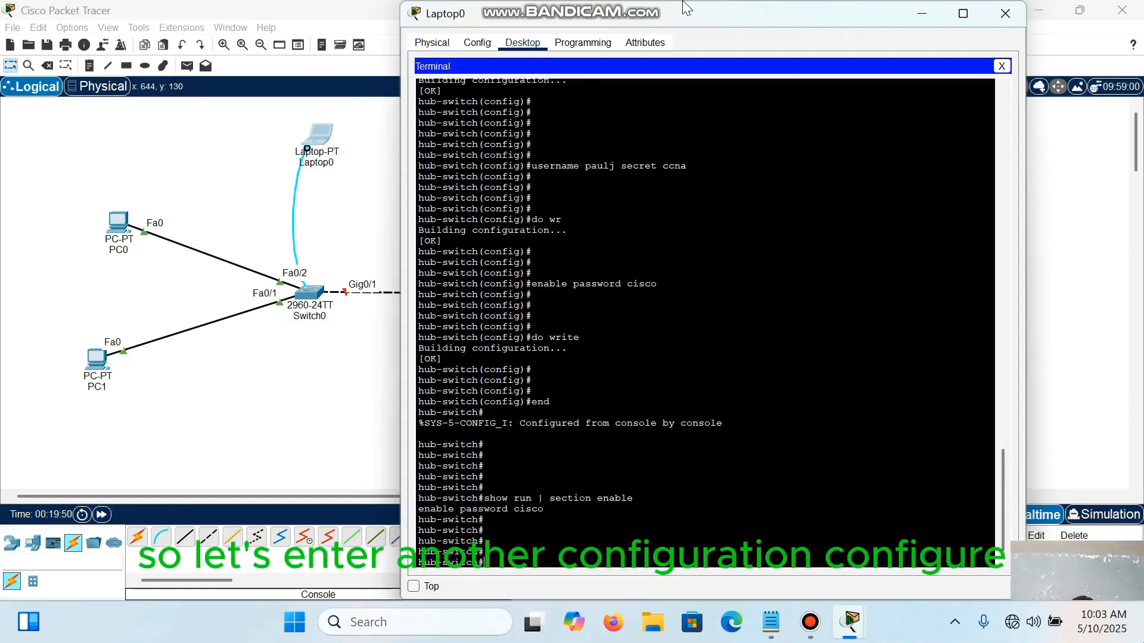
{"action": "type", "text": "con"}
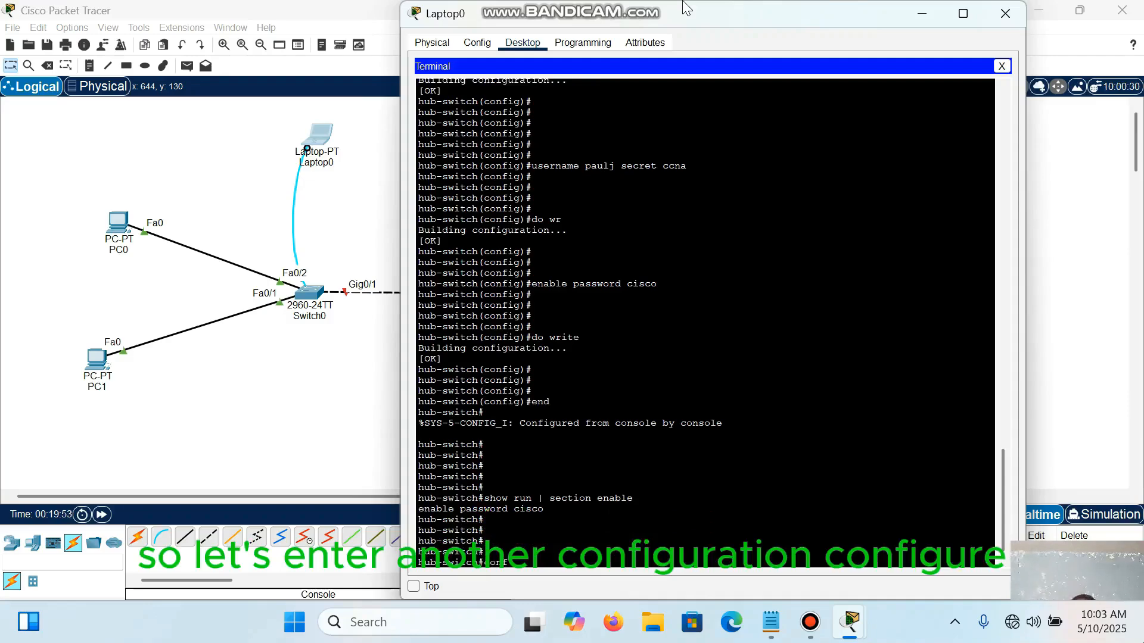
{"action": "type", "text": "fi"}
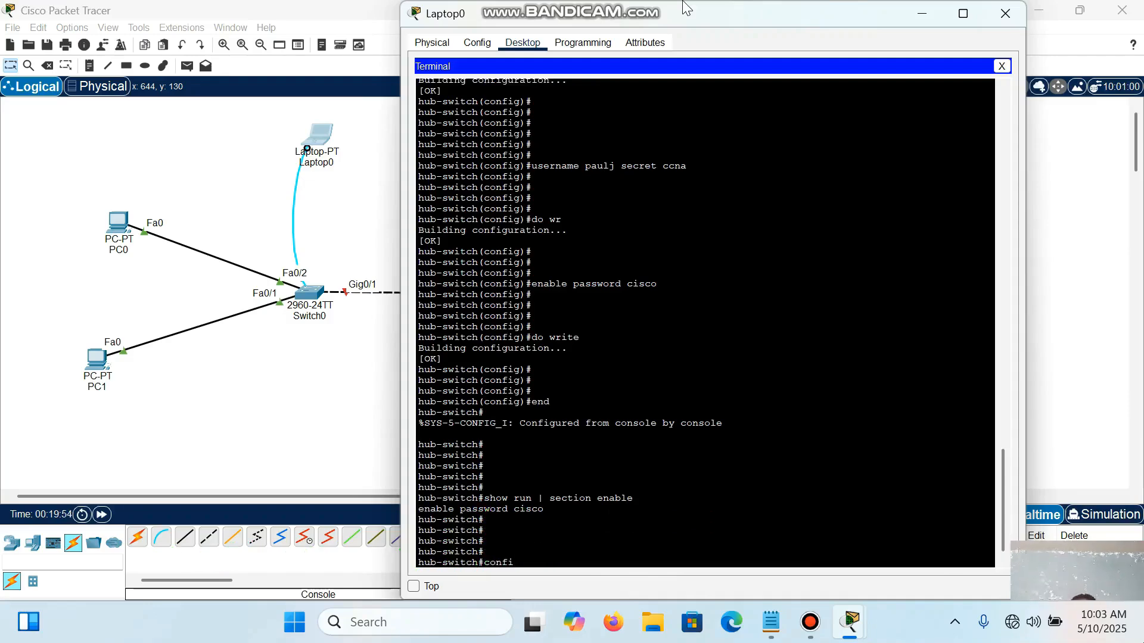
{"action": "key", "text": "BackSpace"}
{"action": "type", "text": "t"}
{"action": "key", "text": "Return"}
{"action": "key", "text": "Return"}
{"action": "key", "text": "Return"}
{"action": "key", "text": "Return"}
{"action": "key", "text": "Return"}
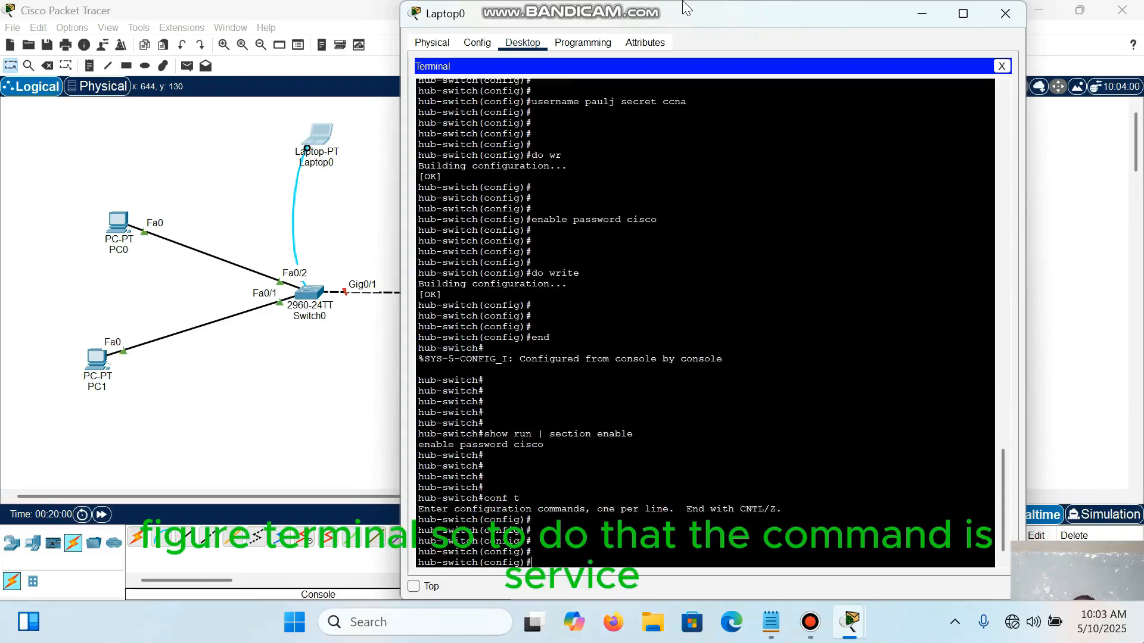
Step: Encrypt the switch's plain-text passwords by running service password-encryption at the global configuration prompt
{"action": "type", "text": "service"}
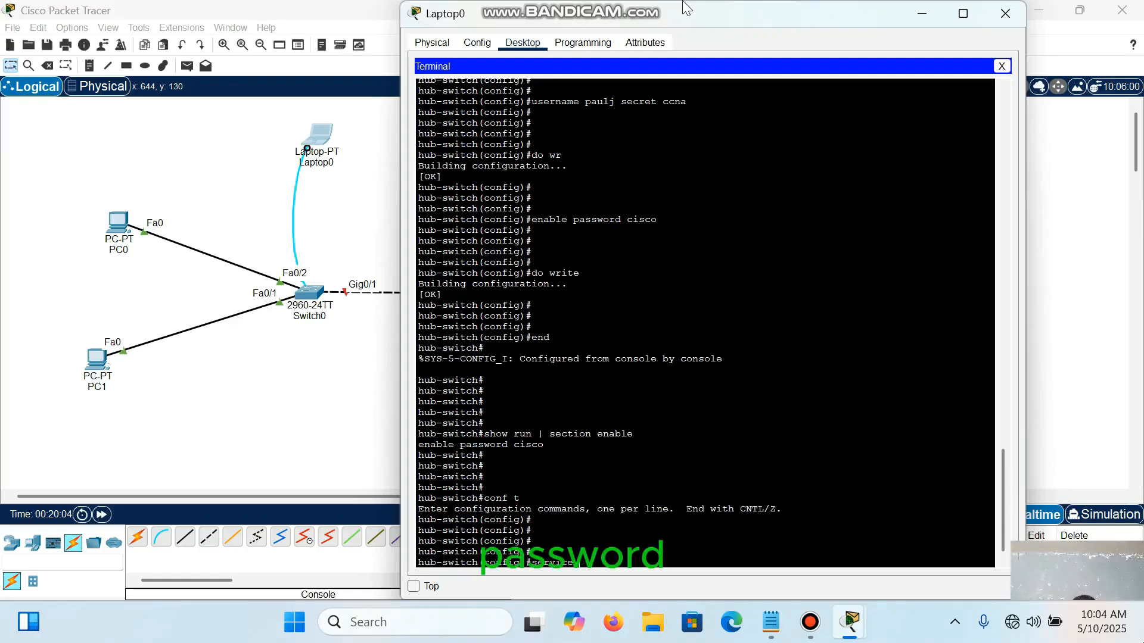
{"action": "type", "text": " password"}
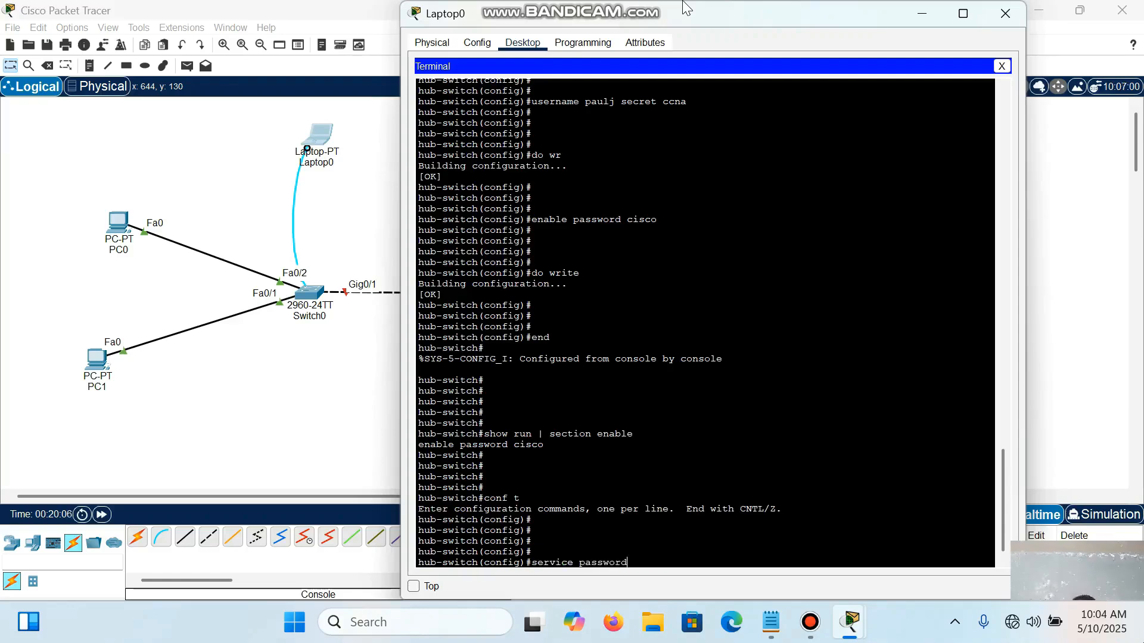
{"action": "type", "text": "-encr"}
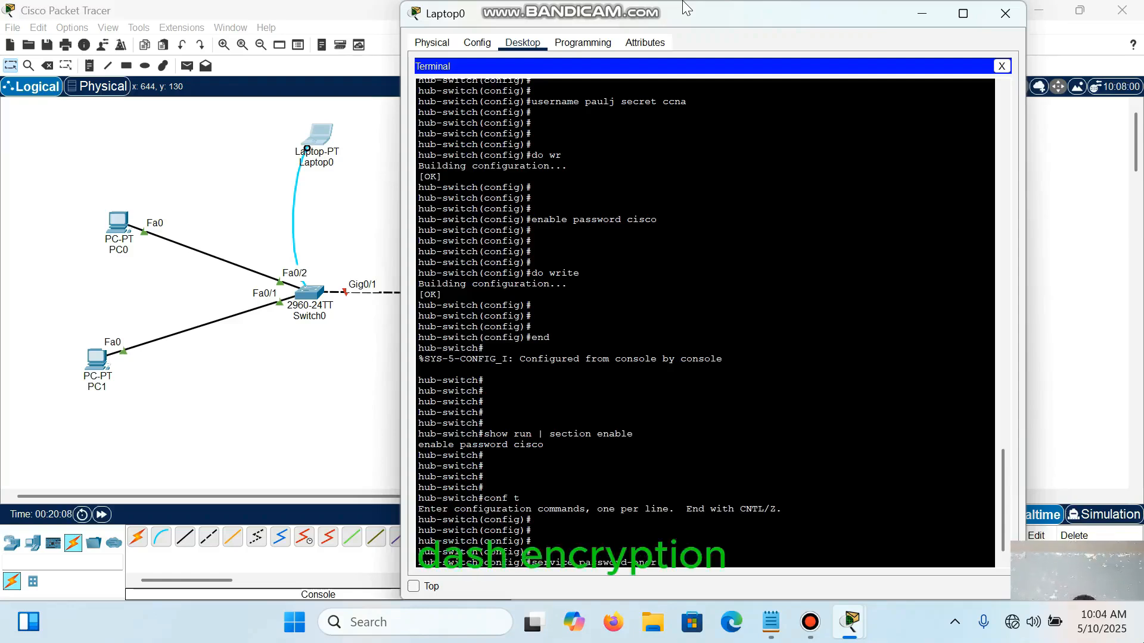
{"action": "type", "text": "yptio"}
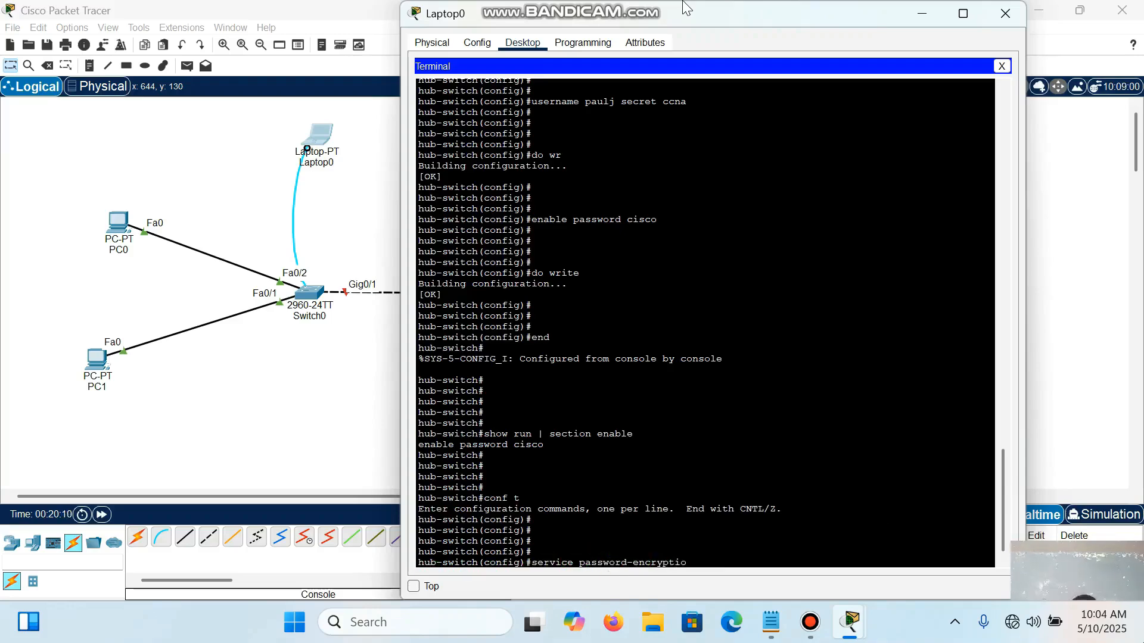
{"action": "type", "text": "n"}
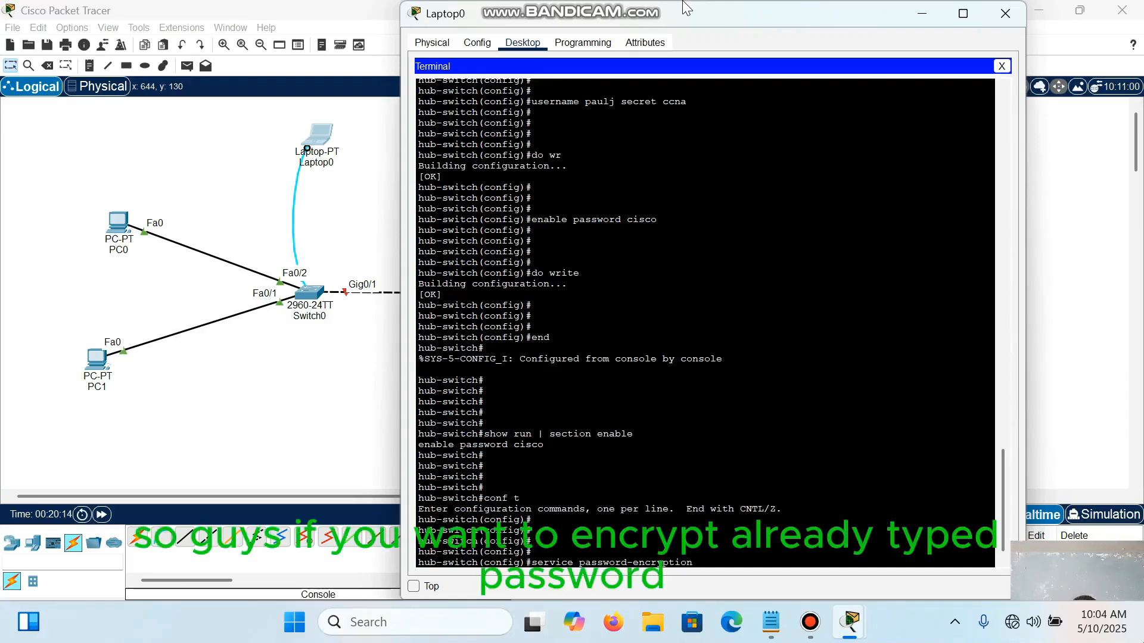
{"action": "mouse_move", "coordinate": [533, 555]}
{"action": "left_mouse_down"}
{"action": "mouse_move", "coordinate": [694, 563]}
{"action": "mouse_move", "coordinate": [532, 563]}
{"action": "left_mouse_up"}
{"action": "left_click", "coordinate": [693, 563]}
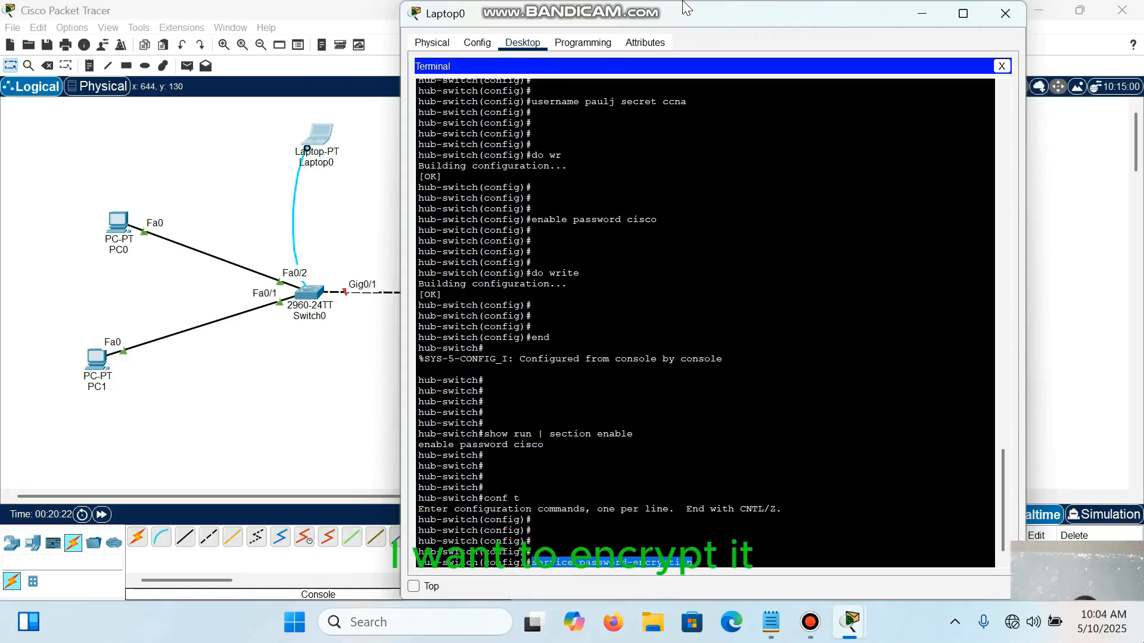
{"action": "key", "text": "Right"}
{"action": "key", "text": "Return"}
{"action": "key", "text": "Return"}
{"action": "key", "text": "Return"}
{"action": "key", "text": "Return"}
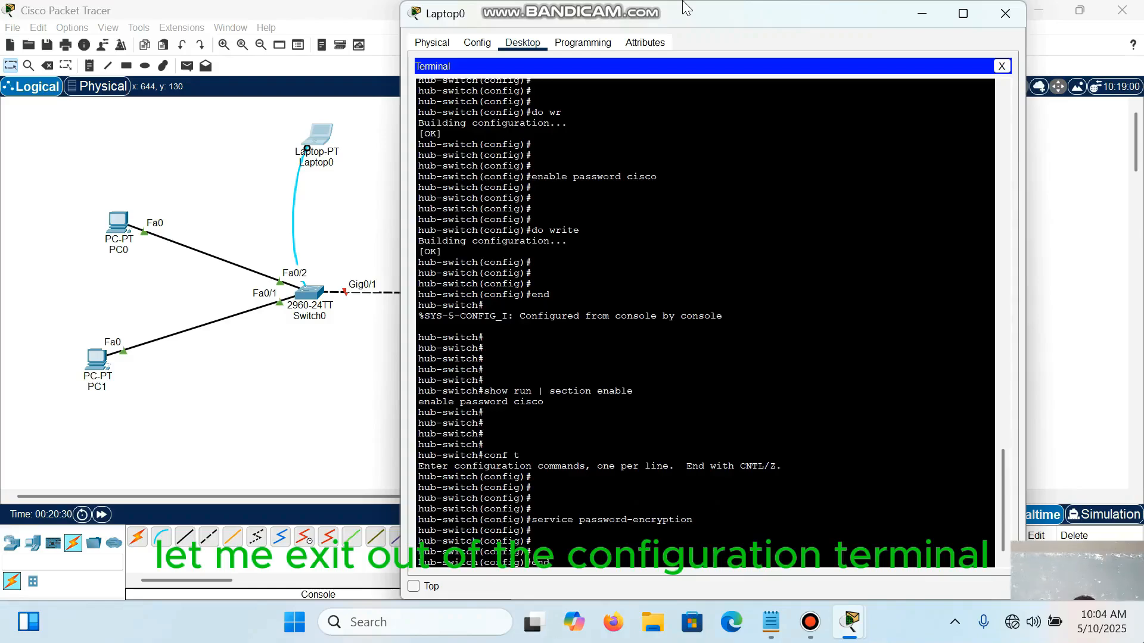
Step: Exit the configuration terminal with end after turning on password encryption
{"action": "key", "text": "Return"}
{"action": "key", "text": "Return"}
{"action": "key", "text": "Return"}
{"action": "key", "text": "Return"}
{"action": "key", "text": "Return"}
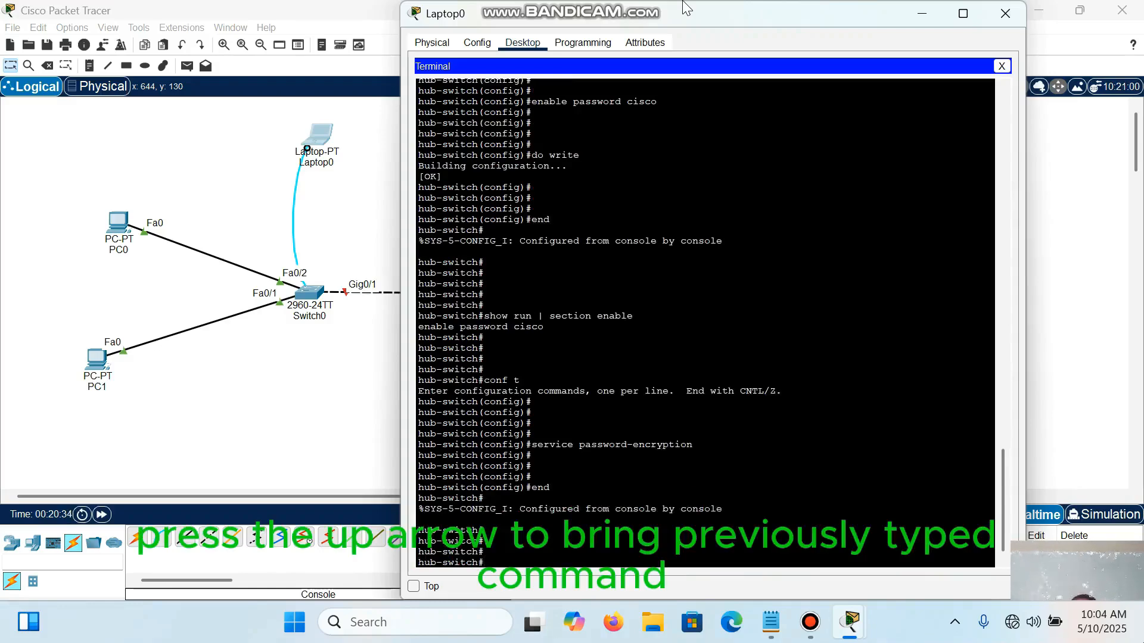
Step: Recall and rerun show run | section enable, and examine the stored form of the enable password
{"action": "key", "text": "Up"}
{"action": "key", "text": "Up"}
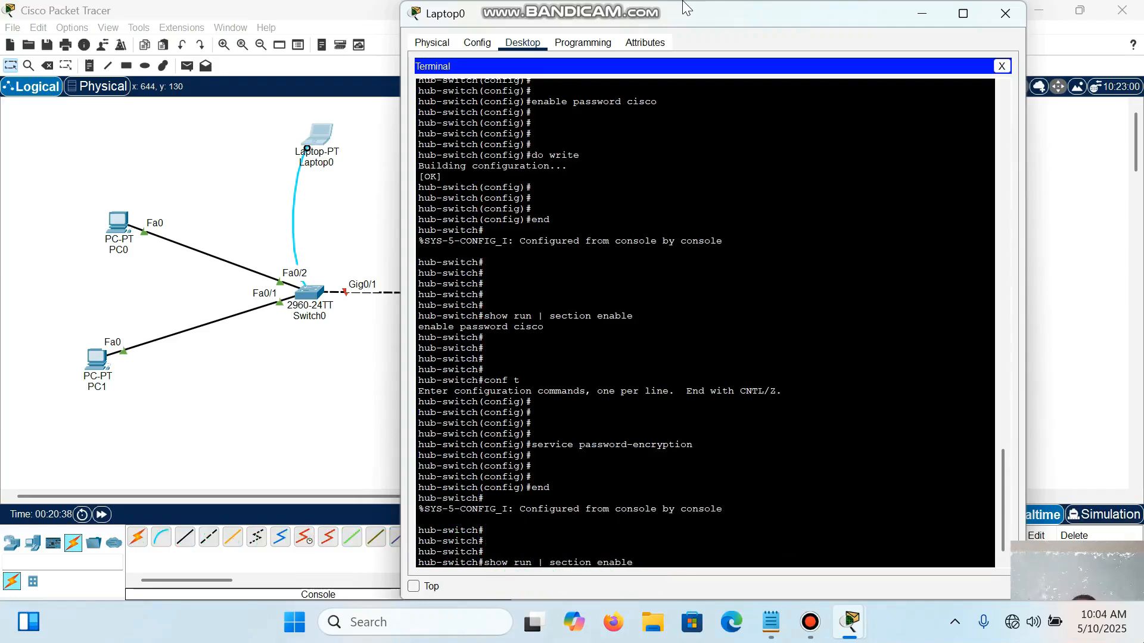
{"action": "key", "text": "Return"}
{"action": "key", "text": "Return"}
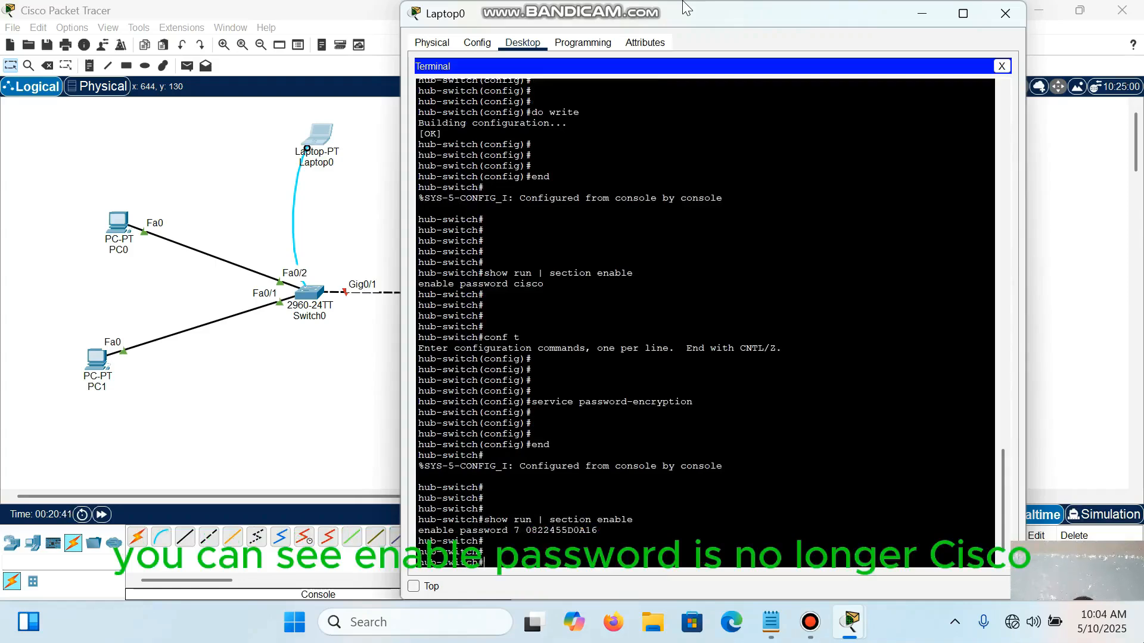
{"action": "left_click_drag", "start_coordinate": [526, 531], "coordinate": [598, 530]}
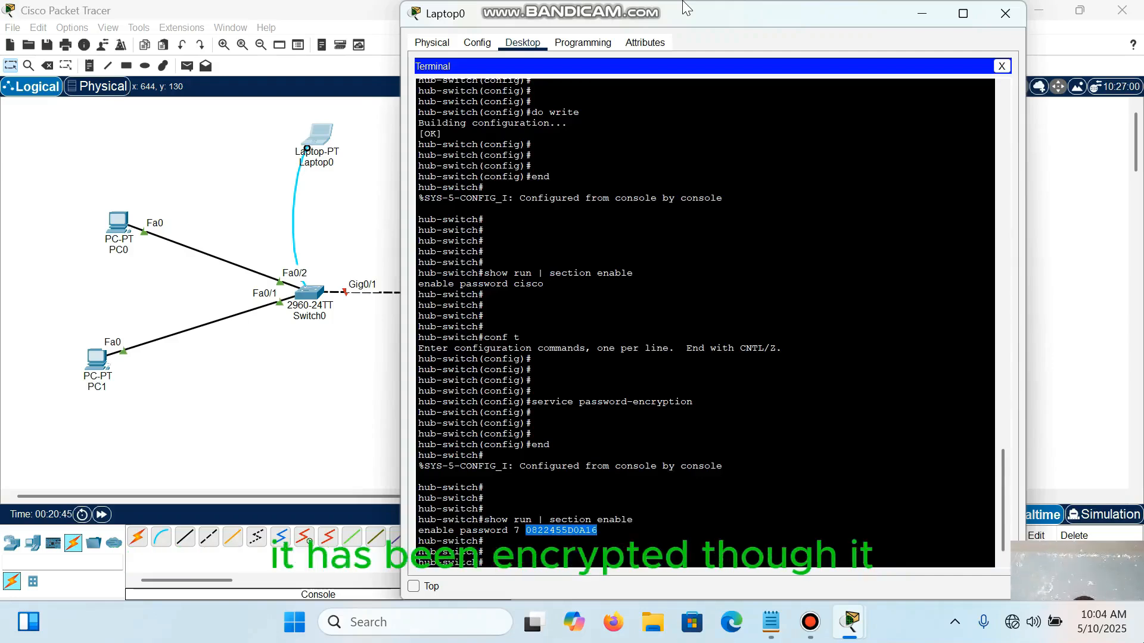
{"action": "left_click", "coordinate": [598, 531]}
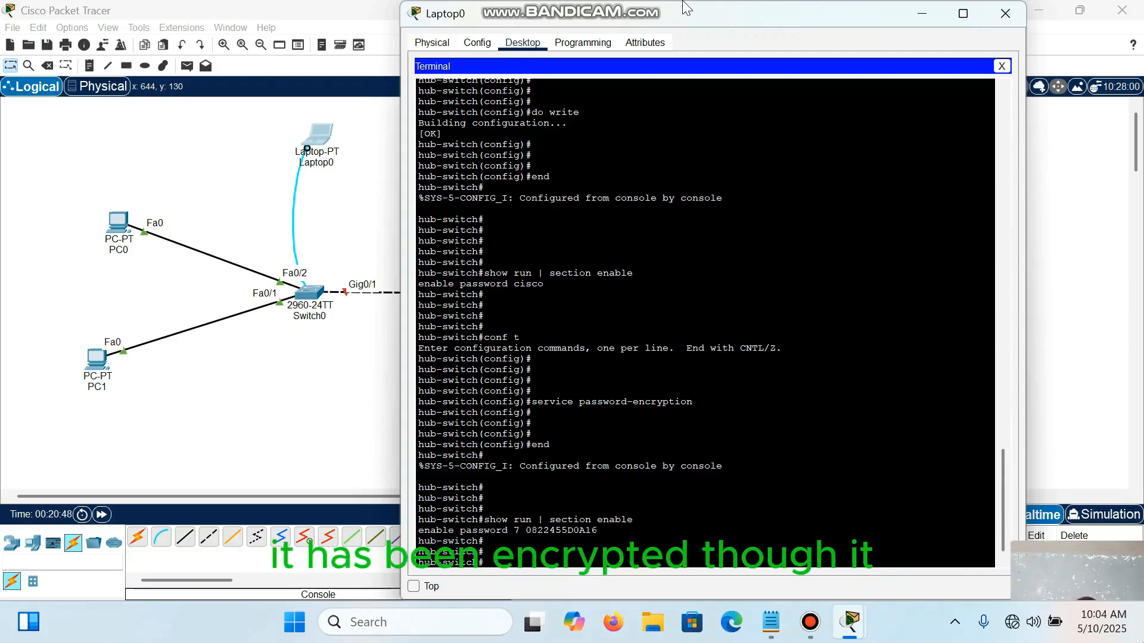
{"action": "left_click_drag", "start_coordinate": [525, 530], "coordinate": [598, 530]}
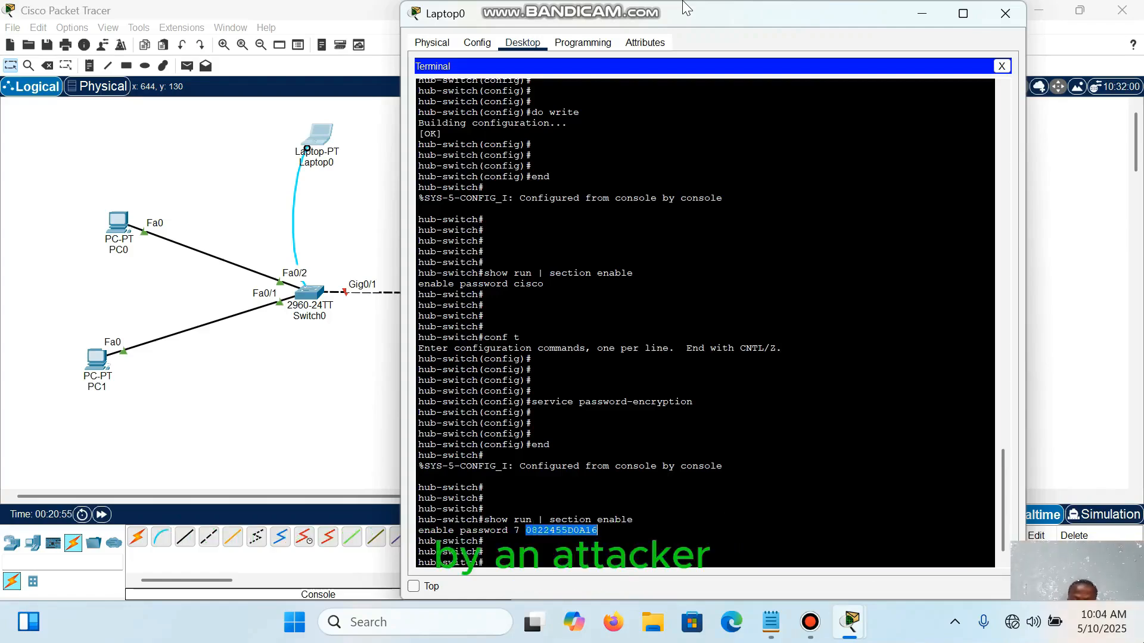
{"action": "left_click_drag", "start_coordinate": [507, 530], "coordinate": [597, 530]}
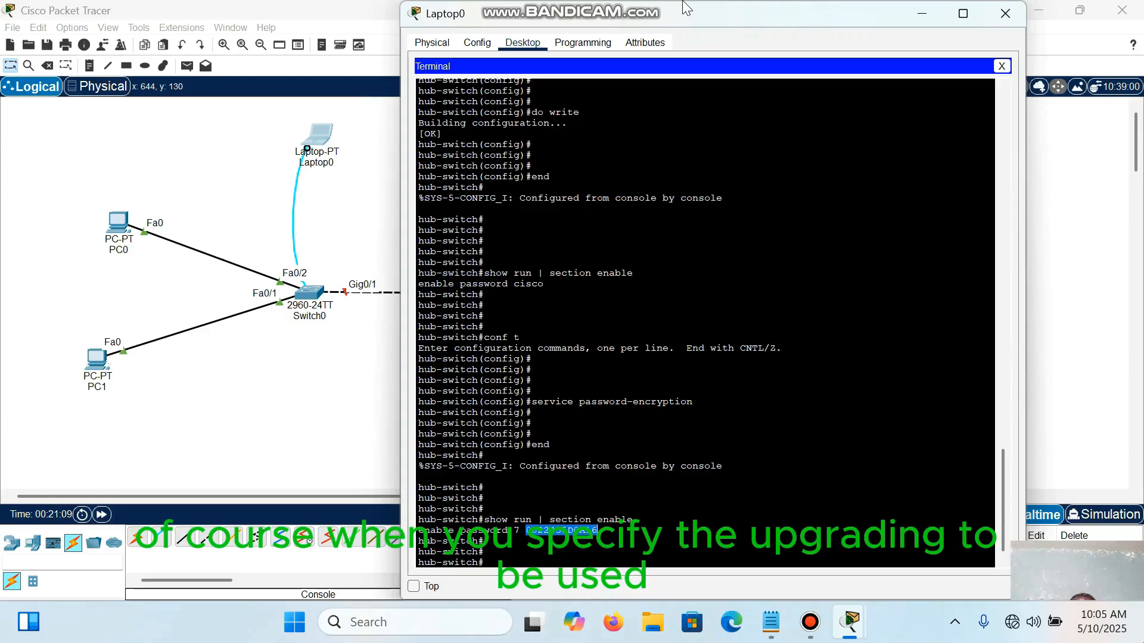
{"action": "key", "text": "Down"}
{"action": "key", "text": "Down"}
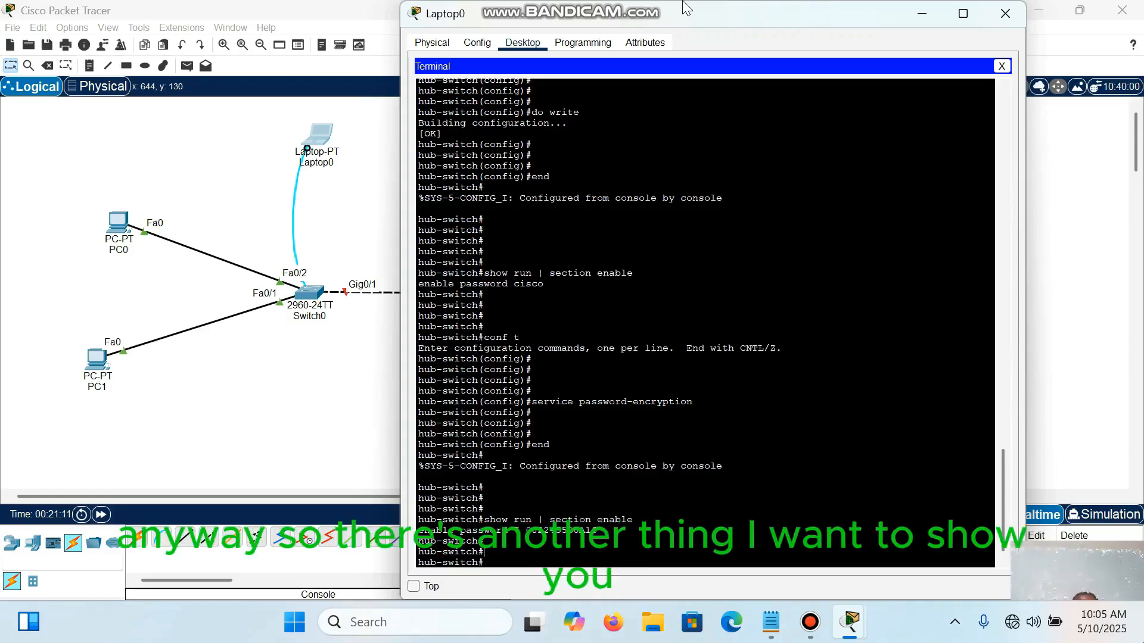
{"action": "key", "text": "Return"}
{"action": "key", "text": "Return"}
{"action": "key", "text": "Return"}
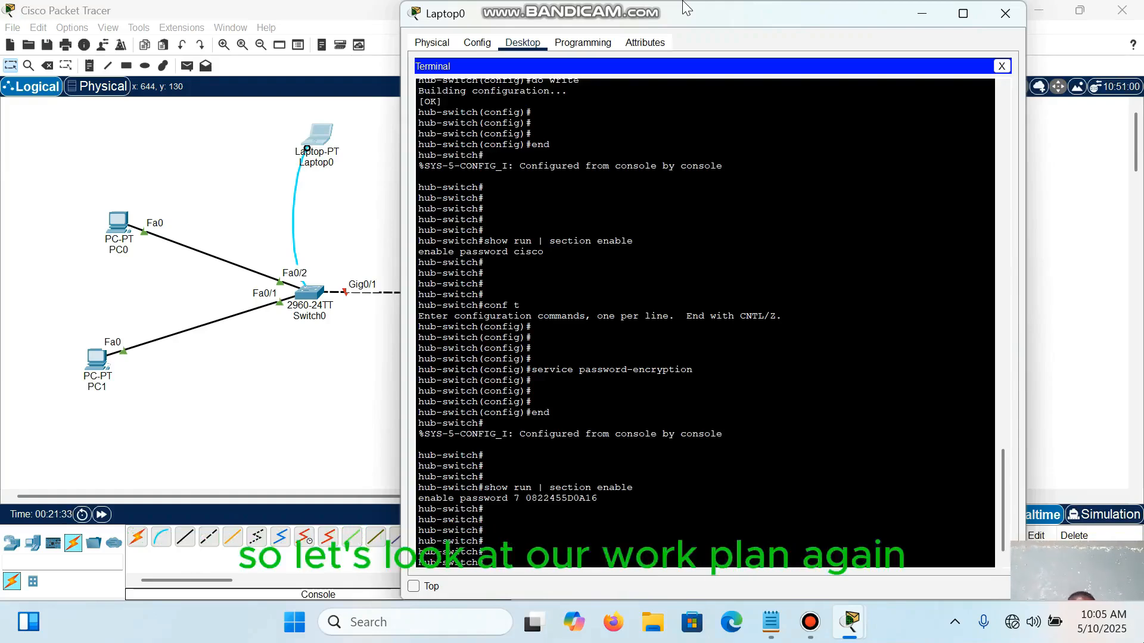
Step: Switch to the Notepad work plan and review the basic security configuration item and the remaining topics
{"action": "left_click", "coordinate": [771, 622]}
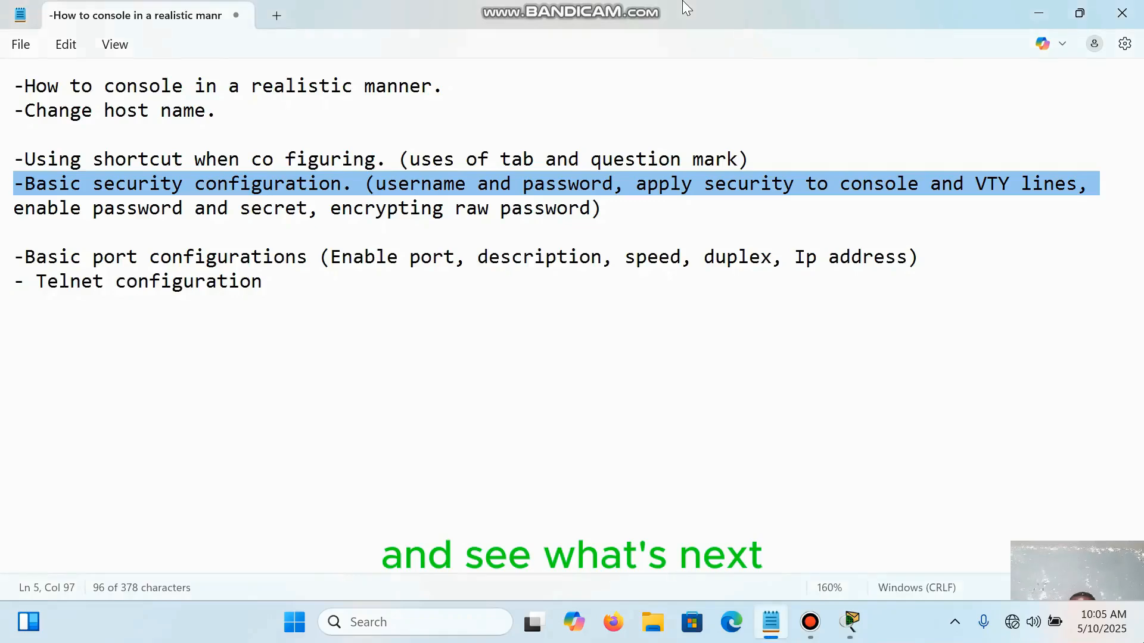
{"action": "left_click", "coordinate": [851, 622]}
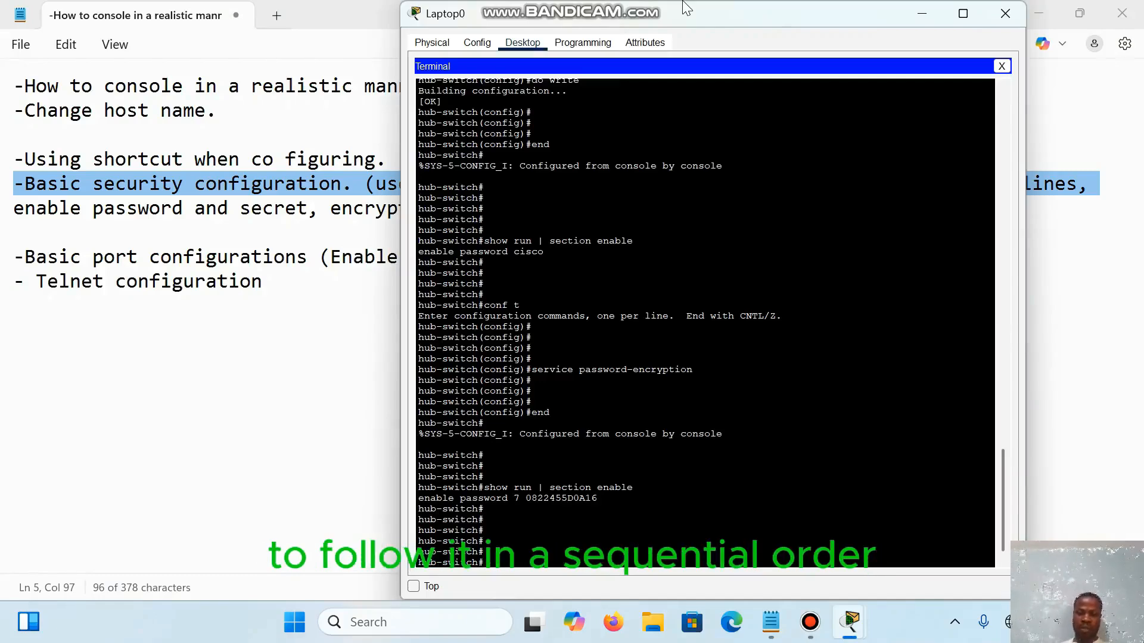
{"action": "key", "text": "alt+Tab"}
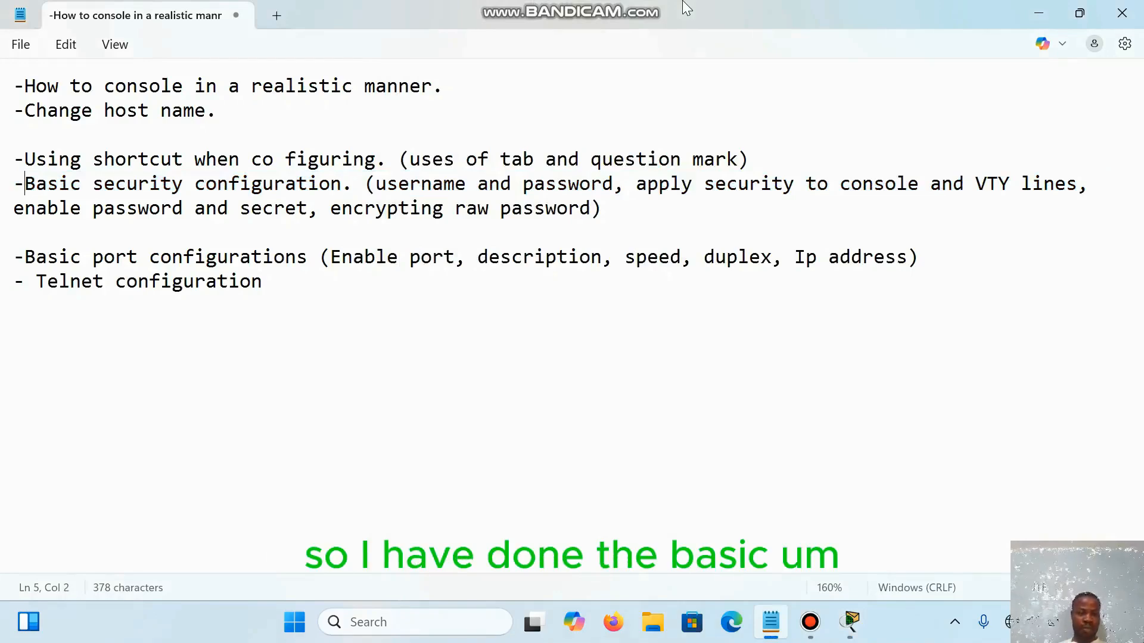
Step: Review the basic security item of the work plan, marking its text up to applying security to the console and VTY lines
{"action": "key", "text": "shift+Down"}
{"action": "key", "text": "shift+Right"}
{"action": "key", "text": "shift+Right"}
{"action": "key", "text": "shift+Right"}
{"action": "key", "text": "shift+Right"}
{"action": "key", "text": "shift+Right"}
{"action": "key", "text": "shift+Right"}
{"action": "key", "text": "shift+Right"}
{"action": "key", "text": "shift+Right"}
{"action": "key", "text": "shift+Right"}
{"action": "key", "text": "shift+Right"}
{"action": "key", "text": "shift+Right"}
{"action": "key", "text": "shift+Right"}
{"action": "key", "text": "shift+Right"}
{"action": "key", "text": "shift+Right"}
{"action": "key", "text": "shift+Right"}
{"action": "key", "text": "shift+Right"}
{"action": "key", "text": "shift+Right"}
{"action": "key", "text": "shift+Right"}
{"action": "key", "text": "shift+Right"}
{"action": "key", "text": "shift+Right"}
{"action": "key", "text": "shift+Up"}
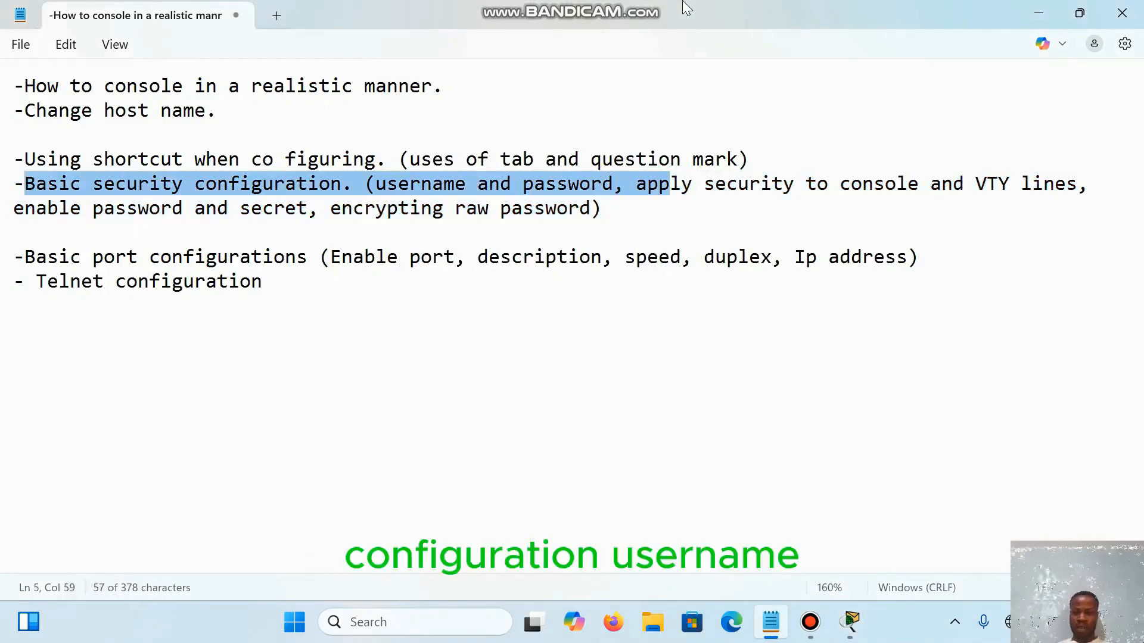
{"action": "key", "text": "shift+Right"}
{"action": "key", "text": "shift+Right"}
{"action": "key", "text": "shift+Right"}
{"action": "key", "text": "shift+Right"}
{"action": "key", "text": "shift+Right"}
{"action": "key", "text": "shift+Right"}
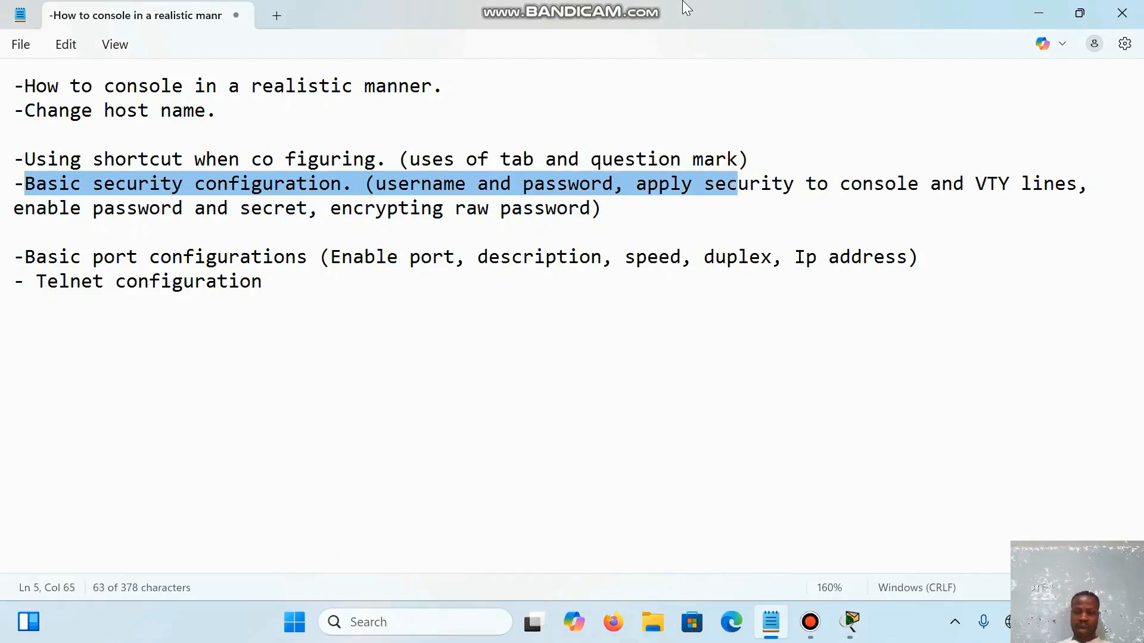
{"action": "key", "text": "shift+Right"}
{"action": "key", "text": "shift+Right"}
{"action": "key", "text": "shift+Right"}
{"action": "key", "text": "shift+Right"}
{"action": "key", "text": "shift+Right"}
{"action": "key", "text": "shift+Right"}
{"action": "key", "text": "shift+Right"}
{"action": "key", "text": "shift+Right"}
{"action": "key", "text": "shift+Right"}
{"action": "key", "text": "shift+Right"}
{"action": "key", "text": "shift+Right"}
{"action": "key", "text": "shift+Right"}
{"action": "key", "text": "shift+Right"}
{"action": "key", "text": "shift+Right"}
{"action": "key", "text": "shift+Right"}
{"action": "key", "text": "shift+Right"}
{"action": "key", "text": "shift+Right"}
{"action": "key", "text": "shift+Right"}
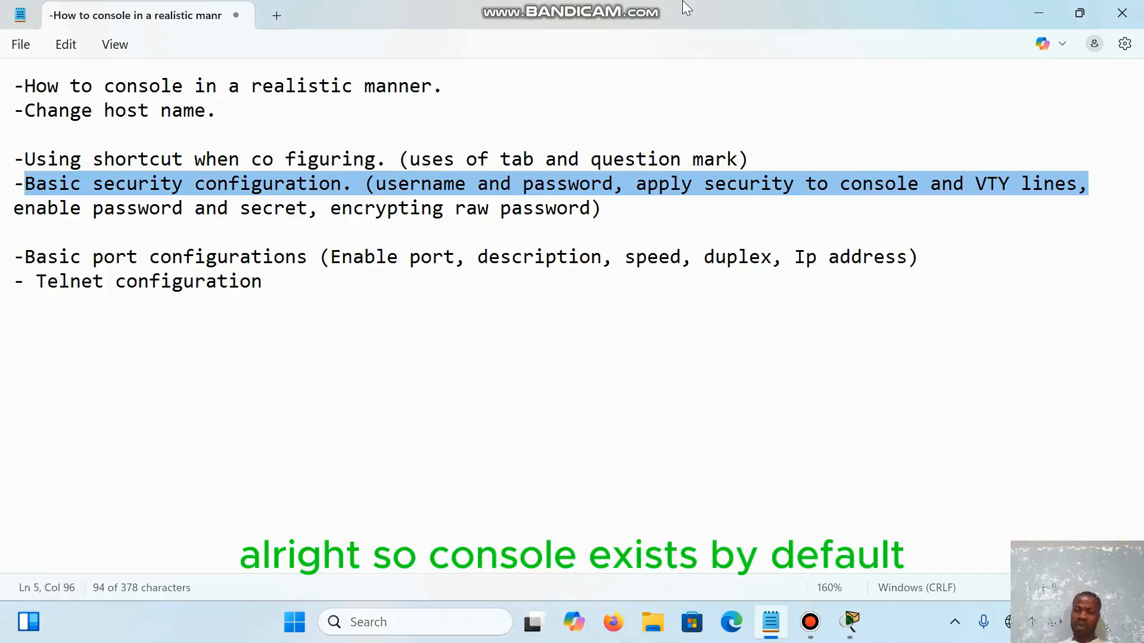
{"action": "left_click", "coordinate": [851, 184]}
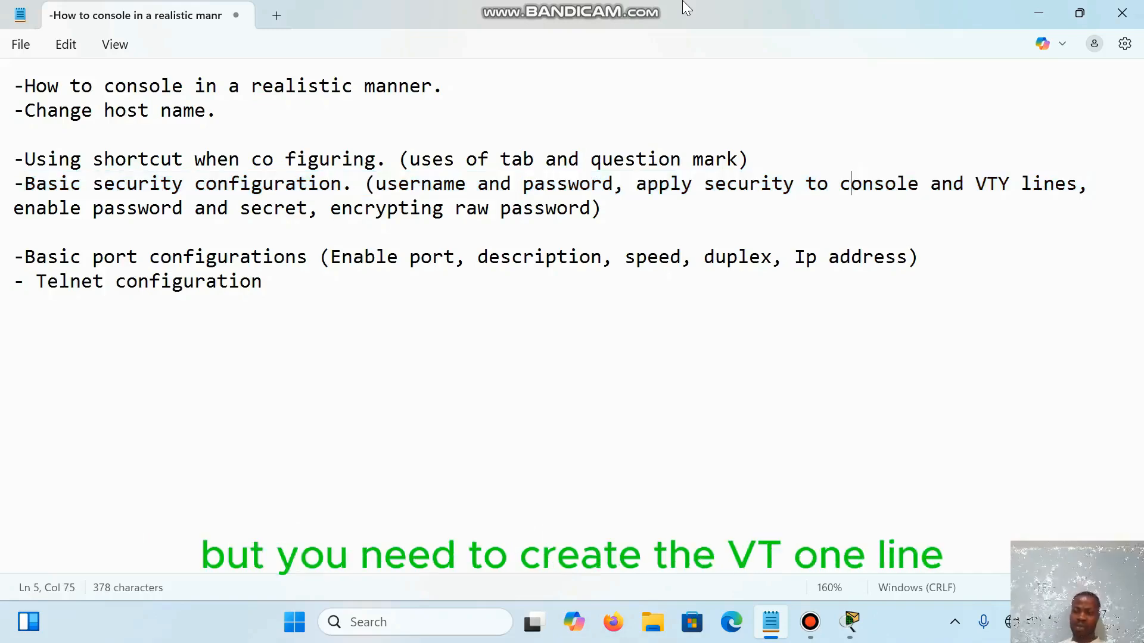
{"action": "left_click_drag", "start_coordinate": [975, 184], "coordinate": [1065, 185]}
Step: Switch to Packet Tracer, reopen Laptop0's terminal session and enter the switch's global configuration mode with conf t
{"action": "mouse_move", "coordinate": [852, 622]}
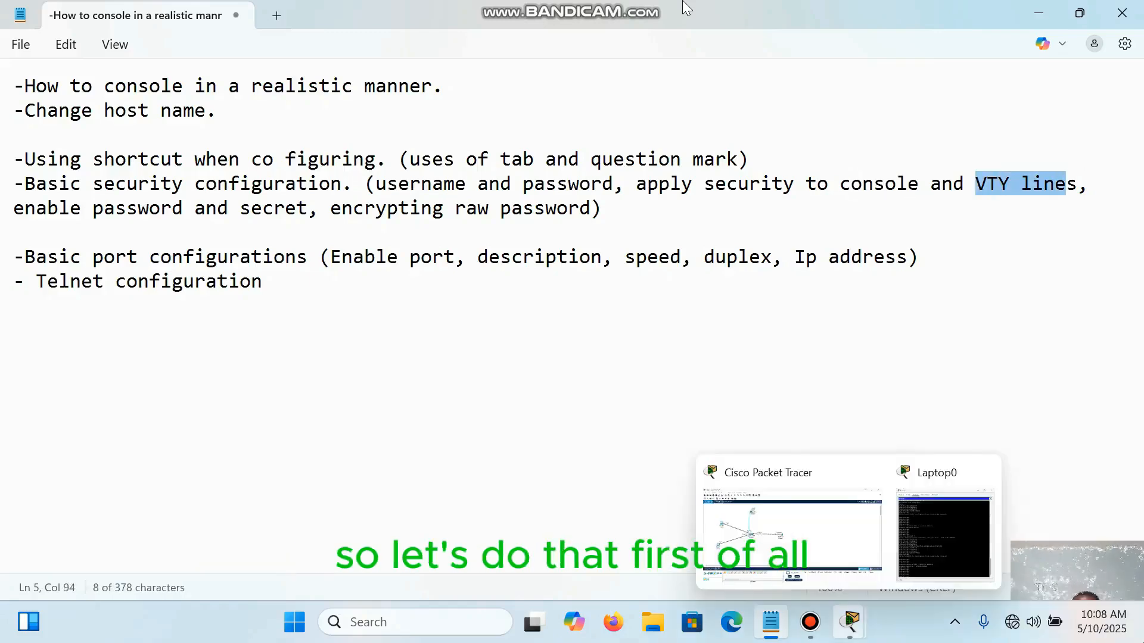
{"action": "left_click", "coordinate": [793, 524]}
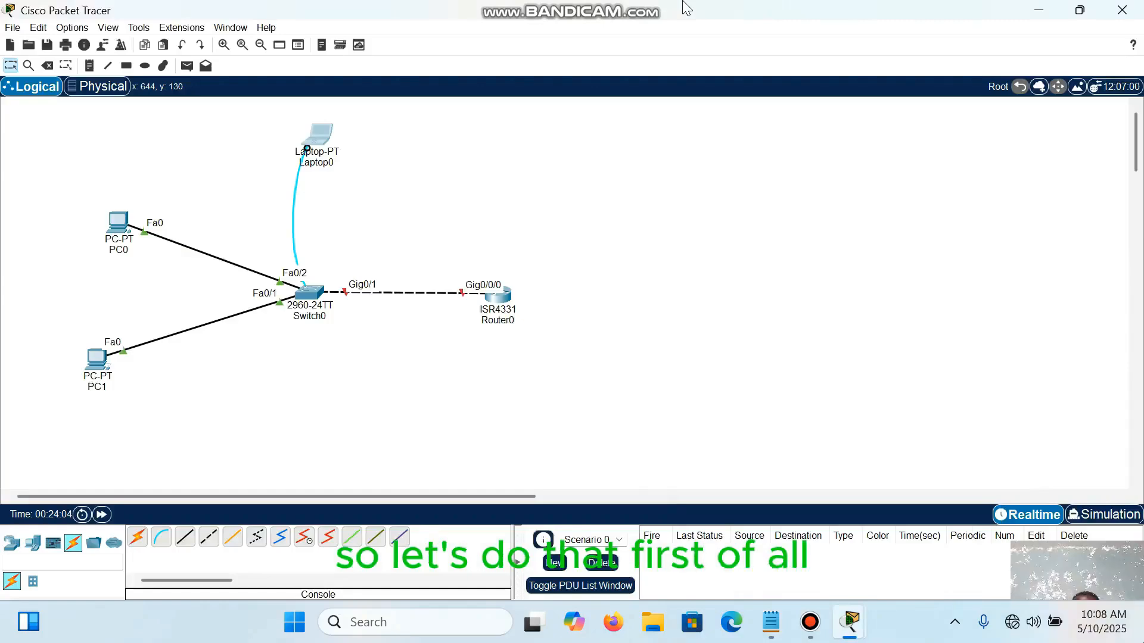
{"action": "double_click", "coordinate": [320, 140]}
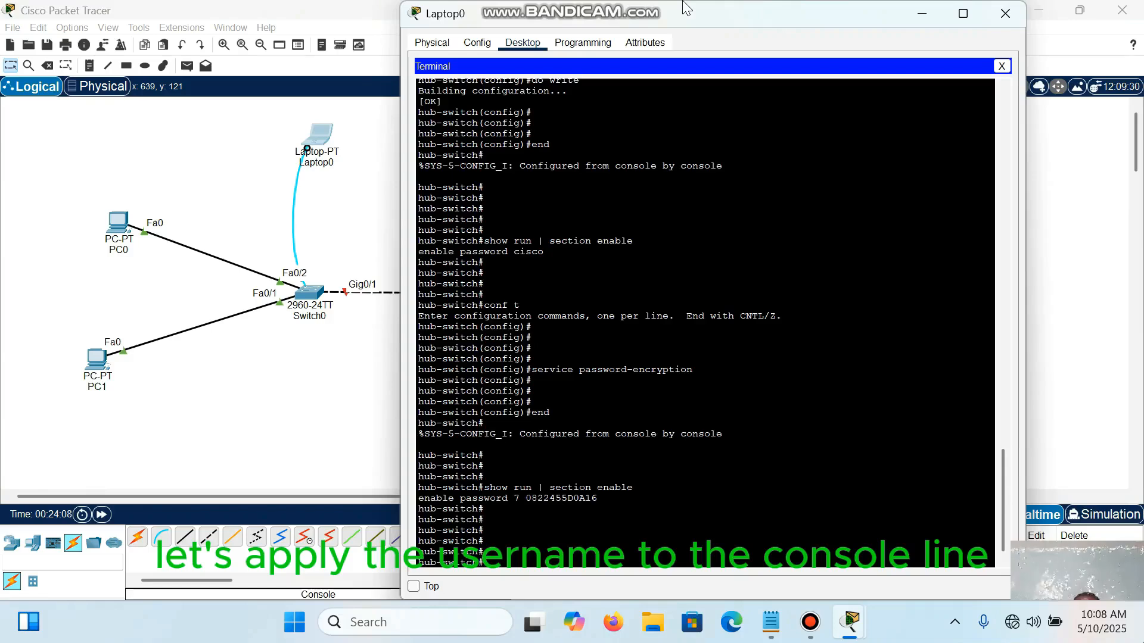
{"action": "key", "text": "Return"}
{"action": "key", "text": "Return"}
{"action": "key", "text": "Return"}
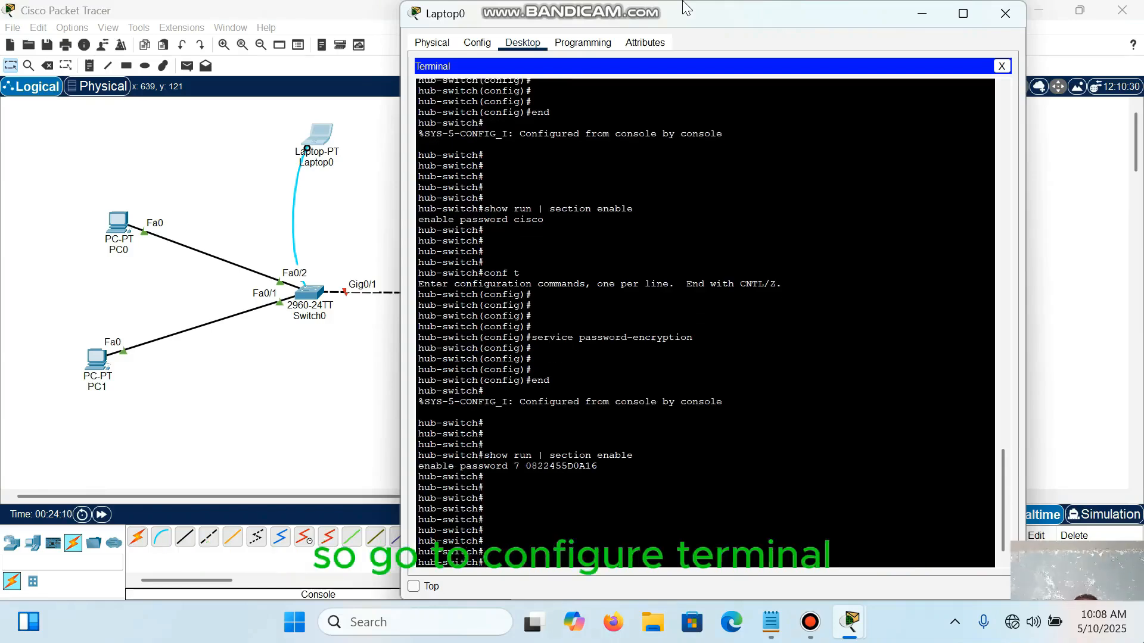
{"action": "type", "text": "conf"}
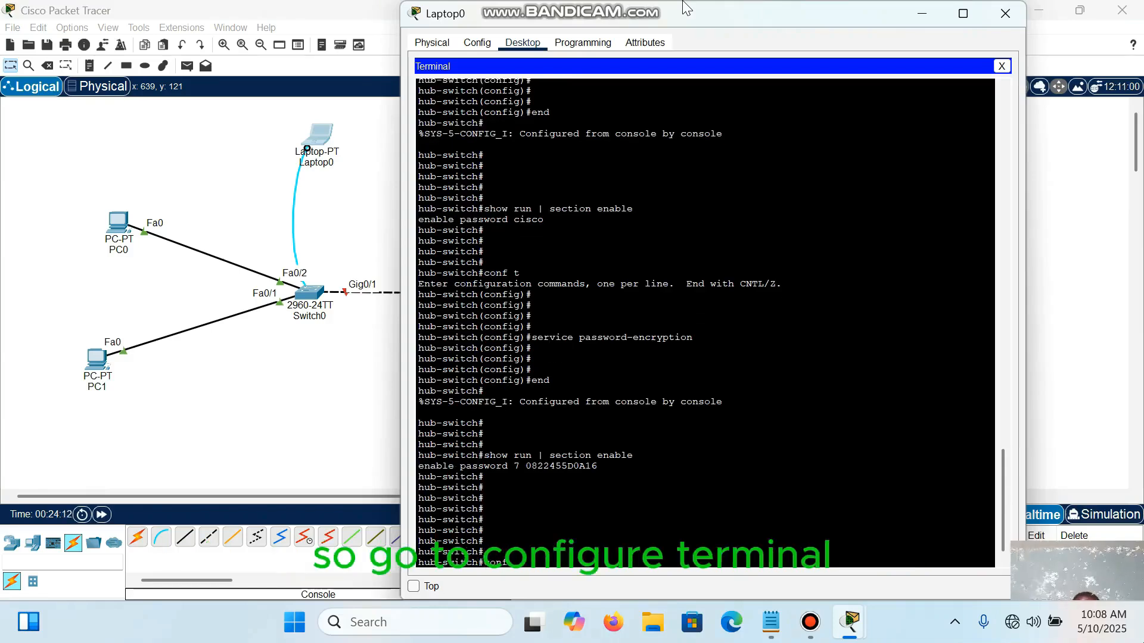
{"action": "type", "text": " t"}
{"action": "key", "text": "Return"}
{"action": "key", "text": "Return"}
{"action": "key", "text": "Return"}
{"action": "key", "text": "Return"}
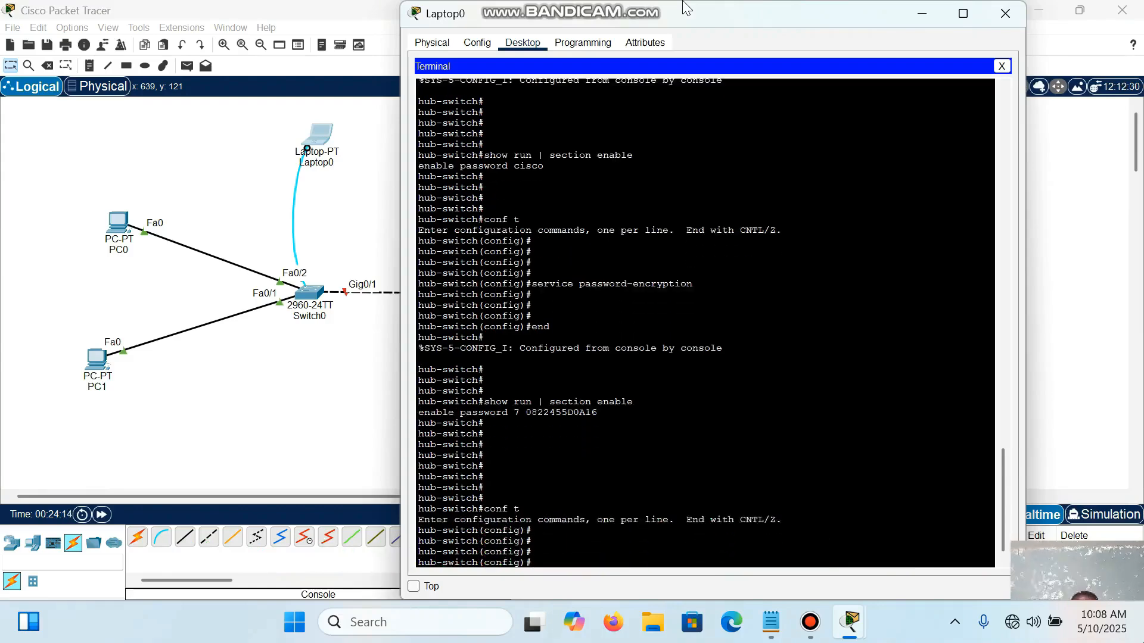
Step: Enter line configuration mode for the switch's console port with line console 0
{"action": "type", "text": "line"}
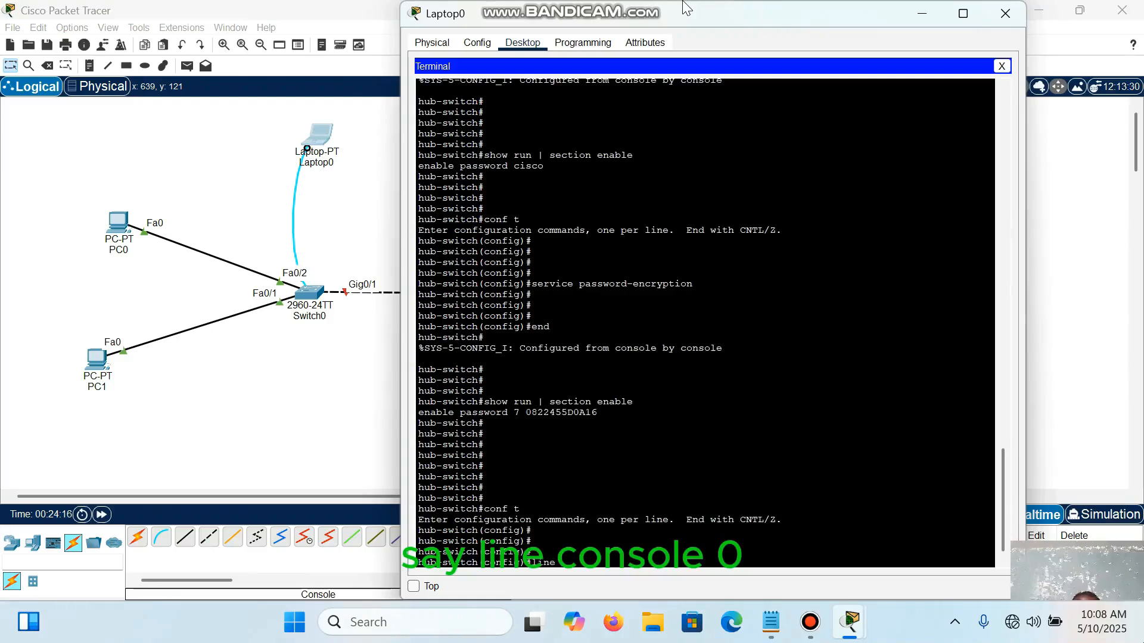
{"action": "type", "text": " console 0"}
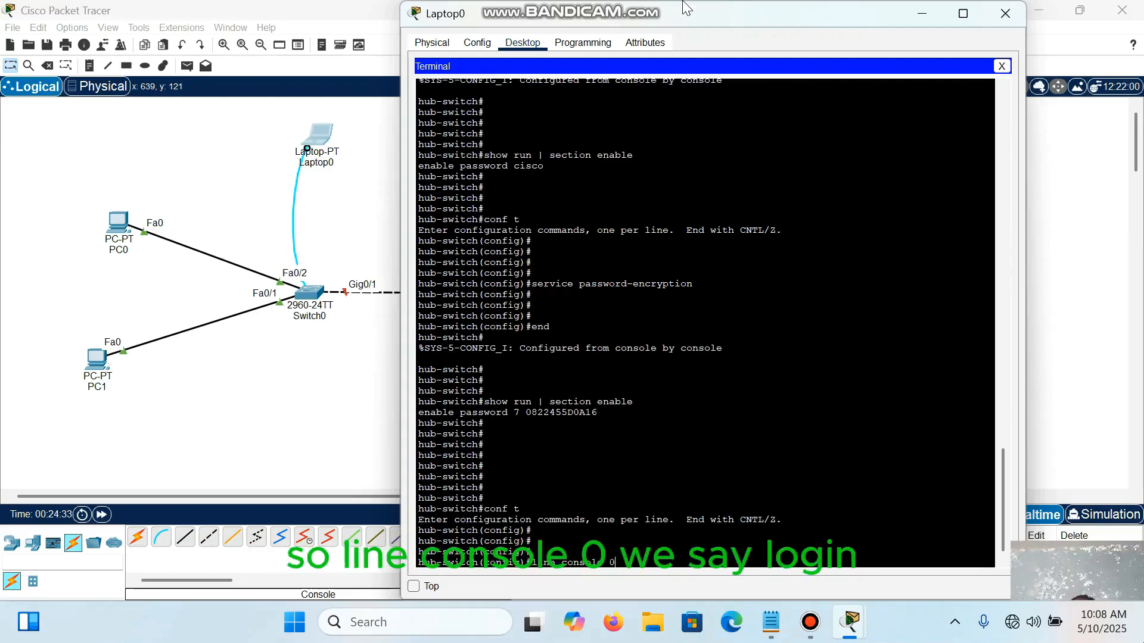
{"action": "key", "text": "Return"}
{"action": "key", "text": "Return"}
{"action": "key", "text": "Return"}
{"action": "key", "text": "Return"}
{"action": "key", "text": "Return"}
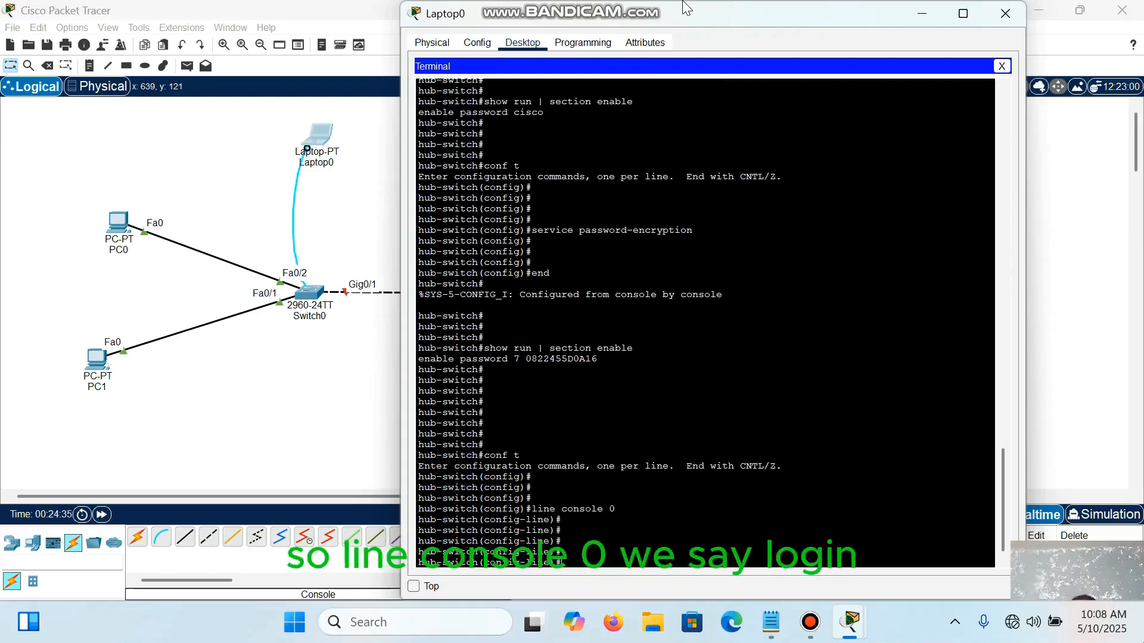
Step: Require local username and password authentication on the console line with login local
{"action": "type", "text": "logi"}
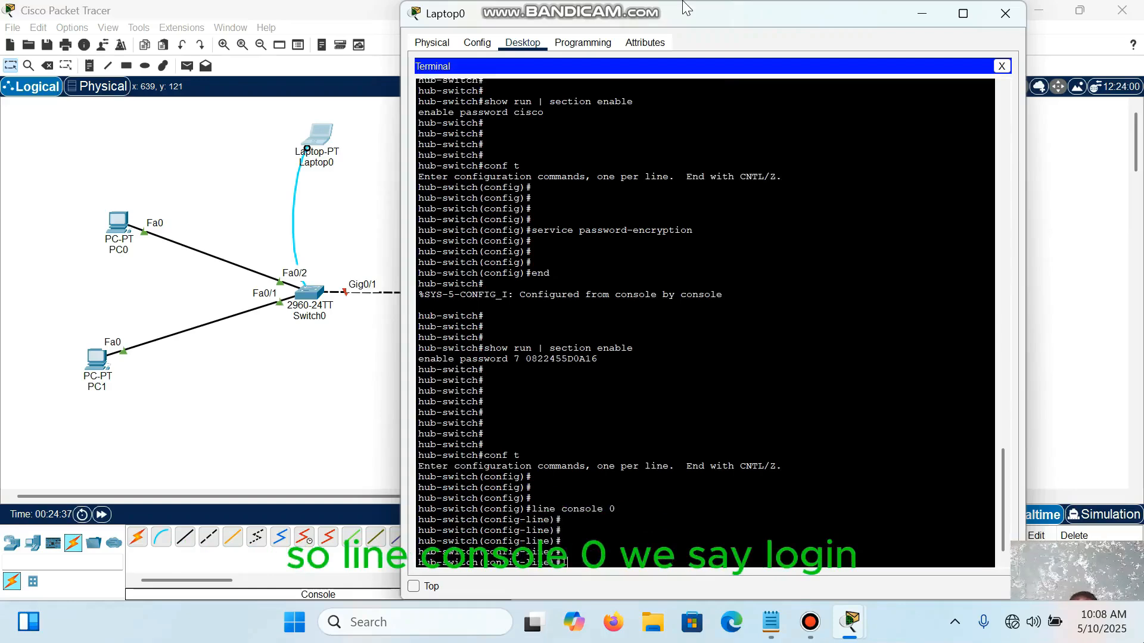
{"action": "type", "text": "n"}
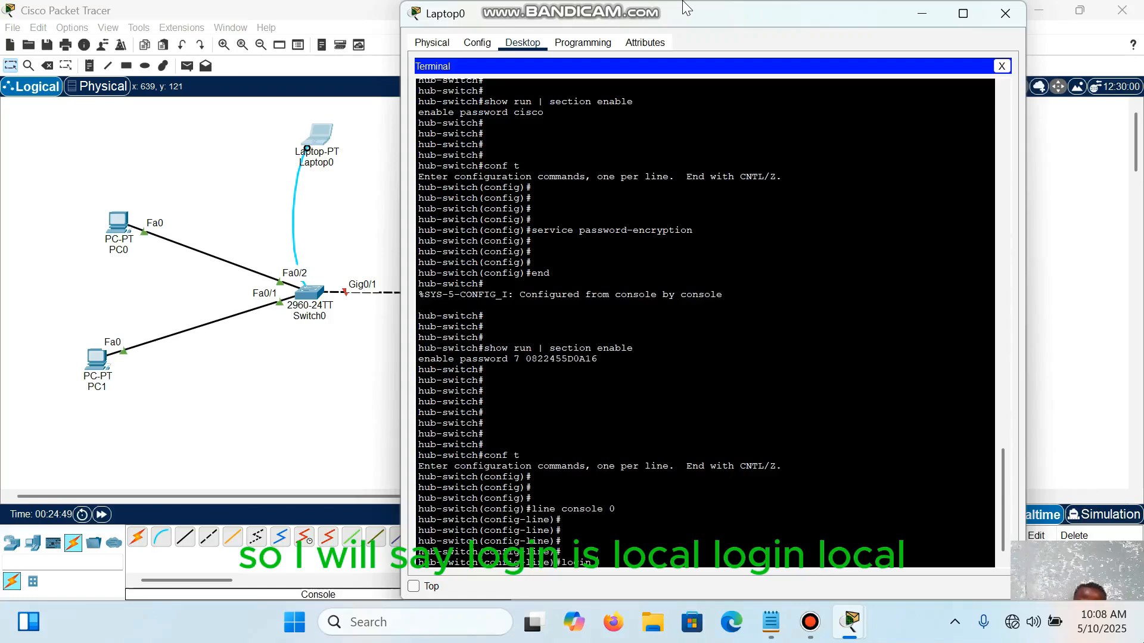
{"action": "type", "text": "local"}
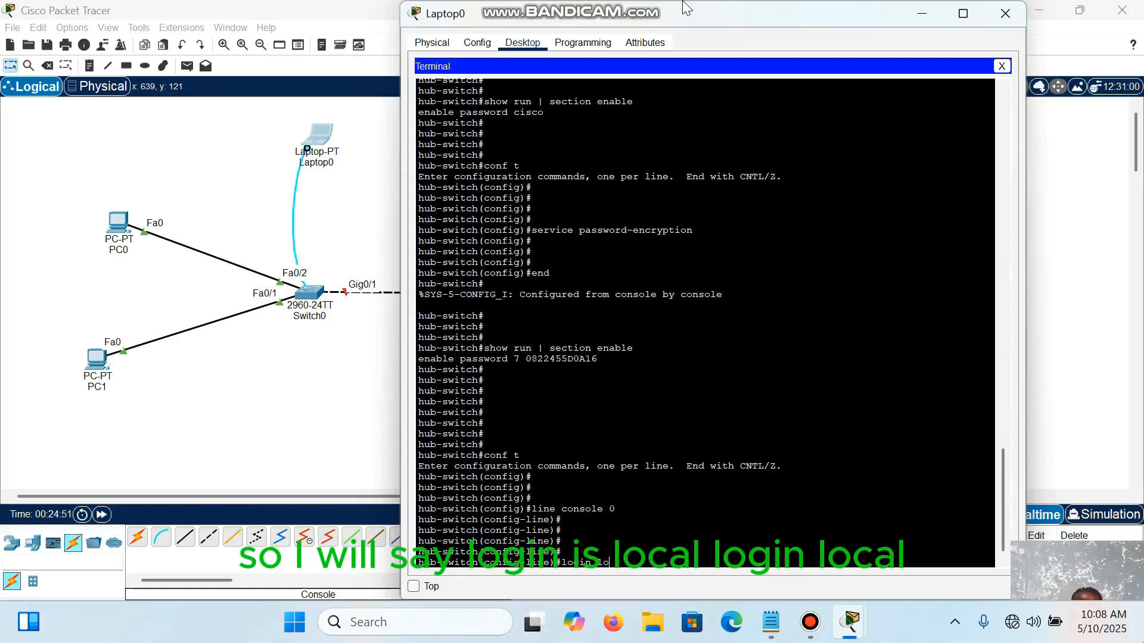
{"action": "key", "text": "Return"}
{"action": "key", "text": "Return"}
{"action": "key", "text": "Return"}
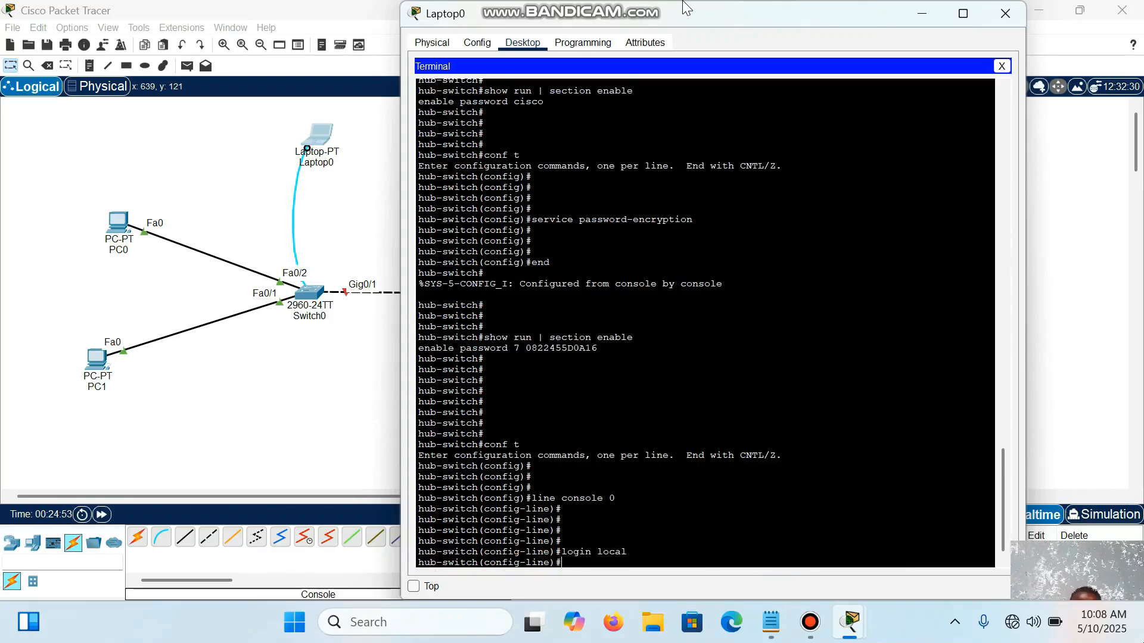
Step: Save the switch's running configuration from the console line prompt with do wr
{"action": "type", "text": "do wr"}
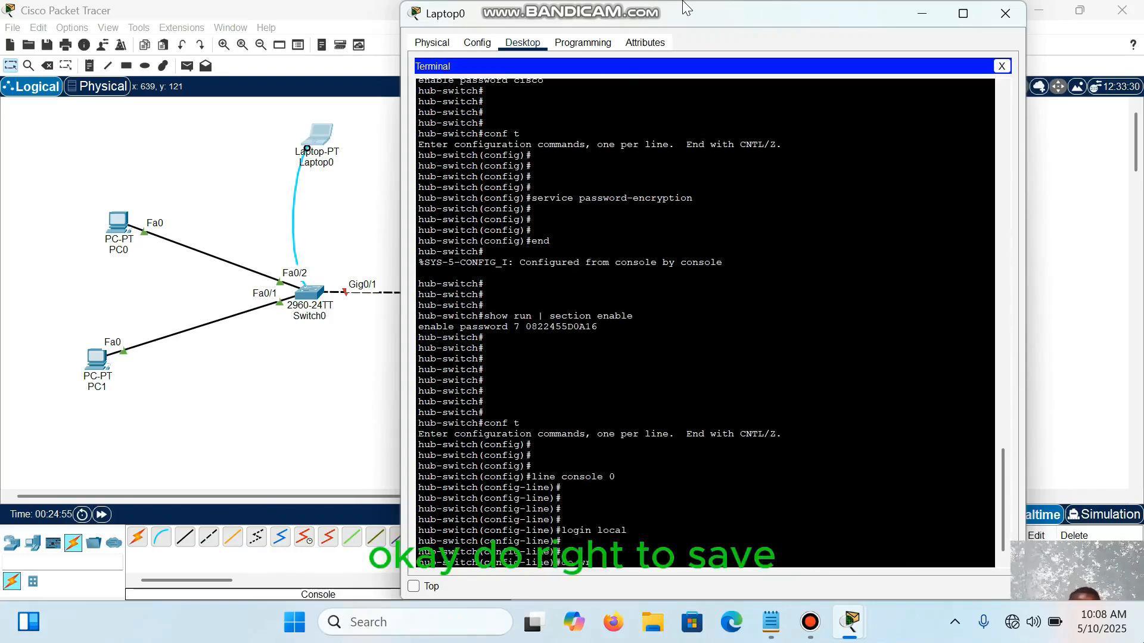
{"action": "key", "text": "Return"}
{"action": "key", "text": "Return"}
{"action": "key", "text": "Return"}
{"action": "key", "text": "Return"}
{"action": "key", "text": "Return"}
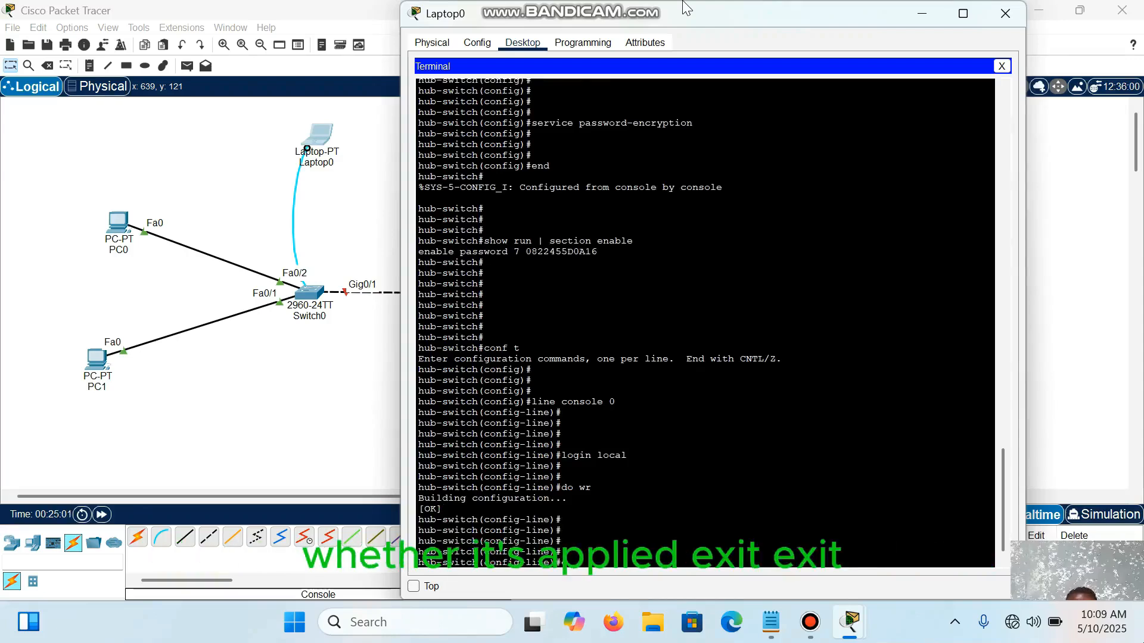
Step: Leave line, global configuration and privileged modes with successive exit commands, and bring up the console login prompt
{"action": "type", "text": "t"}
{"action": "key", "text": "Return"}
{"action": "key", "text": "Return"}
{"action": "key", "text": "Return"}
{"action": "type", "text": "exi"}
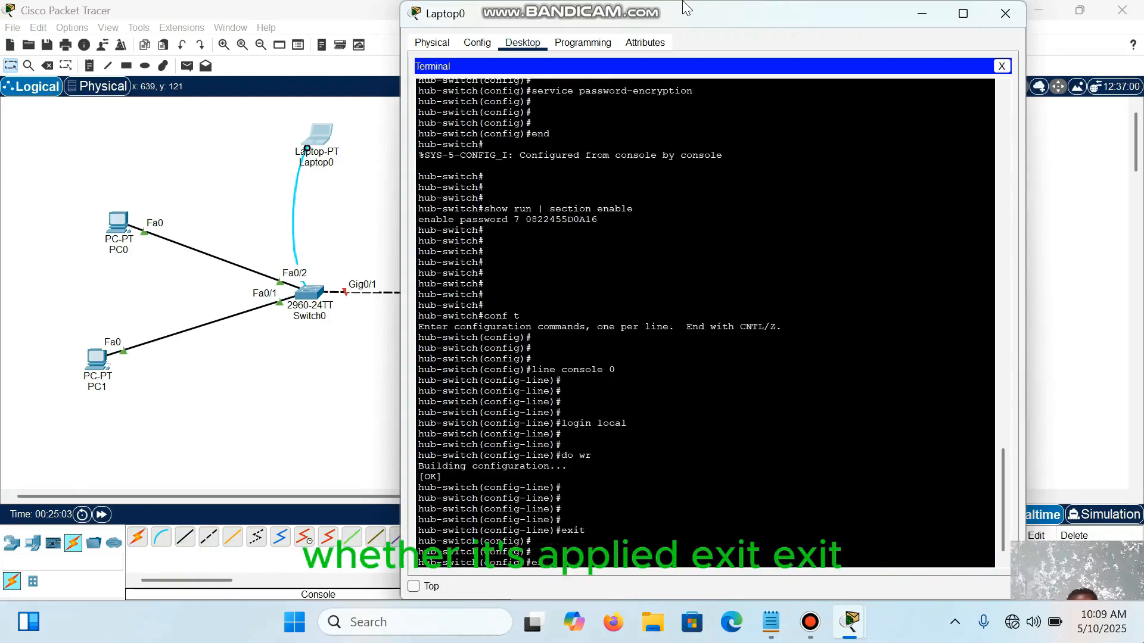
{"action": "type", "text": "t"}
{"action": "key", "text": "Return"}
{"action": "key", "text": "Return"}
{"action": "key", "text": "Return"}
{"action": "type", "text": "exit"}
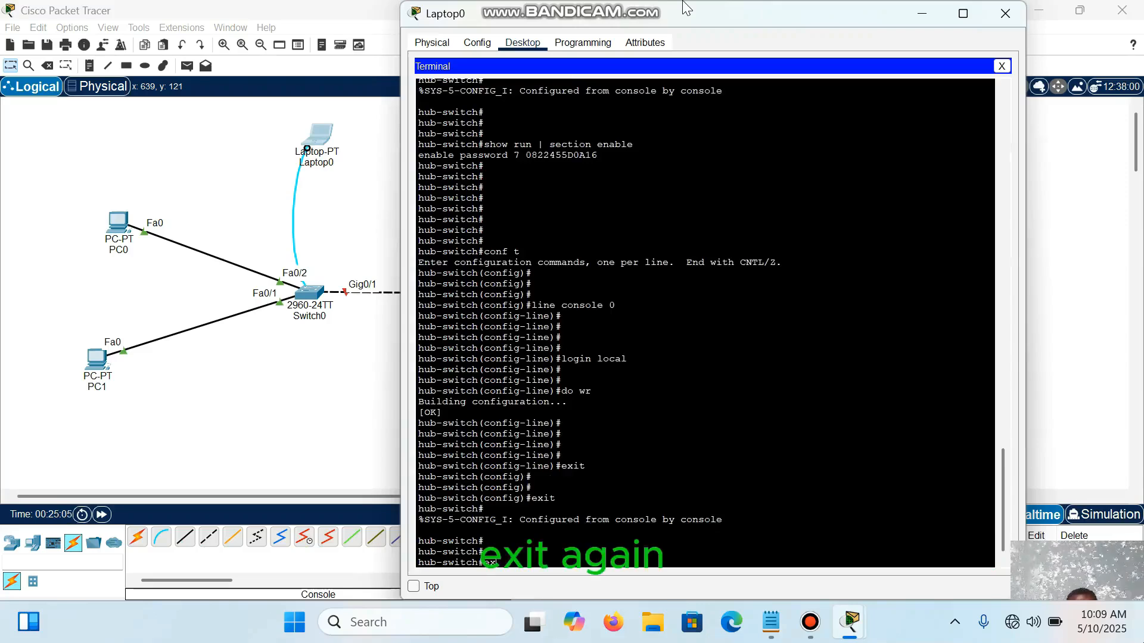
{"action": "key", "text": "Return"}
{"action": "key", "text": "Return"}
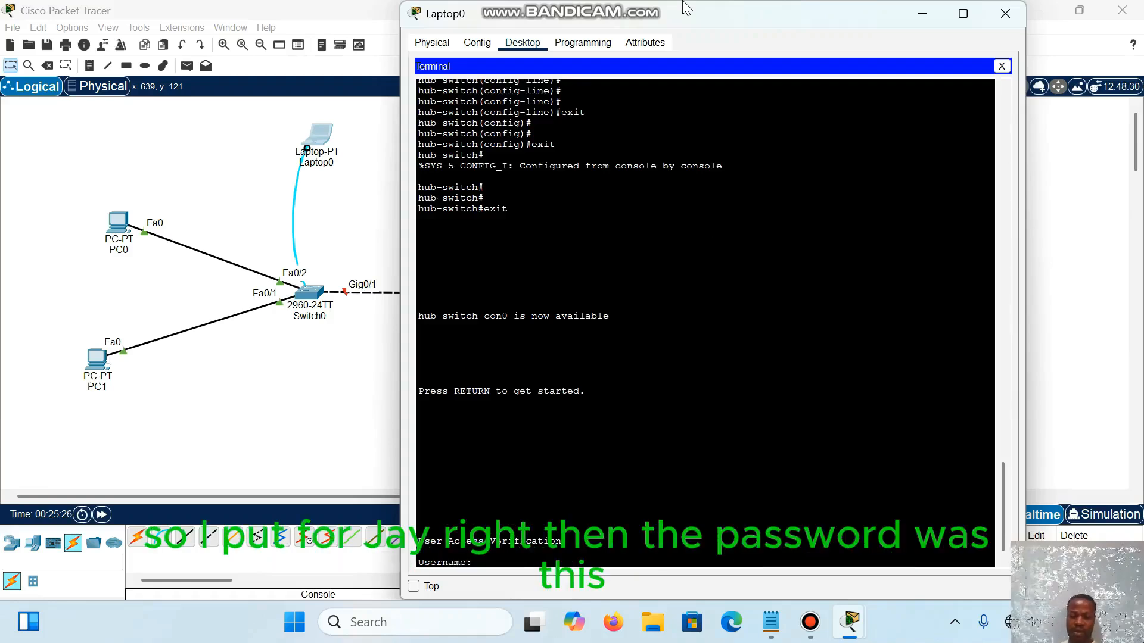
Step: Try to log in to the switch console with the local username and an account password
{"action": "type", "text": "paulj"}
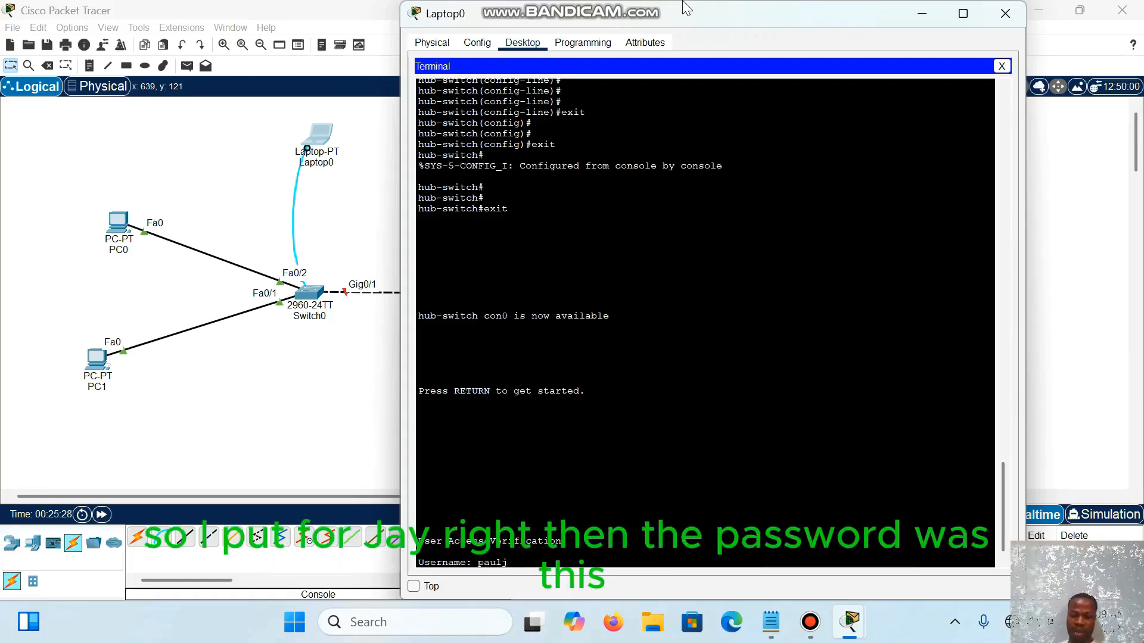
{"action": "key", "text": "Return"}
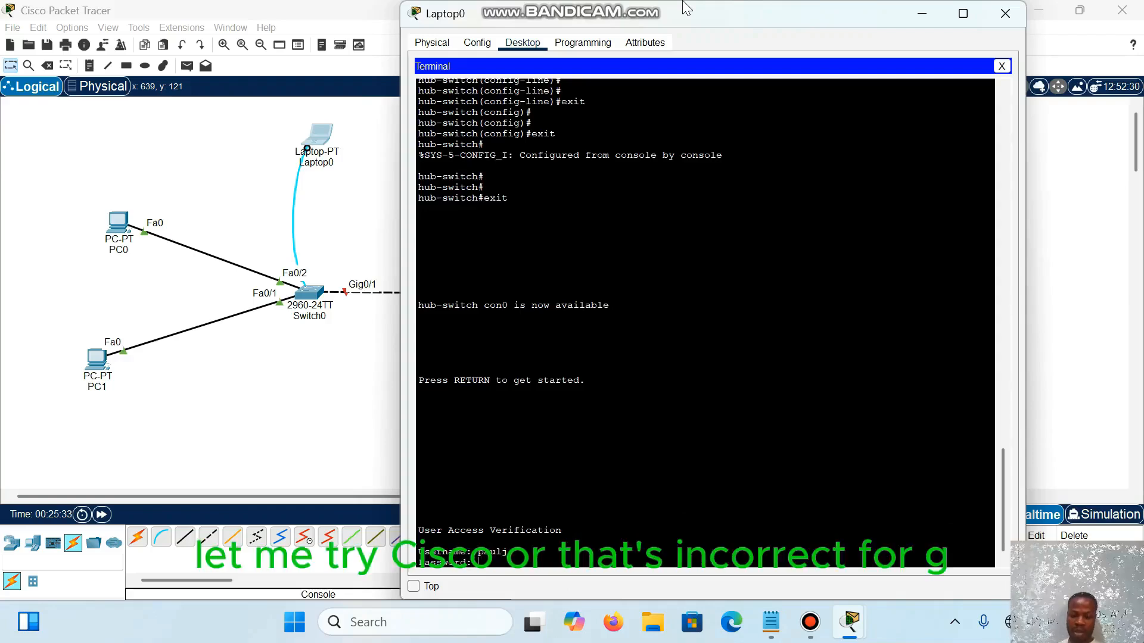
{"action": "key", "text": "Return"}
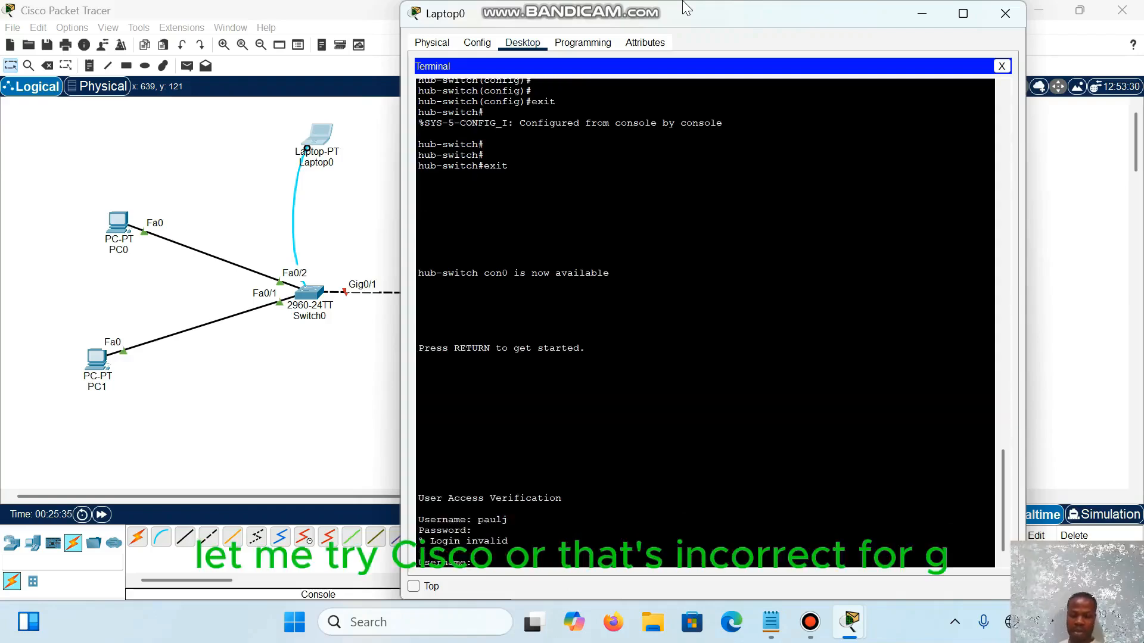
Step: Log in at the repeated console prompt by entering the local username and its account password
{"action": "type", "text": "paulj"}
{"action": "key", "text": "Return"}
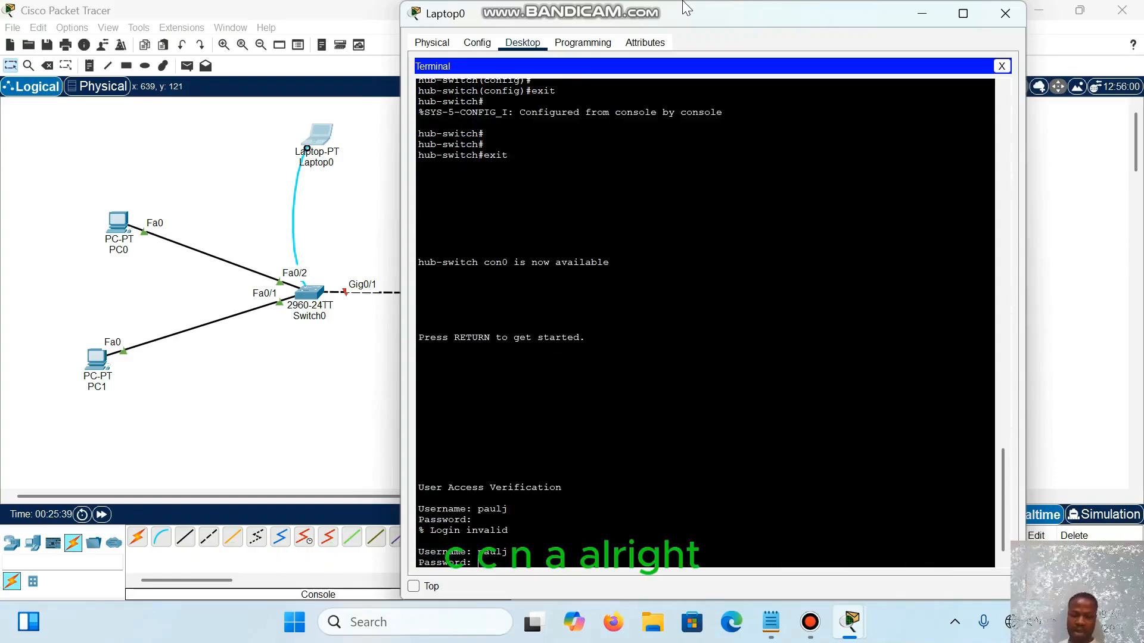
{"action": "key", "text": "Return"}
{"action": "key", "text": "Return"}
{"action": "key", "text": "Return"}
{"action": "key", "text": "Return"}
{"action": "key", "text": "Return"}
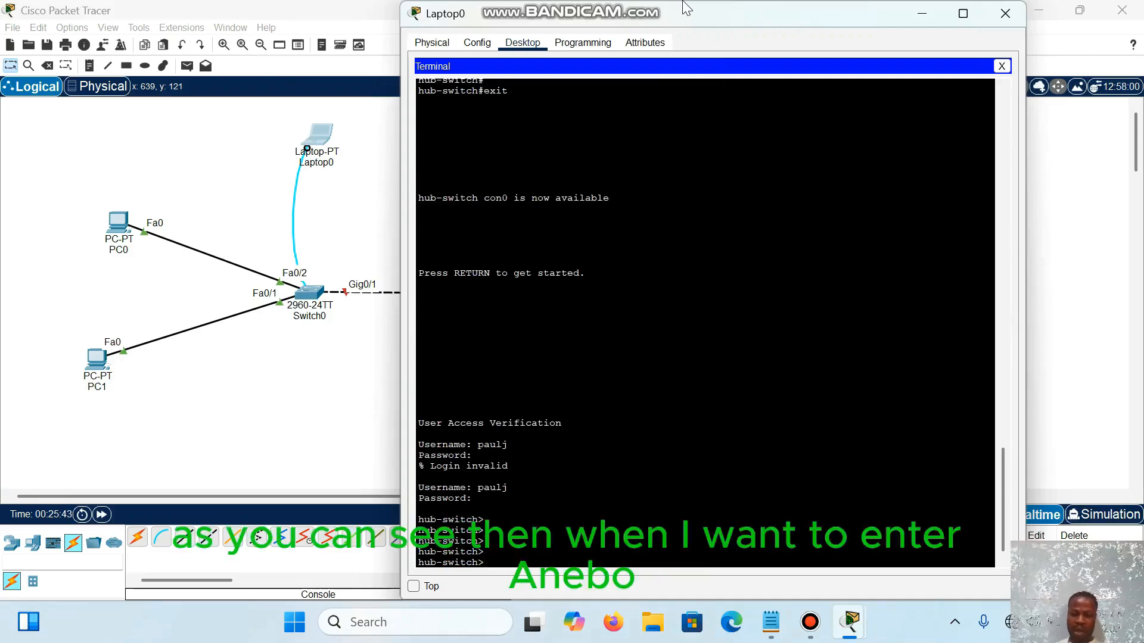
Step: Enter privileged EXEC mode on the switch with en and supply the enable password
{"action": "type", "text": "en"}
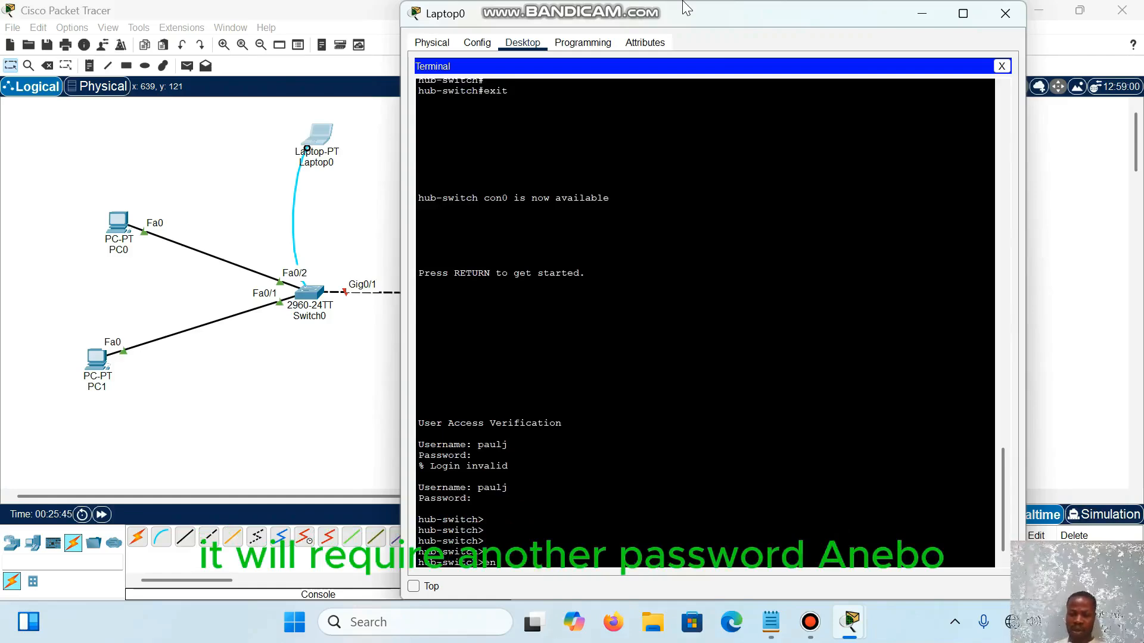
{"action": "key", "text": "Return"}
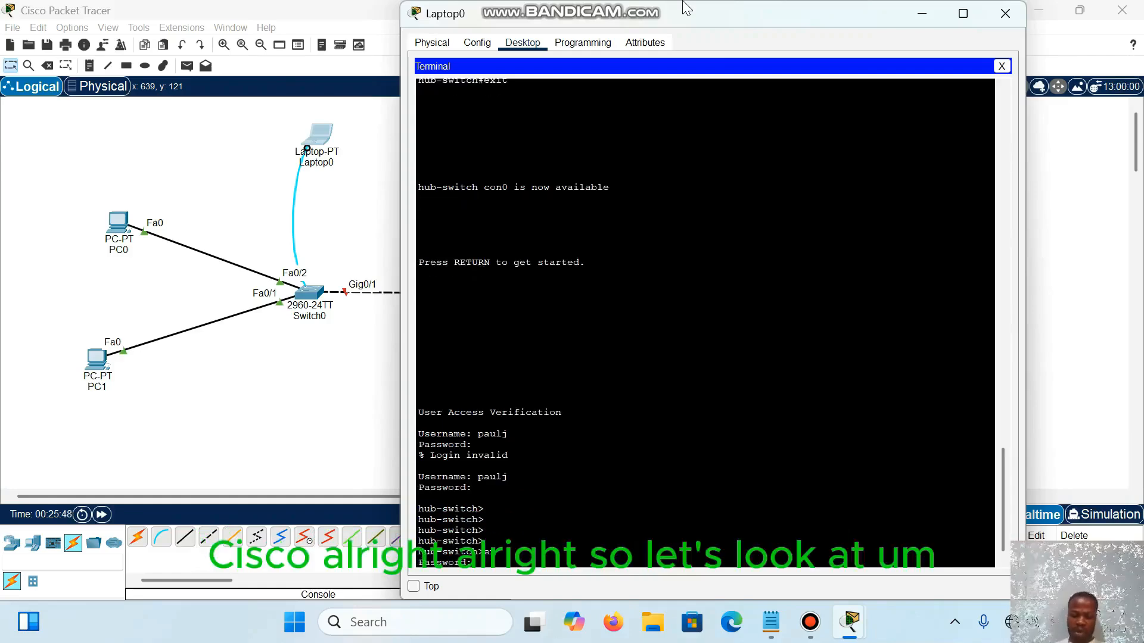
{"action": "key", "text": "Return"}
{"action": "key", "text": "Return"}
{"action": "key", "text": "Return"}
{"action": "key", "text": "Return"}
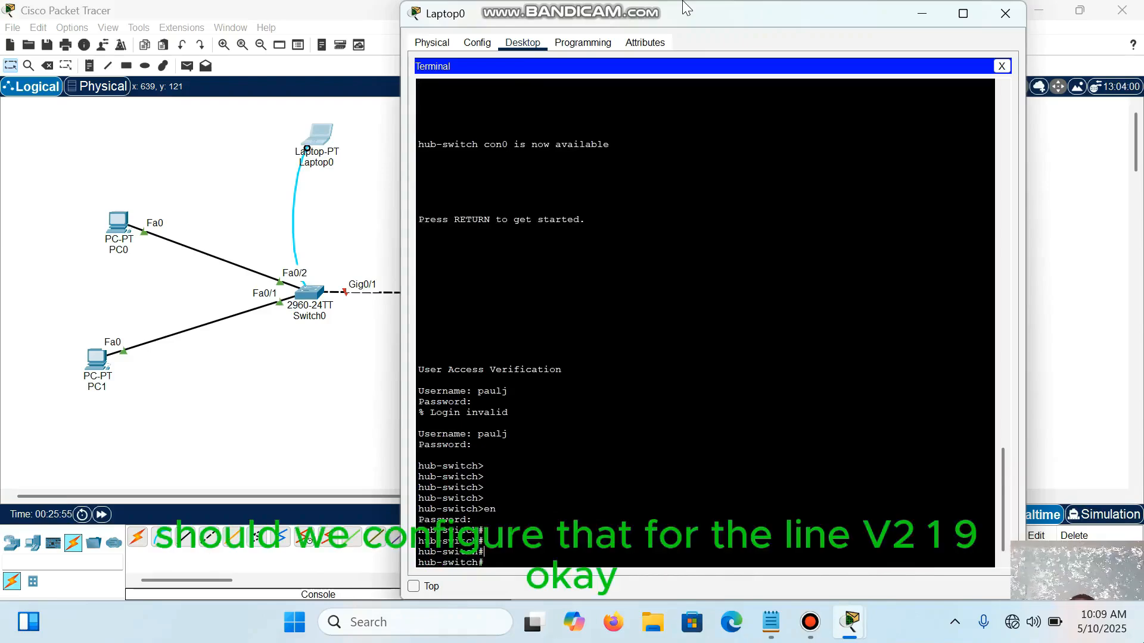
{"action": "key", "text": "Return"}
{"action": "key", "text": "Return"}
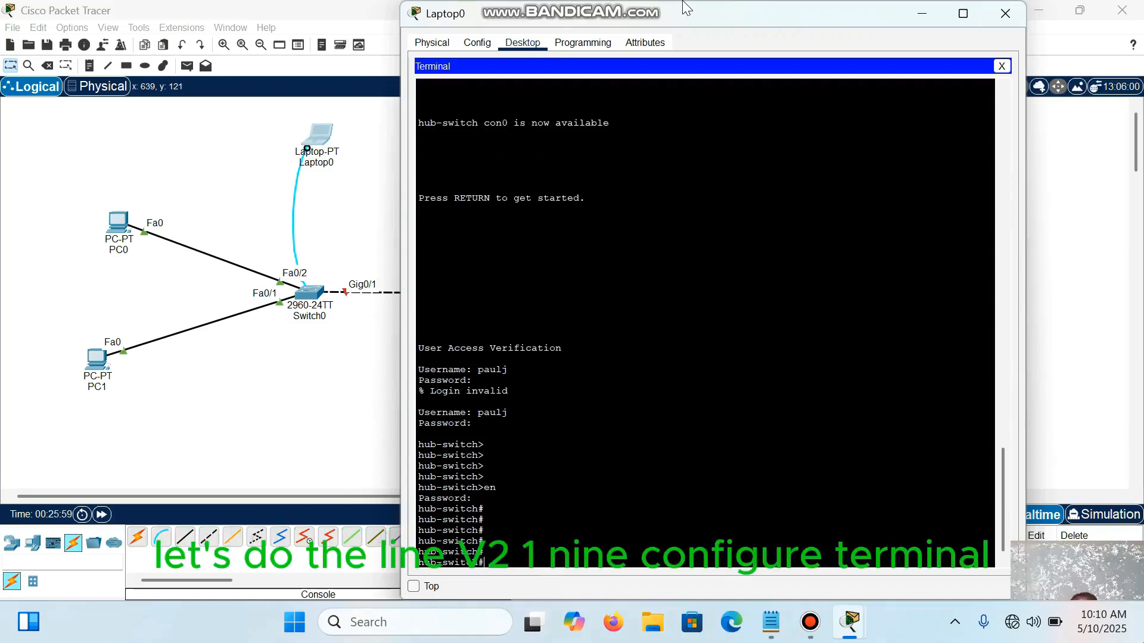
Step: Enter global configuration mode on the switch with conf t
{"action": "type", "text": "conf t"}
{"action": "key", "text": "Return"}
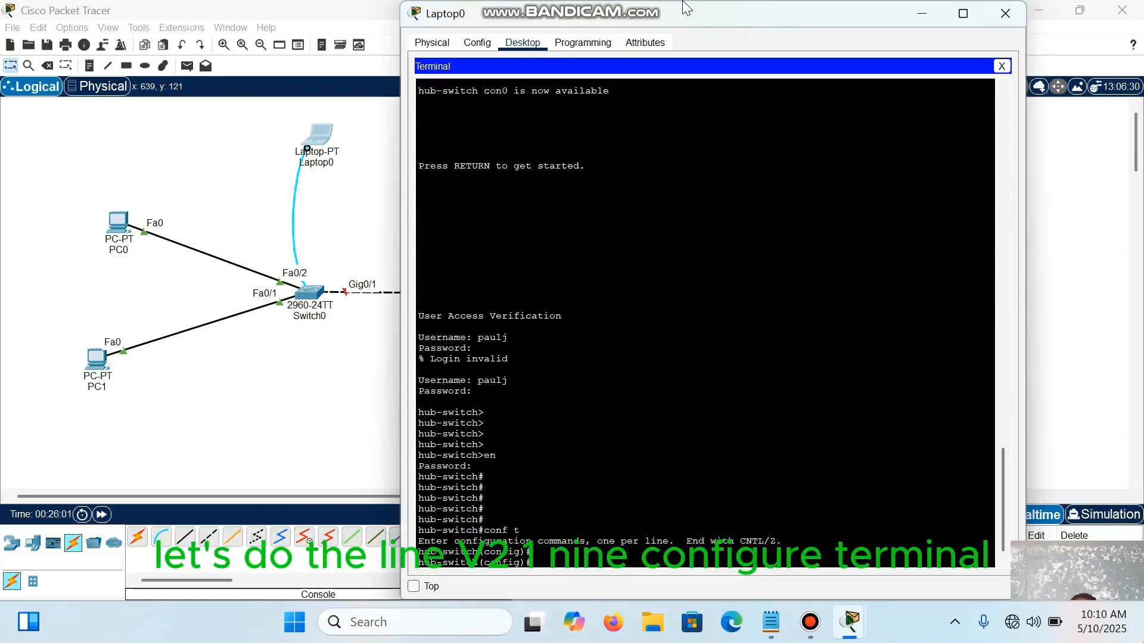
{"action": "key", "text": "Return"}
{"action": "key", "text": "Return"}
Step: Enter line configuration mode for the virtual terminal lines with line vty 0 5
{"action": "type", "text": "line "}
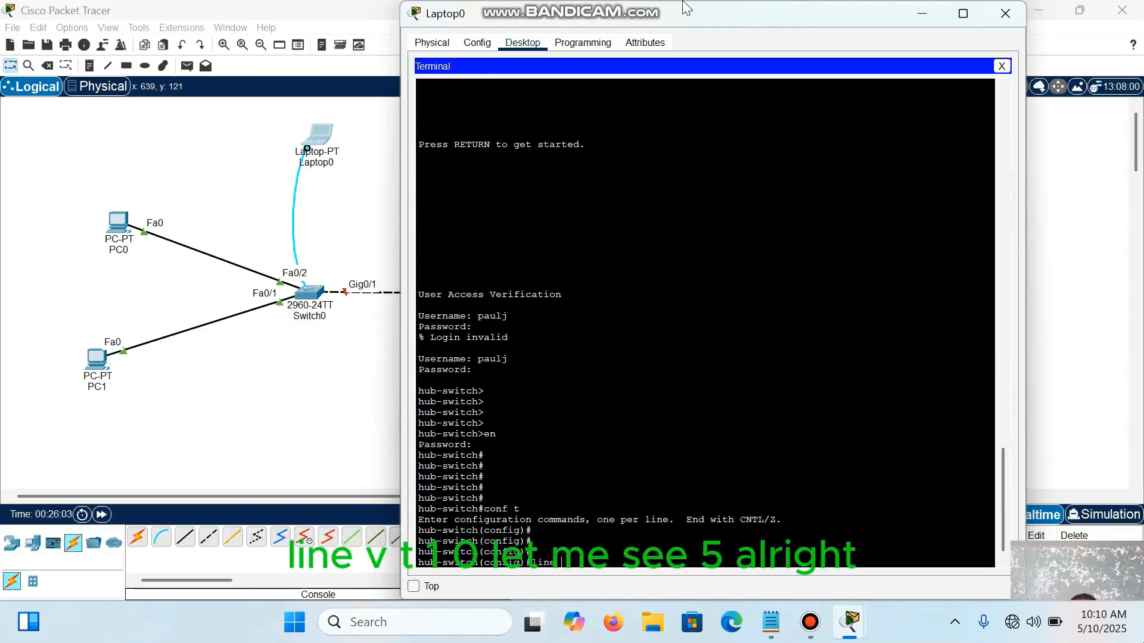
{"action": "type", "text": "v"}
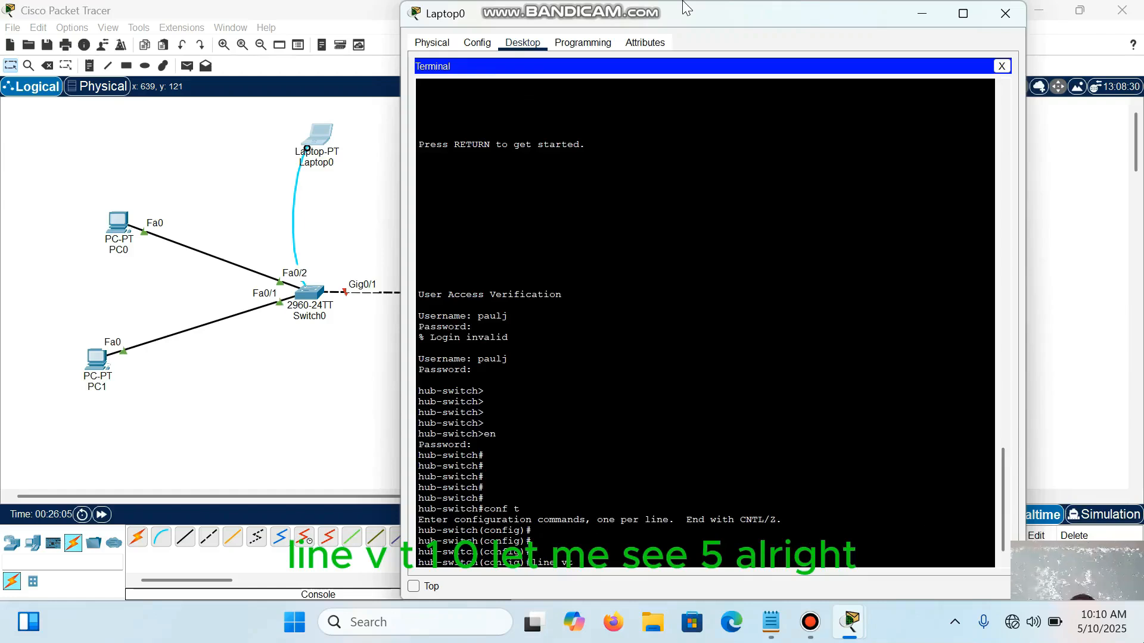
{"action": "type", "text": "ty 0"}
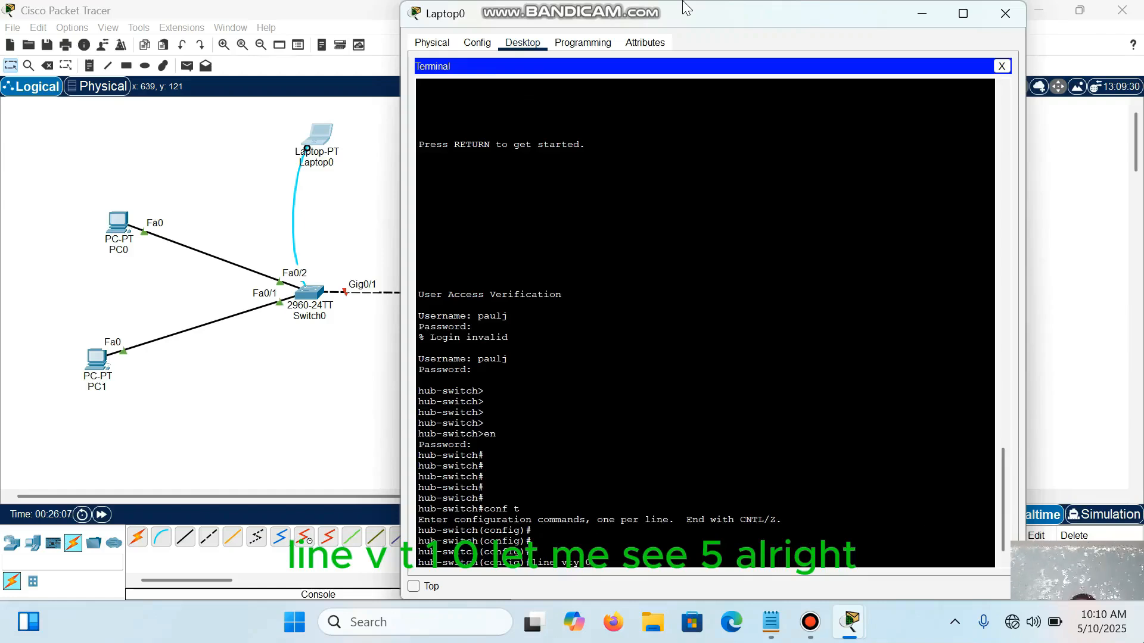
{"action": "type", "text": " 5"}
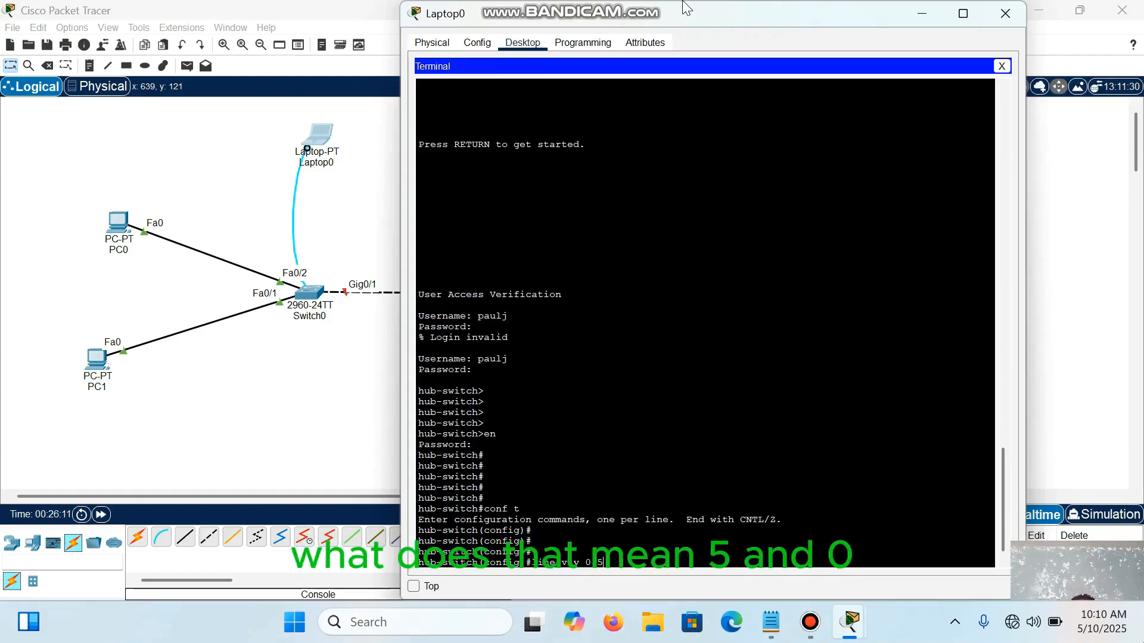
{"action": "key", "text": "shift+Left"}
{"action": "key", "text": "shift+Left"}
{"action": "key", "text": "shift+Left"}
{"action": "key", "text": "shift+Left"}
{"action": "key", "text": "shift+Left"}
{"action": "key", "text": "shift+Left"}
{"action": "key", "text": "shift+Left"}
{"action": "key", "text": "shift+Left"}
{"action": "key", "text": "shift+Left"}
{"action": "key", "text": "shift+Left"}
{"action": "key", "text": "shift+Left"}
{"action": "key", "text": "shift+Left"}
{"action": "key", "text": "shift+Left"}
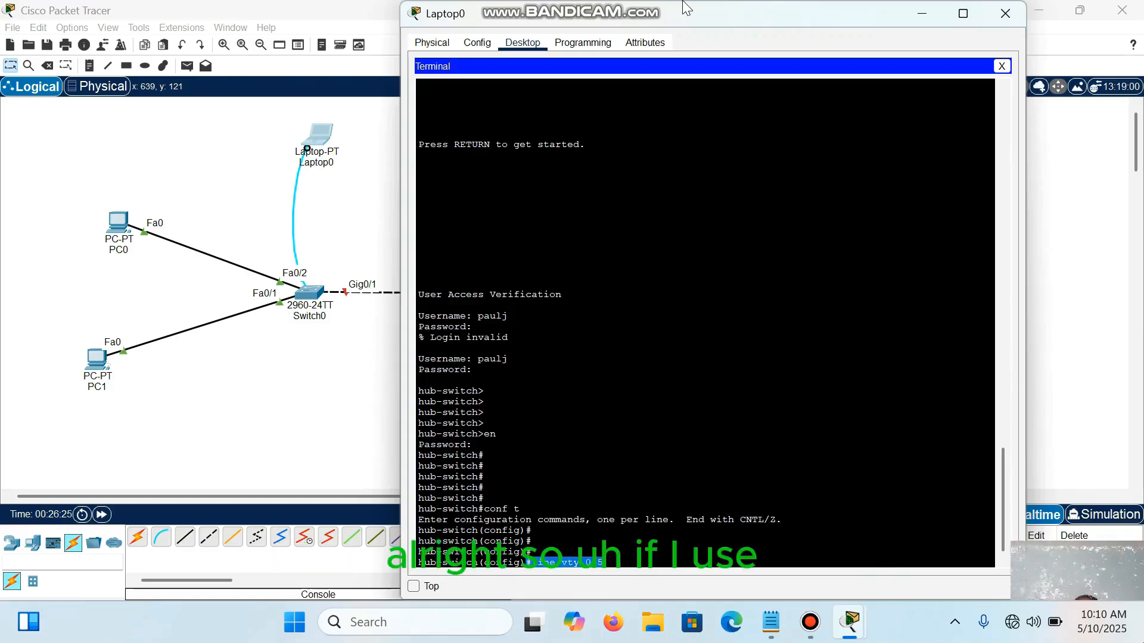
{"action": "key", "text": "Right"}
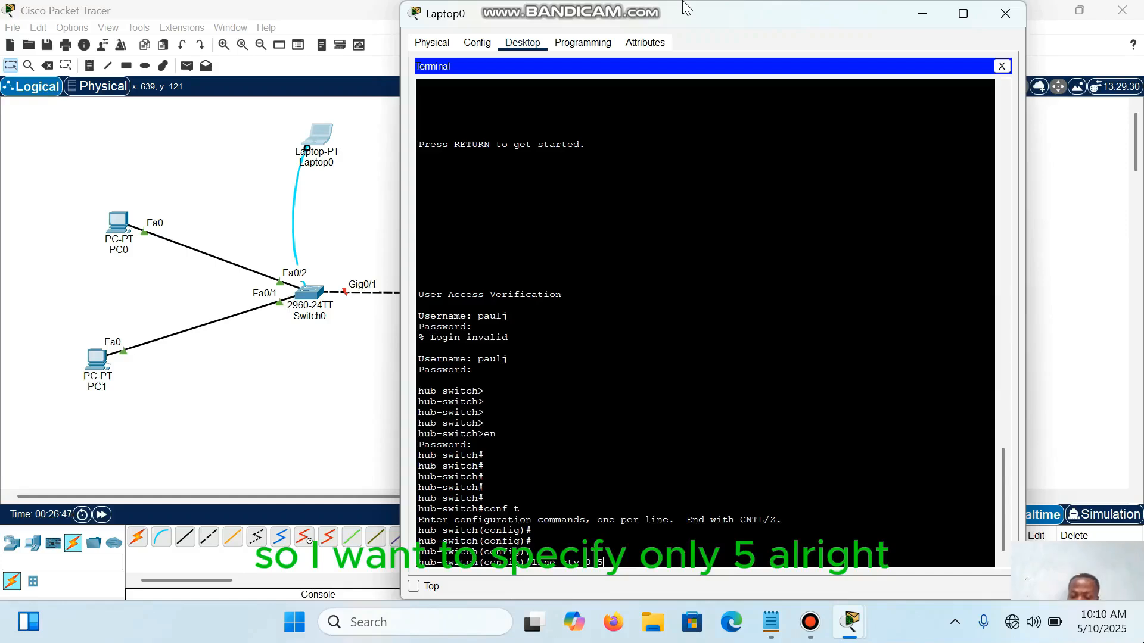
{"action": "key", "text": "Return"}
{"action": "key", "text": "Return"}
{"action": "key", "text": "Return"}
{"action": "key", "text": "Return"}
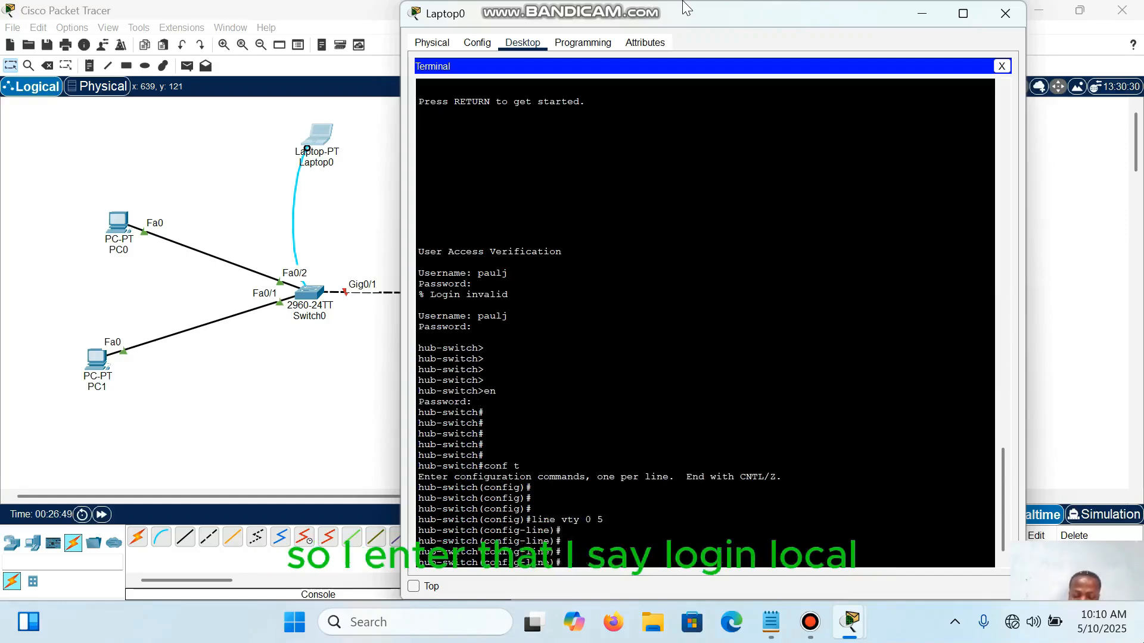
Step: Require local username authentication on the VTY lines with login local
{"action": "type", "text": "login local"}
{"action": "key", "text": "Return"}
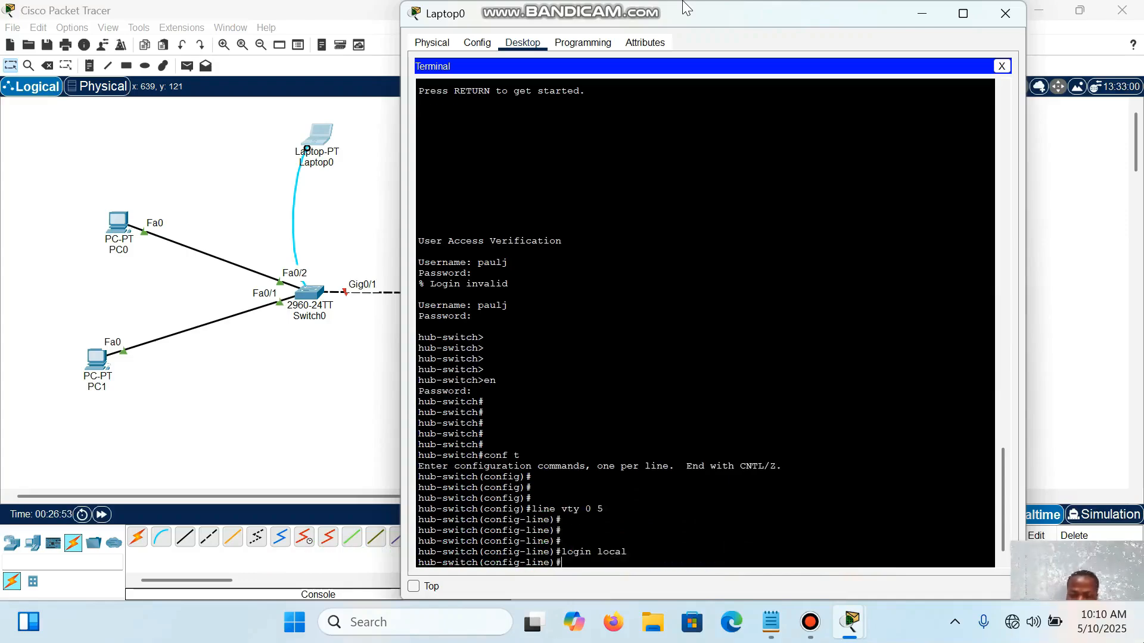
{"action": "key", "text": "Return"}
{"action": "key", "text": "Return"}
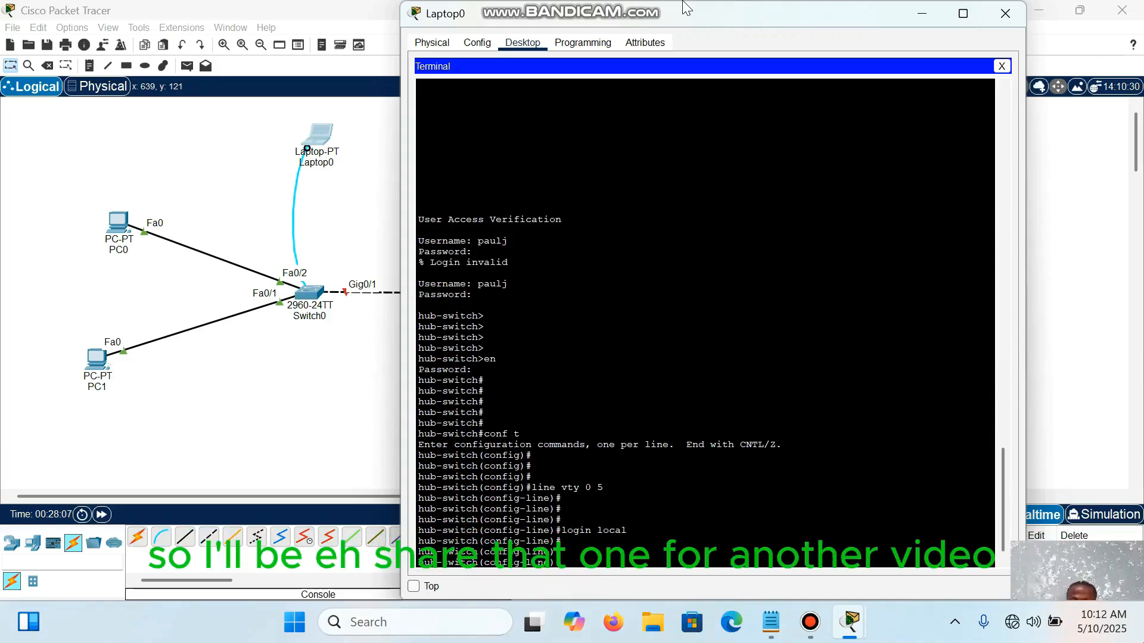
Step: Request help for the transport input command with ? and examine each protocol option offered for the VTY lines
{"action": "type", "text": "tra"}
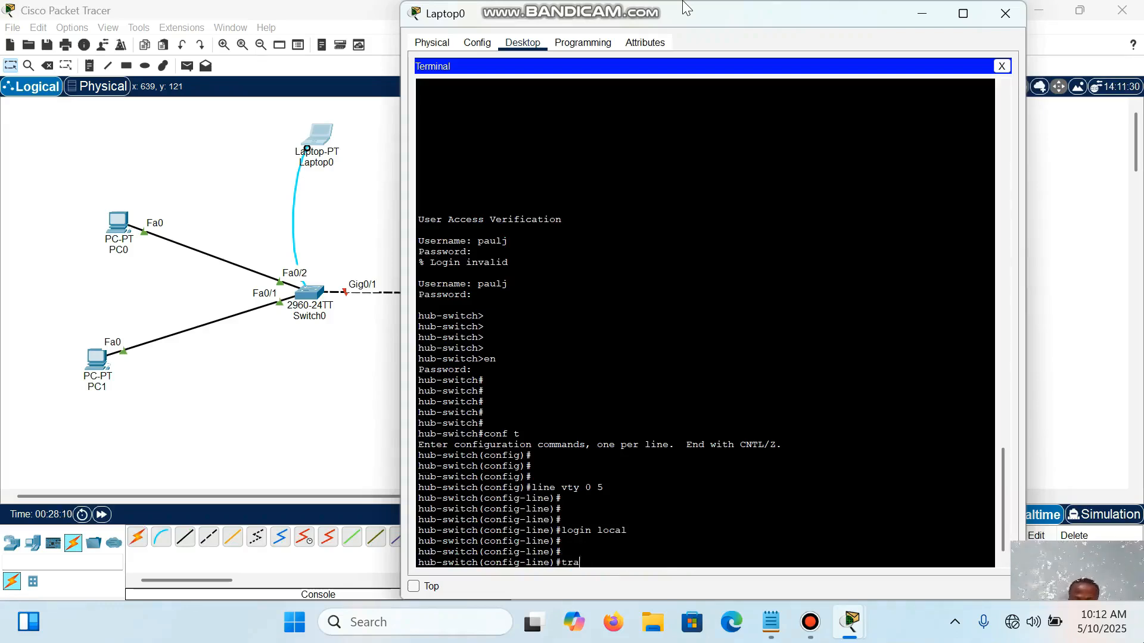
{"action": "type", "text": "nspo"}
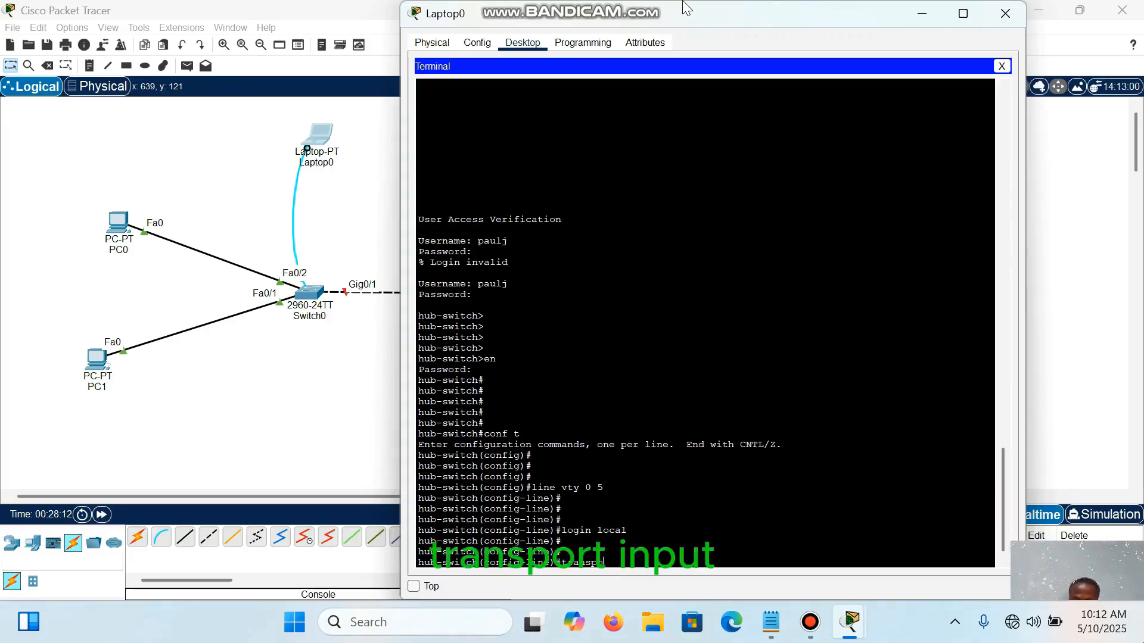
{"action": "type", "text": "rt input "}
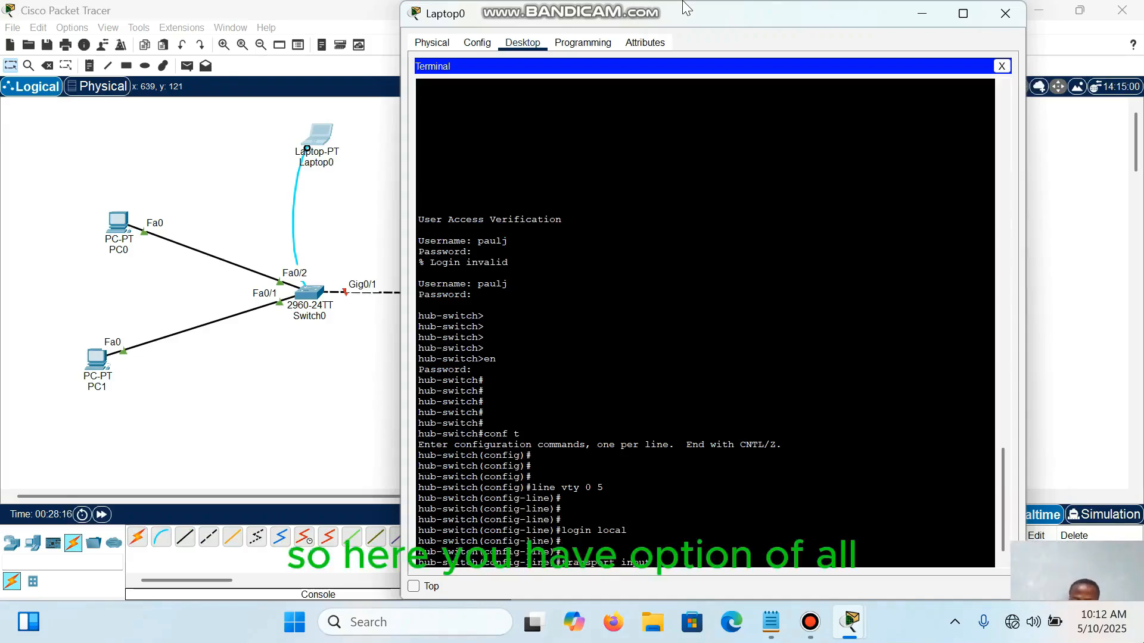
{"action": "type", "text": "?"}
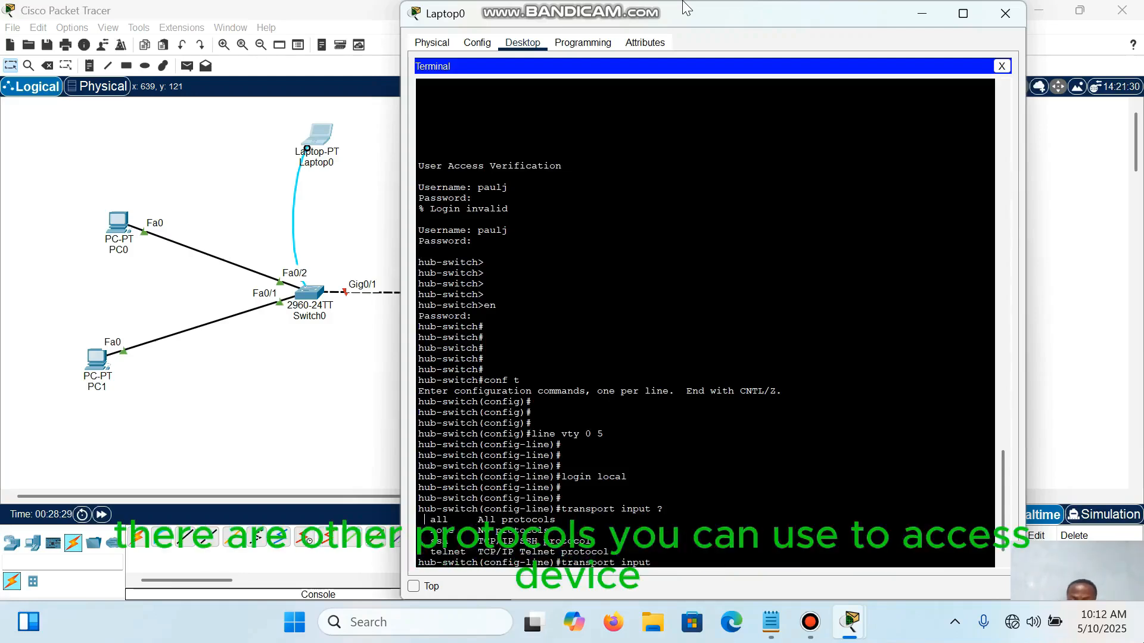
{"action": "left_click_drag", "start_coordinate": [424, 520], "coordinate": [555, 520]}
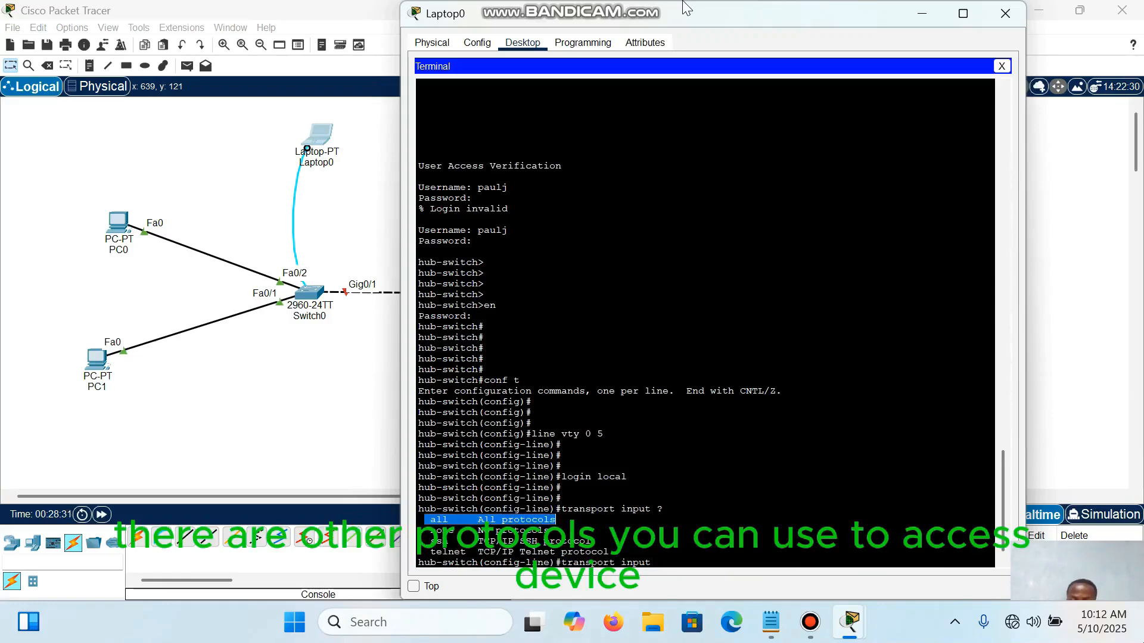
{"action": "left_click_drag", "start_coordinate": [431, 531], "coordinate": [549, 530]}
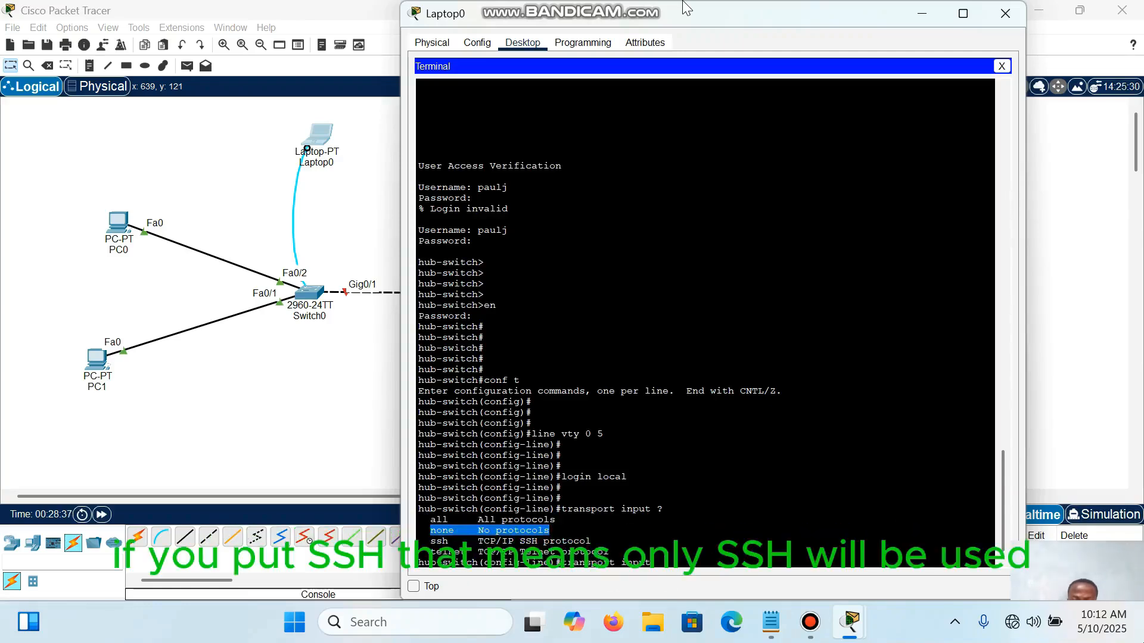
{"action": "left_click_drag", "start_coordinate": [419, 541], "coordinate": [592, 541]}
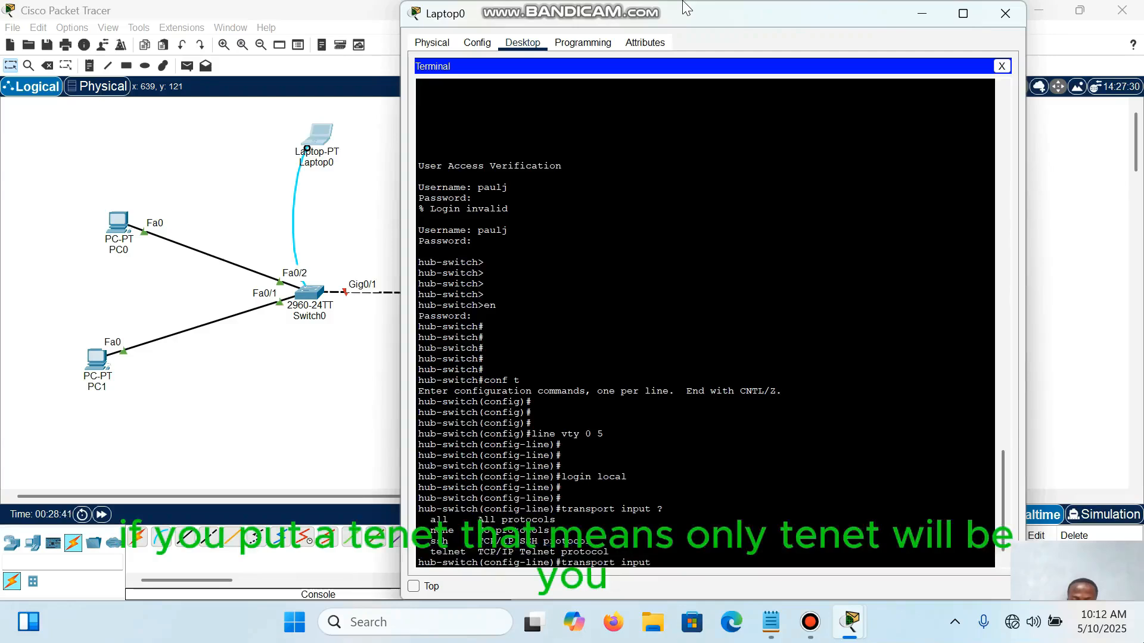
{"action": "left_click_drag", "start_coordinate": [430, 552], "coordinate": [608, 551]}
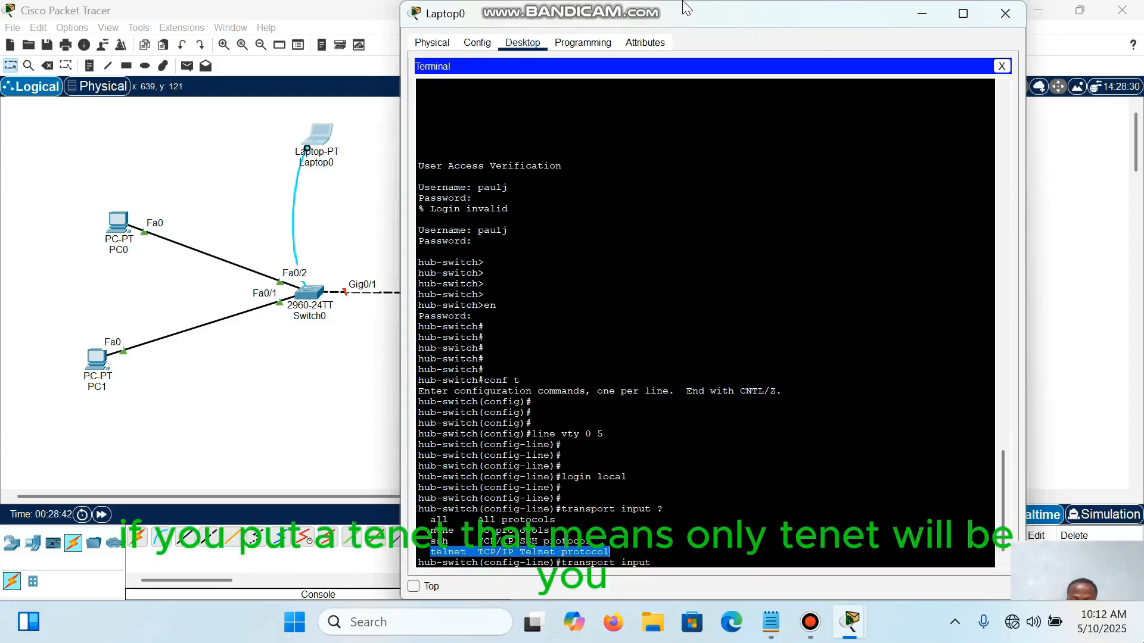
{"action": "left_click", "coordinate": [608, 551]}
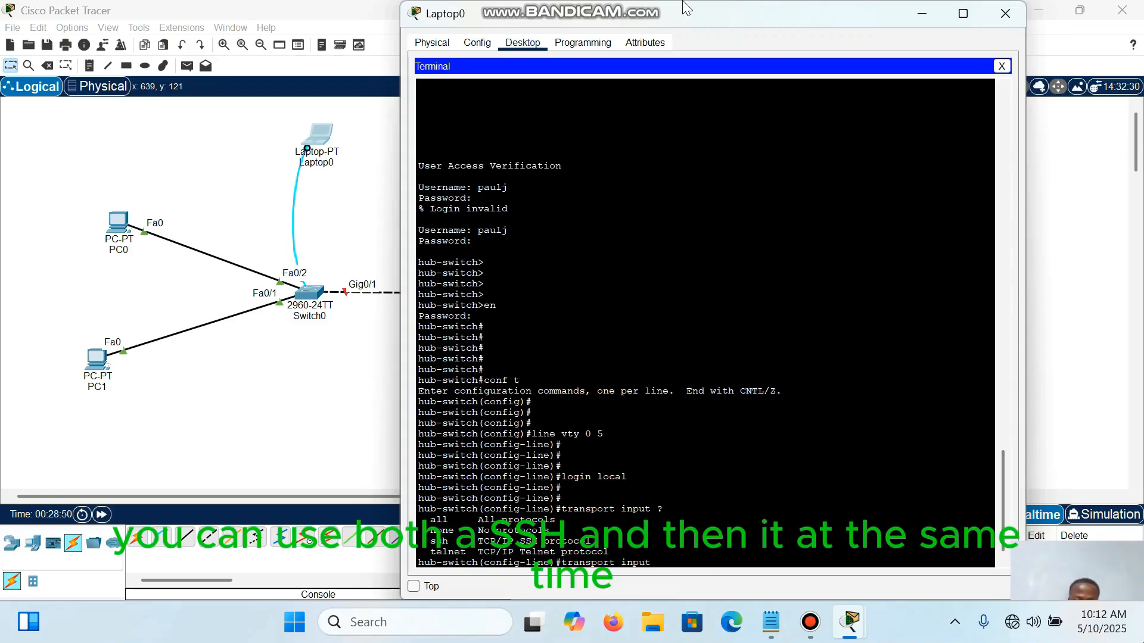
Step: Try to combine ssh and telnet in the transport input command, using ? to check for further options
{"action": "type", "text": "ssh telnet"}
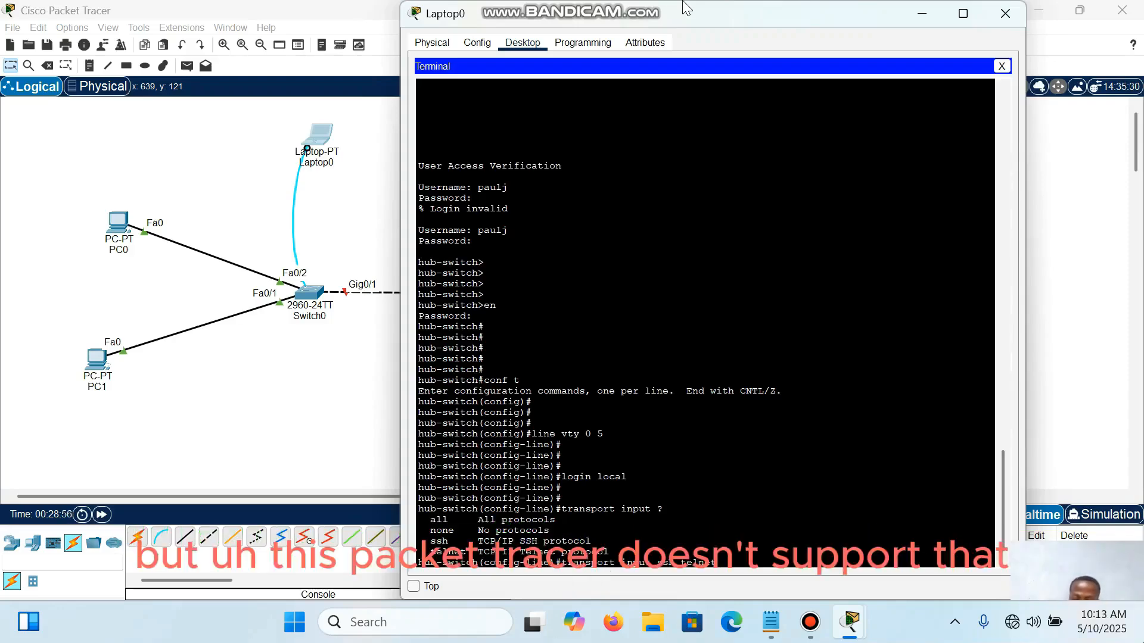
{"action": "type", "text": " ?"}
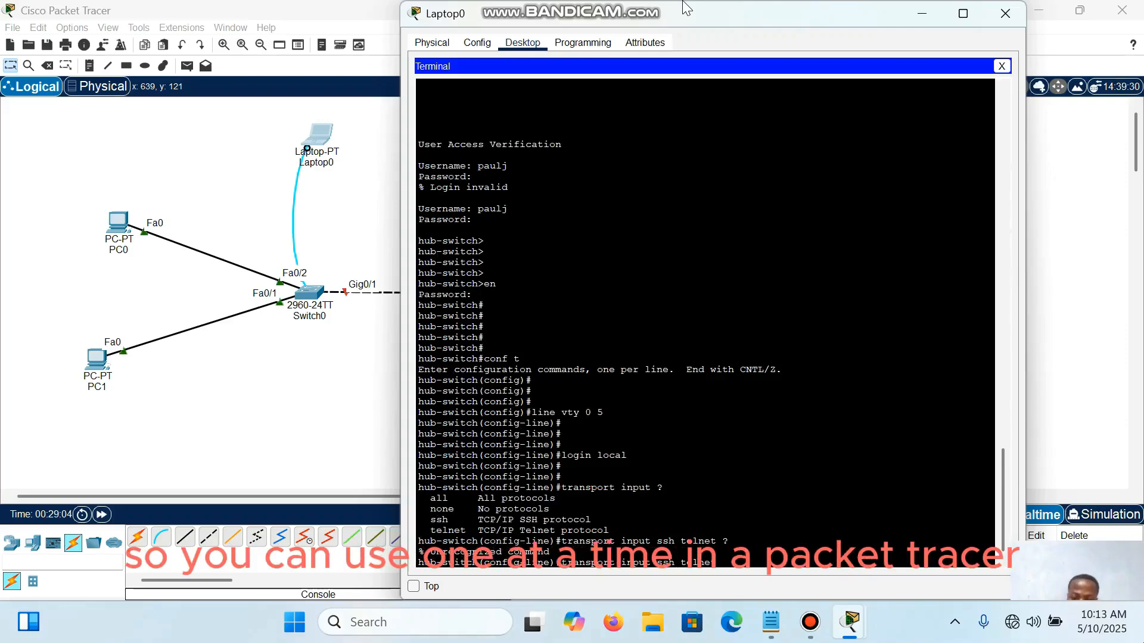
{"action": "key", "text": "BackSpace"}
{"action": "key", "text": "BackSpace"}
{"action": "key", "text": "BackSpace"}
{"action": "key", "text": "BackSpace"}
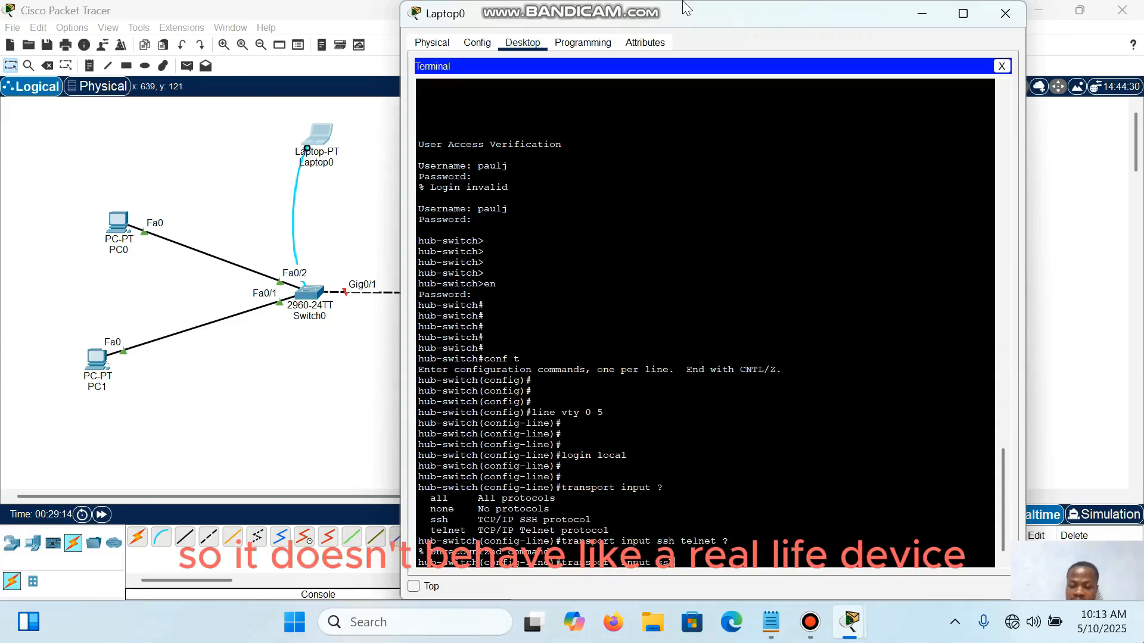
{"action": "type", "text": "h"}
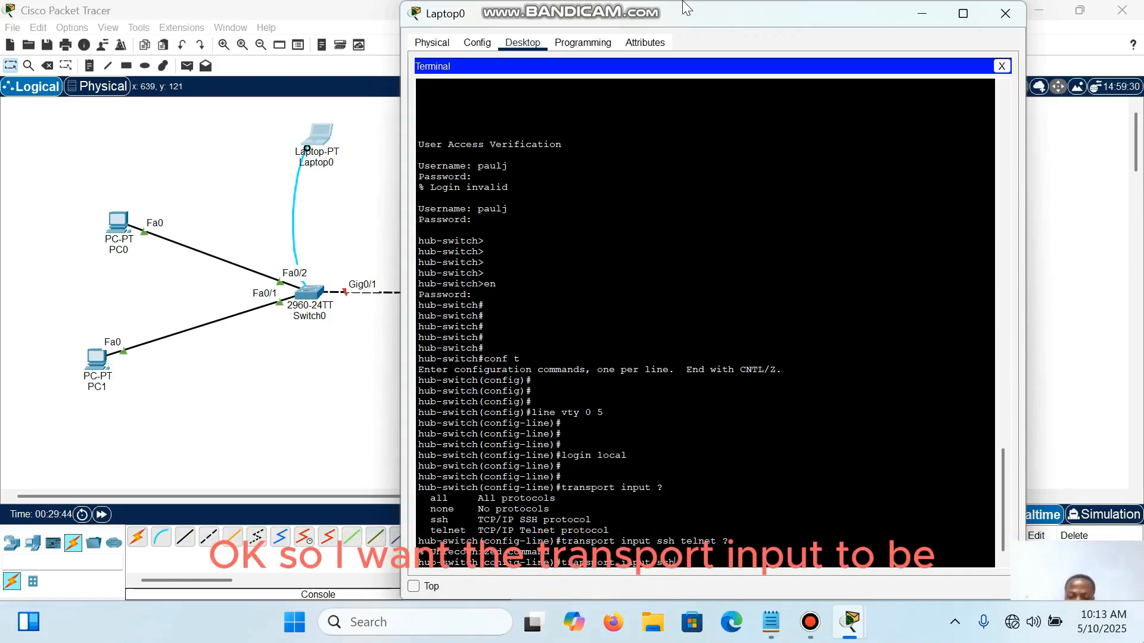
Step: Restrict remote access on the VTY lines to Telnet with transport input telnet
{"action": "key", "text": "BackSpace"}
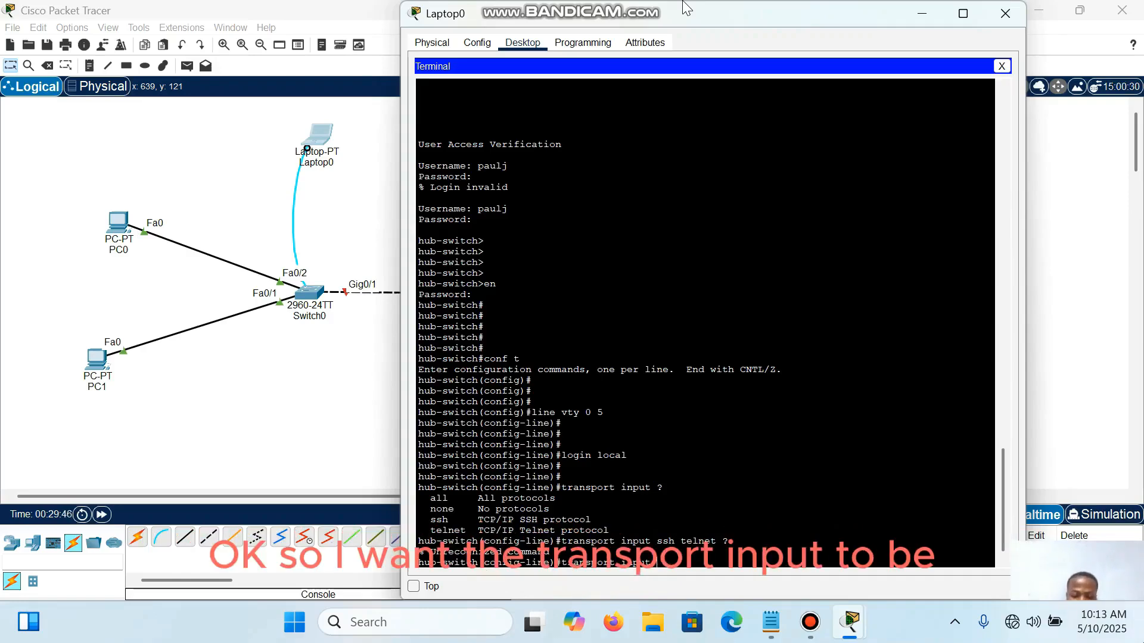
{"action": "type", "text": "telnet"}
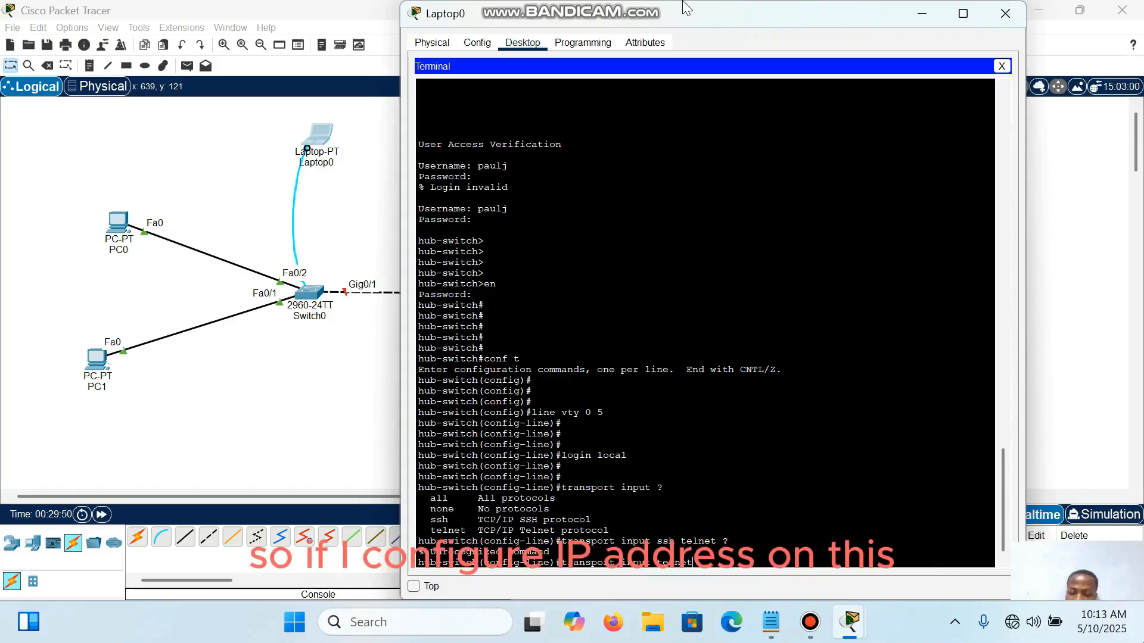
{"action": "key", "text": "Return"}
{"action": "key", "text": "Return"}
{"action": "key", "text": "Return"}
{"action": "key", "text": "Return"}
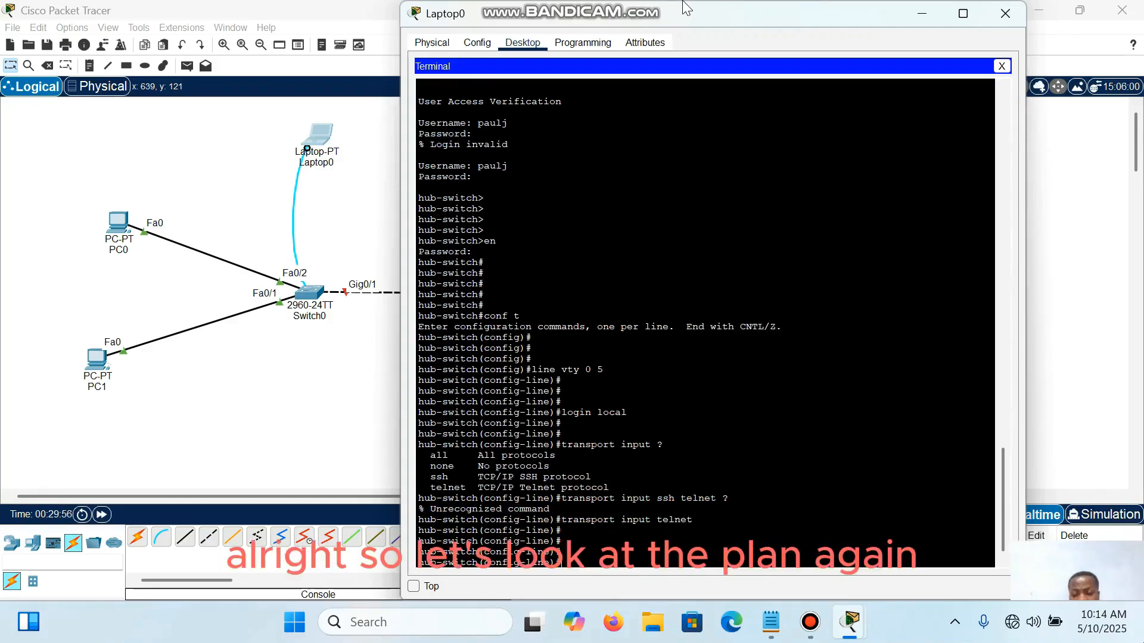
Step: Switch to the Notepad plan and review the console and VTY security item and the basic port configurations item
{"action": "key", "text": "alt+Tab"}
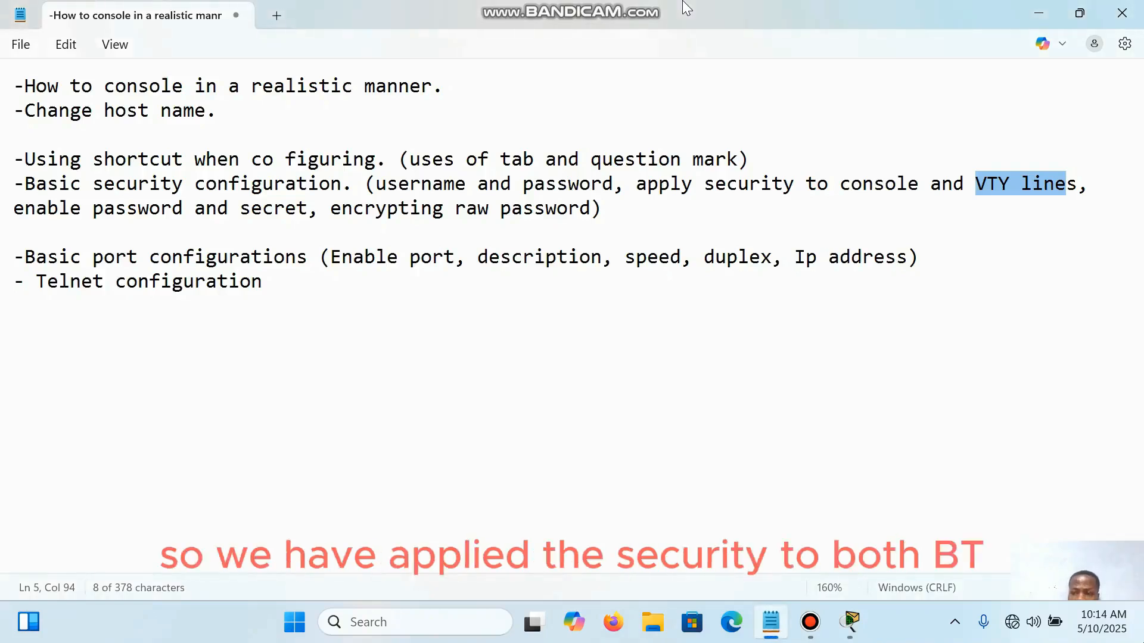
{"action": "left_click", "coordinate": [998, 184]}
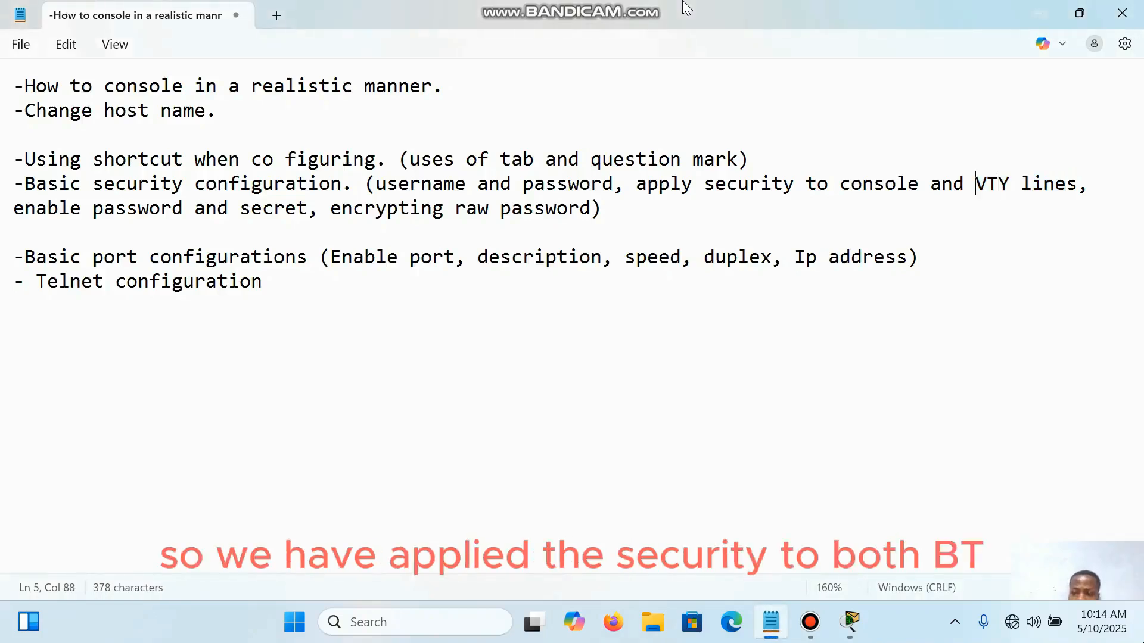
{"action": "left_click_drag", "start_coordinate": [975, 184], "coordinate": [1078, 184]}
{"action": "left_click_drag", "start_coordinate": [840, 184], "coordinate": [119, 232]}
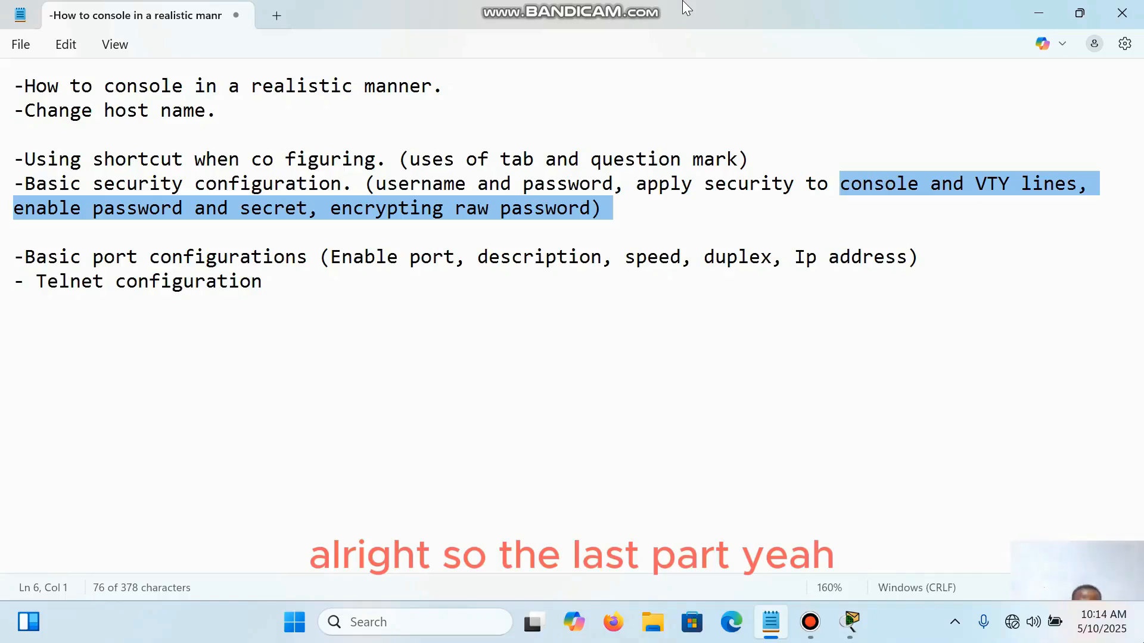
{"action": "left_click_drag", "start_coordinate": [25, 257], "coordinate": [15, 281]}
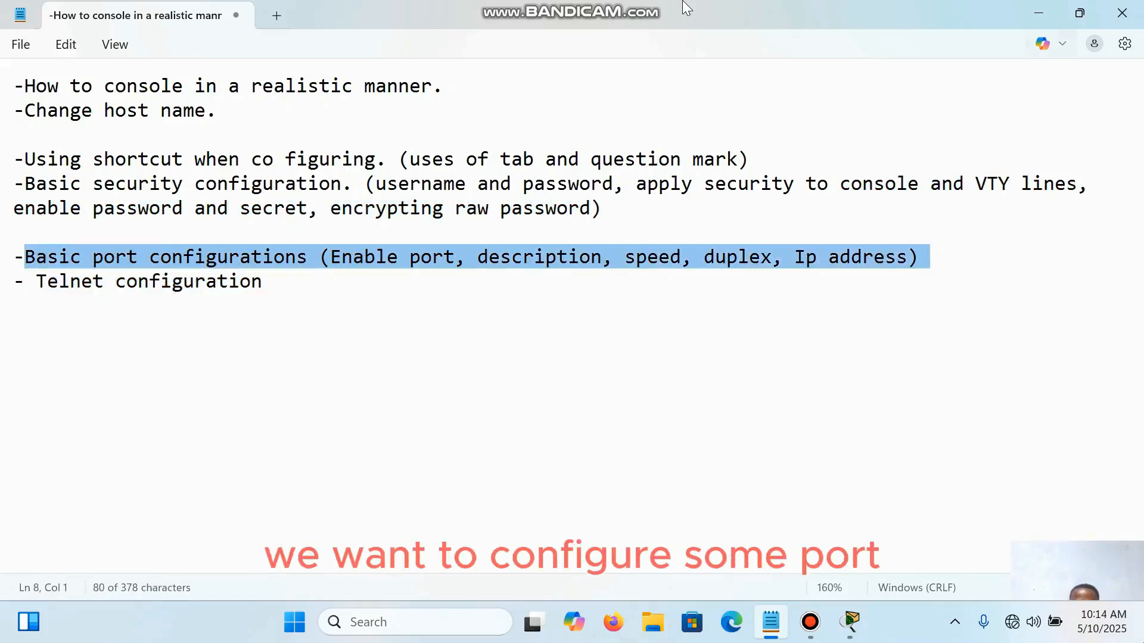
Step: Switch to the Packet Tracer topology, check which switch port connects to the router, and return to the Laptop0 terminal
{"action": "mouse_move", "coordinate": [850, 622]}
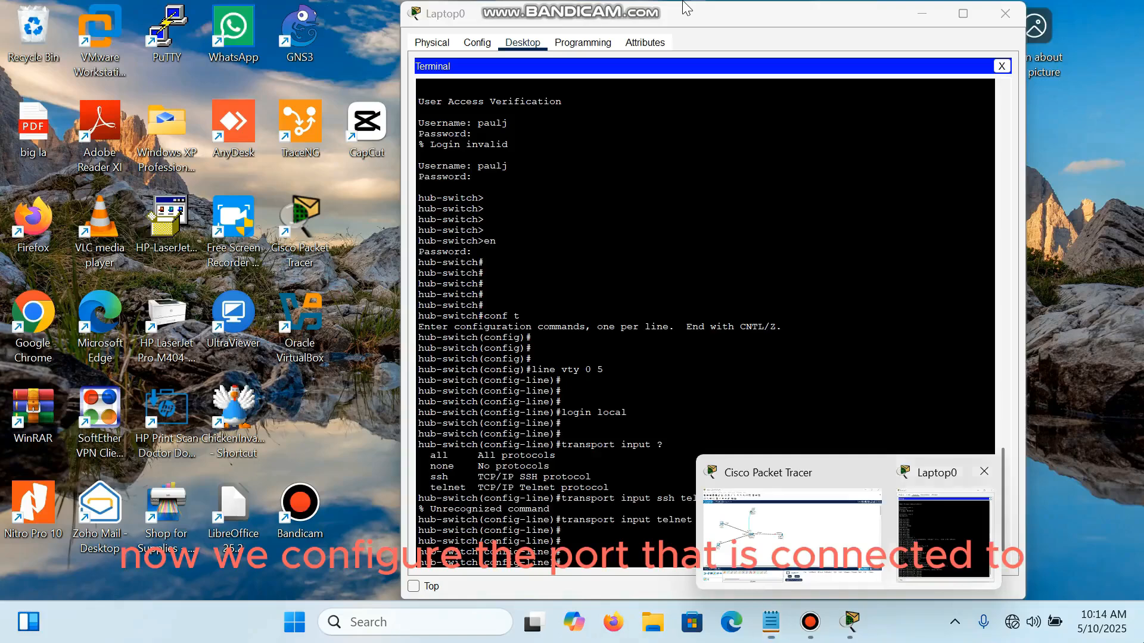
{"action": "left_click", "coordinate": [944, 533]}
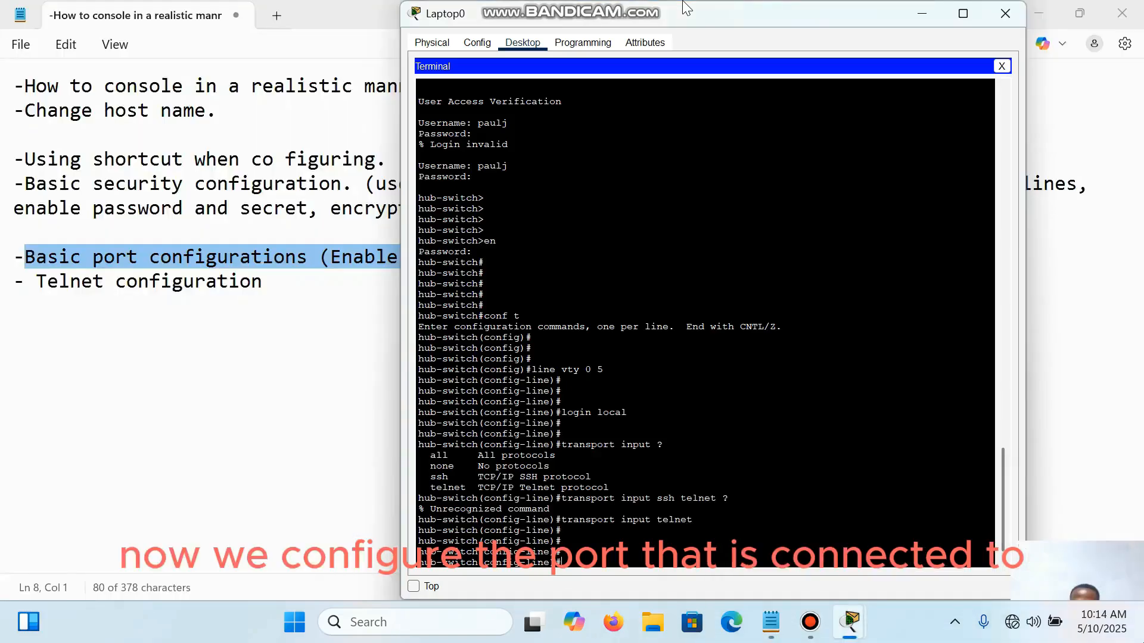
{"action": "mouse_move", "coordinate": [850, 622]}
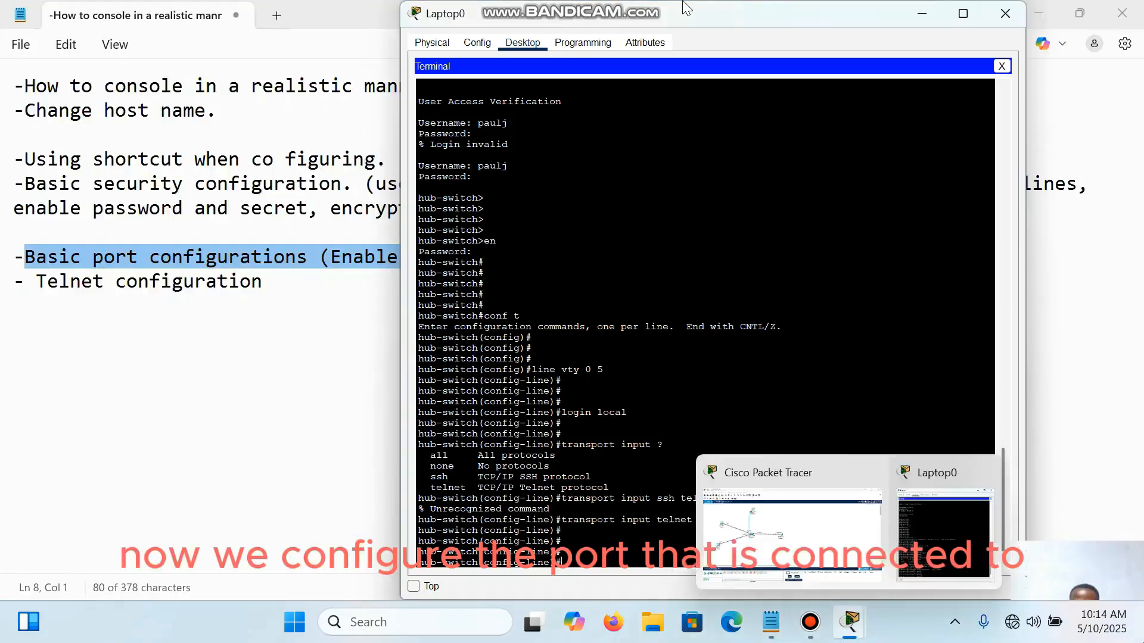
{"action": "left_click", "coordinate": [792, 534]}
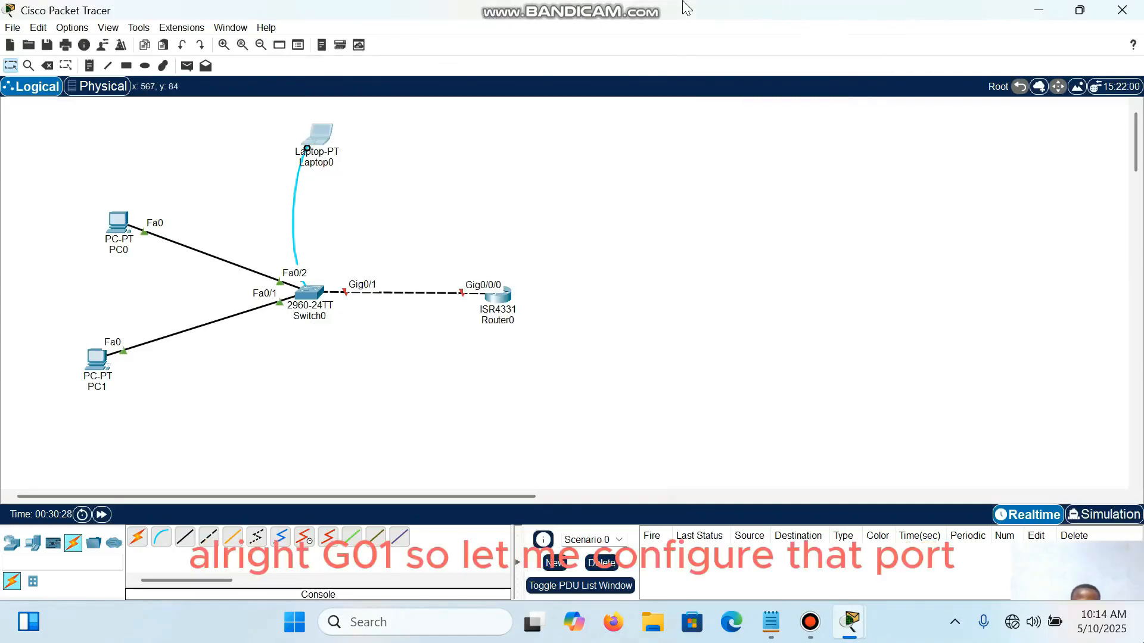
{"action": "key", "text": "alt+Tab"}
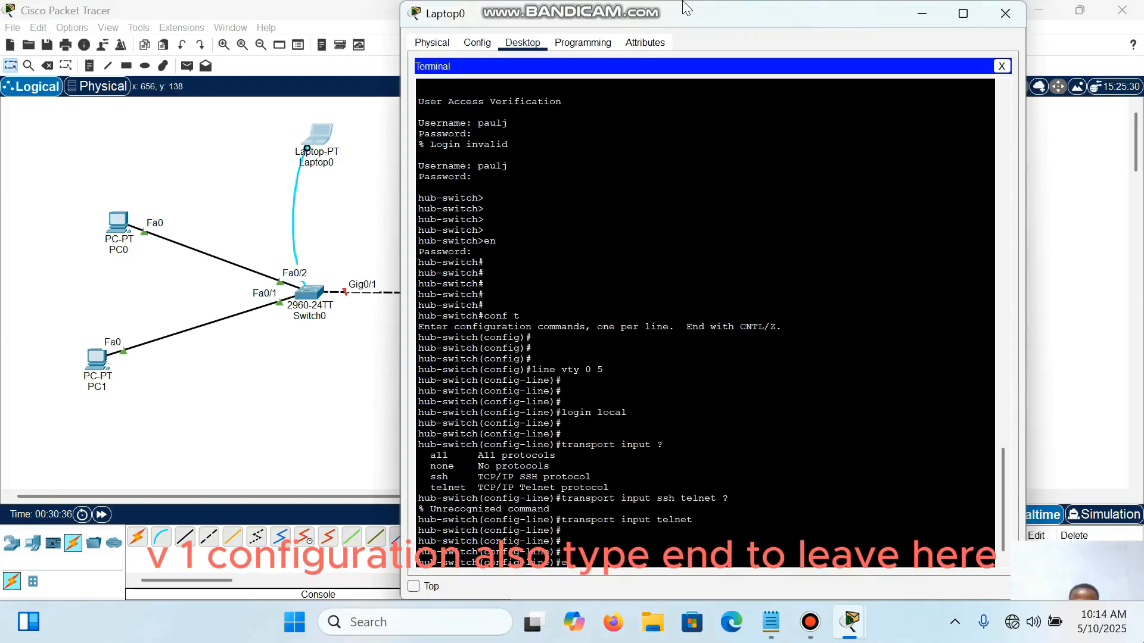
Step: Leave the VTY line configuration with end, and re-enter global configuration mode with conf t
{"action": "type", "text": "nd"}
{"action": "key", "text": "Return"}
{"action": "key", "text": "Return"}
{"action": "key", "text": "Return"}
{"action": "key", "text": "Return"}
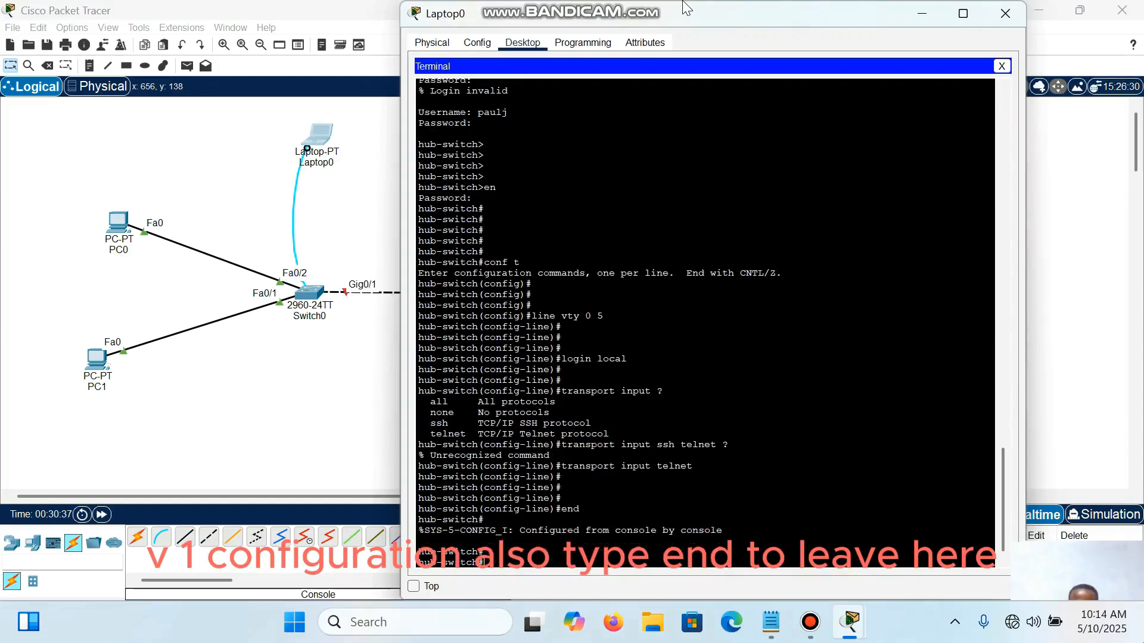
{"action": "type", "text": "e"}
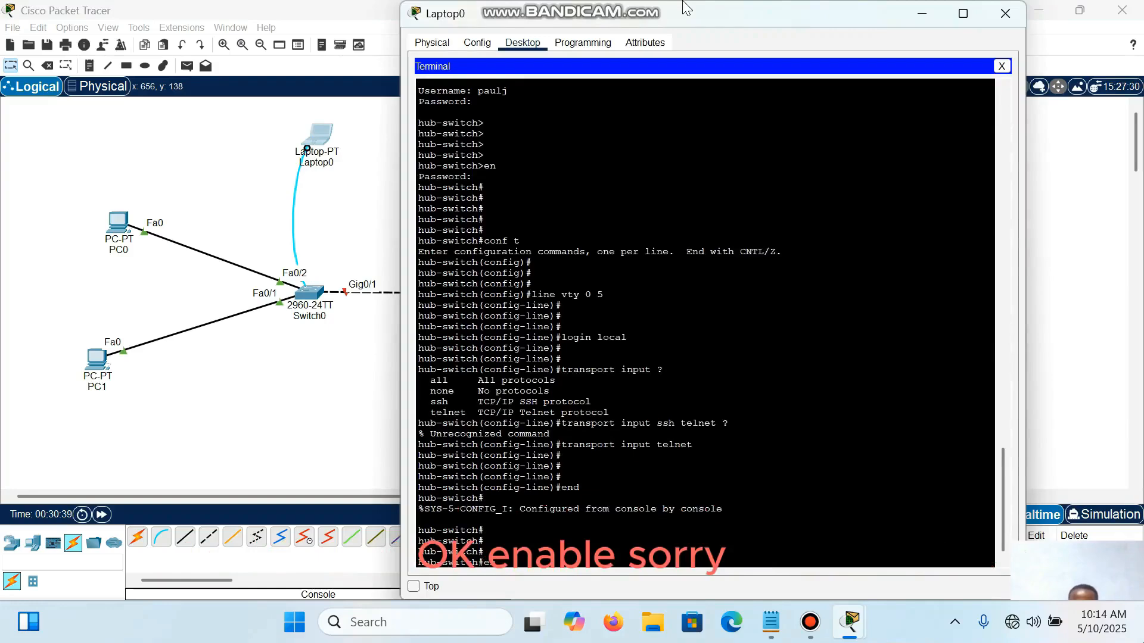
{"action": "key", "text": "BackSpace"}
{"action": "type", "text": "conf"}
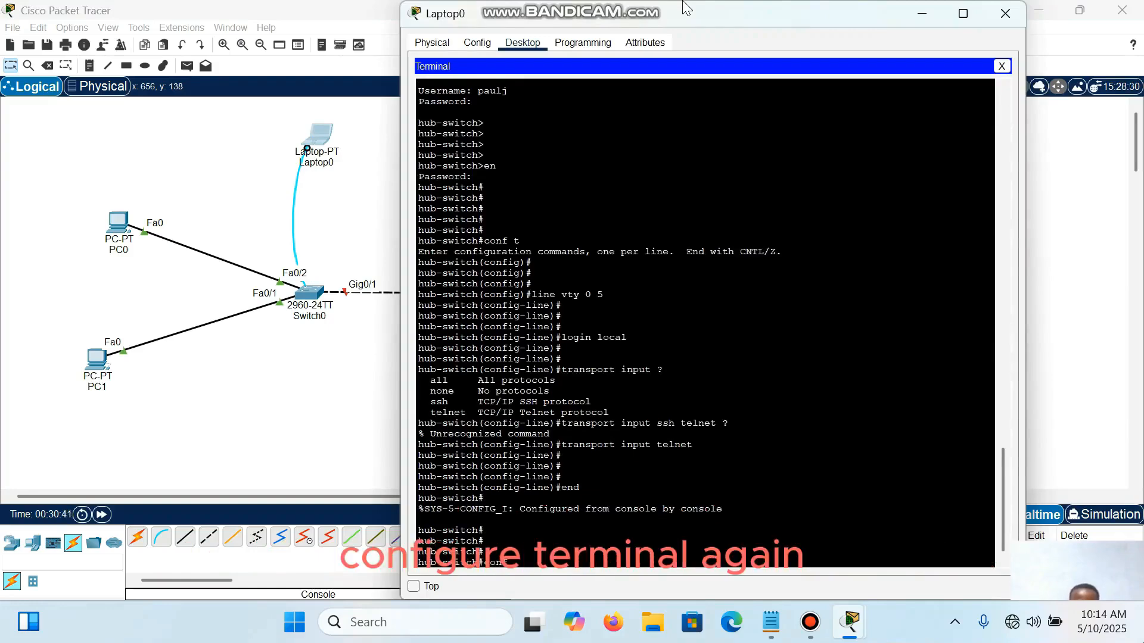
{"action": "type", "text": " t"}
{"action": "key", "text": "Return"}
{"action": "key", "text": "Return"}
{"action": "key", "text": "Return"}
{"action": "key", "text": "Return"}
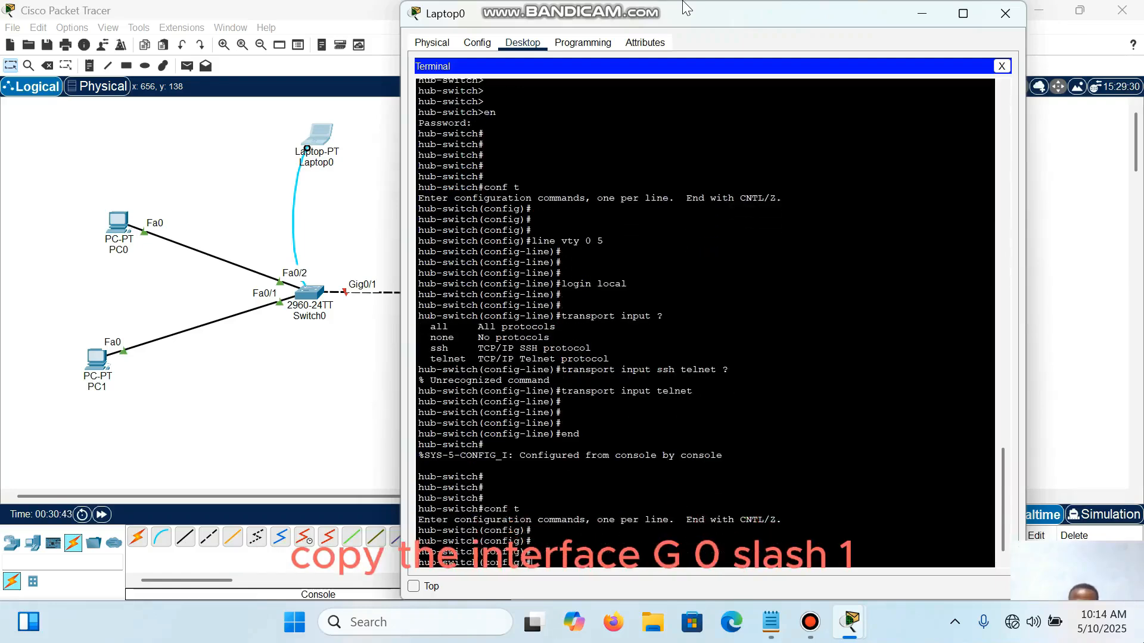
Step: Enter interface configuration mode for the router-facing switch port with interface g0/1
{"action": "type", "text": "interface g0/1"}
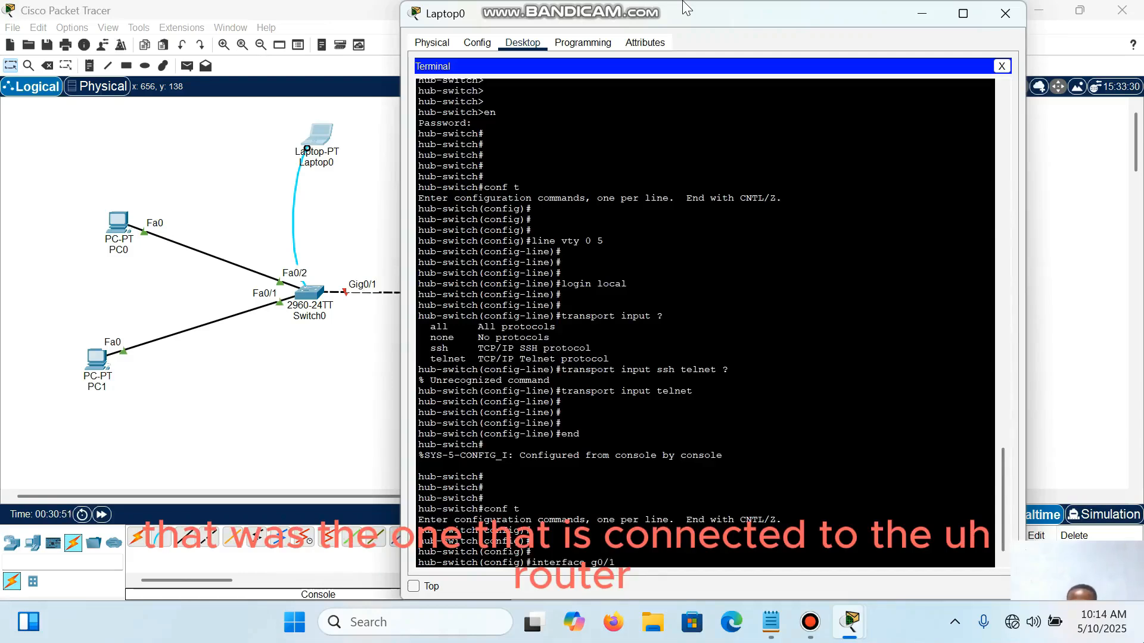
{"action": "key", "text": "Return"}
{"action": "key", "text": "Return"}
{"action": "key", "text": "Return"}
{"action": "key", "text": "Return"}
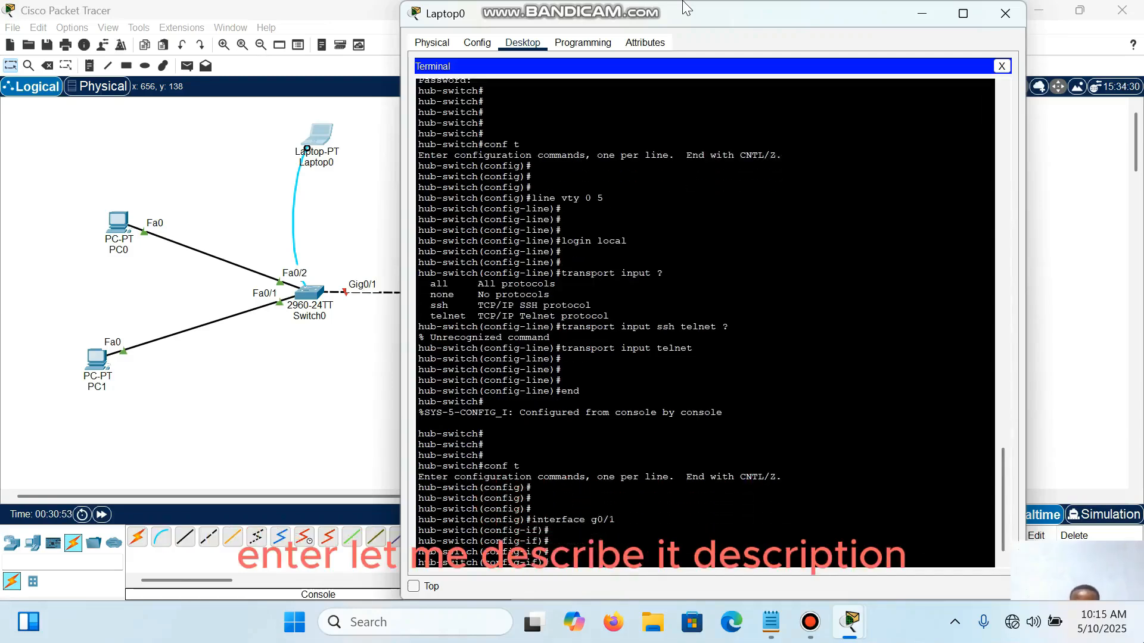
Step: Give the g0/1 interface the description connect-to-hub-router, completing the description command from its abbreviation
{"action": "type", "text": "desc"}
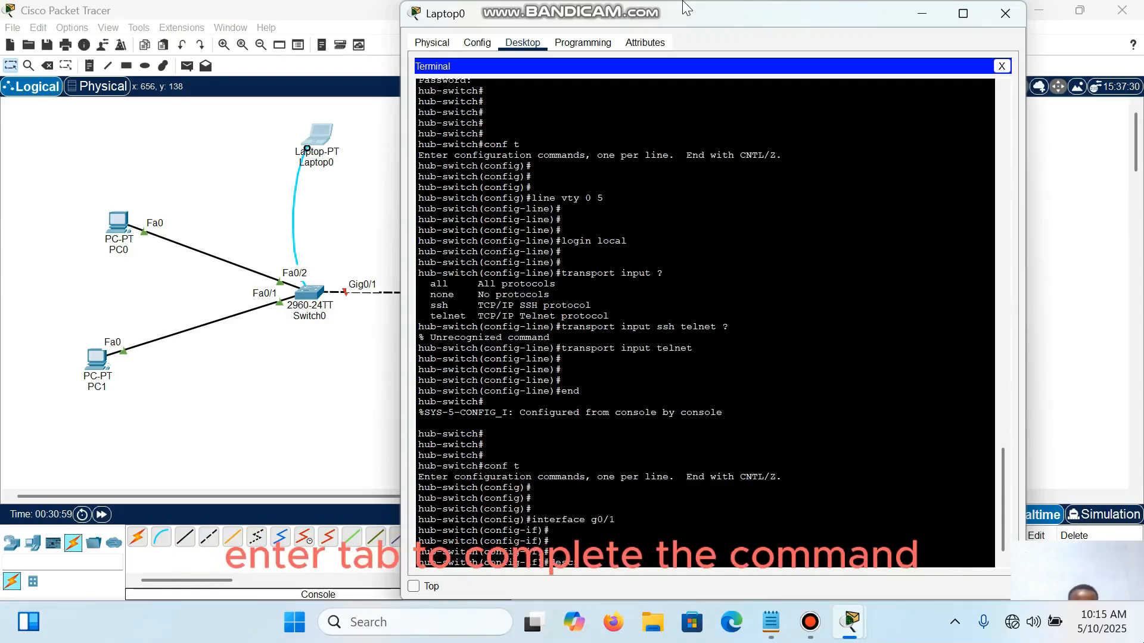
{"action": "key", "text": "Tab"}
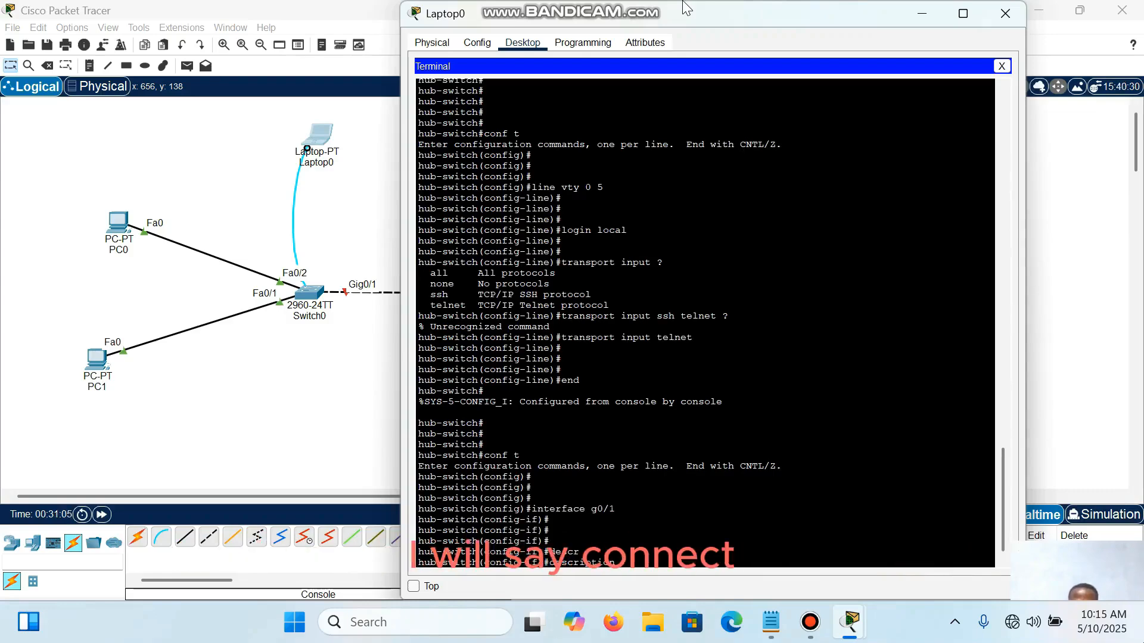
{"action": "type", "text": "connect"}
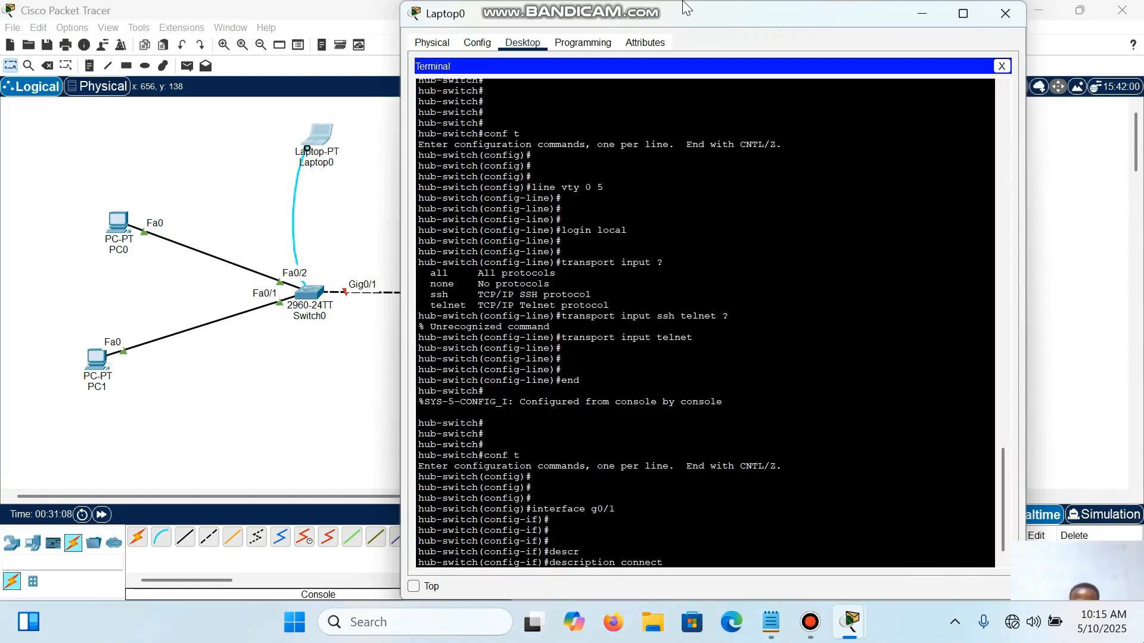
{"action": "type", "text": "-to-"}
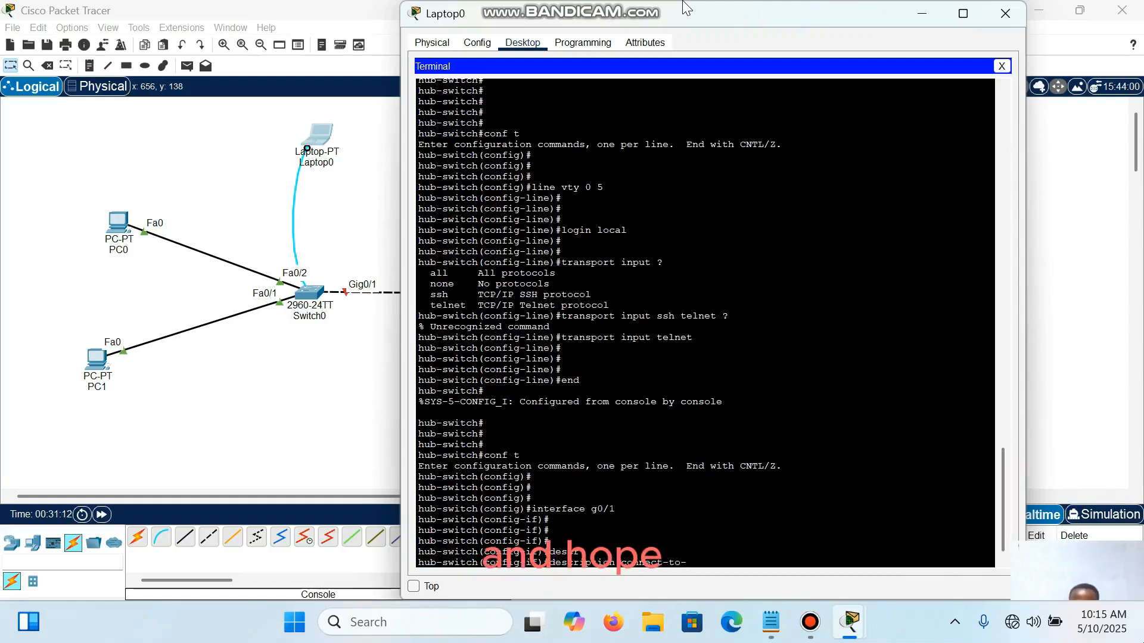
{"action": "type", "text": "hub"}
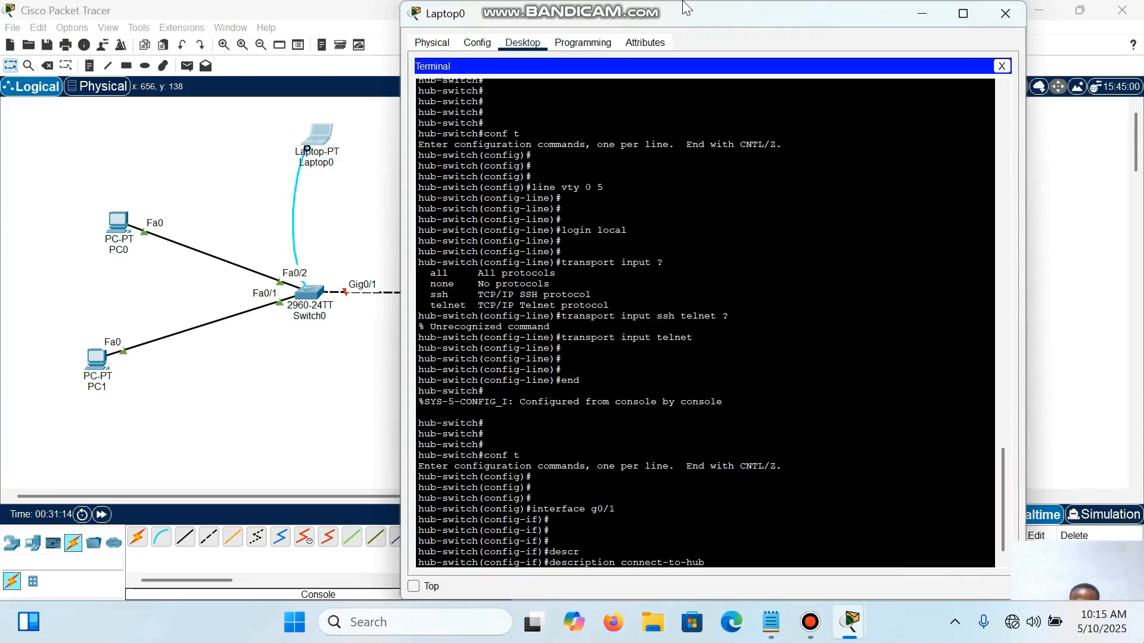
{"action": "type", "text": "-ro"}
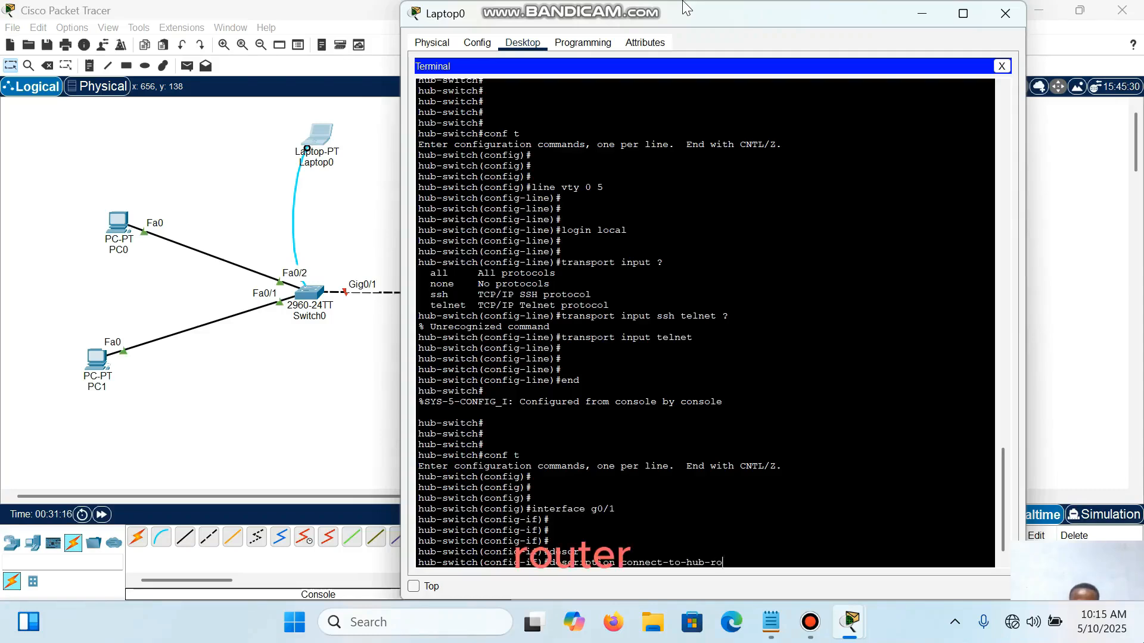
{"action": "type", "text": "uter"}
{"action": "key", "text": "Return"}
{"action": "key", "text": "Return"}
{"action": "key", "text": "Return"}
{"action": "key", "text": "Return"}
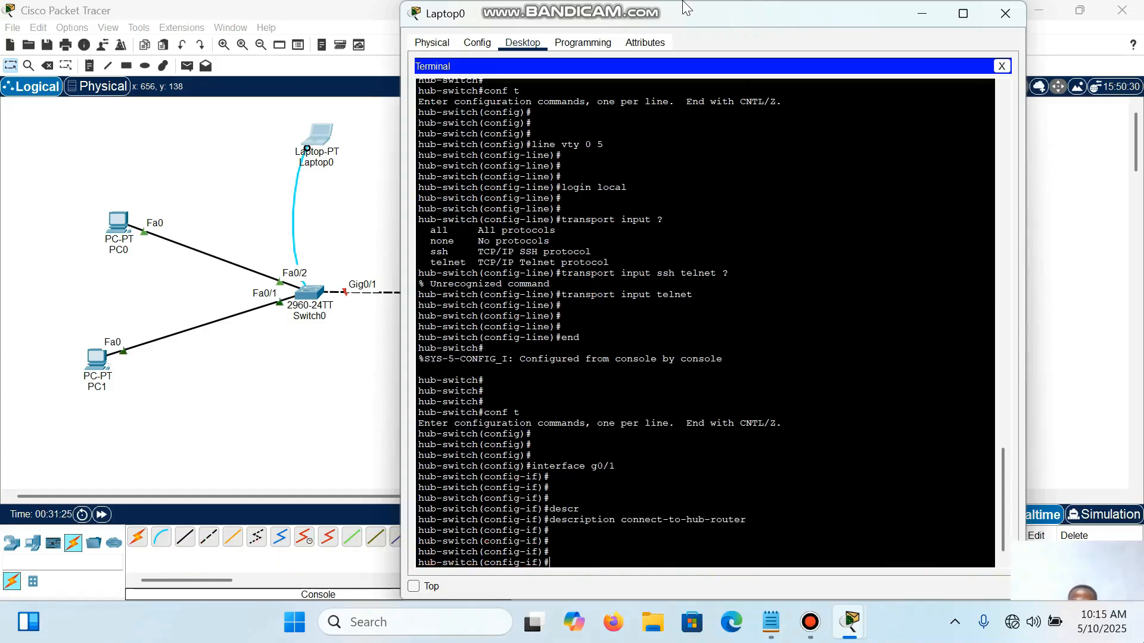
{"action": "key", "text": "Return"}
{"action": "key", "text": "Return"}
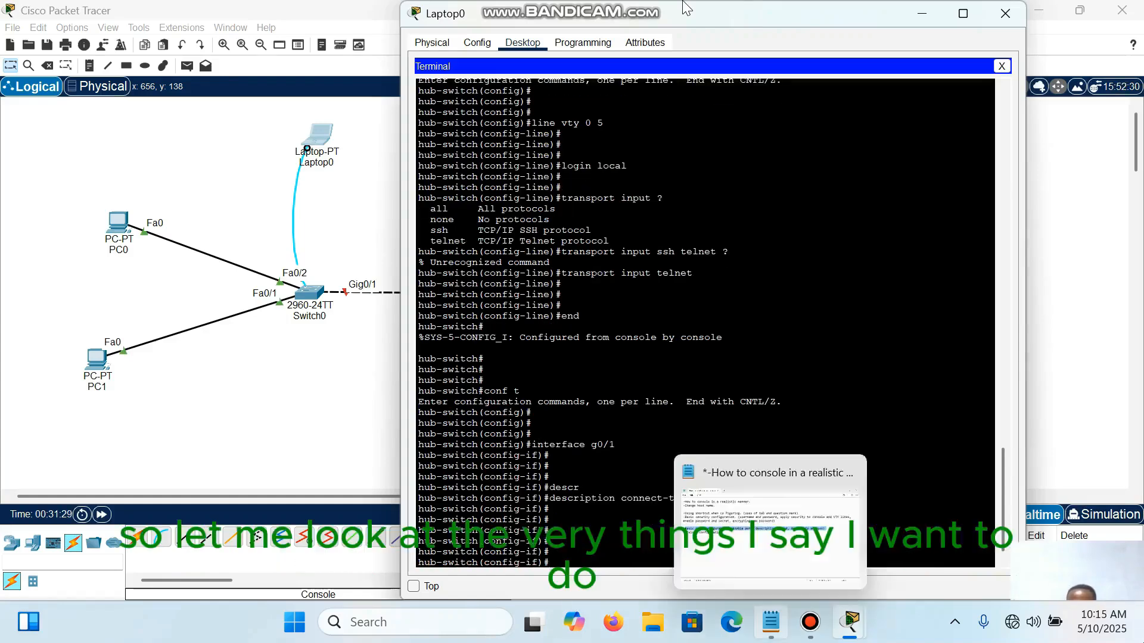
Step: Switch to the Notepad plan, highlight the Ip address entry under basic port configurations, and return to the Packet Tracer terminal
{"action": "key", "text": "alt+Tab"}
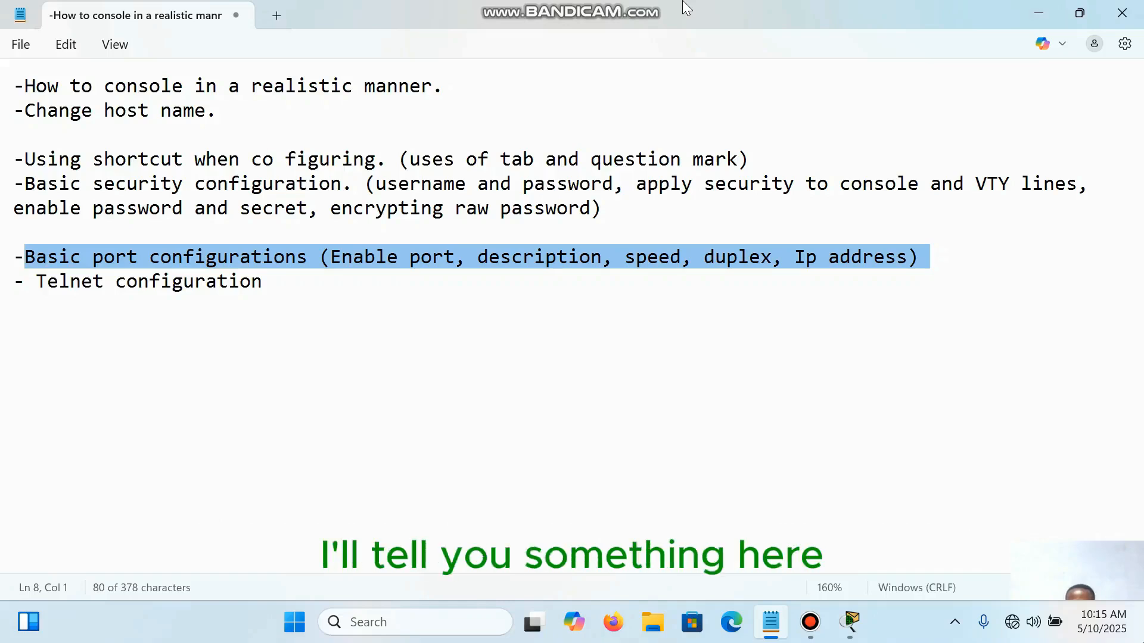
{"action": "left_click", "coordinate": [794, 257]}
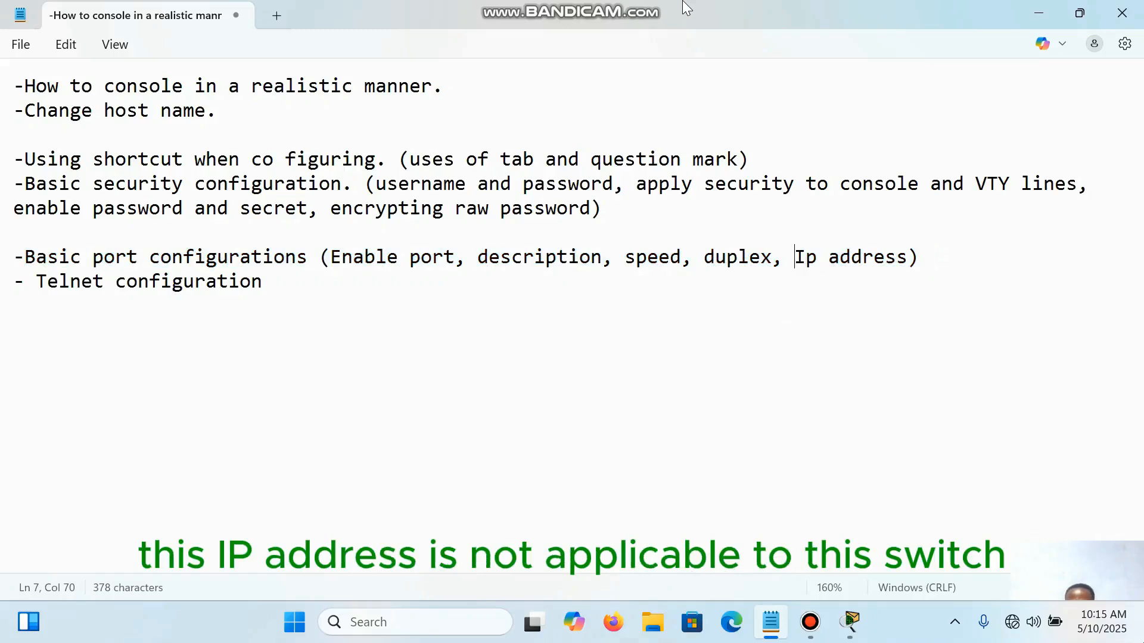
{"action": "key", "text": "shift+Down"}
{"action": "key", "text": "shift+Up"}
{"action": "key", "text": "shift+Right"}
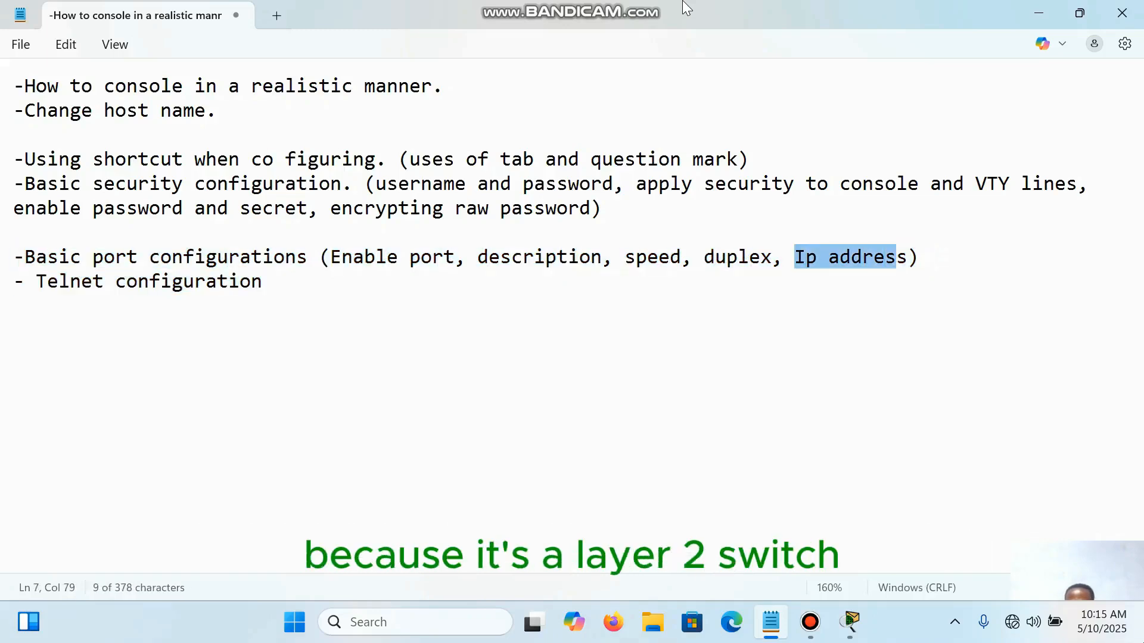
{"action": "key", "text": "alt+Tab"}
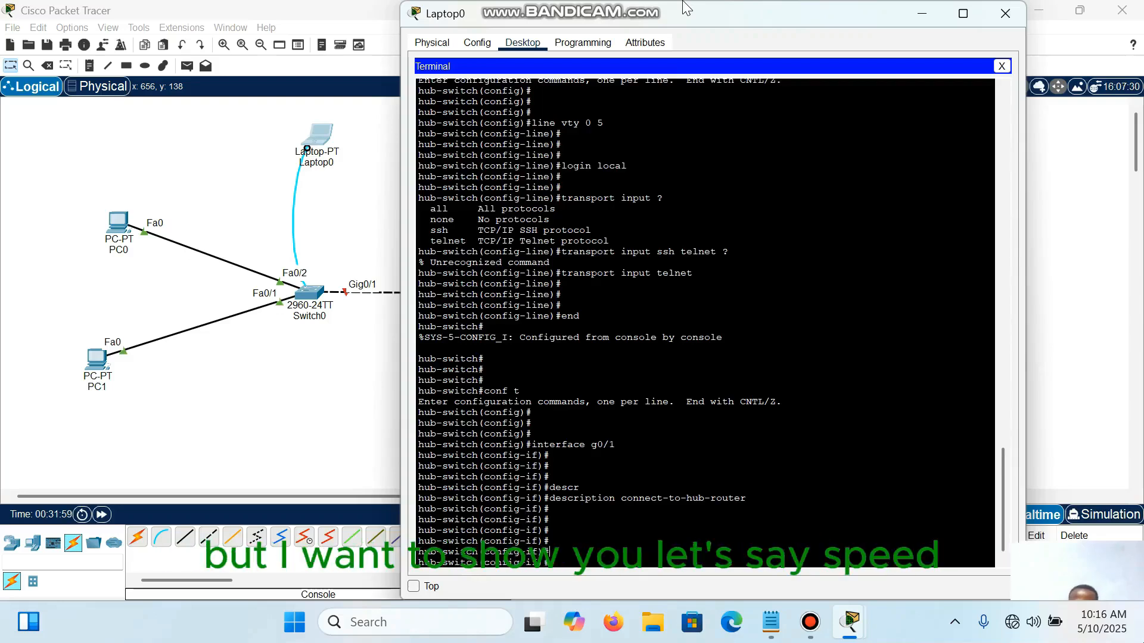
Step: List the speed options for interface g0/1 with speed ? and set the port speed to auto
{"action": "key", "text": "Return"}
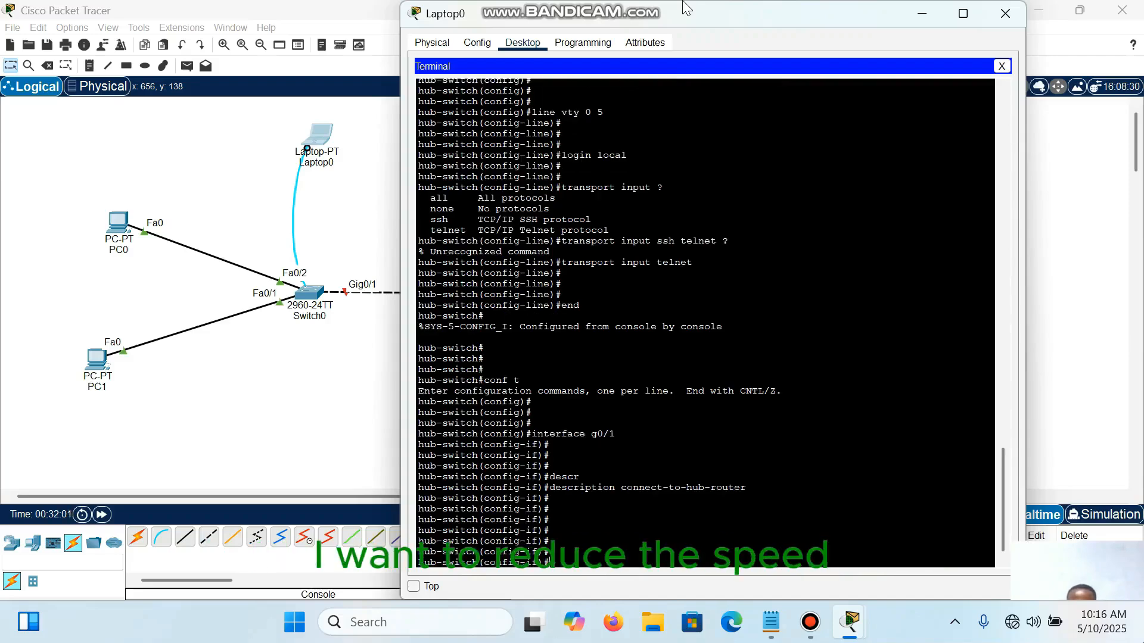
{"action": "type", "text": "s"}
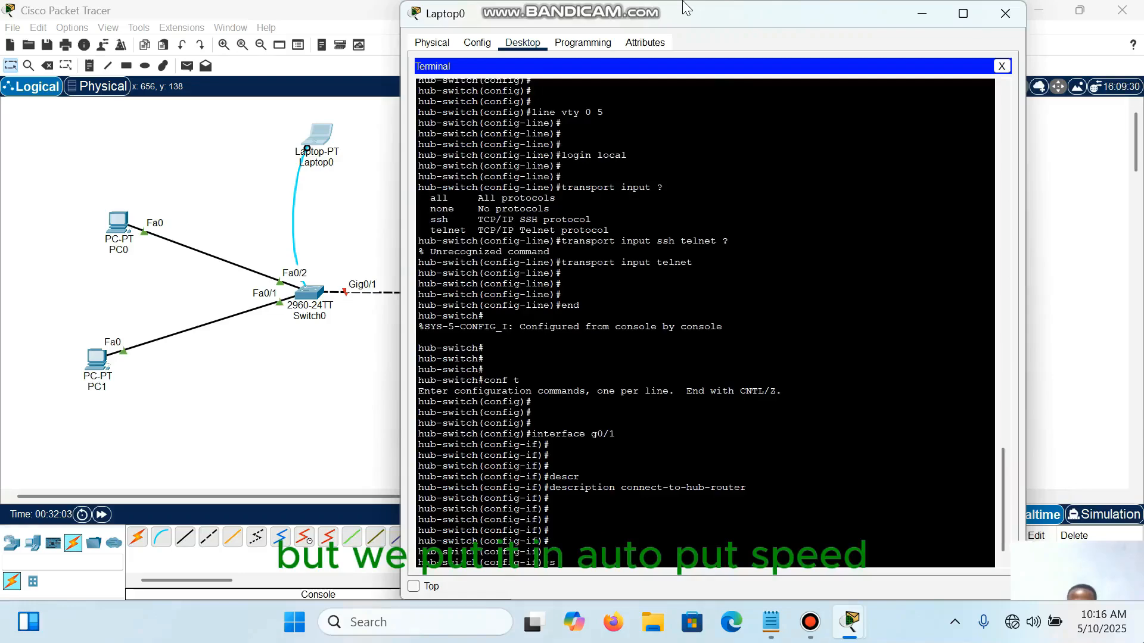
{"action": "type", "text": "peed"}
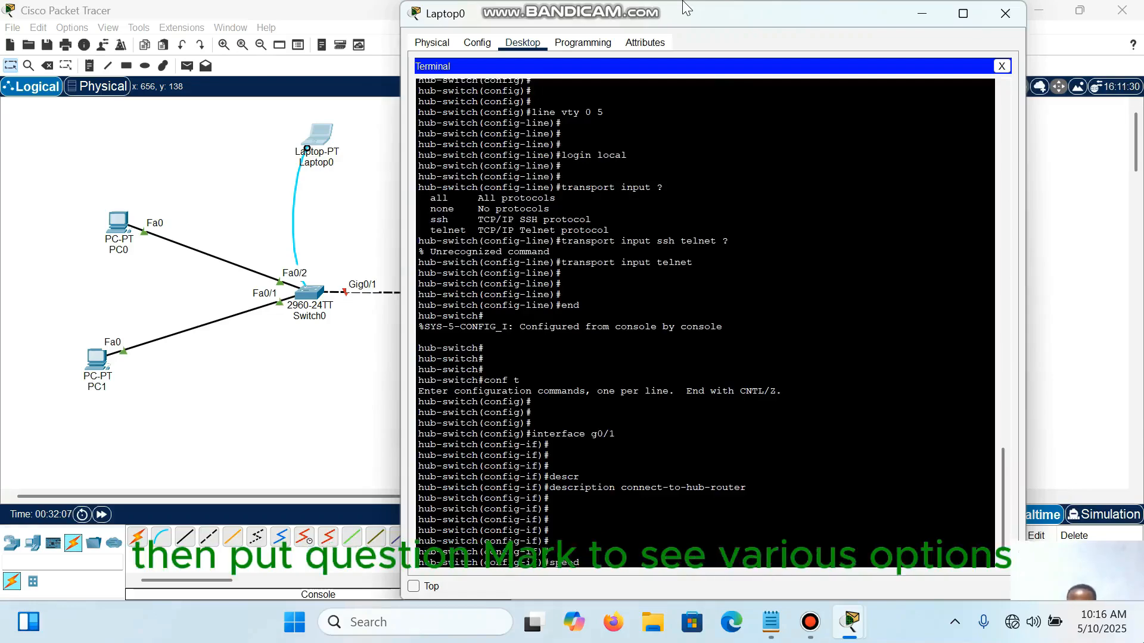
{"action": "type", "text": " ?"}
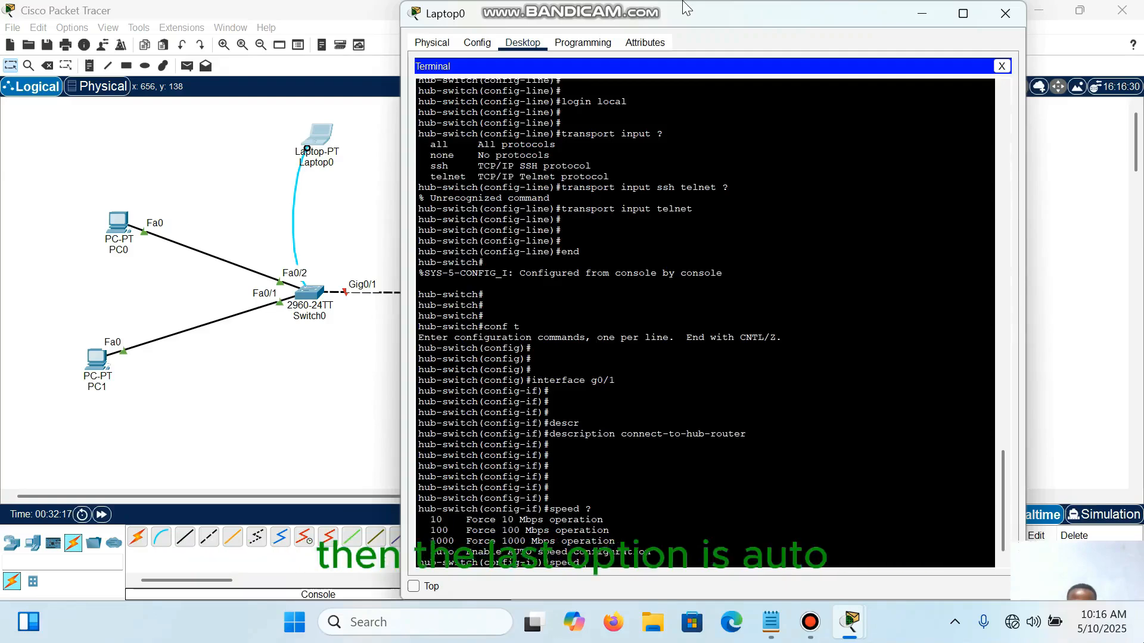
{"action": "left_click_drag", "start_coordinate": [431, 552], "coordinate": [454, 552]}
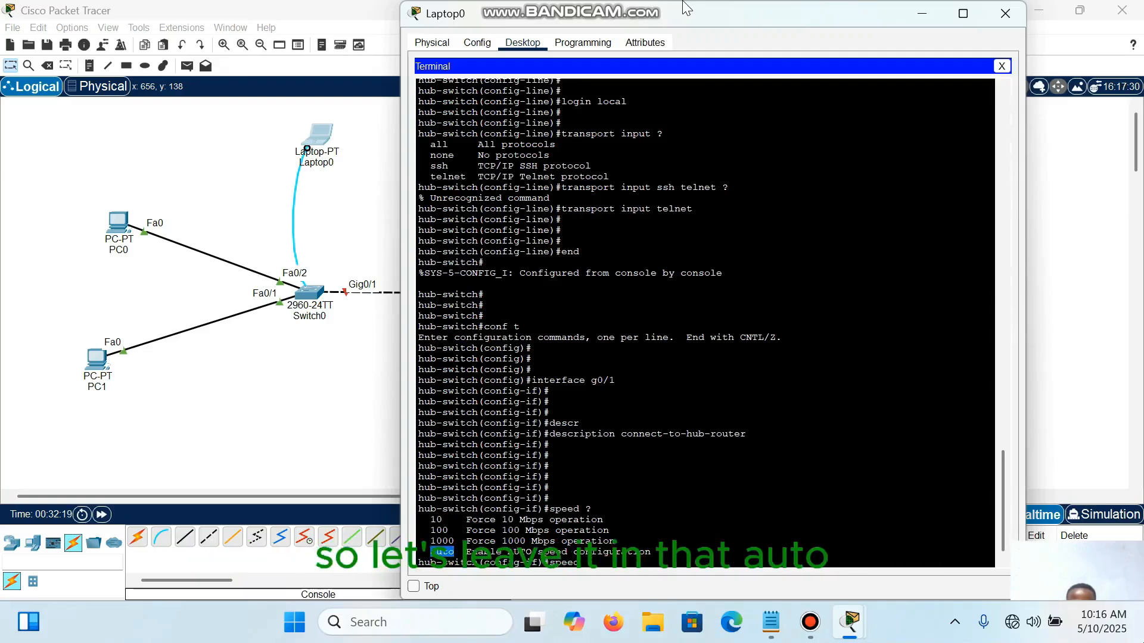
{"action": "left_click", "coordinate": [586, 562]}
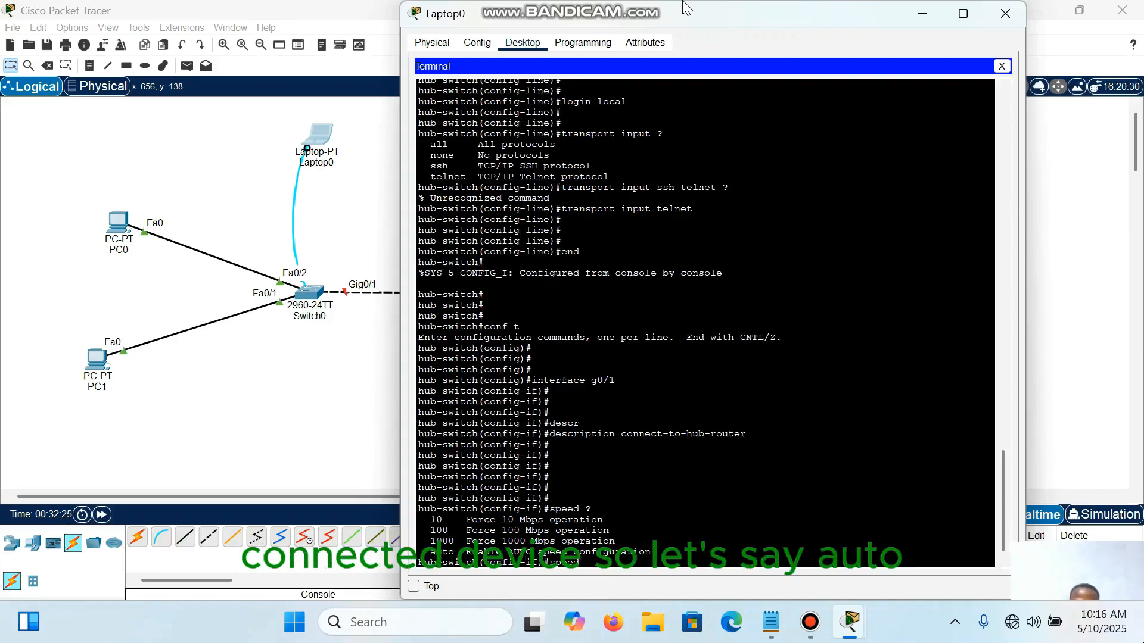
{"action": "type", "text": "auto"}
{"action": "key", "text": "Return"}
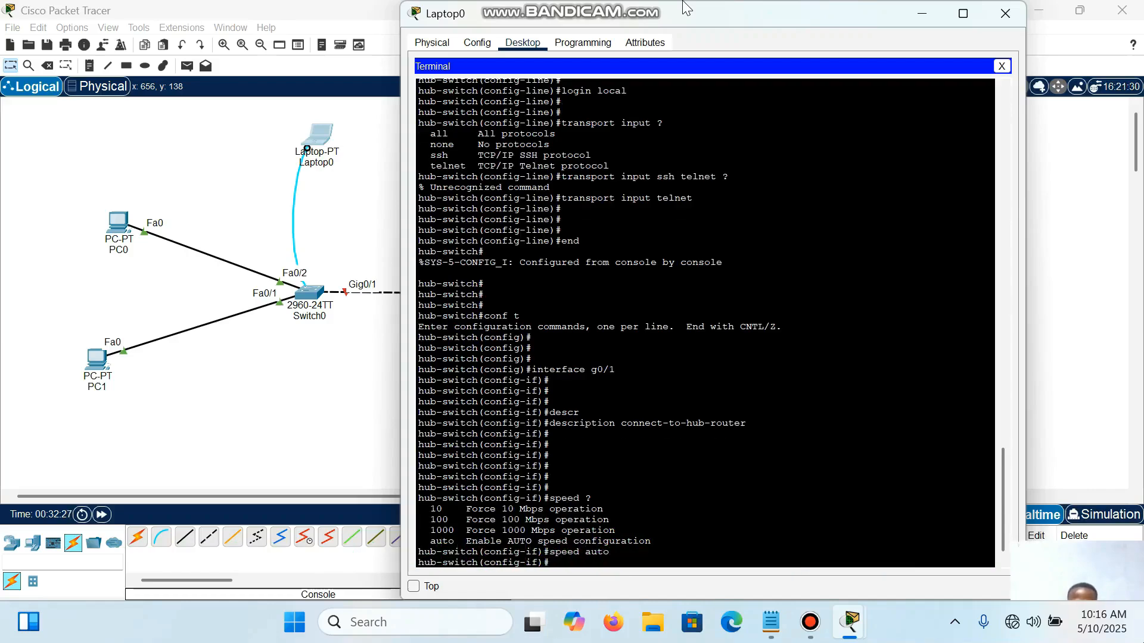
{"action": "key", "text": "Return"}
{"action": "key", "text": "Return"}
Step: Set the duplex mode of interface g0/1 to auto with duplex auto
{"action": "type", "text": "du"}
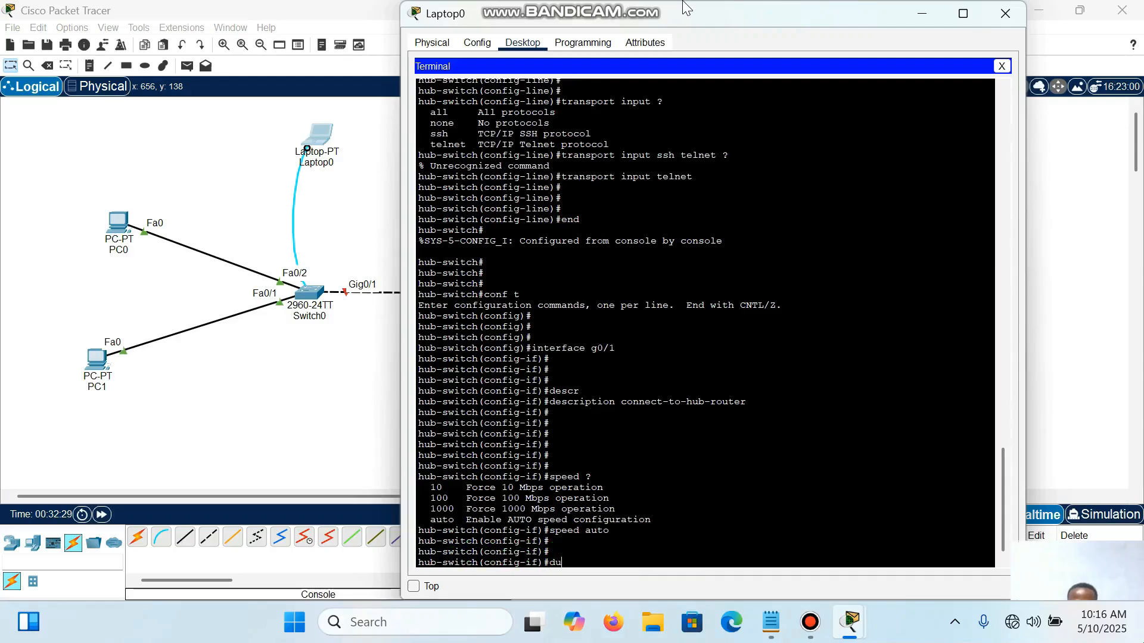
{"action": "type", "text": "plex"}
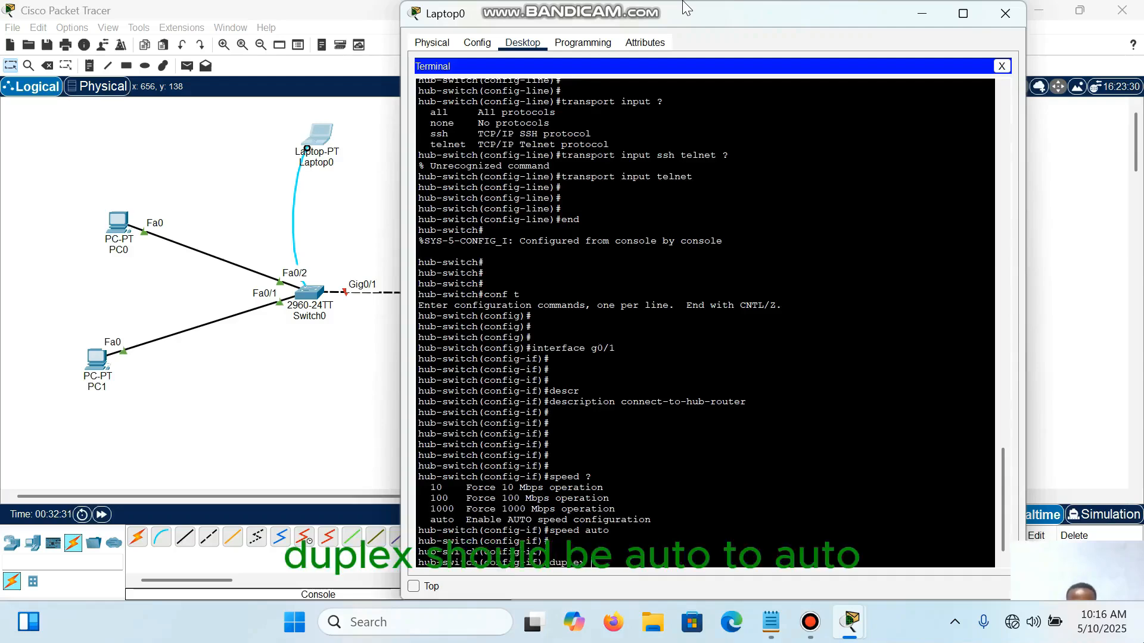
{"action": "type", "text": " auto"}
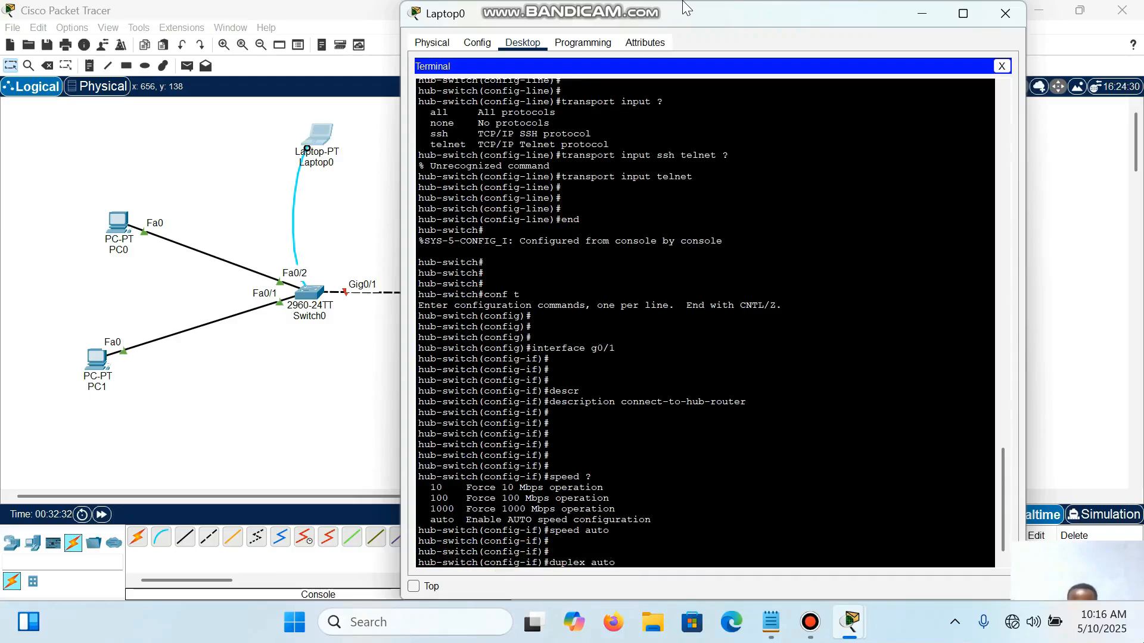
{"action": "key", "text": "Return"}
{"action": "key", "text": "Return"}
{"action": "key", "text": "Return"}
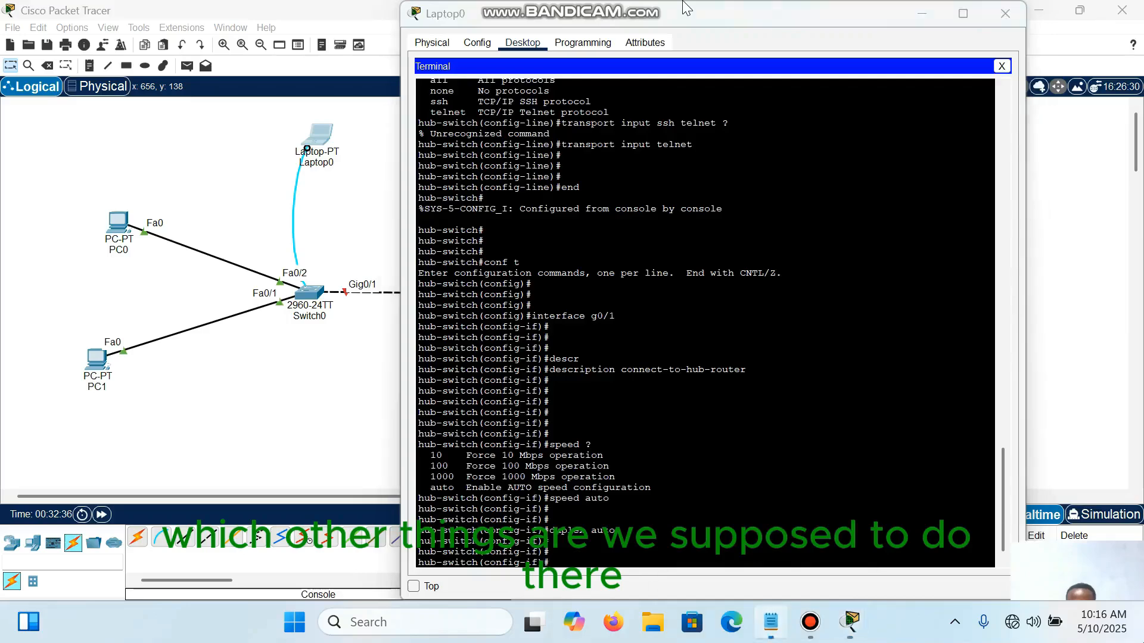
Step: Check the port configuration items in Notepad, return to Packet Tracer, and try ip add ? on g0/1 to check for IP address support
{"action": "key", "text": "alt+Tab"}
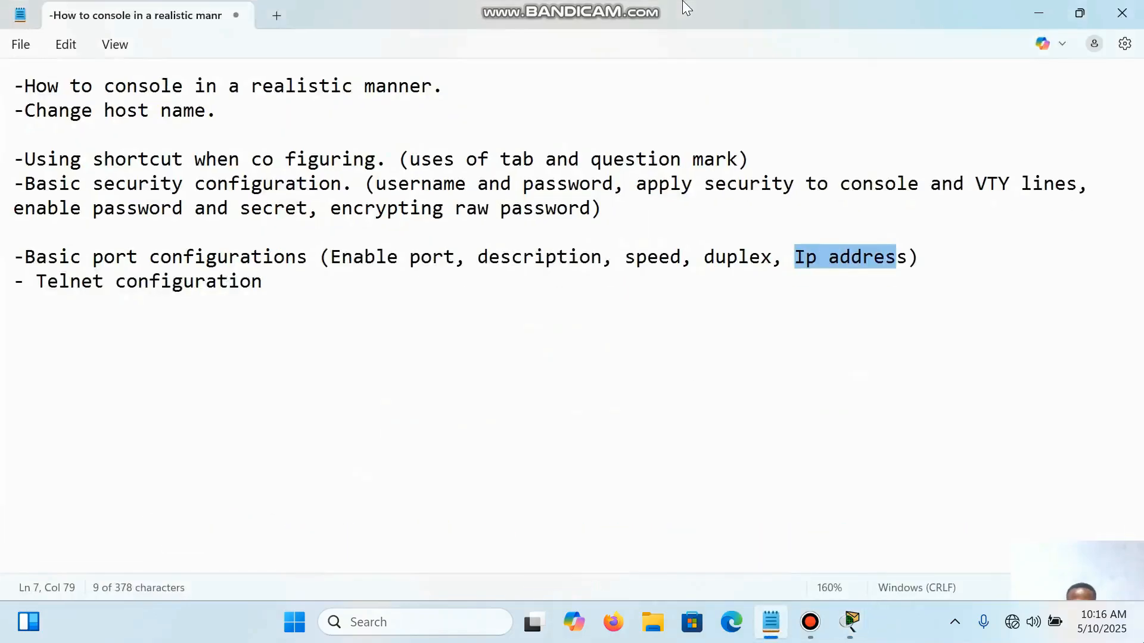
{"action": "key", "text": "alt+Tab"}
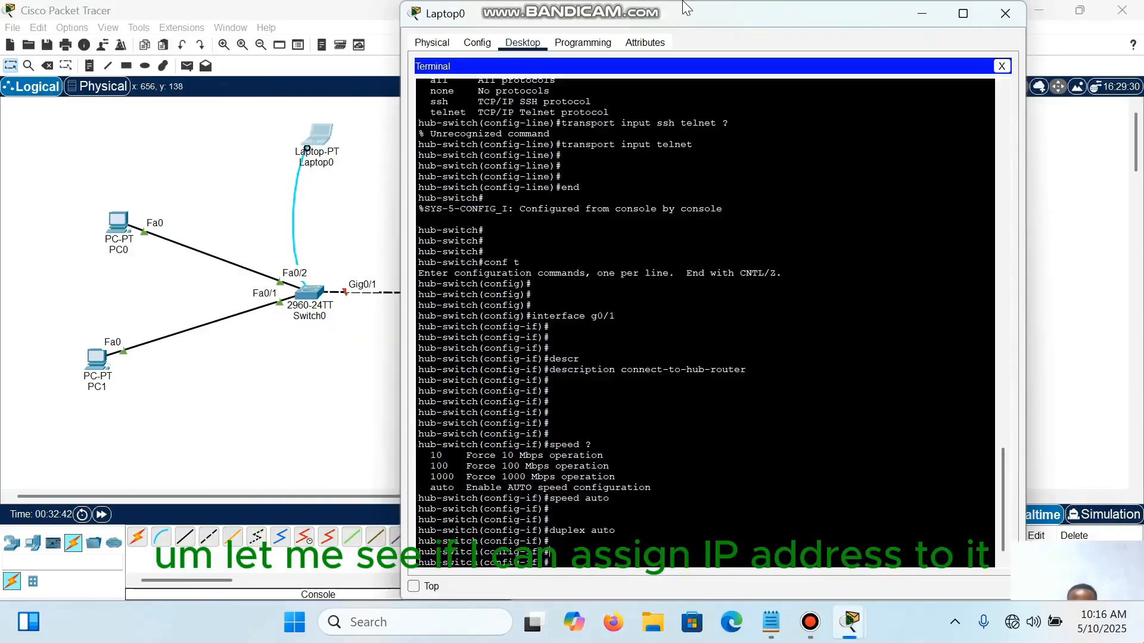
{"action": "key", "text": "Return"}
{"action": "key", "text": "Return"}
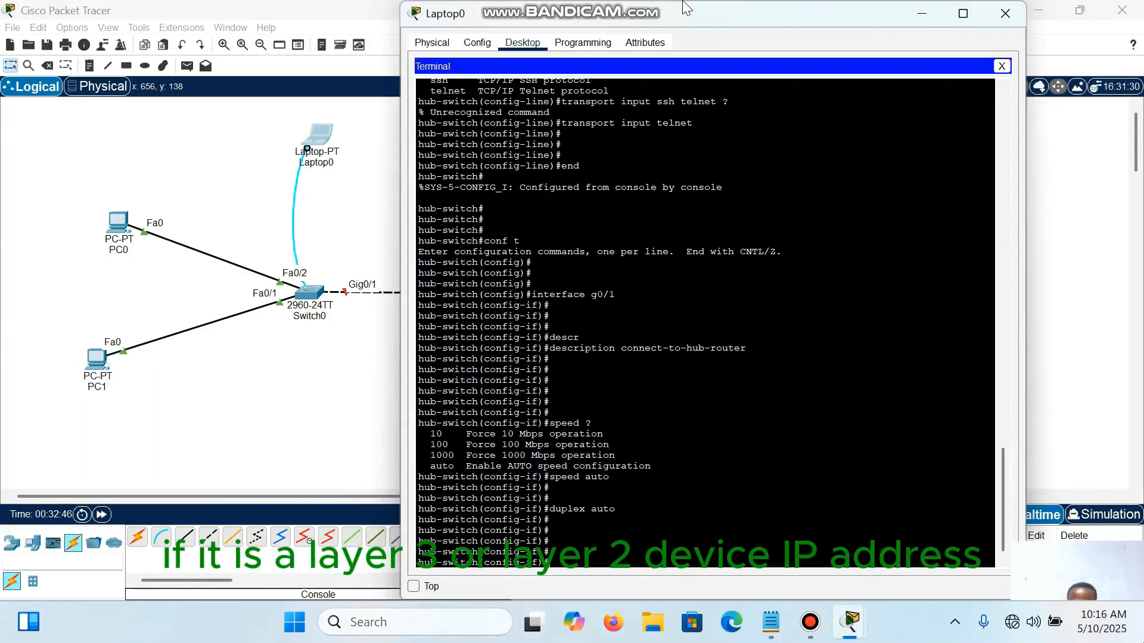
{"action": "type", "text": "ip add ?"}
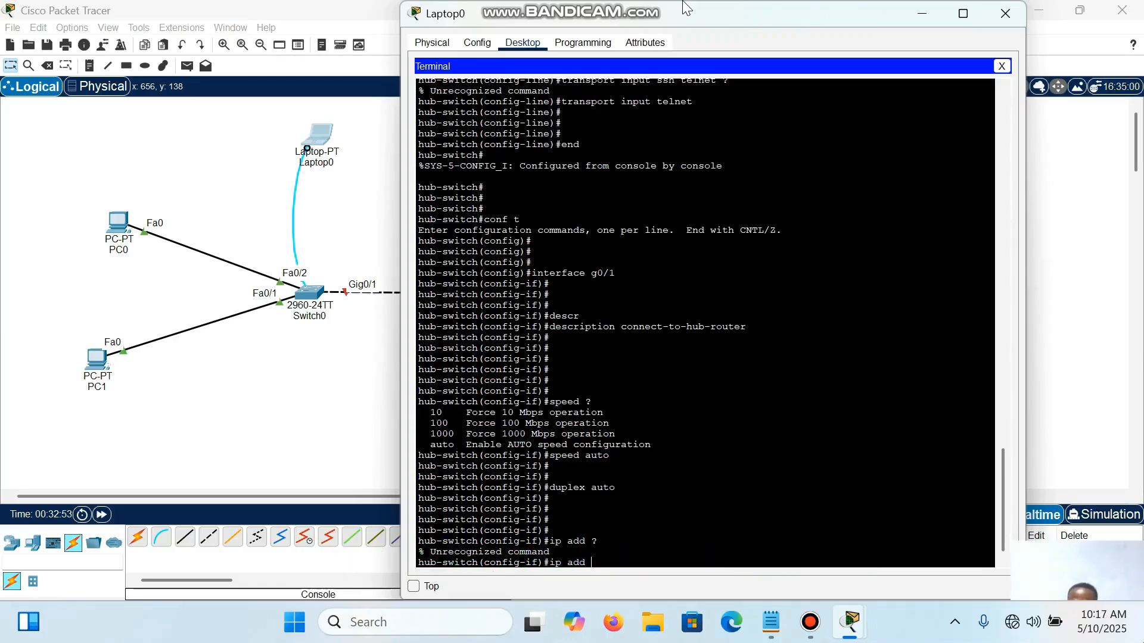
{"action": "key", "text": "BackSpace"}
{"action": "key", "text": "BackSpace"}
{"action": "key", "text": "BackSpace"}
{"action": "key", "text": "BackSpace"}
{"action": "key", "text": "BackSpace"}
{"action": "key", "text": "BackSpace"}
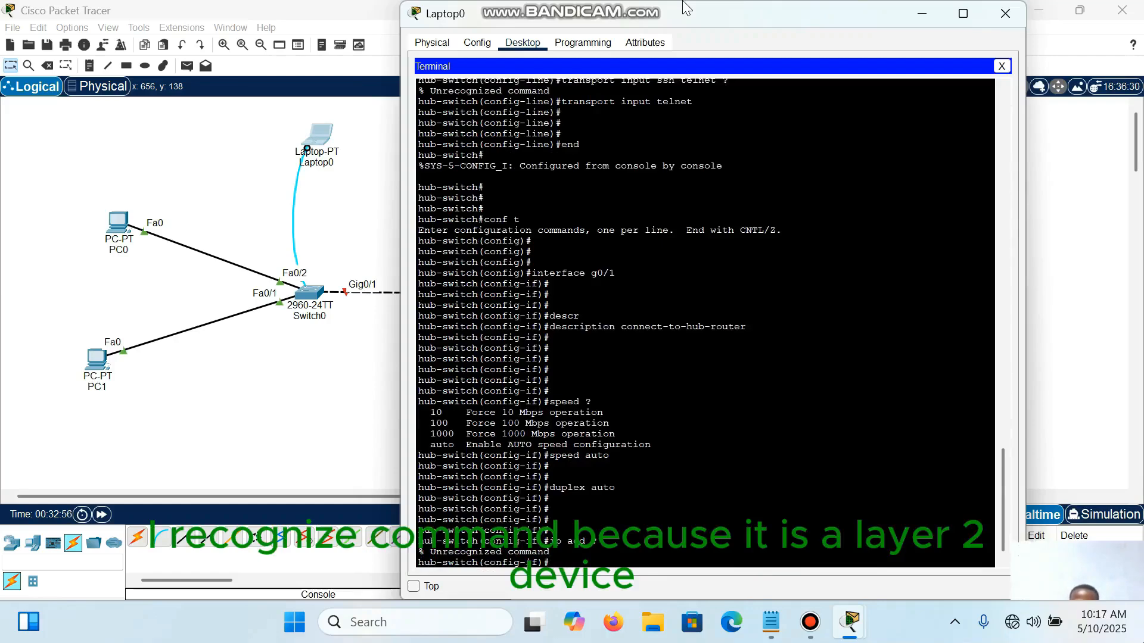
Step: Exit interface configuration with end and save the switch configuration with write
{"action": "type", "text": "end"}
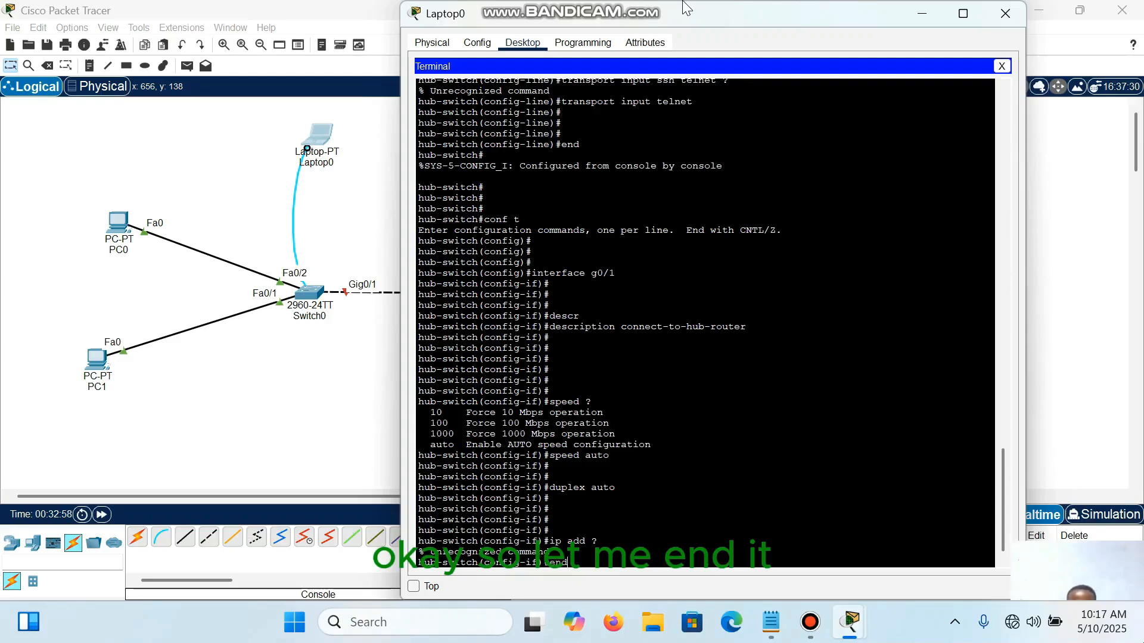
{"action": "key", "text": "Return"}
{"action": "key", "text": "Return"}
{"action": "key", "text": "Return"}
{"action": "key", "text": "Return"}
{"action": "type", "text": "witch#w"}
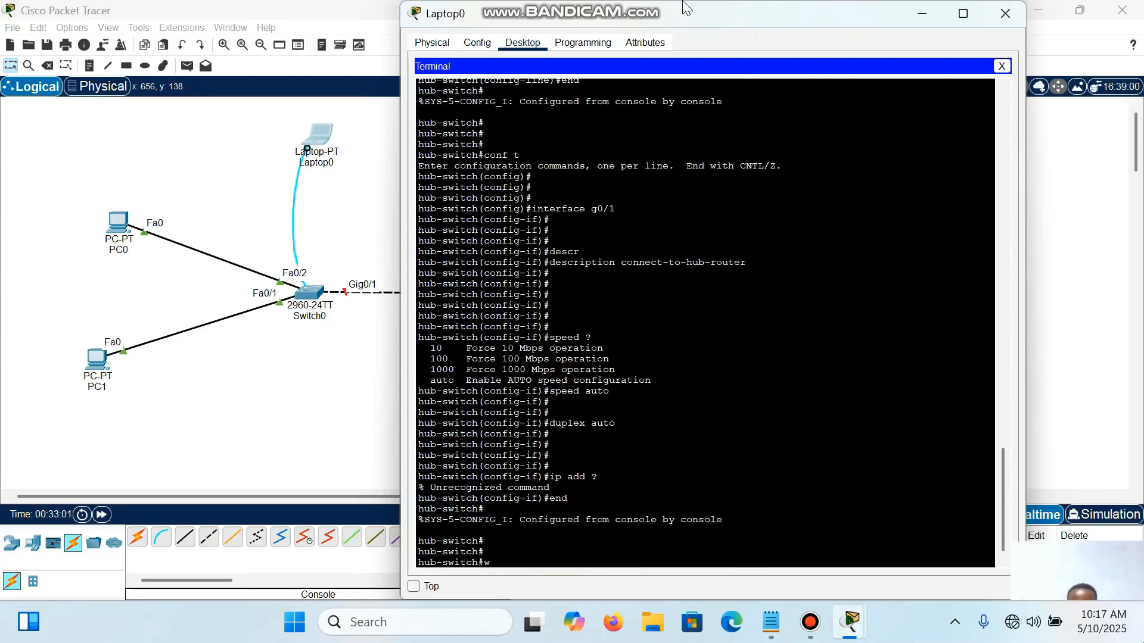
{"action": "type", "text": "rite"}
{"action": "key", "text": "Return"}
{"action": "key", "text": "Return"}
{"action": "key", "text": "Return"}
{"action": "key", "text": "Return"}
{"action": "key", "text": "Return"}
{"action": "key", "text": "Return"}
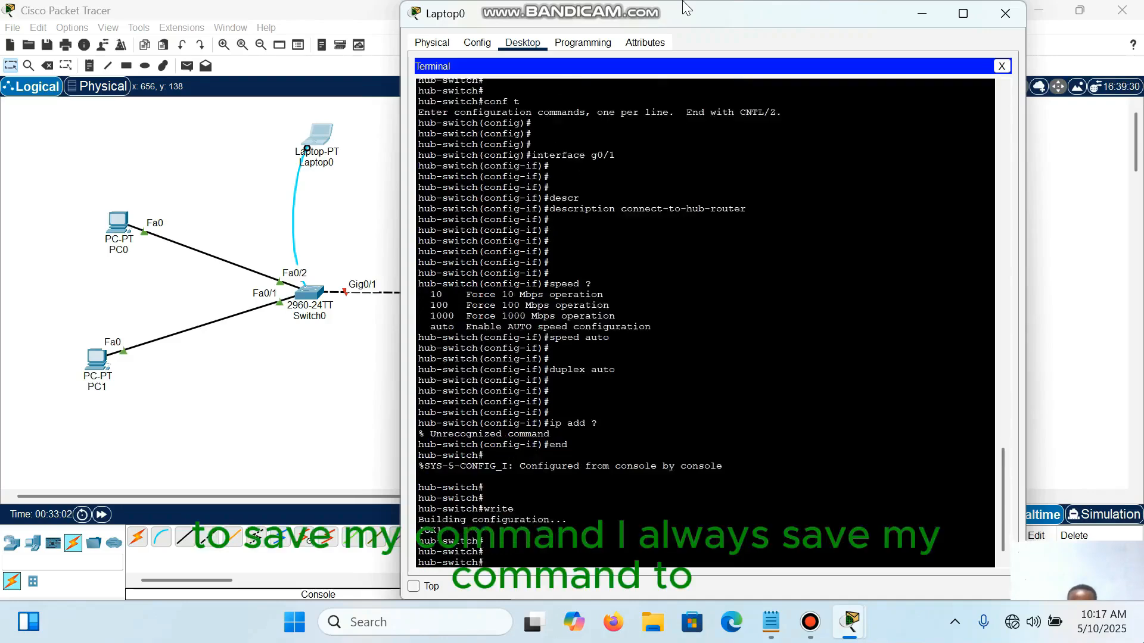
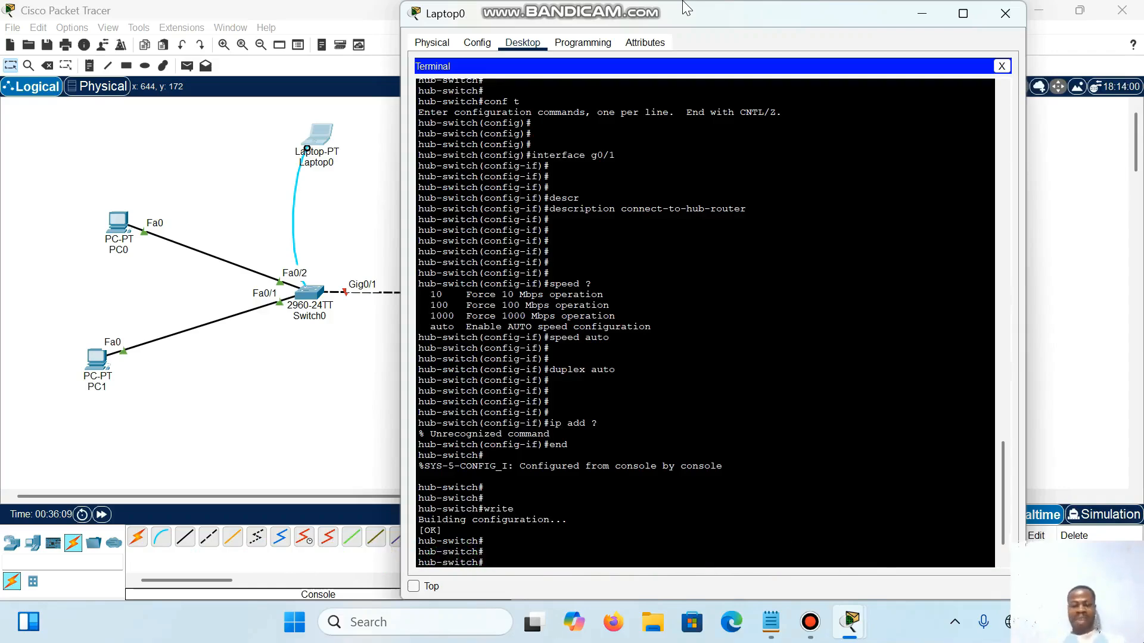
Step: Switch to Notepad and review the Telnet configuration item in the topic outline
{"action": "key", "text": "Return"}
{"action": "key", "text": "Return"}
{"action": "key", "text": "Return"}
{"action": "key", "text": "Return"}
{"action": "key", "text": "Return"}
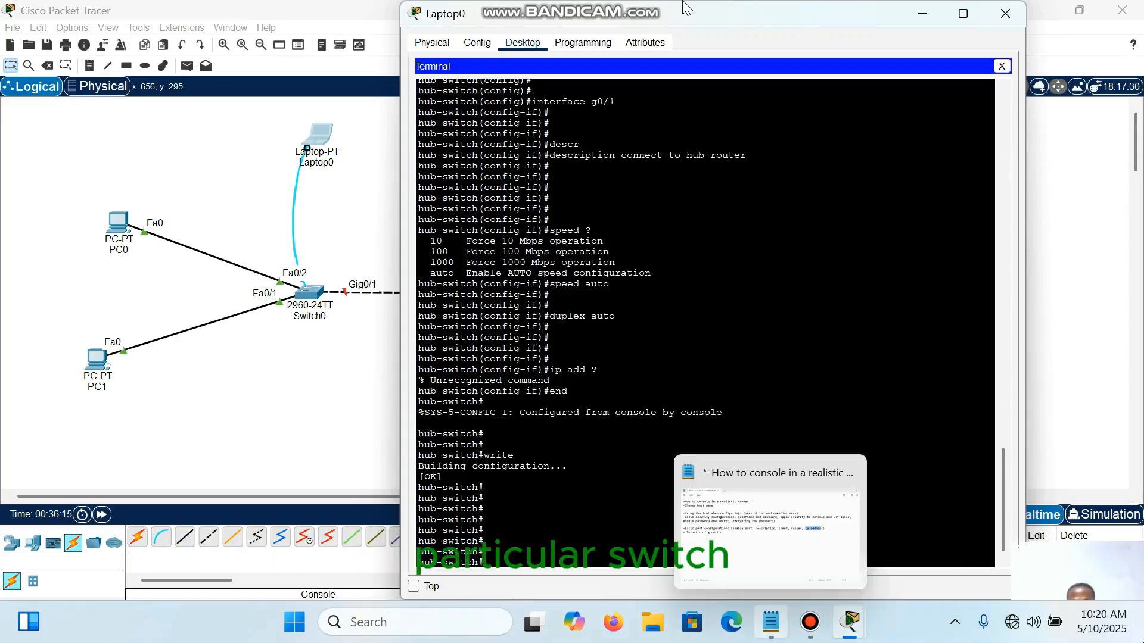
{"action": "left_click", "coordinate": [771, 623]}
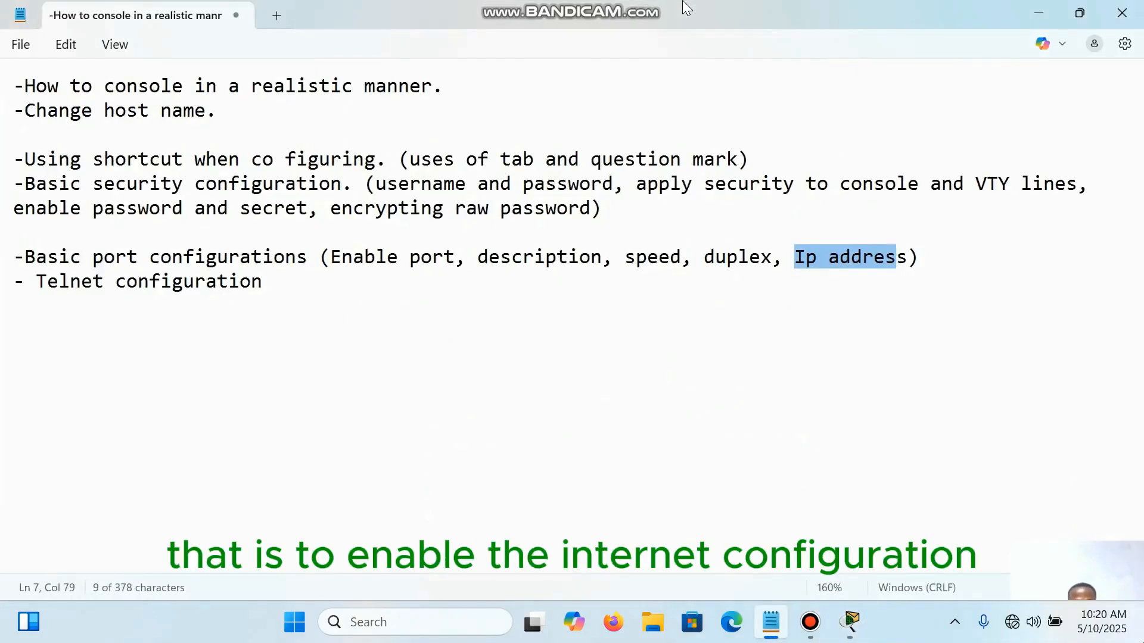
{"action": "left_click_drag", "start_coordinate": [36, 282], "coordinate": [262, 281]}
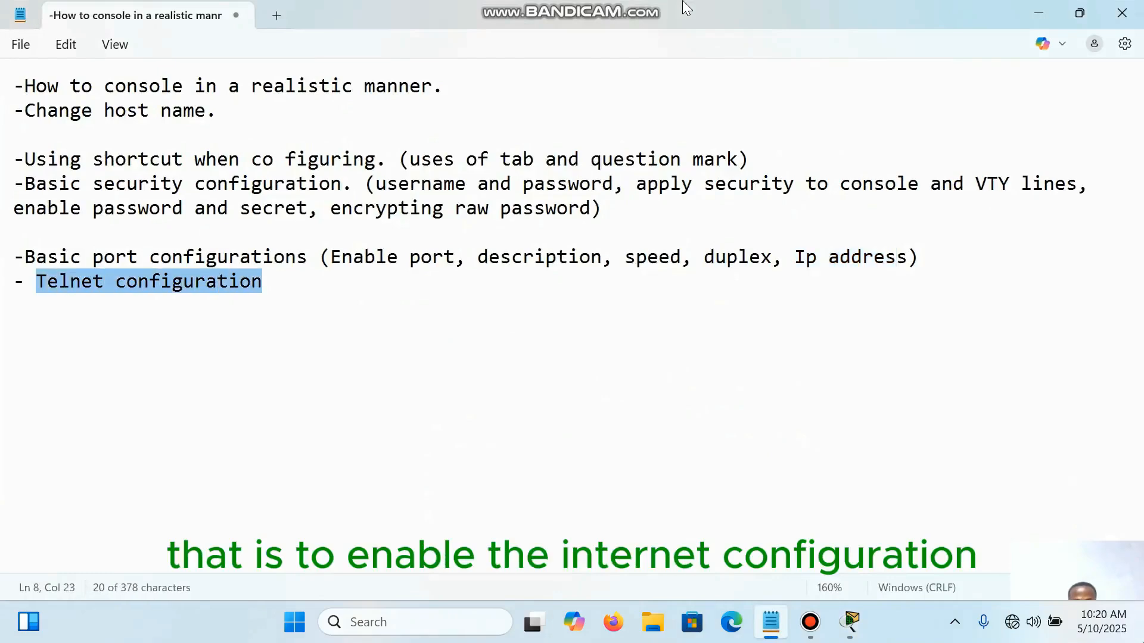
{"action": "left_click", "coordinate": [262, 281]}
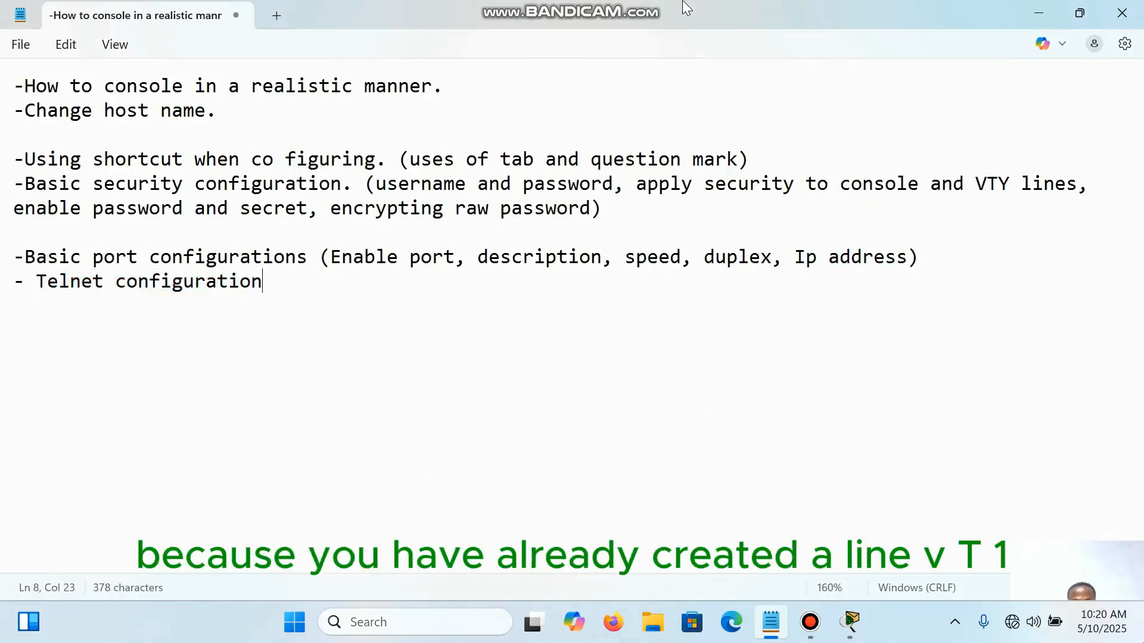
{"action": "left_click_drag", "start_coordinate": [13, 281], "coordinate": [263, 282]}
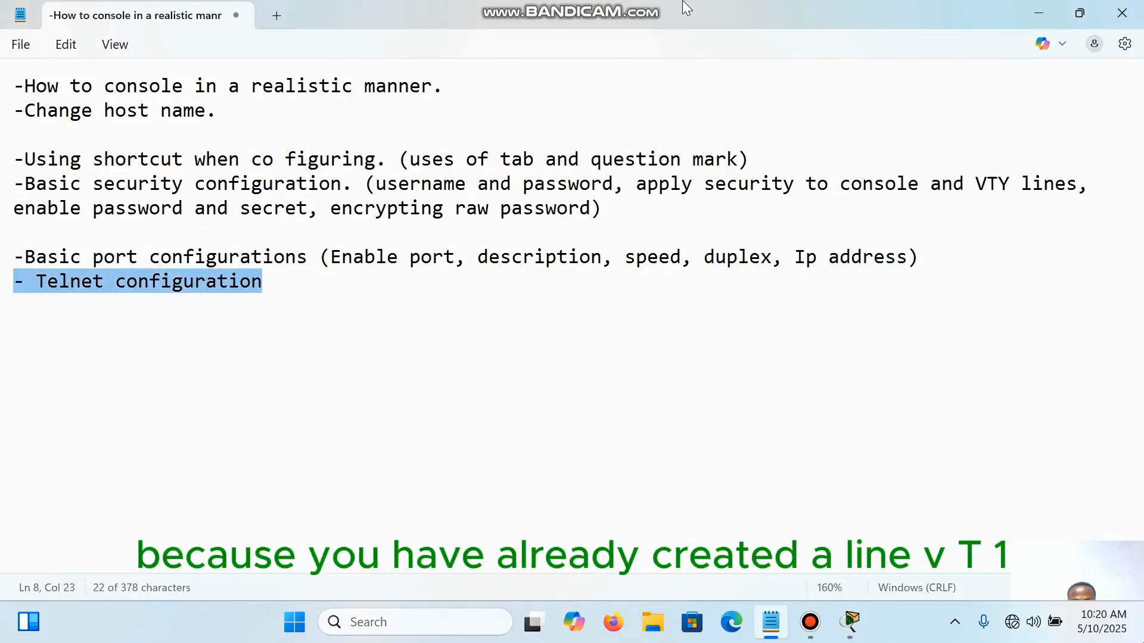
{"action": "left_click", "coordinate": [262, 281]}
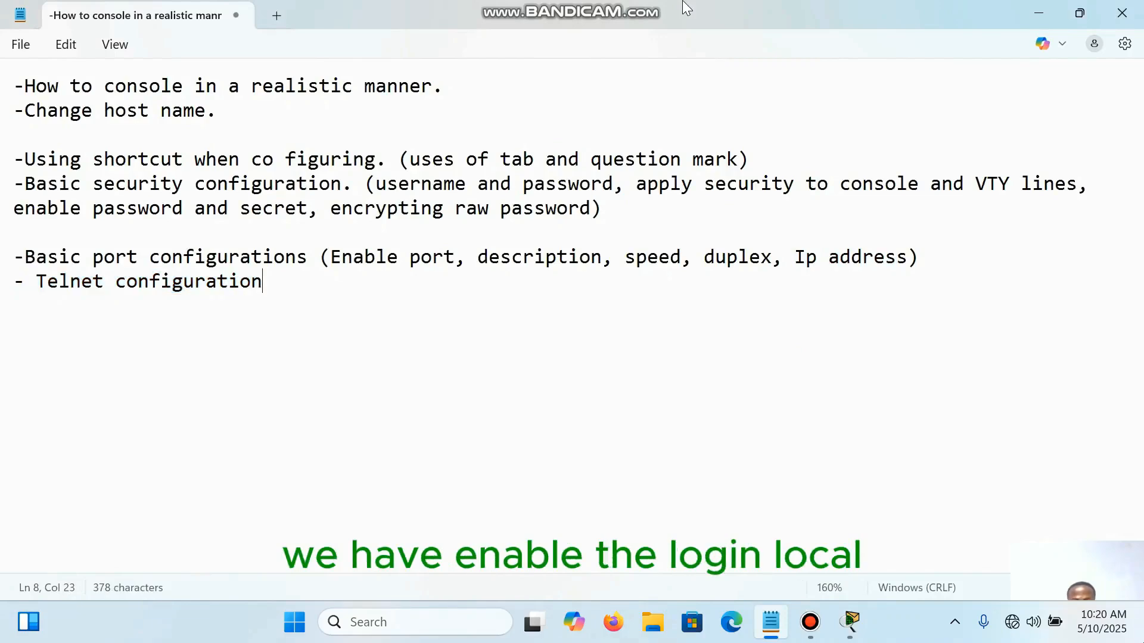
{"action": "left_click_drag", "start_coordinate": [13, 281], "coordinate": [262, 281]}
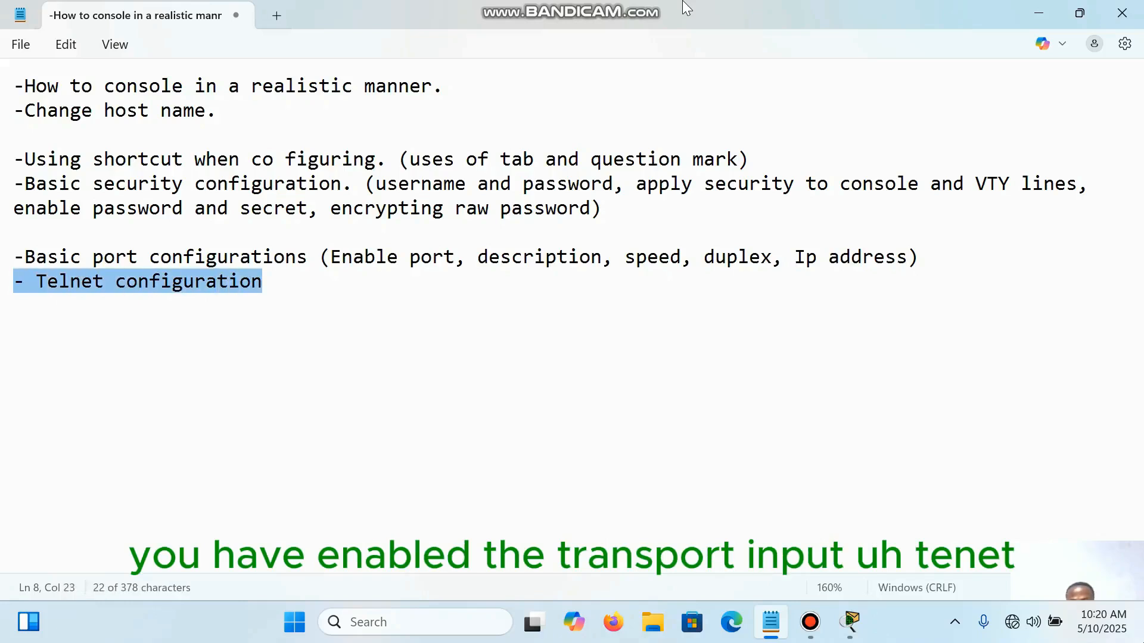
{"action": "left_click", "coordinate": [161, 281]}
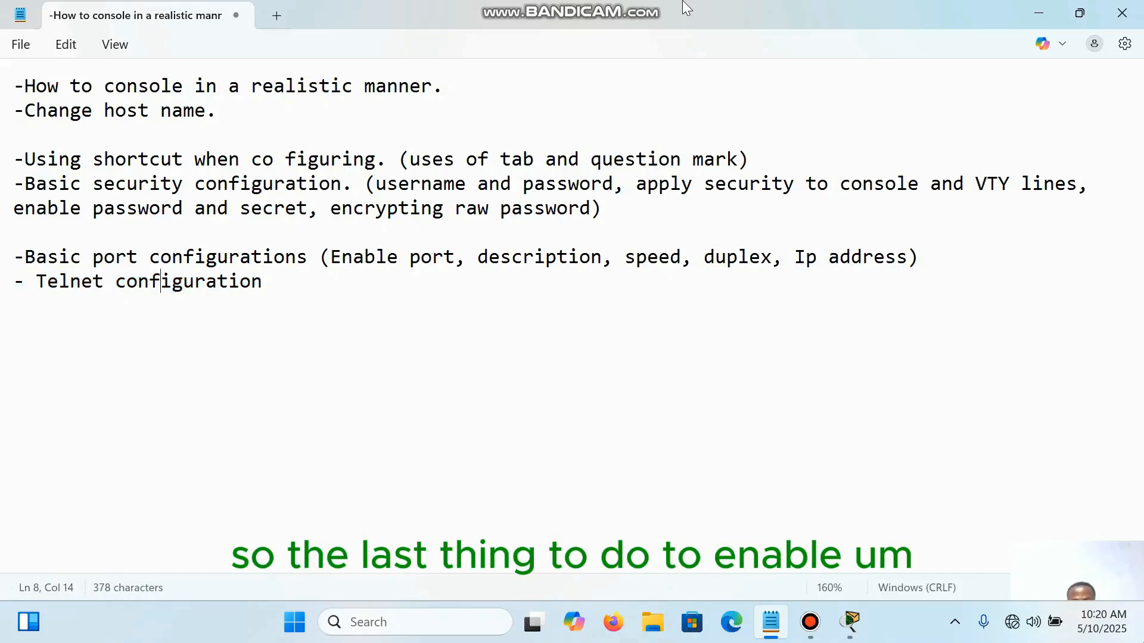
{"action": "left_click_drag", "start_coordinate": [24, 281], "coordinate": [262, 282]}
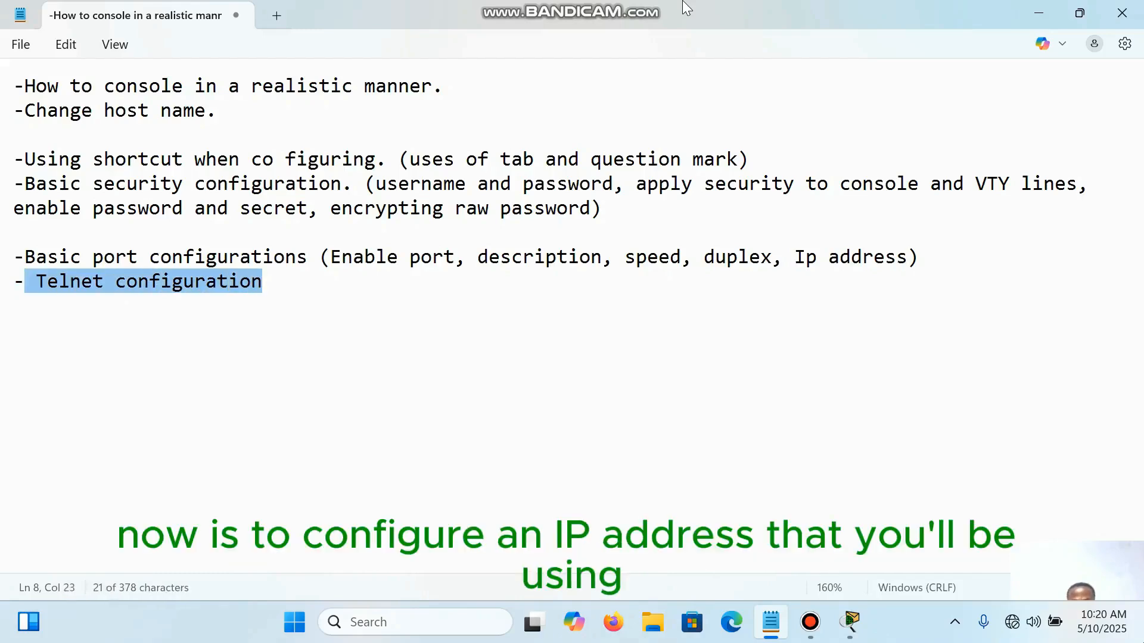
{"action": "left_click", "coordinate": [263, 282]}
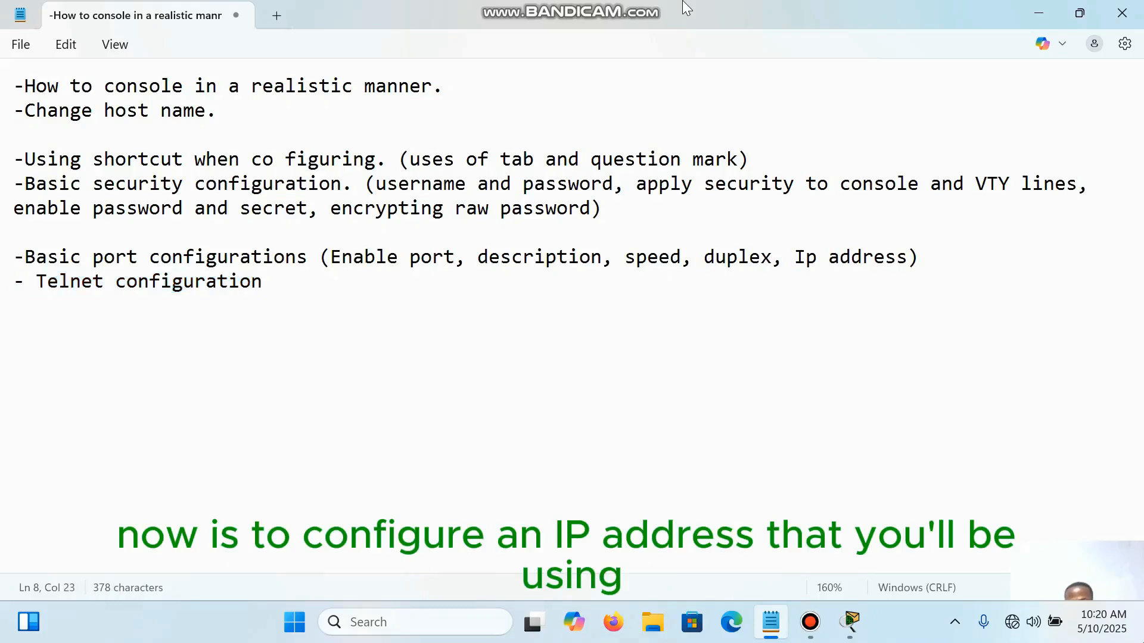
{"action": "left_click_drag", "start_coordinate": [263, 281], "coordinate": [13, 281]}
{"action": "left_click", "coordinate": [263, 281]}
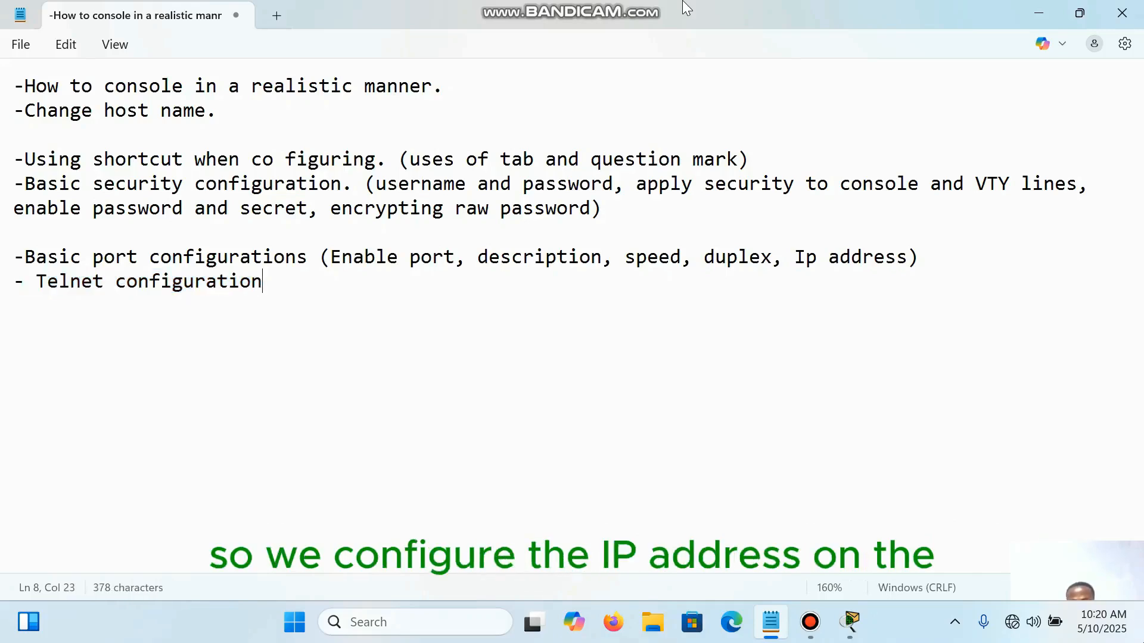
Step: Return to the Laptop0 terminal in Packet Tracer and enter global configuration mode with conf t
{"action": "left_click", "coordinate": [849, 621]}
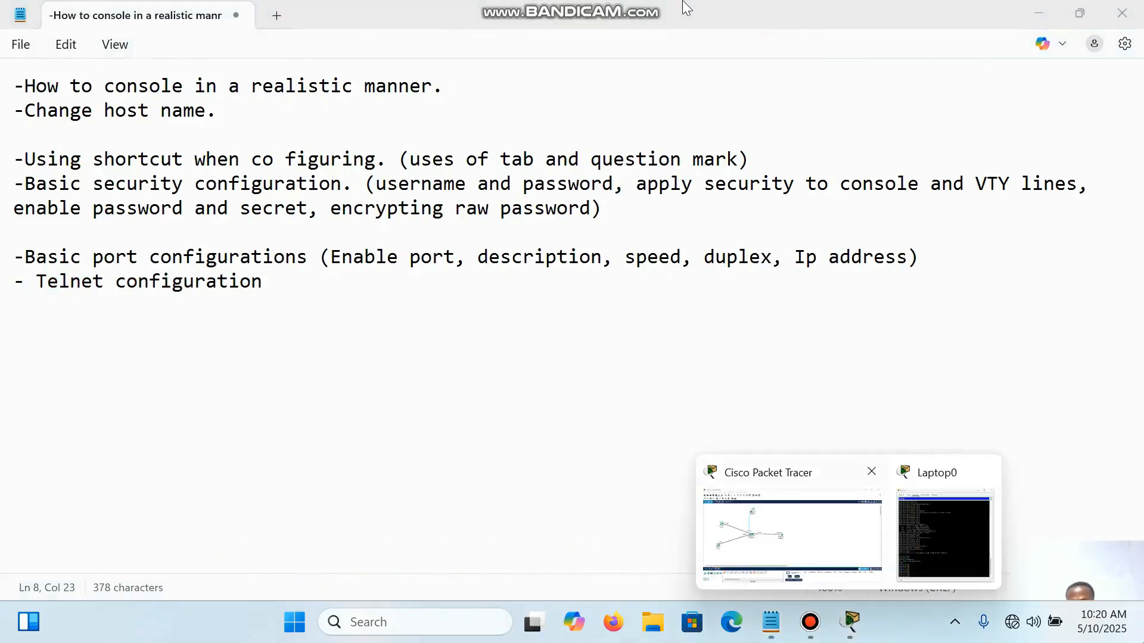
{"action": "left_click", "coordinate": [790, 530]}
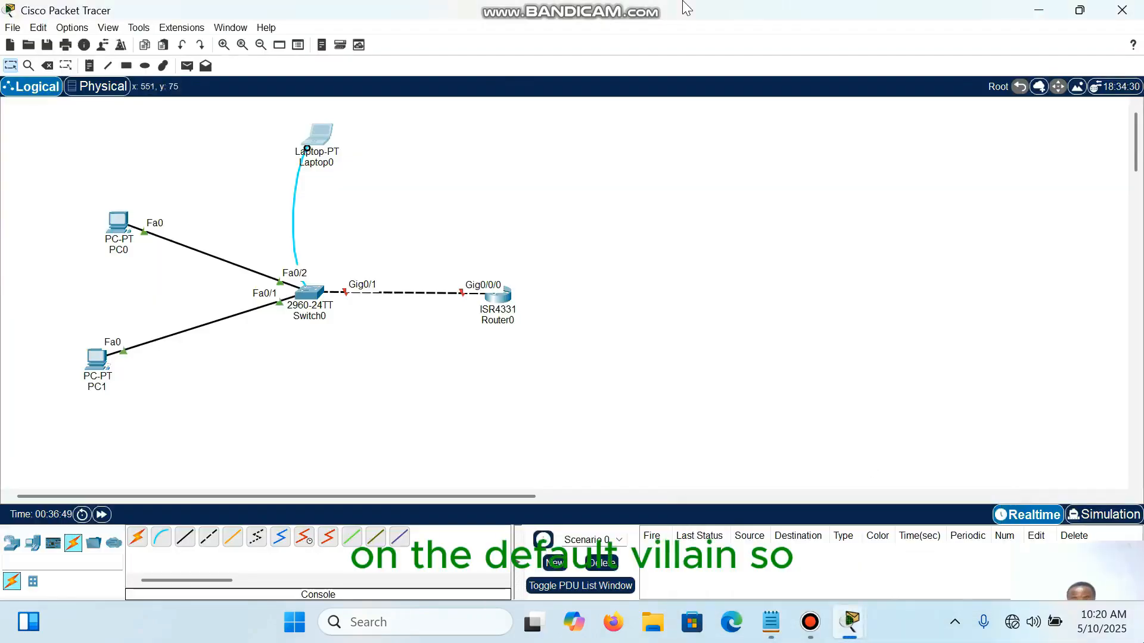
{"action": "left_click", "coordinate": [316, 136]}
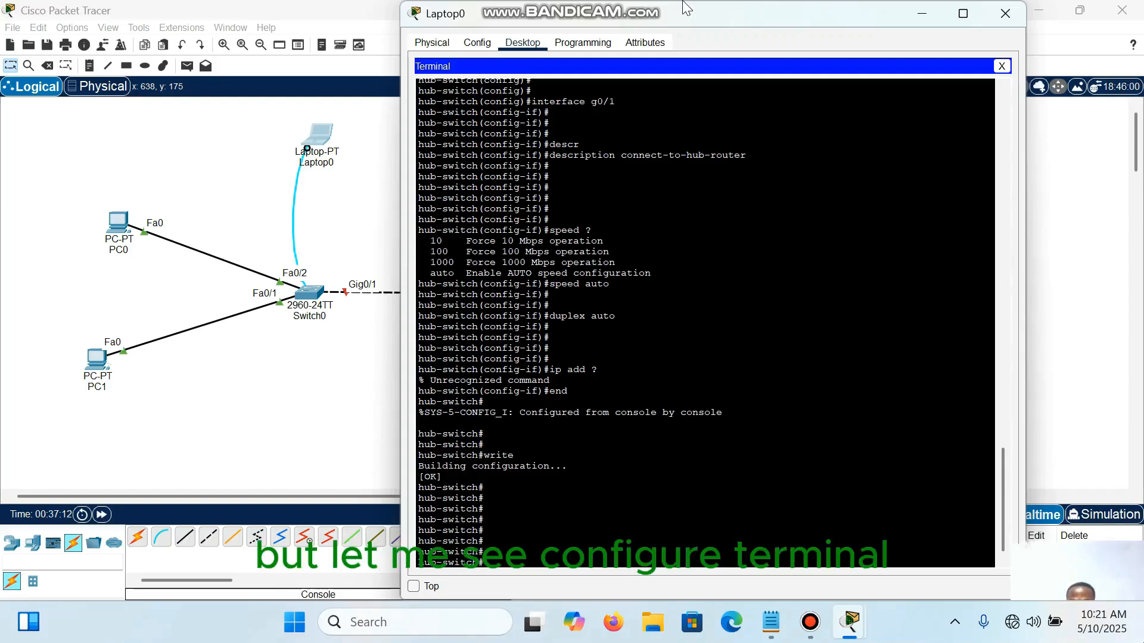
{"action": "type", "text": "conf t"}
{"action": "key", "text": "Return"}
{"action": "key", "text": "Return"}
{"action": "key", "text": "Return"}
{"action": "key", "text": "Return"}
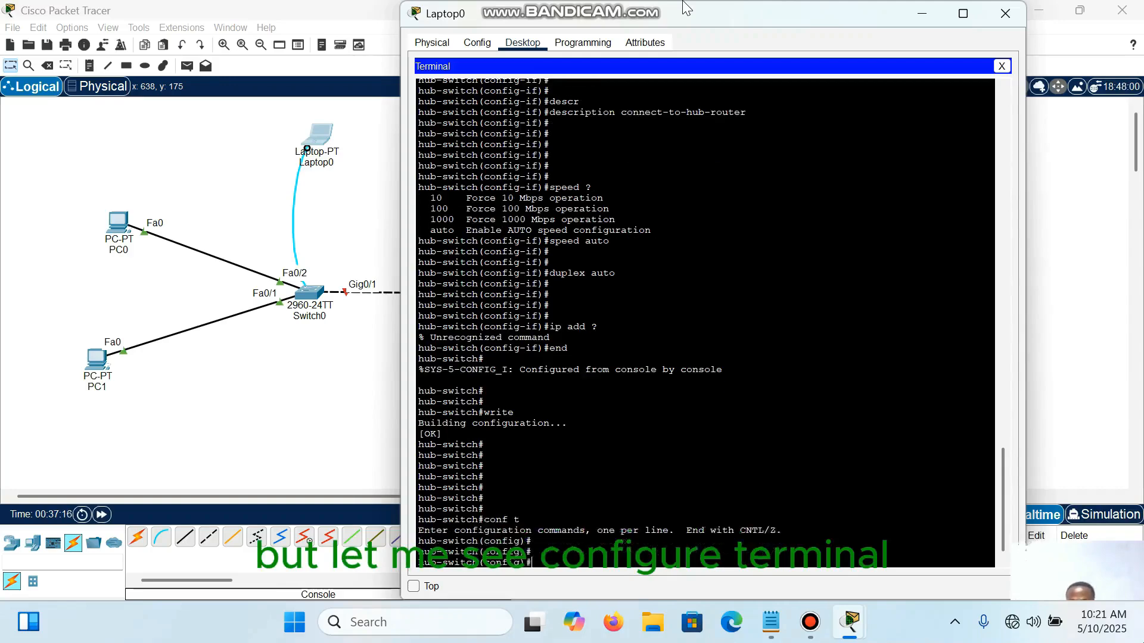
Step: Enter VLAN configuration mode for the default VLAN with vlan 1
{"action": "type", "text": "vlan"}
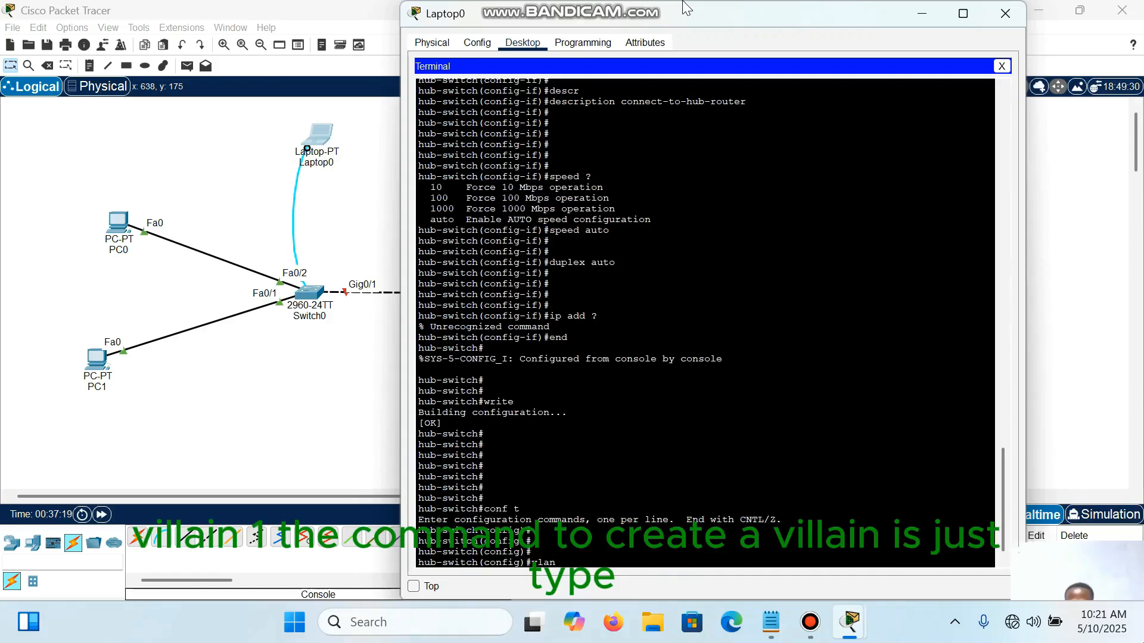
{"action": "type", "text": " 1"}
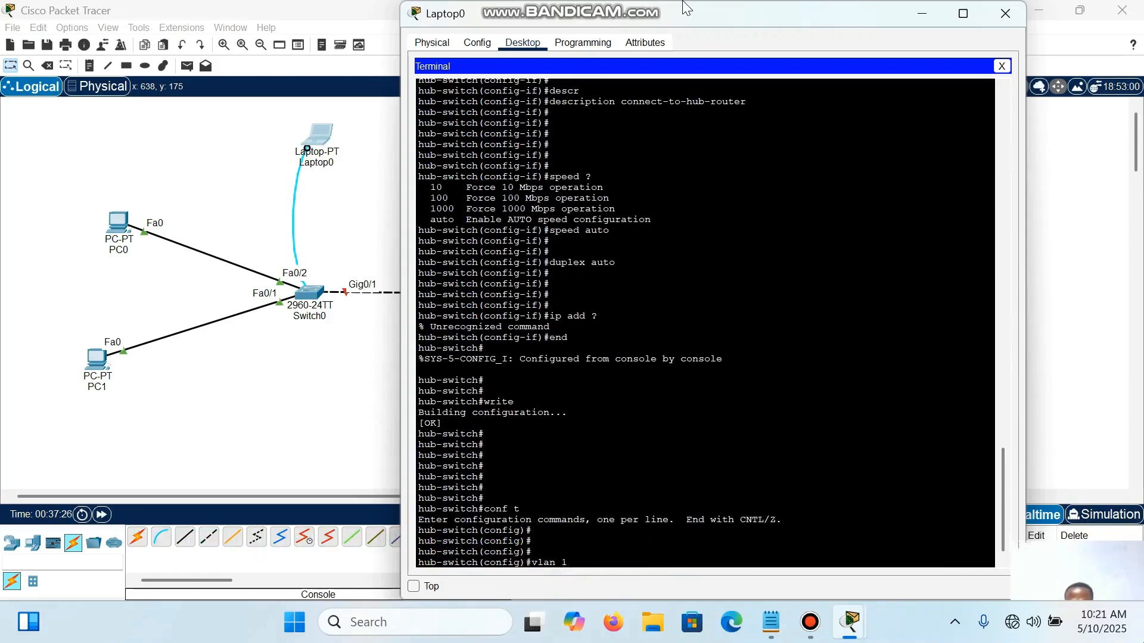
{"action": "key", "text": "Return"}
{"action": "key", "text": "Return"}
{"action": "key", "text": "Return"}
{"action": "key", "text": "Return"}
{"action": "key", "text": "Return"}
{"action": "key", "text": "Return"}
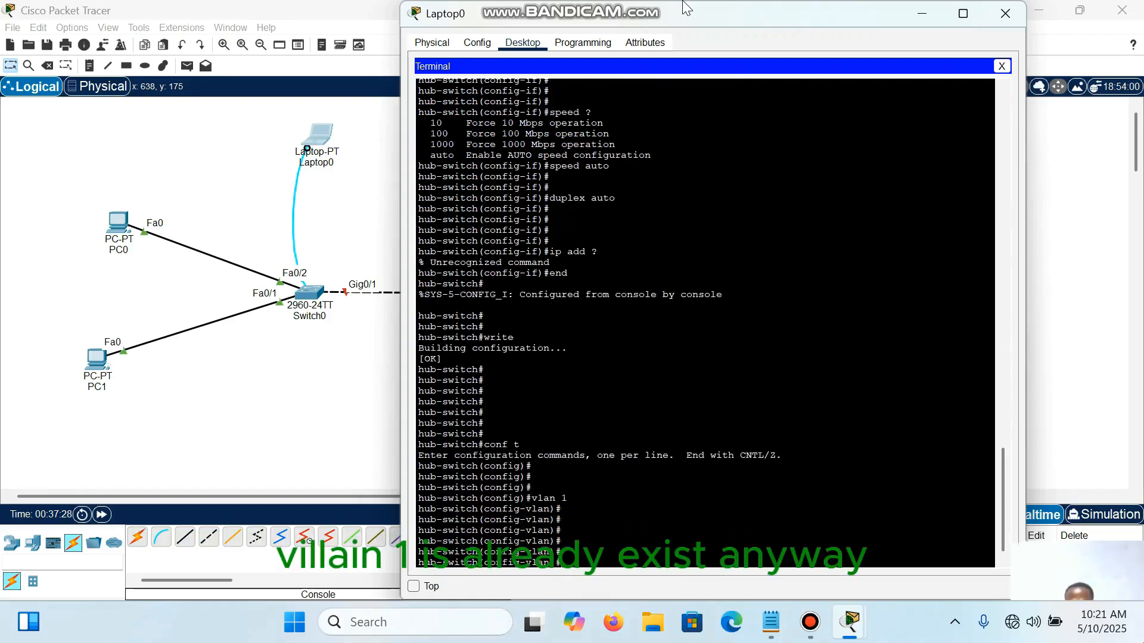
Step: Try to rename VLAN 1 with name management, and leave VLAN configuration mode with exit
{"action": "type", "text": "name"}
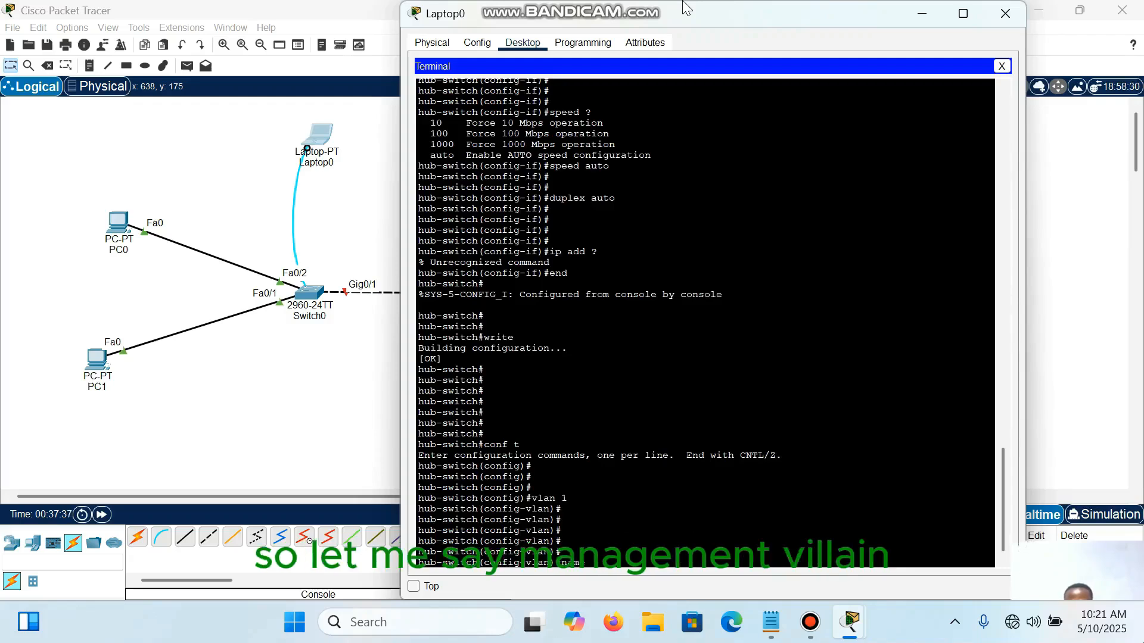
{"action": "type", "text": "management"}
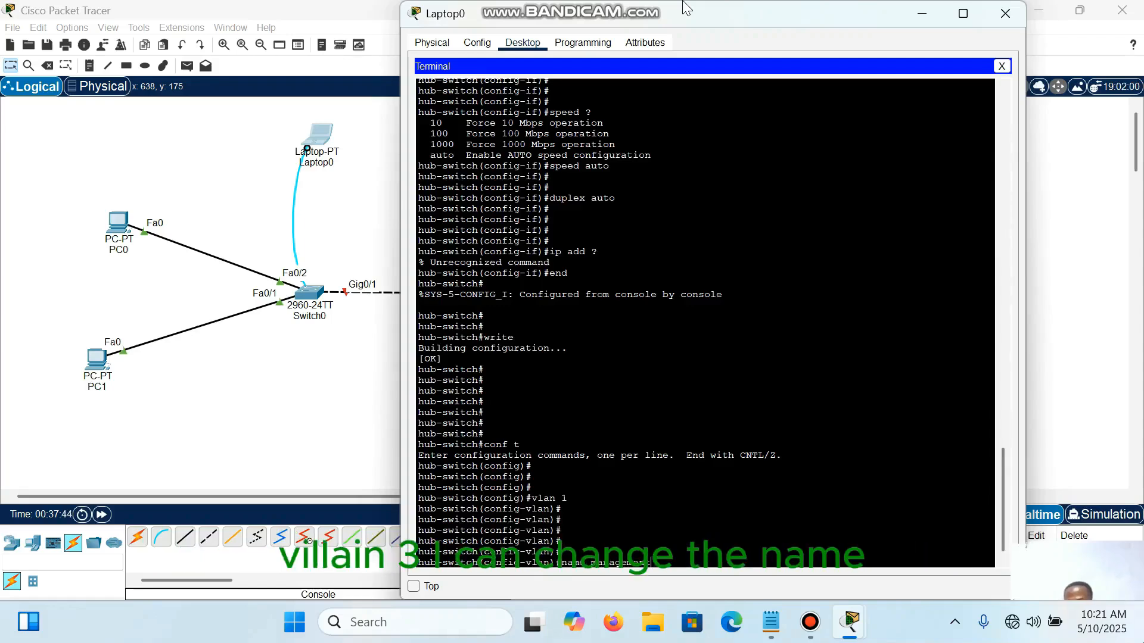
{"action": "key", "text": "Return"}
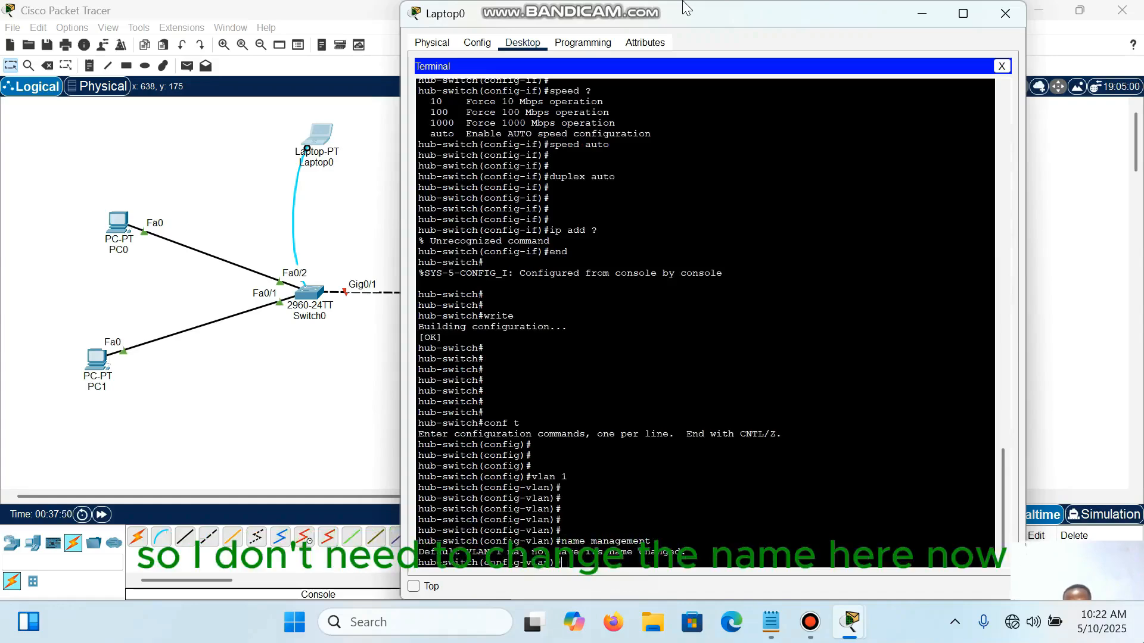
{"action": "left_click_drag", "start_coordinate": [687, 552], "coordinate": [424, 553]}
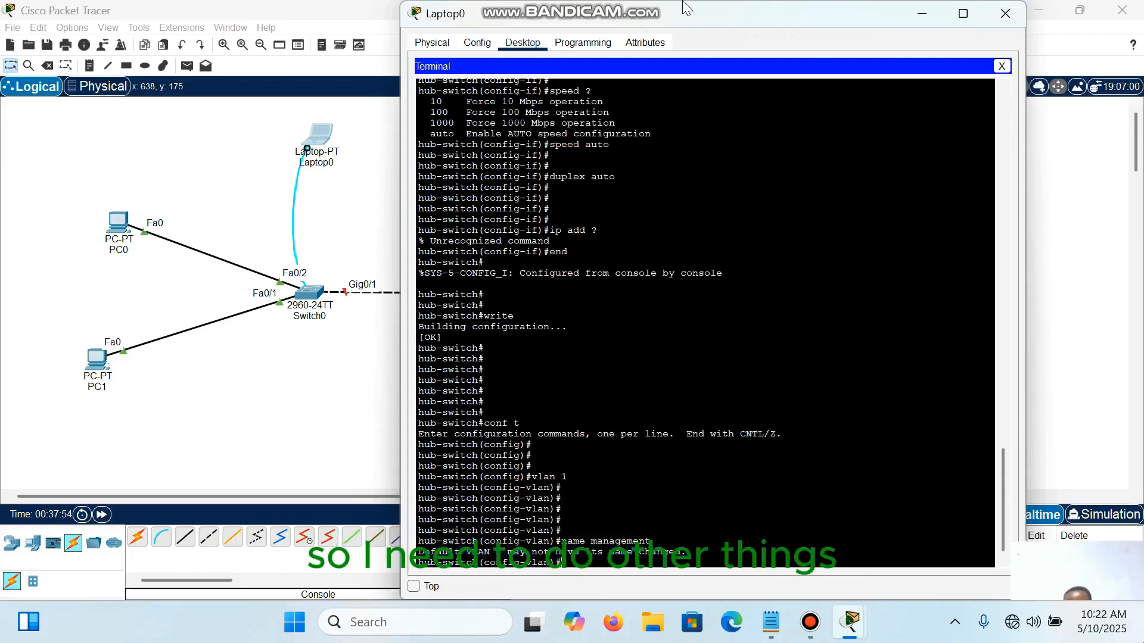
{"action": "key", "text": "Return"}
{"action": "key", "text": "Return"}
{"action": "key", "text": "Return"}
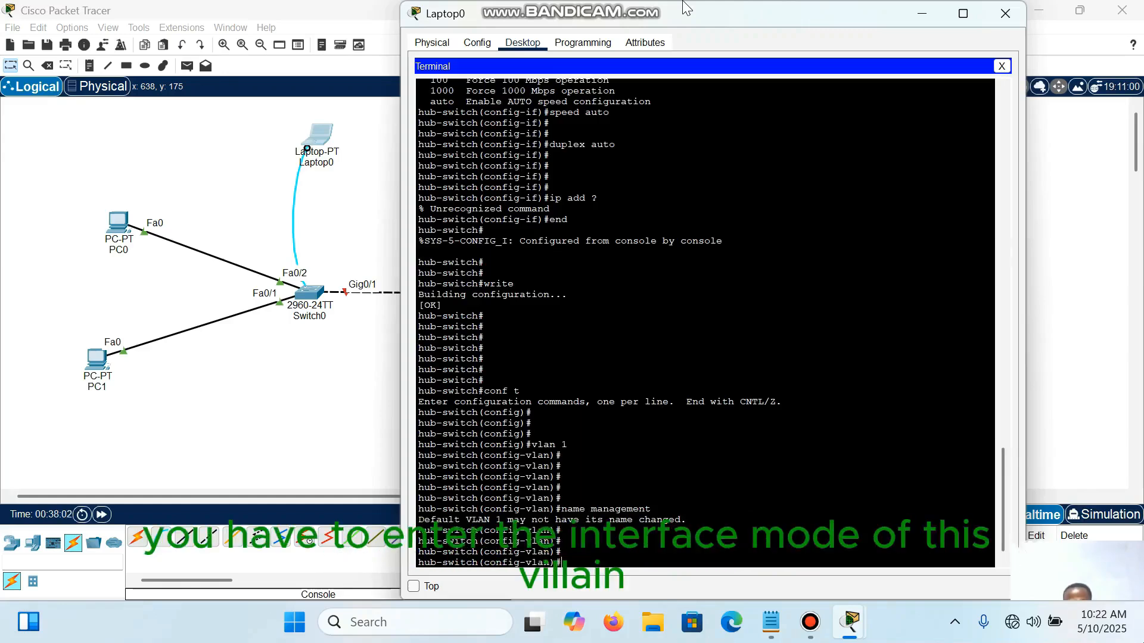
{"action": "type", "text": "e"}
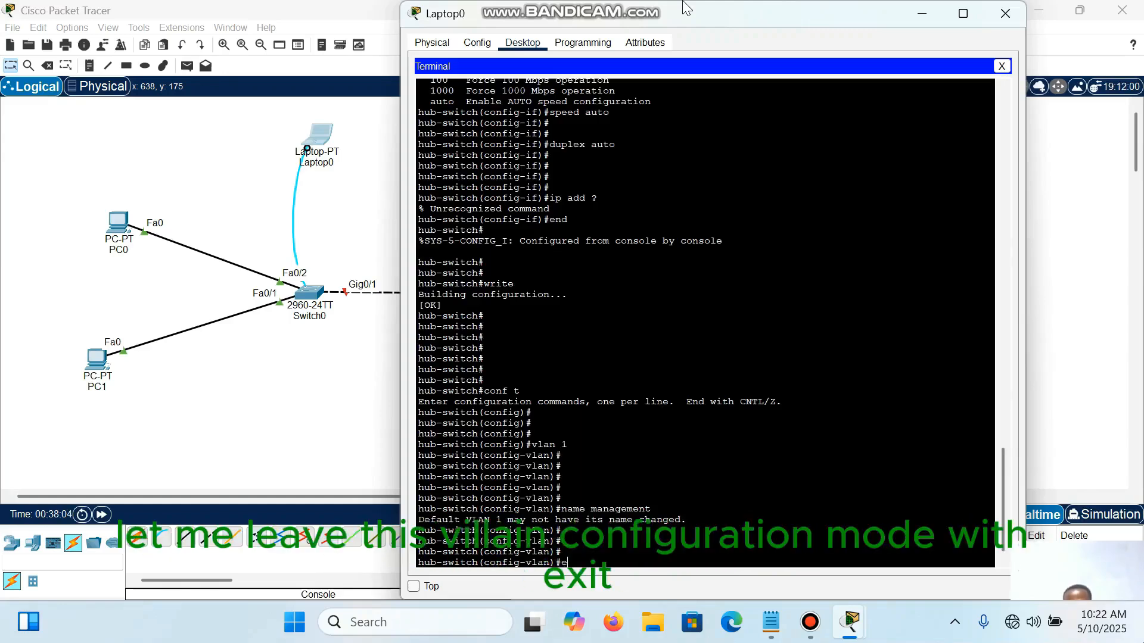
{"action": "type", "text": "xit"}
{"action": "key", "text": "Return"}
{"action": "key", "text": "Return"}
{"action": "key", "text": "Return"}
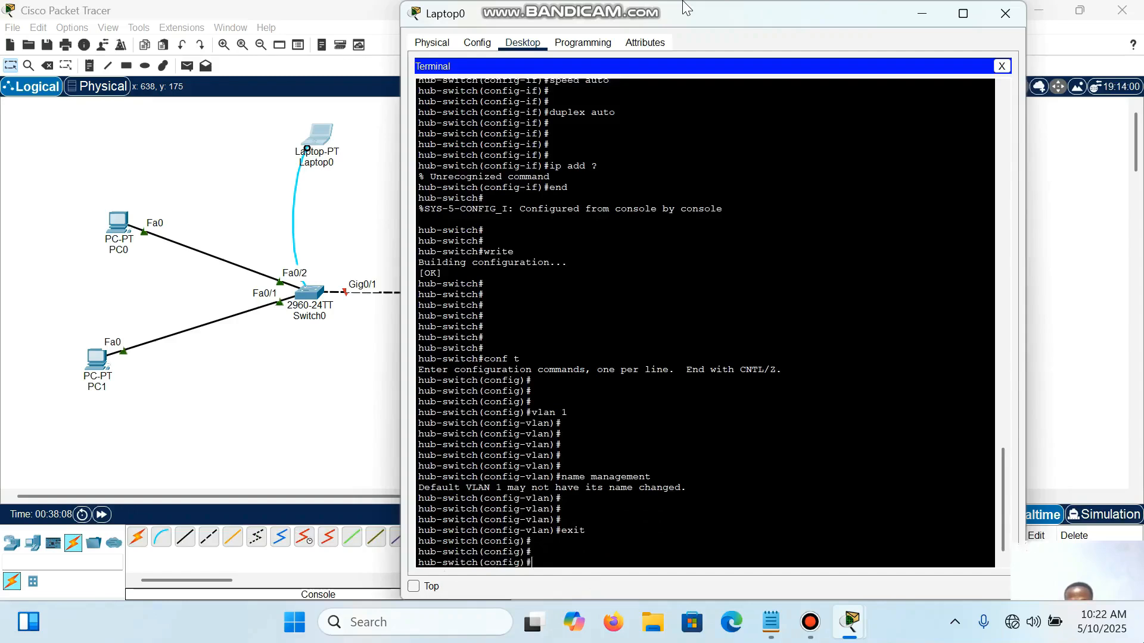
Step: Enter interface configuration mode for VLAN 1 with interface vlan 1
{"action": "type", "text": "int"}
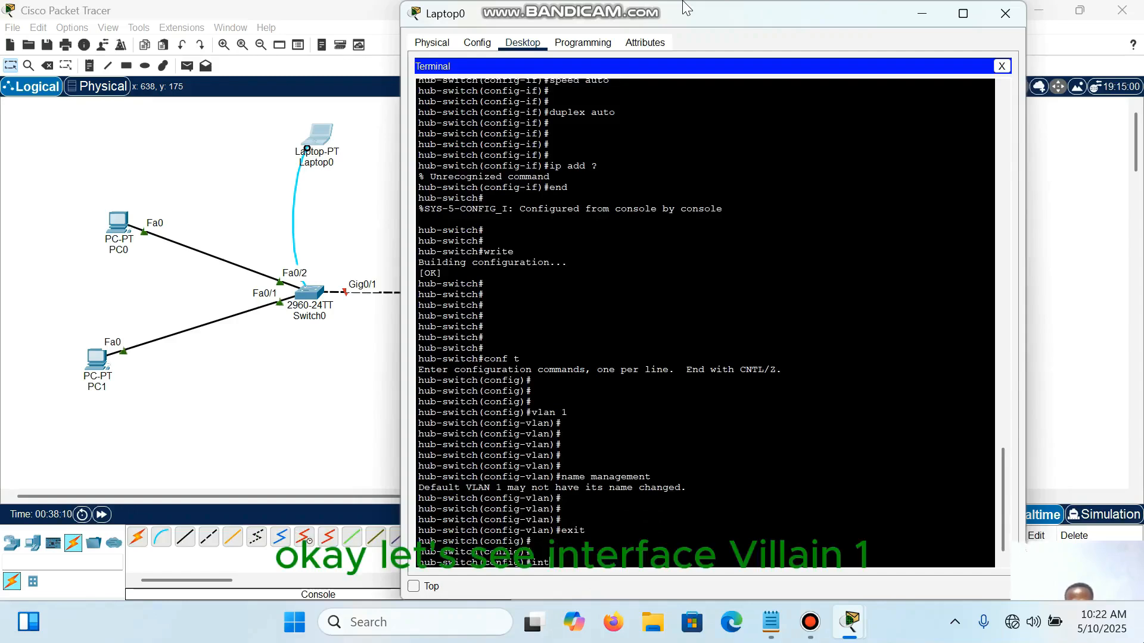
{"action": "type", "text": "erface vlan"}
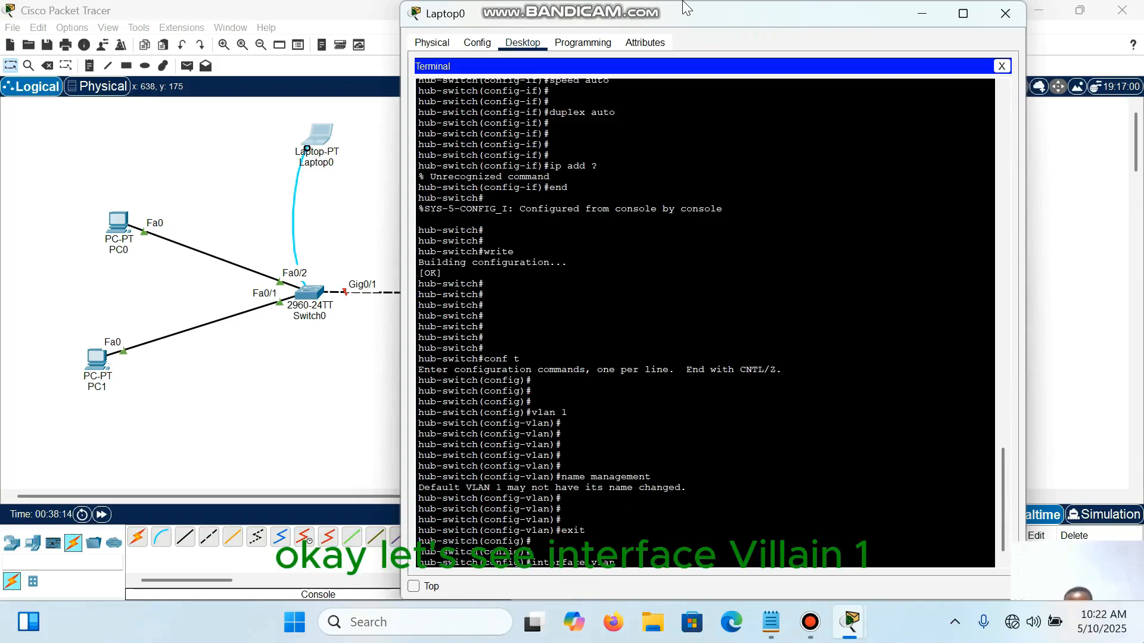
{"action": "type", "text": " 1"}
{"action": "key", "text": "Return"}
{"action": "key", "text": "Return"}
{"action": "key", "text": "Return"}
{"action": "key", "text": "Return"}
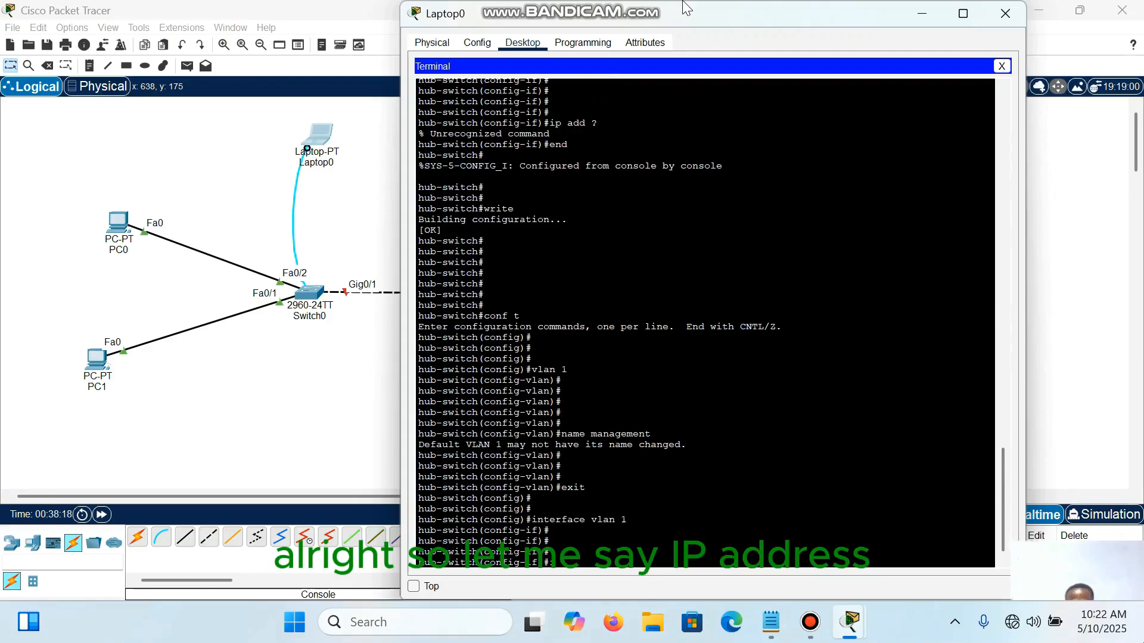
Step: Assign IP address 10.10.10.1 with subnet mask 255.255.255.0 to the VLAN 1 interface using ip address
{"action": "type", "text": "ip addre"}
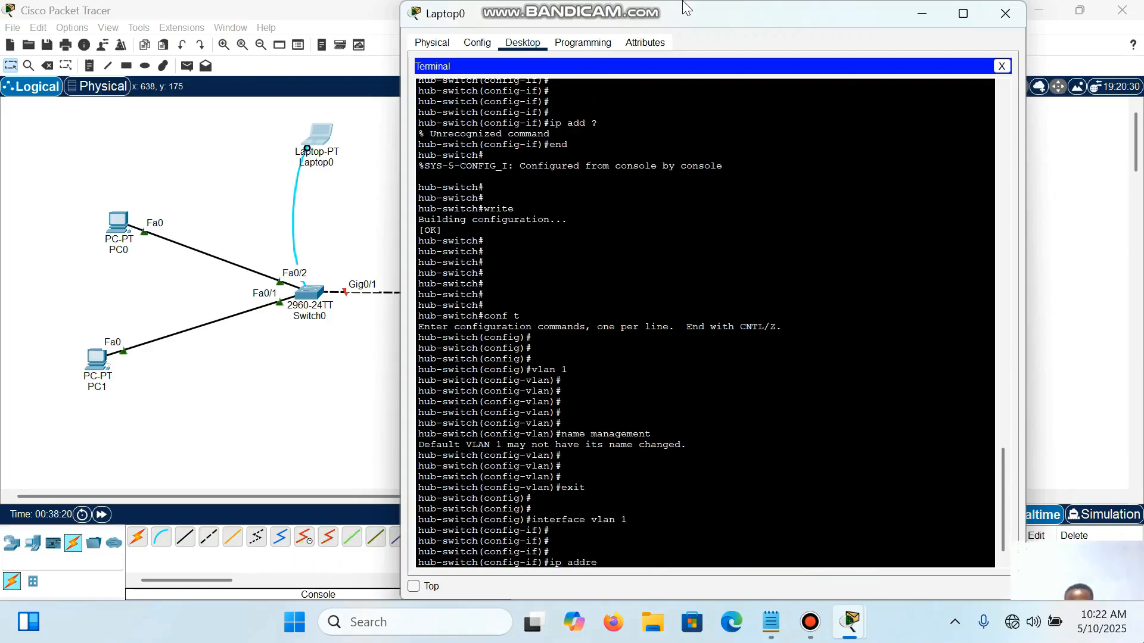
{"action": "type", "text": "ss 10"}
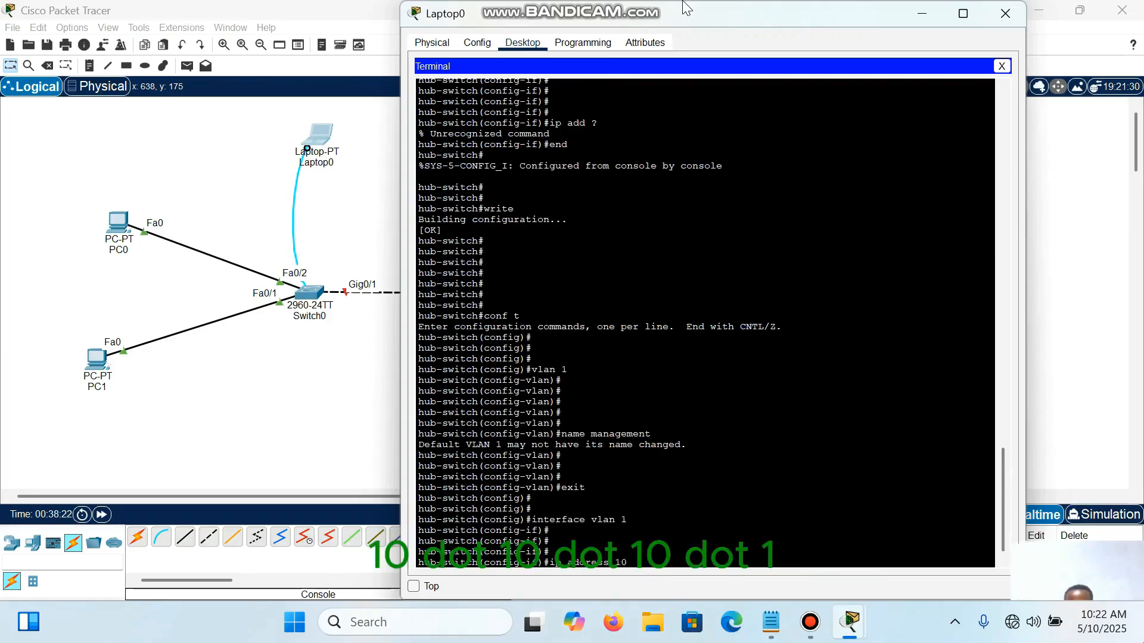
{"action": "type", "text": ".10.10.1 "}
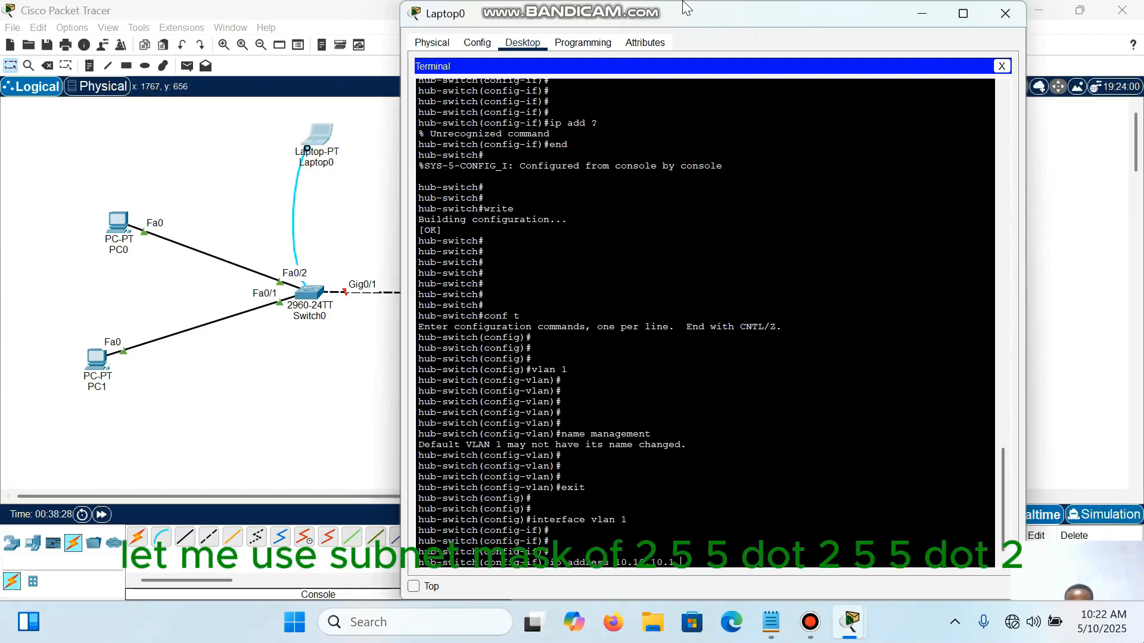
{"action": "type", "text": "255.255.255"}
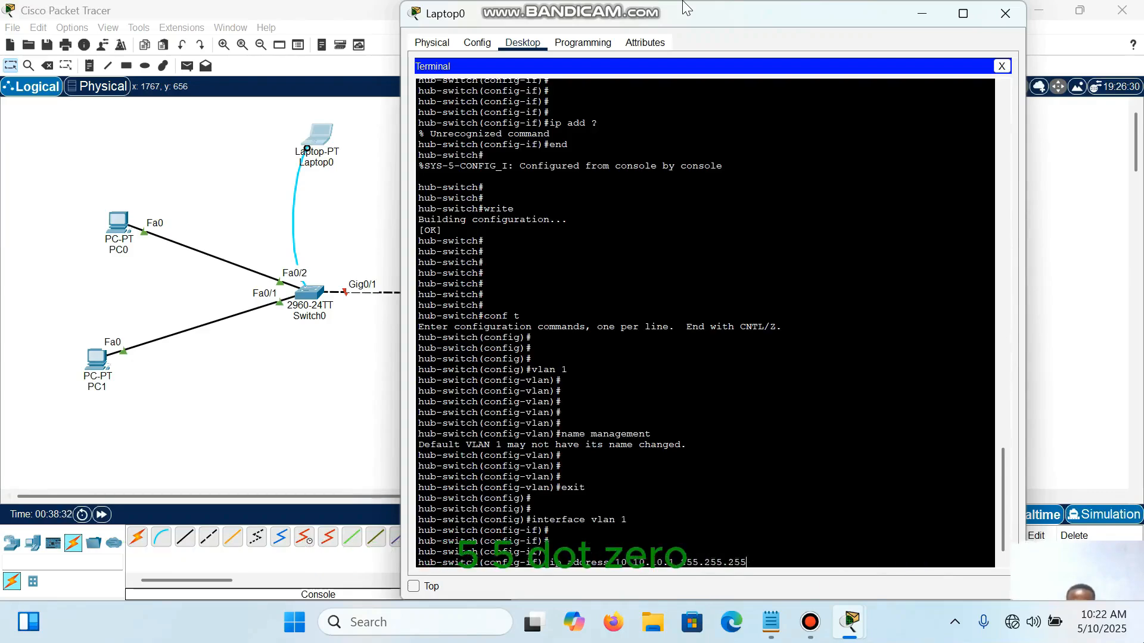
{"action": "type", "text": ".0"}
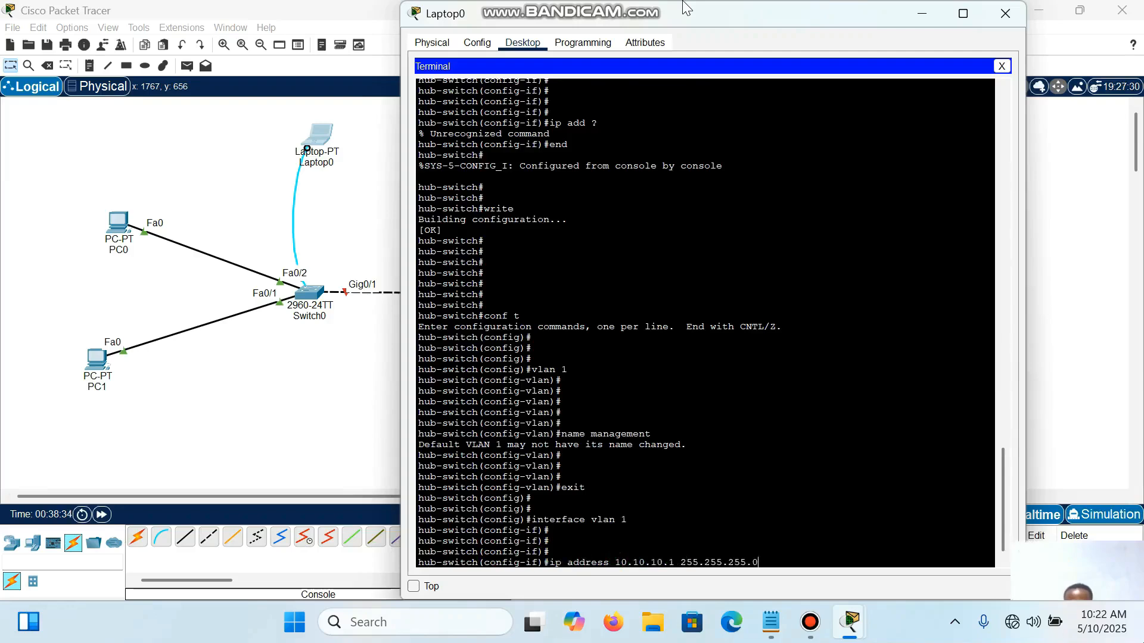
{"action": "key", "text": "Return"}
{"action": "key", "text": "Return"}
{"action": "key", "text": "Return"}
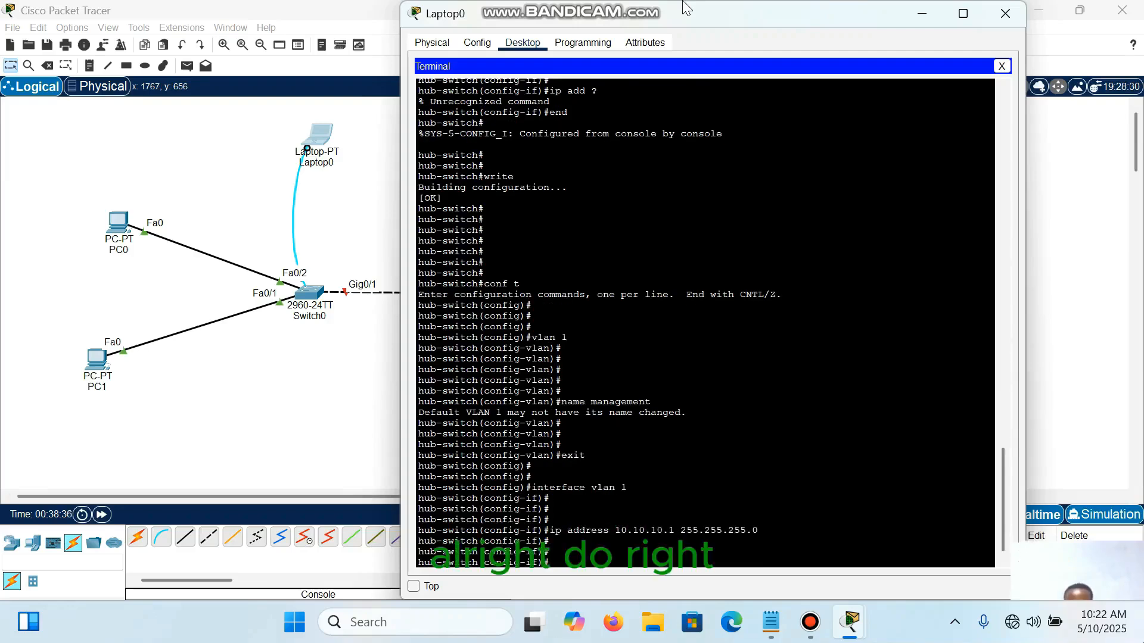
Step: Save the switch configuration from interface mode with do wr
{"action": "type", "text": "do wr"}
{"action": "key", "text": "Return"}
Step: Leave the switch's configuration mode with end, and close the Laptop0 window
{"action": "key", "text": "Return"}
{"action": "key", "text": "Return"}
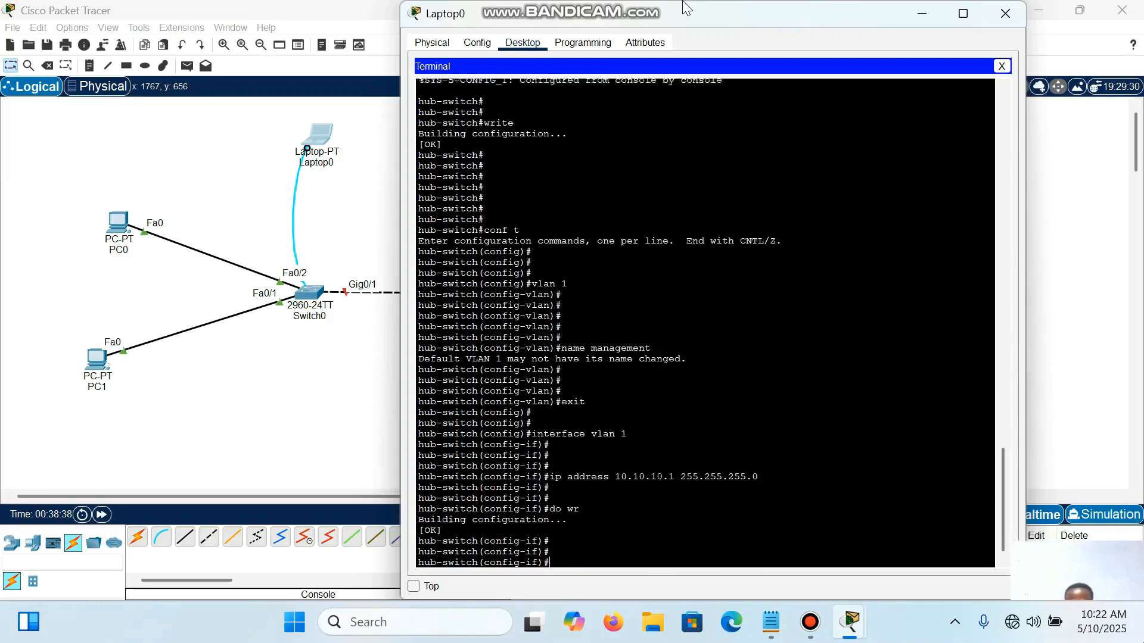
{"action": "key", "text": "Return"}
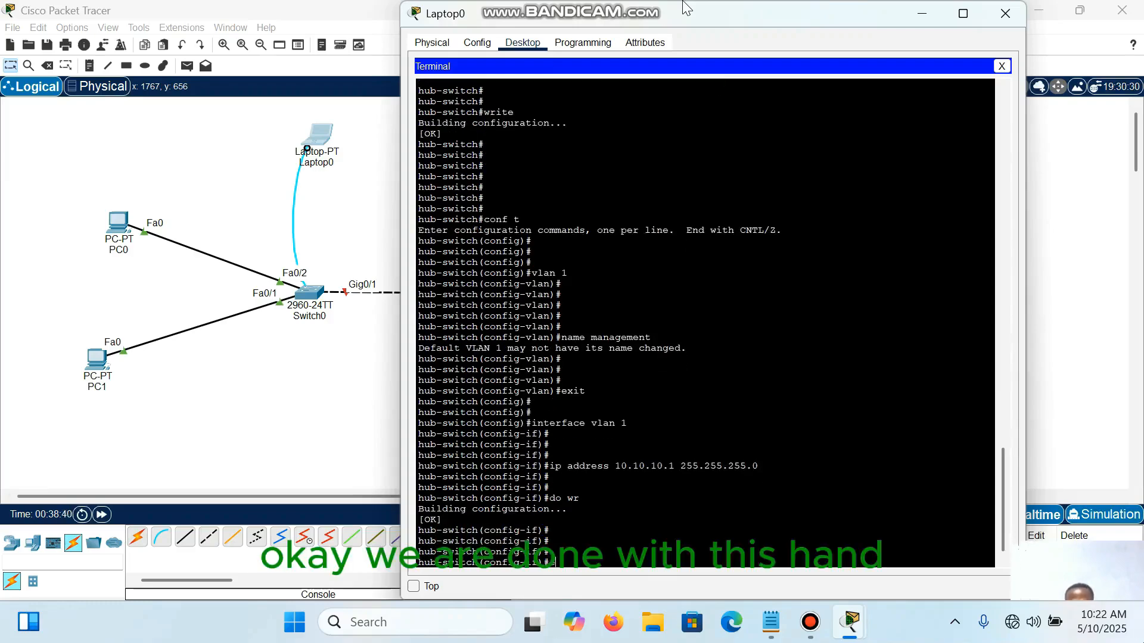
{"action": "type", "text": "end"}
{"action": "key", "text": "Return"}
{"action": "key", "text": "Return"}
{"action": "key", "text": "Return"}
{"action": "key", "text": "Return"}
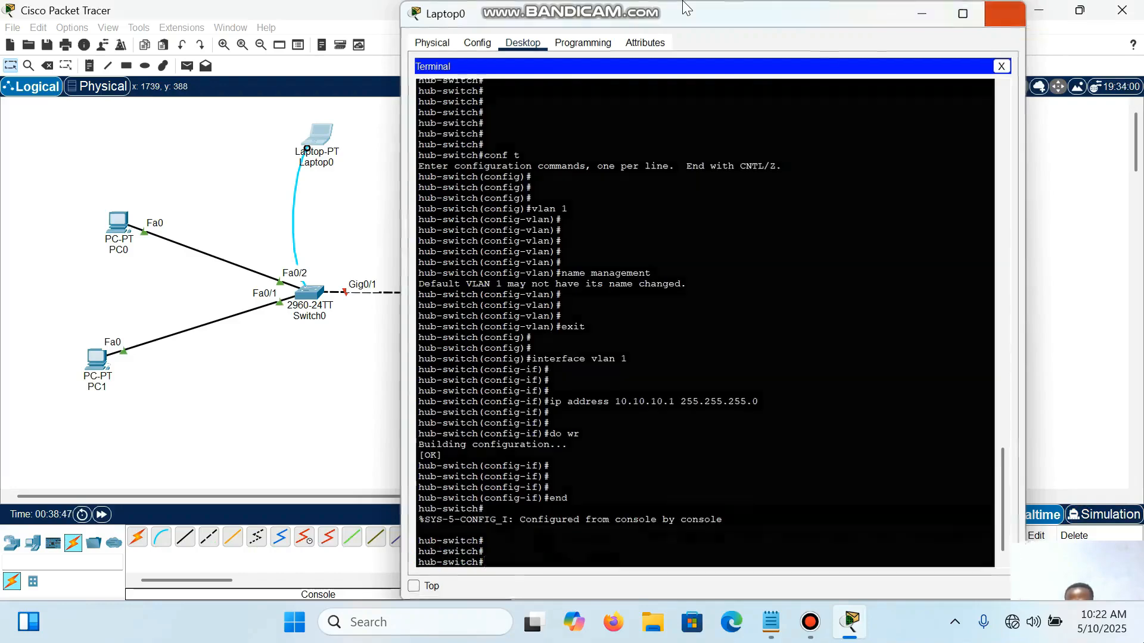
{"action": "left_click", "coordinate": [1005, 13]}
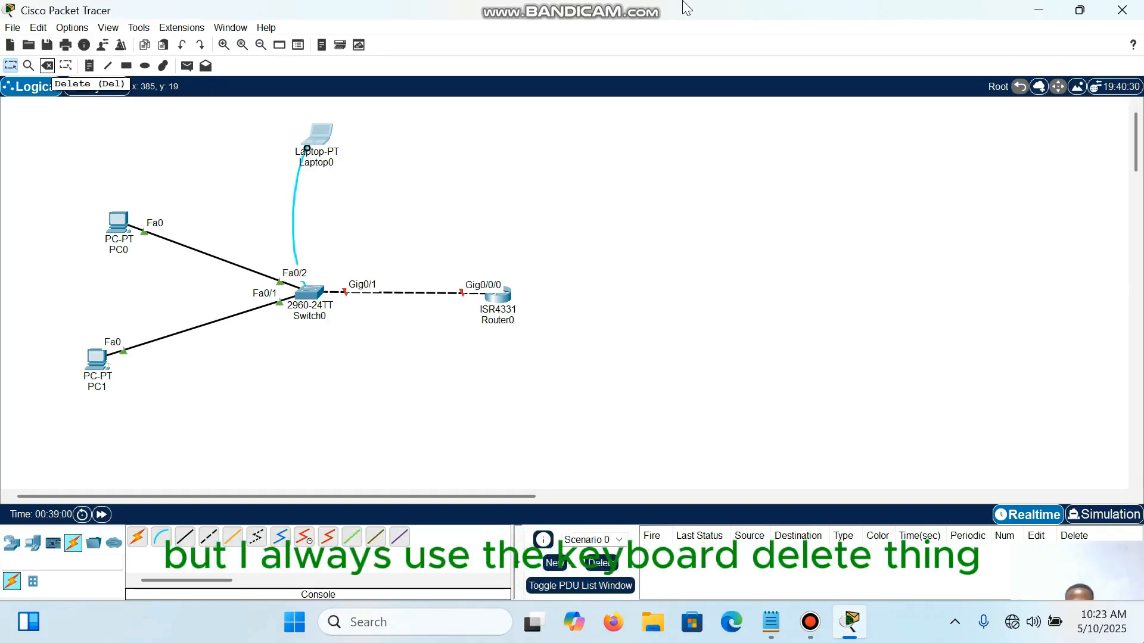
{"action": "key", "text": "Delete"}
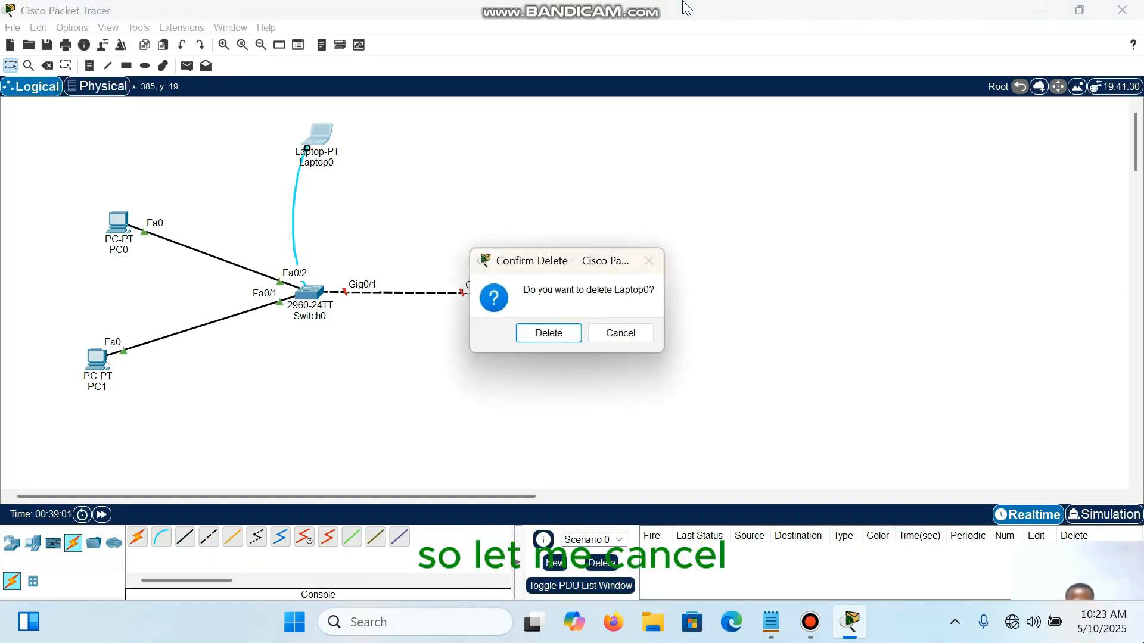
{"action": "key", "text": "Tab"}
{"action": "key", "text": "Return"}
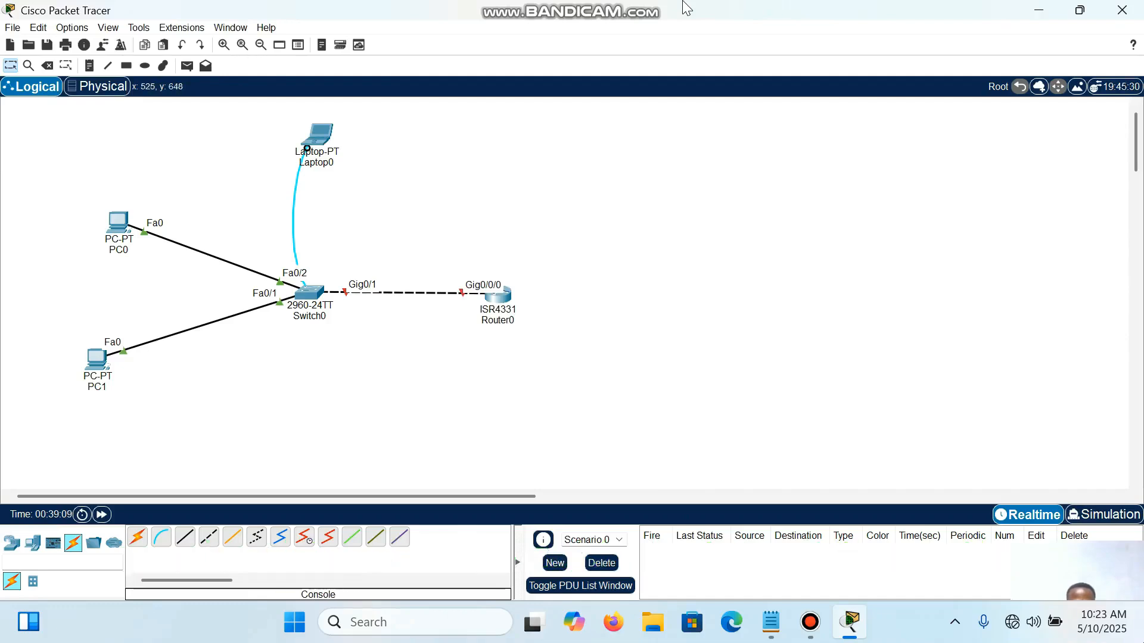
Step: Delete the console cable between Laptop0 and Switch0
{"action": "left_click", "coordinate": [160, 537]}
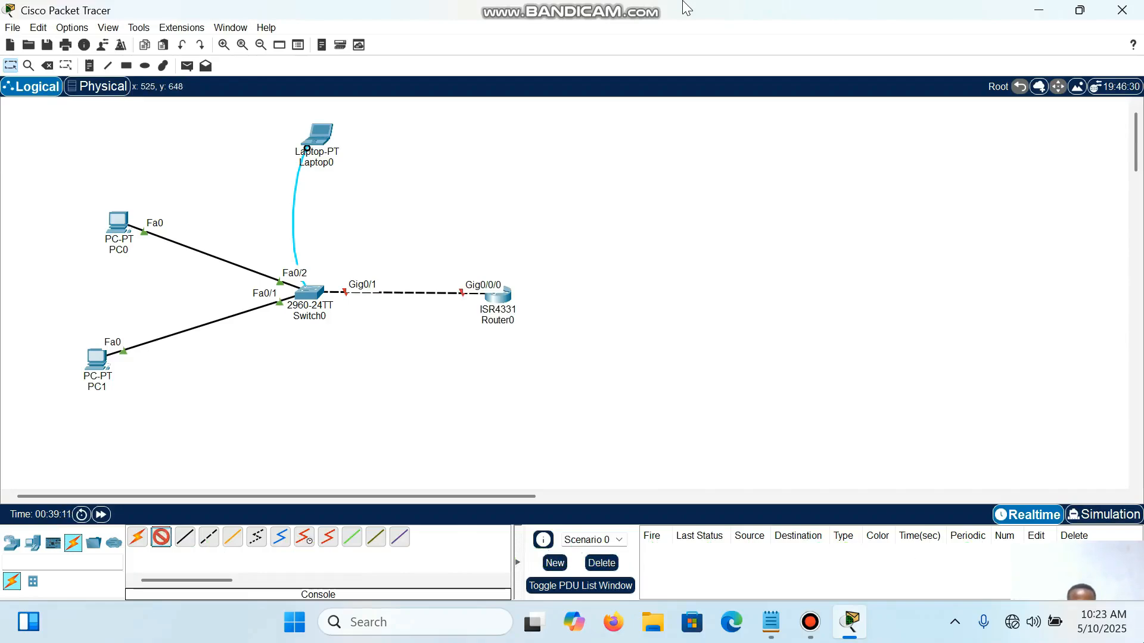
{"action": "left_click", "coordinate": [297, 195]}
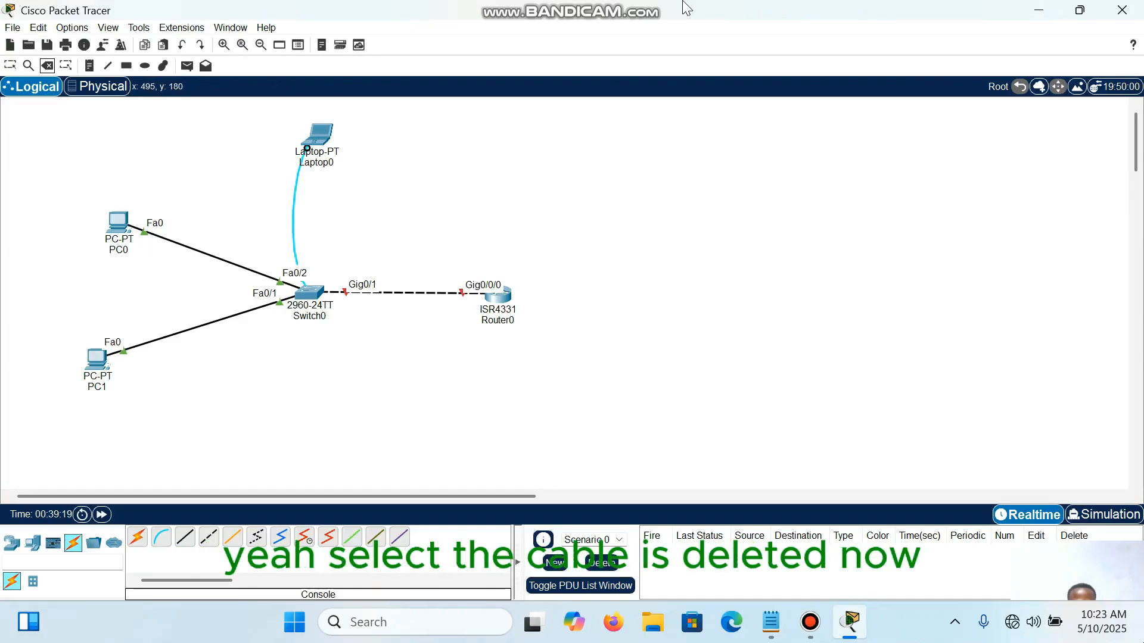
{"action": "key", "text": "Delete"}
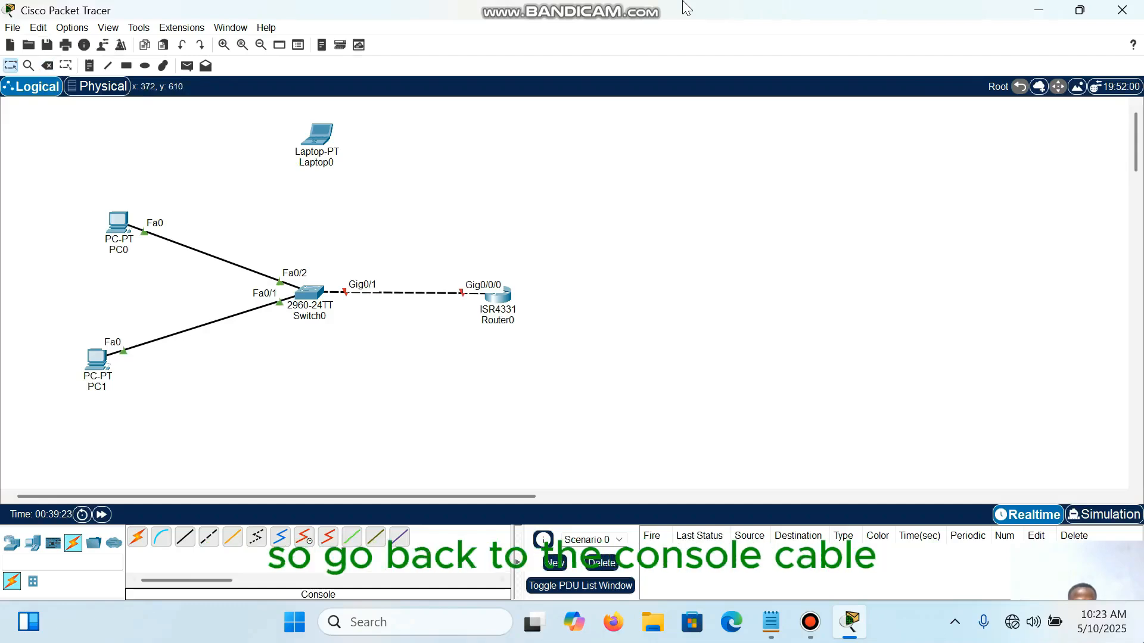
Step: Connect a console cable from the RS 232 port of Laptop0 to the Console port of Router0
{"action": "left_click", "coordinate": [161, 537]}
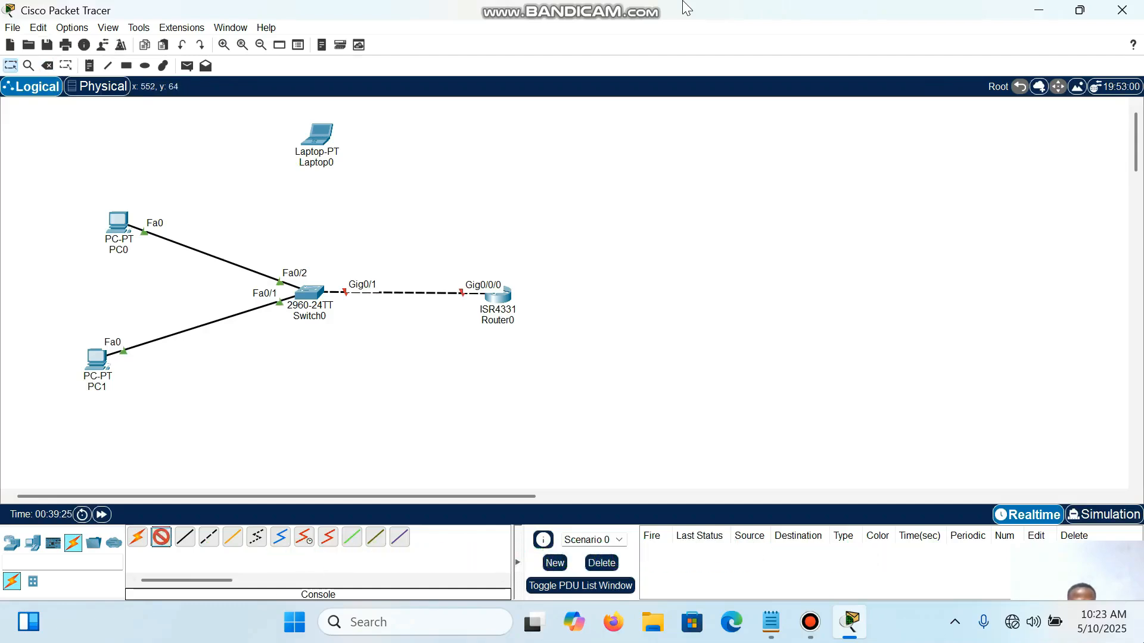
{"action": "left_click", "coordinate": [328, 138]}
{"action": "left_click", "coordinate": [329, 142]}
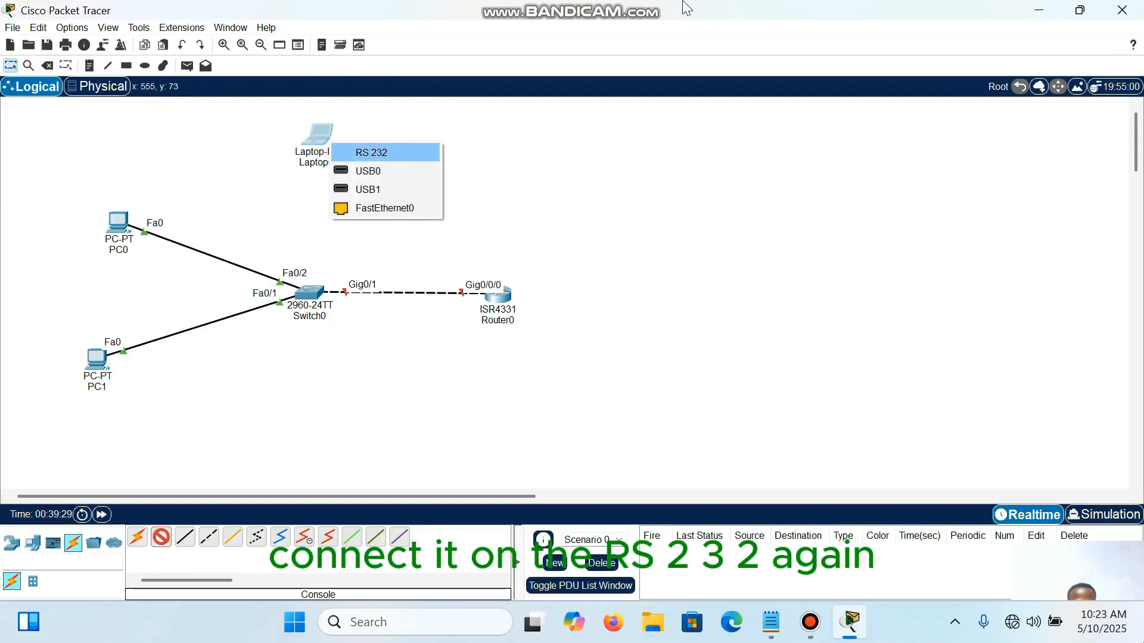
{"action": "left_click", "coordinate": [371, 153]}
{"action": "left_click", "coordinate": [497, 295]}
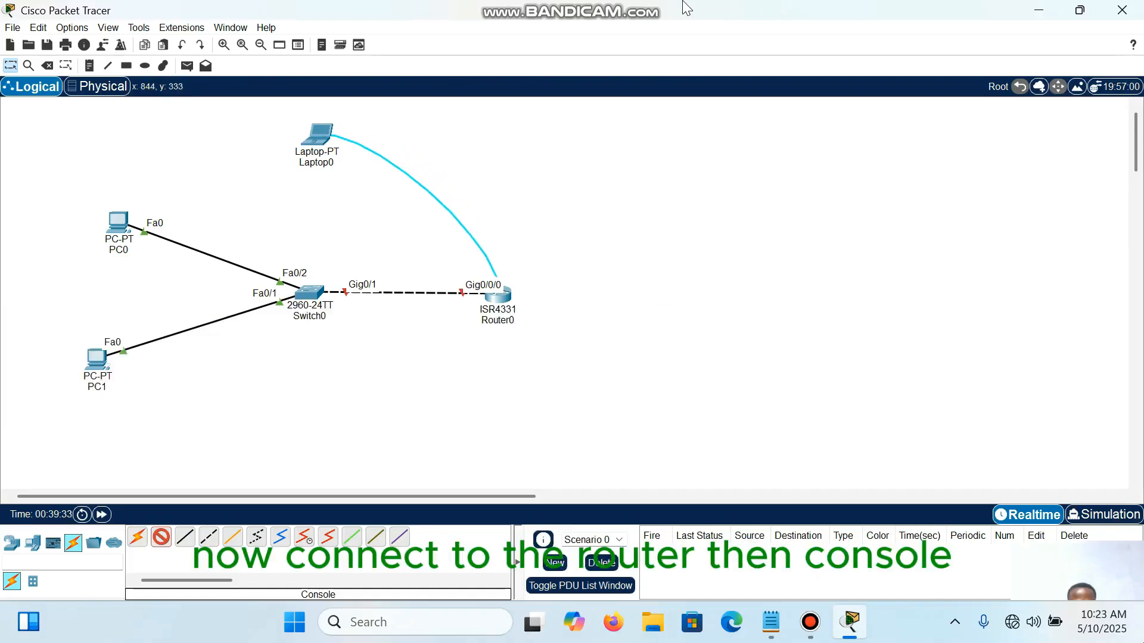
{"action": "left_click", "coordinate": [501, 295]}
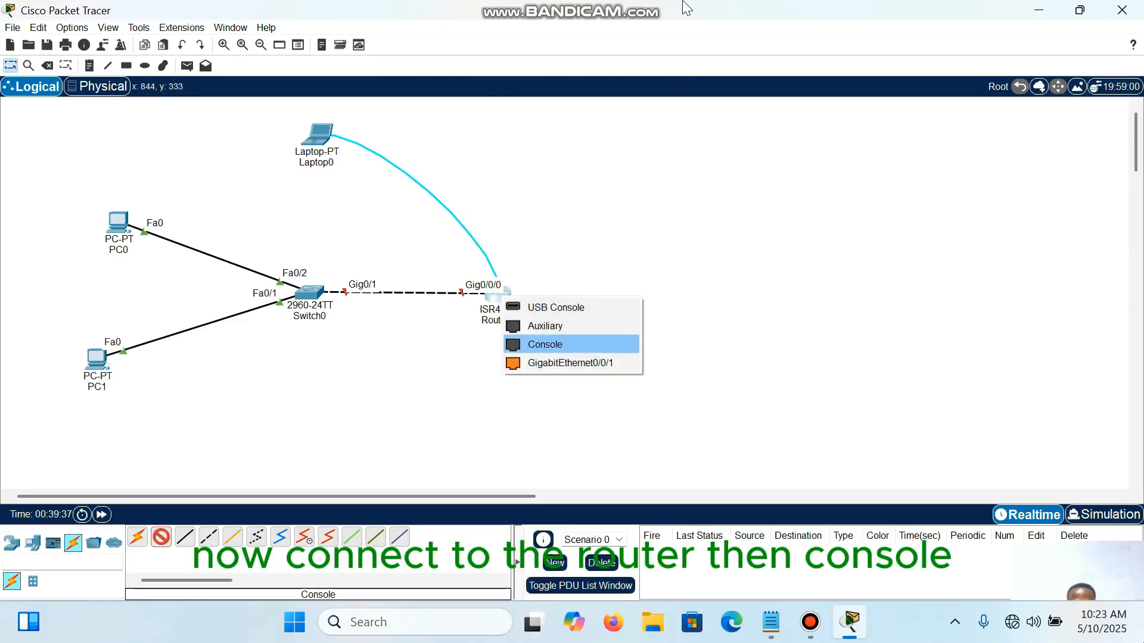
{"action": "left_click", "coordinate": [545, 344]}
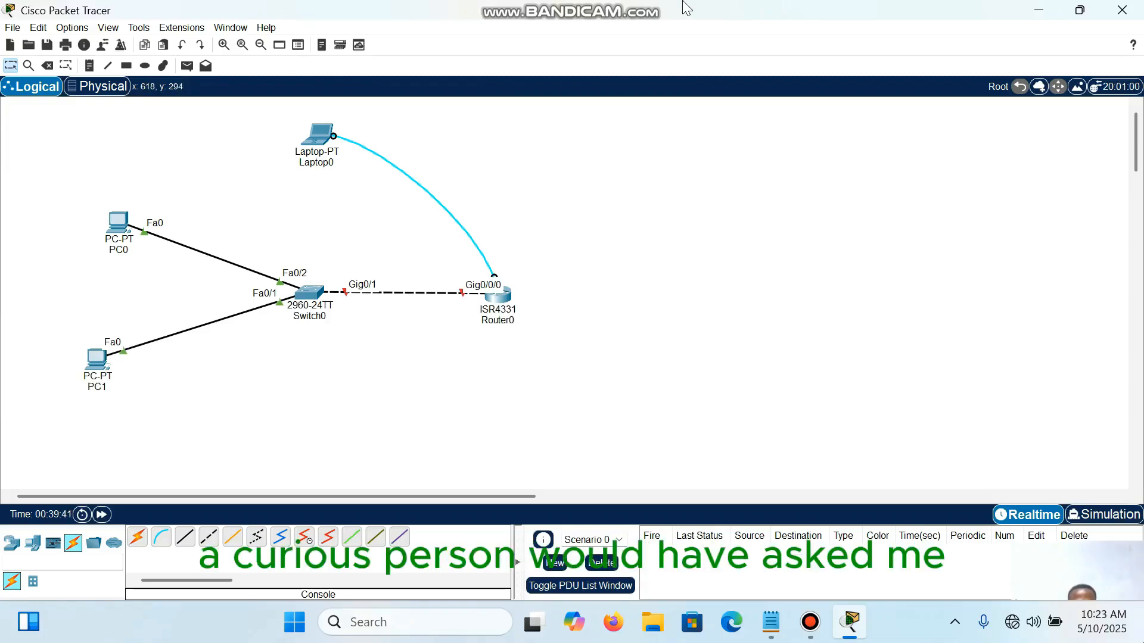
{"action": "left_click_drag", "start_coordinate": [346, 268], "coordinate": [480, 317]}
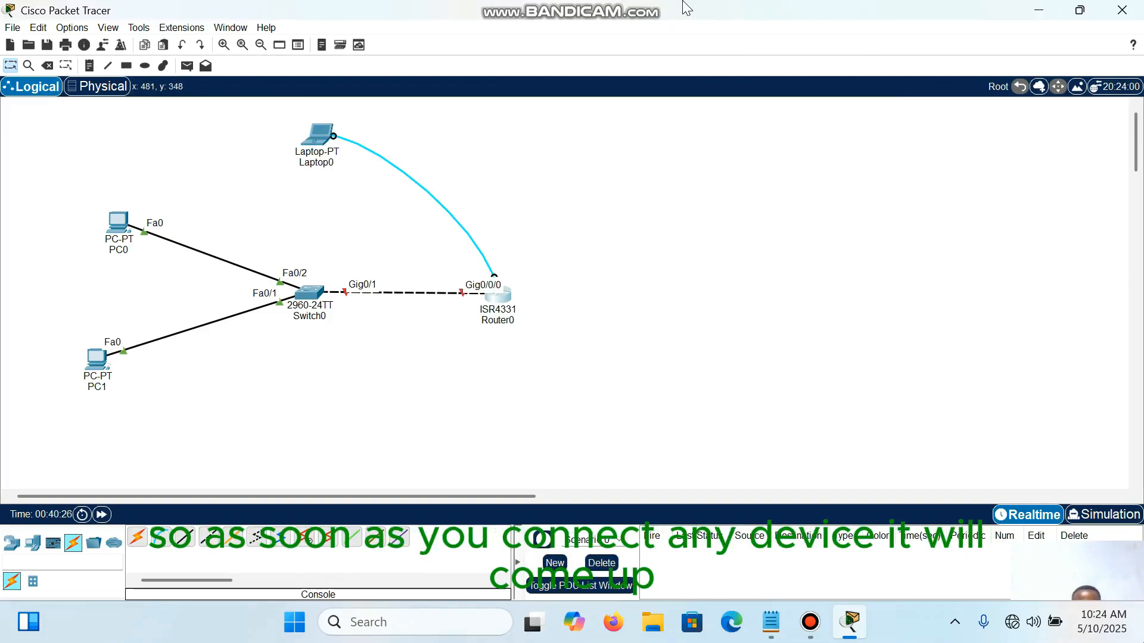
{"action": "mouse_move", "coordinate": [308, 292]}
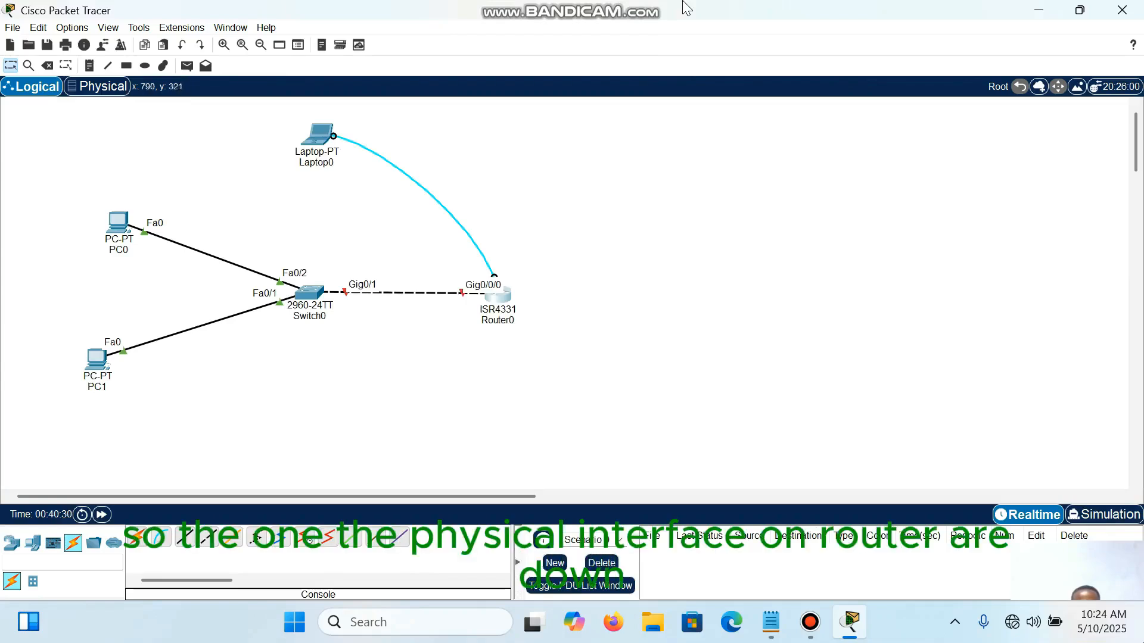
{"action": "mouse_move", "coordinate": [498, 294]}
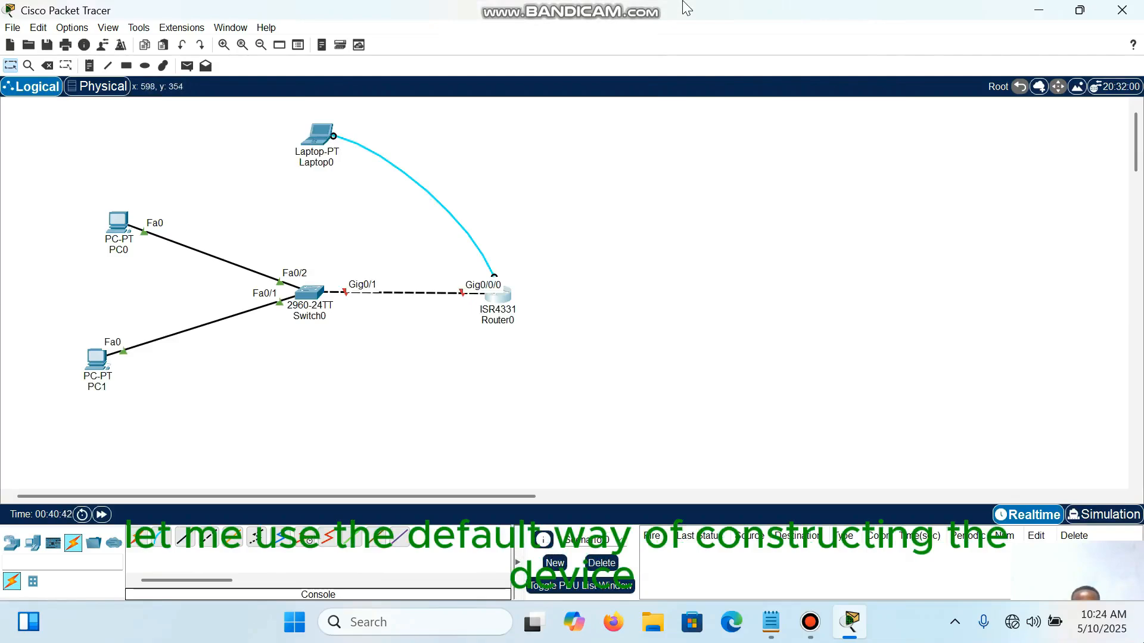
Step: Open the command line of Switch0 and enter global configuration mode with conf t
{"action": "double_click", "coordinate": [308, 293]}
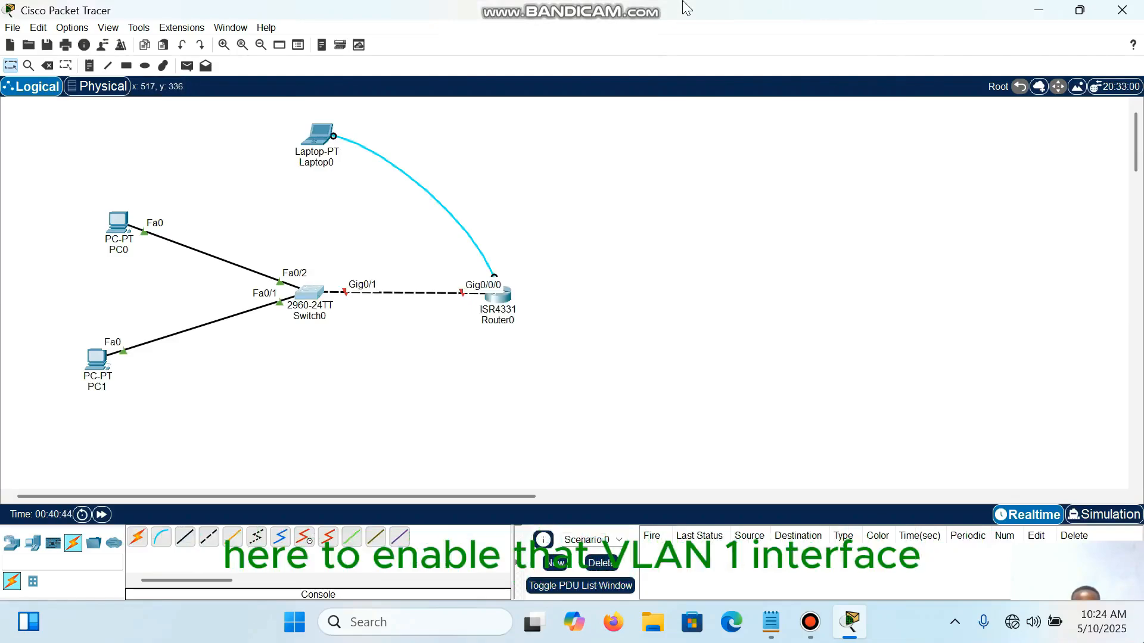
{"action": "left_click", "coordinate": [512, 43]}
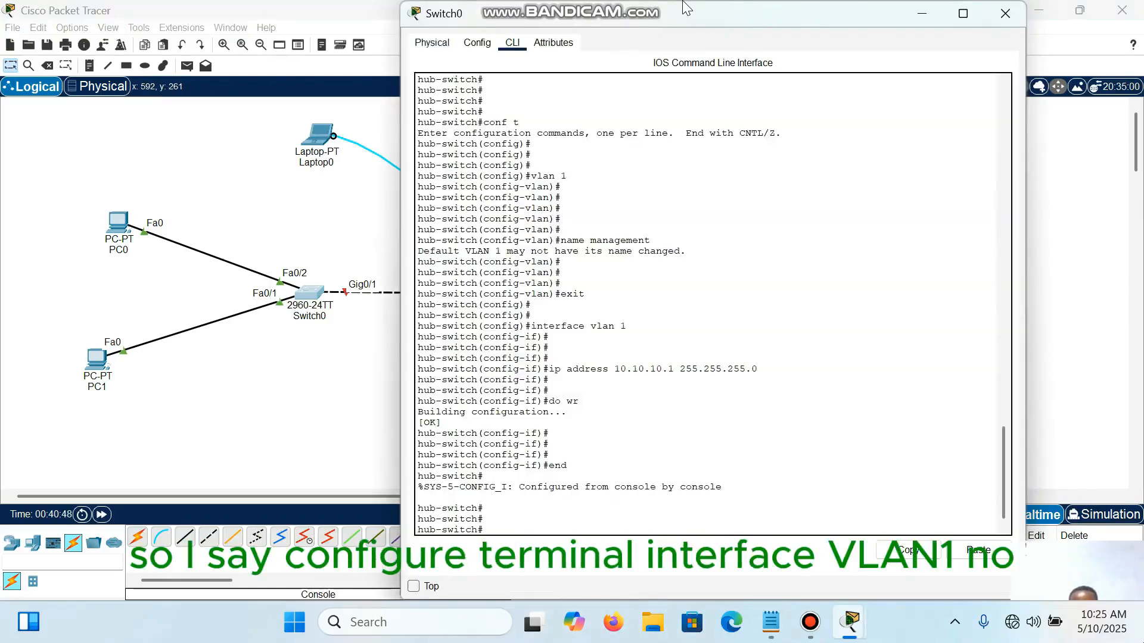
{"action": "key", "text": "Return"}
{"action": "key", "text": "Return"}
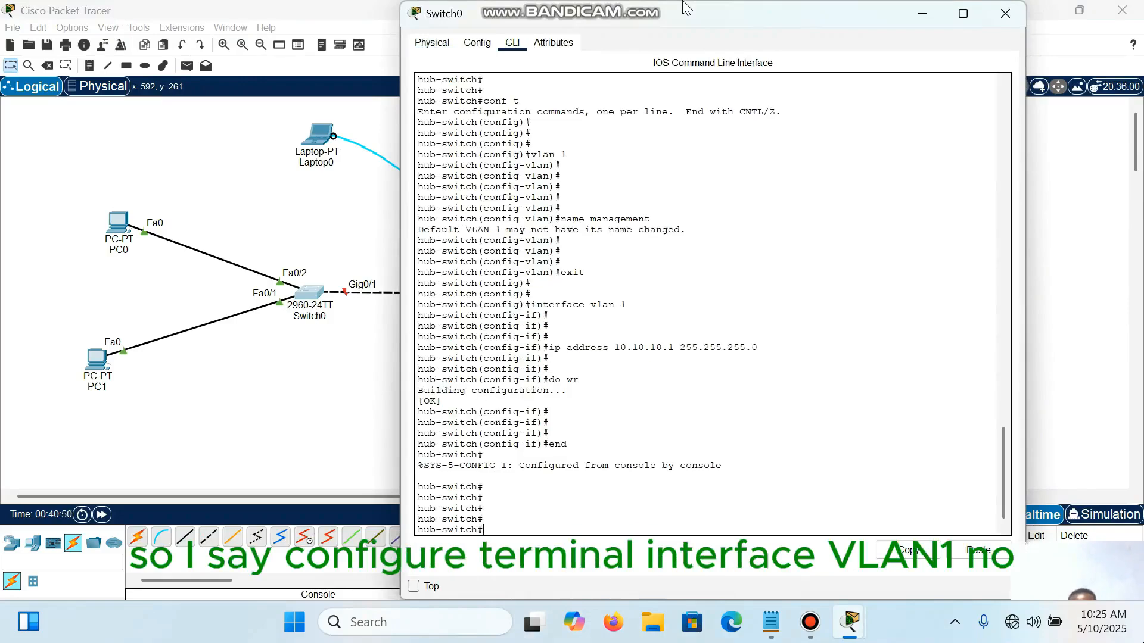
{"action": "type", "text": "conf t"}
{"action": "key", "text": "Return"}
{"action": "key", "text": "Return"}
{"action": "key", "text": "Return"}
{"action": "key", "text": "Return"}
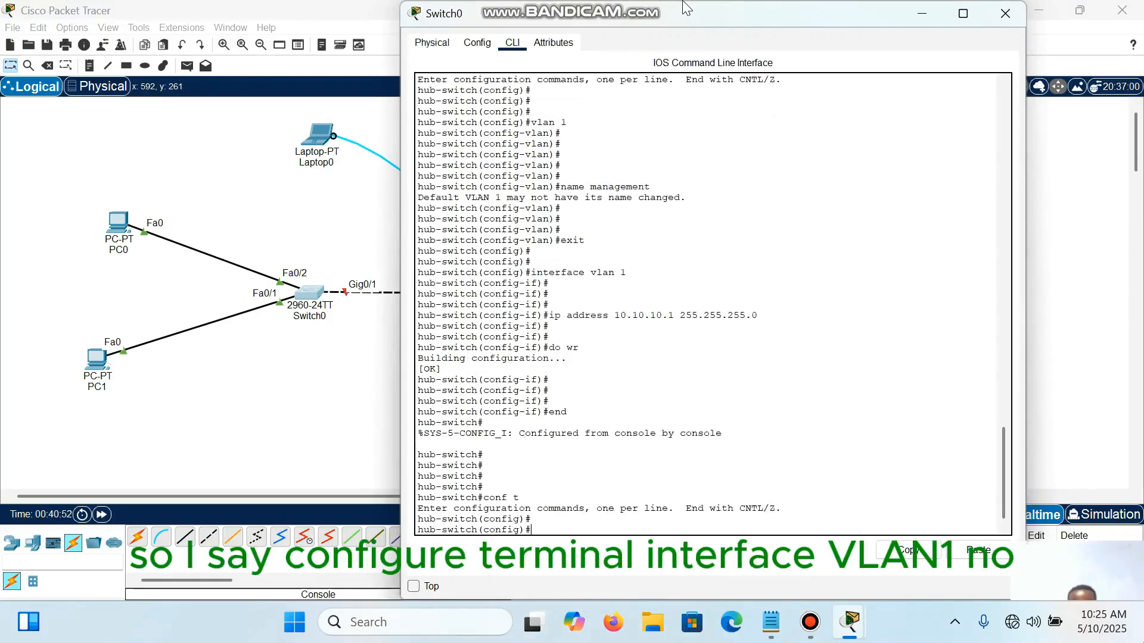
Step: Enable the switch's VLAN 1 interface with interface vlan 1 and no shut, and close the Switch0 window
{"action": "type", "text": "interfac"}
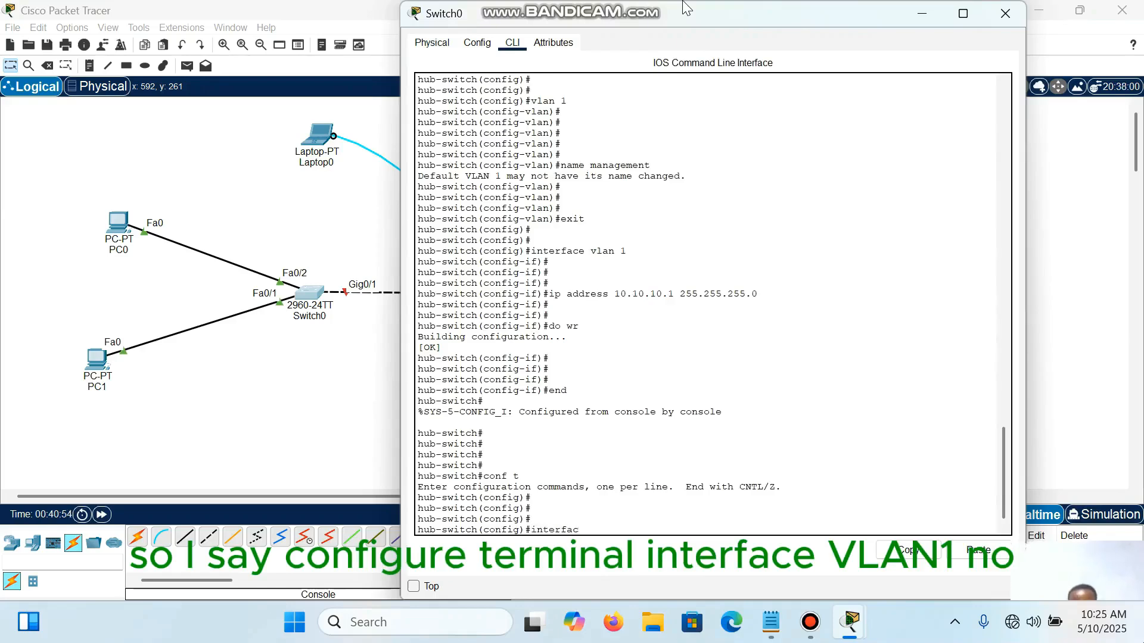
{"action": "type", "text": "e vlan 1"}
{"action": "key", "text": "Return"}
{"action": "key", "text": "Return"}
{"action": "key", "text": "Return"}
{"action": "type", "text": "no"}
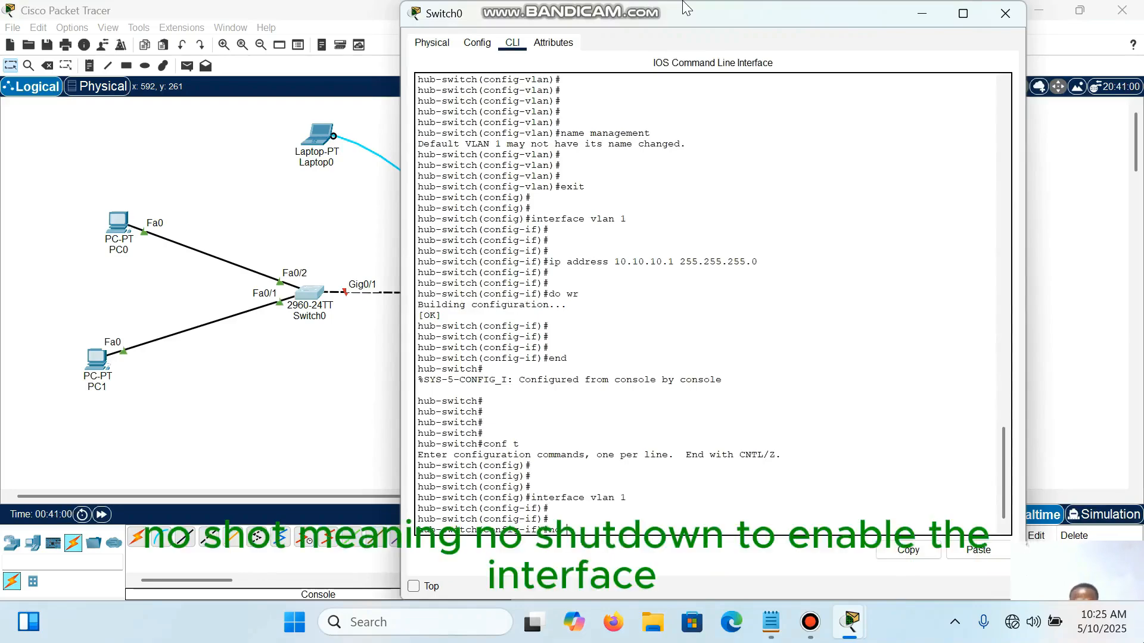
{"action": "type", "text": " shut"}
{"action": "key", "text": "Return"}
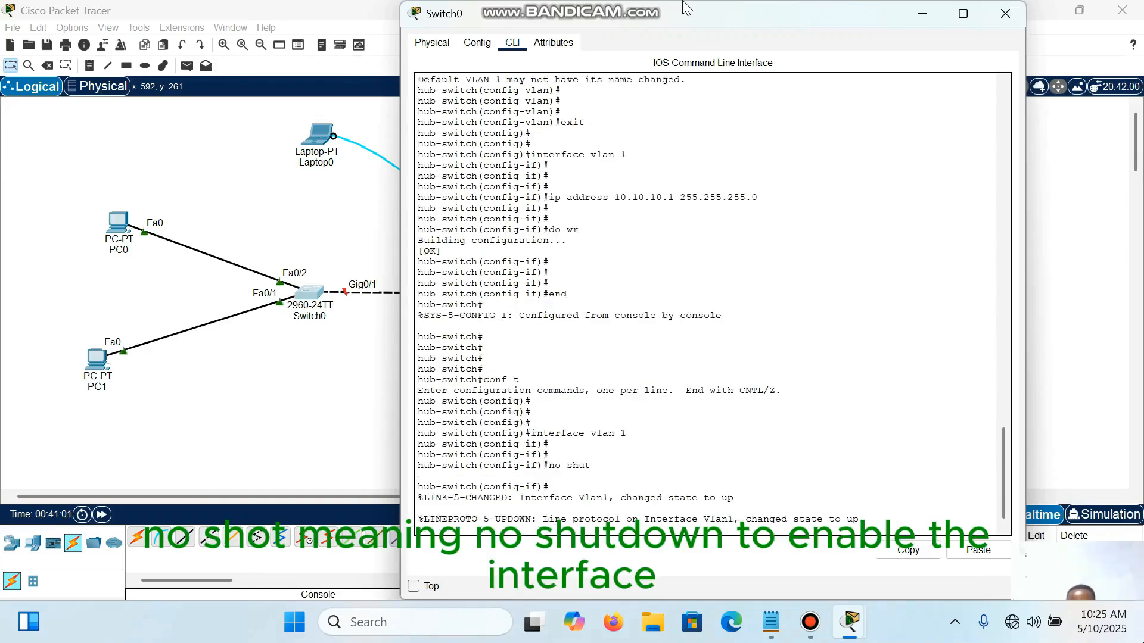
{"action": "key", "text": "Return"}
{"action": "key", "text": "Return"}
{"action": "key", "text": "Return"}
{"action": "key", "text": "Return"}
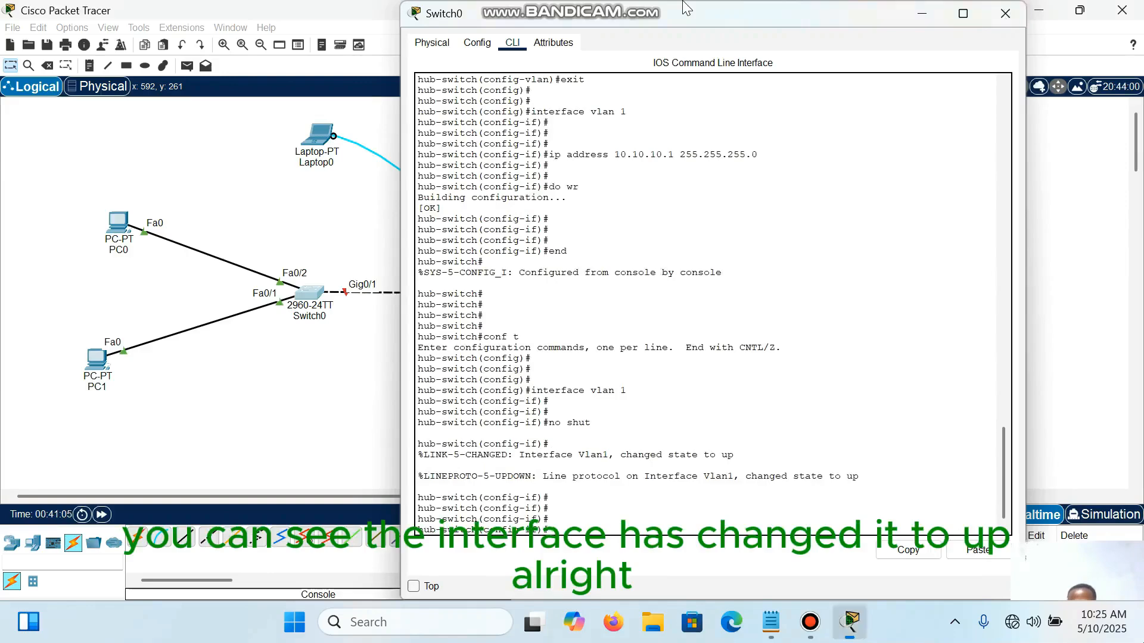
{"action": "left_click", "coordinate": [1005, 13]}
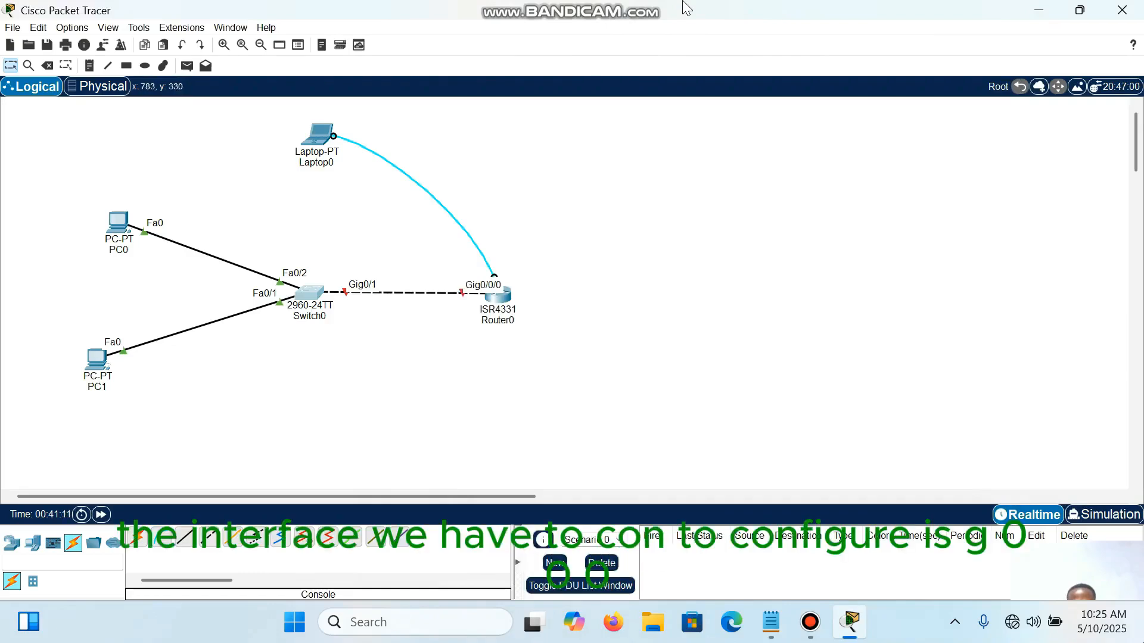
Step: Start a terminal session on Laptop0 with the default port settings, and reposition its window to show the whole terminal
{"action": "left_click", "coordinate": [315, 138]}
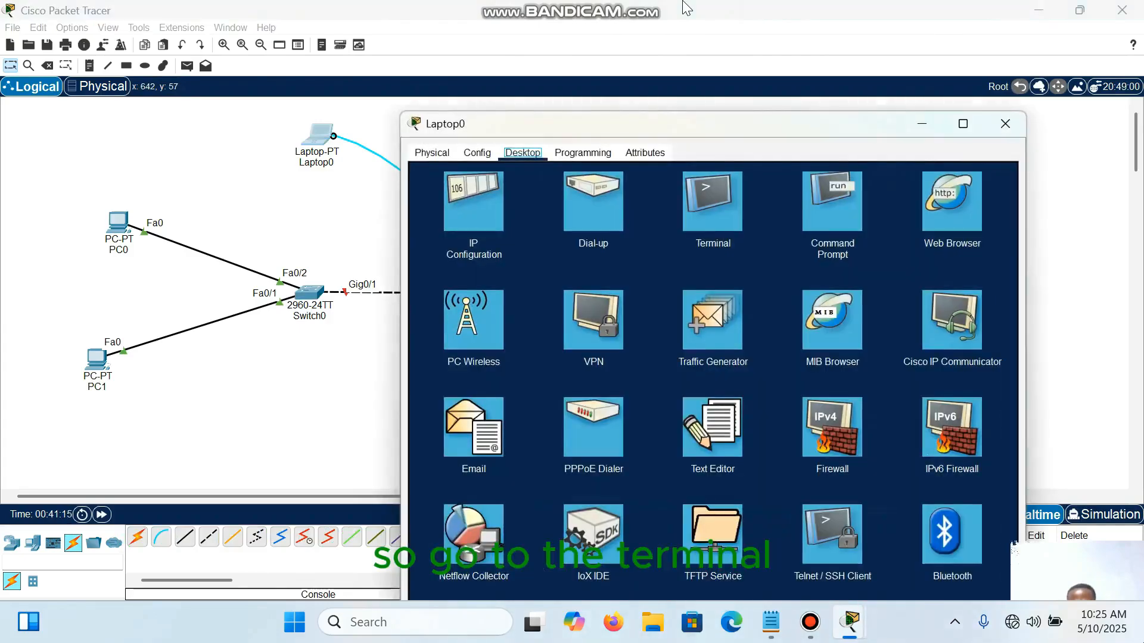
{"action": "left_click", "coordinate": [712, 201]}
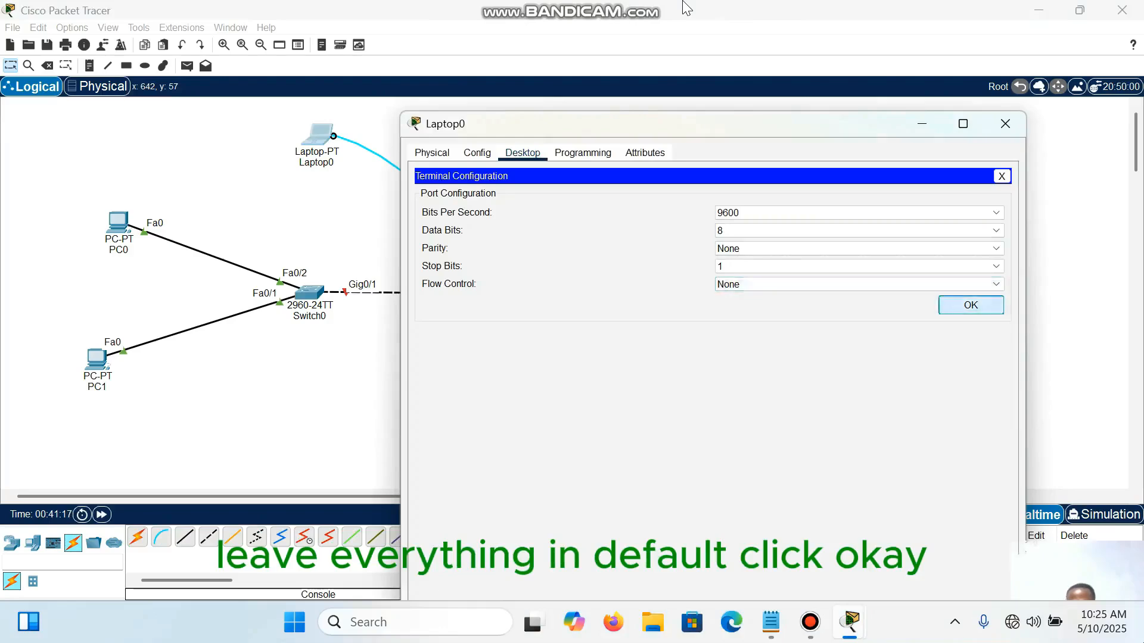
{"action": "left_click", "coordinate": [970, 305]}
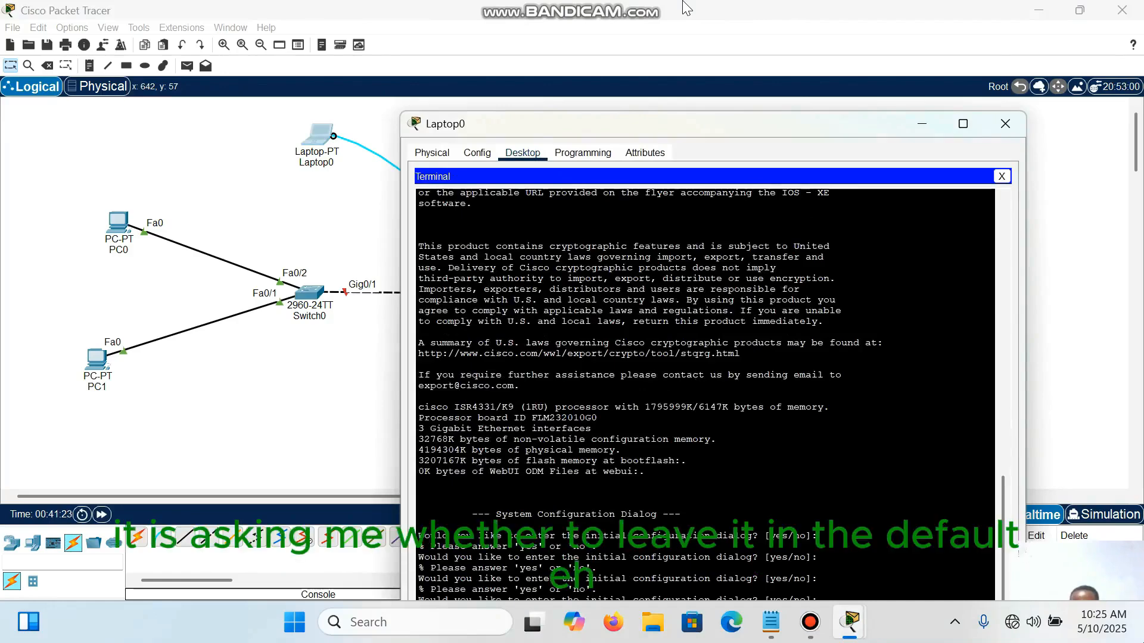
{"action": "left_click_drag", "start_coordinate": [822, 132], "coordinate": [752, 25]}
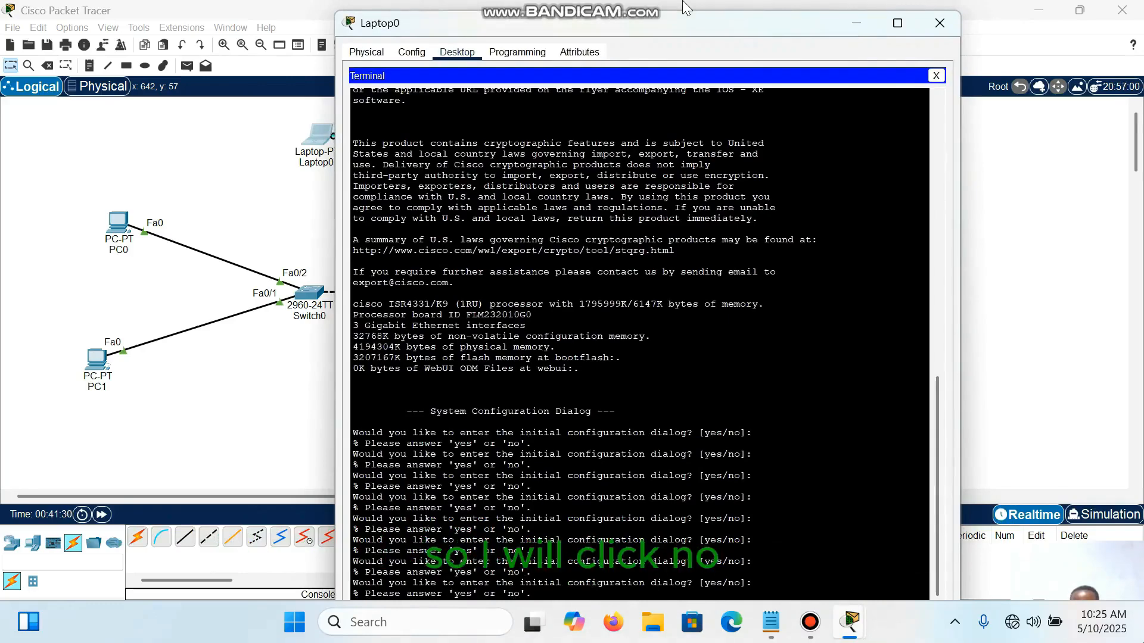
{"action": "left_click_drag", "start_coordinate": [765, 12], "coordinate": [764, 133]}
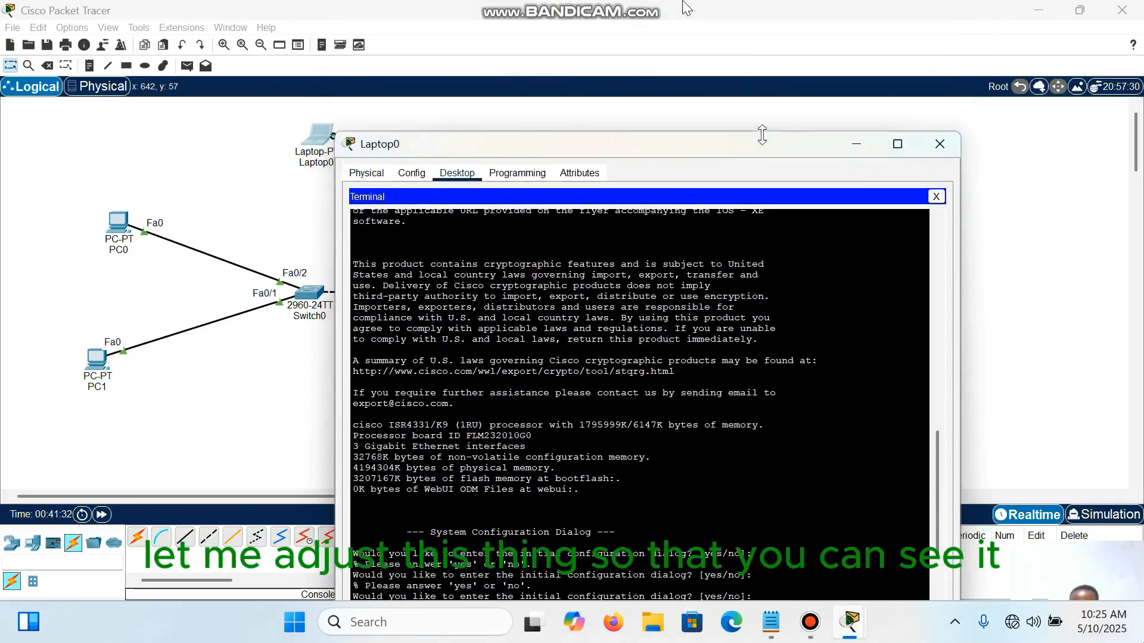
{"action": "left_click_drag", "start_coordinate": [687, 7], "coordinate": [670, 112]}
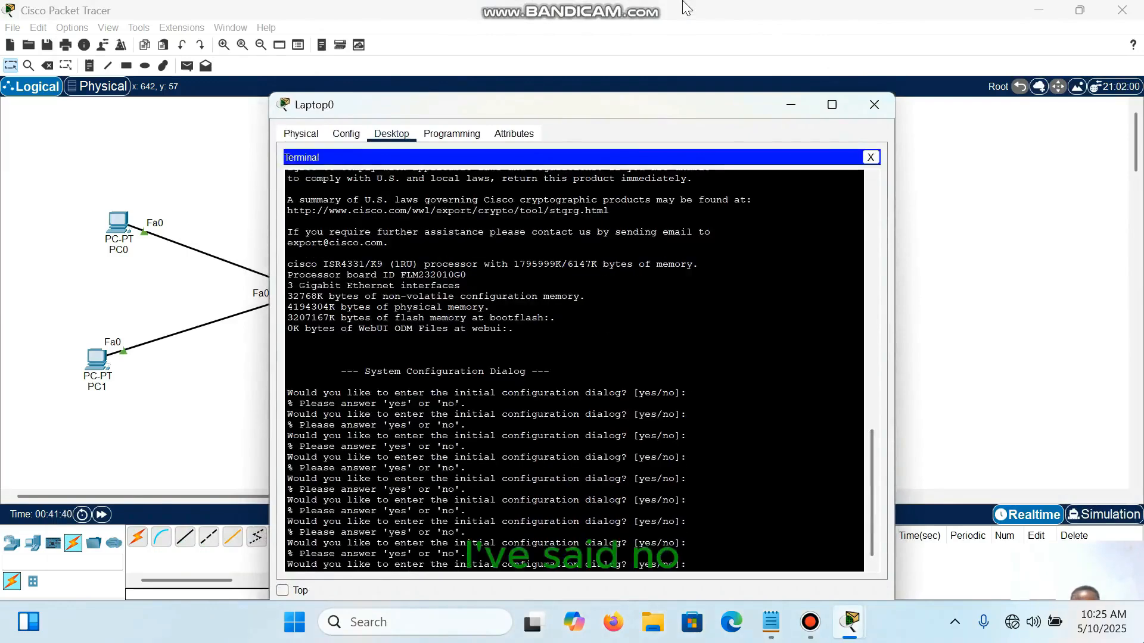
Step: Decline the router's initial configuration dialog with no, and proceed to the user EXEC prompt
{"action": "type", "text": "no"}
{"action": "key", "text": "Return"}
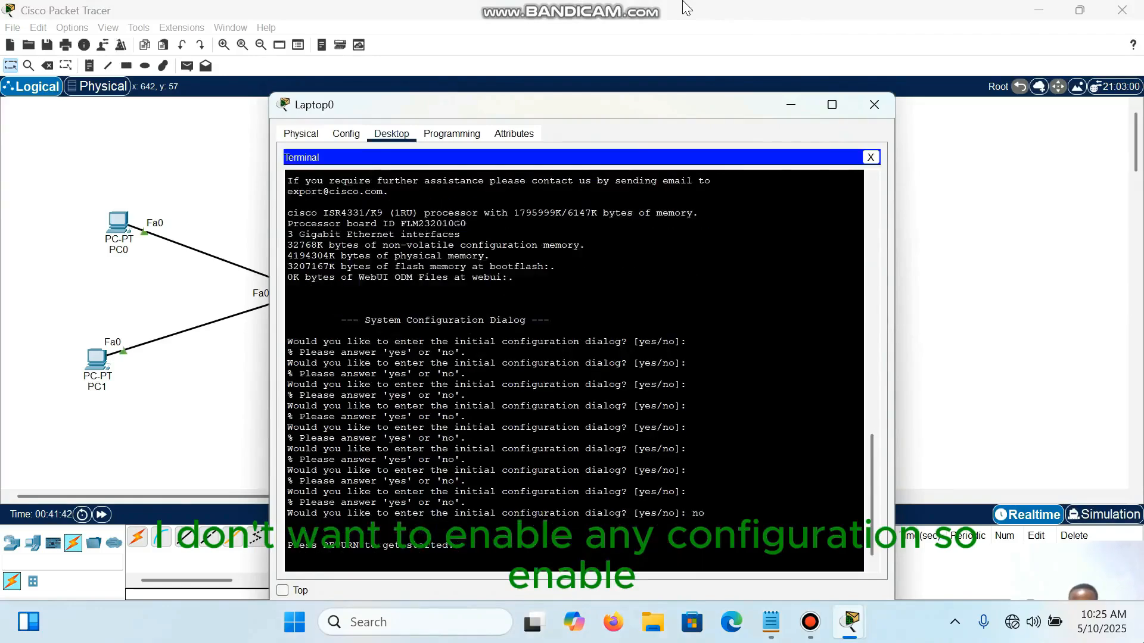
{"action": "key", "text": "Return"}
{"action": "key", "text": "Return"}
{"action": "key", "text": "Return"}
{"action": "key", "text": "Return"}
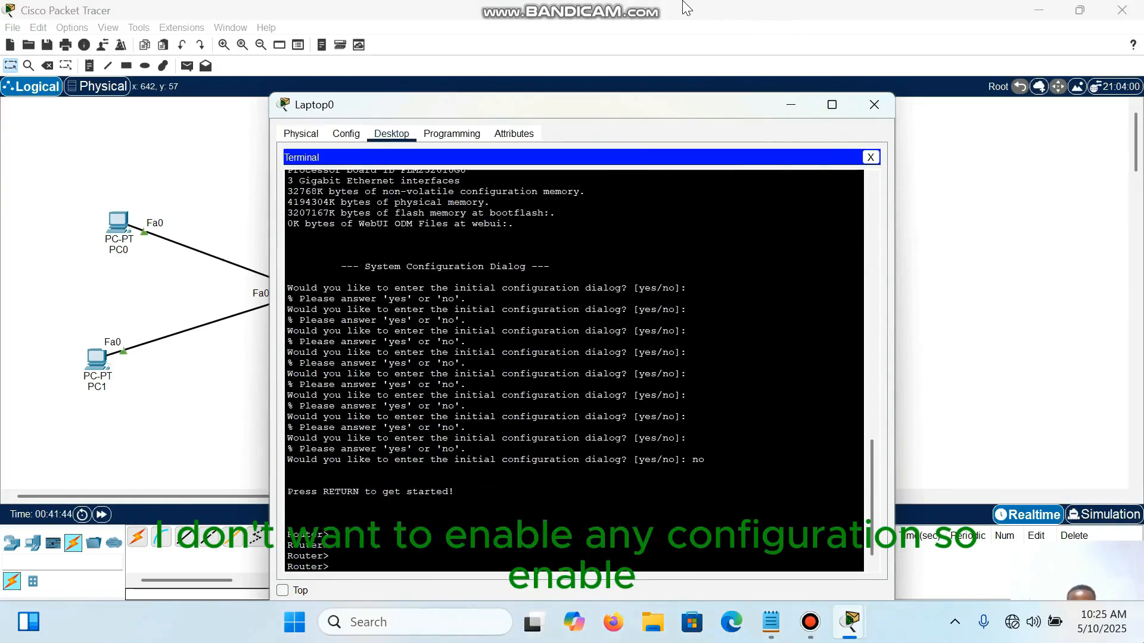
Step: Enter privileged EXEC mode on the router with en
{"action": "type", "text": "en"}
{"action": "key", "text": "Return"}
{"action": "key", "text": "Return"}
{"action": "key", "text": "Return"}
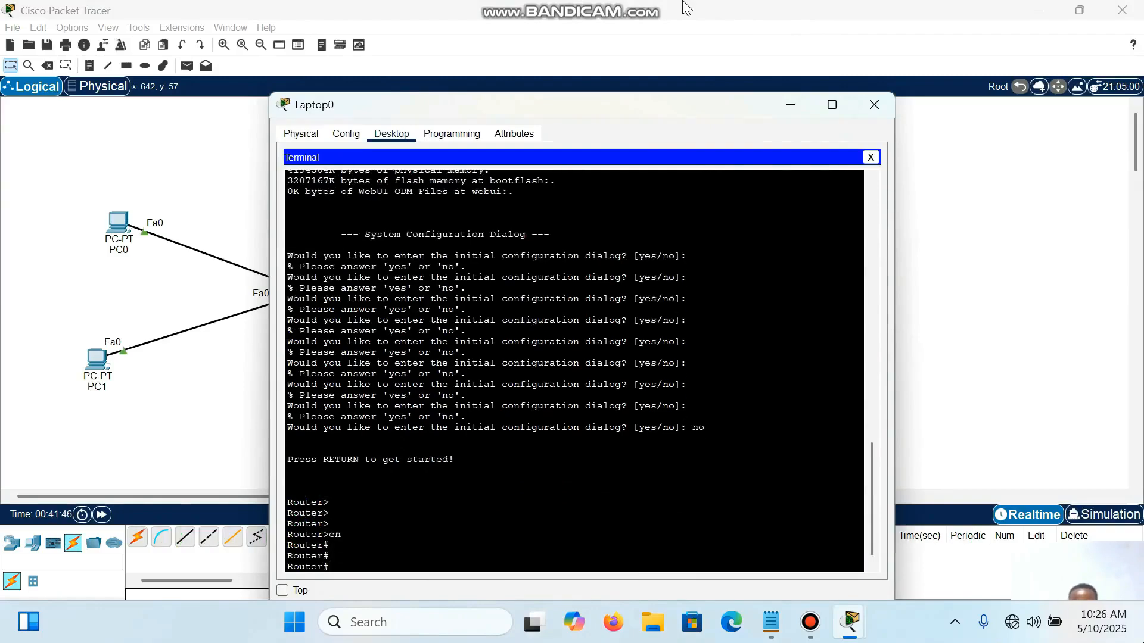
{"action": "key", "text": "Return"}
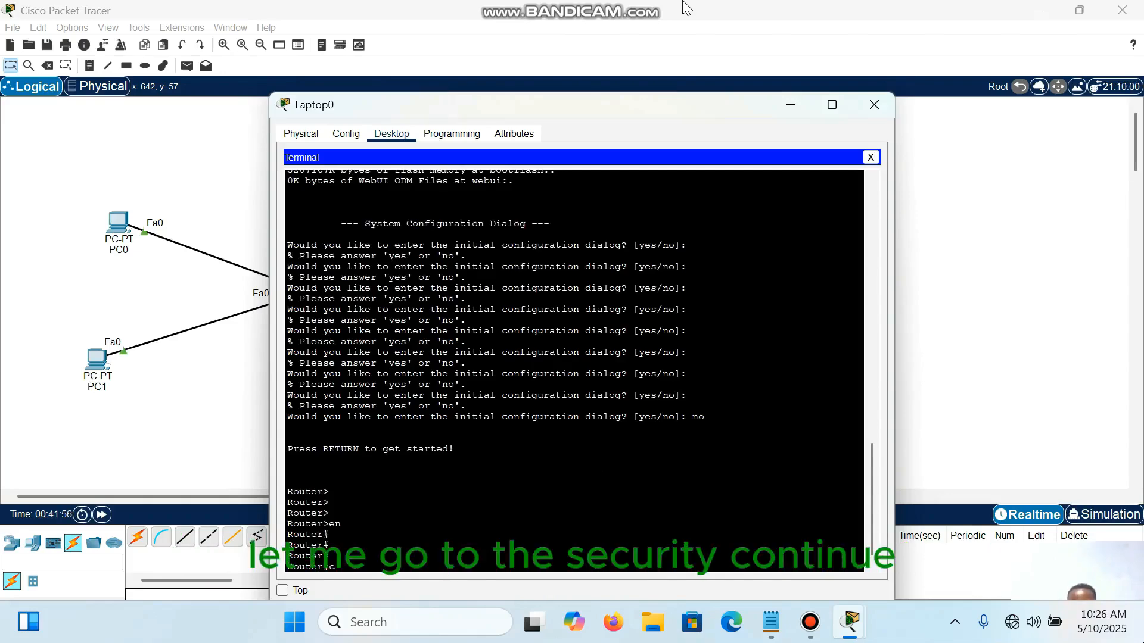
Step: Enter global configuration mode on the router with conf t
{"action": "type", "text": "onf t"}
{"action": "key", "text": "Return"}
{"action": "key", "text": "Return"}
{"action": "key", "text": "Return"}
{"action": "key", "text": "Return"}
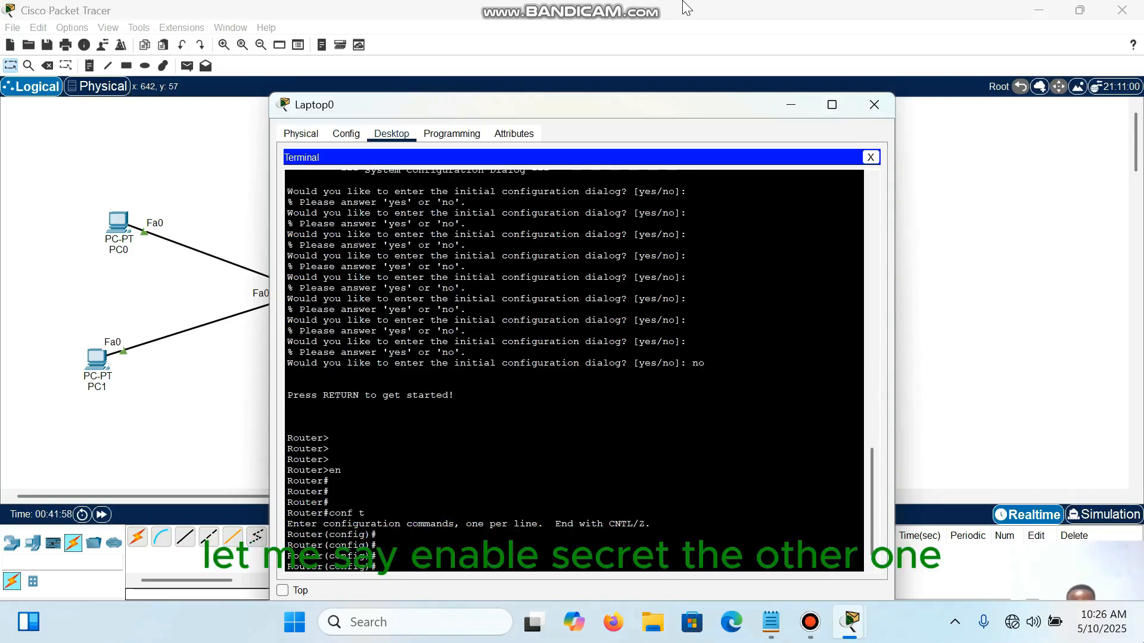
Step: Set the router's encrypted privileged-mode password with enable secret followed by the chosen password
{"action": "type", "text": "enable "}
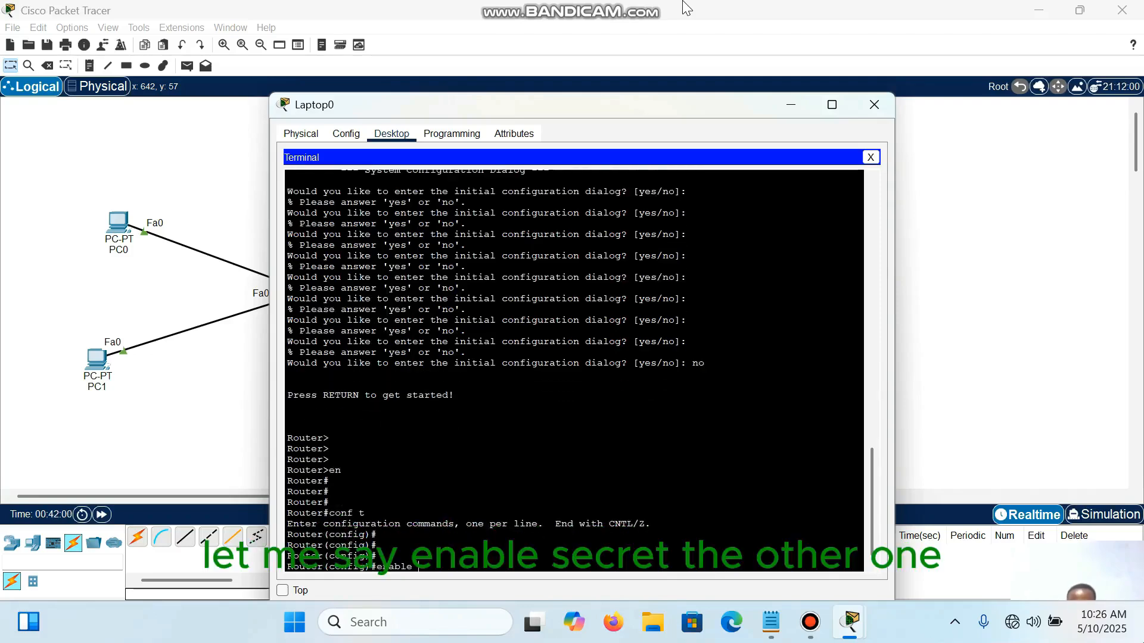
{"action": "type", "text": "sec"}
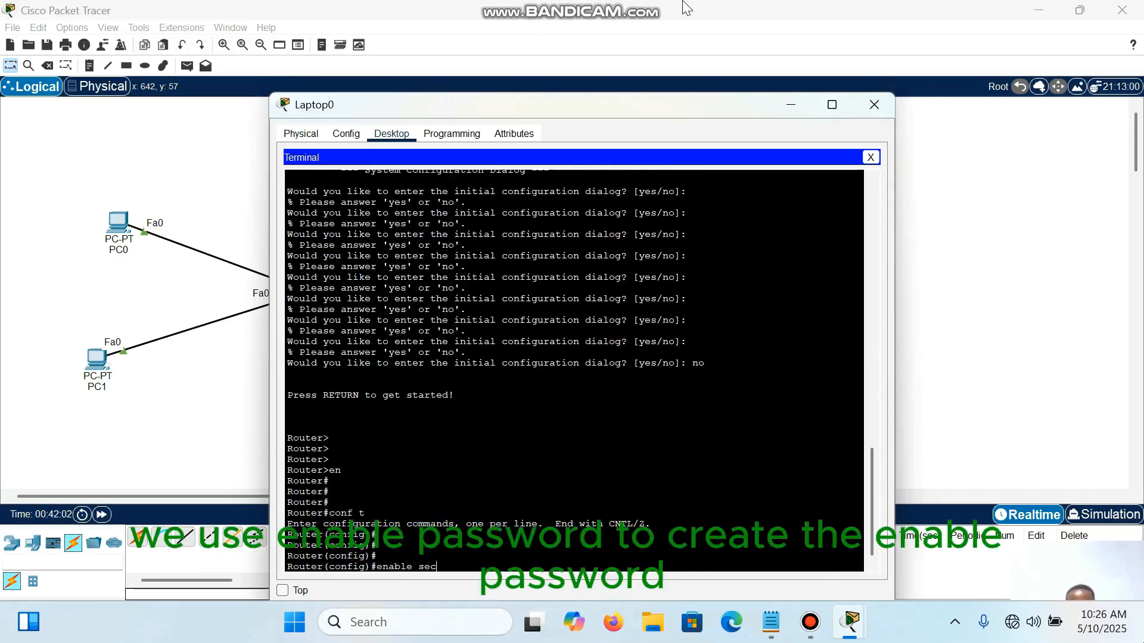
{"action": "type", "text": "re"}
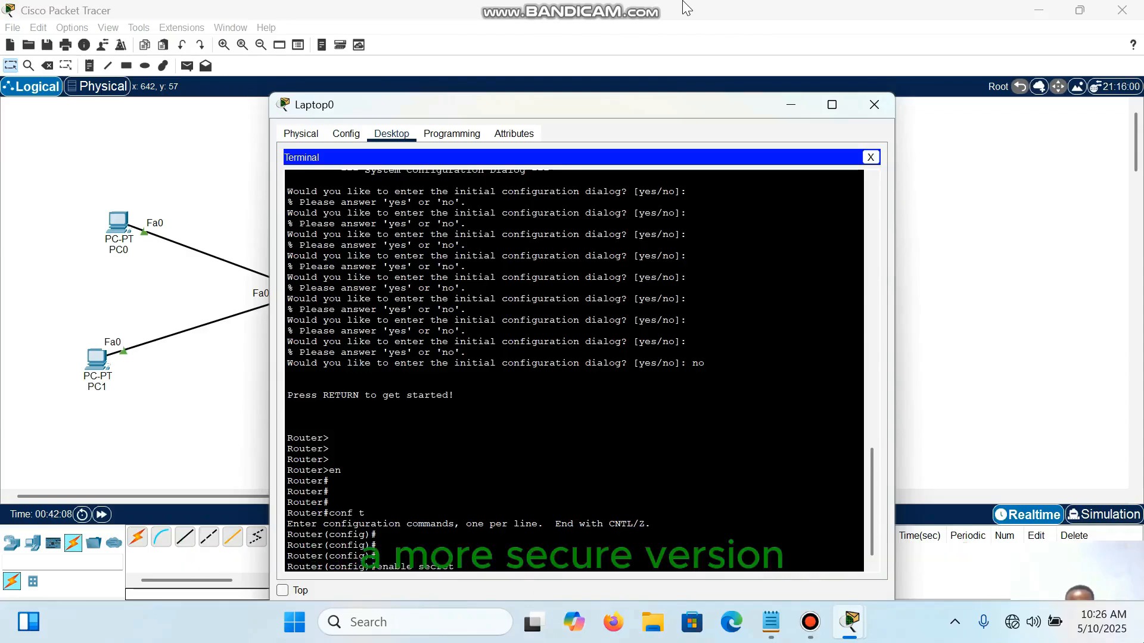
{"action": "type", "text": "t "}
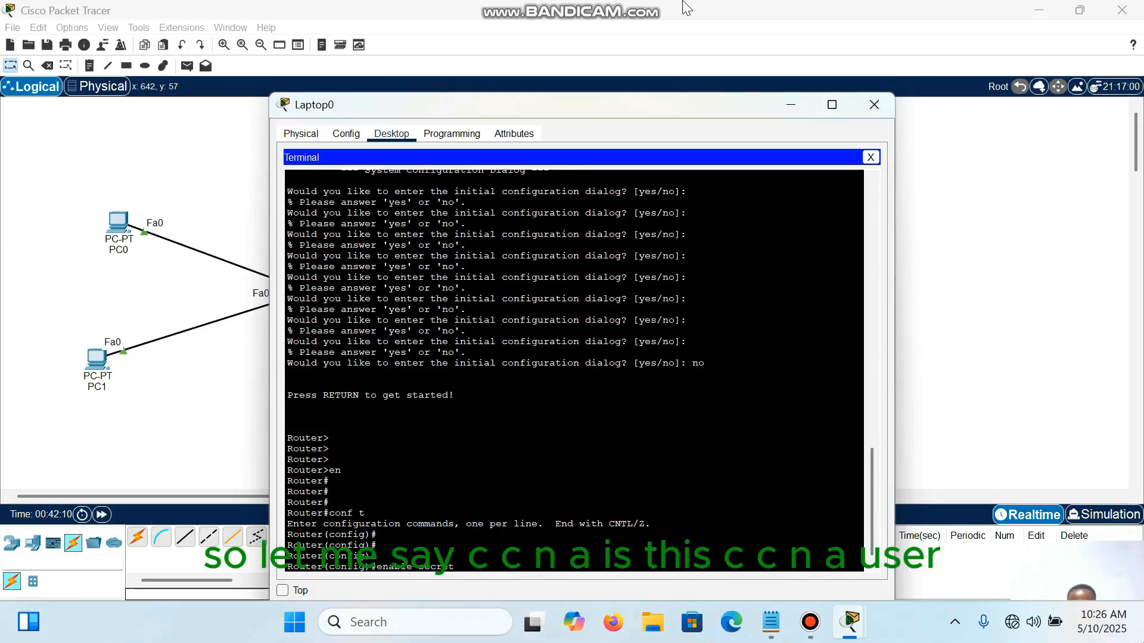
{"action": "type", "text": "ccna"}
{"action": "key", "text": "Return"}
{"action": "key", "text": "Return"}
{"action": "key", "text": "Return"}
{"action": "key", "text": "Return"}
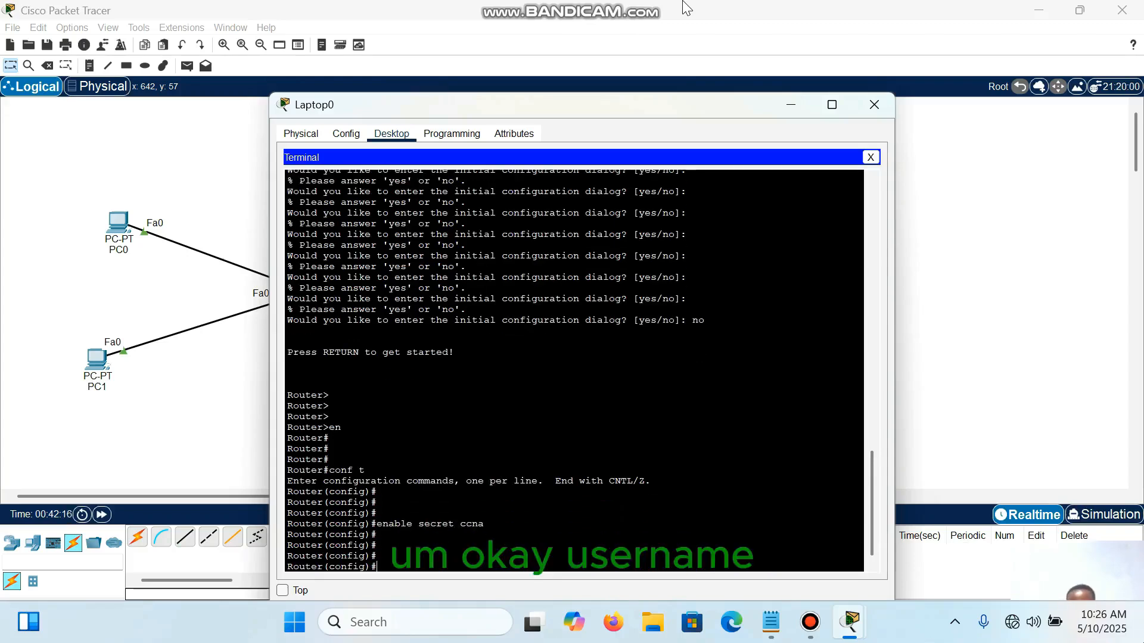
Step: Create a local user account on the router with the username command, entering the user's name and a secret password
{"action": "type", "text": "username"}
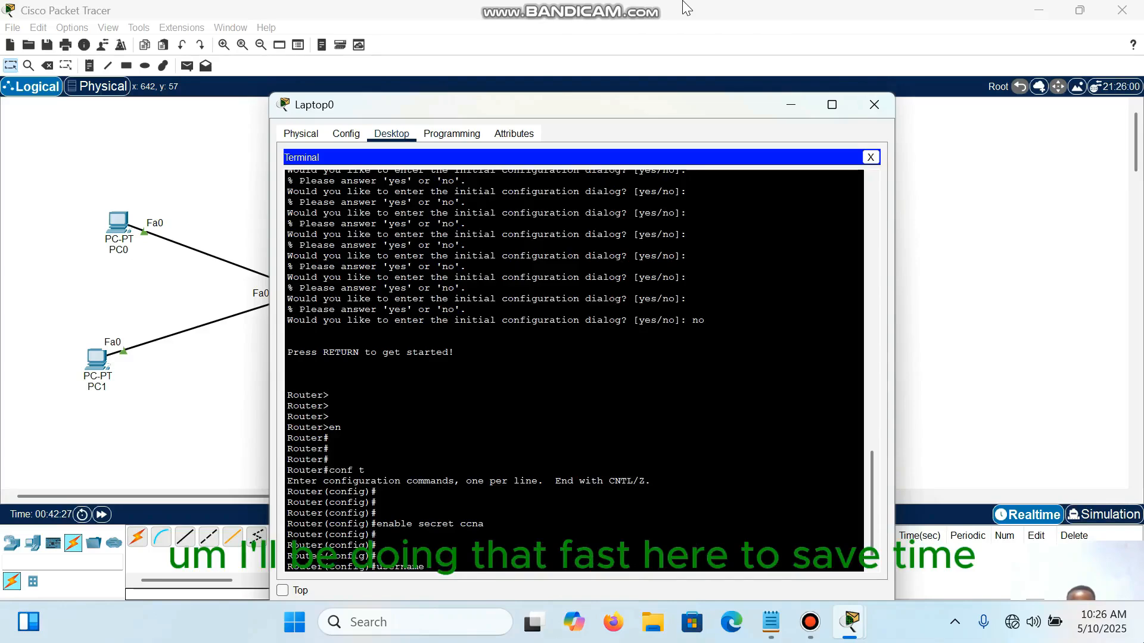
{"action": "type", "text": "paul"}
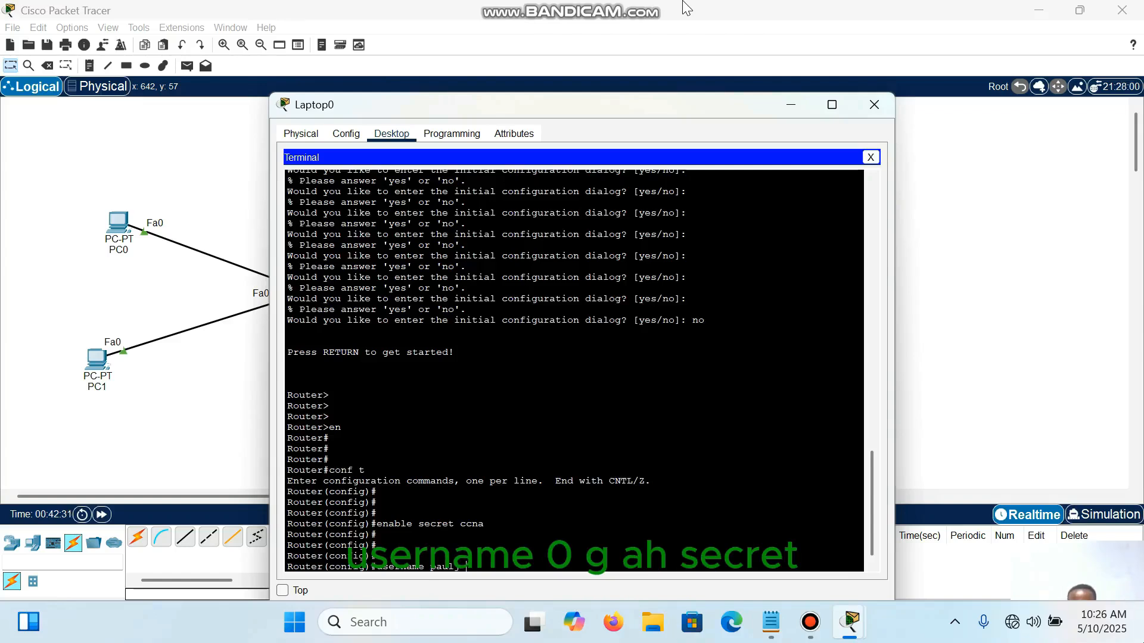
{"action": "type", "text": "j sec"}
{"action": "type", "text": "t"}
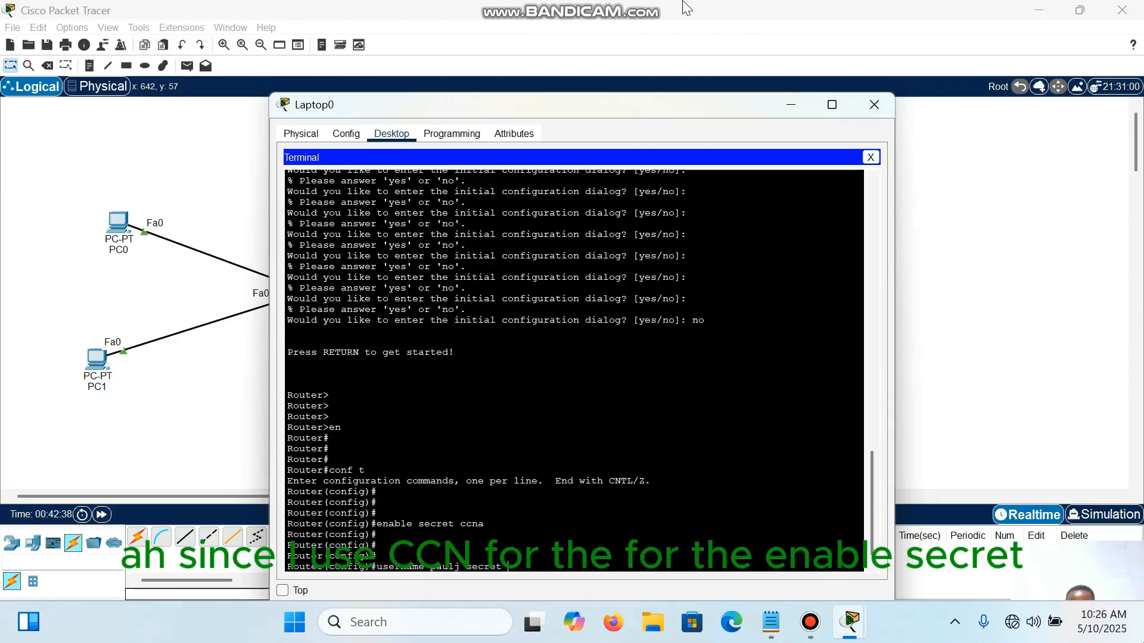
{"action": "type", "text": "cisco"}
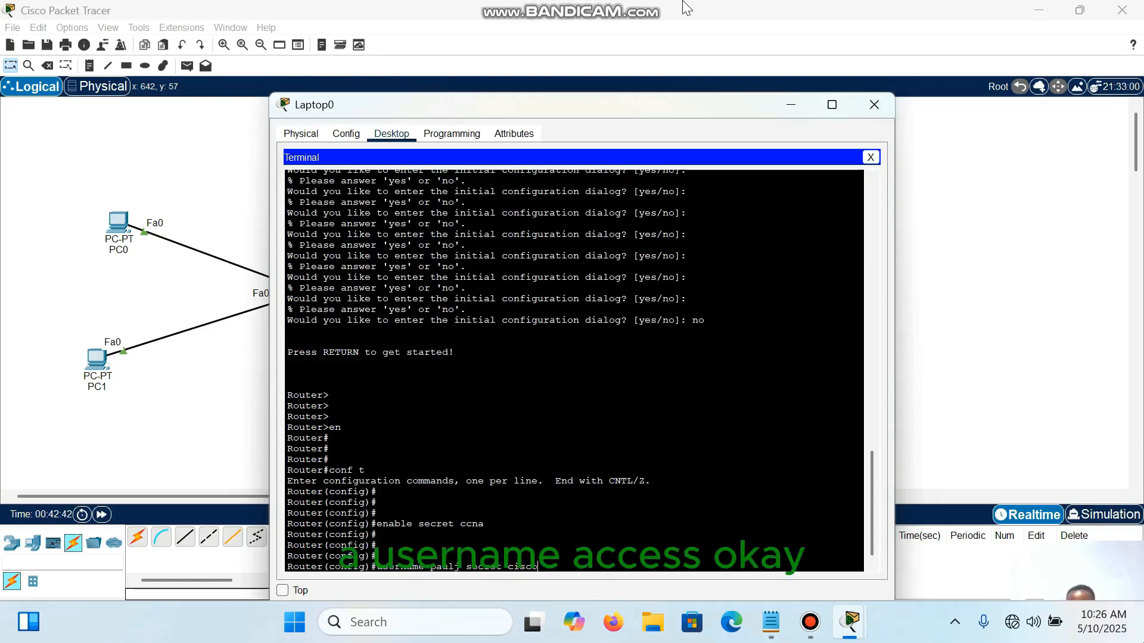
{"action": "key", "text": "Return"}
{"action": "key", "text": "Return"}
{"action": "key", "text": "Return"}
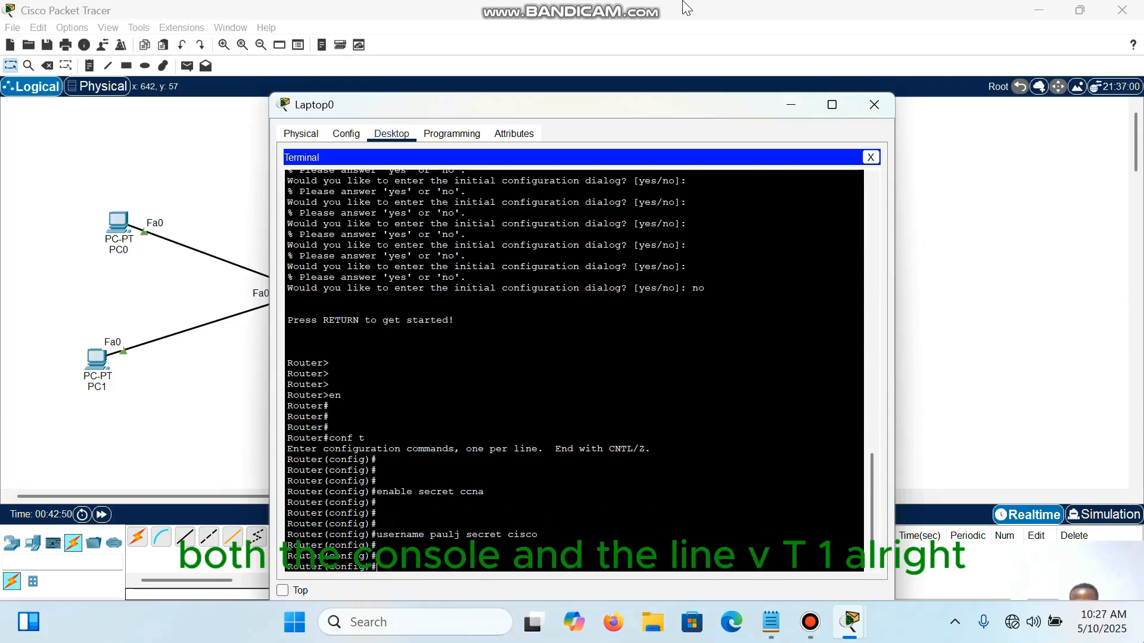
Step: Configure line console 0 to authenticate against the local user database with login local
{"action": "type", "text": "line con"}
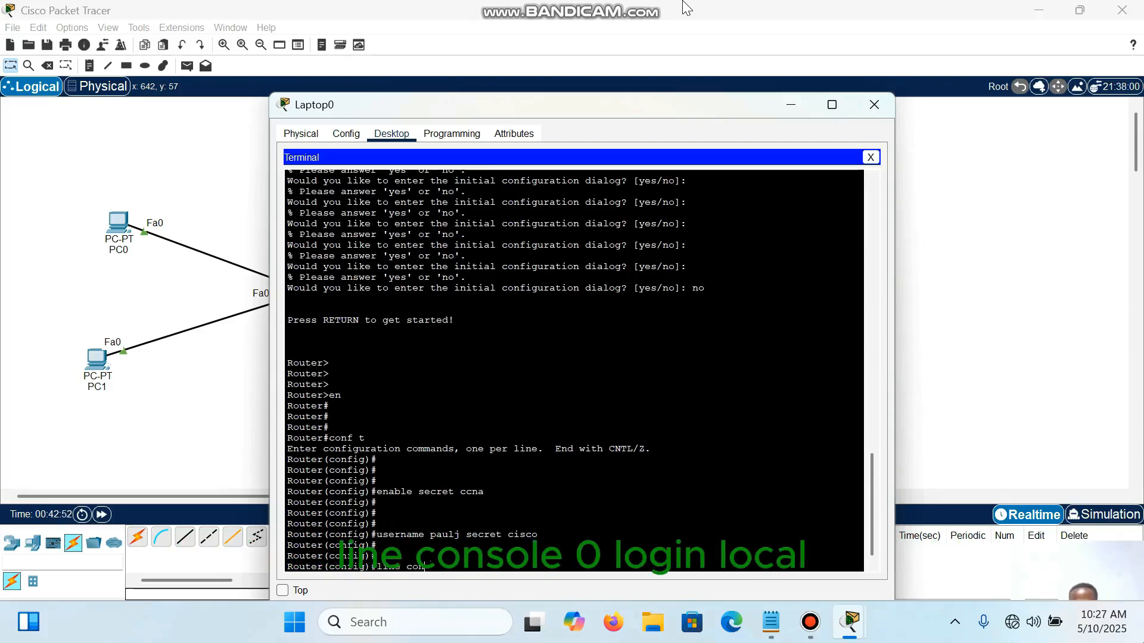
{"action": "type", "text": "sole 0"}
{"action": "key", "text": "Return"}
{"action": "key", "text": "Return"}
{"action": "key", "text": "Return"}
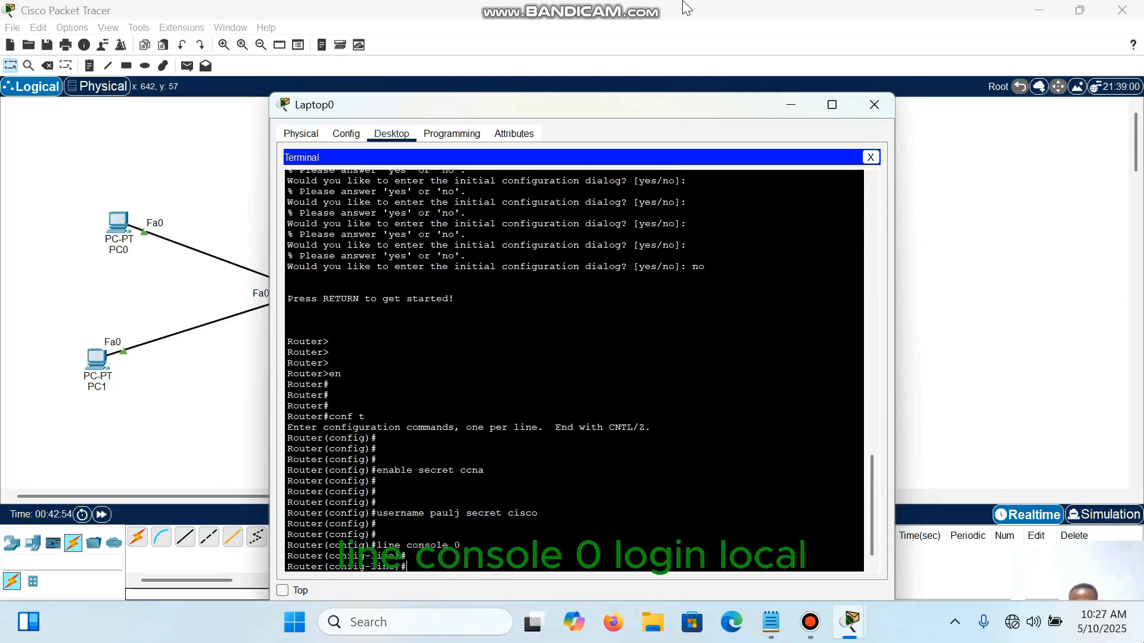
{"action": "type", "text": "login"}
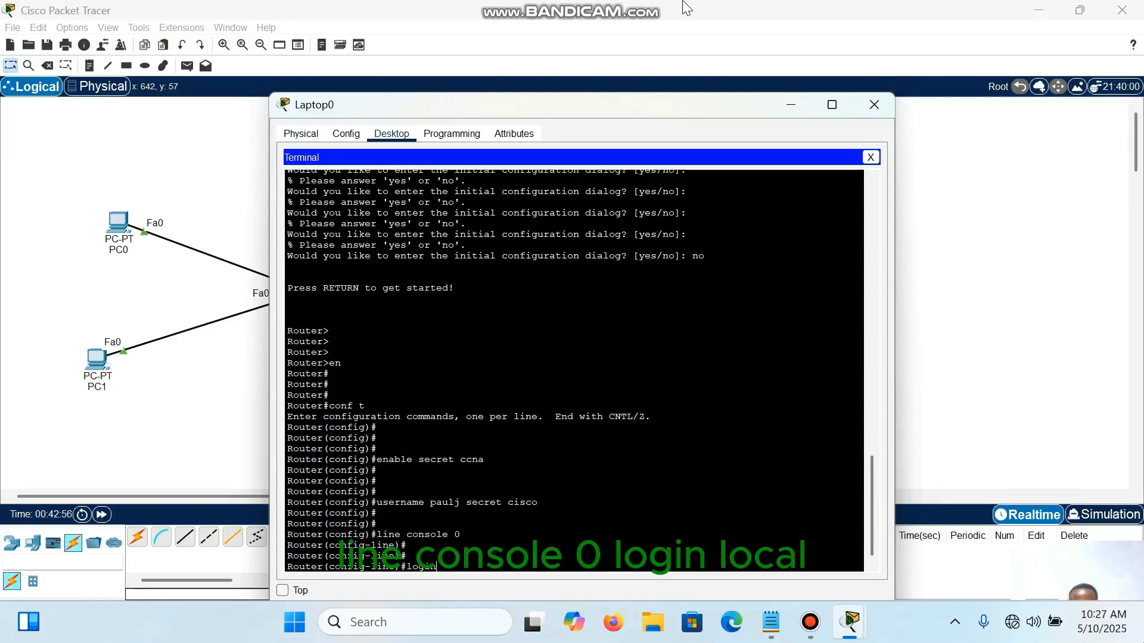
{"action": "type", "text": " local"}
{"action": "key", "text": "Return"}
{"action": "key", "text": "Return"}
{"action": "key", "text": "Return"}
{"action": "key", "text": "Return"}
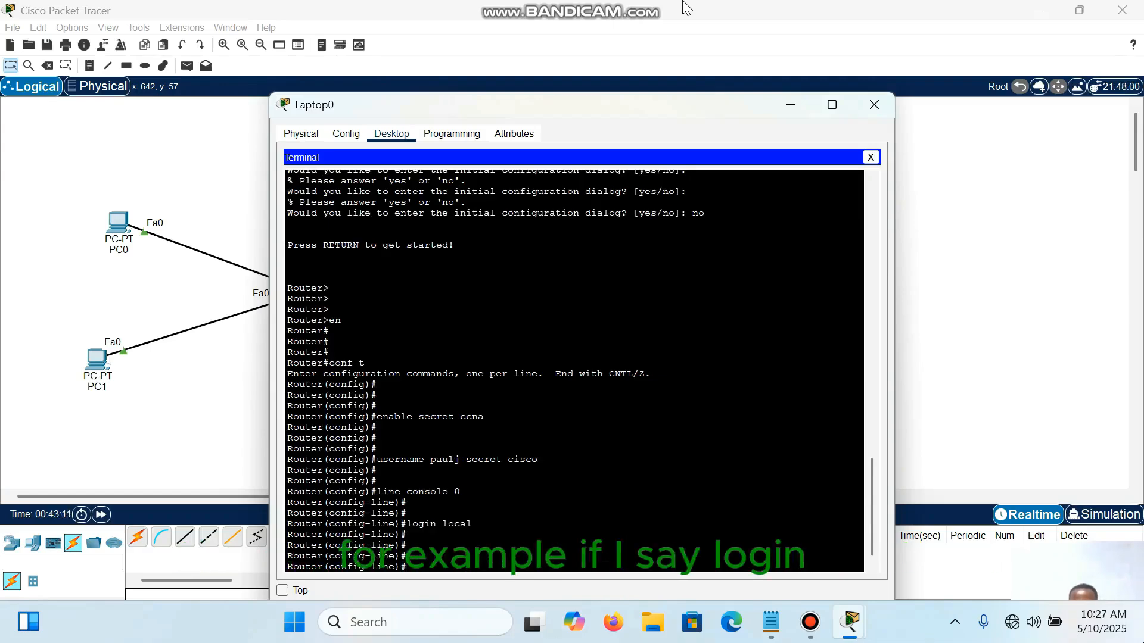
Step: Display the help for the login command's options, and clear the leftover command text
{"action": "type", "text": "login"}
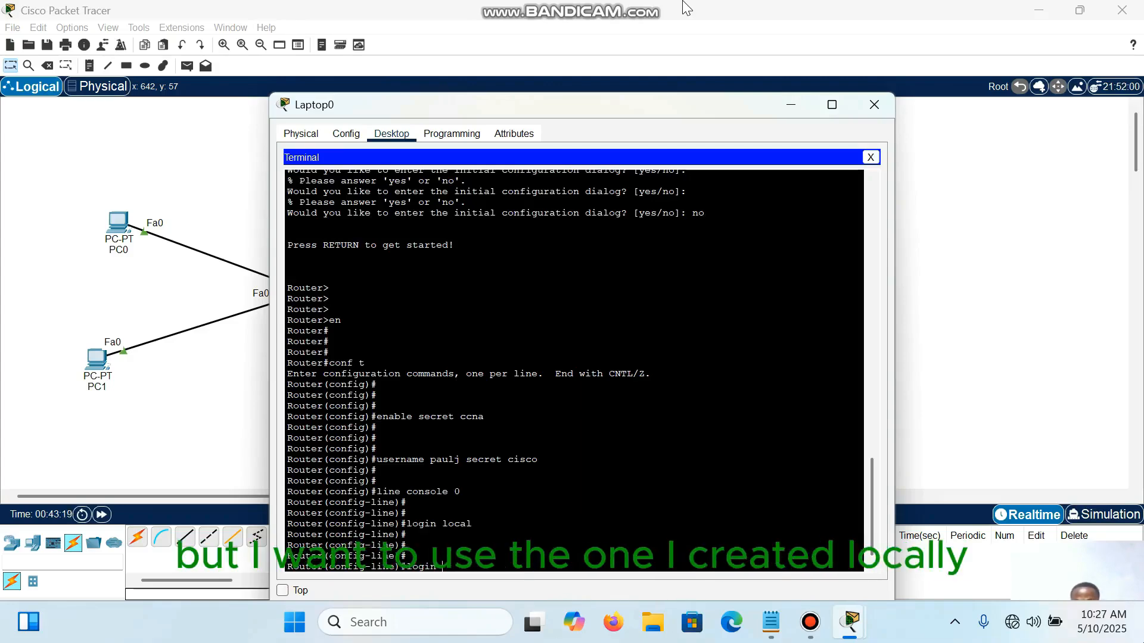
{"action": "type", "text": "?"}
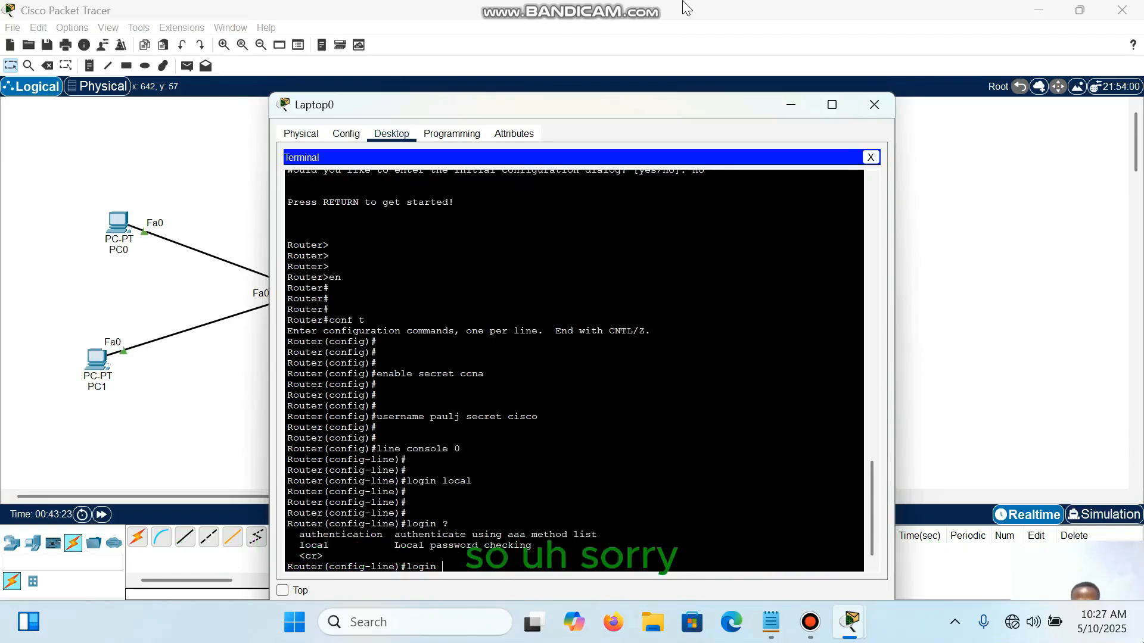
{"action": "key", "text": "BackSpace"}
{"action": "key", "text": "BackSpace"}
{"action": "key", "text": "BackSpace"}
{"action": "key", "text": "BackSpace"}
{"action": "key", "text": "BackSpace"}
{"action": "key", "text": "BackSpace"}
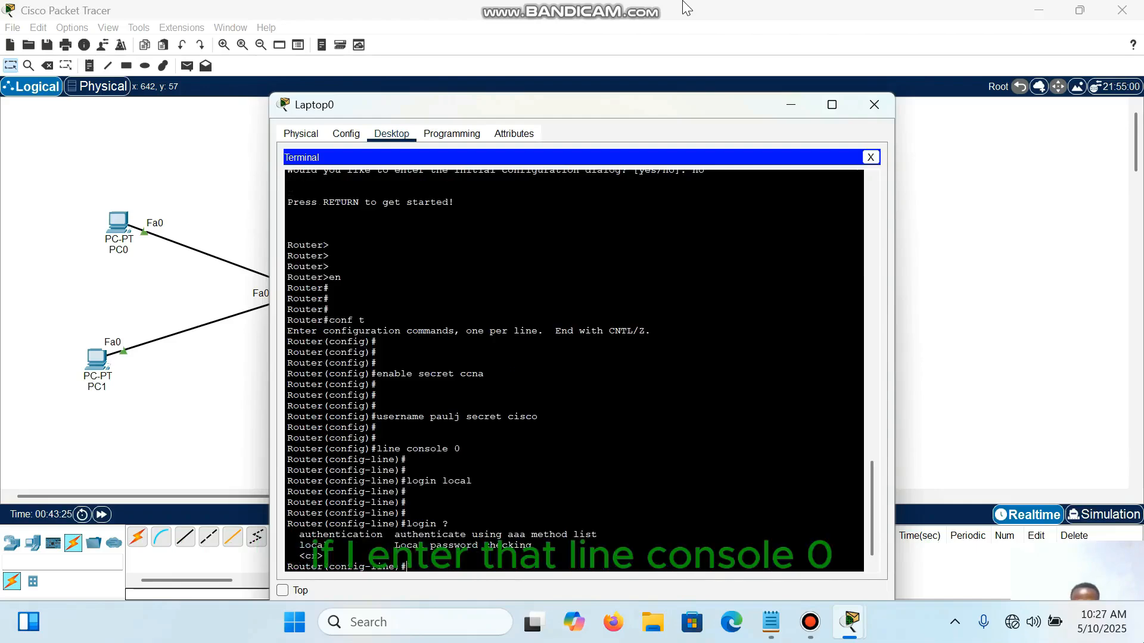
Step: Re-enter line console 0 and list the available line configuration commands to examine the password and login entries
{"action": "type", "text": "line console 0"}
{"action": "key", "text": "Return"}
{"action": "type", "text": "?"}
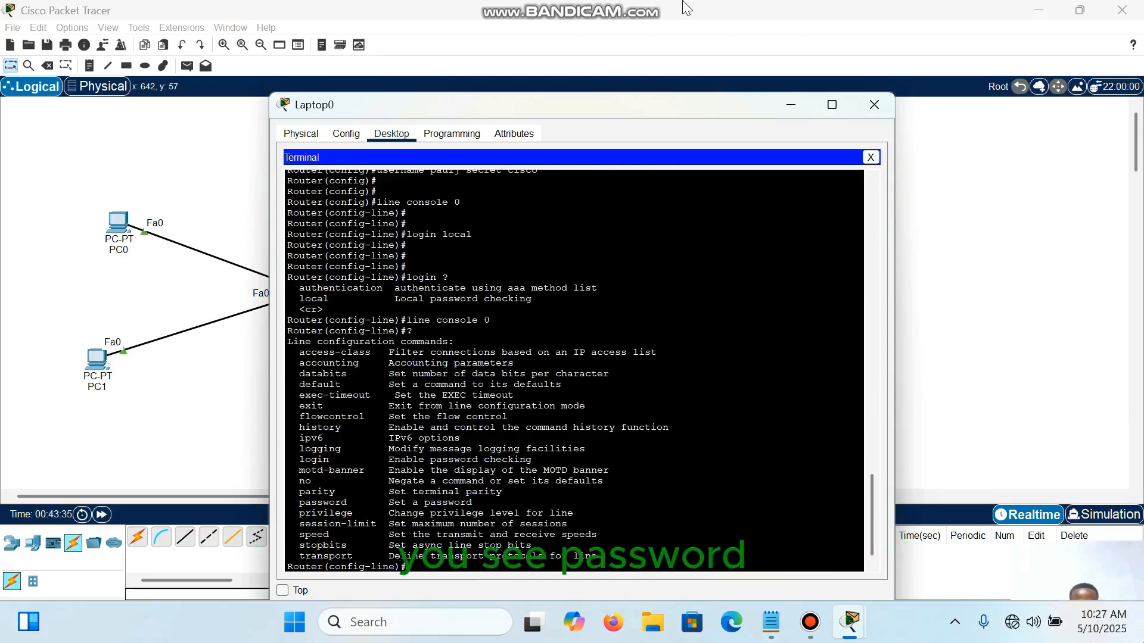
{"action": "left_click_drag", "start_coordinate": [299, 502], "coordinate": [346, 502]}
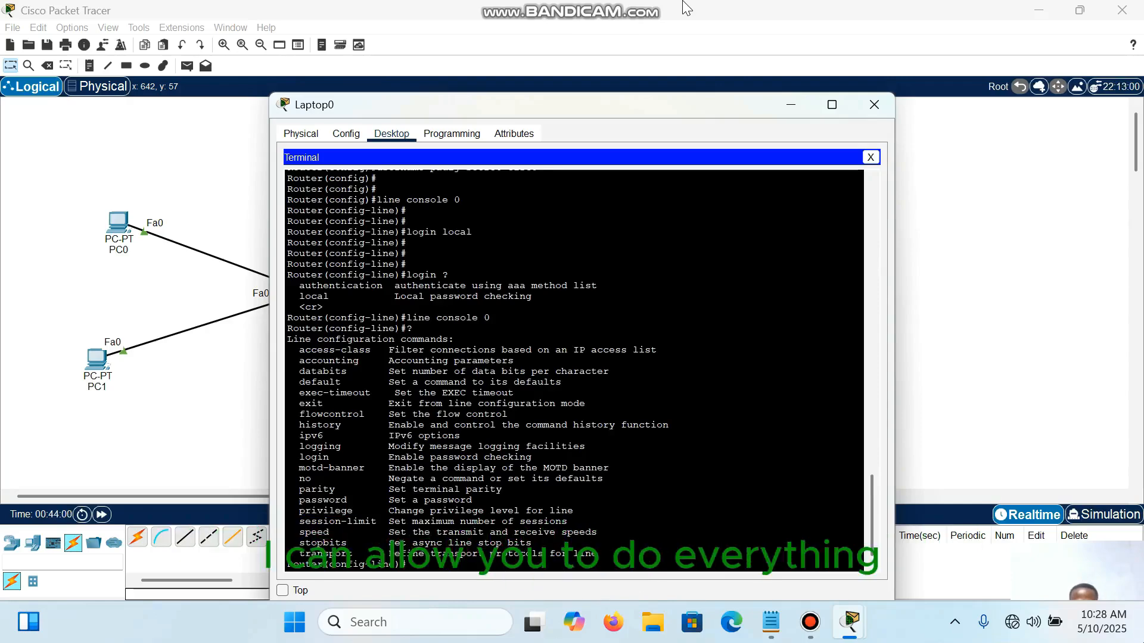
{"action": "key", "text": "Return"}
{"action": "key", "text": "Return"}
{"action": "key", "text": "Return"}
{"action": "key", "text": "Return"}
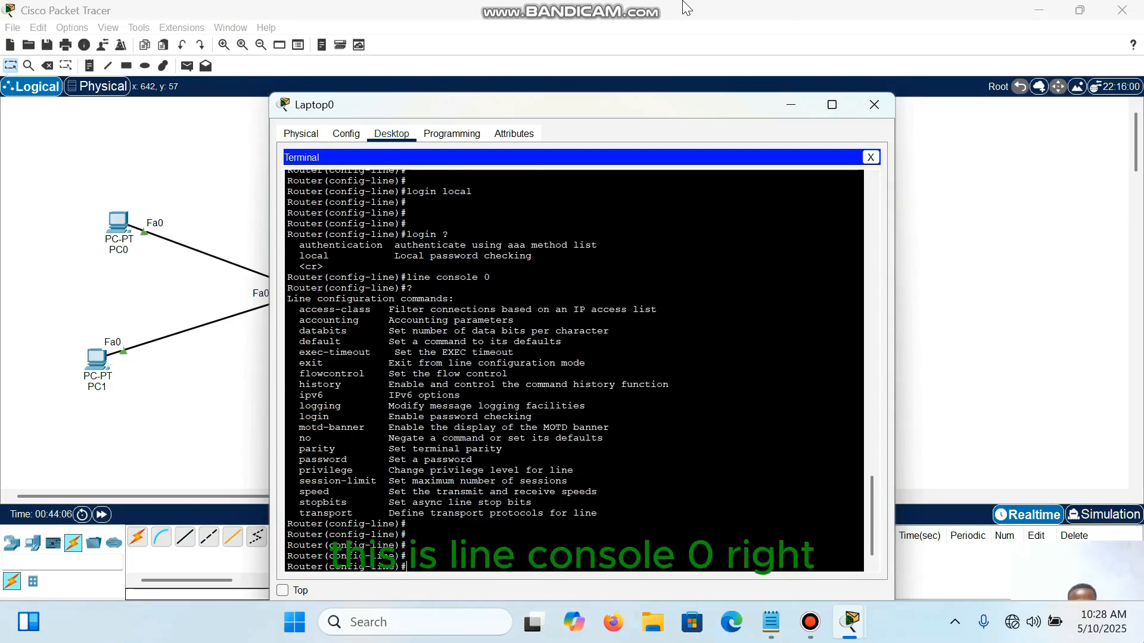
{"action": "scroll", "coordinate": [683, 2], "scroll_direction": "up", "scroll_amount": 9}
{"action": "scroll", "coordinate": [684, 2], "scroll_direction": "down", "scroll_amount": 9}
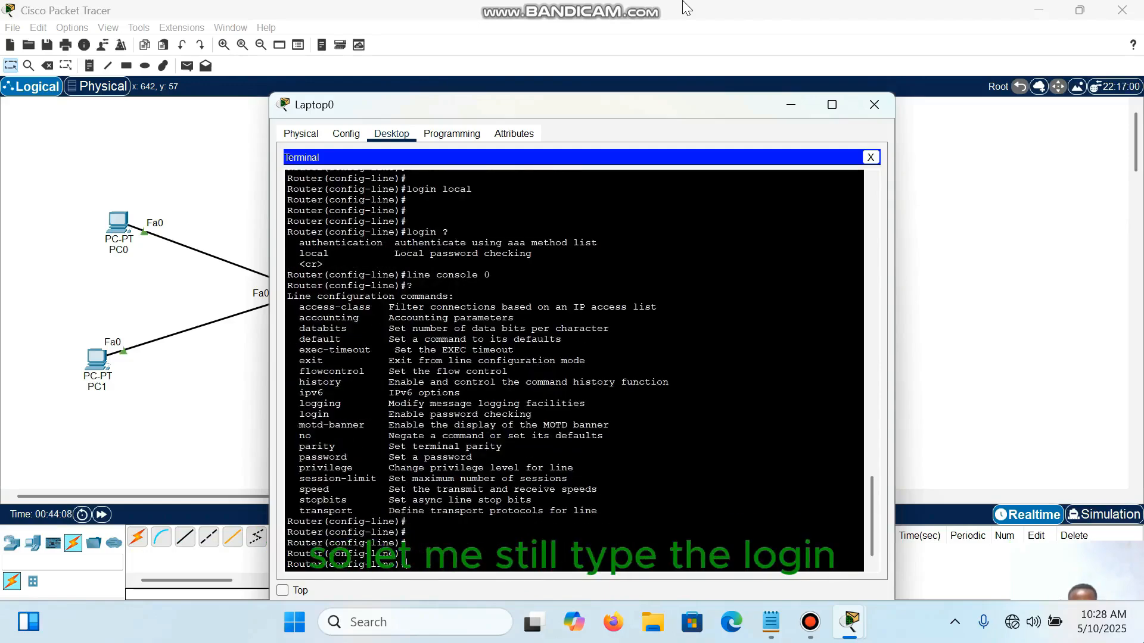
Step: Apply login local again on console line 0
{"action": "type", "text": "log"}
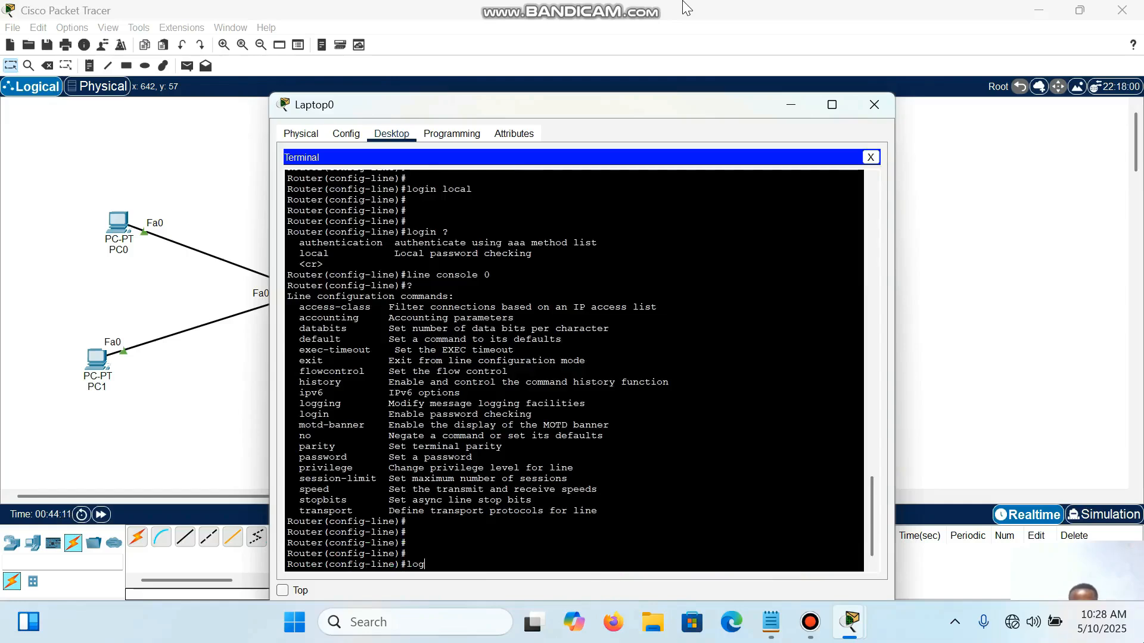
{"action": "type", "text": "in local"}
{"action": "key", "text": "Return"}
{"action": "key", "text": "Return"}
{"action": "key", "text": "Return"}
{"action": "key", "text": "Return"}
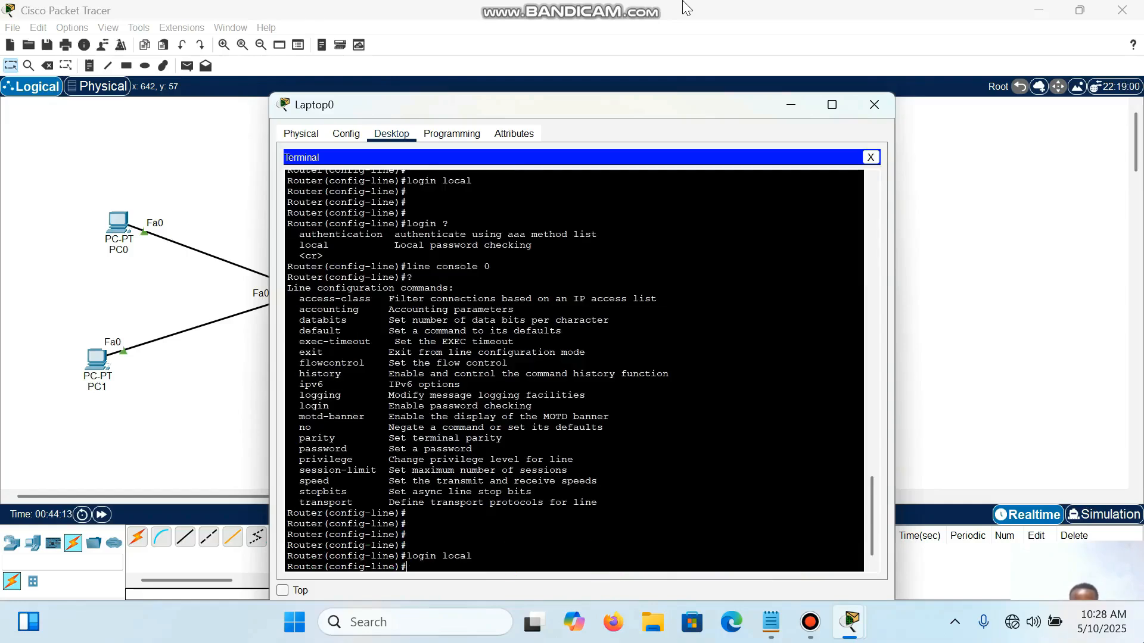
Step: Save the router's running configuration from line configuration mode with do wr
{"action": "type", "text": "do w"}
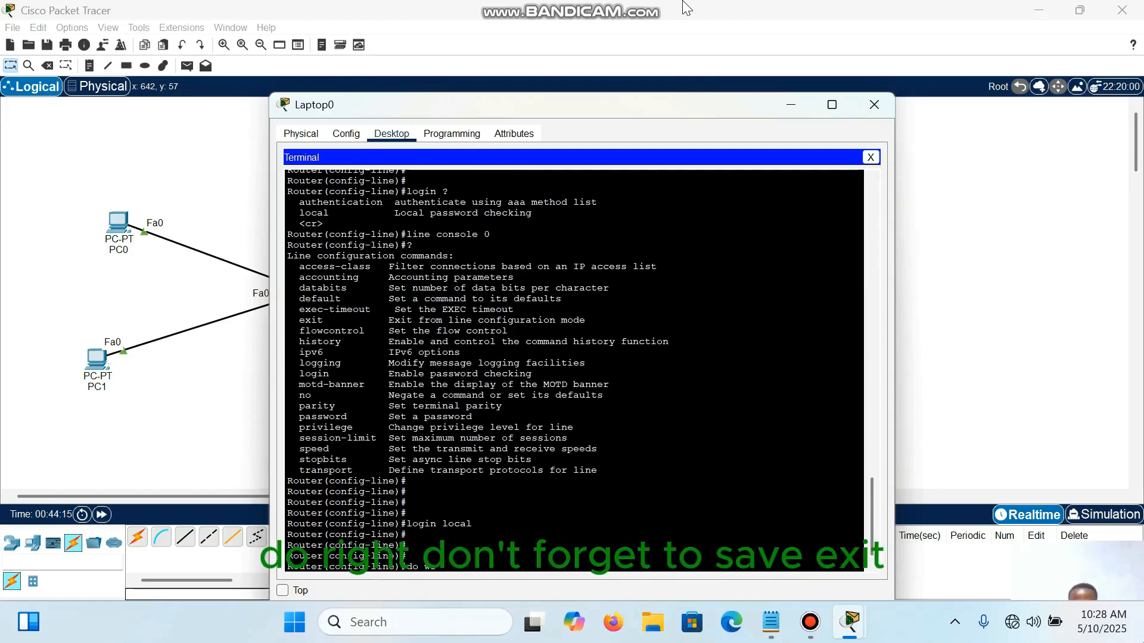
{"action": "type", "text": "r"}
{"action": "key", "text": "Return"}
{"action": "key", "text": "Return"}
{"action": "key", "text": "Return"}
{"action": "key", "text": "Return"}
Step: Leave configuration mode with end, and exit the console session to reach the user access login
{"action": "type", "text": "en"}
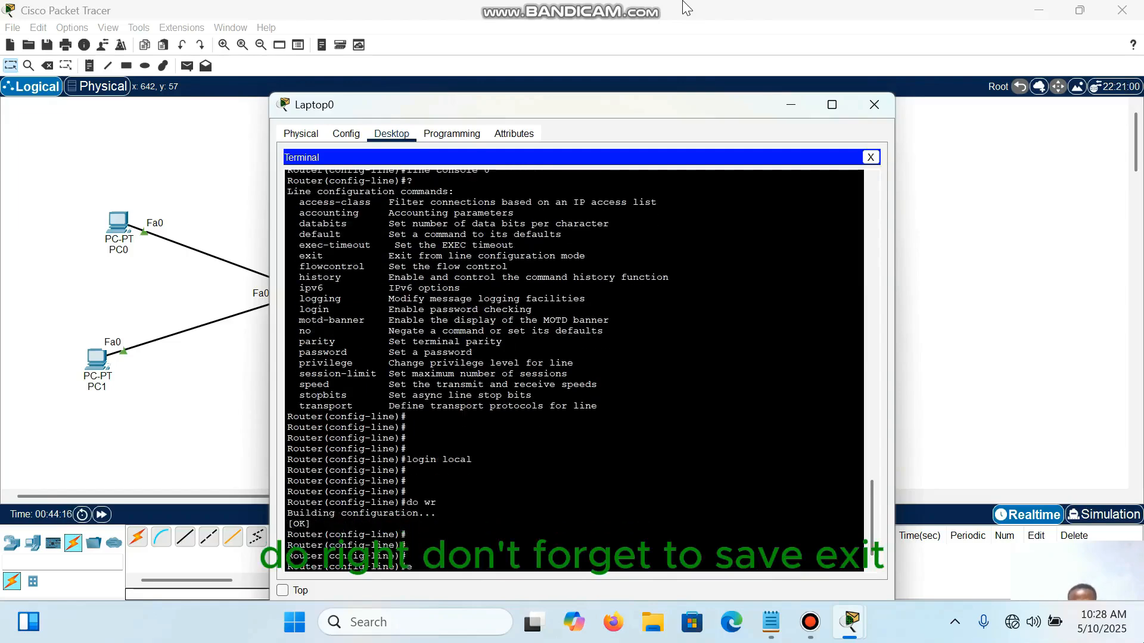
{"action": "type", "text": "d"}
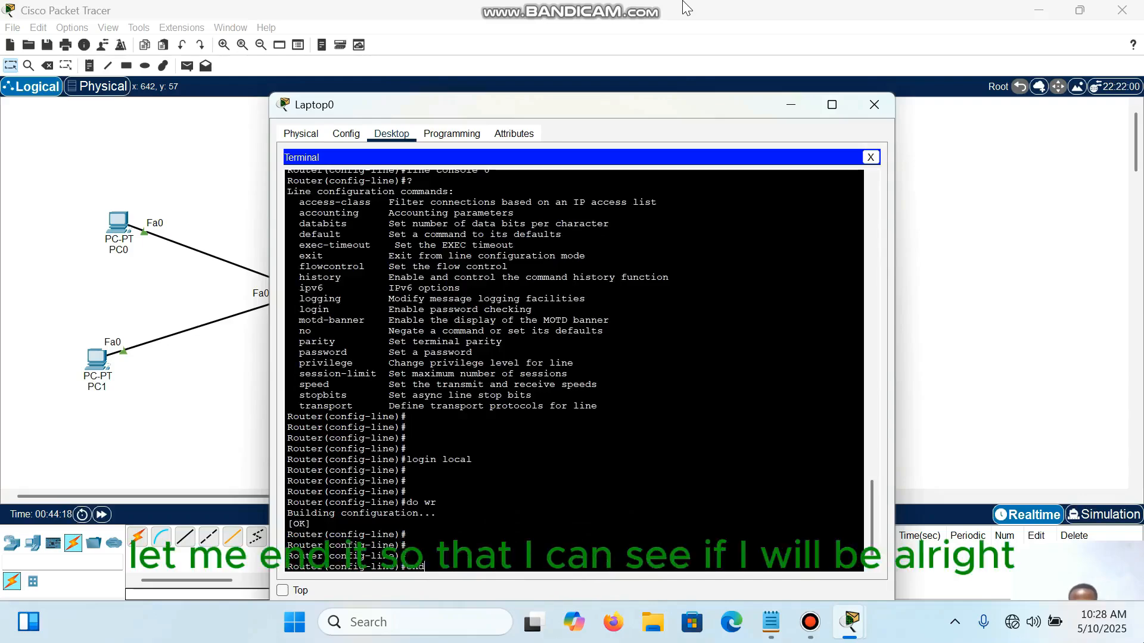
{"action": "key", "text": "Return"}
{"action": "key", "text": "Return"}
{"action": "key", "text": "Return"}
{"action": "key", "text": "Return"}
{"action": "type", "text": "er#e"}
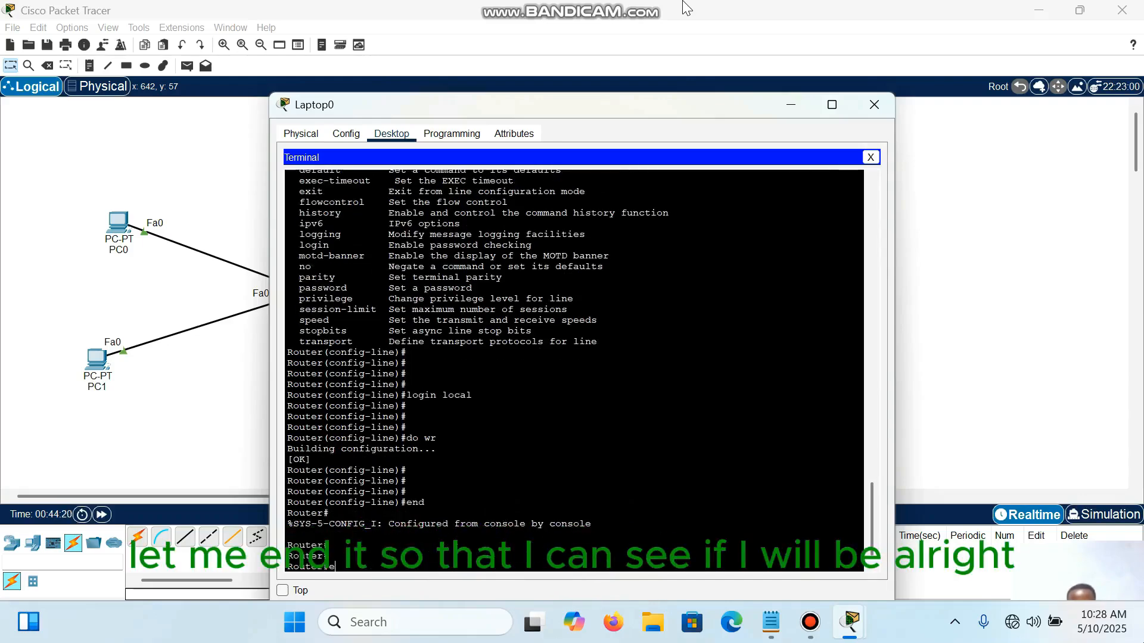
{"action": "type", "text": "xit"}
{"action": "key", "text": "Return"}
{"action": "key", "text": "Return"}
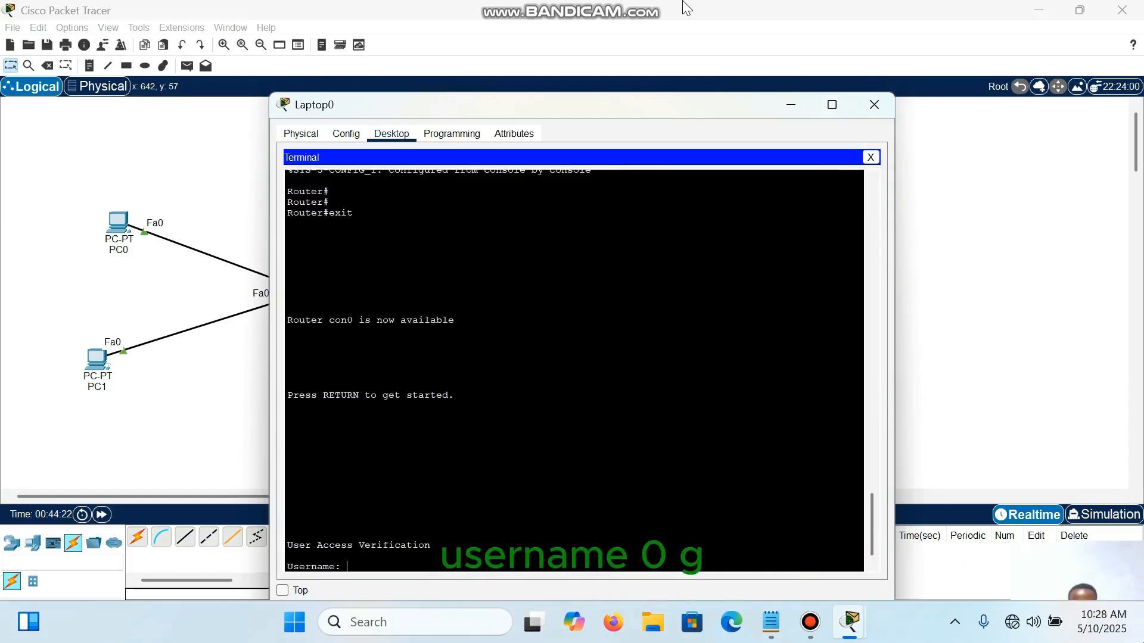
Step: Log in to the router console with the local account's username and password
{"action": "type", "text": "pau"}
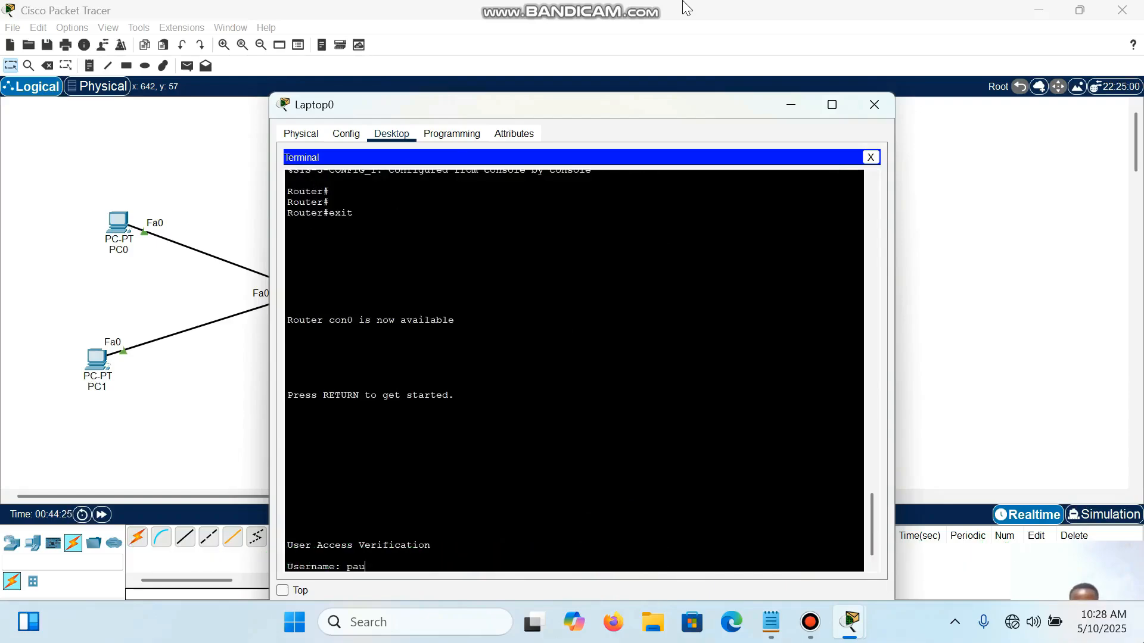
{"action": "type", "text": "lj"}
{"action": "key", "text": "Return"}
{"action": "type", "text": "cisco"}
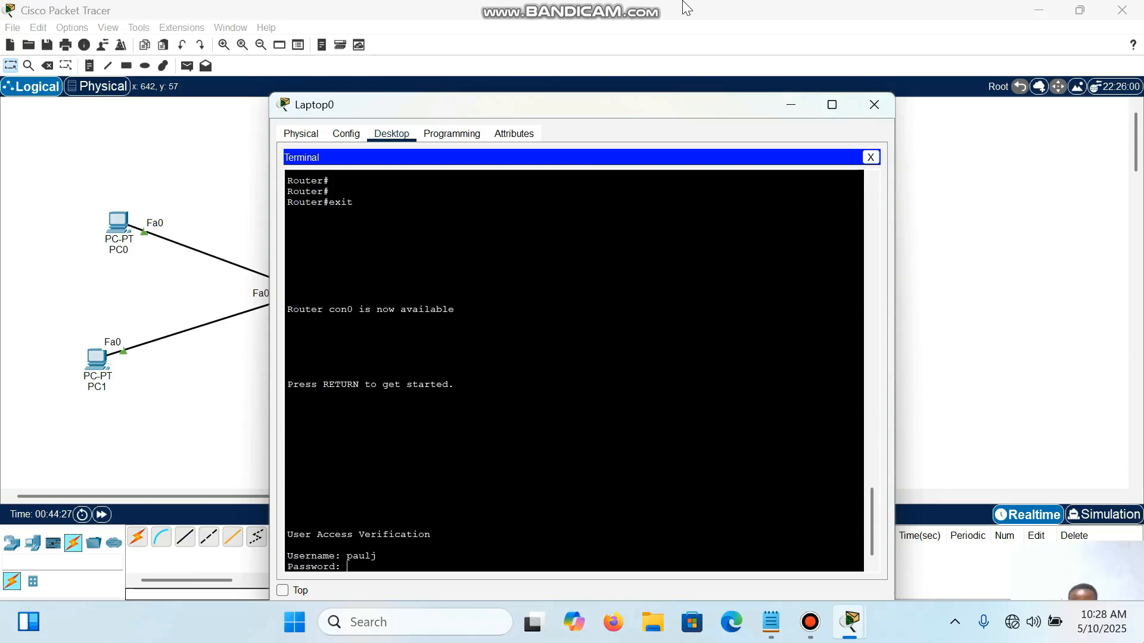
{"action": "key", "text": "Return"}
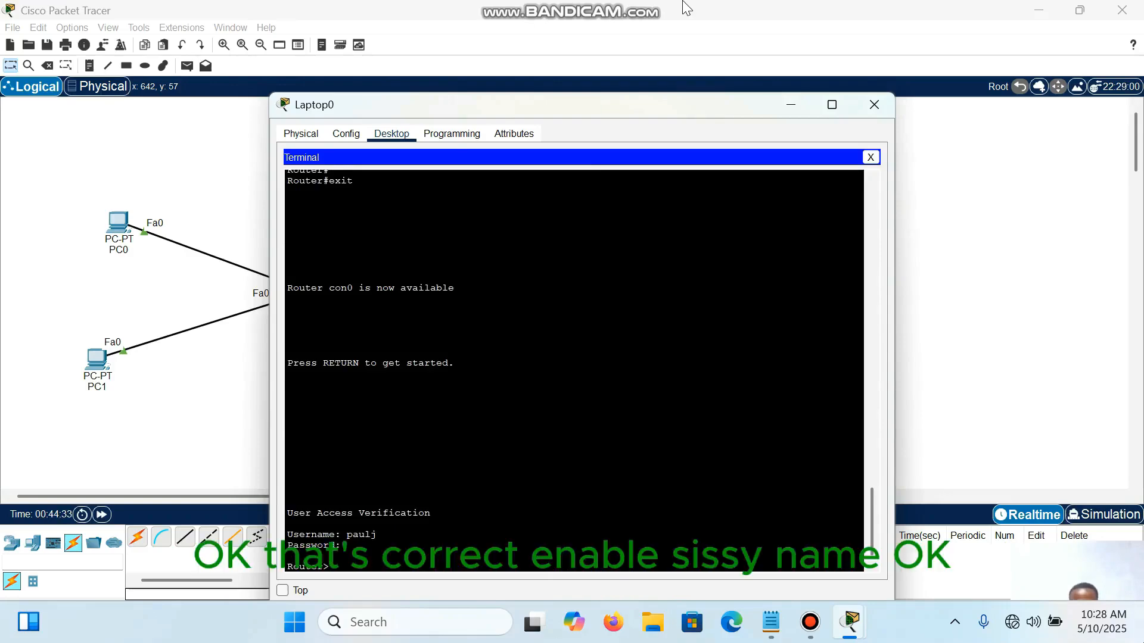
Step: Enter privileged EXEC mode with en, supplying the enable secret password
{"action": "key", "text": "Return"}
{"action": "key", "text": "Return"}
{"action": "key", "text": "Return"}
{"action": "type", "text": "en"}
{"action": "key", "text": "Return"}
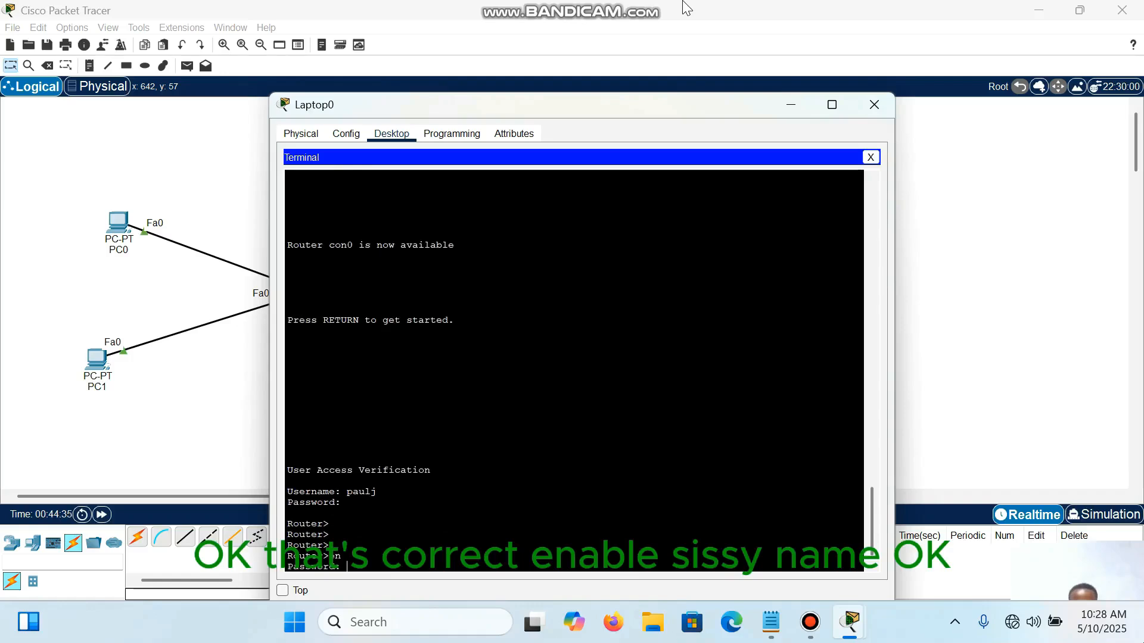
{"action": "key", "text": "Return"}
{"action": "key", "text": "Return"}
{"action": "key", "text": "Return"}
{"action": "key", "text": "Return"}
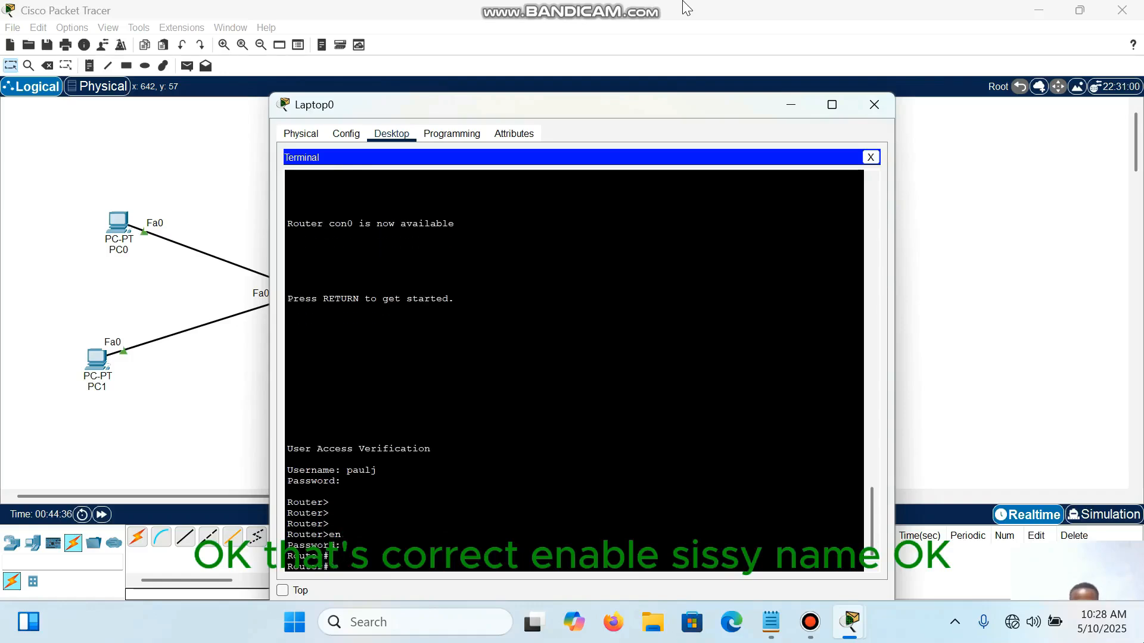
{"action": "key", "text": "Return"}
{"action": "key", "text": "Return"}
{"action": "key", "text": "Return"}
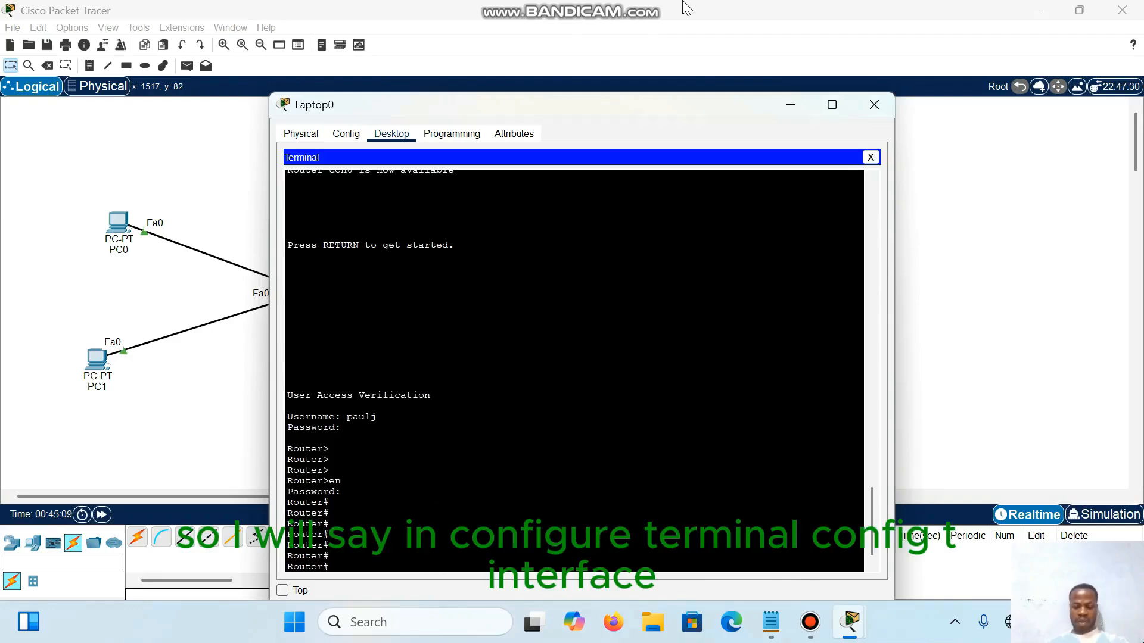
Step: Enter the router's global configuration mode with conf t
{"action": "type", "text": "conf t"}
{"action": "key", "text": "Return"}
{"action": "key", "text": "Return"}
{"action": "key", "text": "Return"}
{"action": "key", "text": "Return"}
Step: Enter interface configuration mode for interface g0/0/0 on the router
{"action": "type", "text": "int"}
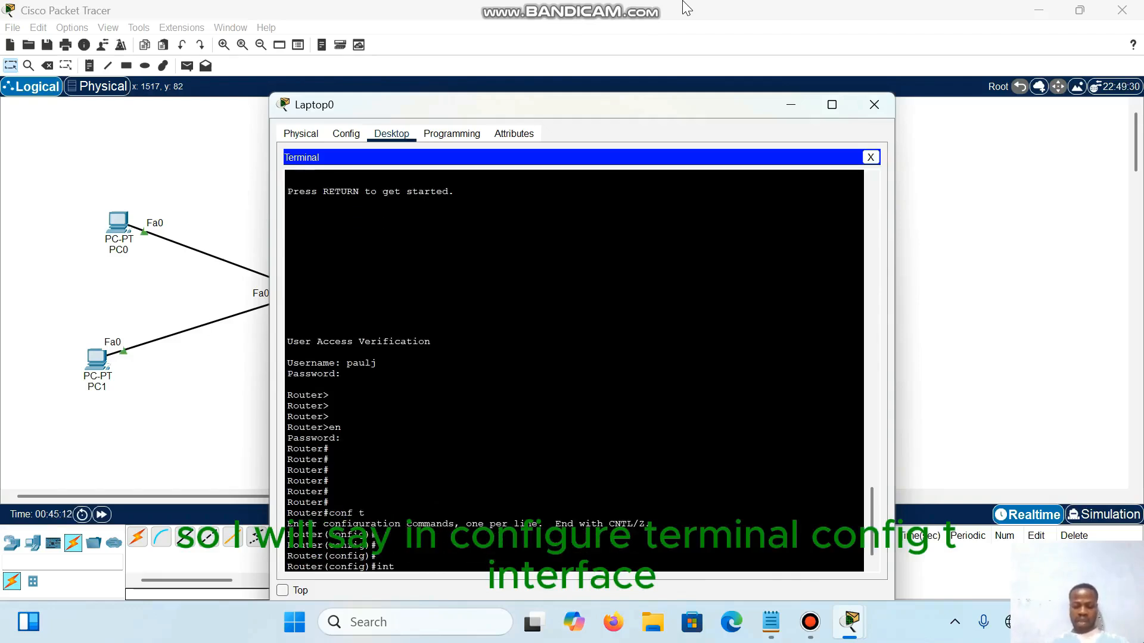
{"action": "type", "text": "erface g0"}
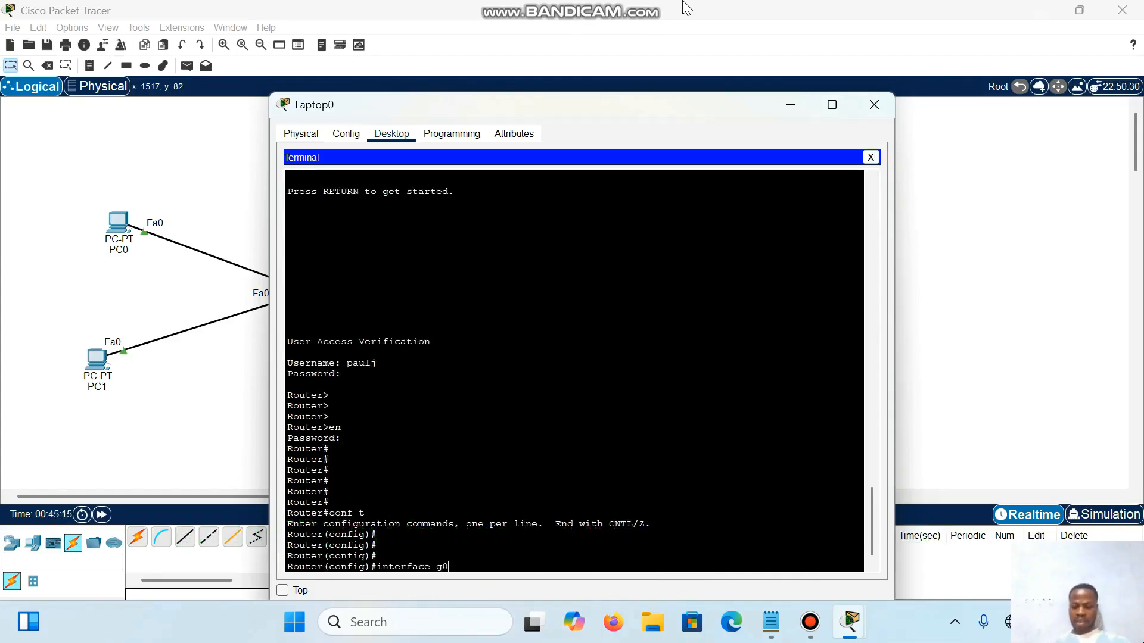
{"action": "type", "text": "/0/0"}
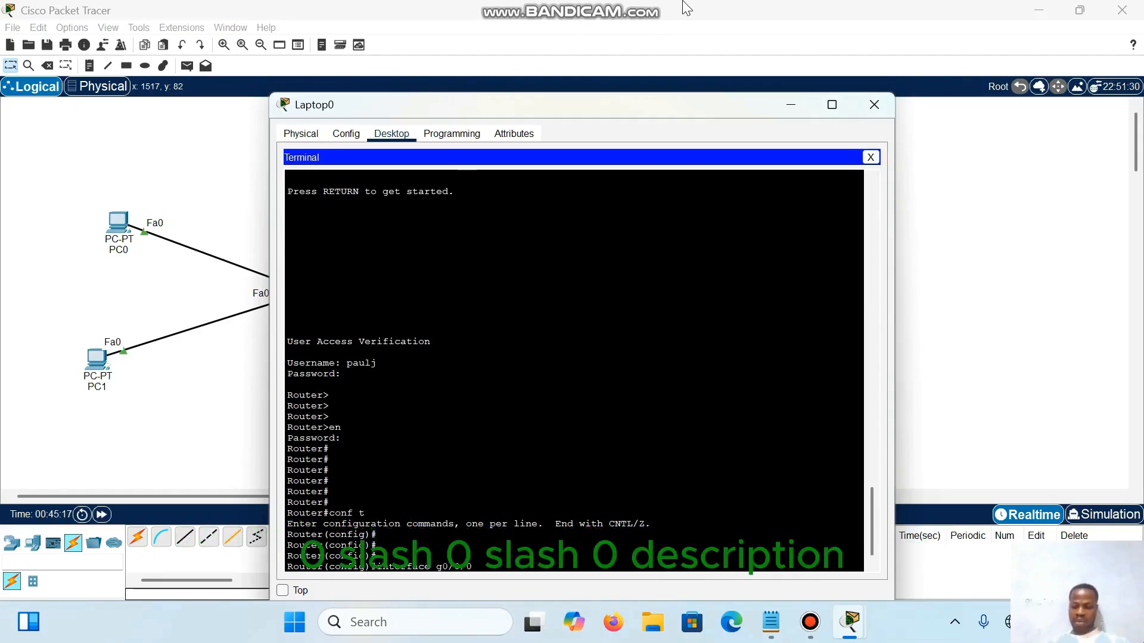
{"action": "key", "text": "Return"}
{"action": "key", "text": "Return"}
{"action": "key", "text": "Return"}
{"action": "key", "text": "Return"}
Step: Set the description of interface g0/0/0 to connect-to-hub-switch, completing the description keyword automatically
{"action": "type", "text": "desc"}
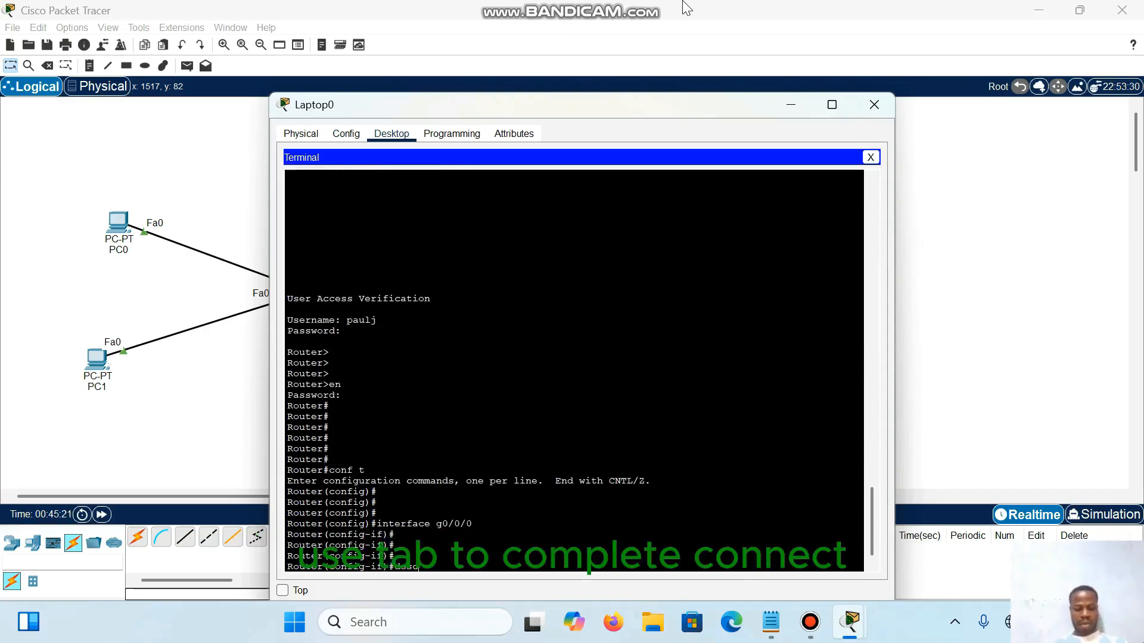
{"action": "key", "text": "Tab"}
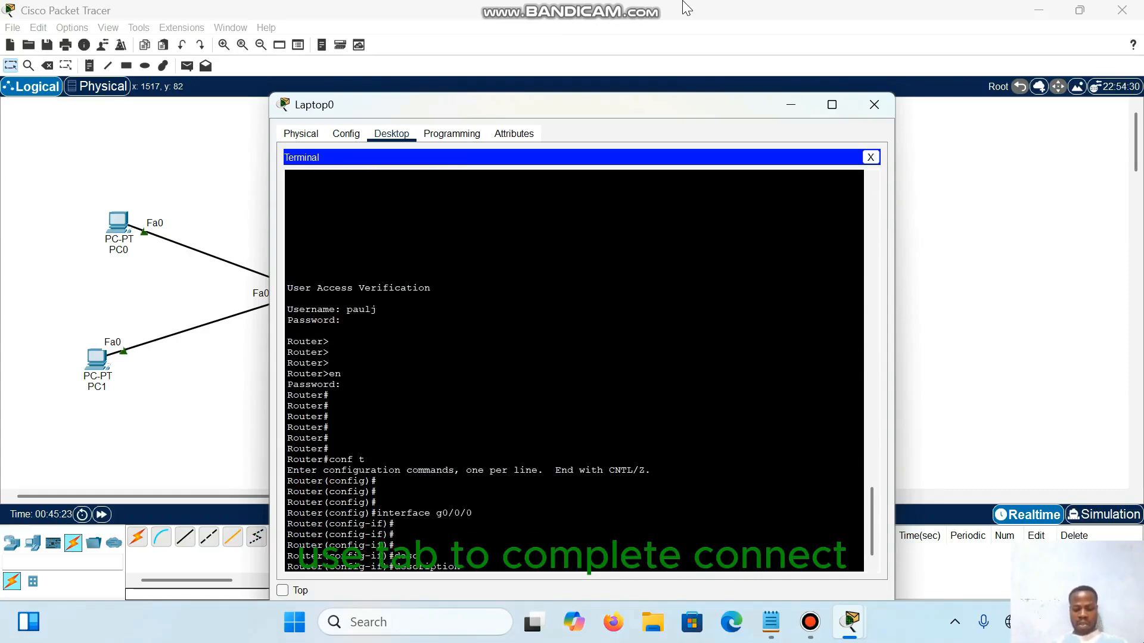
{"action": "type", "text": "connect"}
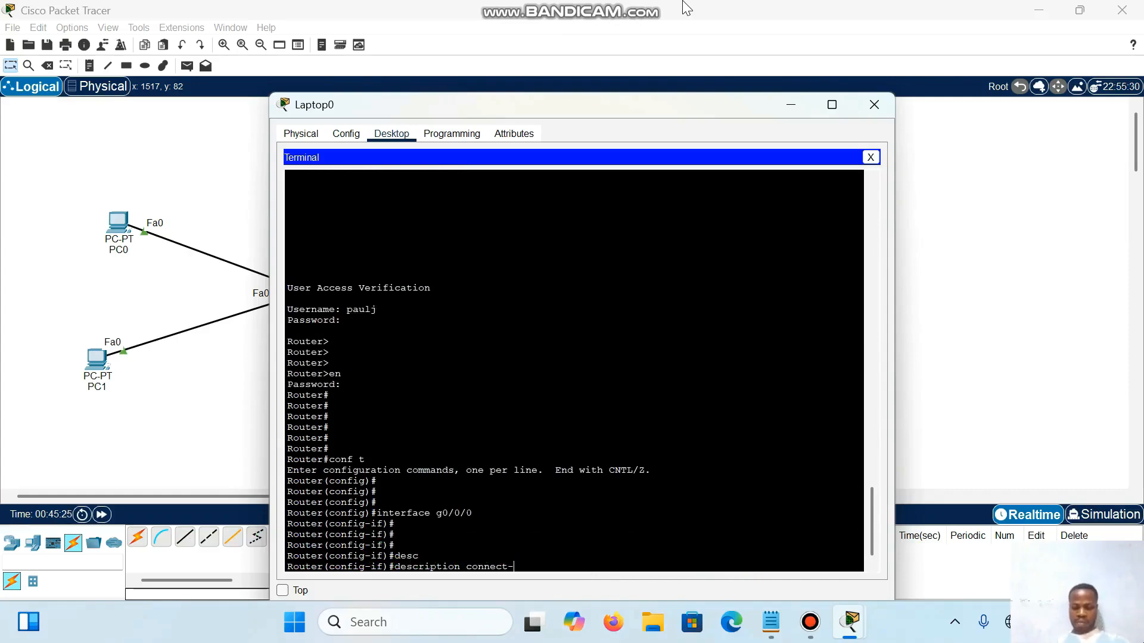
{"action": "type", "text": "-to-"}
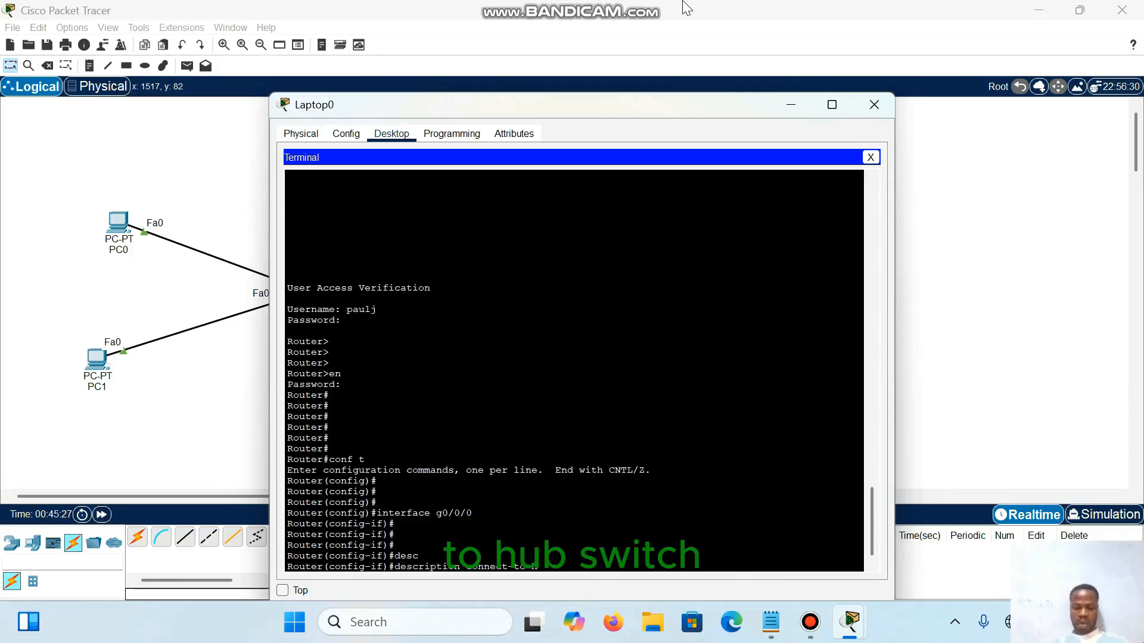
{"action": "type", "text": "hub-switch"}
{"action": "key", "text": "Return"}
{"action": "key", "text": "Return"}
{"action": "key", "text": "Return"}
{"action": "key", "text": "Return"}
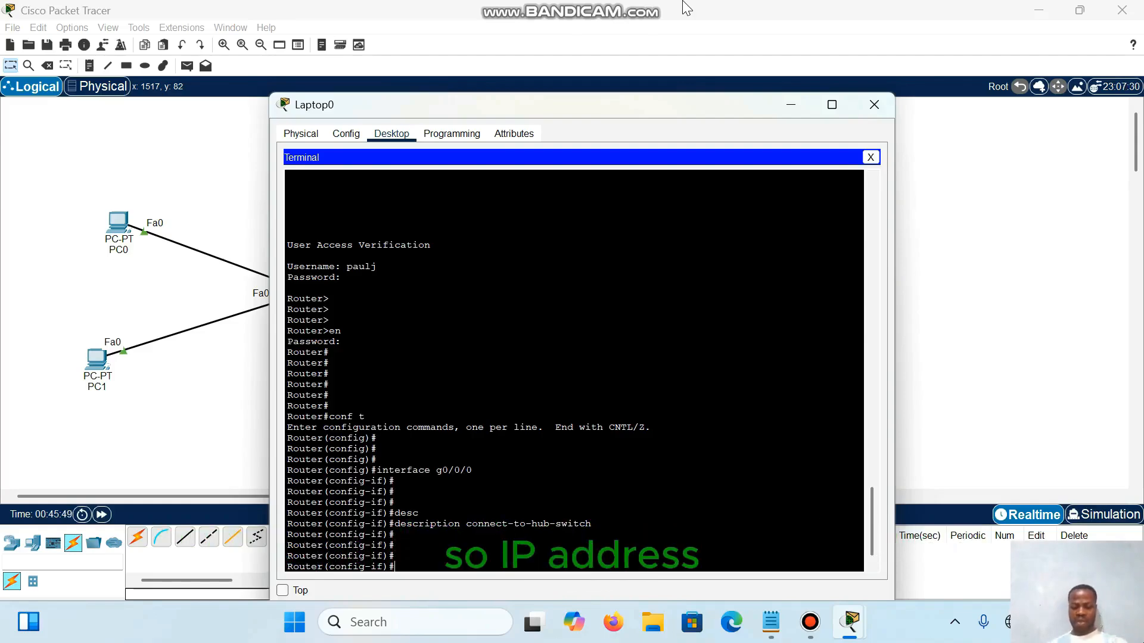
Step: Assign IP address 10.10.10.2 with subnet mask 255.255.255.0 to interface g0/0/0
{"action": "type", "text": "ip add 1"}
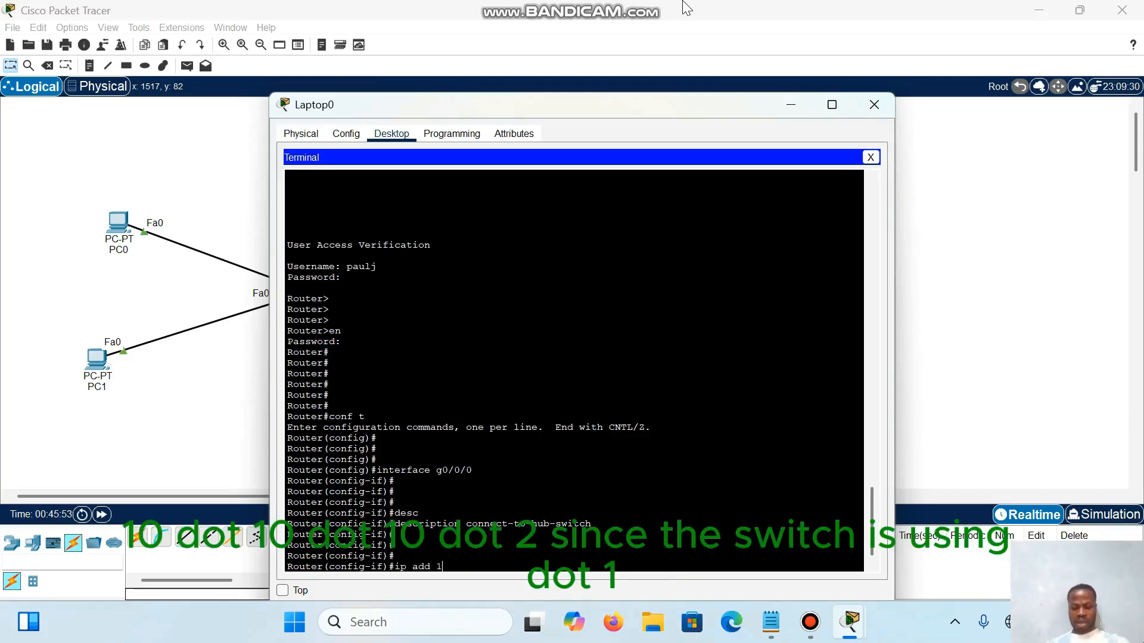
{"action": "type", "text": "0.10.10"}
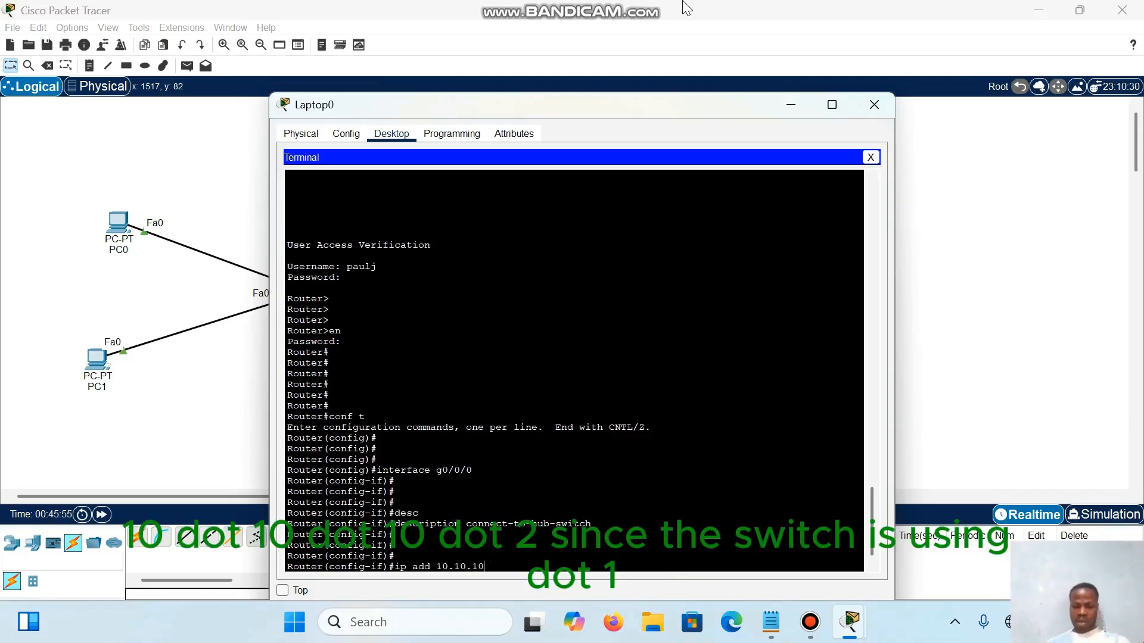
{"action": "type", "text": ".2 "}
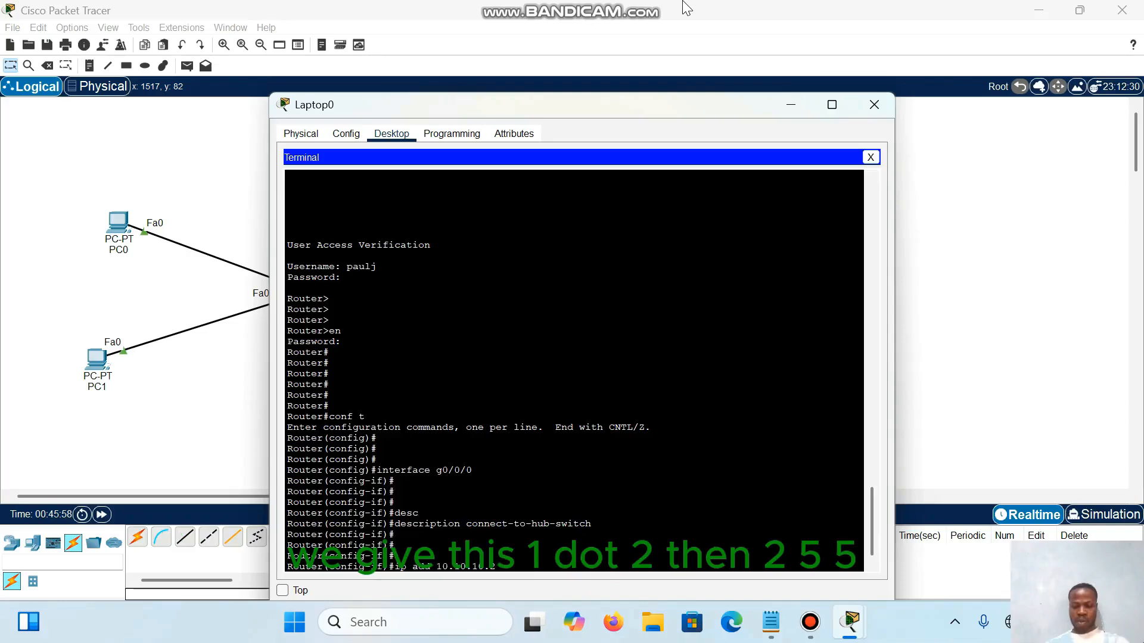
{"action": "type", "text": "2"}
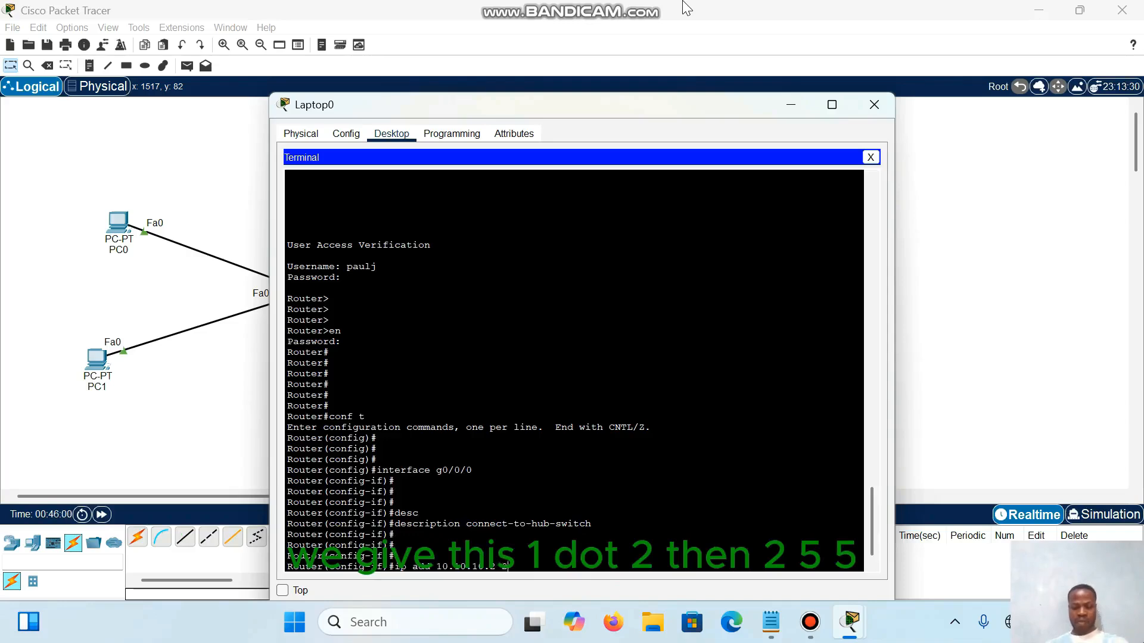
{"action": "type", "text": "5"}
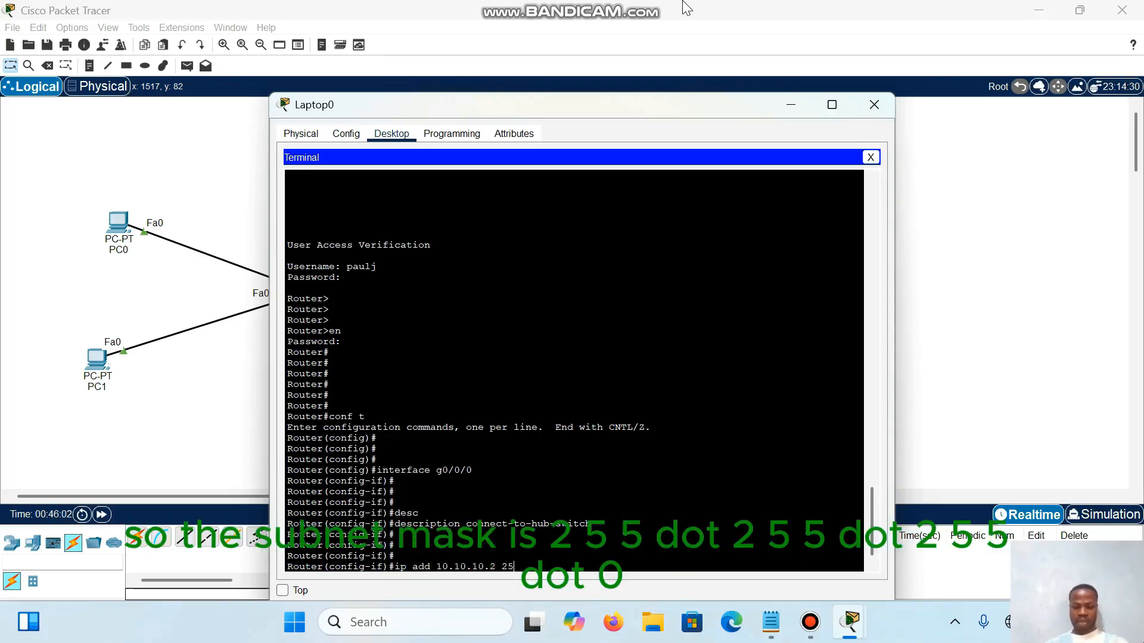
{"action": "type", "text": "5.255.255."}
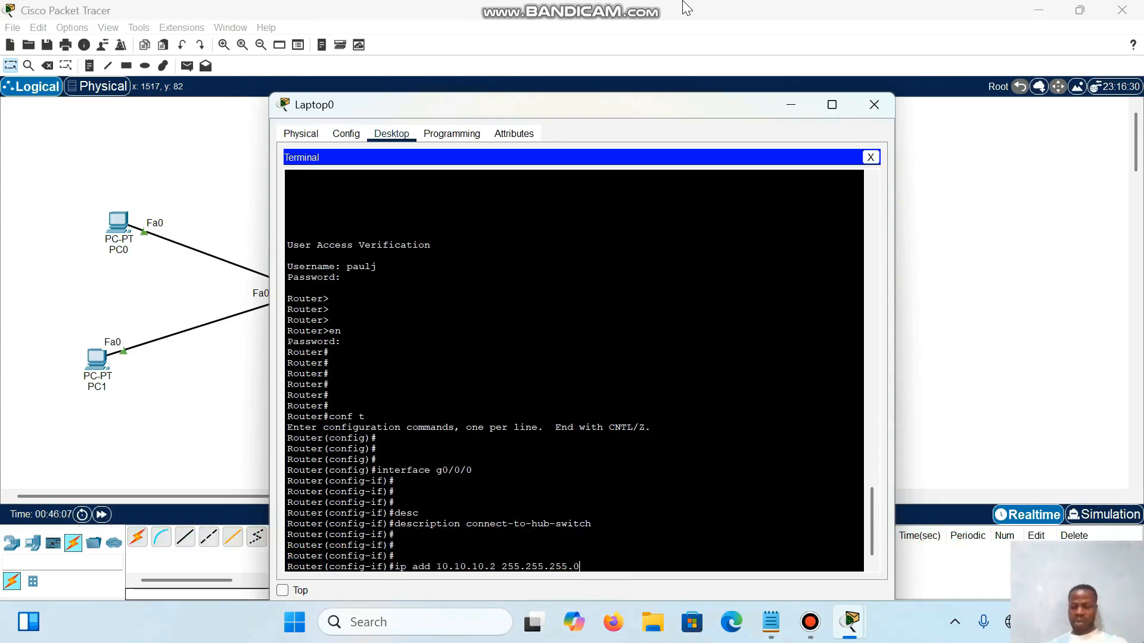
{"action": "type", "text": "0"}
{"action": "key", "text": "Return"}
{"action": "key", "text": "Return"}
{"action": "key", "text": "Return"}
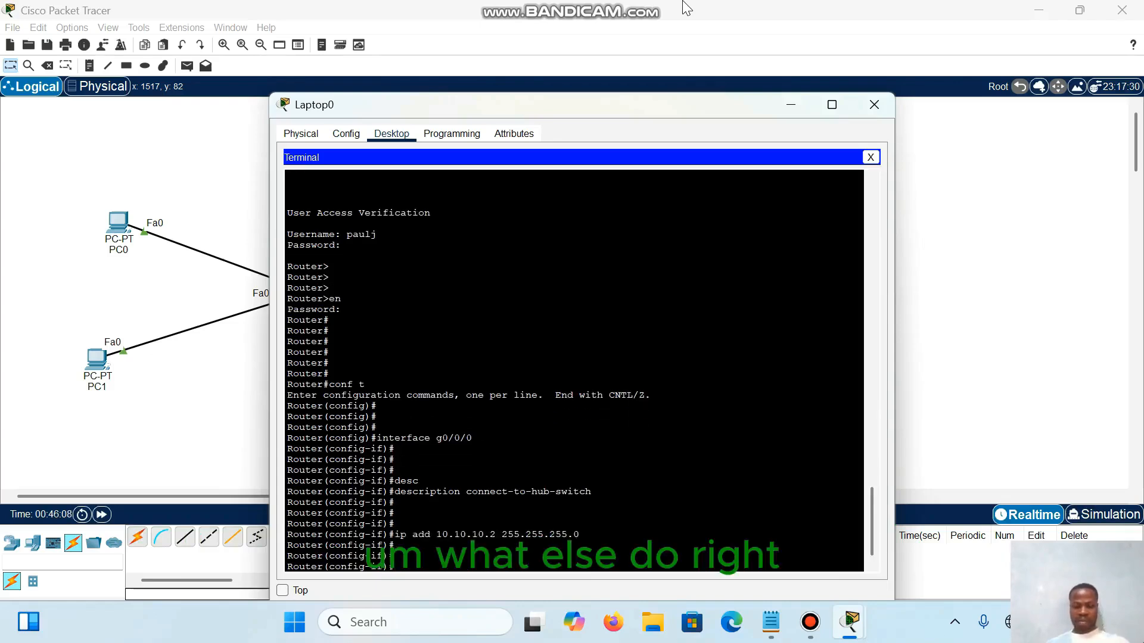
Step: Save the router's running configuration from interface configuration mode with do wr
{"action": "type", "text": "do wr"}
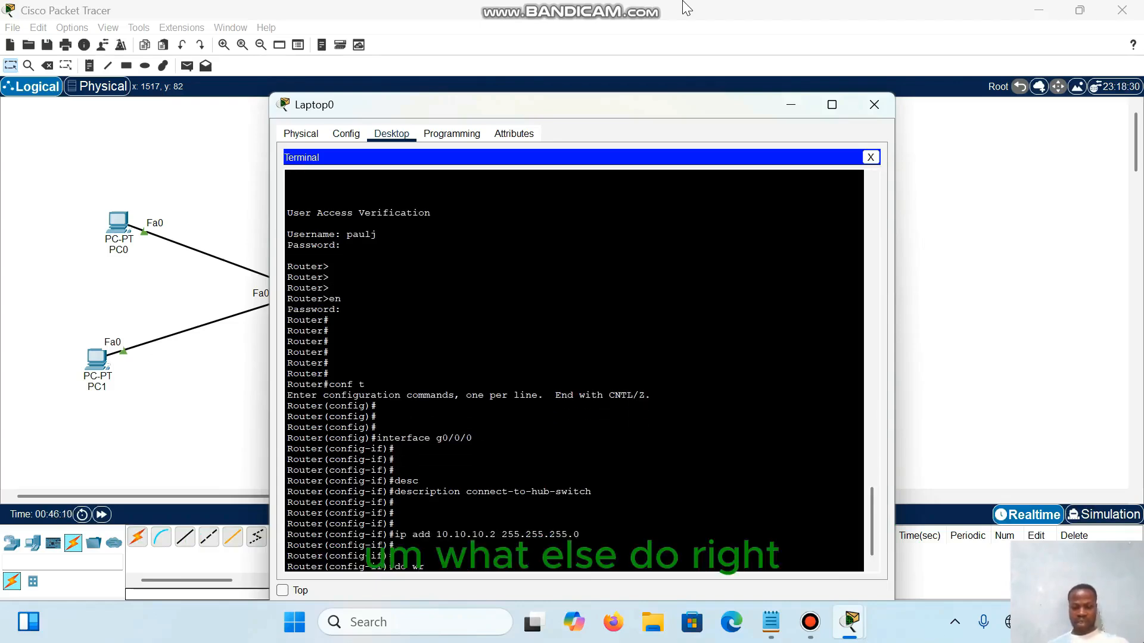
{"action": "key", "text": "Return"}
{"action": "key", "text": "Return"}
{"action": "key", "text": "Return"}
{"action": "key", "text": "Return"}
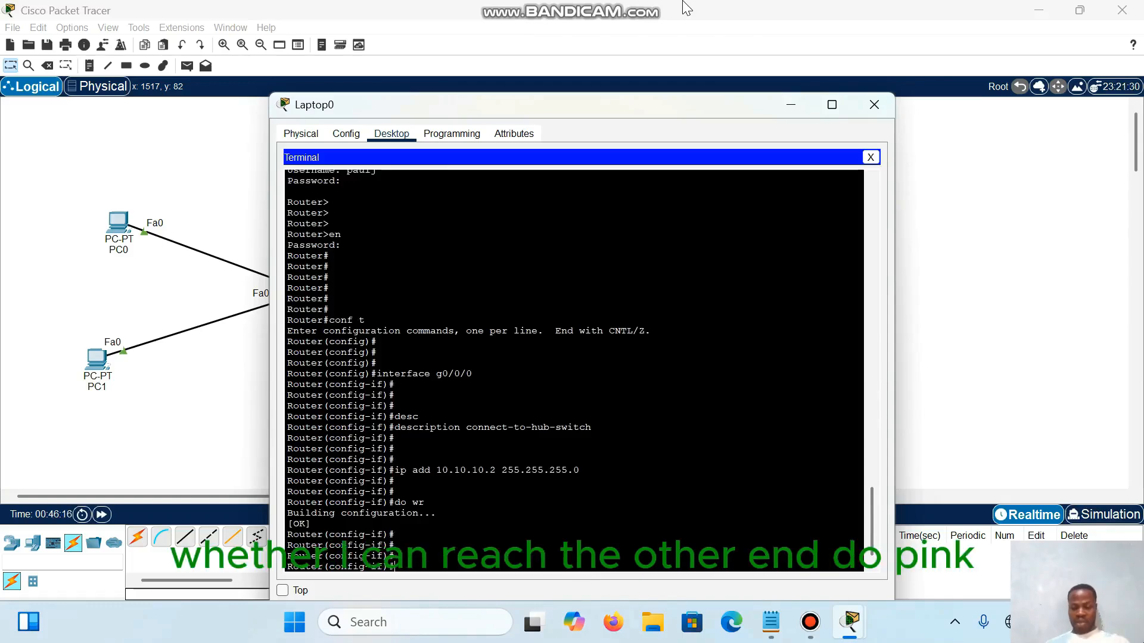
Step: Test connectivity to the switch from interface configuration mode with do ping 10.10.10.1
{"action": "type", "text": "do ping "}
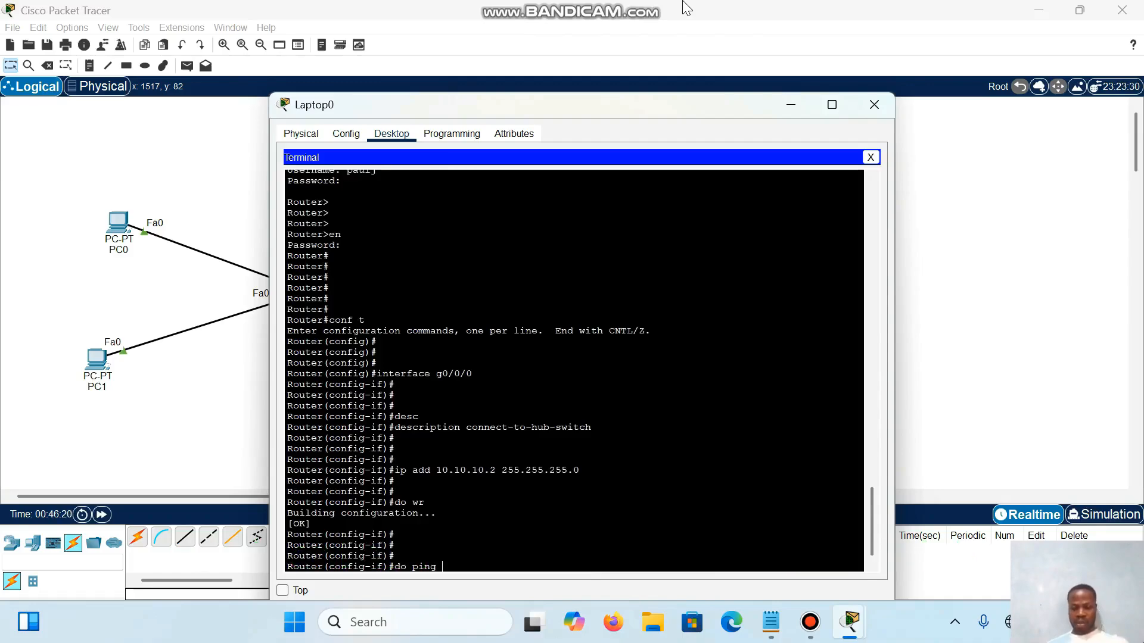
{"action": "type", "text": "10."}
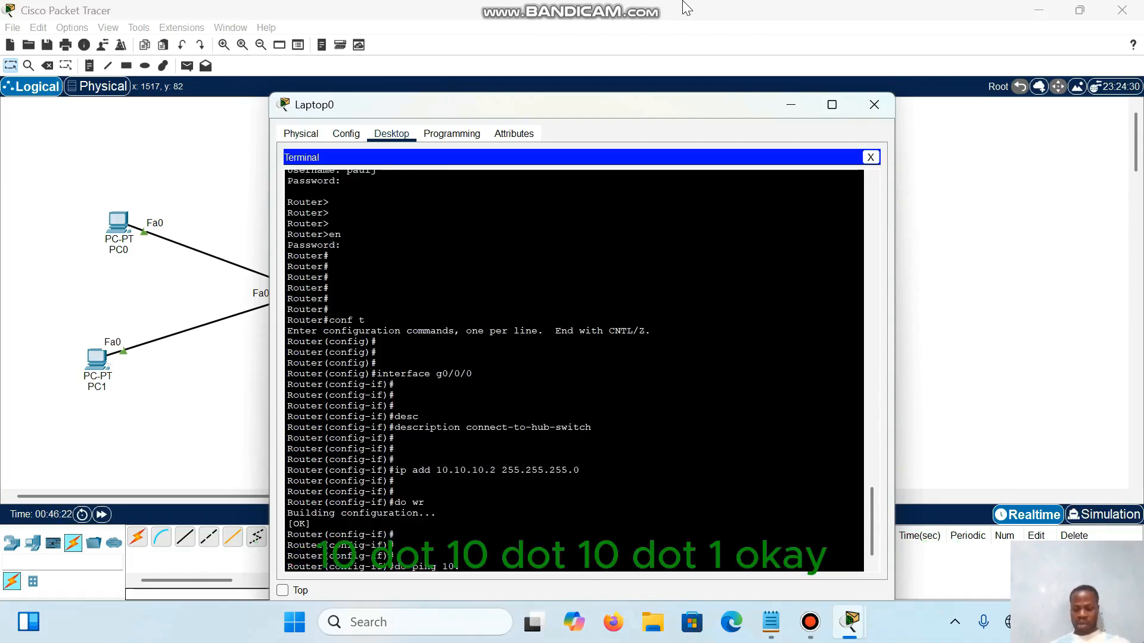
{"action": "type", "text": "10.10.1"}
{"action": "key", "text": "Return"}
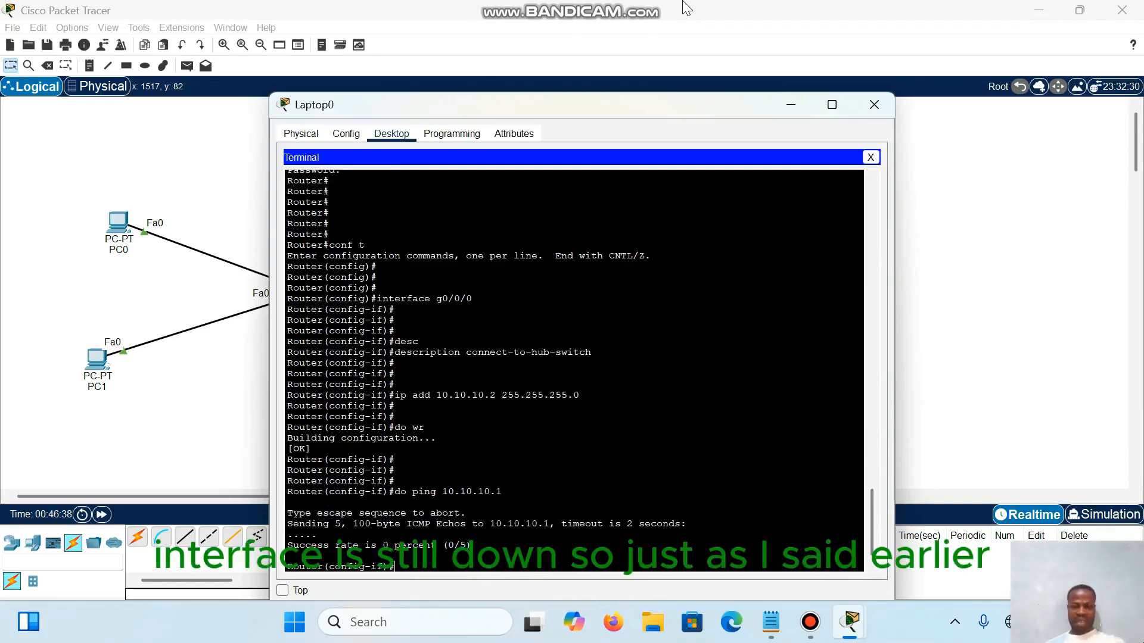
Step: Bring up the router's g0/0/0 interface with no shut
{"action": "left_click_drag", "start_coordinate": [597, 102], "coordinate": [612, 64]}
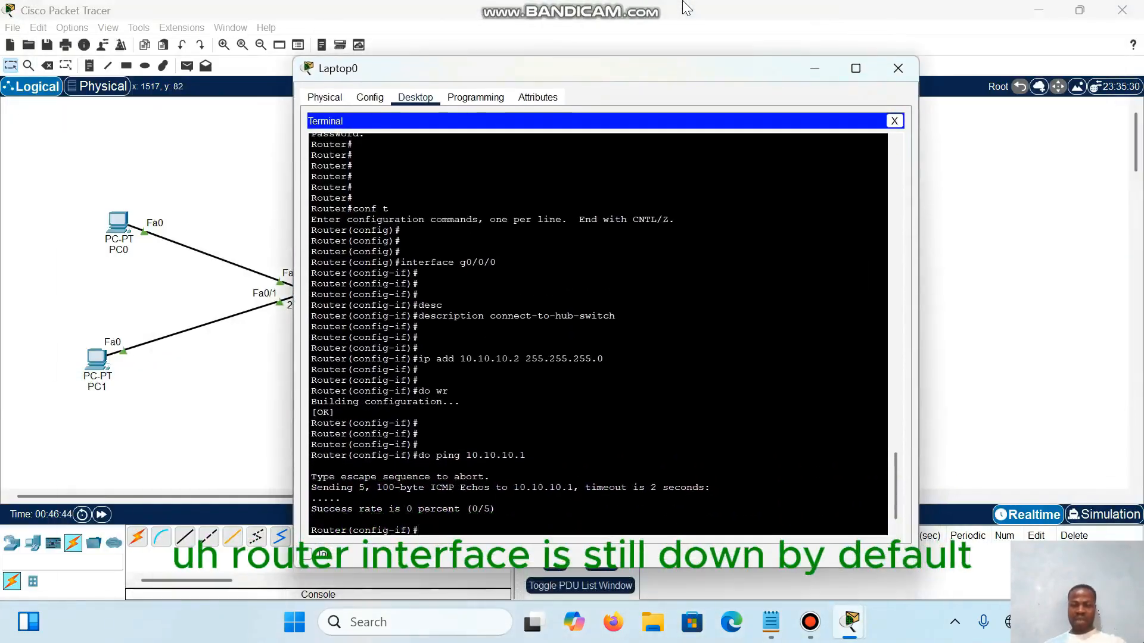
{"action": "key", "text": "Return"}
{"action": "key", "text": "Return"}
{"action": "key", "text": "Return"}
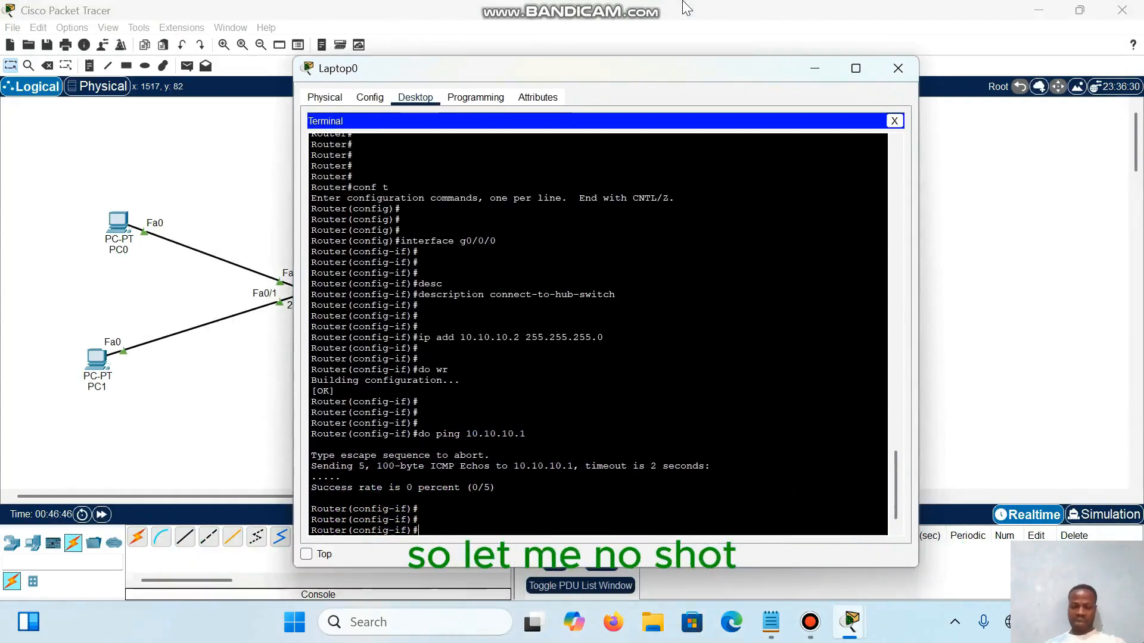
{"action": "type", "text": "n"}
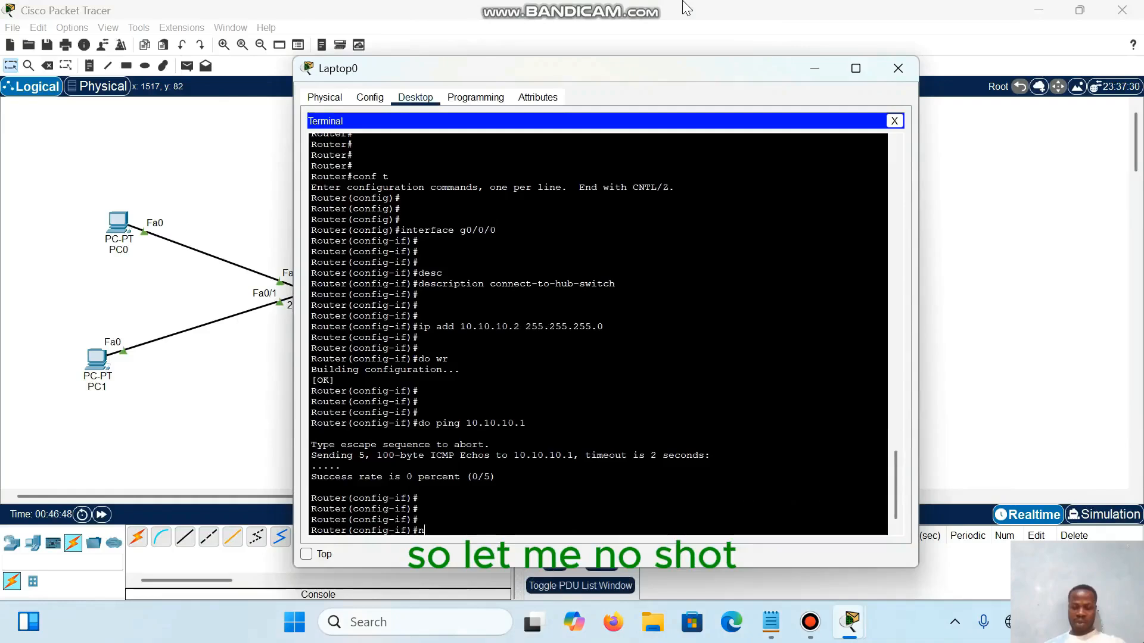
{"action": "type", "text": "o shut"}
{"action": "key", "text": "Return"}
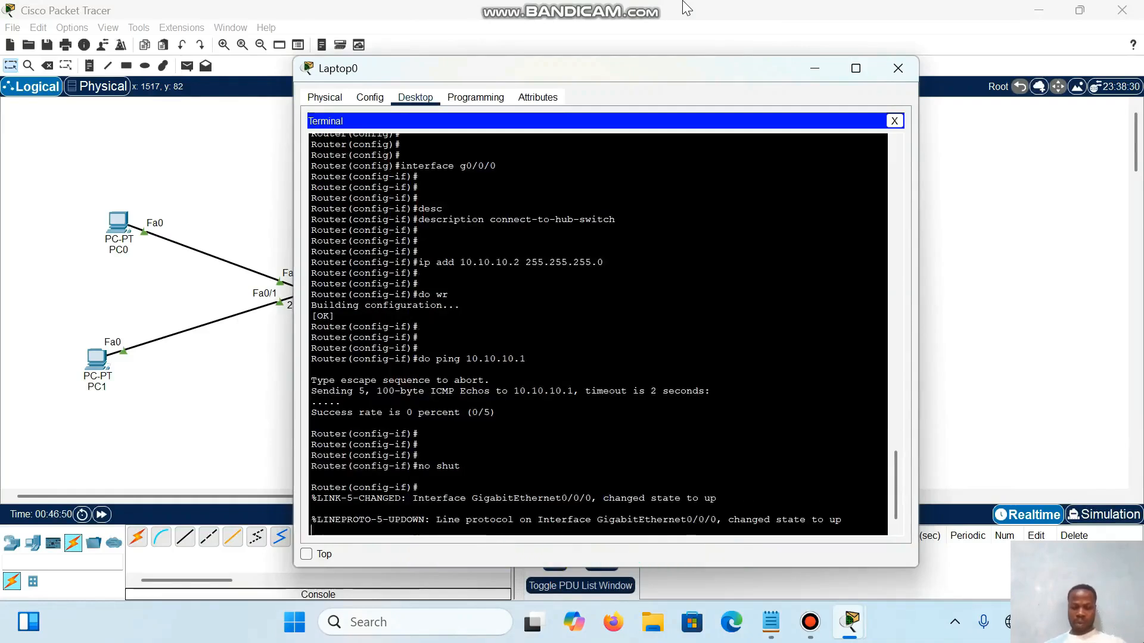
{"action": "key", "text": "Return"}
{"action": "key", "text": "Return"}
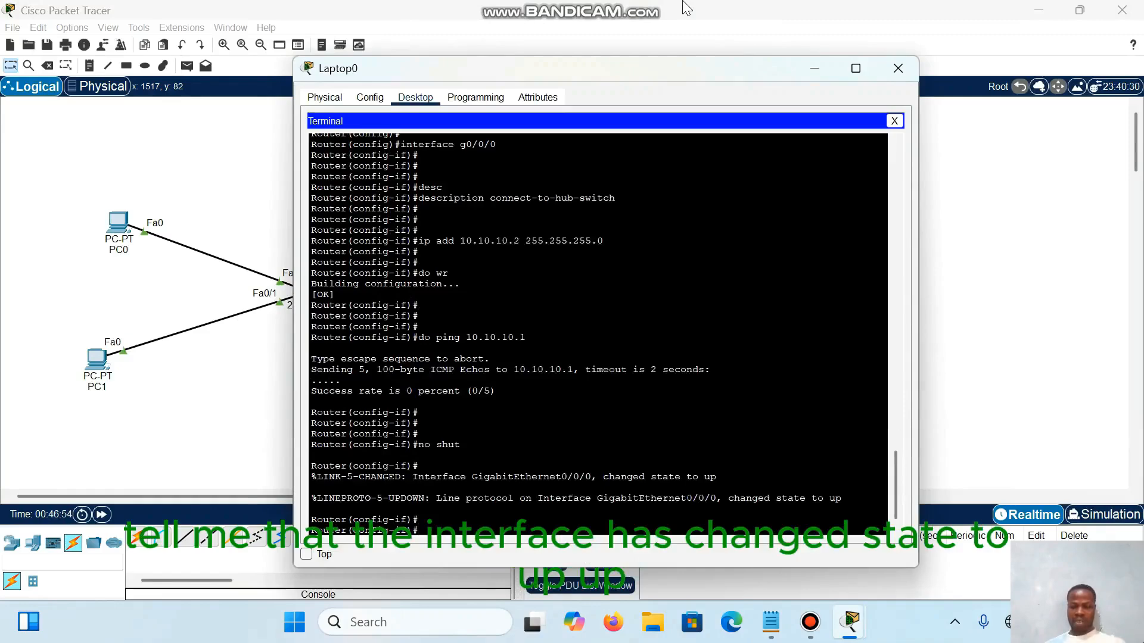
{"action": "key", "text": "Return"}
{"action": "key", "text": "Return"}
{"action": "key", "text": "Return"}
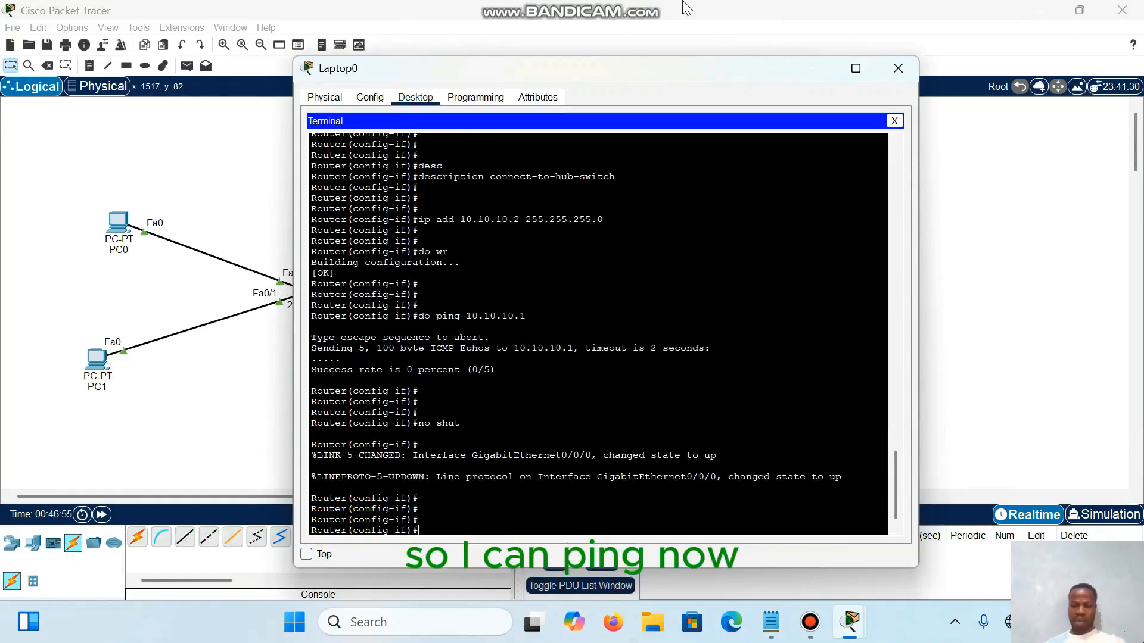
Step: Repeat the ping to 10.10.10.1 twice with g0/0/0 enabled
{"action": "key", "text": "Up"}
{"action": "key", "text": "Return"}
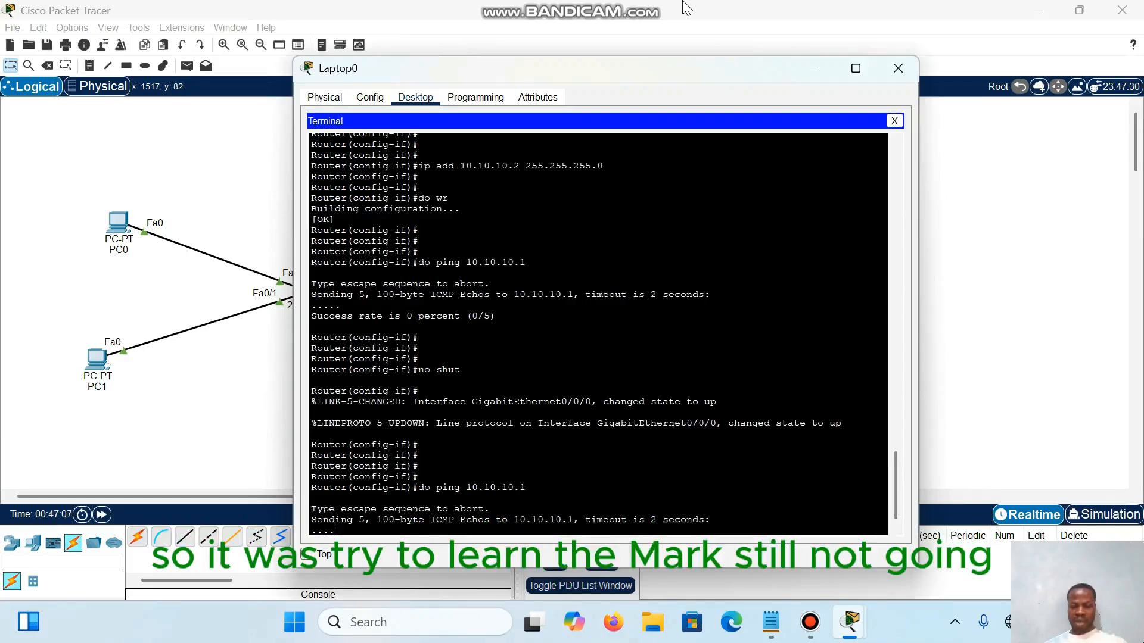
{"action": "key", "text": "Up"}
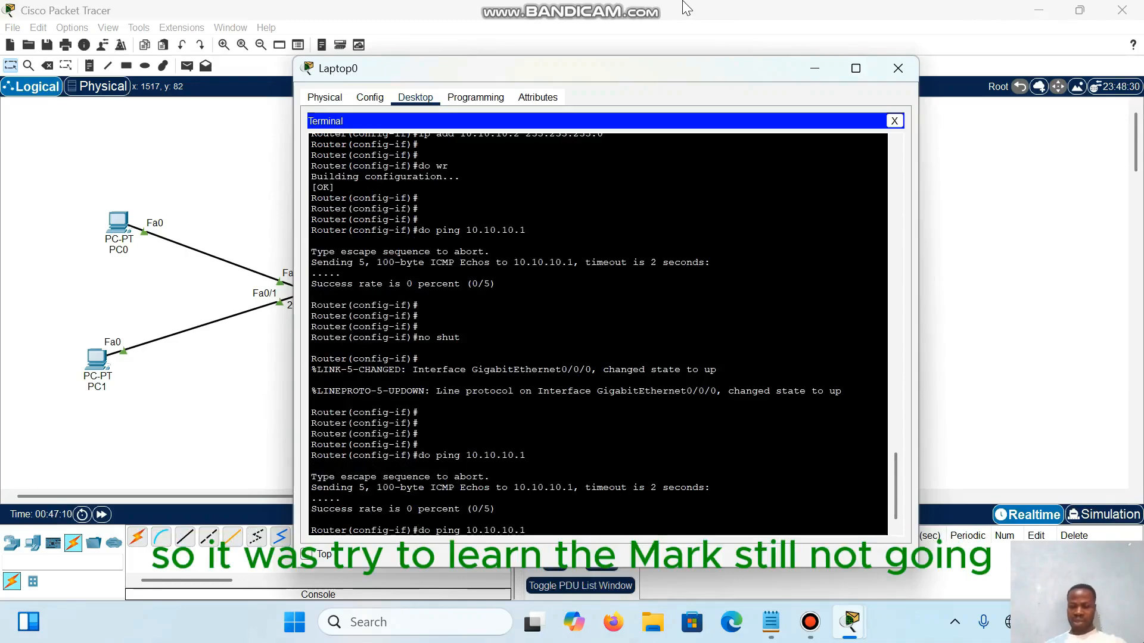
{"action": "key", "text": "Return"}
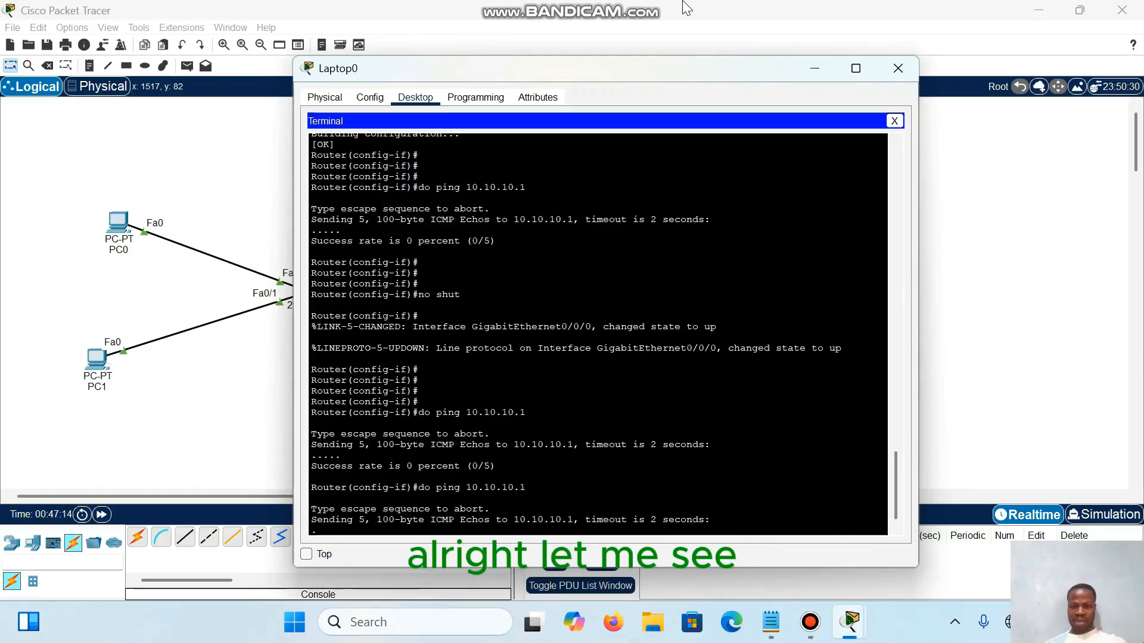
Step: Move the Laptop0 window aside to check the link status between Switch0 and Router0, and bring it back into full view
{"action": "left_click_drag", "start_coordinate": [642, 69], "coordinate": [645, 379]}
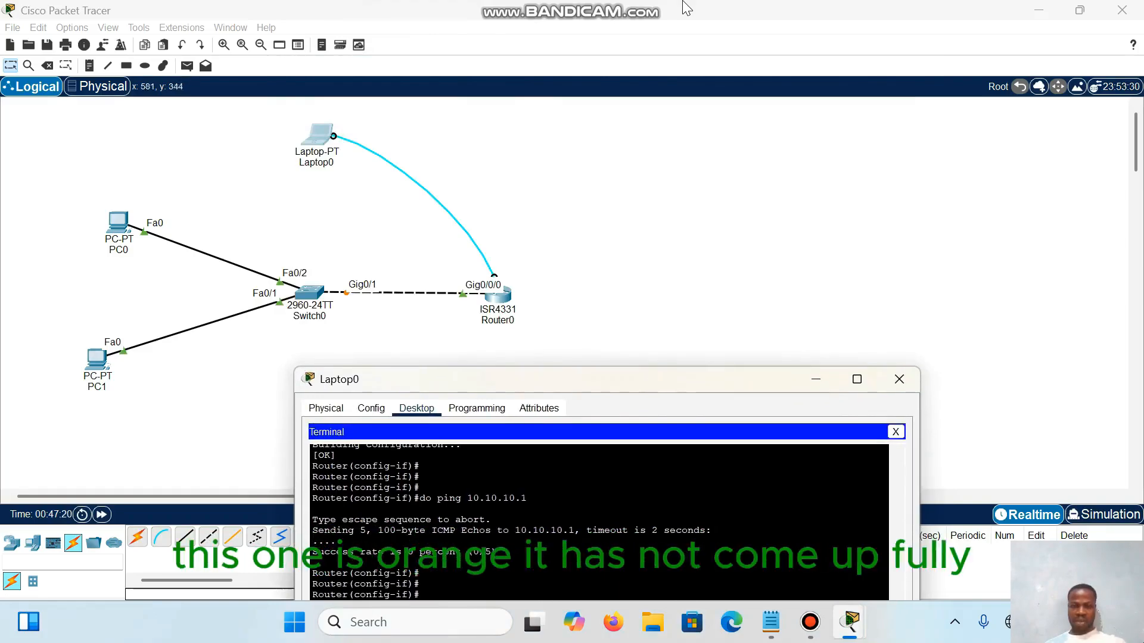
{"action": "scroll", "coordinate": [560, 512], "scroll_direction": "down", "scroll_amount": 1}
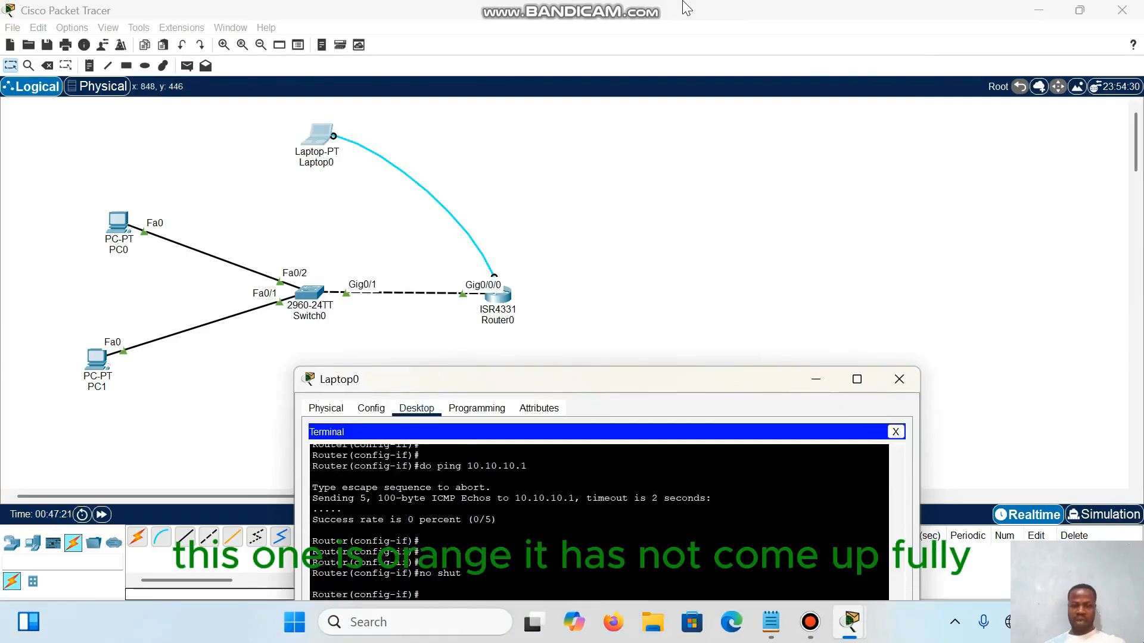
{"action": "left_click_drag", "start_coordinate": [635, 384], "coordinate": [633, 60]}
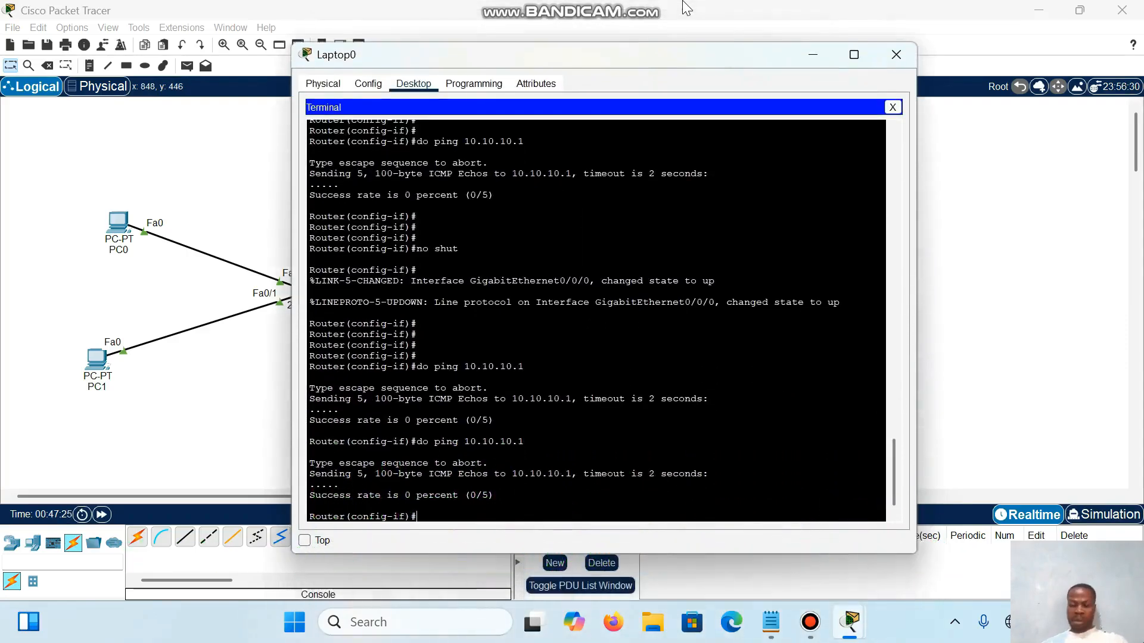
Step: Retest the link to the switch by running do ping 10.10.10.1 two more times
{"action": "key", "text": "Up"}
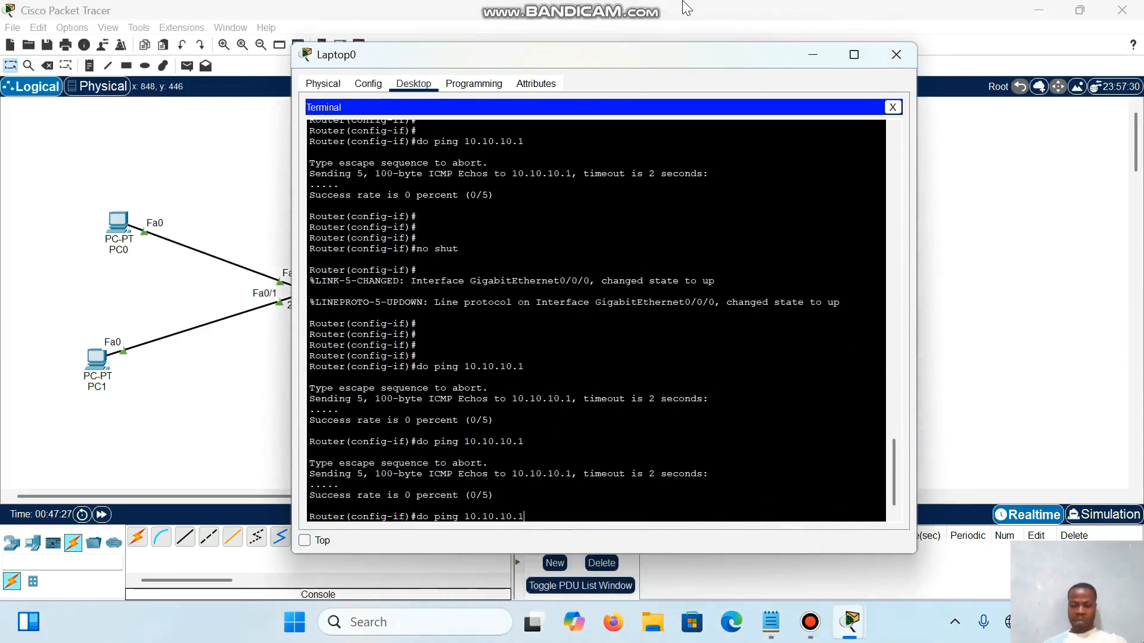
{"action": "key", "text": "Return"}
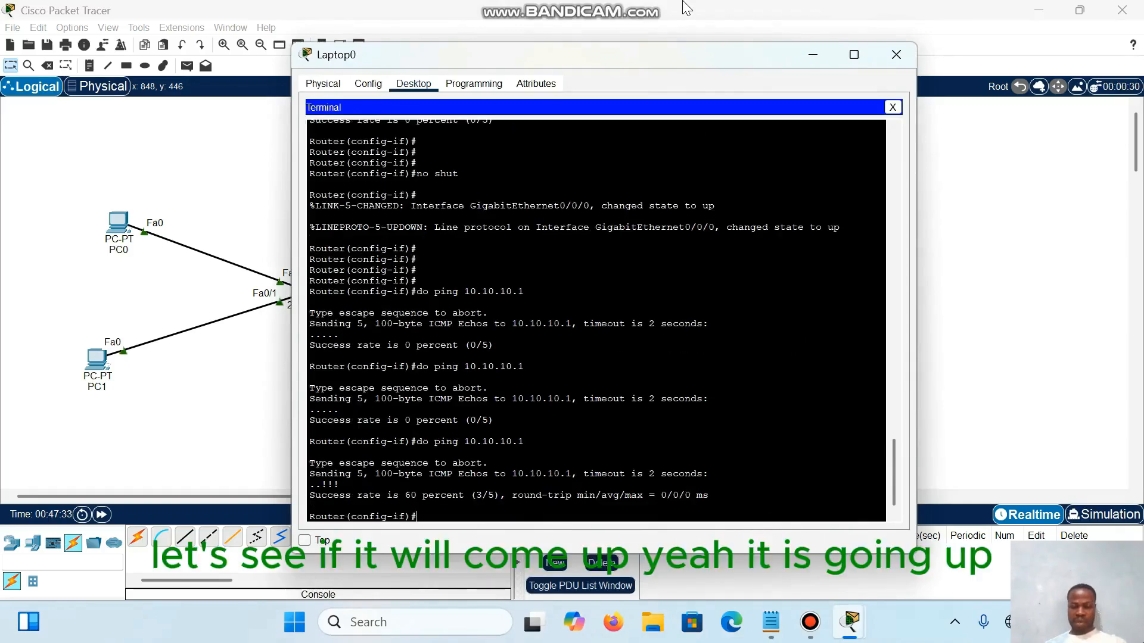
{"action": "key", "text": "Up"}
{"action": "key", "text": "Return"}
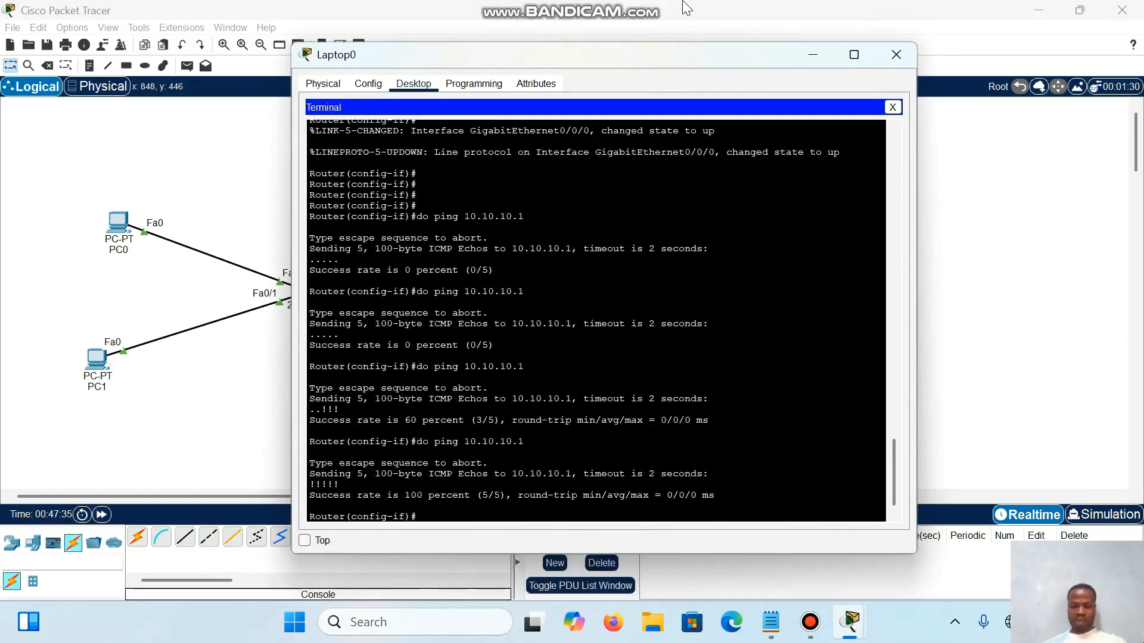
Step: Repeat the ping to 10.10.10.1 once more from the router's interface configuration mode
{"action": "key", "text": "Up"}
{"action": "key", "text": "Return"}
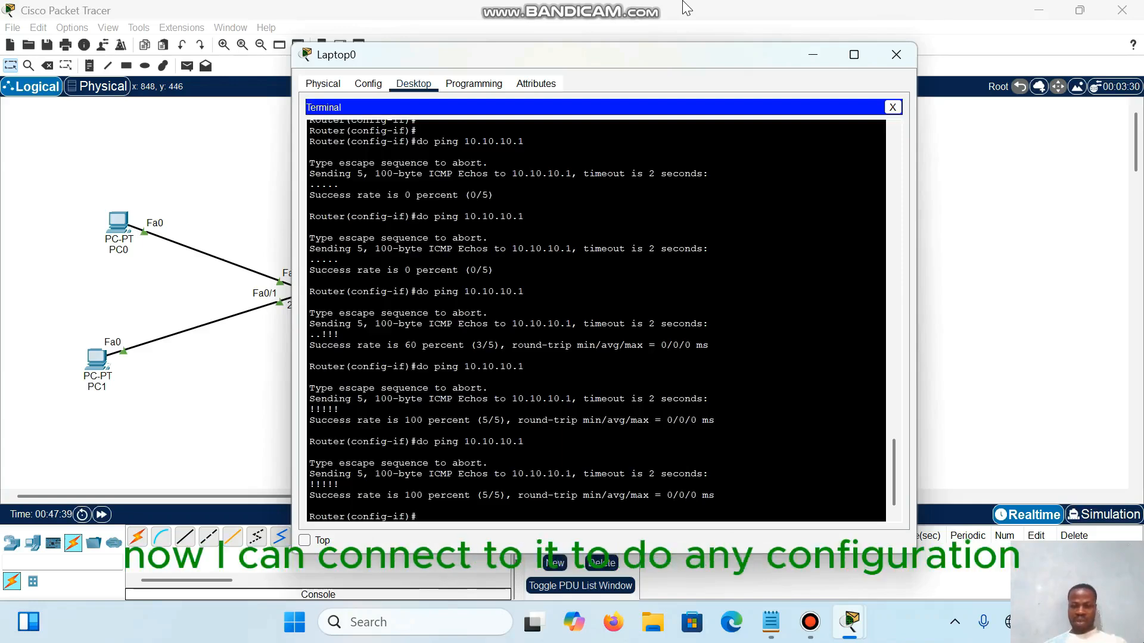
{"action": "key", "text": "Return"}
{"action": "key", "text": "Return"}
{"action": "key", "text": "Return"}
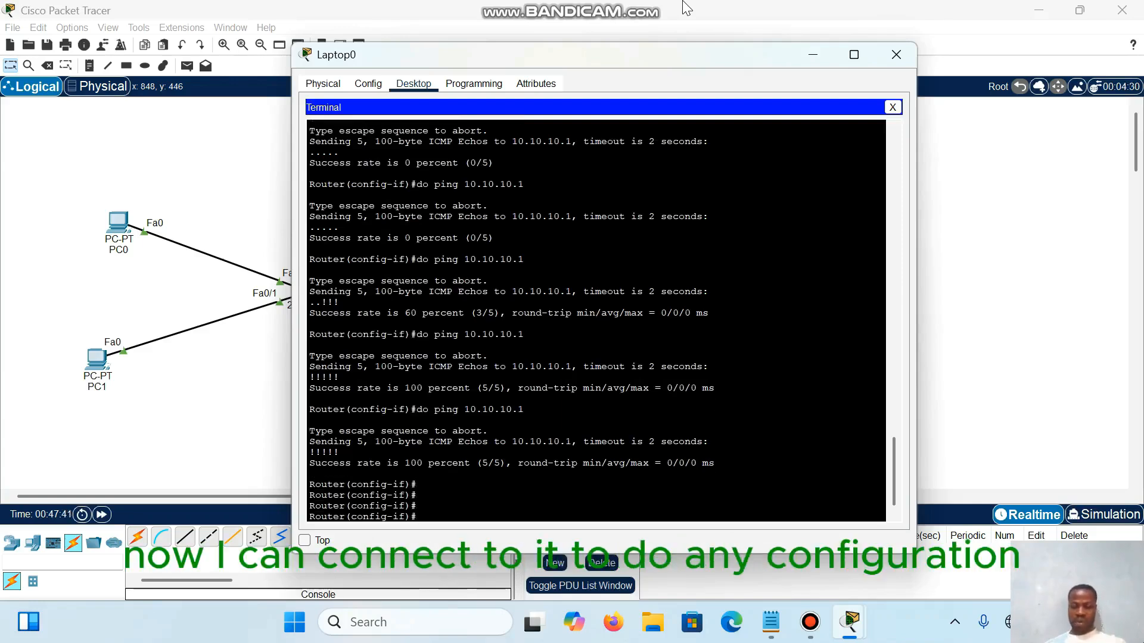
Step: Leave the router's interface configuration mode with the end command
{"action": "type", "text": "e"}
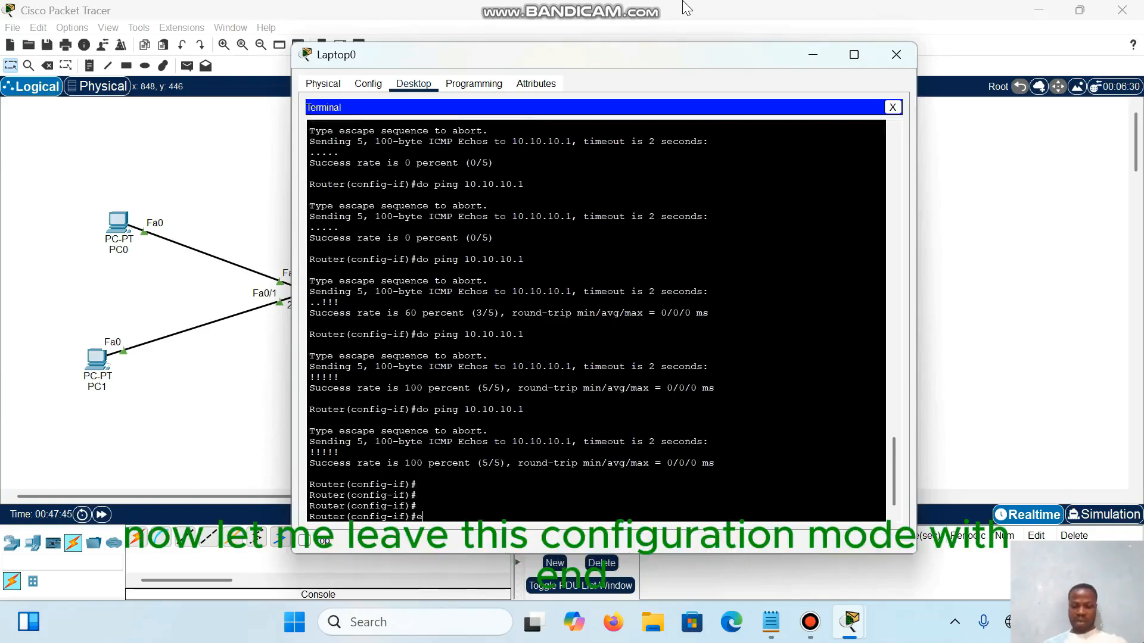
{"action": "type", "text": "nd"}
{"action": "key", "text": "Return"}
{"action": "key", "text": "Return"}
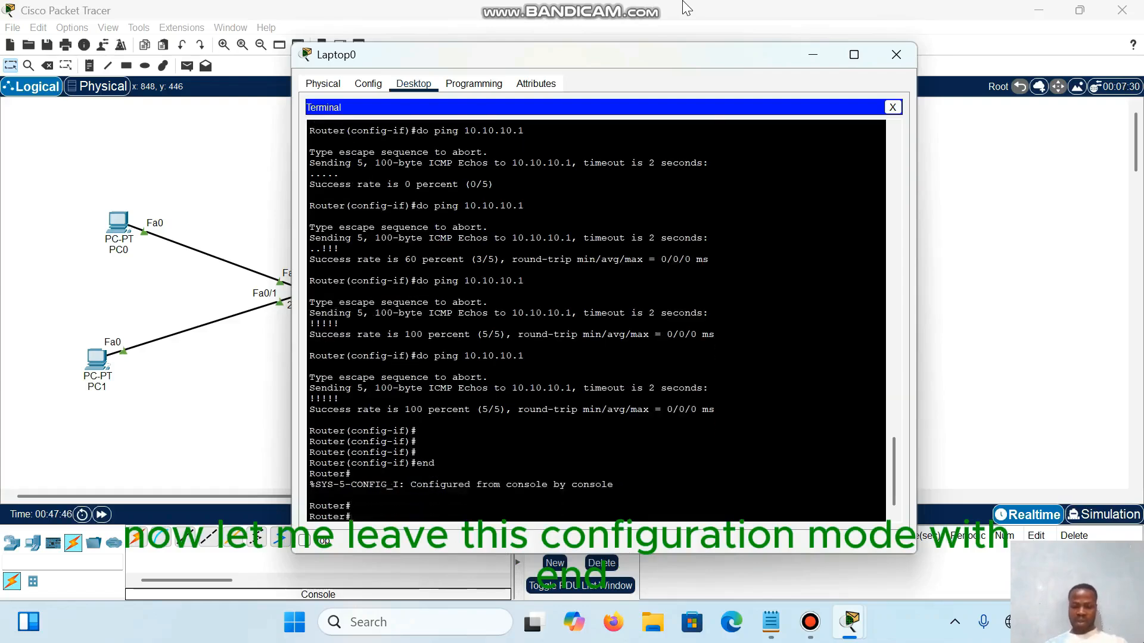
{"action": "key", "text": "Return"}
Step: Open a remote session from the router to the switch with telnet 10.10.10.1
{"action": "type", "text": "telnet "}
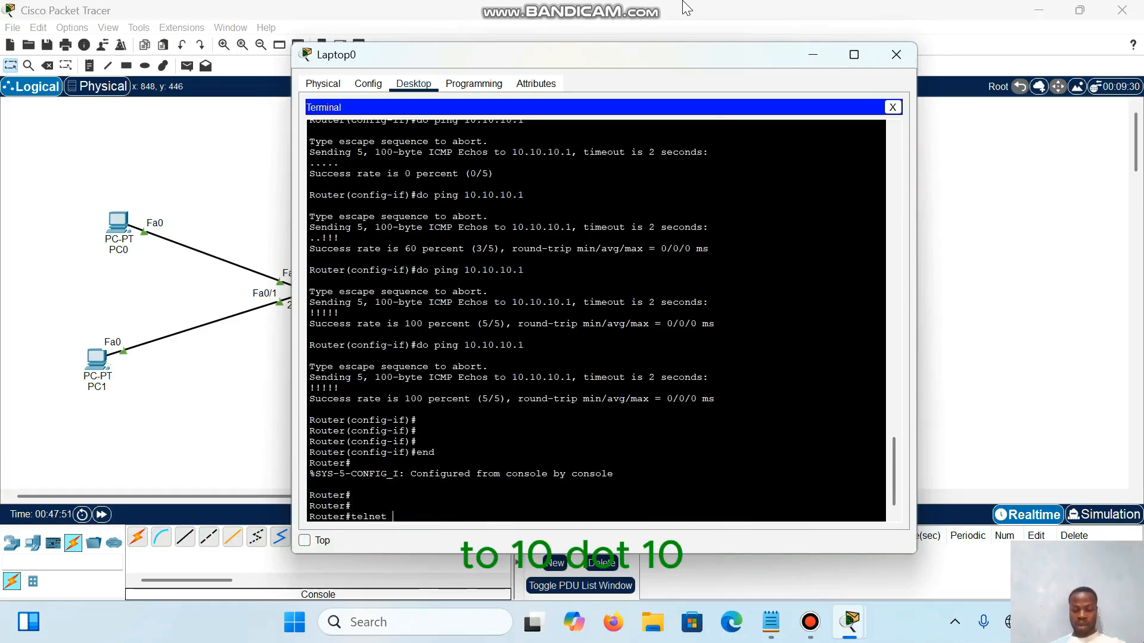
{"action": "type", "text": "10.1"}
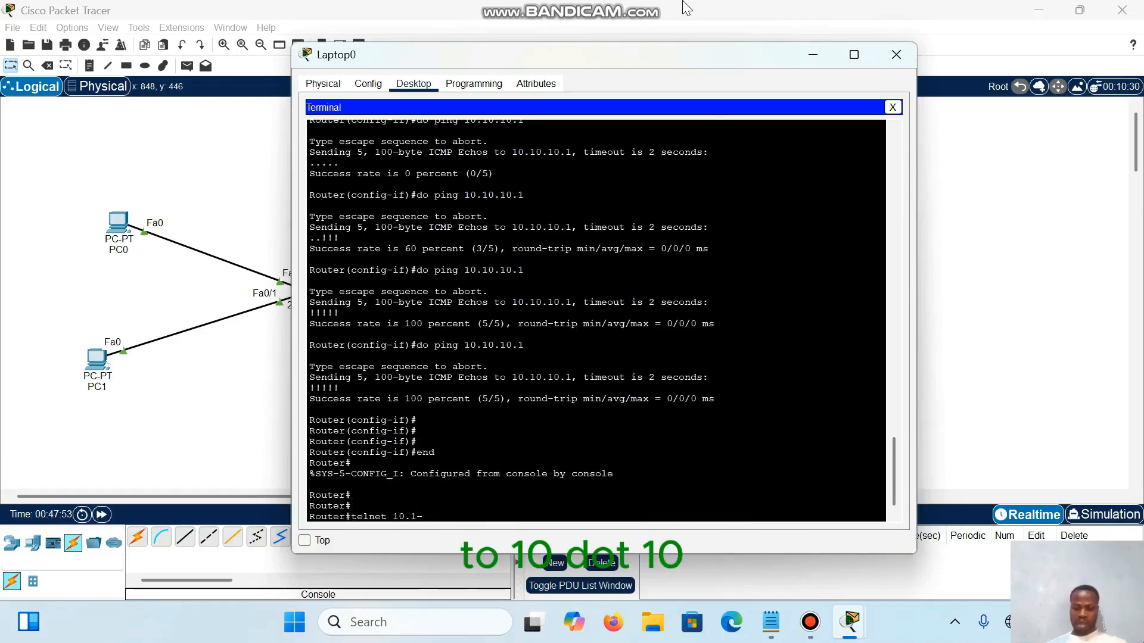
{"action": "type", "text": "0.10;."}
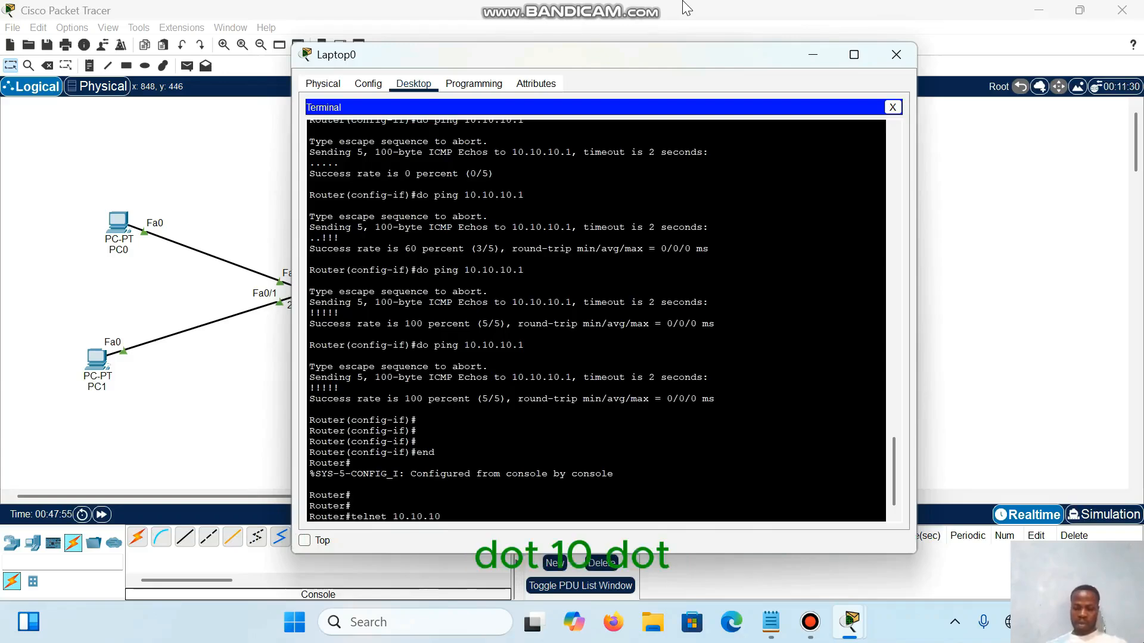
{"action": "key", "text": "BackSpace"}
{"action": "key", "text": "BackSpace"}
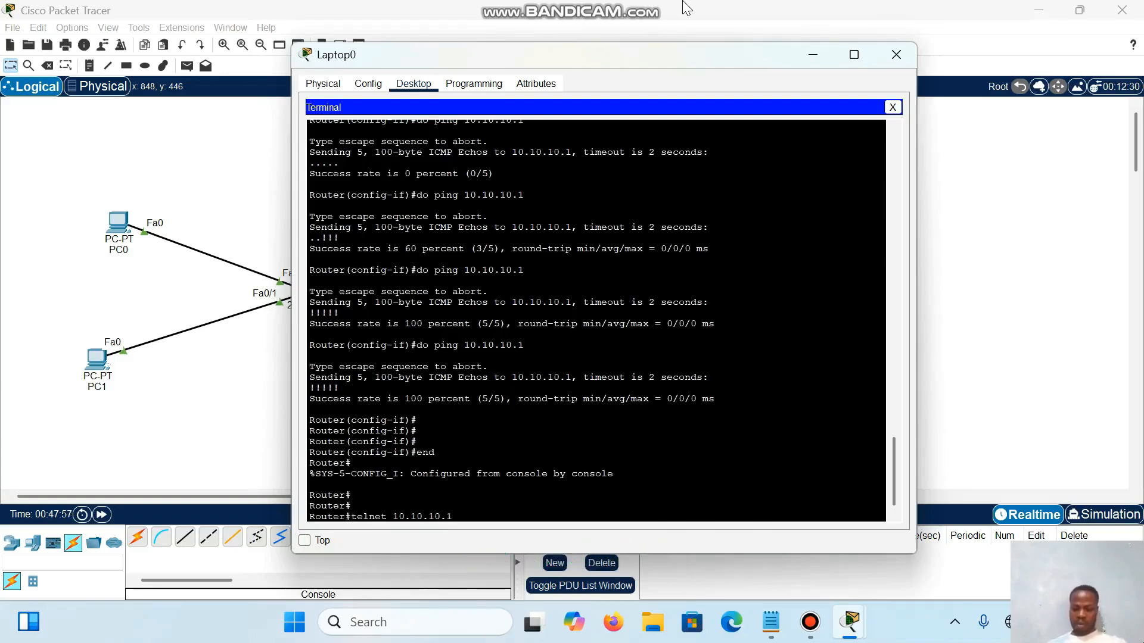
{"action": "type", "text": ".1"}
{"action": "key", "text": "Return"}
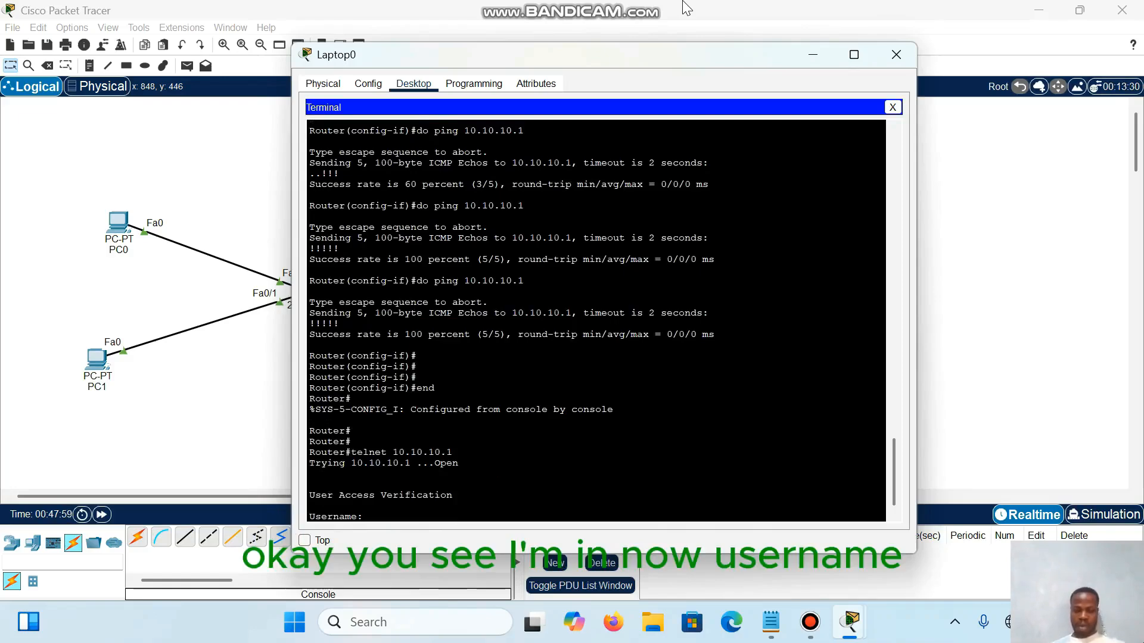
Step: Try to log in to the switch with the incorrect username "username" and a password
{"action": "type", "text": "username"}
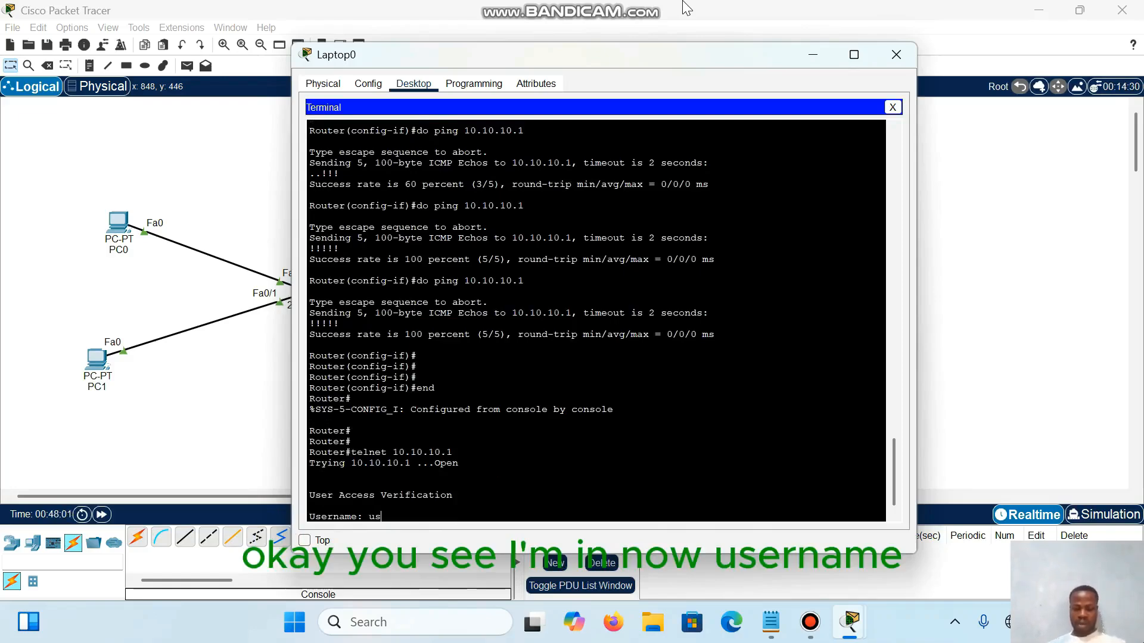
{"action": "key", "text": "Return"}
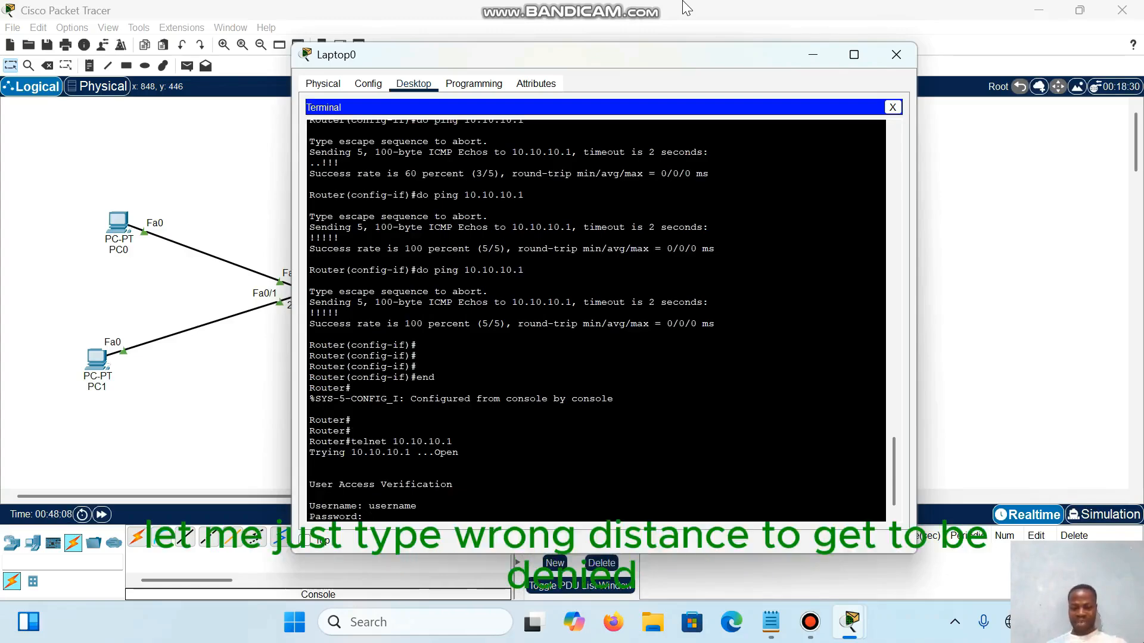
{"action": "key", "text": "Return"}
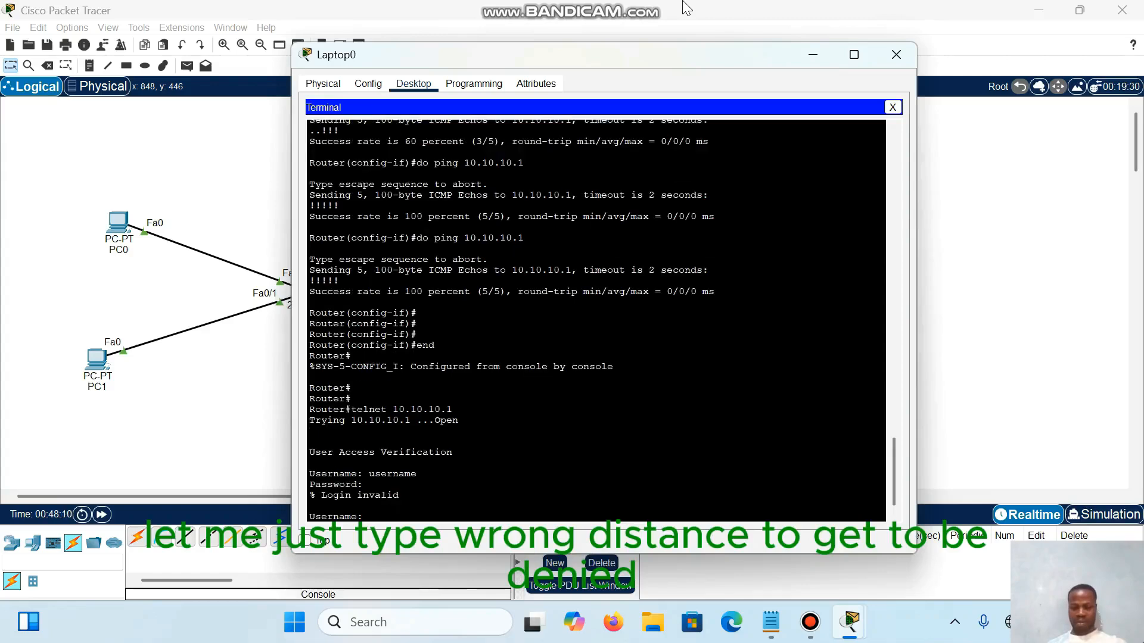
Step: Log in to the switch over Telnet with the configured username and the account password
{"action": "type", "text": "pau"}
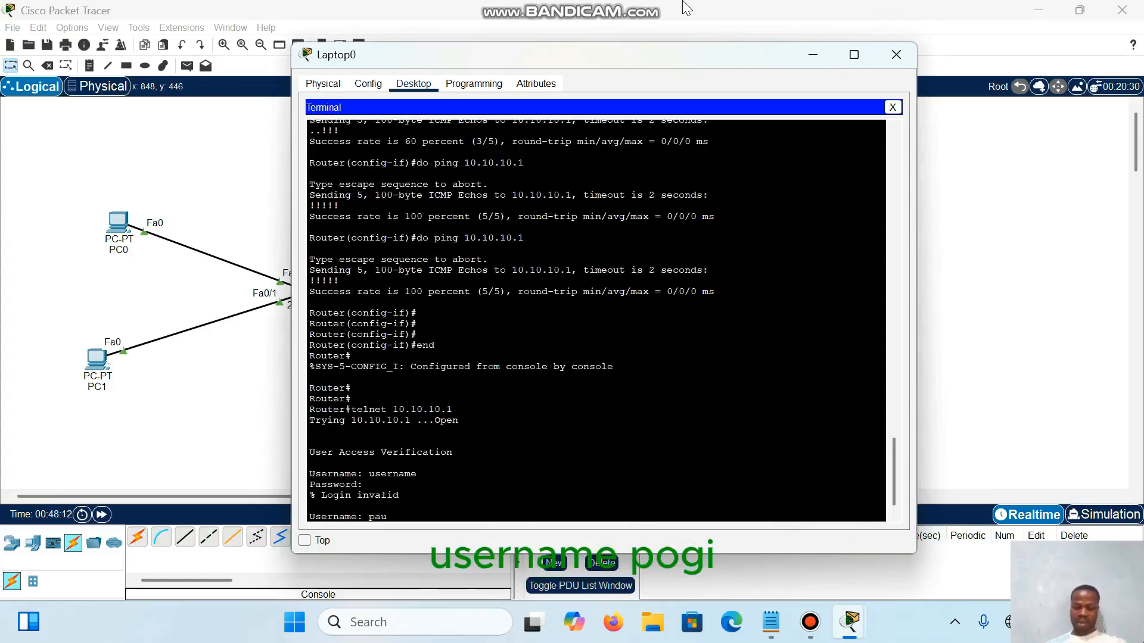
{"action": "type", "text": "lj"}
{"action": "key", "text": "Return"}
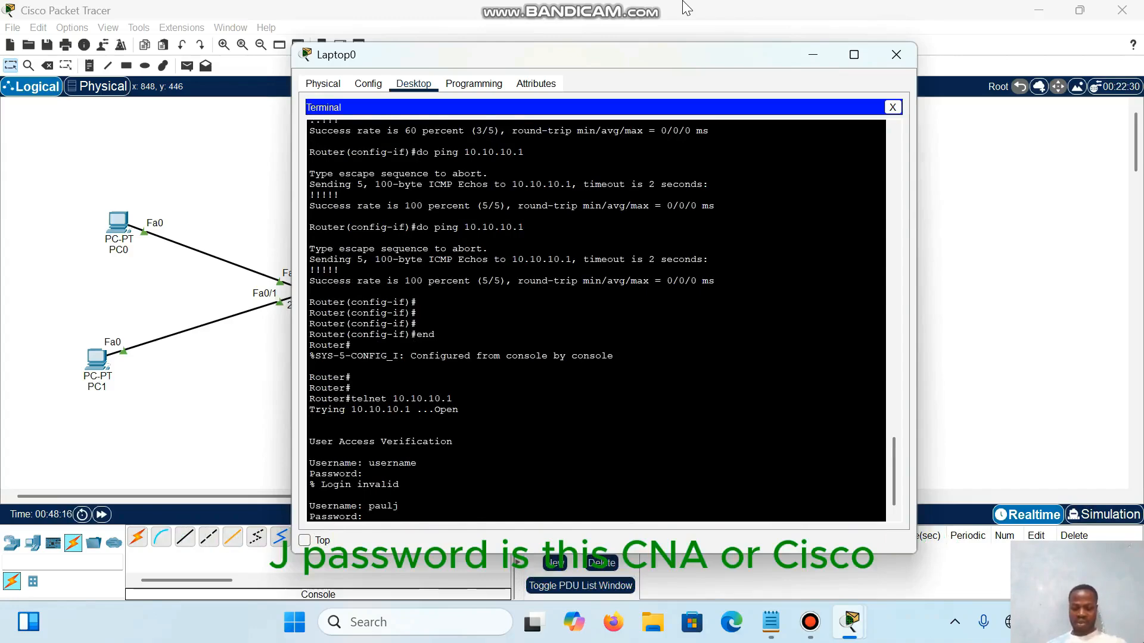
{"action": "key", "text": "Return"}
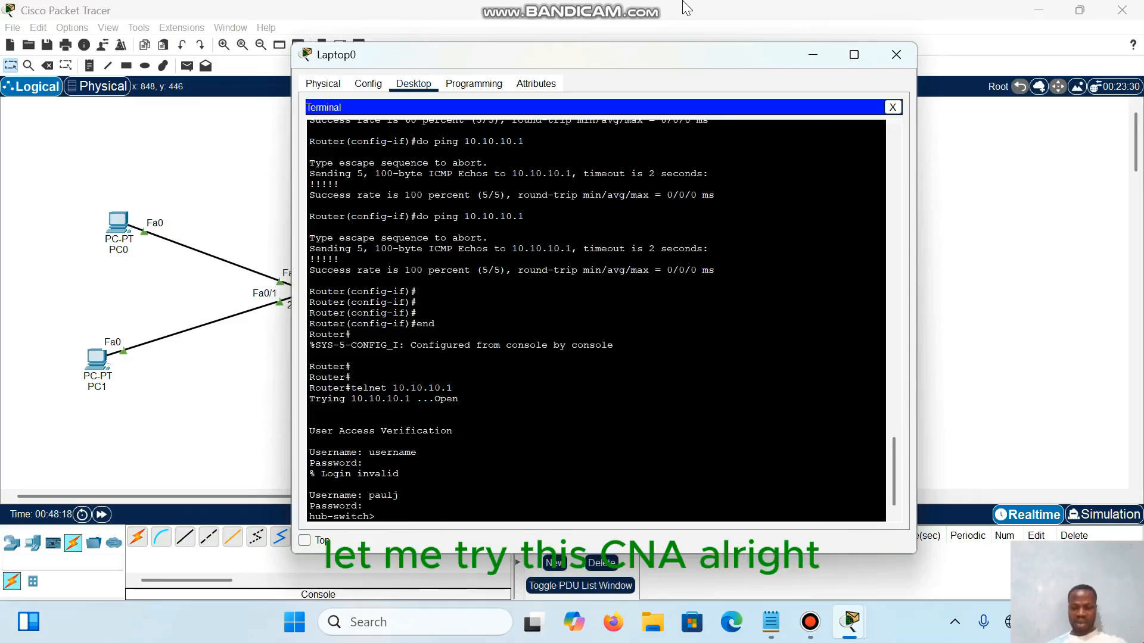
{"action": "key", "text": "Return"}
{"action": "key", "text": "Return"}
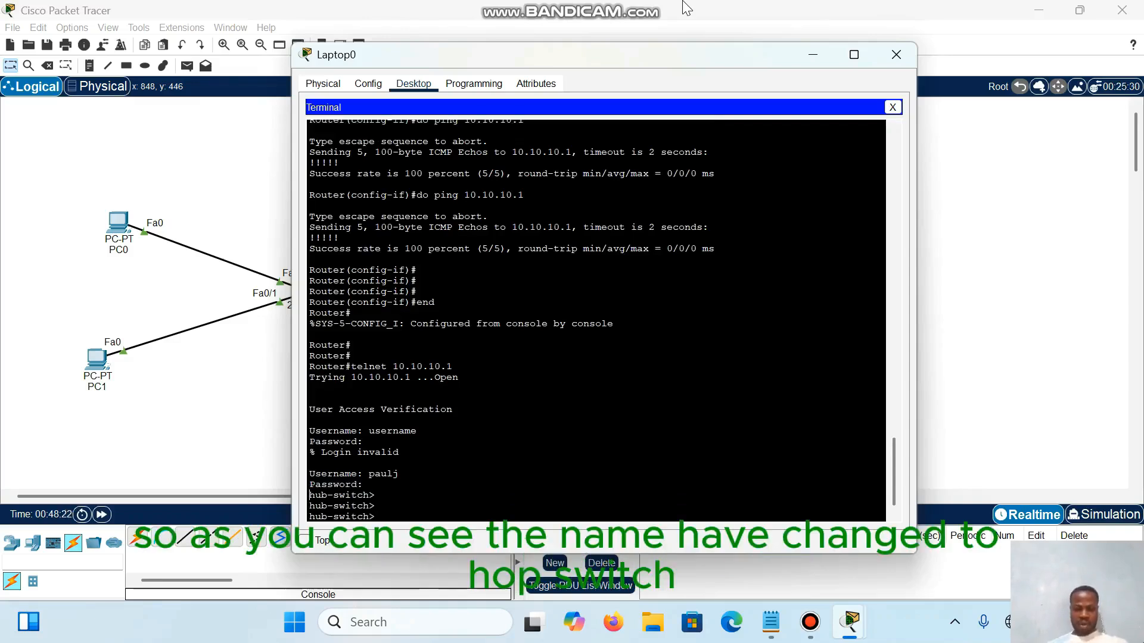
Step: Highlight the hub-switch prompt to point out the remote session, and clear the highlight with a few blank command lines
{"action": "left_click_drag", "start_coordinate": [310, 506], "coordinate": [376, 506]}
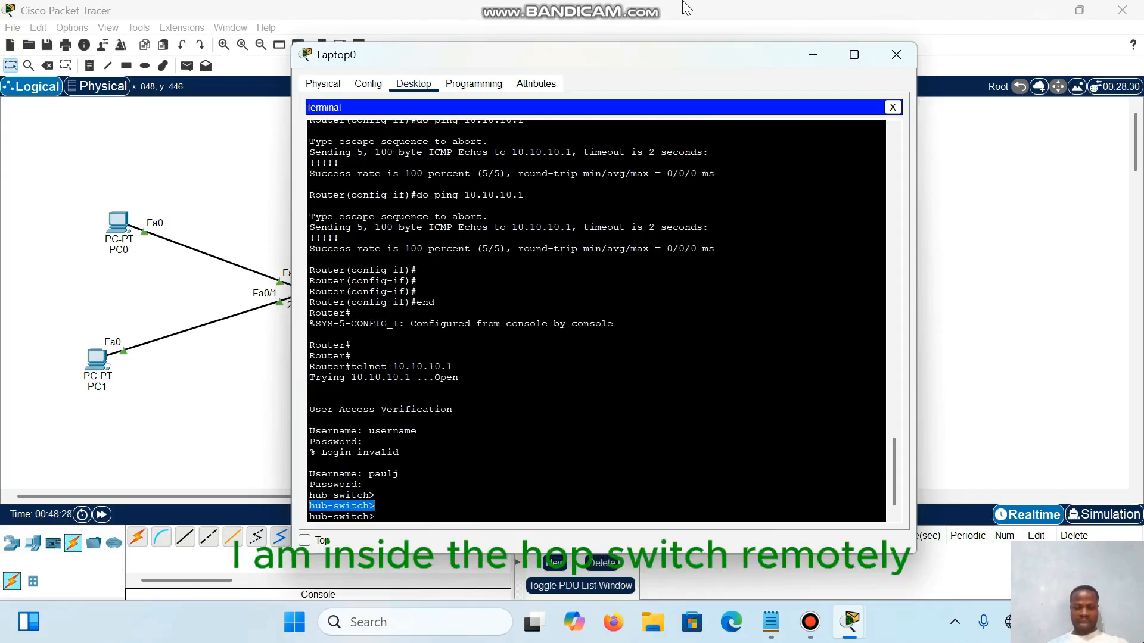
{"action": "key", "text": "BackSpace"}
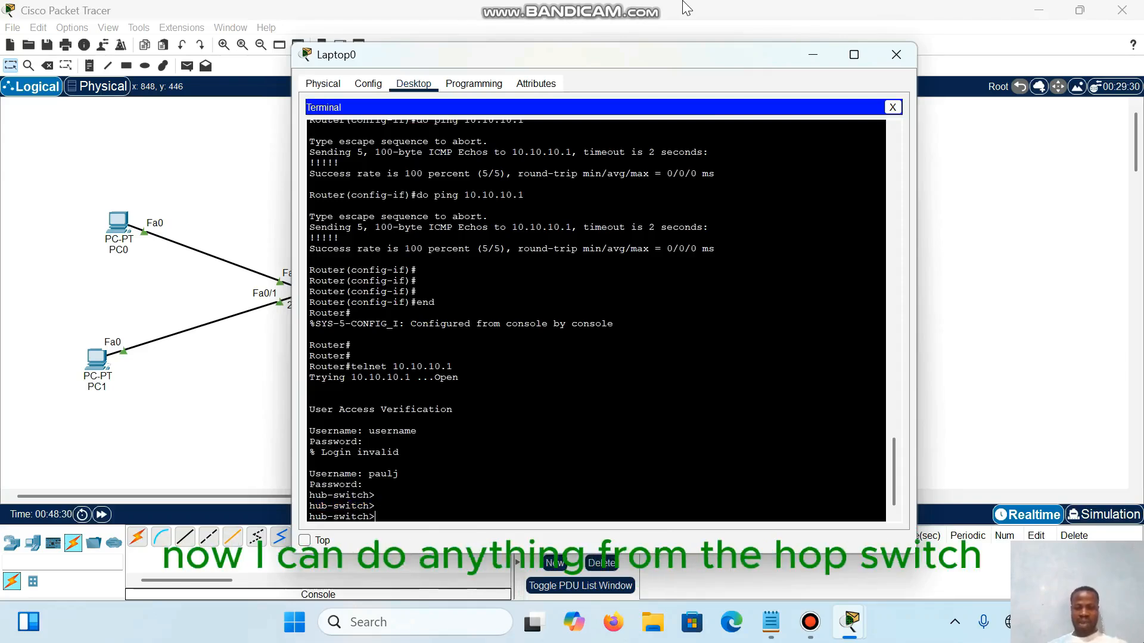
{"action": "key", "text": "Return"}
{"action": "key", "text": "Return"}
{"action": "key", "text": "Return"}
{"action": "key", "text": "Return"}
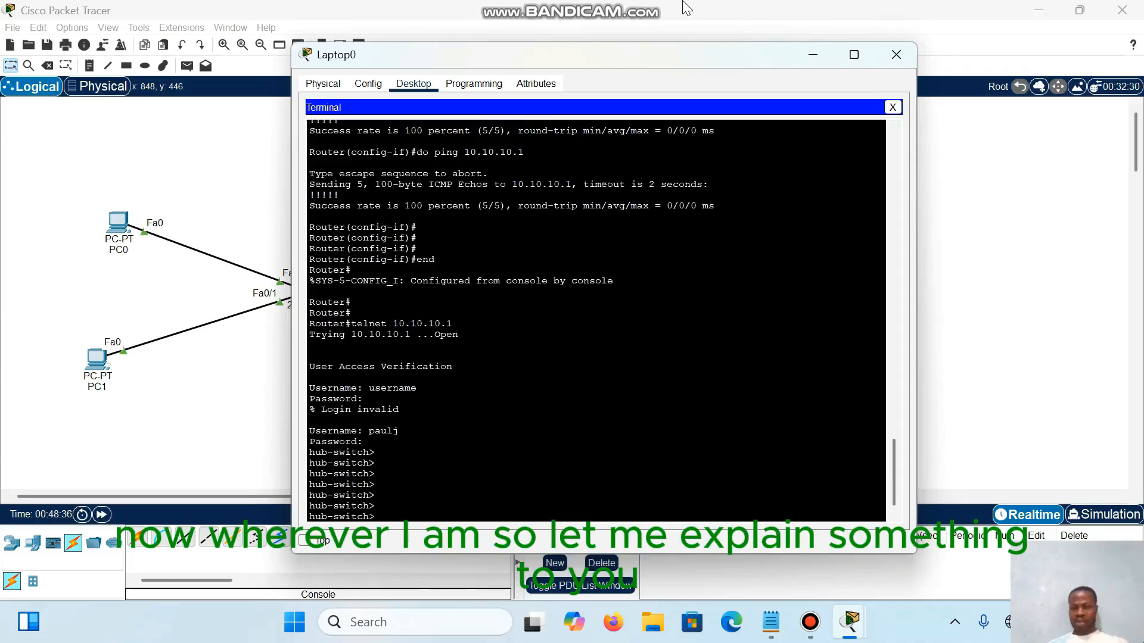
Step: Move the Laptop0 window off the topology and point out Router0 and Switch0 by framing each of them
{"action": "left_click_drag", "start_coordinate": [739, 65], "coordinate": [814, 362]}
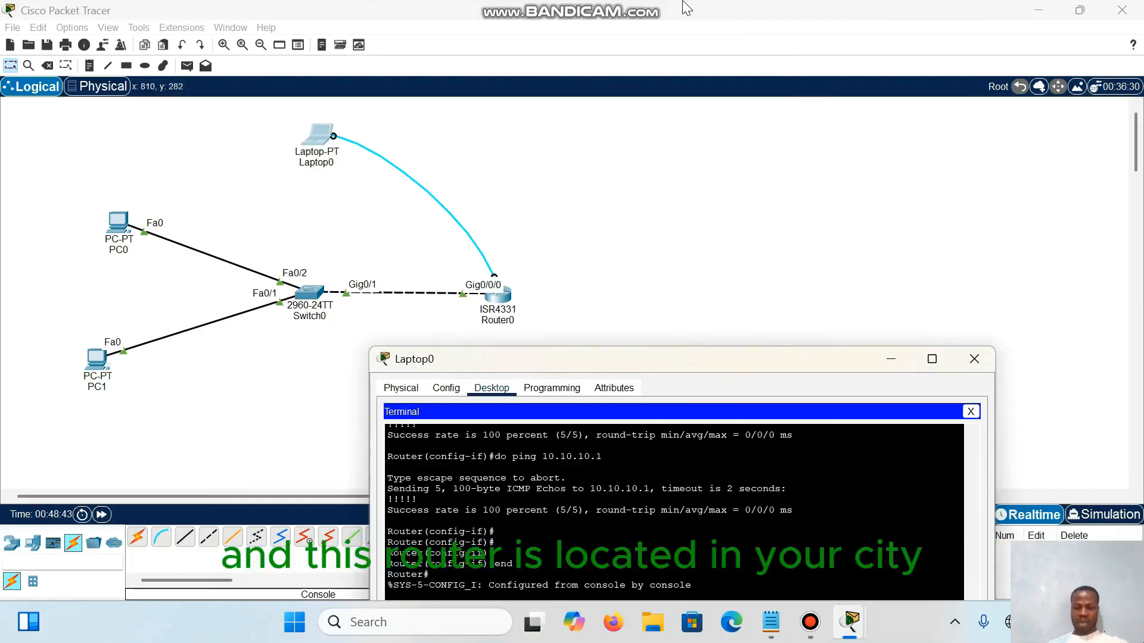
{"action": "left_click_drag", "start_coordinate": [497, 245], "coordinate": [455, 347]}
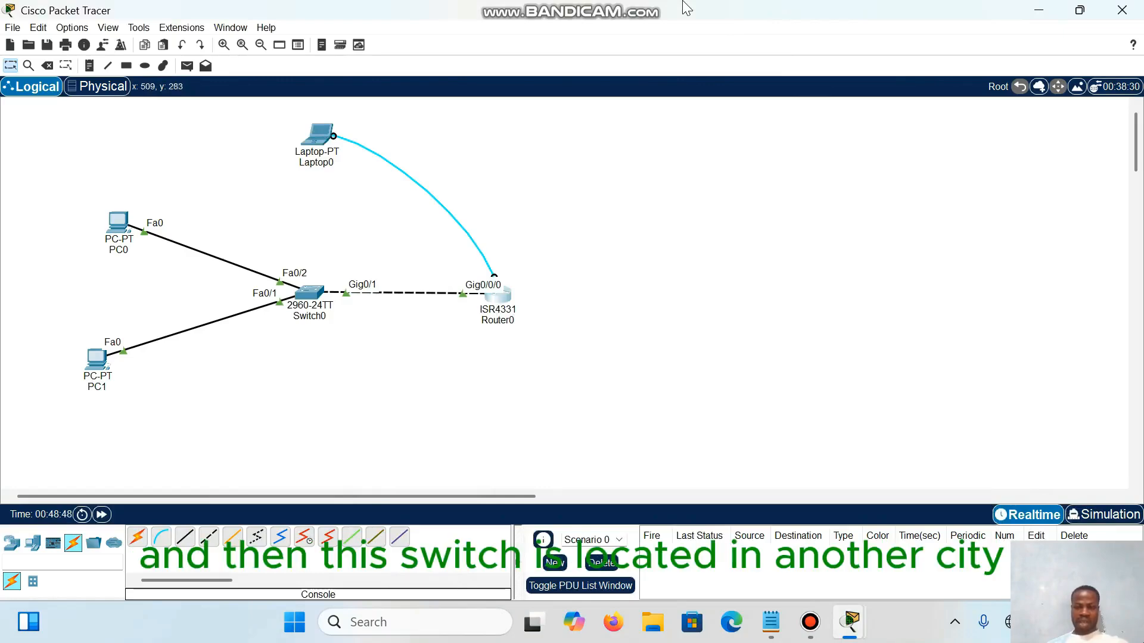
{"action": "left_click_drag", "start_coordinate": [298, 262], "coordinate": [335, 334]}
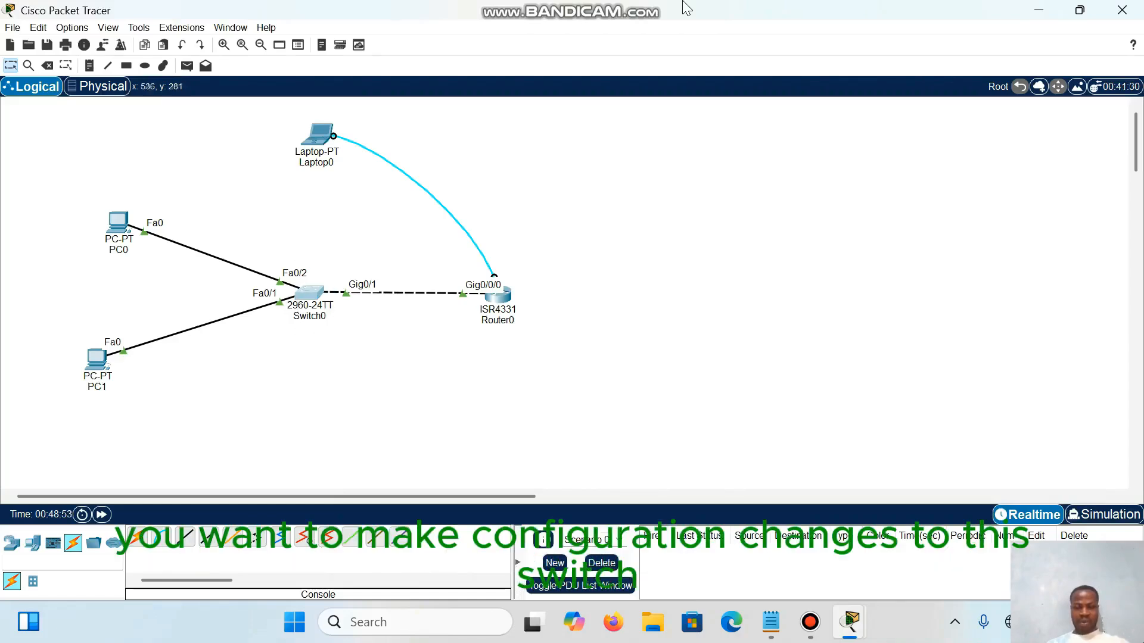
{"action": "left_click_drag", "start_coordinate": [257, 259], "coordinate": [362, 334]}
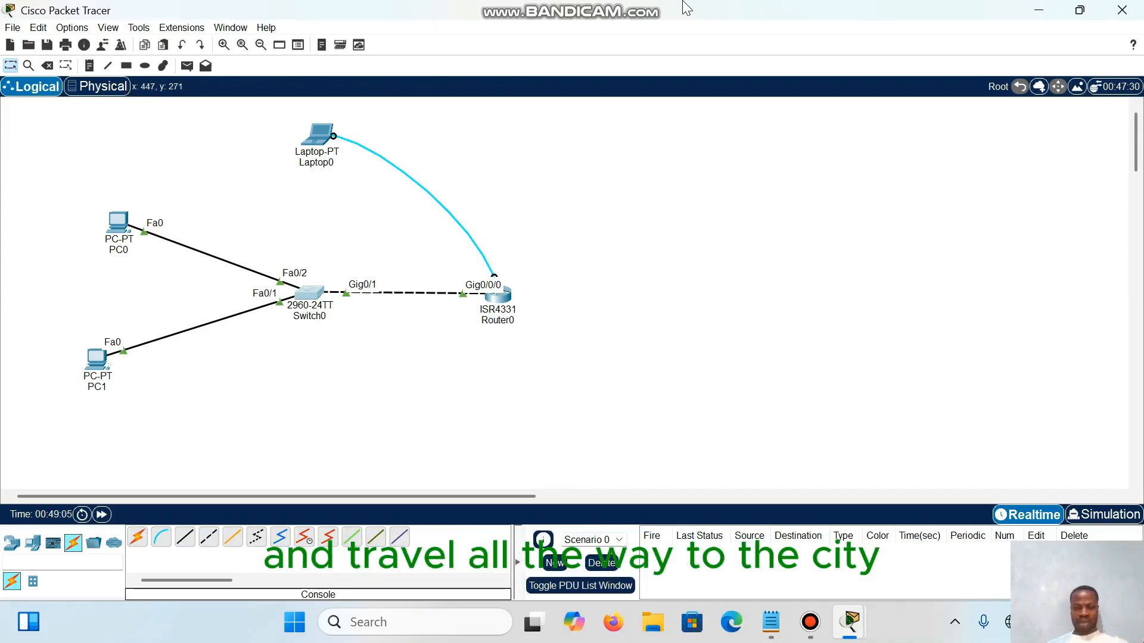
{"action": "left_click_drag", "start_coordinate": [264, 258], "coordinate": [381, 349]}
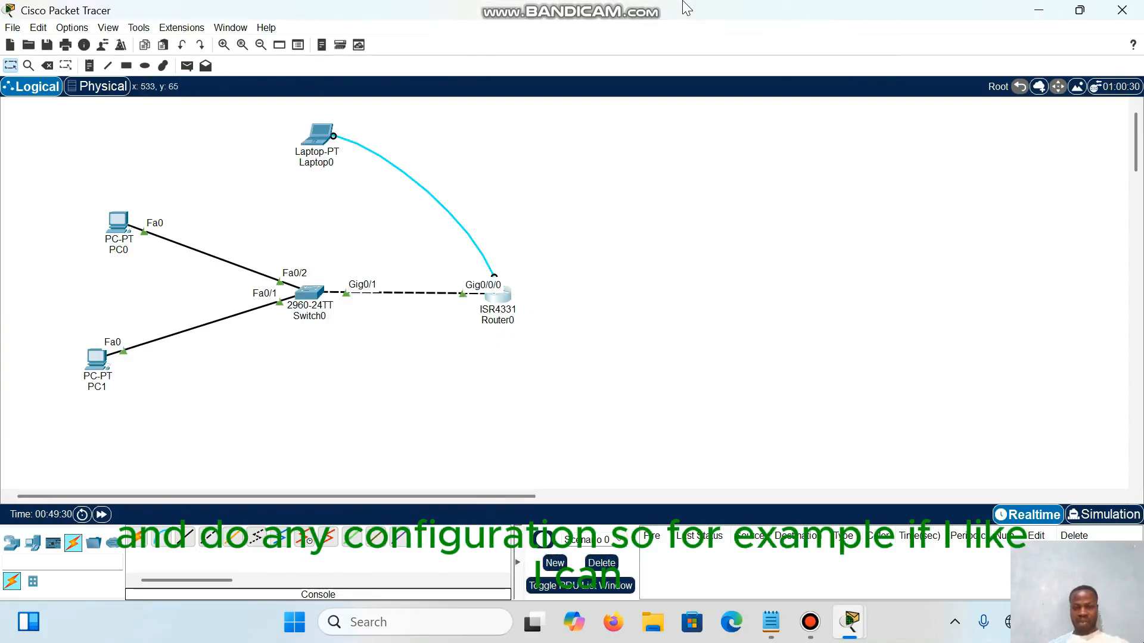
Step: Reopen the Laptop0 terminal, check the topology behind it once more, and bring the switch session back into full view
{"action": "left_click", "coordinate": [319, 134]}
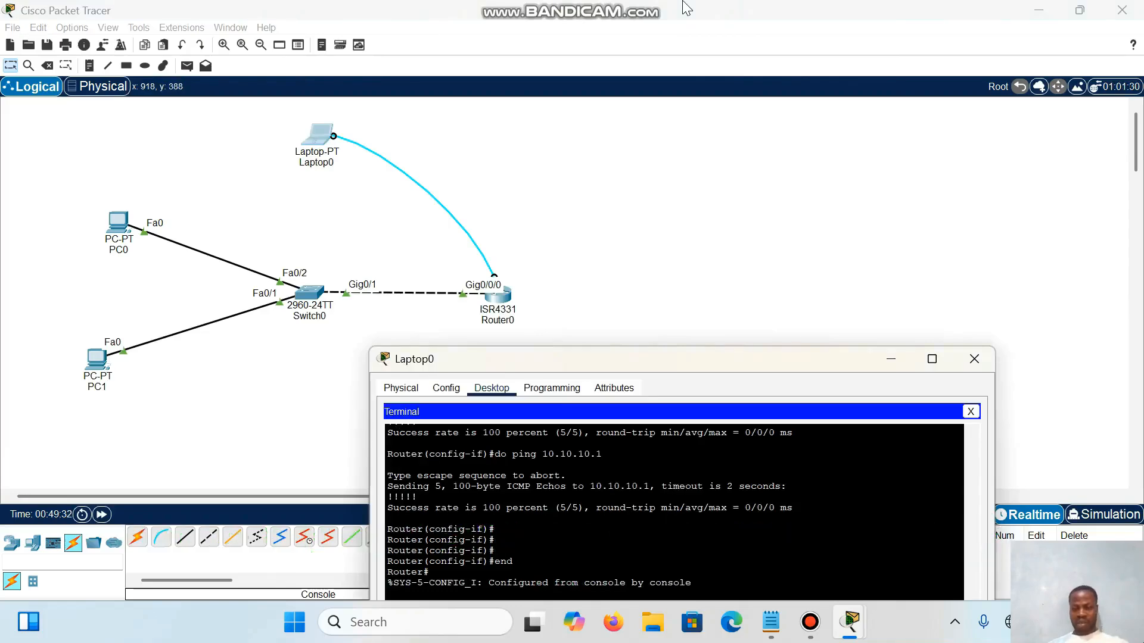
{"action": "left_click_drag", "start_coordinate": [728, 367], "coordinate": [745, 107]}
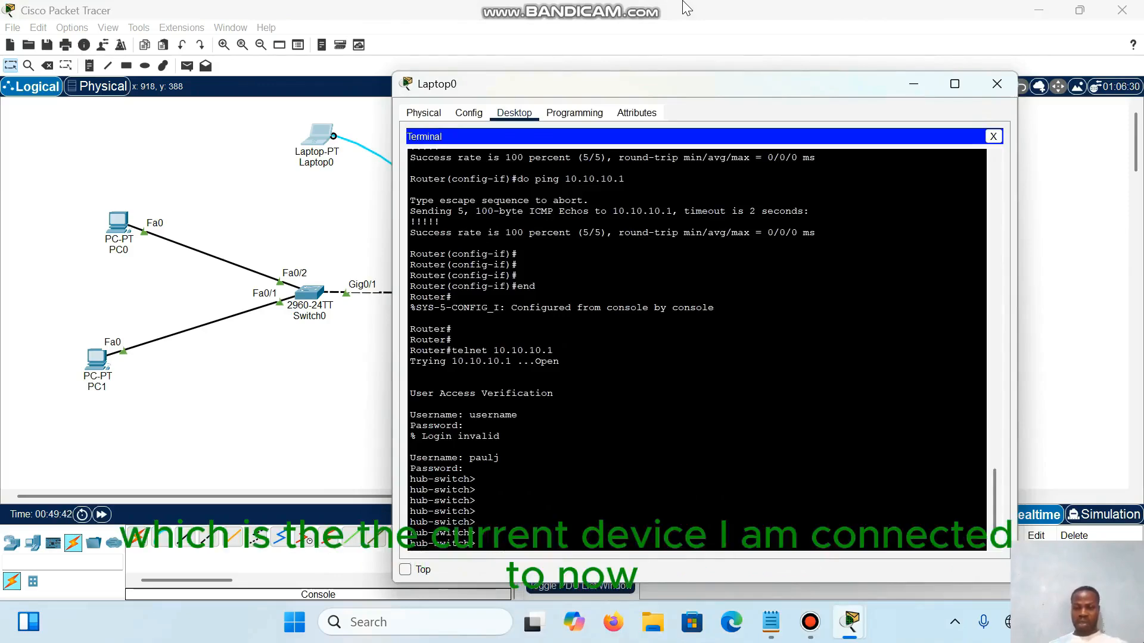
{"action": "left_click_drag", "start_coordinate": [678, 79], "coordinate": [554, 367]}
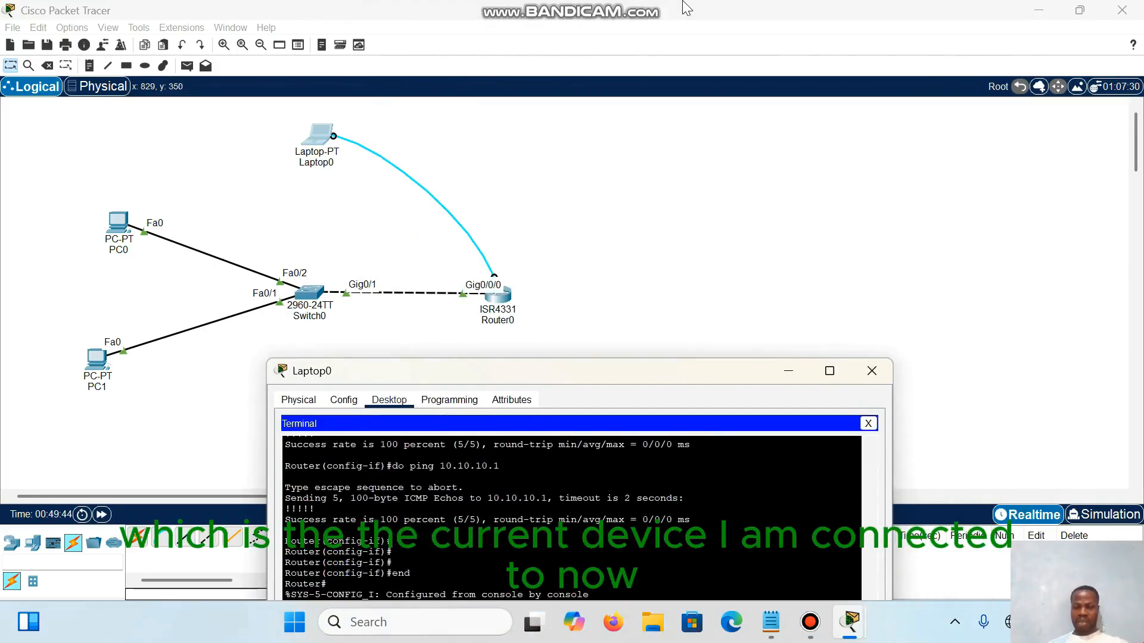
{"action": "left_click", "coordinate": [687, 8]}
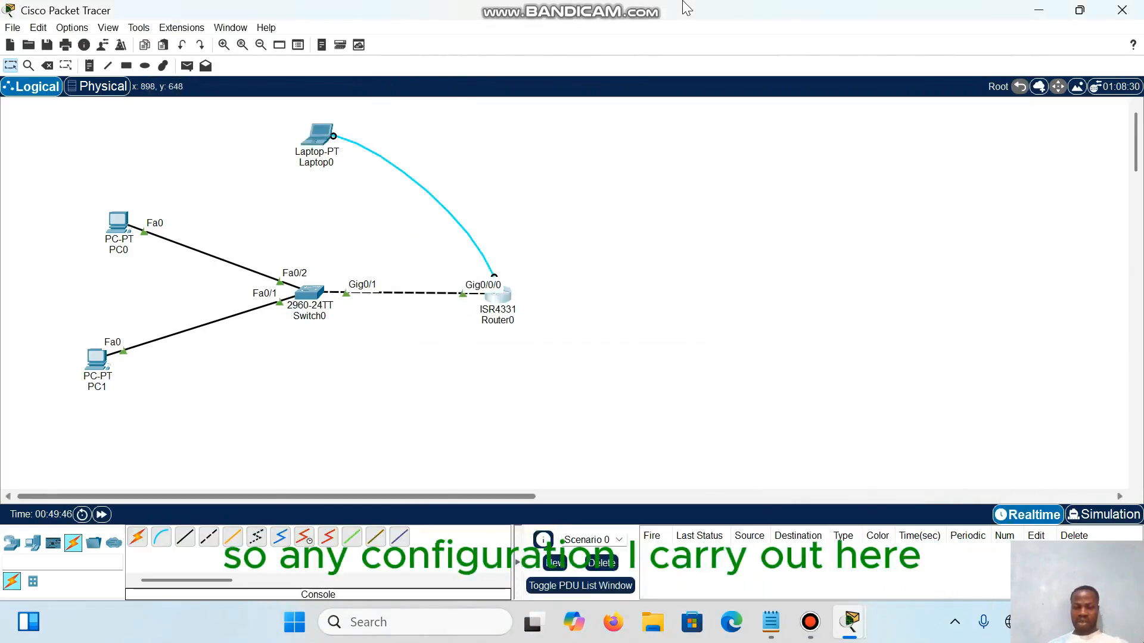
{"action": "left_click", "coordinate": [320, 132]}
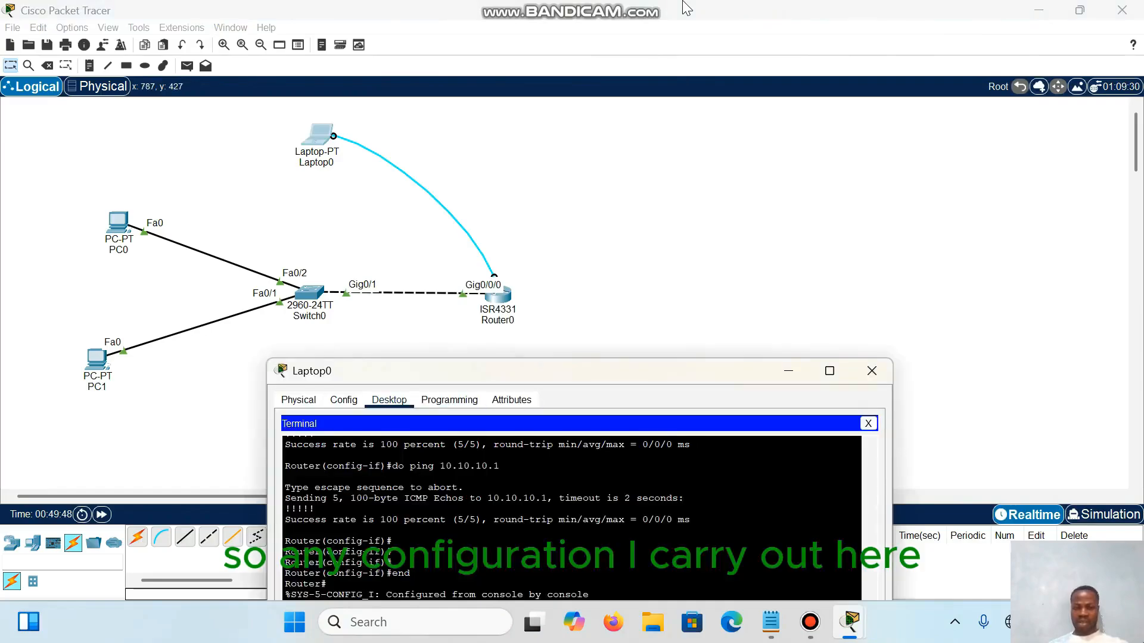
{"action": "left_click_drag", "start_coordinate": [543, 370], "coordinate": [659, 85]}
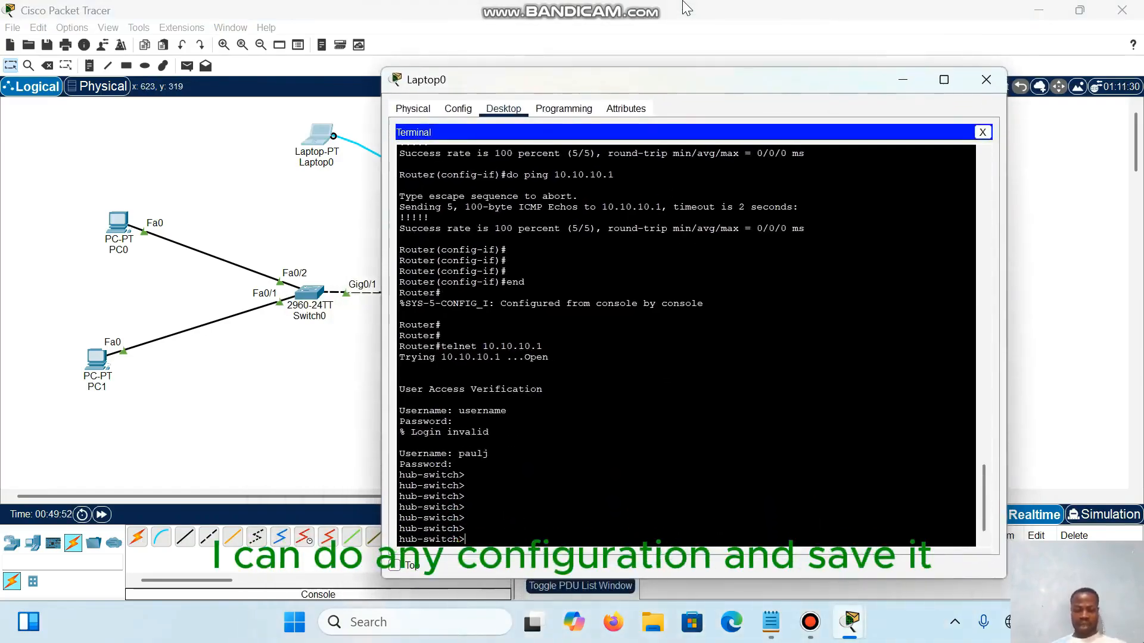
Step: Enter privileged EXEC mode on the hub-switch with en and the enable password
{"action": "key", "text": "Return"}
{"action": "key", "text": "Return"}
{"action": "key", "text": "Return"}
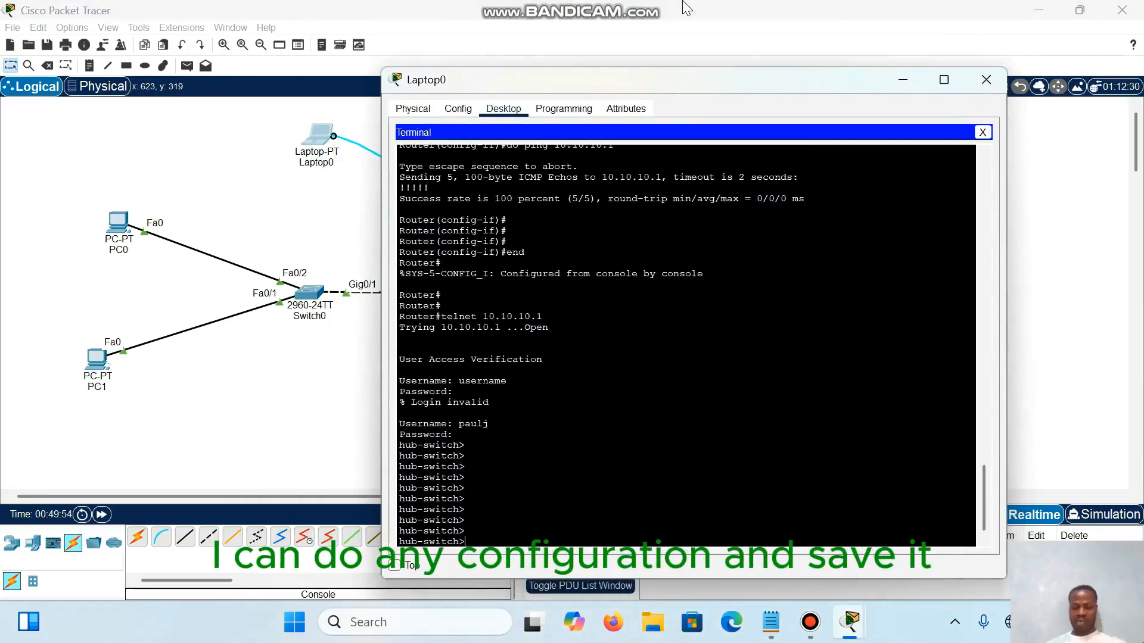
{"action": "type", "text": "e"}
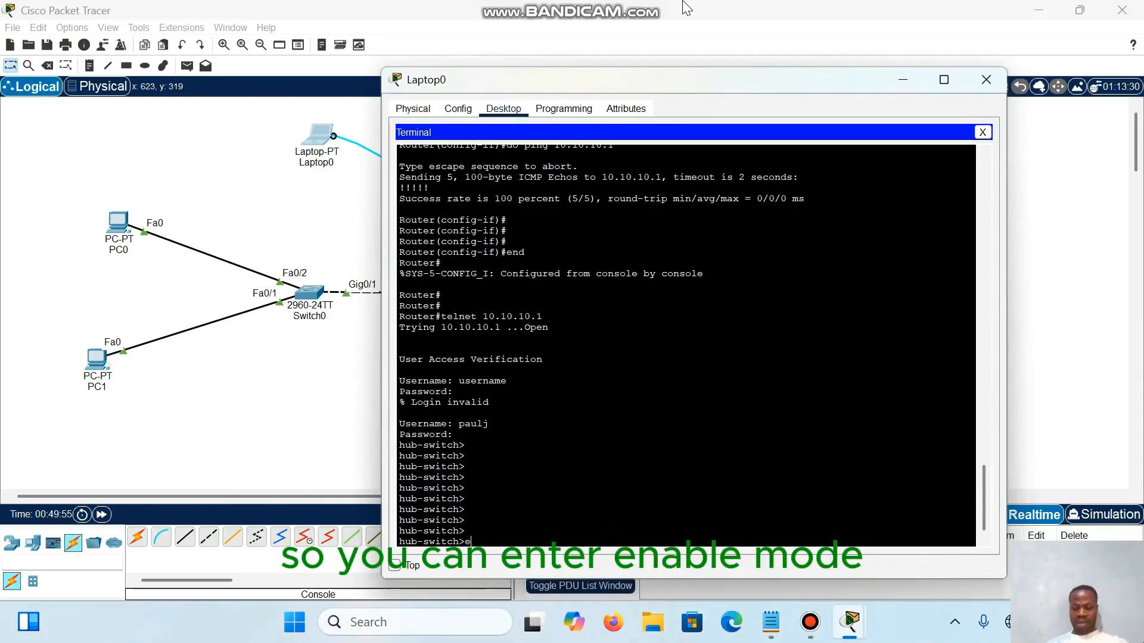
{"action": "type", "text": "n"}
{"action": "key", "text": "Return"}
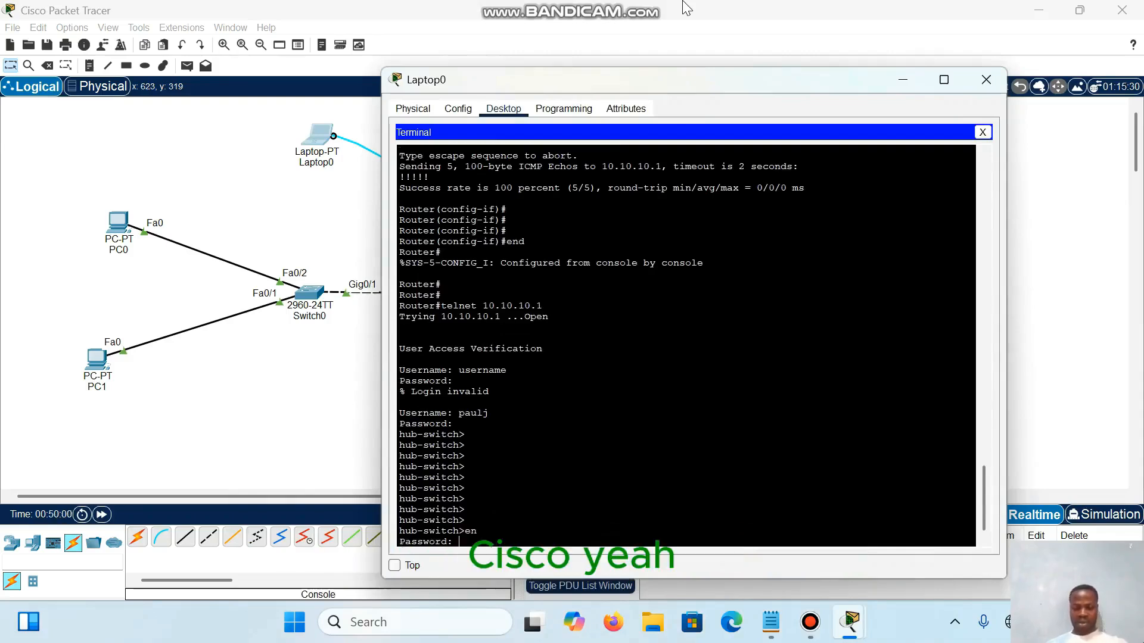
{"action": "key", "text": "Return"}
{"action": "key", "text": "Return"}
{"action": "key", "text": "Return"}
{"action": "key", "text": "Return"}
{"action": "key", "text": "Return"}
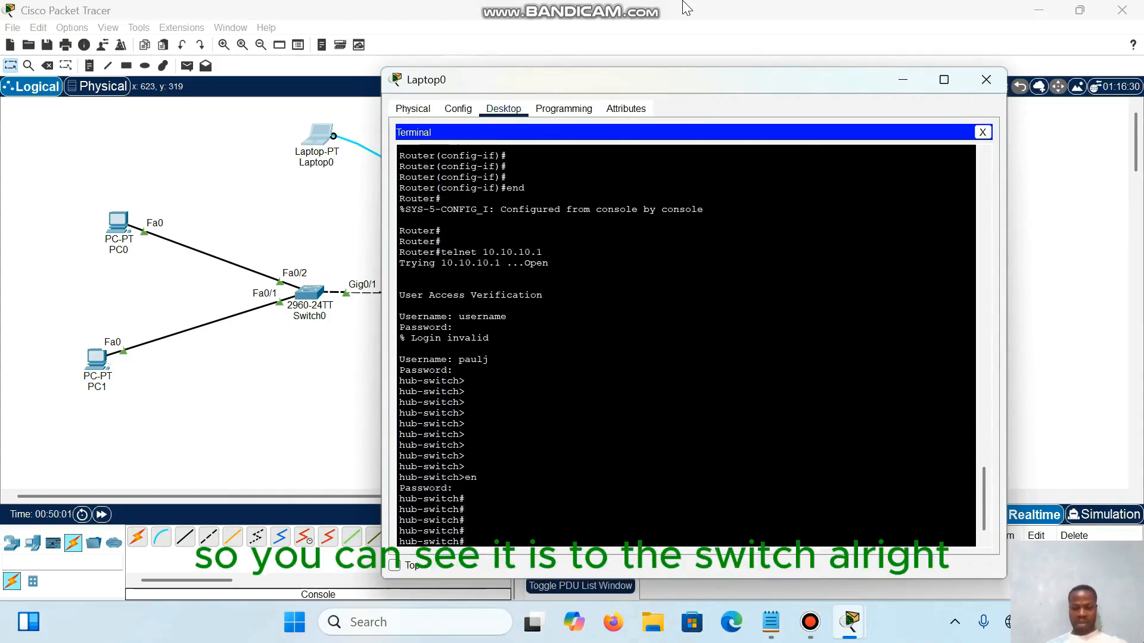
Step: Highlight the privileged hub-switch# prompt lines in the terminal
{"action": "key", "text": "ctrl+shift+Right"}
{"action": "key", "text": "ctrl+shift+Right"}
{"action": "key", "text": "ctrl+shift+Right"}
{"action": "key", "text": "ctrl+shift+Right"}
{"action": "key", "text": "ctrl+shift+Right"}
{"action": "key", "text": "ctrl+shift+Right"}
{"action": "key", "text": "ctrl+shift+Right"}
{"action": "key", "text": "ctrl+shift+Right"}
{"action": "key", "text": "ctrl+shift+Right"}
{"action": "key", "text": "ctrl+shift+Right"}
{"action": "key", "text": "ctrl+shift+Right"}
{"action": "key", "text": "ctrl+shift+Right"}
{"action": "key", "text": "ctrl+shift+Right"}
{"action": "key", "text": "ctrl+shift+Right"}
{"action": "key", "text": "ctrl+shift+Right"}
{"action": "key", "text": "ctrl+shift+Right"}
{"action": "key", "text": "ctrl+shift+Right"}
{"action": "key", "text": "ctrl+shift+Right"}
{"action": "key", "text": "ctrl+shift+Right"}
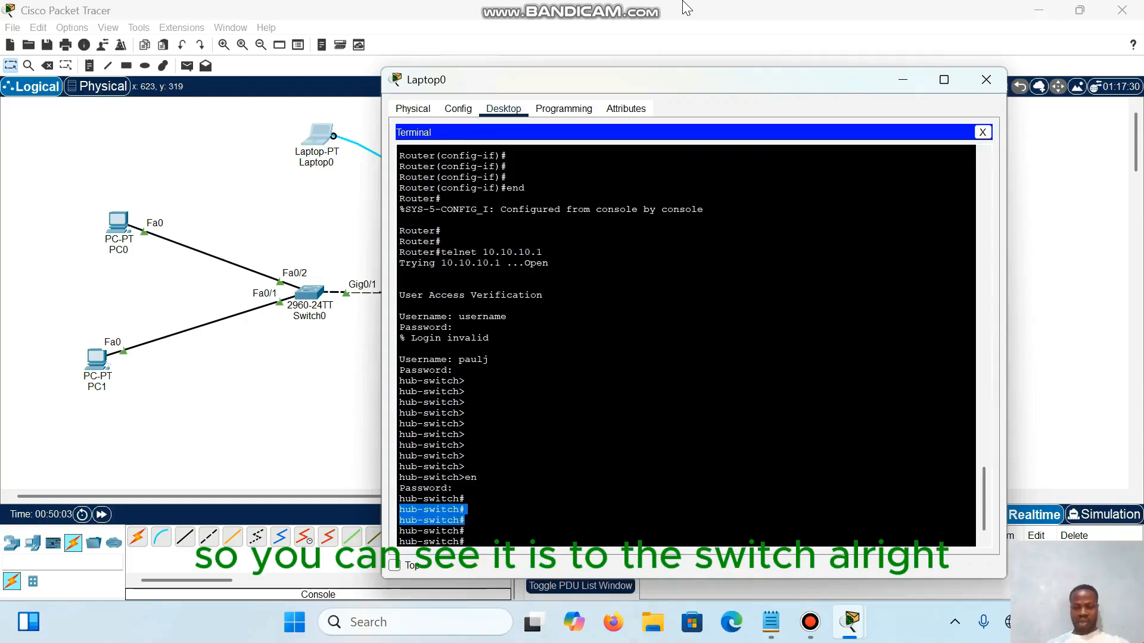
Step: Try to leave the Telnet session on hub-switch with the end command
{"action": "key", "text": "Return"}
{"action": "key", "text": "Return"}
{"action": "key", "text": "Return"}
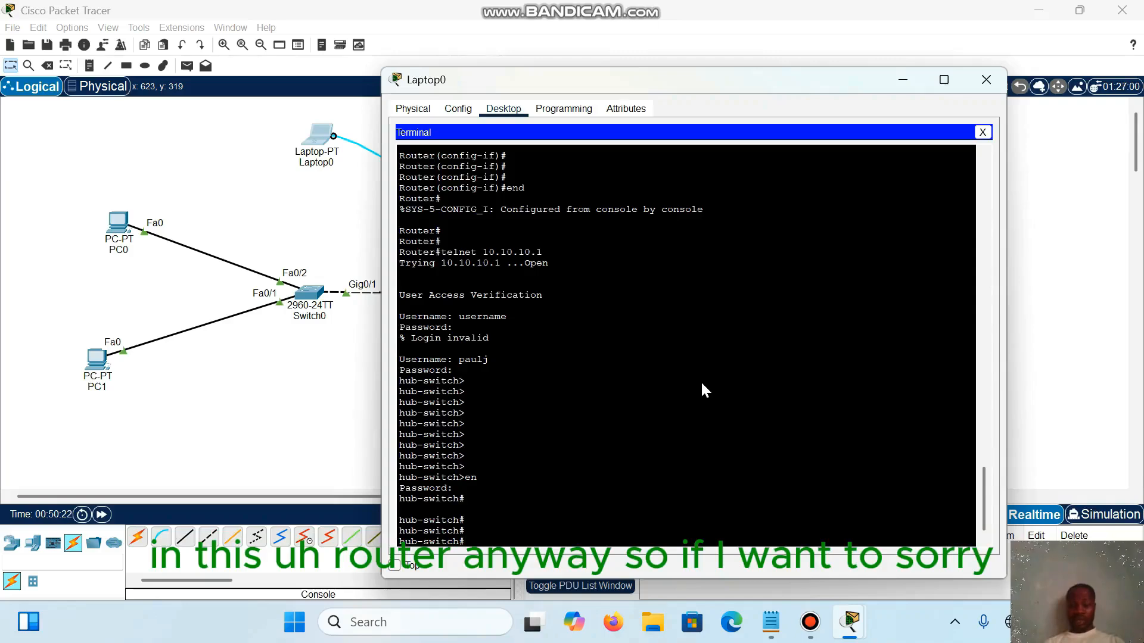
{"action": "type", "text": "end"}
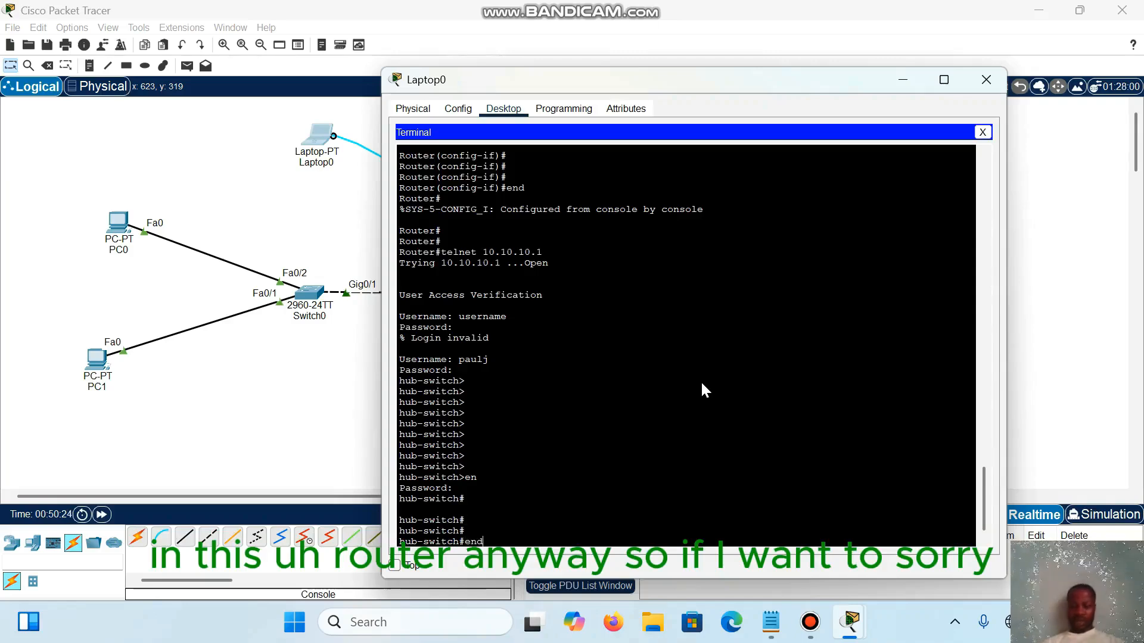
{"action": "key", "text": "Return"}
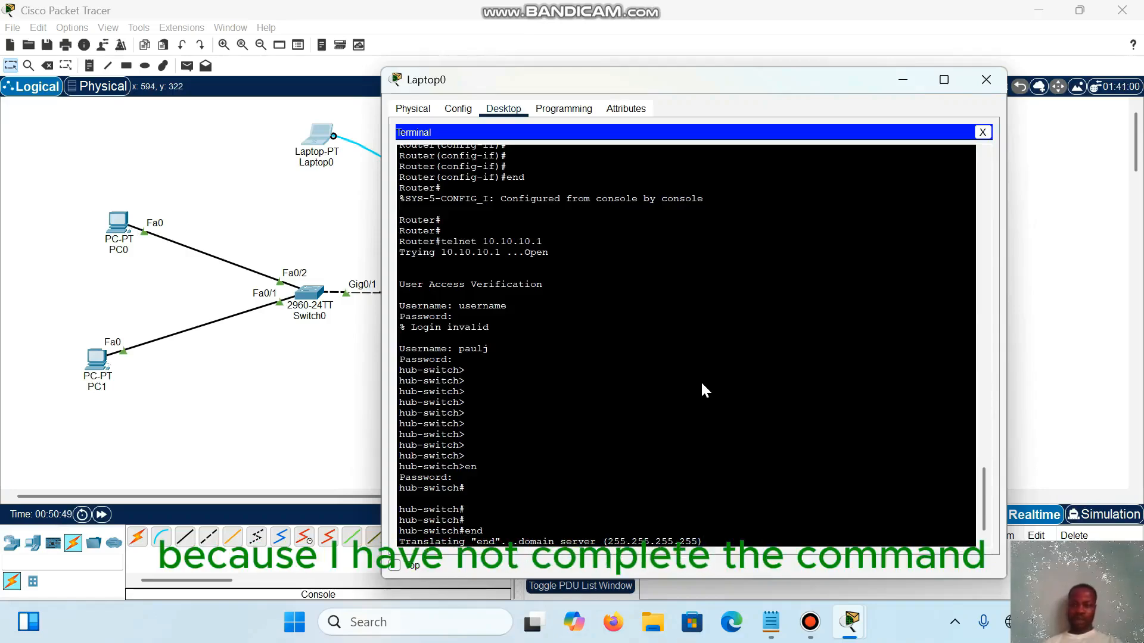
Step: Close the Laptop0 window and open the command line of Switch0 at a fresh prompt
{"action": "left_click", "coordinate": [986, 80]}
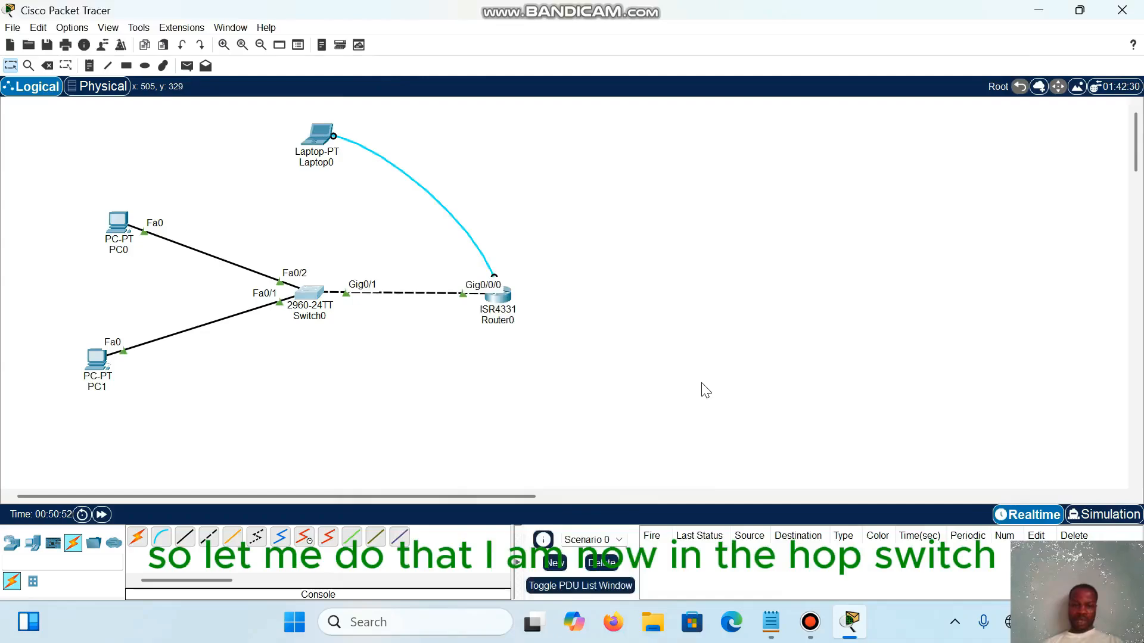
{"action": "left_click", "coordinate": [304, 293]}
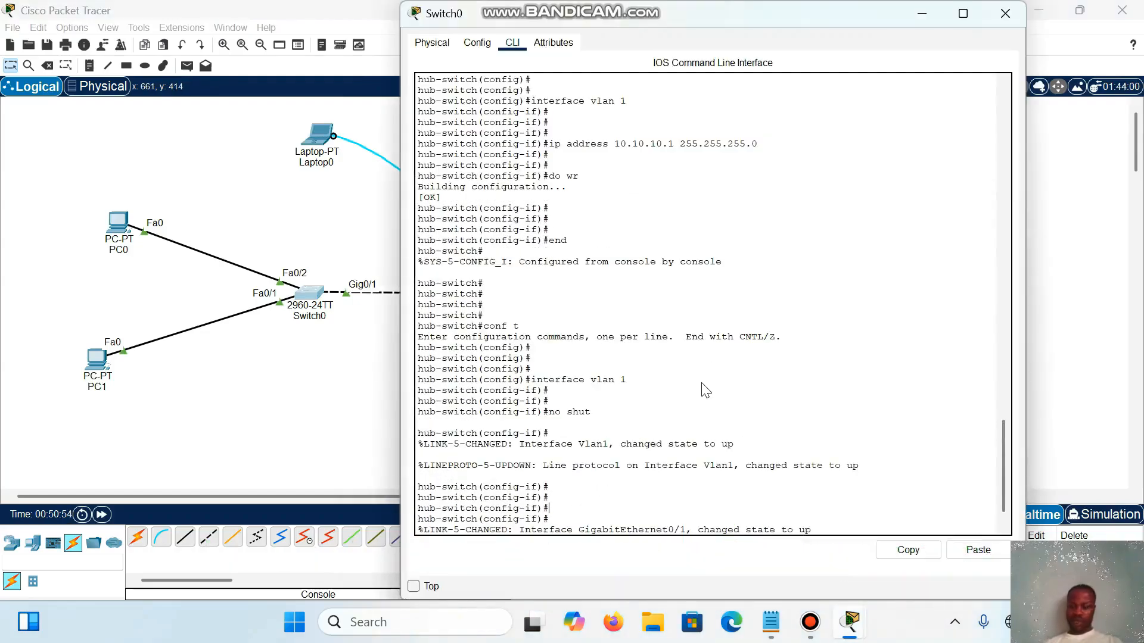
{"action": "key", "text": "Return"}
{"action": "key", "text": "Return"}
{"action": "key", "text": "Return"}
{"action": "key", "text": "Return"}
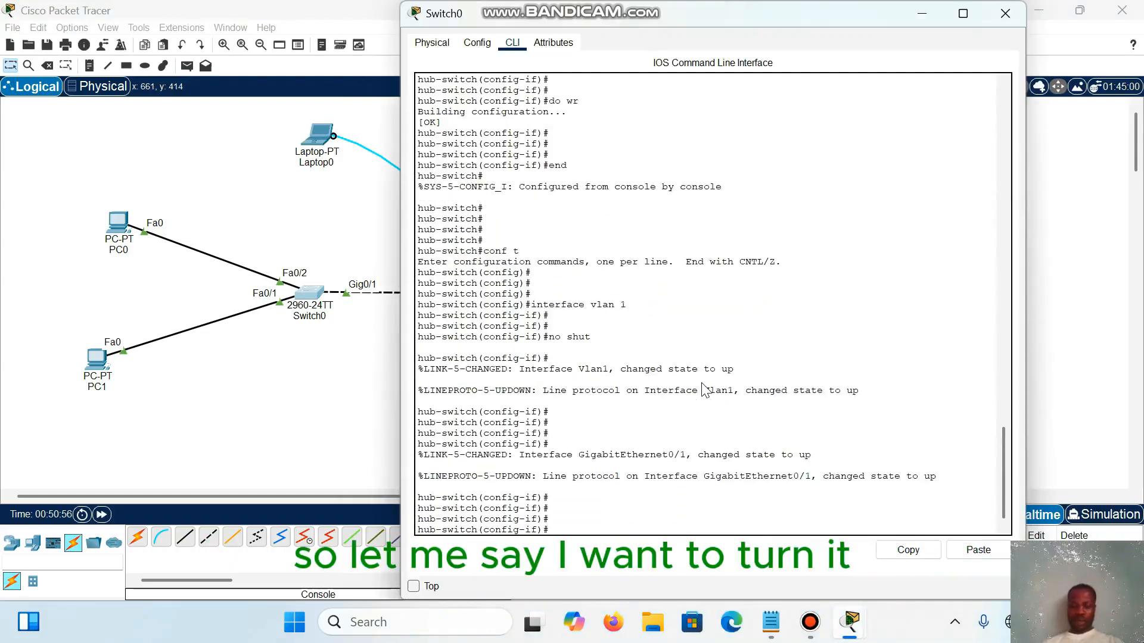
Step: Try to start a Telnet connection to 10.10.10.2 from the switch's interface configuration mode
{"action": "type", "text": "teln"}
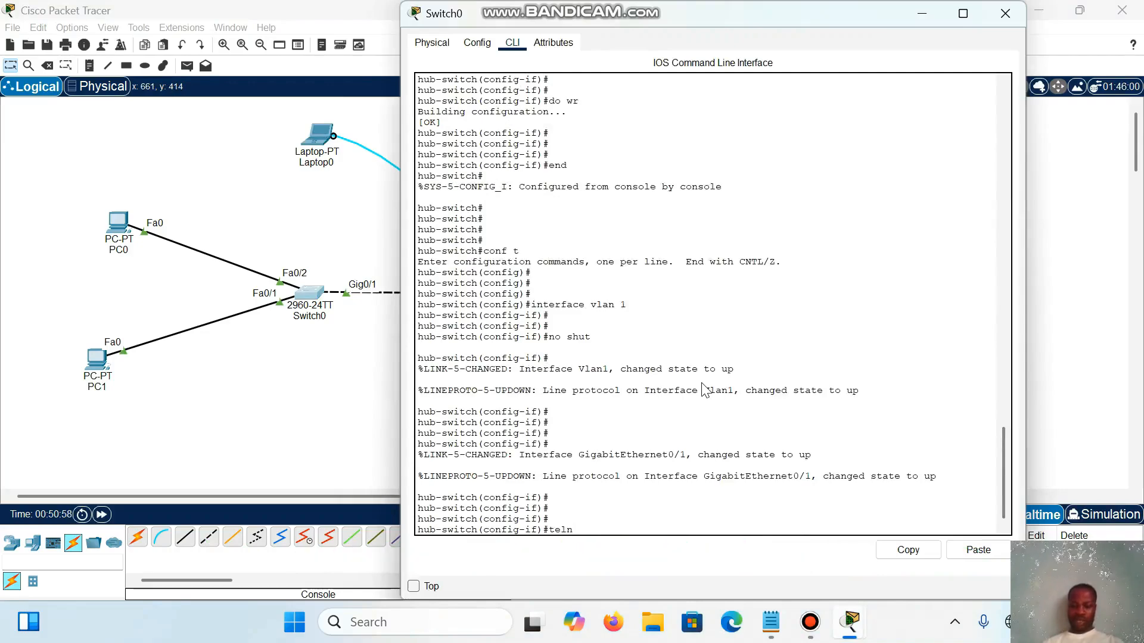
{"action": "type", "text": "et 1"}
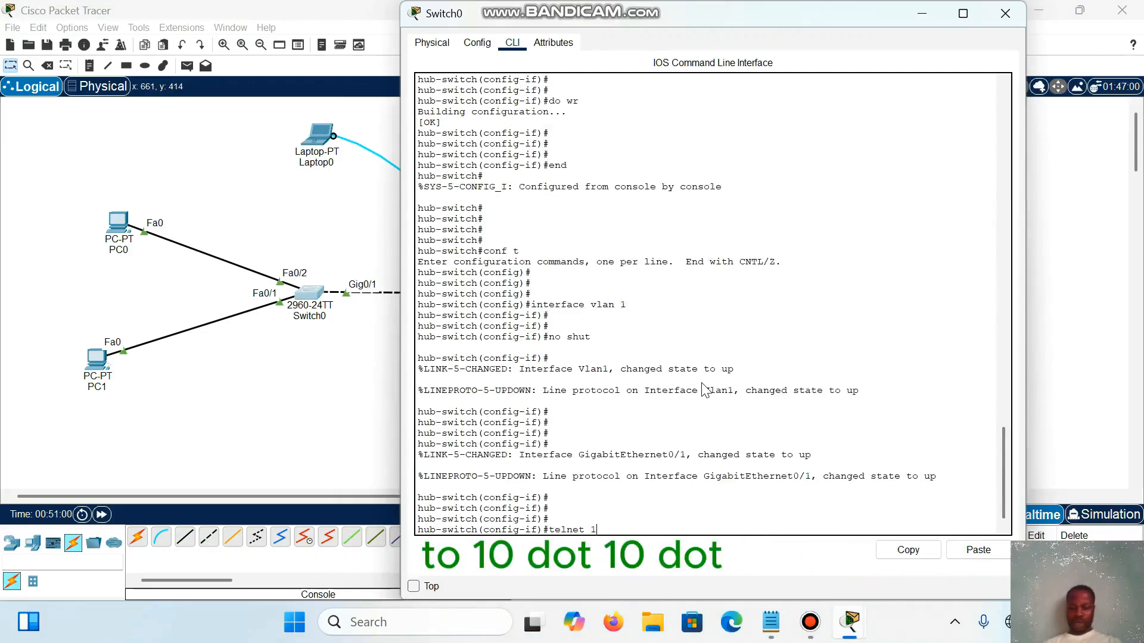
{"action": "type", "text": "0.10;.1"}
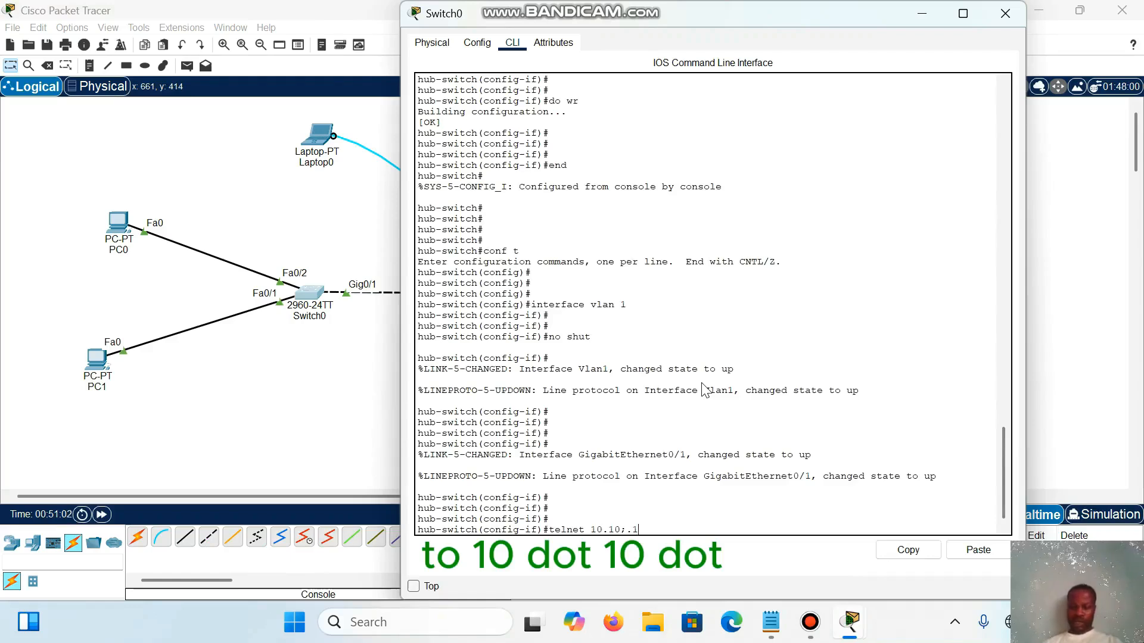
{"action": "key", "text": "BackSpace"}
{"action": "key", "text": "BackSpace"}
{"action": "key", "text": "BackSpace"}
{"action": "type", "text": ".10."}
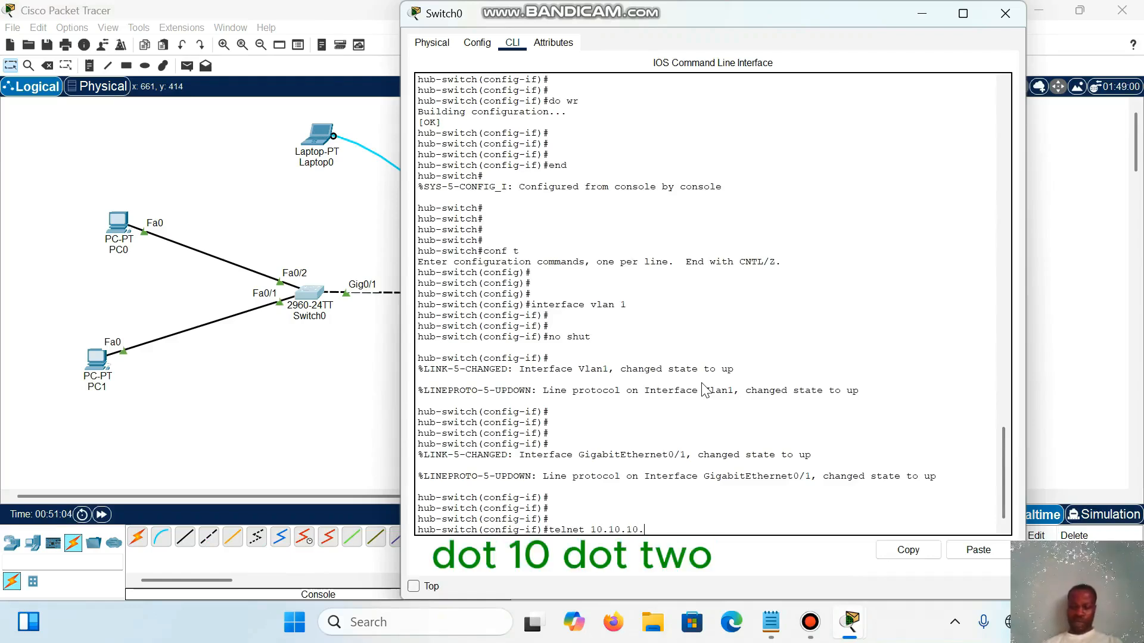
{"action": "type", "text": "2"}
{"action": "key", "text": "Return"}
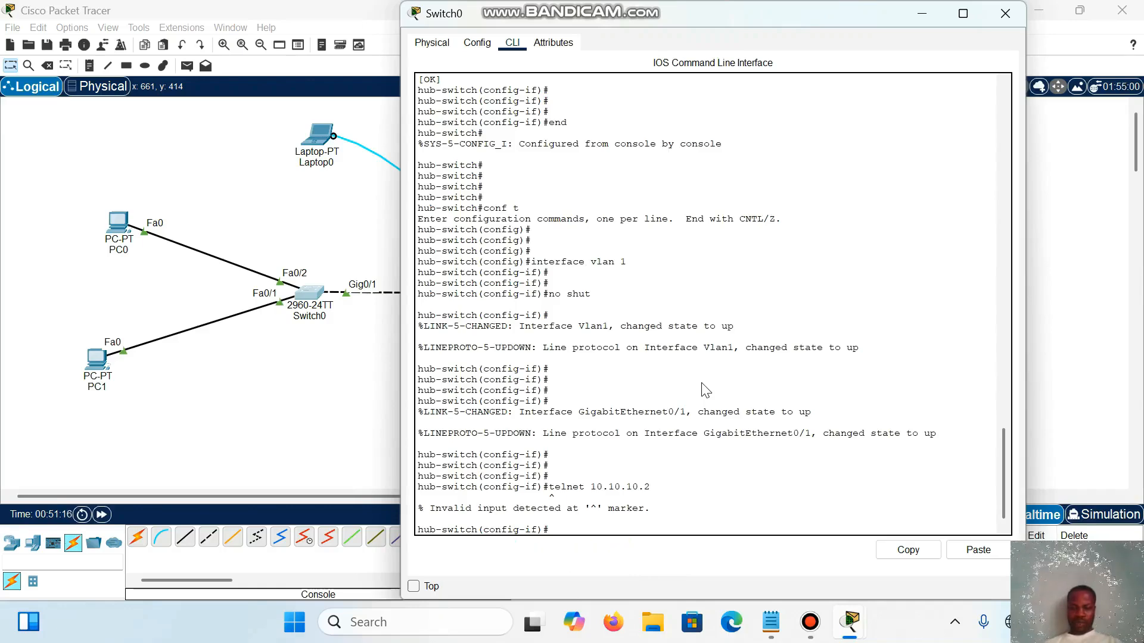
Step: Return the switch from interface configuration to privileged EXEC mode with the end command
{"action": "key", "text": "Return"}
{"action": "key", "text": "Return"}
{"action": "key", "text": "Return"}
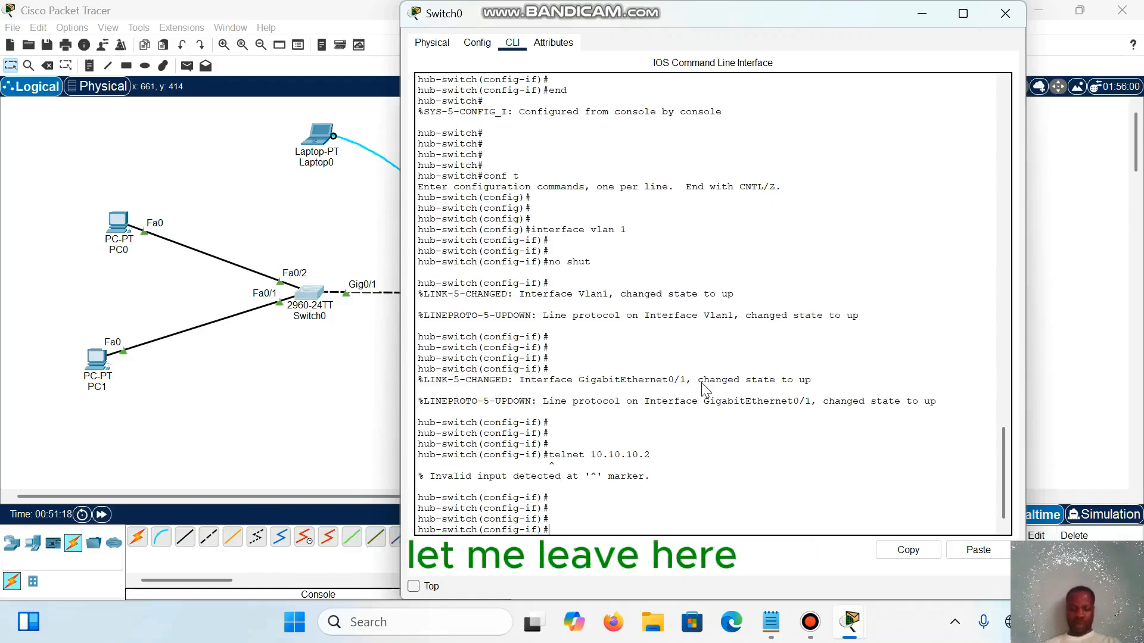
{"action": "type", "text": "end"}
{"action": "key", "text": "Return"}
{"action": "key", "text": "Return"}
{"action": "key", "text": "Return"}
{"action": "key", "text": "Return"}
{"action": "key", "text": "Return"}
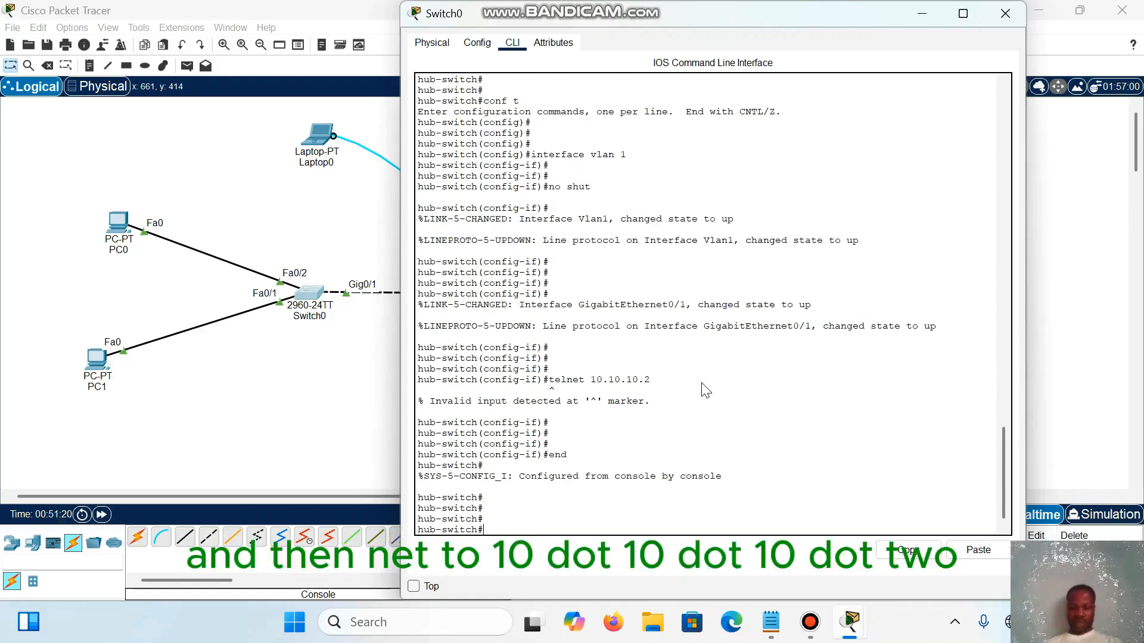
Step: Telnet from the hub-switch privileged prompt to the router at 10.10.10.2
{"action": "type", "text": "telnet"}
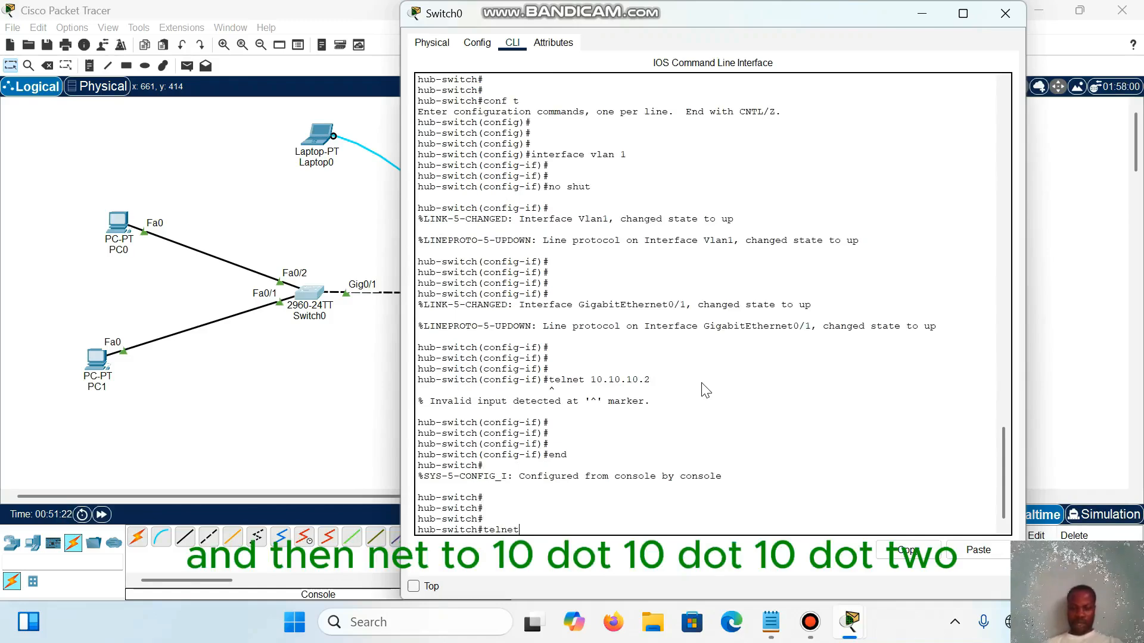
{"action": "type", "text": " 10.1"}
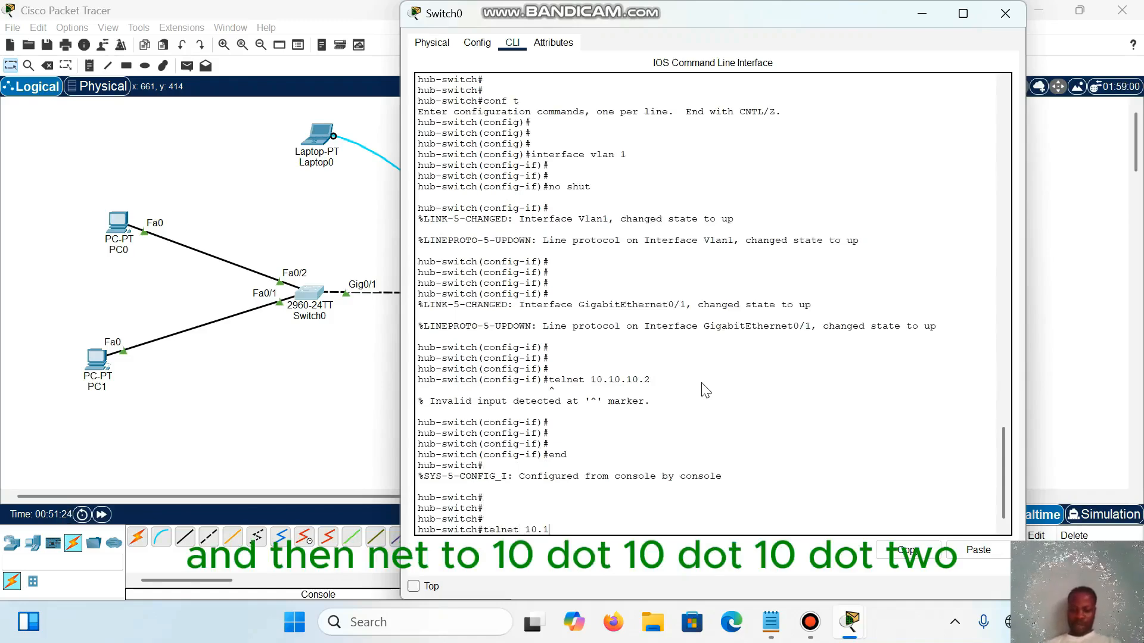
{"action": "type", "text": "0.10.2"}
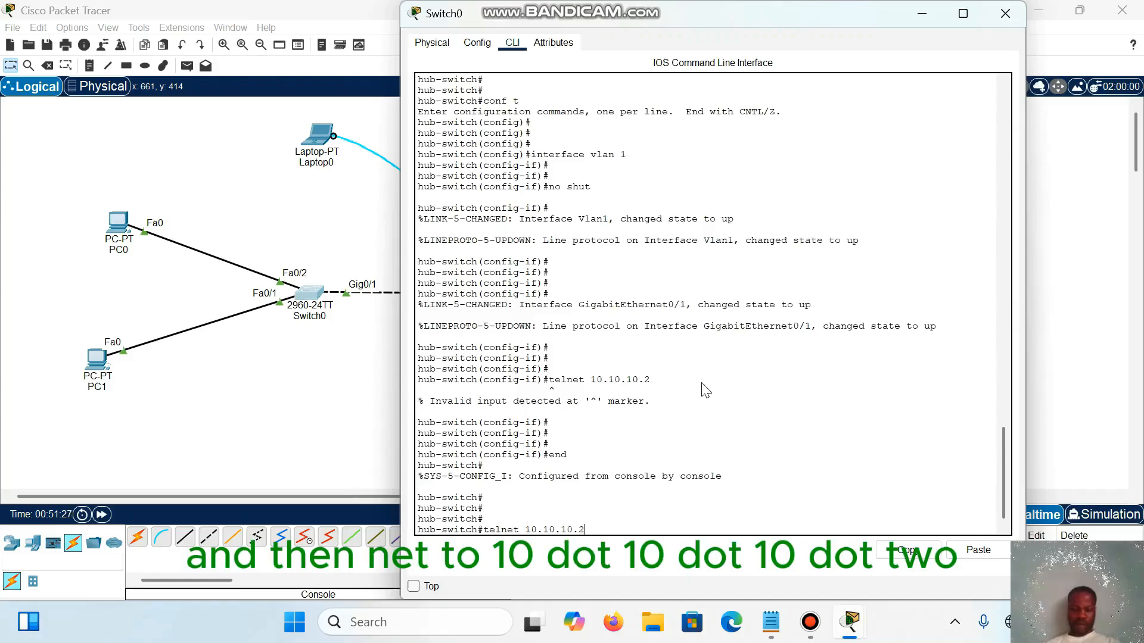
{"action": "key", "text": "Return"}
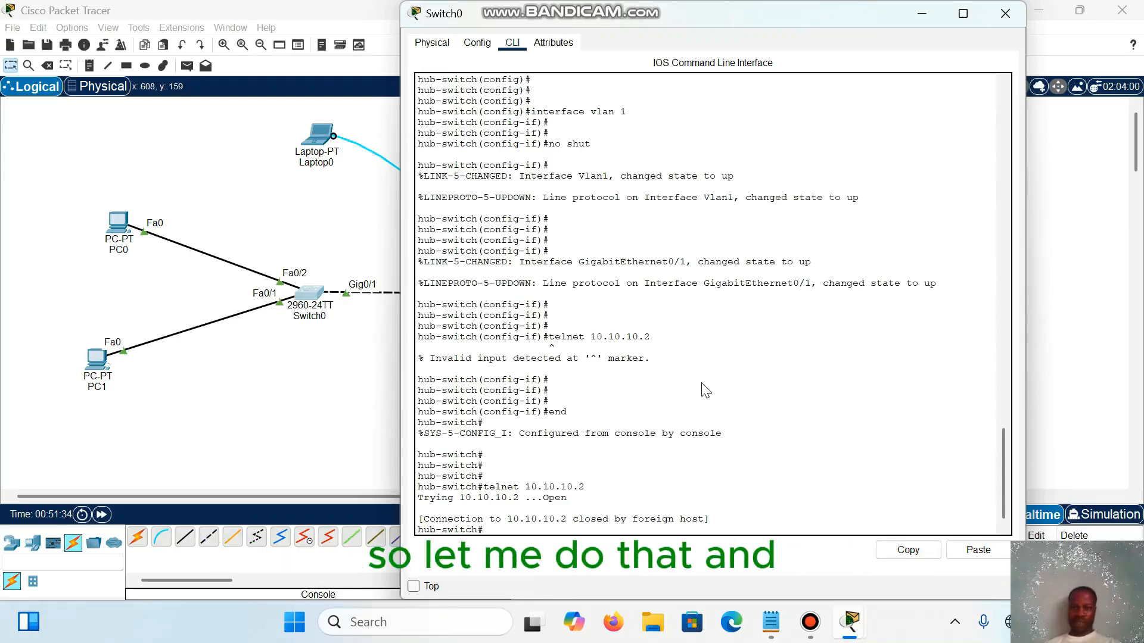
Step: Close Switch0 and reopen the Laptop0 terminal with the default port settings
{"action": "key", "text": "alt+F4"}
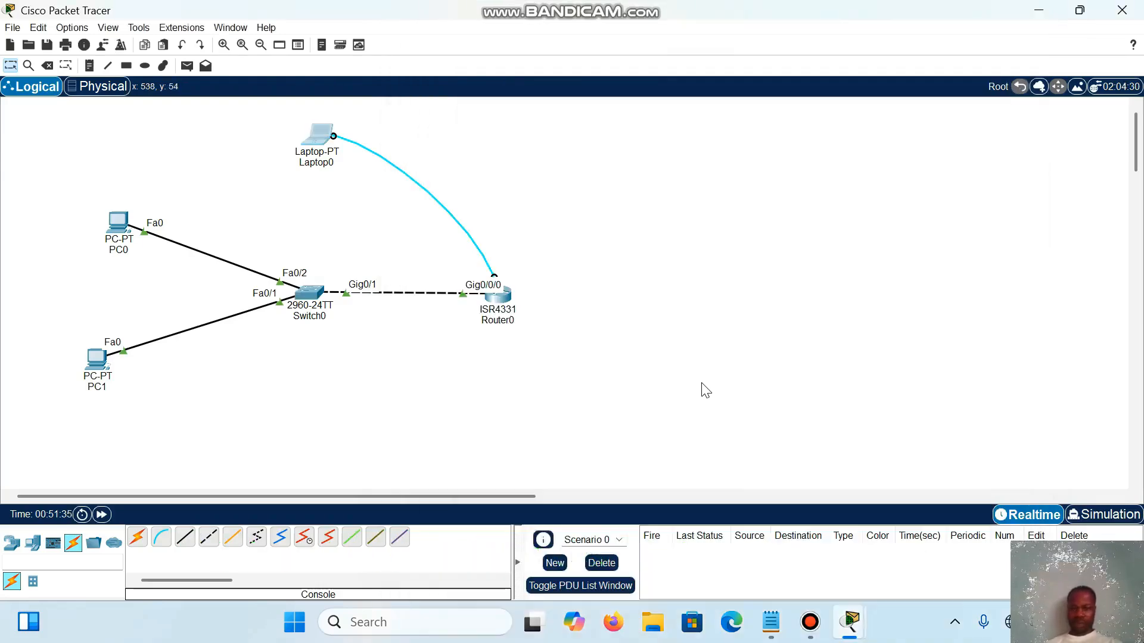
{"action": "left_click", "coordinate": [321, 130]}
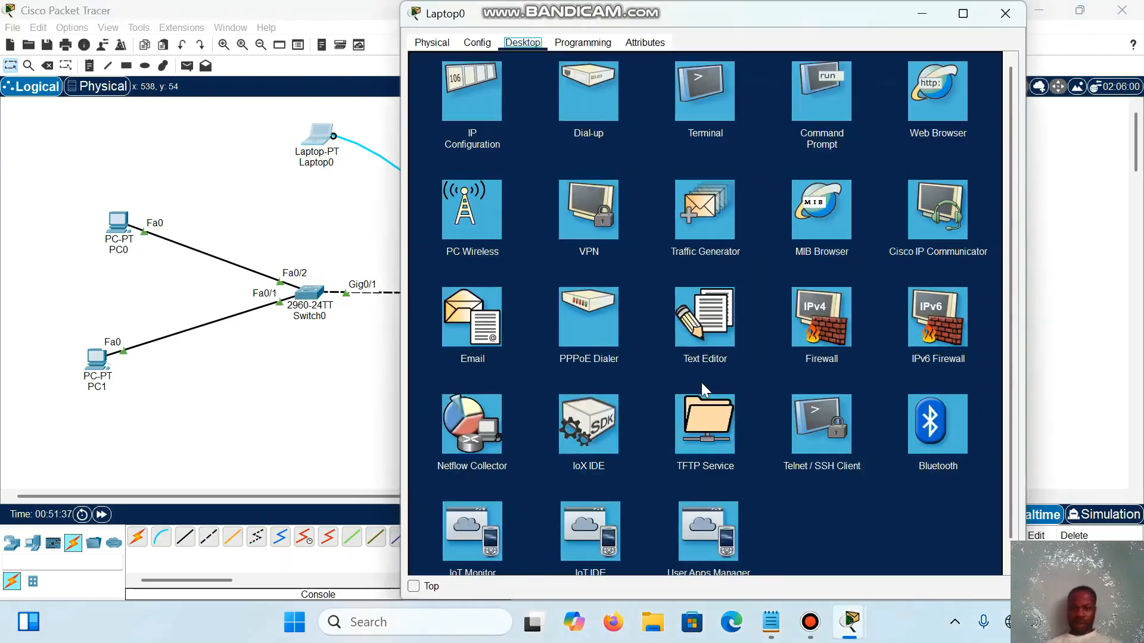
{"action": "left_click", "coordinate": [704, 92]}
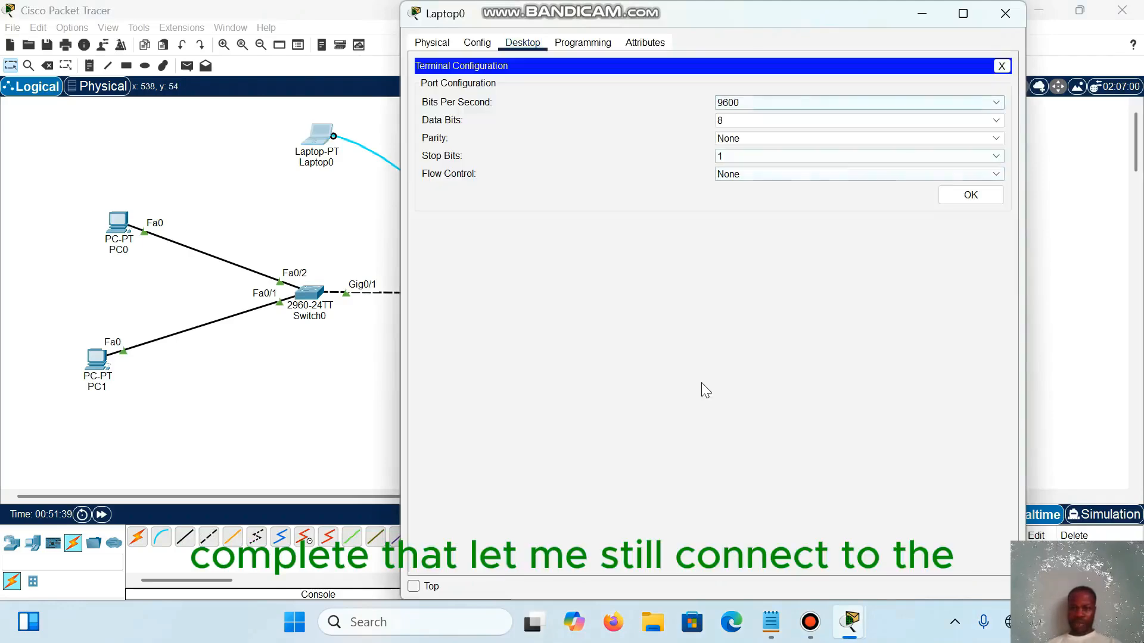
{"action": "left_click", "coordinate": [971, 195]}
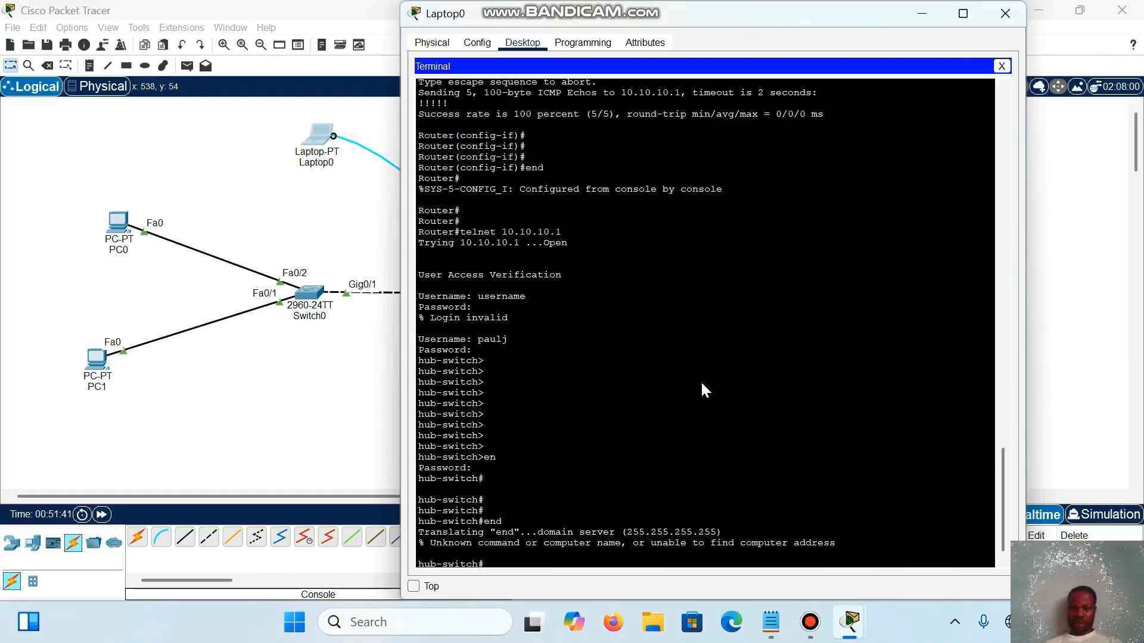
Step: Exit the Telnet session on hub-switch to get back to the router's prompt
{"action": "key", "text": "Return"}
{"action": "key", "text": "Return"}
{"action": "key", "text": "Return"}
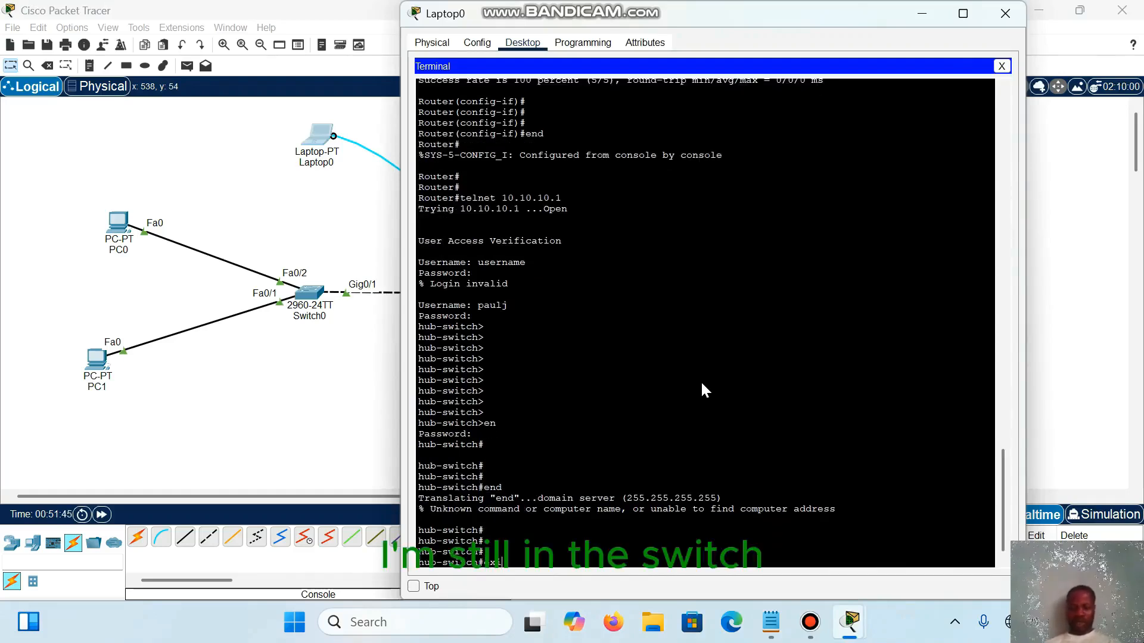
{"action": "type", "text": "exit"}
{"action": "key", "text": "Return"}
Step: Try to run line vty 0 10 on the router from privileged EXEC mode
{"action": "key", "text": "Return"}
{"action": "key", "text": "Return"}
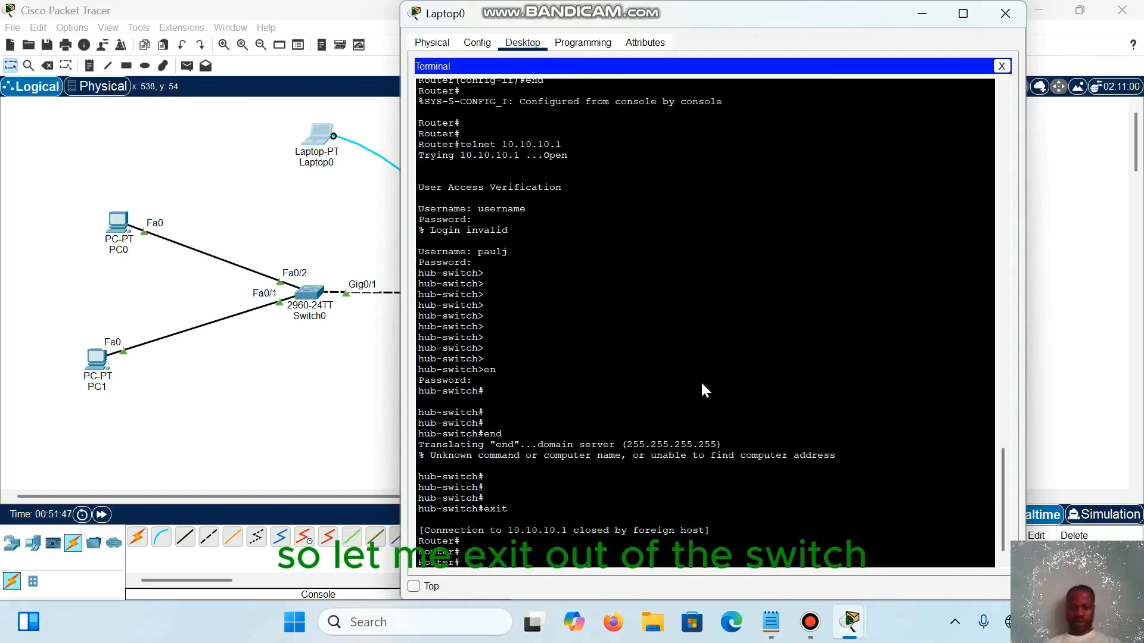
{"action": "key", "text": "Return"}
{"action": "key", "text": "Return"}
{"action": "key", "text": "Return"}
{"action": "key", "text": "Return"}
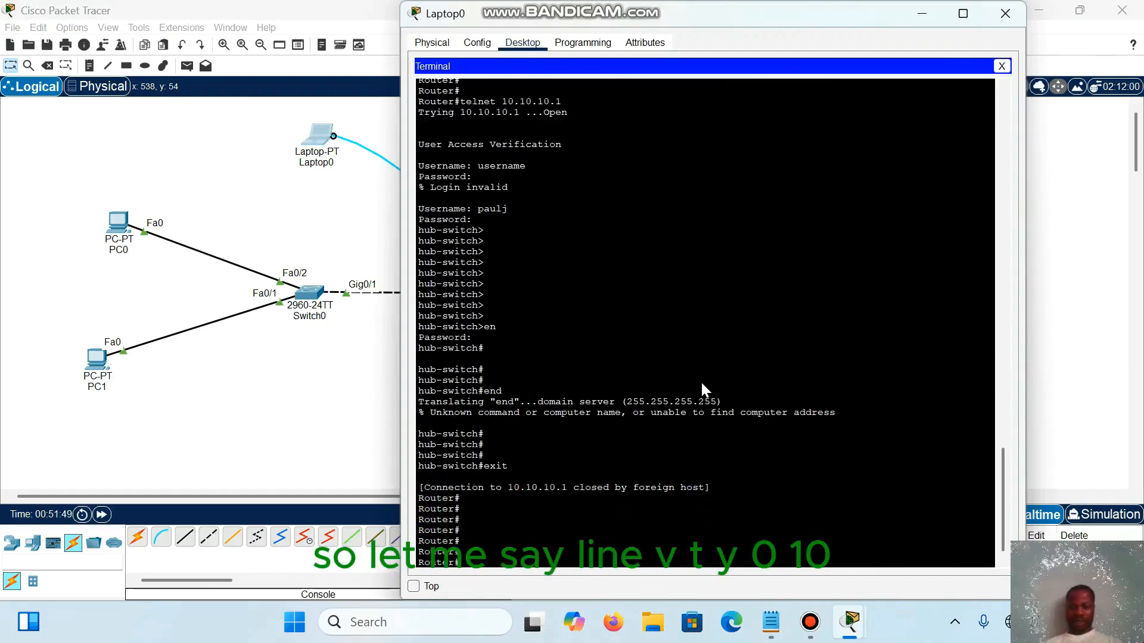
{"action": "type", "text": "line vty"}
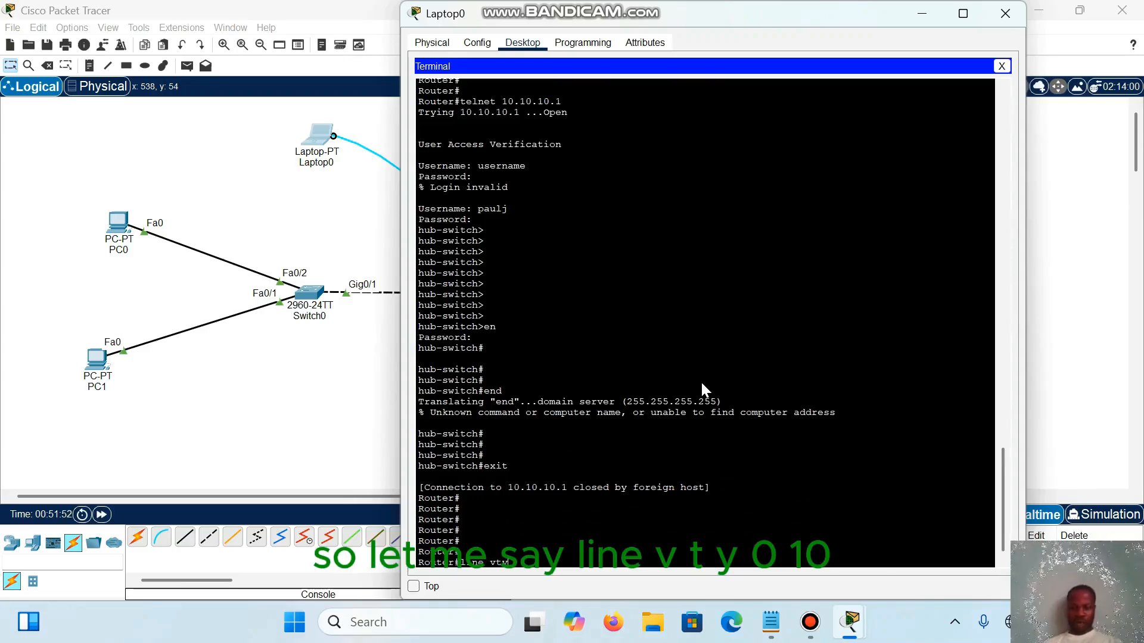
{"action": "type", "text": " 0 10"}
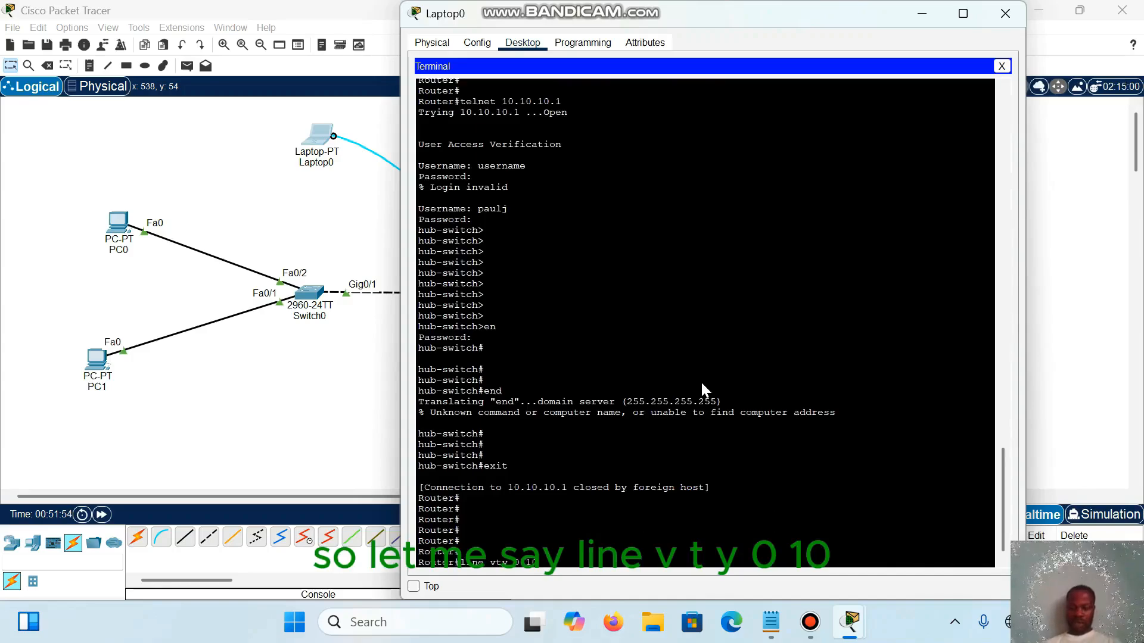
{"action": "key", "text": "Return"}
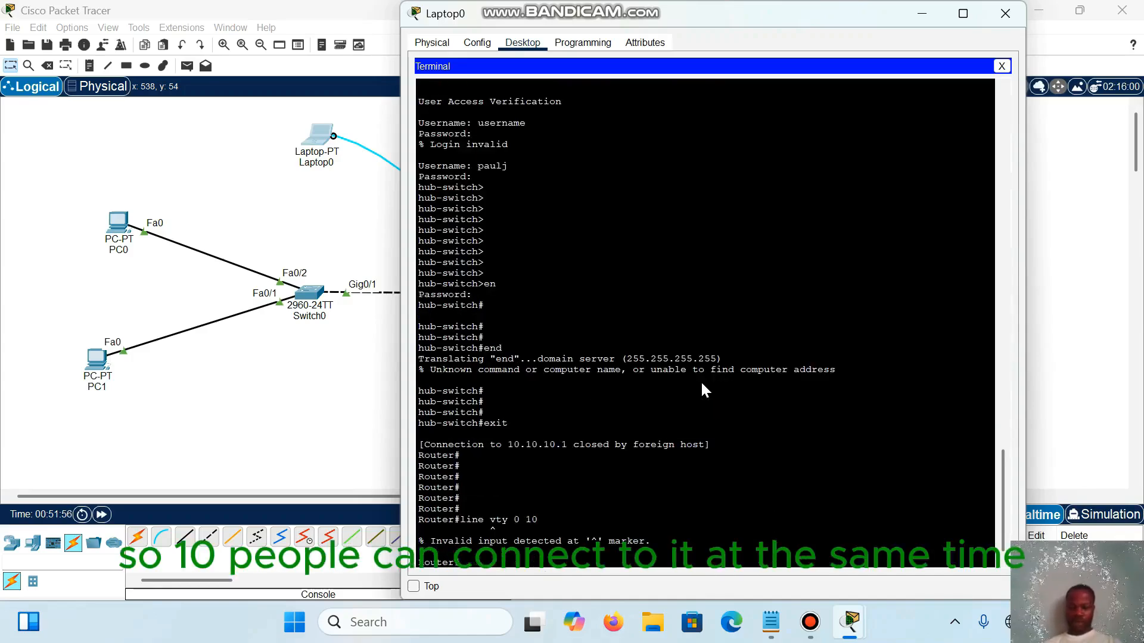
Step: Enter global configuration mode on the router and access its virtual terminal lines with line vty 0 10
{"action": "type", "text": "co"}
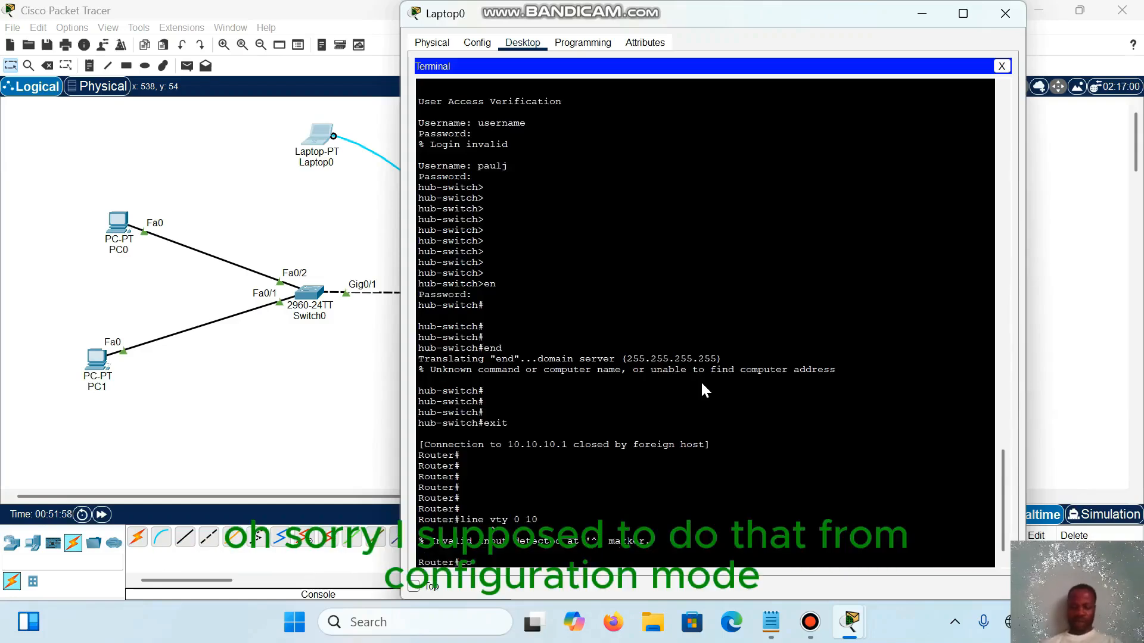
{"action": "type", "text": "nf t"}
{"action": "key", "text": "Return"}
{"action": "key", "text": "Return"}
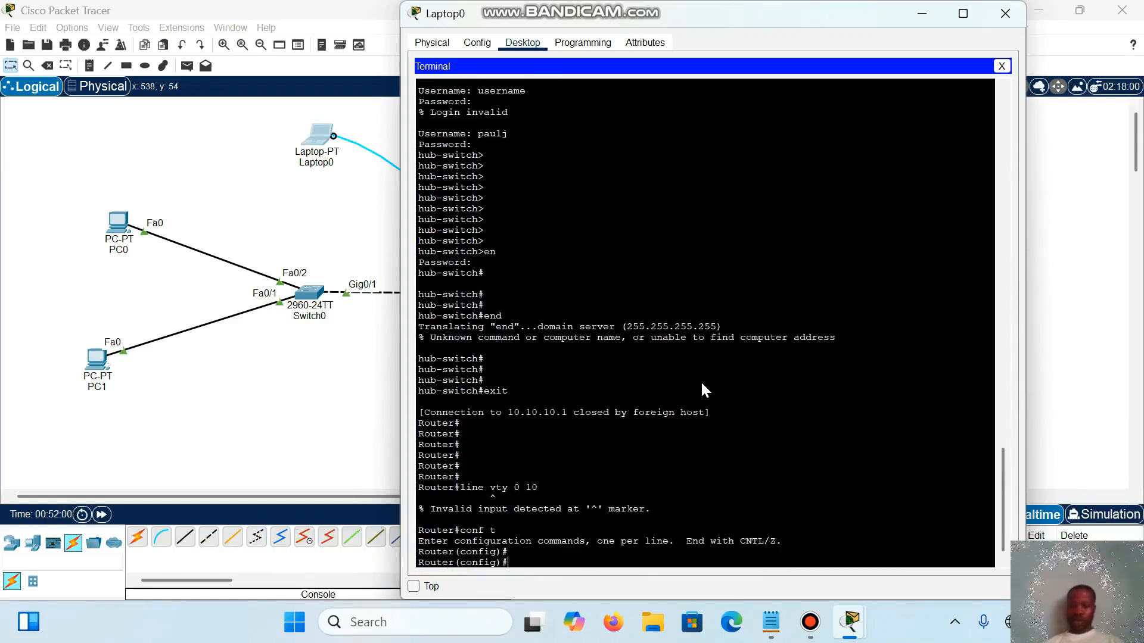
{"action": "key", "text": "Return"}
{"action": "type", "text": "lin"}
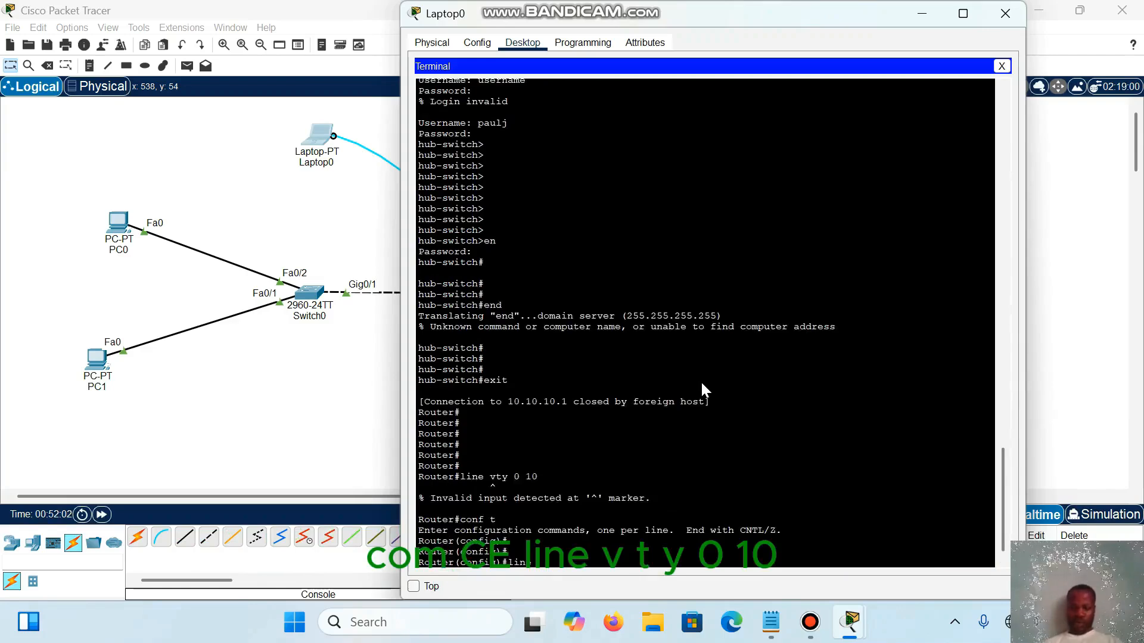
{"action": "type", "text": "e vty 0 "}
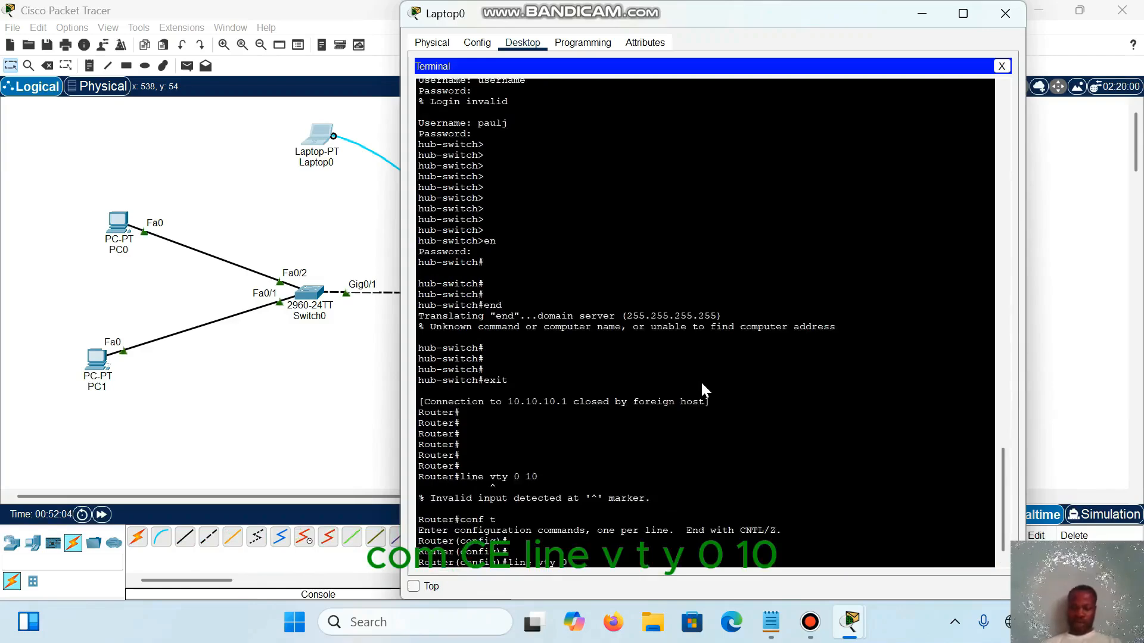
{"action": "type", "text": "10"}
{"action": "key", "text": "Return"}
{"action": "key", "text": "Return"}
{"action": "key", "text": "Return"}
{"action": "key", "text": "Return"}
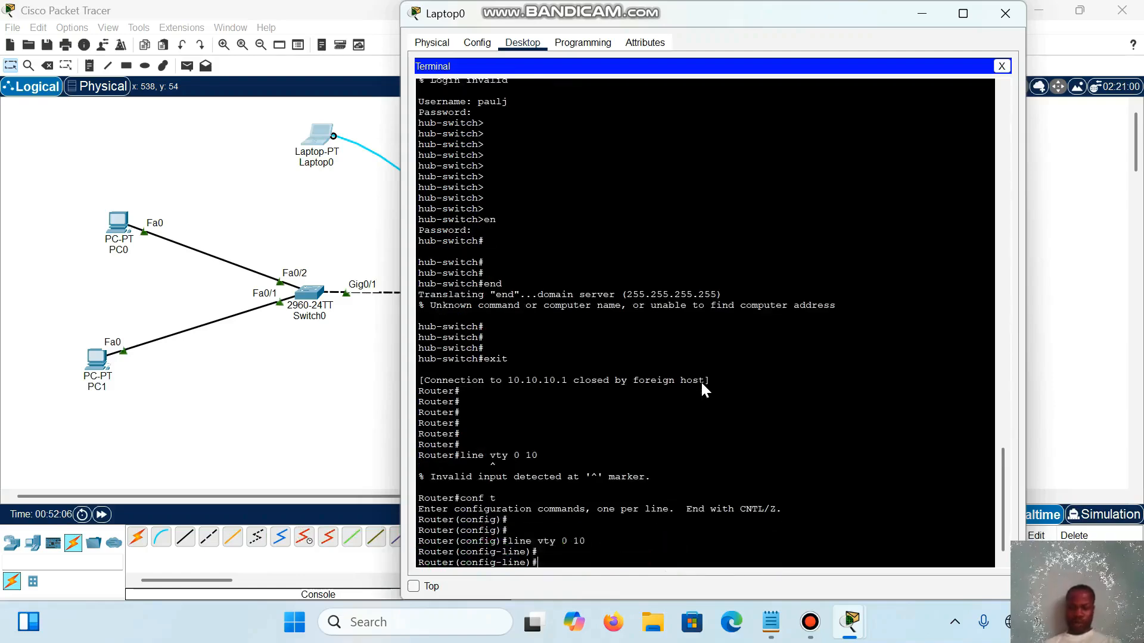
Step: Set the router's vty lines to authenticate against local user accounts with login local
{"action": "type", "text": "login"}
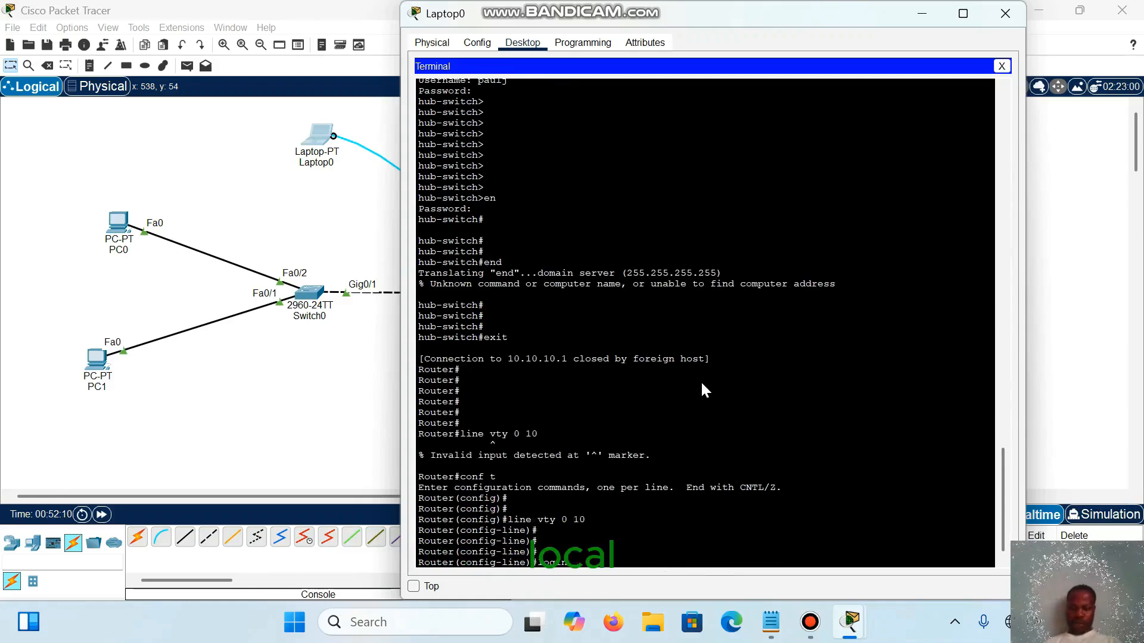
{"action": "type", "text": " local"}
{"action": "key", "text": "Return"}
{"action": "key", "text": "Return"}
{"action": "key", "text": "Return"}
{"action": "key", "text": "Return"}
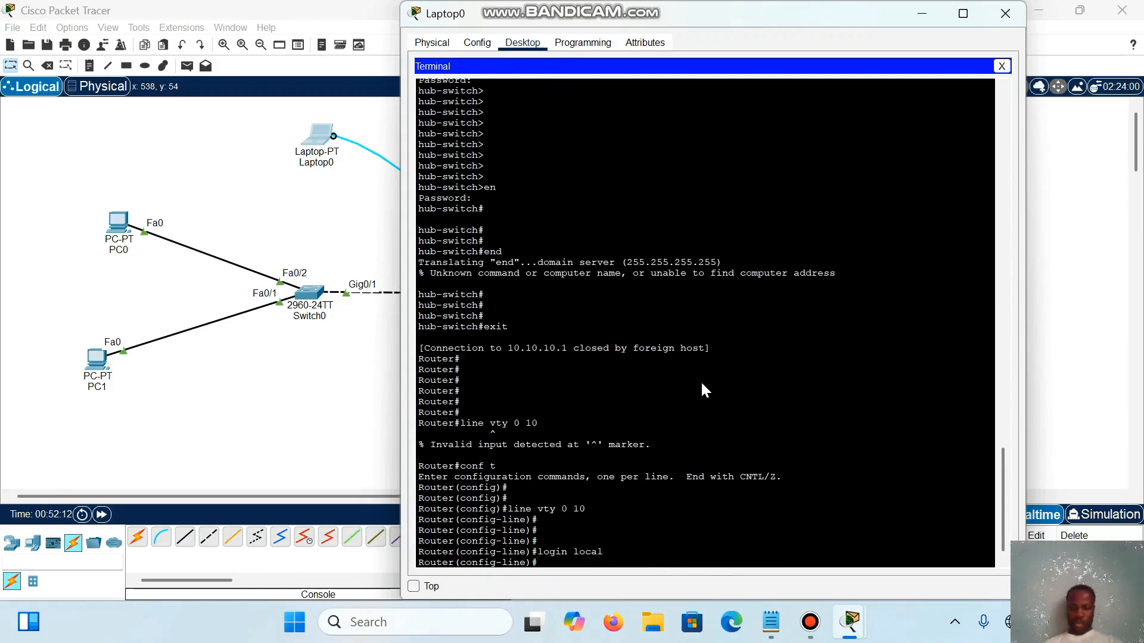
Step: Allow Telnet connections on the router's vty lines with transport input telnet
{"action": "type", "text": "tra"}
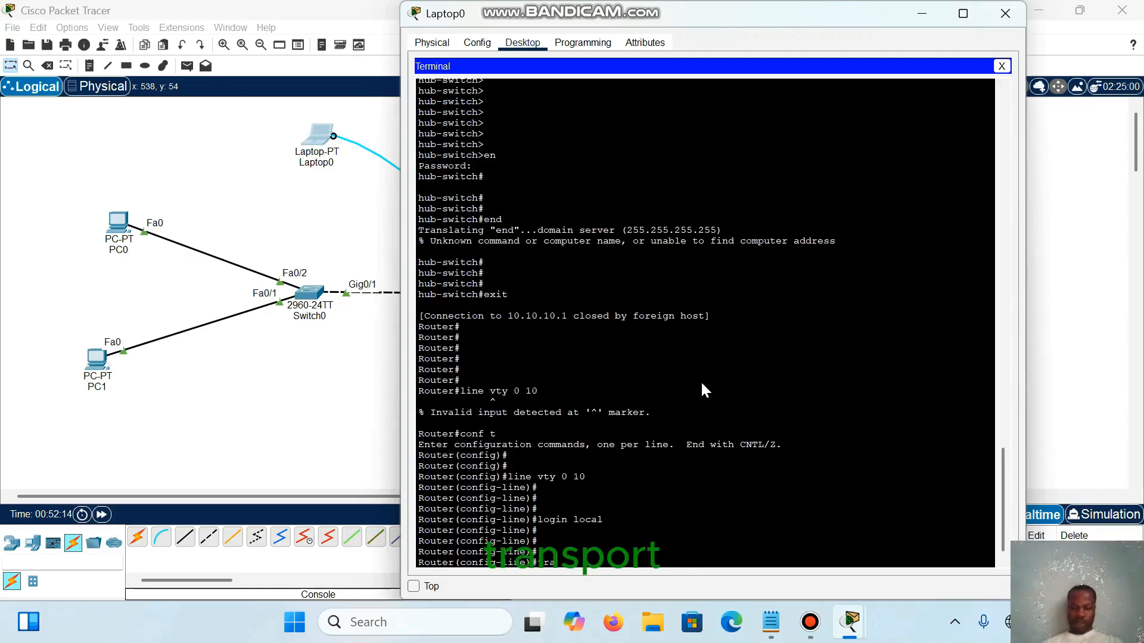
{"action": "type", "text": "nsport inp"}
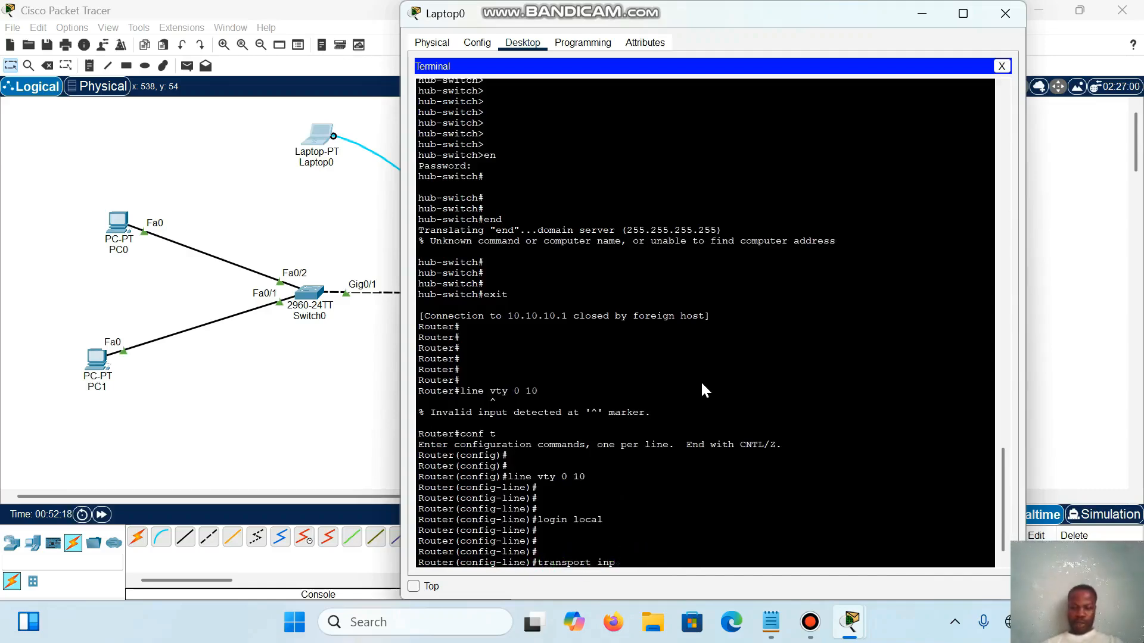
{"action": "type", "text": "ut telnet"}
{"action": "key", "text": "Return"}
{"action": "key", "text": "Return"}
{"action": "key", "text": "Return"}
{"action": "key", "text": "Return"}
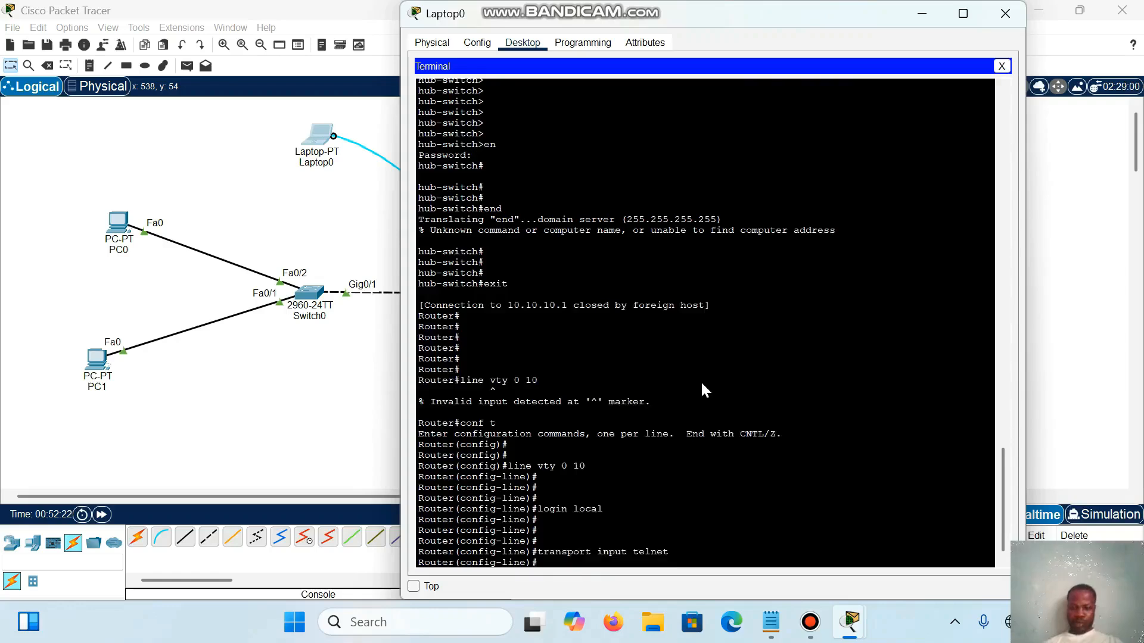
Step: Save the router's configuration from line configuration mode with do wr
{"action": "type", "text": "dow"}
{"action": "key", "text": "BackSpace"}
{"action": "type", "text": "wr"}
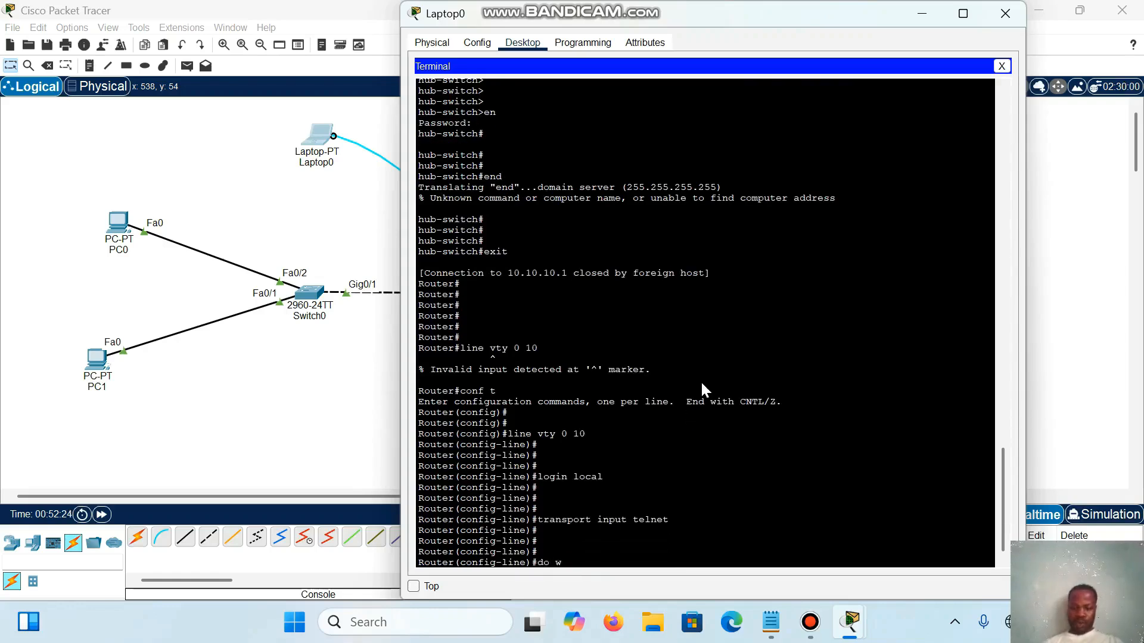
{"action": "key", "text": "Return"}
{"action": "key", "text": "Return"}
{"action": "key", "text": "Return"}
{"action": "key", "text": "Return"}
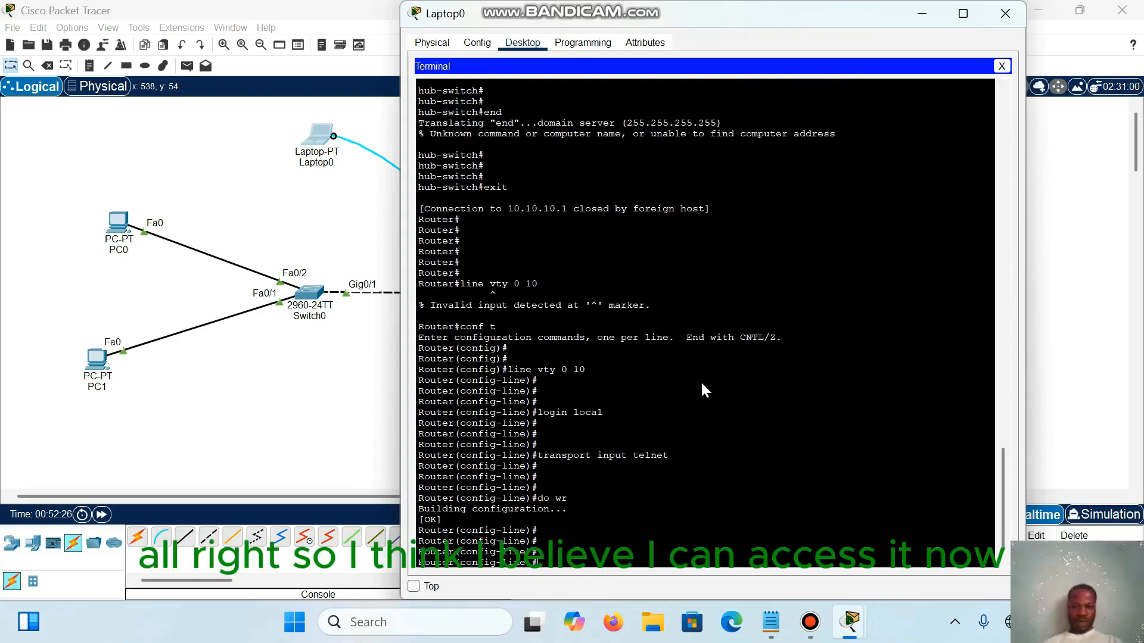
Step: Switch to Switch0's command line and open a Telnet session to the router with telnet 10.10.10.2
{"action": "key", "text": "alt+Tab"}
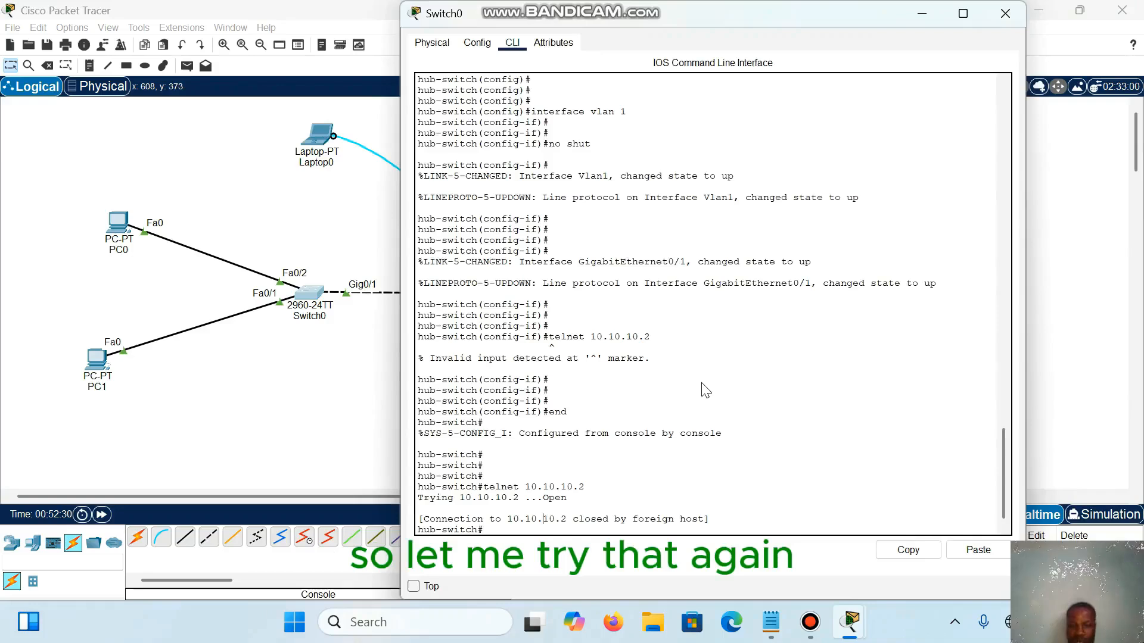
{"action": "key", "text": "Return"}
{"action": "key", "text": "Return"}
{"action": "key", "text": "Up"}
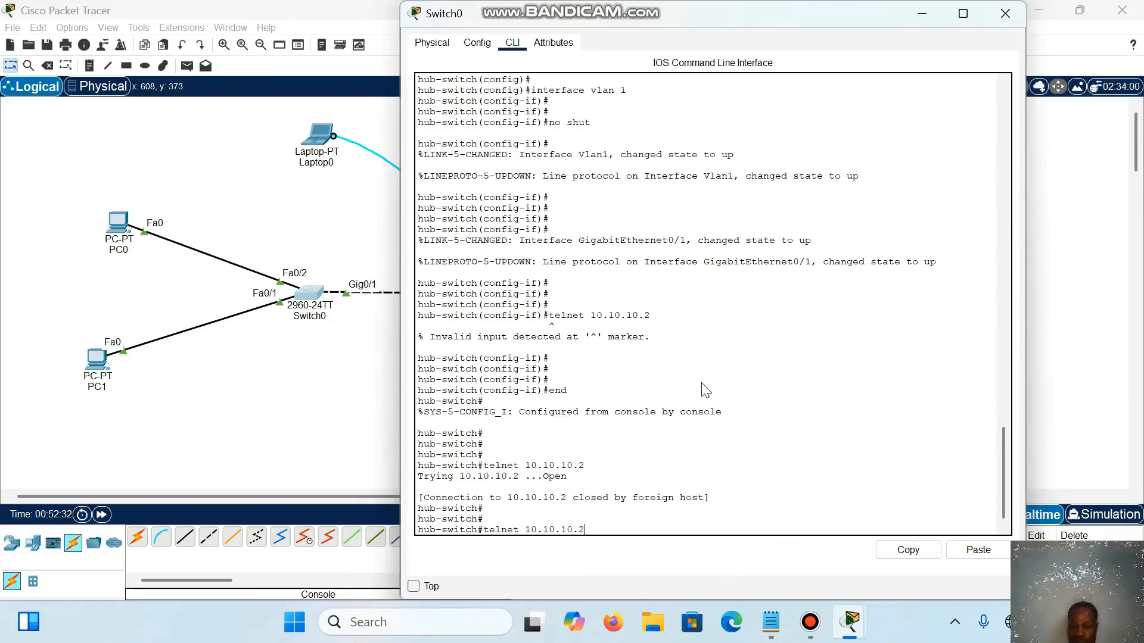
{"action": "key", "text": "Return"}
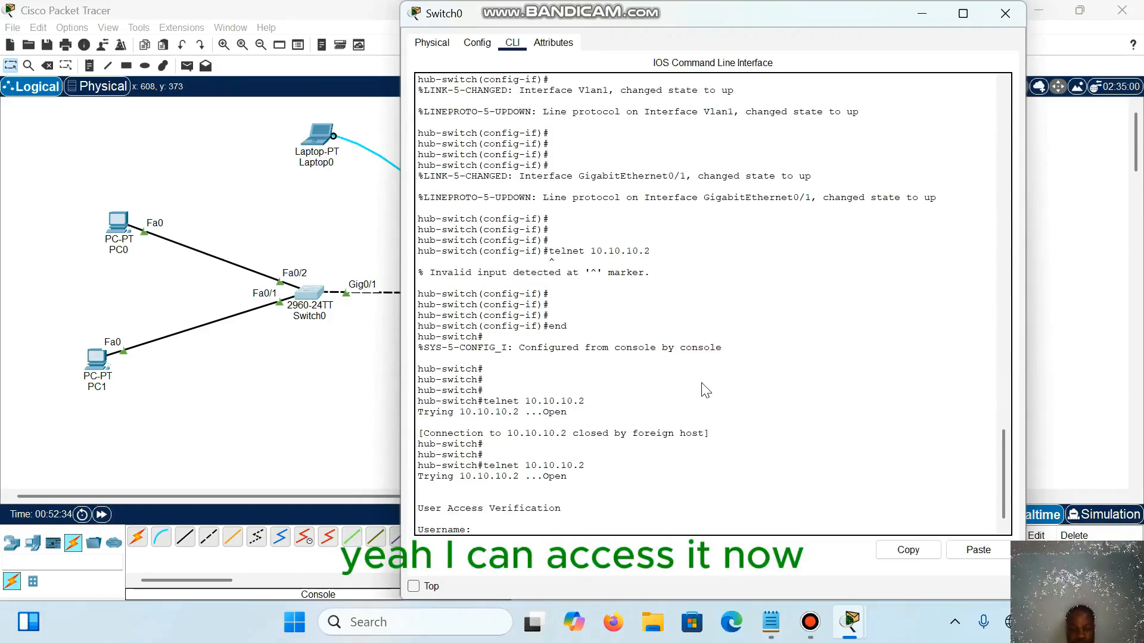
Step: Log in to the router over Telnet with the local account's username and password
{"action": "type", "text": "paulj"}
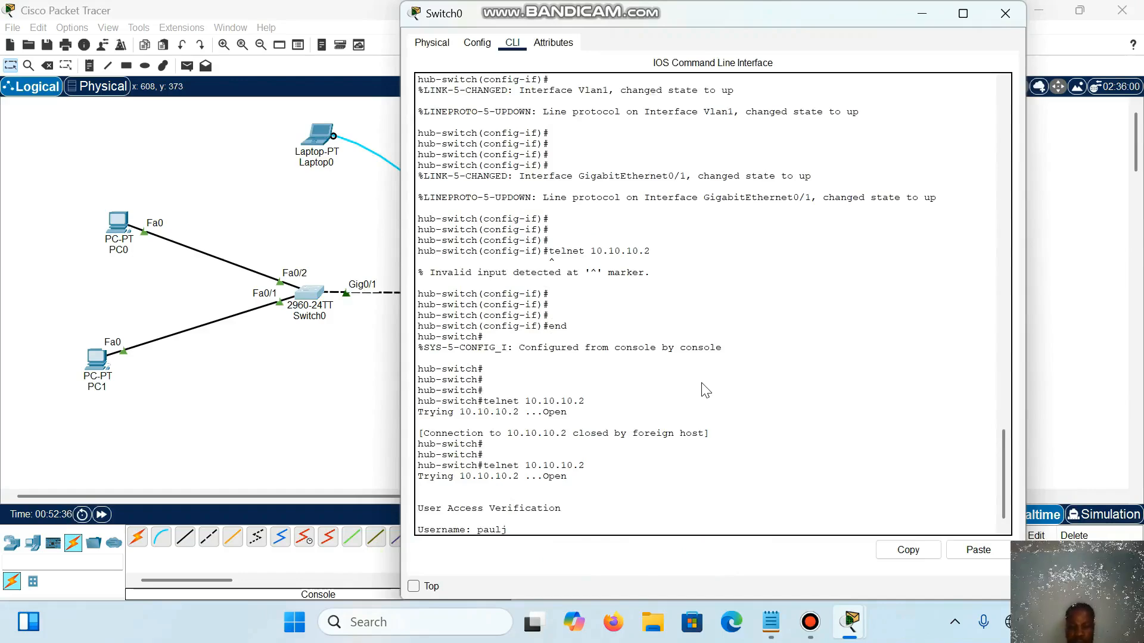
{"action": "key", "text": "Return"}
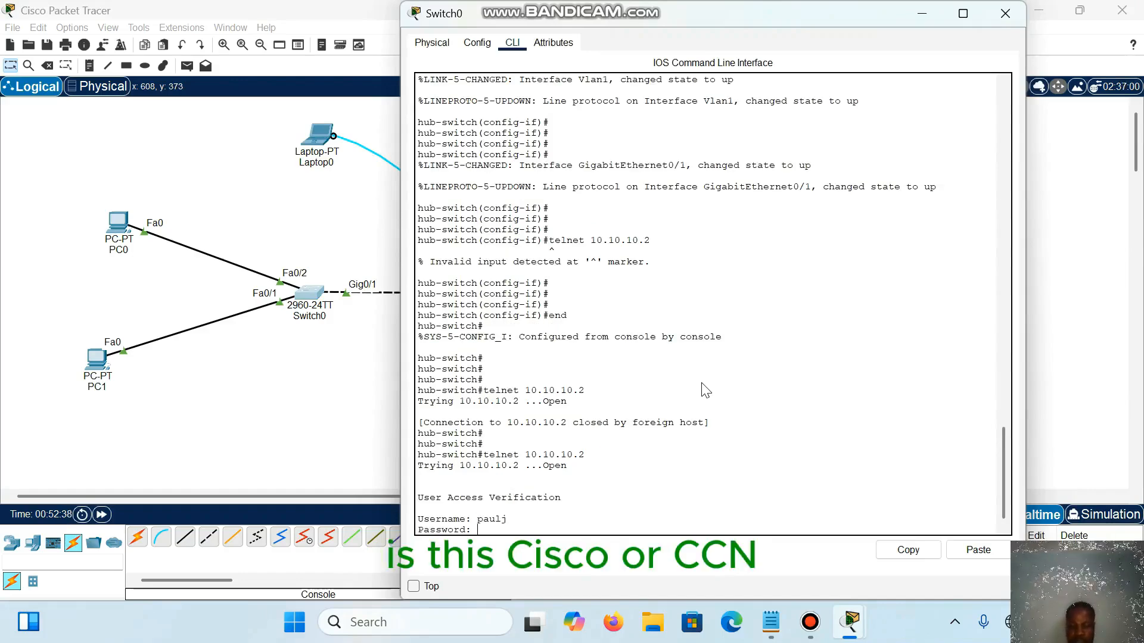
{"action": "key", "text": "Return"}
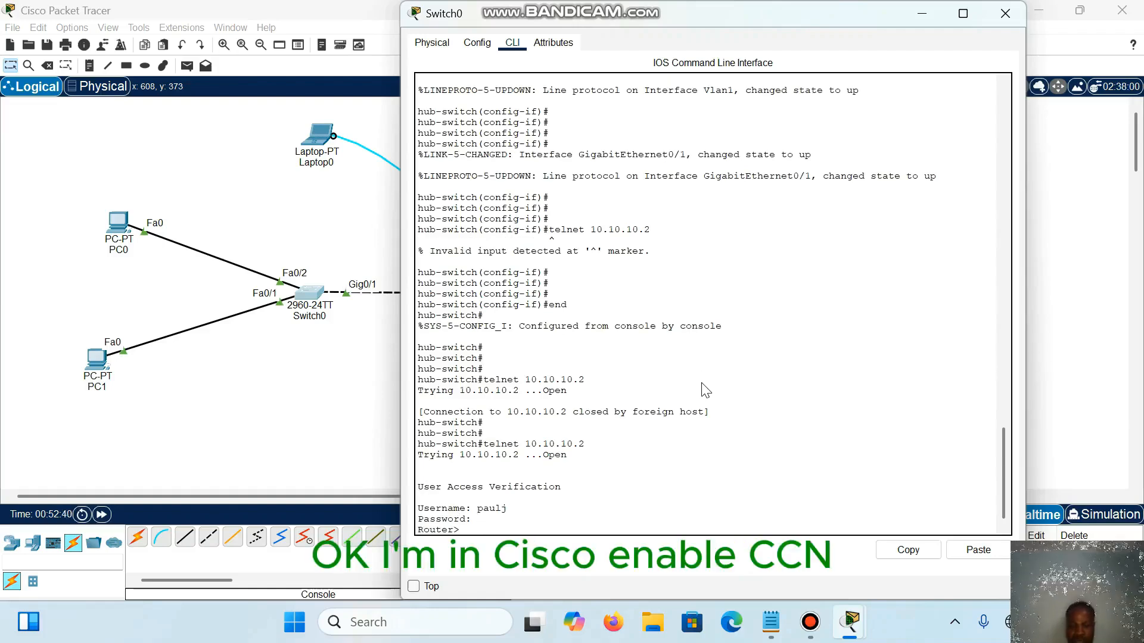
{"action": "key", "text": "Return"}
{"action": "key", "text": "Return"}
{"action": "key", "text": "Return"}
Step: Enter the router's privileged EXEC mode with en and the enable password
{"action": "key", "text": "Return"}
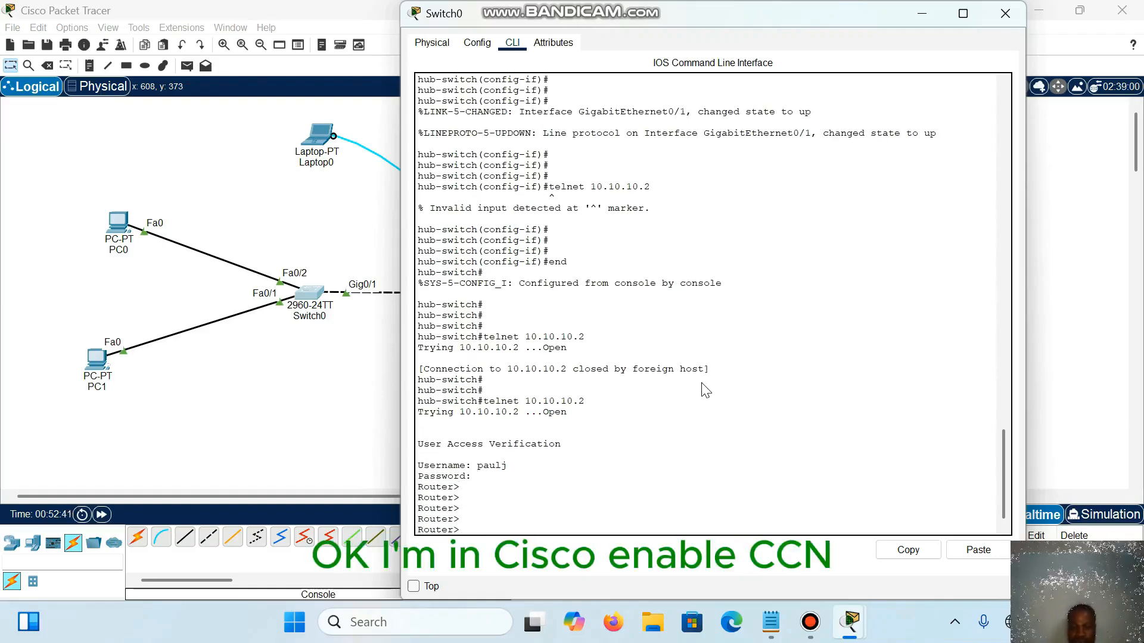
{"action": "type", "text": "en"}
{"action": "key", "text": "Return"}
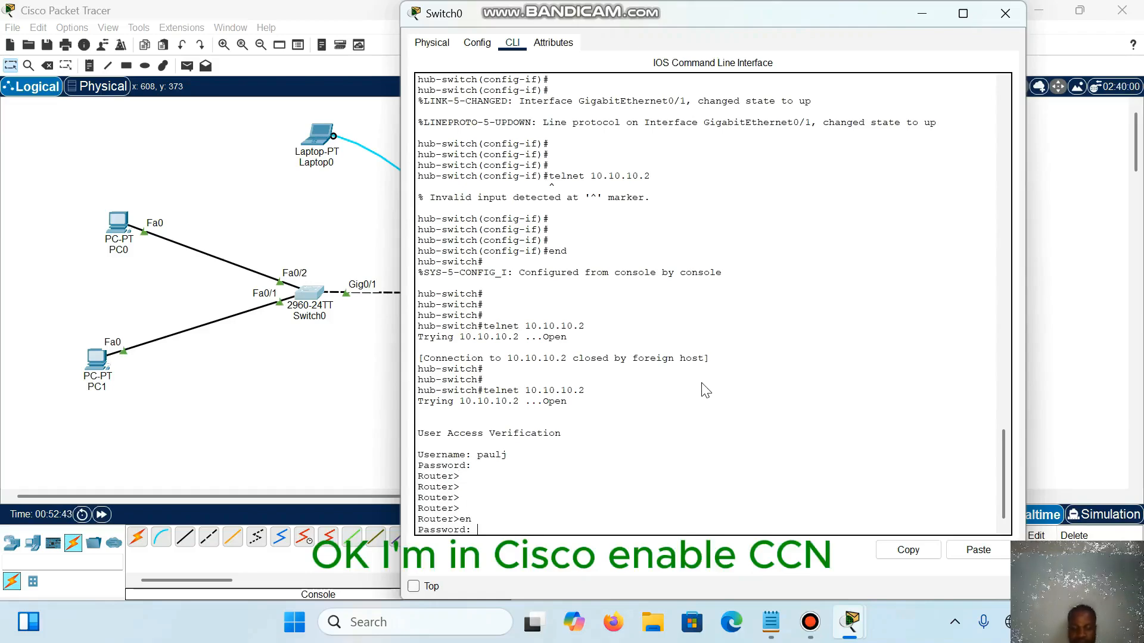
{"action": "key", "text": "Return"}
{"action": "key", "text": "Return"}
{"action": "key", "text": "Return"}
{"action": "key", "text": "Return"}
{"action": "key", "text": "Return"}
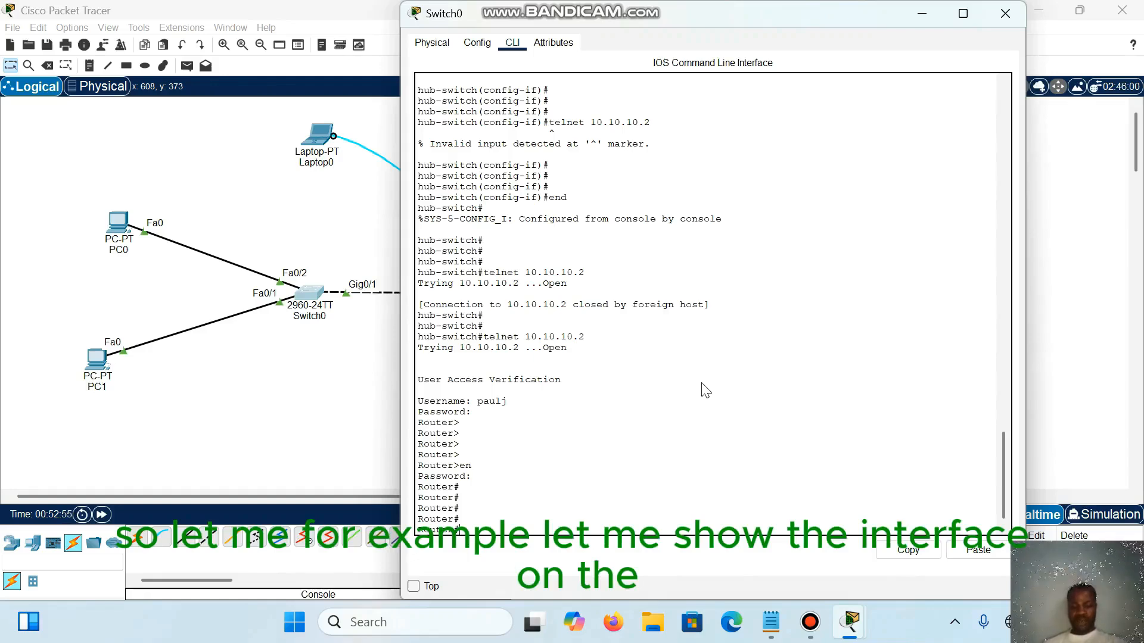
Step: Display the router's interface summary through the Telnet session with show ip int br
{"action": "type", "text": "show"}
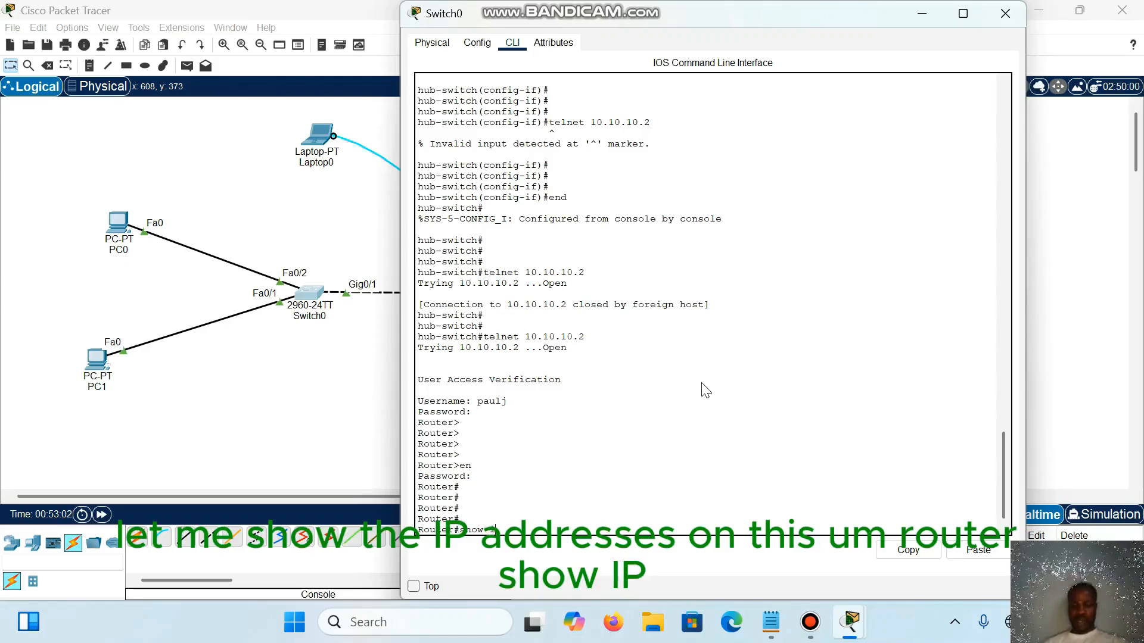
{"action": "type", "text": "io"}
{"action": "key", "text": "BackSpace"}
{"action": "type", "text": "p"}
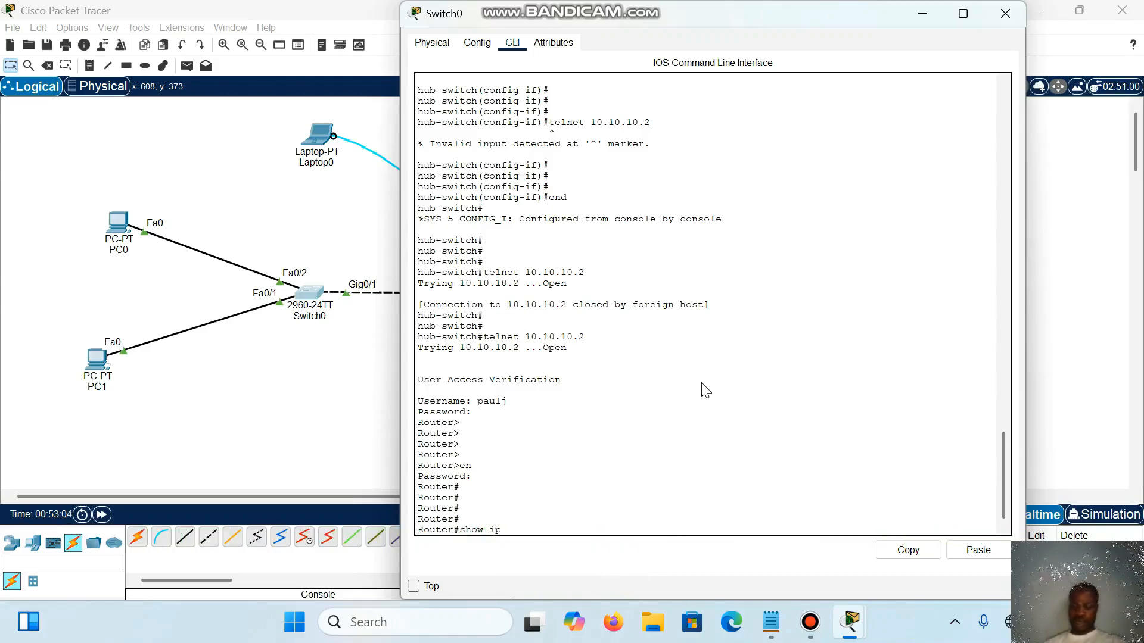
{"action": "type", "text": " int br"}
{"action": "key", "text": "Return"}
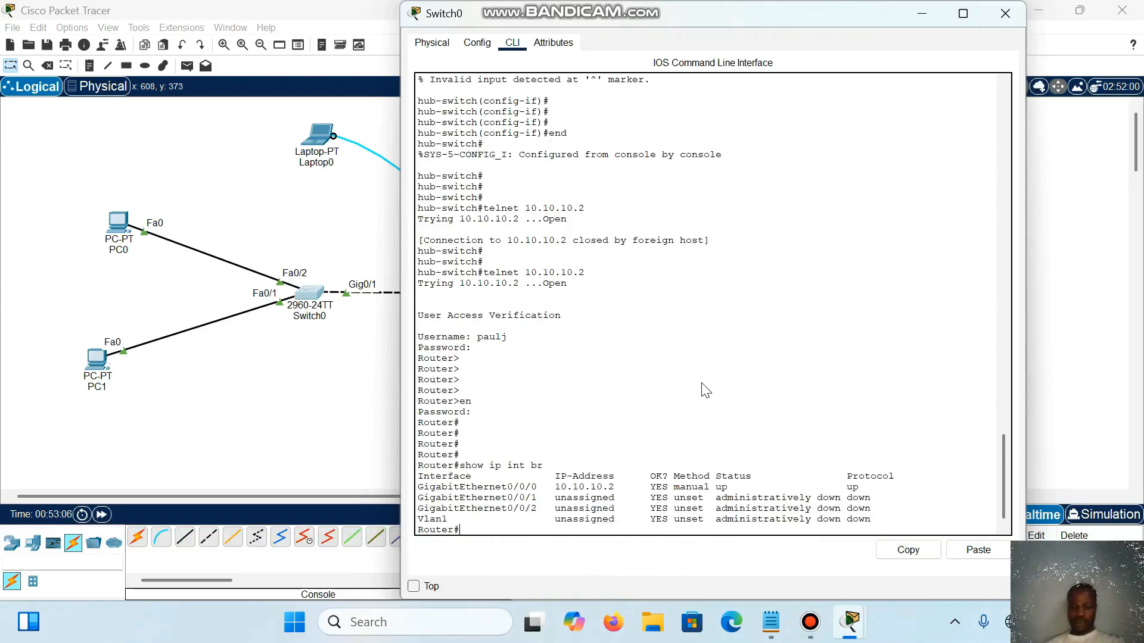
{"action": "key", "text": "Return"}
{"action": "key", "text": "Return"}
{"action": "key", "text": "Return"}
{"action": "key", "text": "Return"}
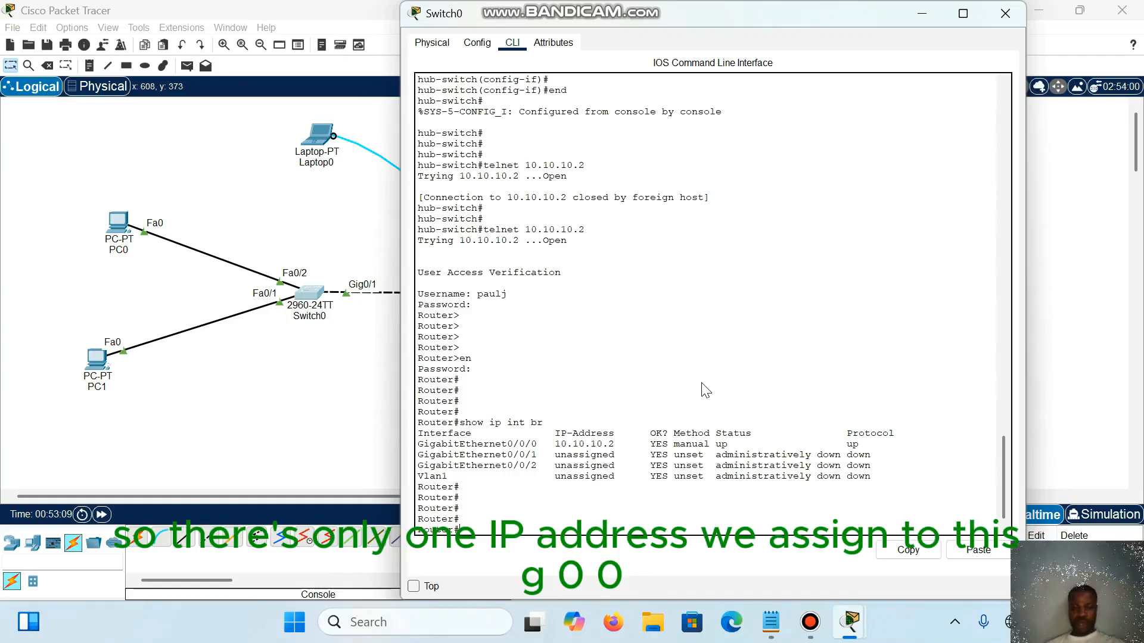
Step: Highlight the GigabitEthernet0/0/0 row in the interface summary, then return to a fresh router prompt
{"action": "mouse_move", "coordinate": [418, 445]}
{"action": "left_mouse_down"}
{"action": "mouse_move", "coordinate": [664, 436]}
{"action": "mouse_move", "coordinate": [715, 454]}
{"action": "mouse_move", "coordinate": [864, 445]}
{"action": "left_mouse_up"}
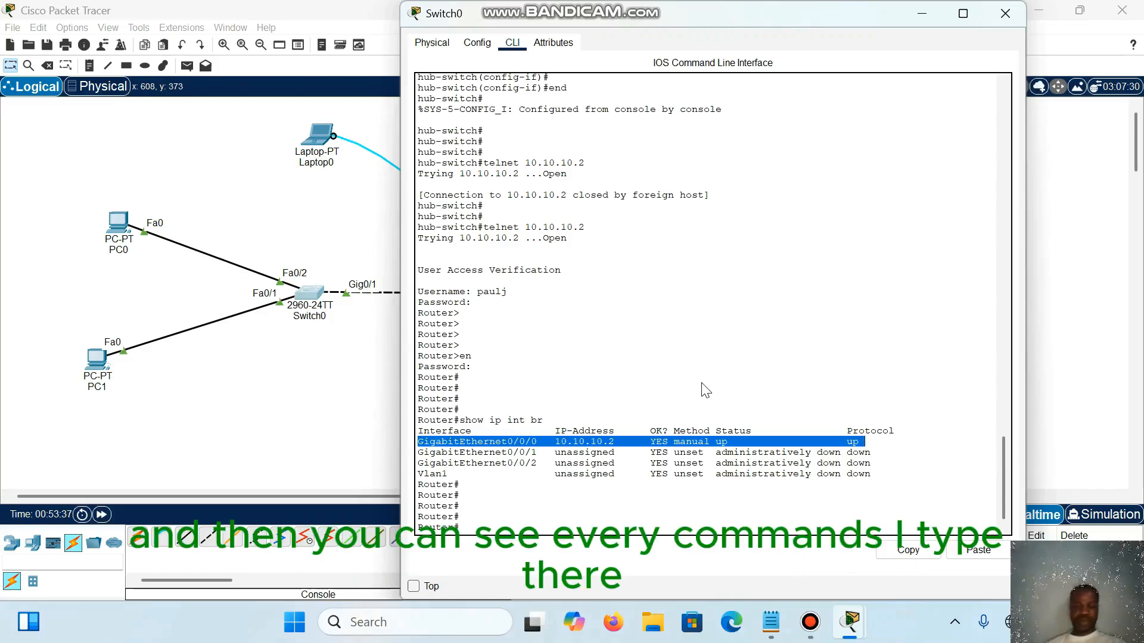
{"action": "left_click", "coordinate": [706, 390]}
{"action": "key", "text": "Return"}
{"action": "key", "text": "Return"}
{"action": "key", "text": "Return"}
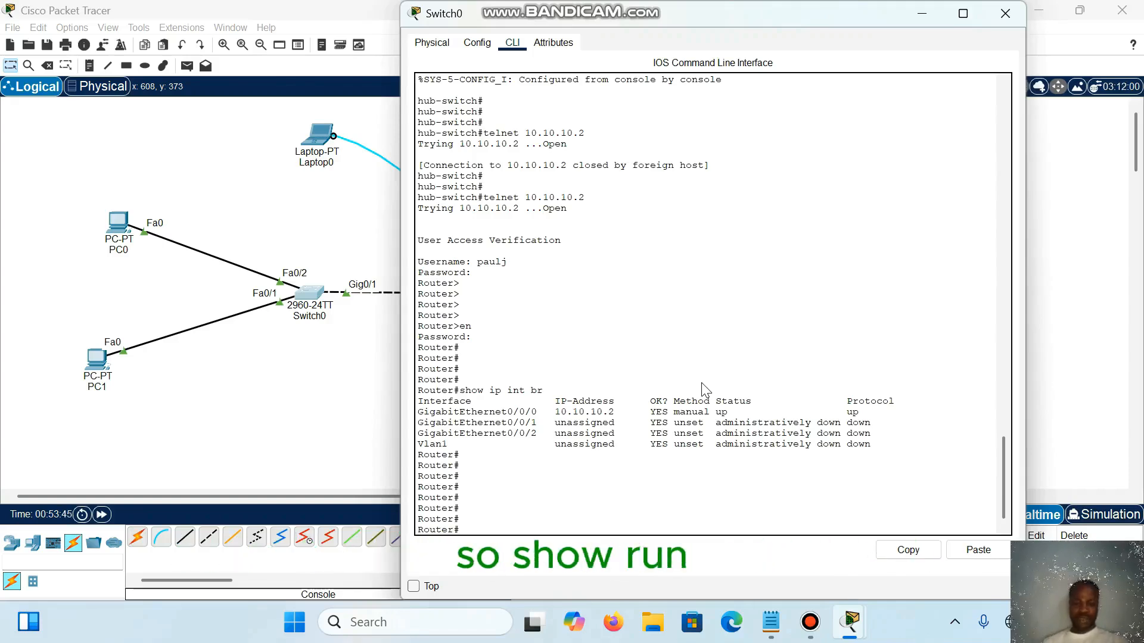
Step: Display the router's running configuration with show run and highlight the line defining the local user account
{"action": "type", "text": "show r"}
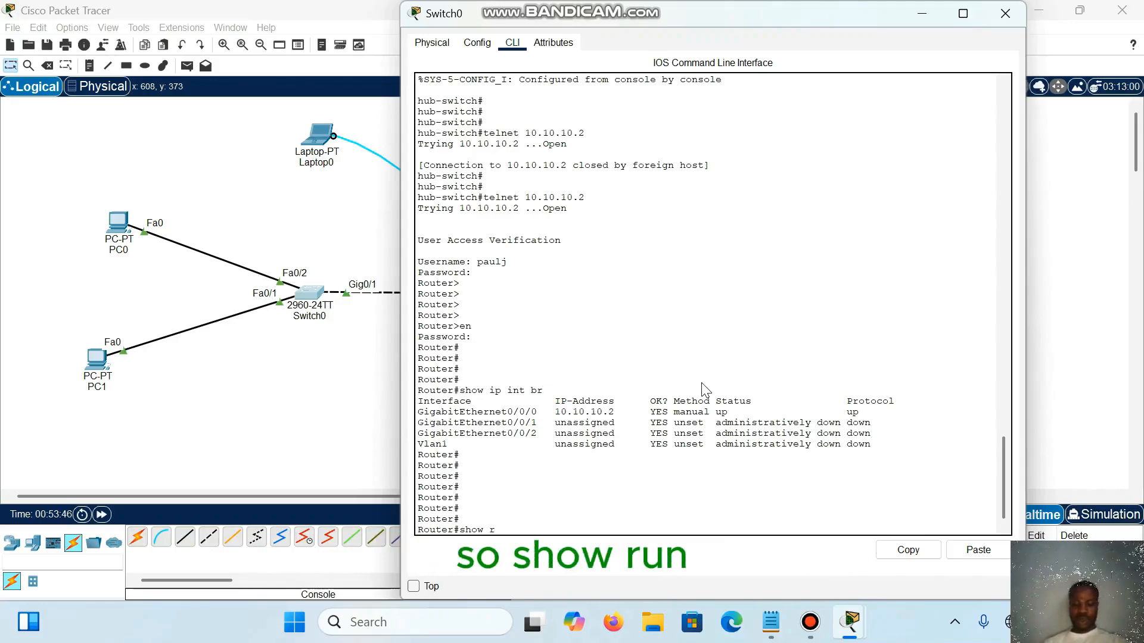
{"action": "type", "text": "un"}
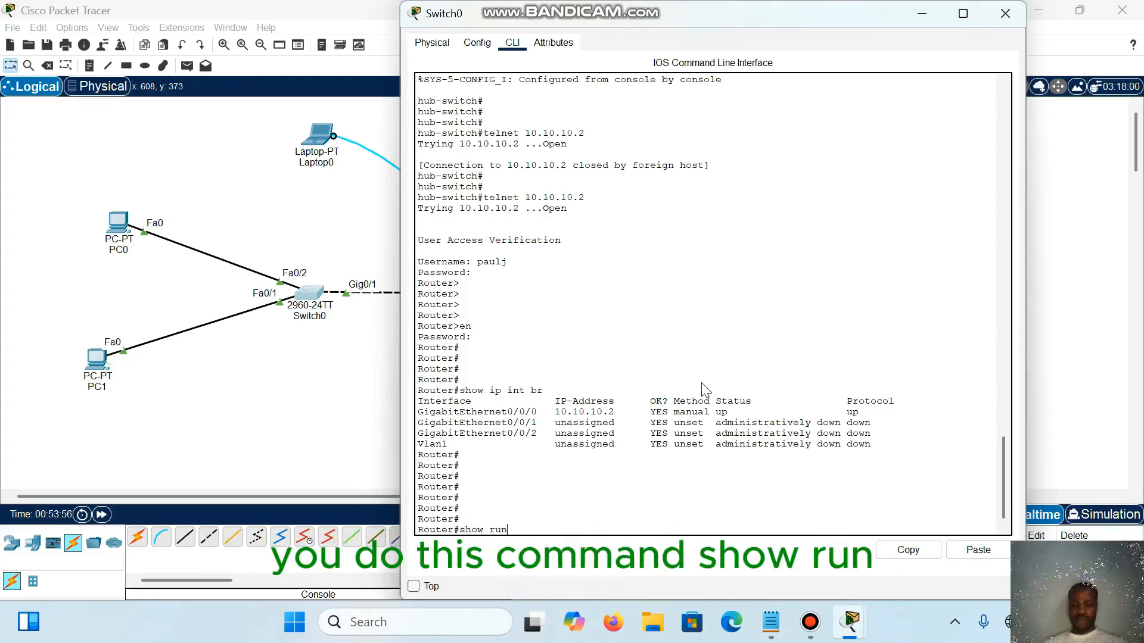
{"action": "key", "text": "Return"}
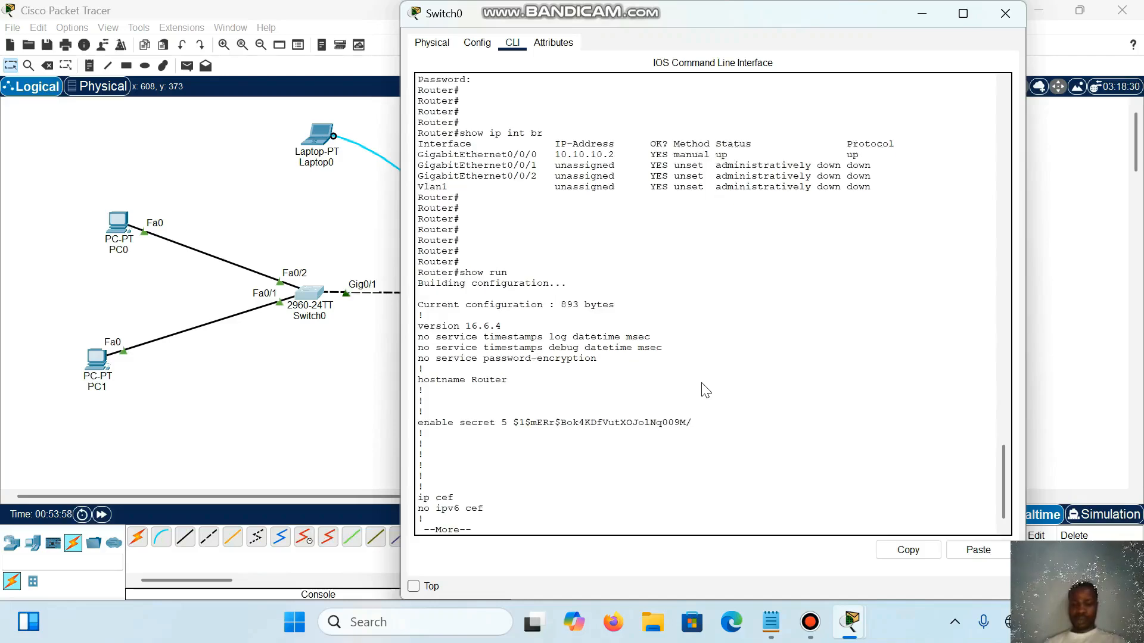
{"action": "key", "text": "Return"}
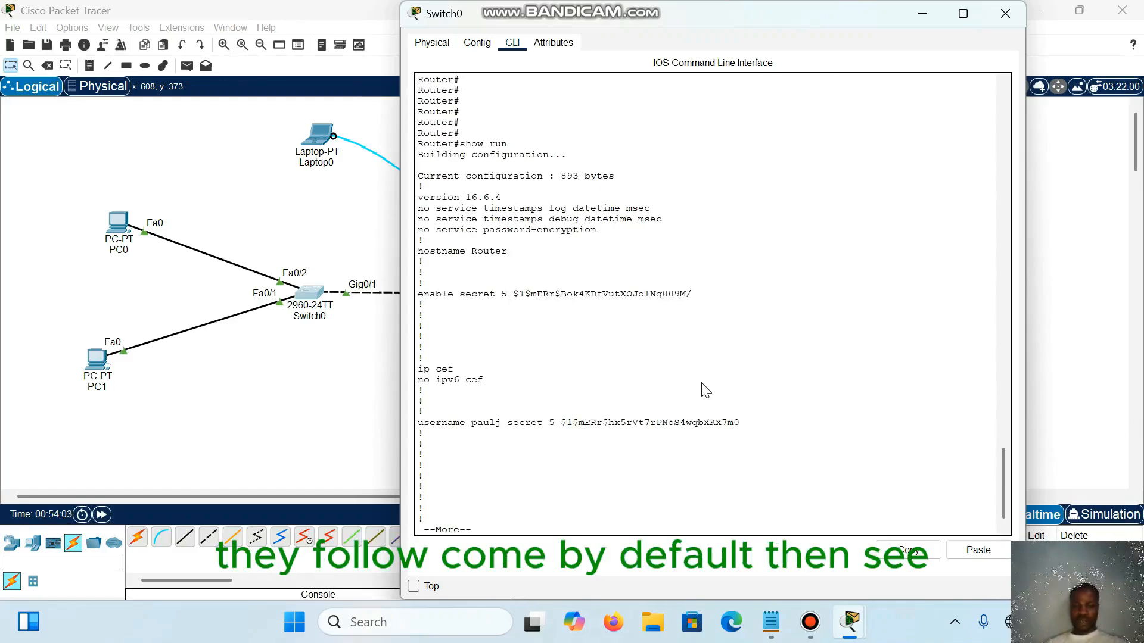
{"action": "left_click_drag", "start_coordinate": [418, 422], "coordinate": [740, 422]}
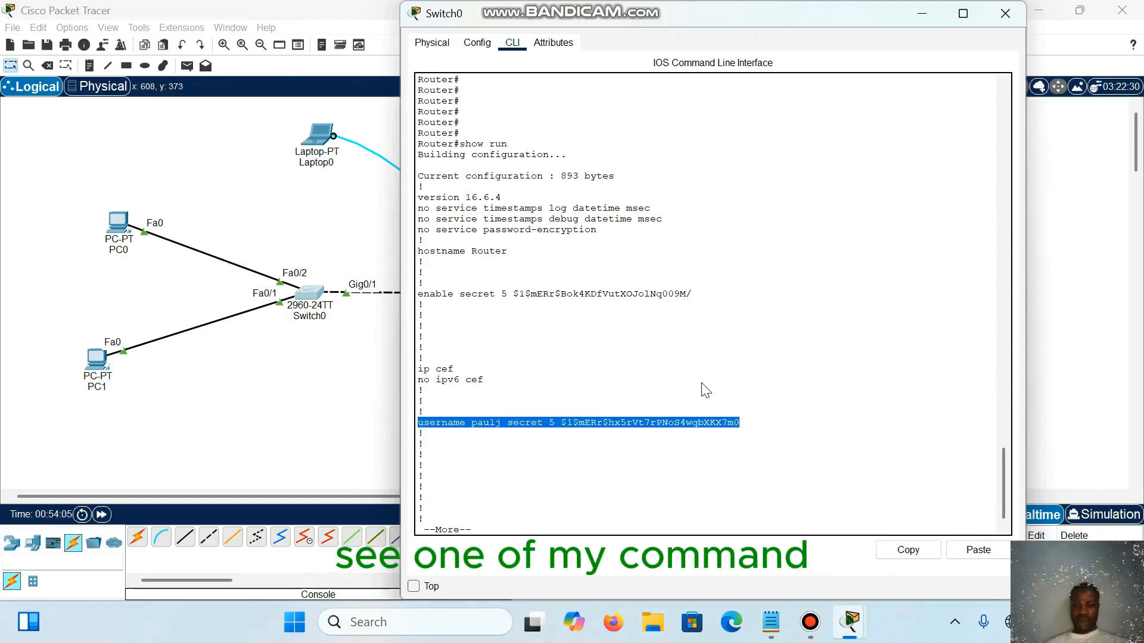
{"action": "left_click", "coordinate": [706, 390]}
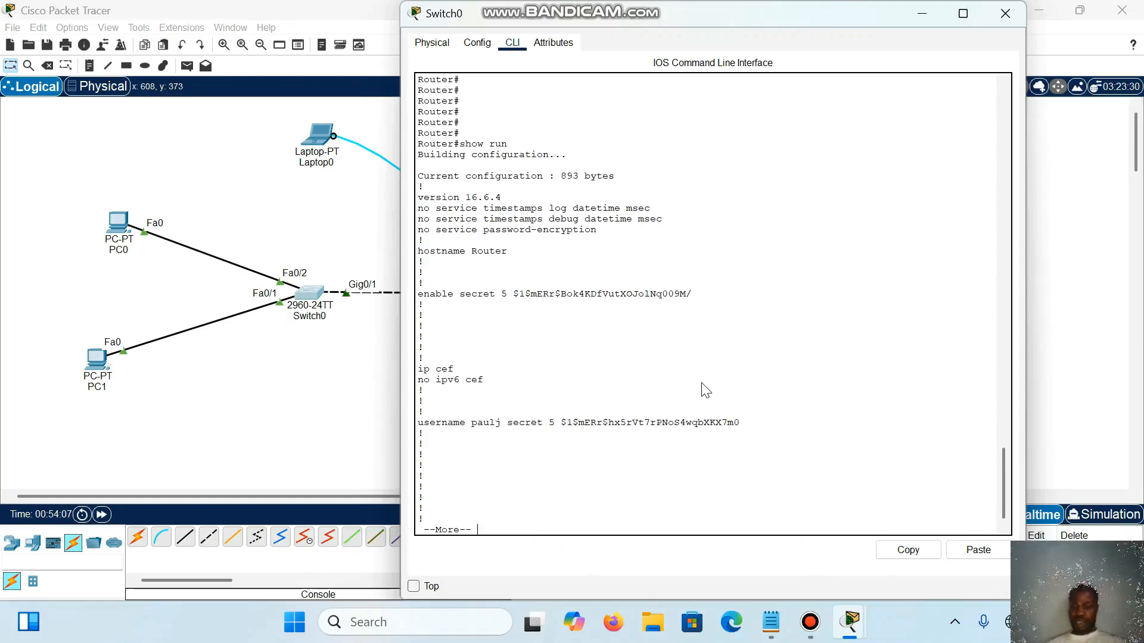
Step: Advance the running configuration to the GigabitEthernet0/0/0 section and highlight that block to show its copy option
{"action": "key", "text": "Return"}
{"action": "key", "text": "Return"}
{"action": "key", "text": "Return"}
{"action": "key", "text": "Return"}
{"action": "key", "text": "Return"}
{"action": "key", "text": "Return"}
{"action": "key", "text": "Return"}
{"action": "key", "text": "Return"}
{"action": "key", "text": "Return"}
{"action": "key", "text": "Return"}
{"action": "key", "text": "Return"}
{"action": "key", "text": "Return"}
{"action": "key", "text": "Return"}
{"action": "key", "text": "Return"}
{"action": "key", "text": "Return"}
{"action": "key", "text": "Return"}
{"action": "key", "text": "Return"}
{"action": "key", "text": "Return"}
{"action": "key", "text": "Return"}
{"action": "key", "text": "Return"}
{"action": "key", "text": "Return"}
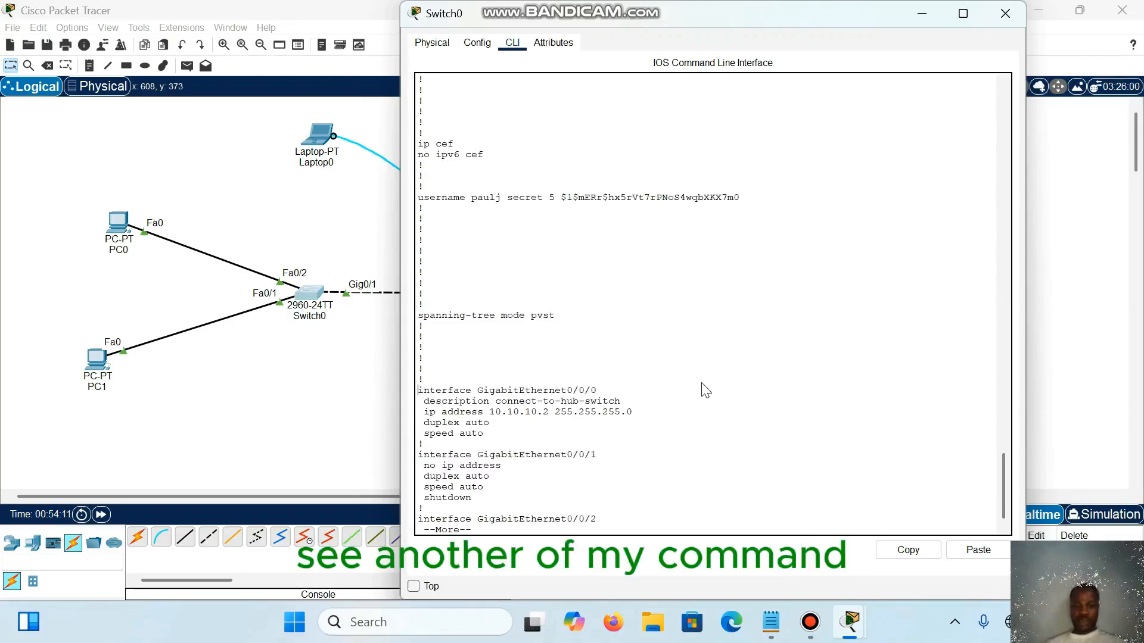
{"action": "mouse_move", "coordinate": [418, 390]}
{"action": "left_mouse_down"}
{"action": "mouse_move", "coordinate": [484, 412]}
{"action": "mouse_move", "coordinate": [484, 433]}
{"action": "left_mouse_up"}
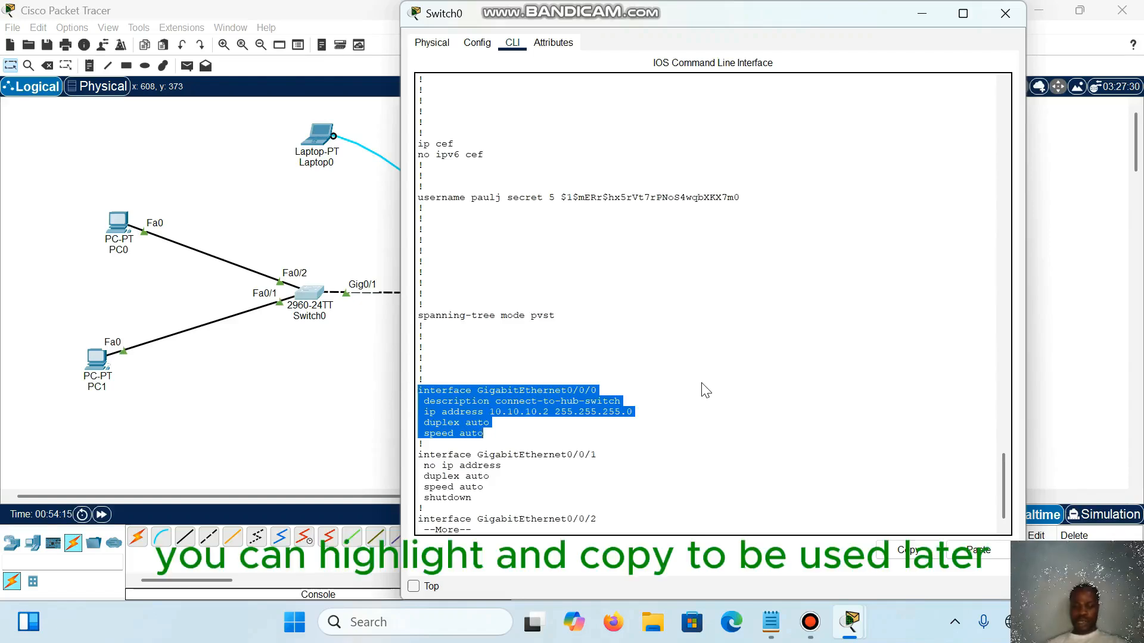
{"action": "right_click", "coordinate": [558, 404]}
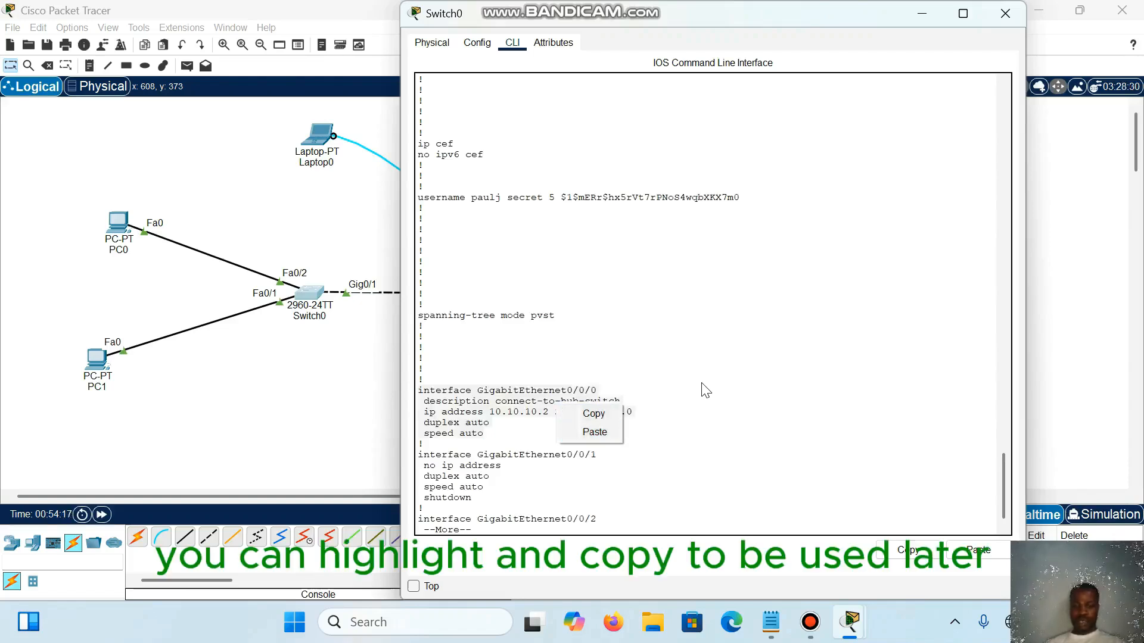
{"action": "left_click_drag", "start_coordinate": [486, 433], "coordinate": [601, 517]}
{"action": "left_click", "coordinate": [601, 517]}
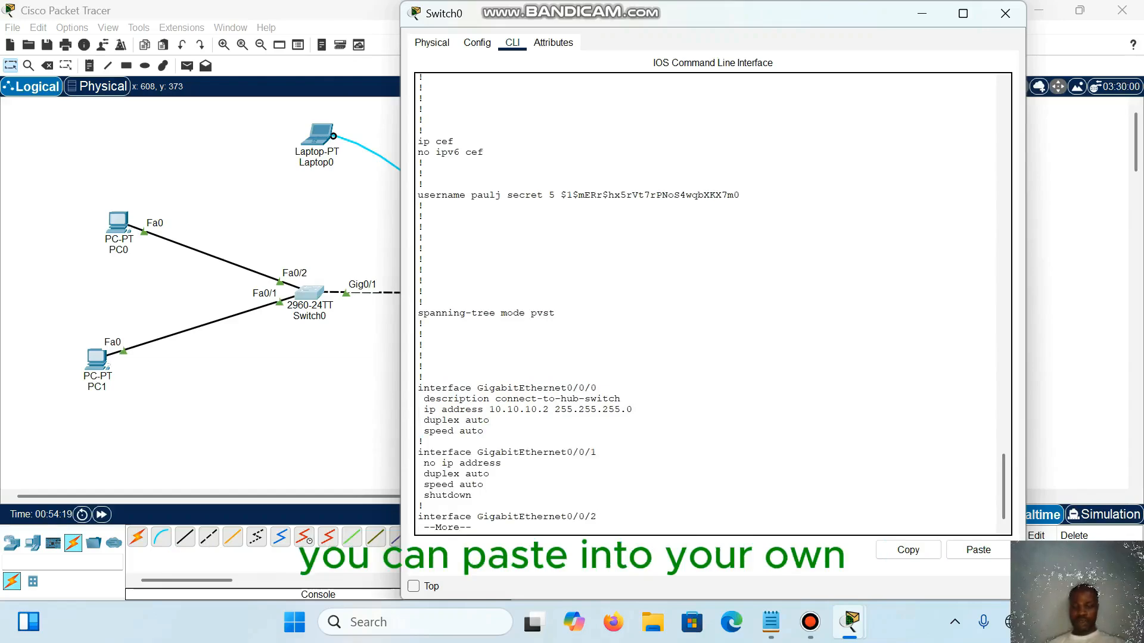
Step: Read the rest of the router's running configuration through the console and vty line settings to the end
{"action": "key", "text": "Return"}
{"action": "key", "text": "Return"}
{"action": "key", "text": "Return"}
{"action": "key", "text": "Return"}
{"action": "key", "text": "Return"}
{"action": "key", "text": "Return"}
{"action": "key", "text": "Return"}
{"action": "key", "text": "Return"}
{"action": "key", "text": "Return"}
{"action": "key", "text": "Return"}
{"action": "key", "text": "Return"}
{"action": "key", "text": "Return"}
{"action": "key", "text": "Return"}
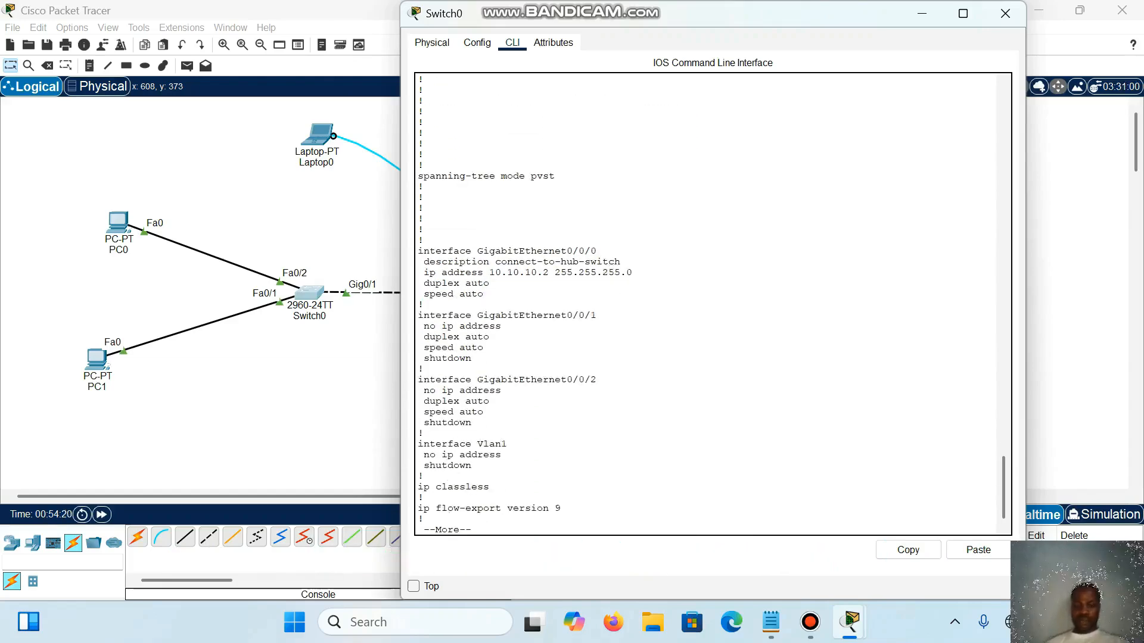
{"action": "key", "text": "Return"}
{"action": "key", "text": "Return"}
{"action": "key", "text": "Return"}
{"action": "key", "text": "Return"}
{"action": "key", "text": "Return"}
{"action": "key", "text": "Return"}
{"action": "key", "text": "Return"}
{"action": "key", "text": "Return"}
{"action": "key", "text": "Return"}
{"action": "key", "text": "Return"}
{"action": "key", "text": "Return"}
{"action": "key", "text": "Return"}
{"action": "key", "text": "Return"}
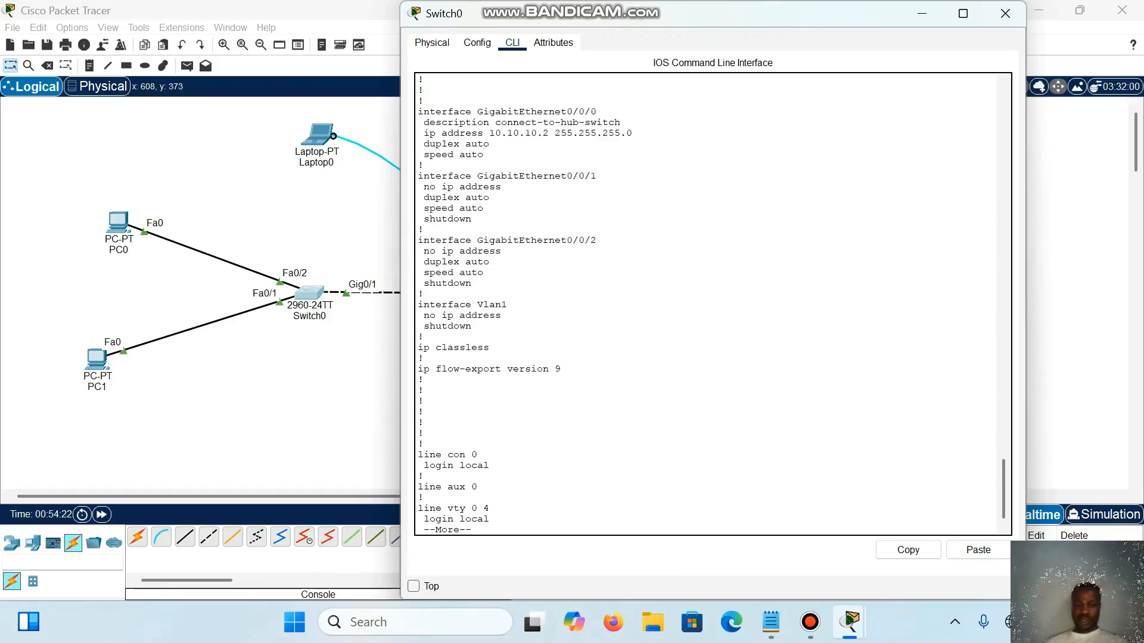
{"action": "key", "text": "Return"}
{"action": "key", "text": "Return"}
{"action": "key", "text": "Return"}
{"action": "key", "text": "Return"}
{"action": "key", "text": "Return"}
{"action": "key", "text": "Return"}
{"action": "key", "text": "Return"}
{"action": "key", "text": "Return"}
{"action": "key", "text": "Return"}
{"action": "key", "text": "Return"}
{"action": "key", "text": "Return"}
{"action": "key", "text": "Return"}
{"action": "key", "text": "Return"}
{"action": "key", "text": "Return"}
{"action": "key", "text": "Return"}
{"action": "key", "text": "Return"}
{"action": "key", "text": "Return"}
{"action": "key", "text": "Return"}
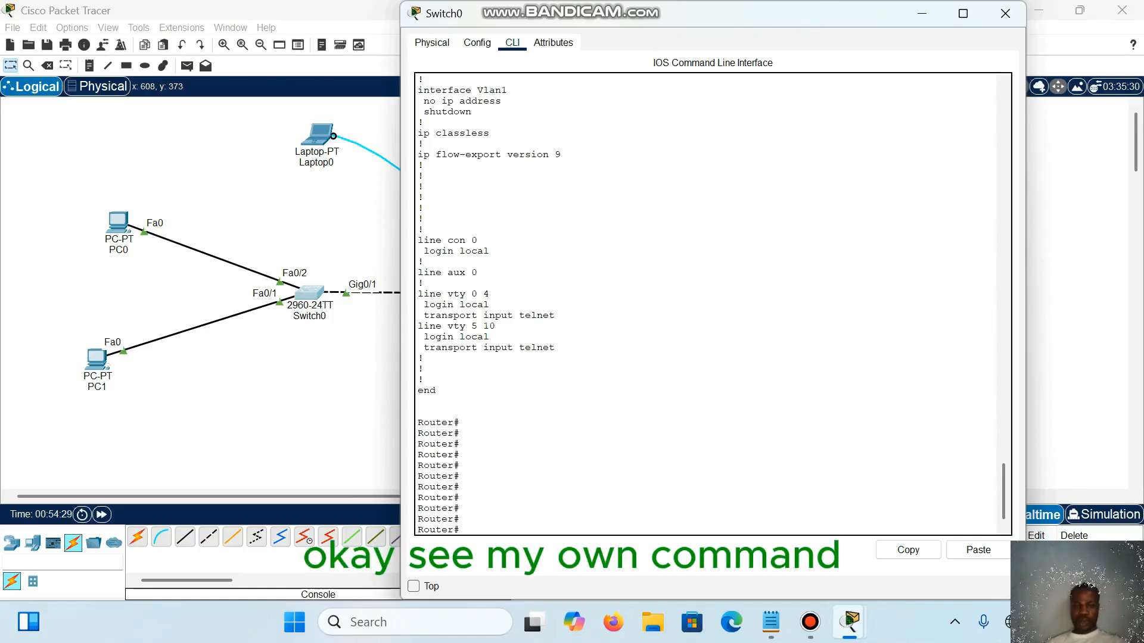
Step: Highlight the Telnet transport settings under the vty lines, then return to a fresh router prompt
{"action": "left_click_drag", "start_coordinate": [424, 315], "coordinate": [555, 348]}
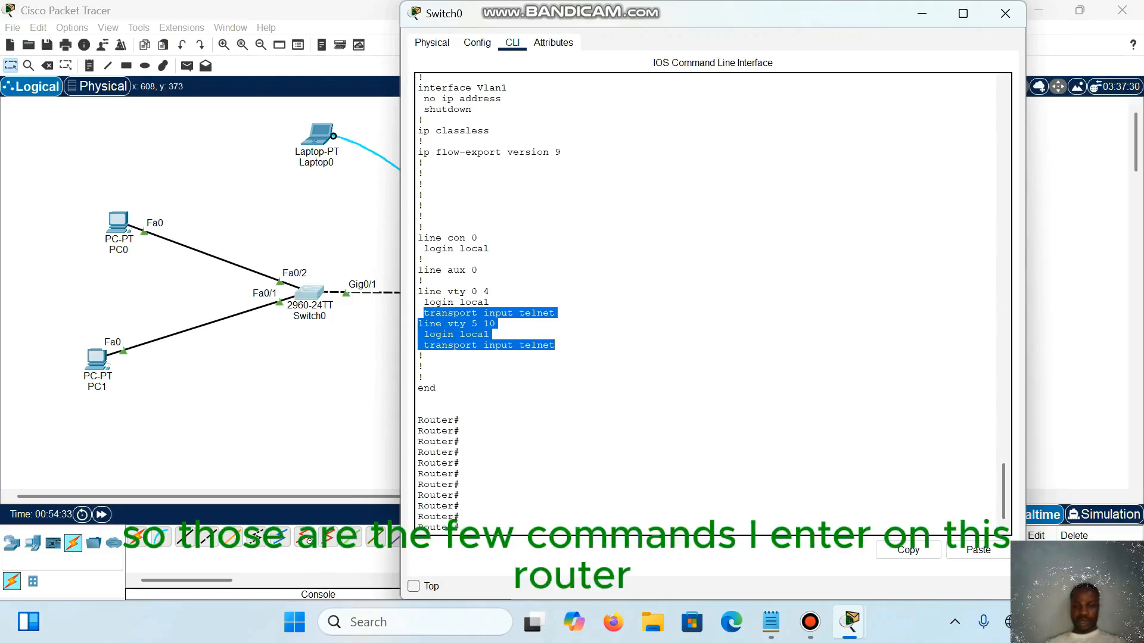
{"action": "key", "text": "Return"}
{"action": "key", "text": "Return"}
{"action": "key", "text": "Return"}
{"action": "key", "text": "Return"}
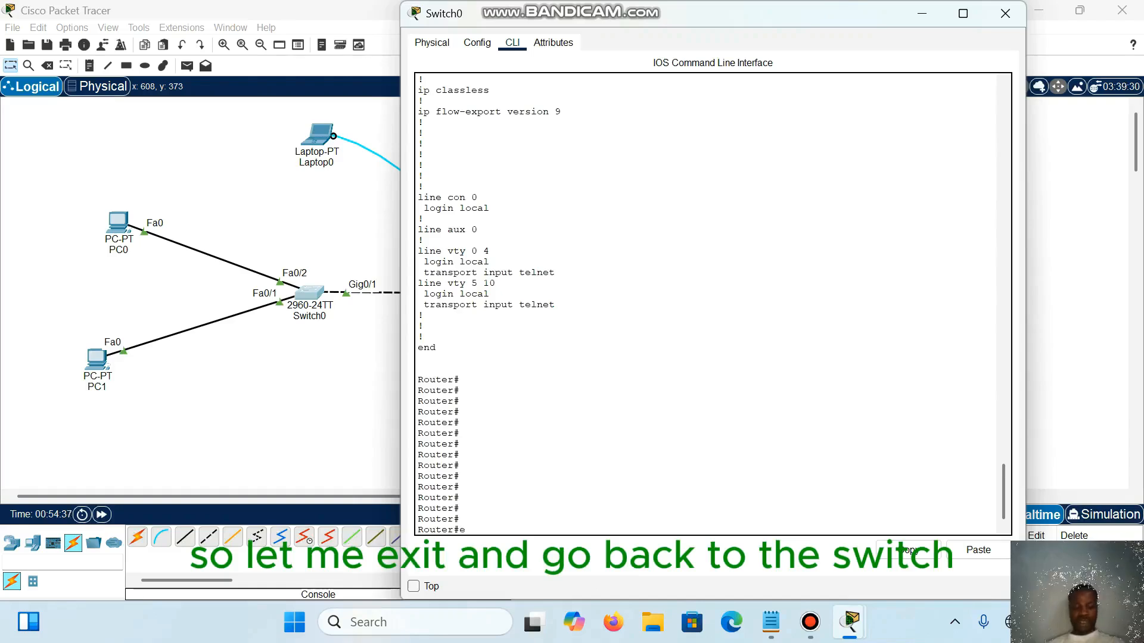
Step: Exit the router's Telnet session to return to the switch's privileged prompt
{"action": "type", "text": "exit"}
{"action": "key", "text": "Return"}
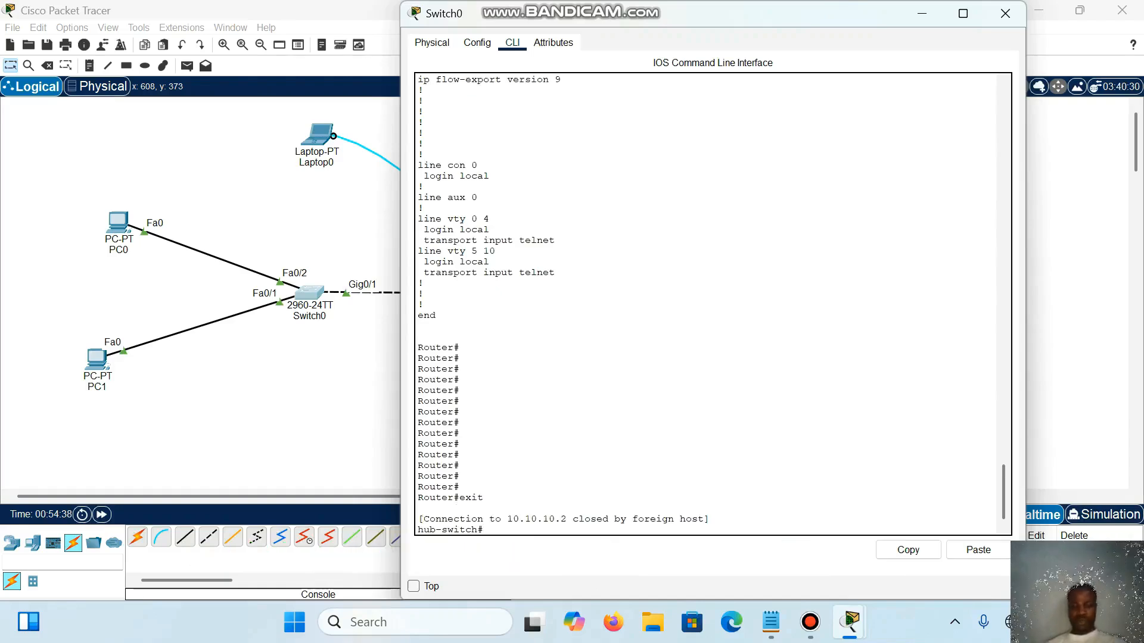
{"action": "key", "text": "Return"}
{"action": "key", "text": "Return"}
{"action": "key", "text": "Return"}
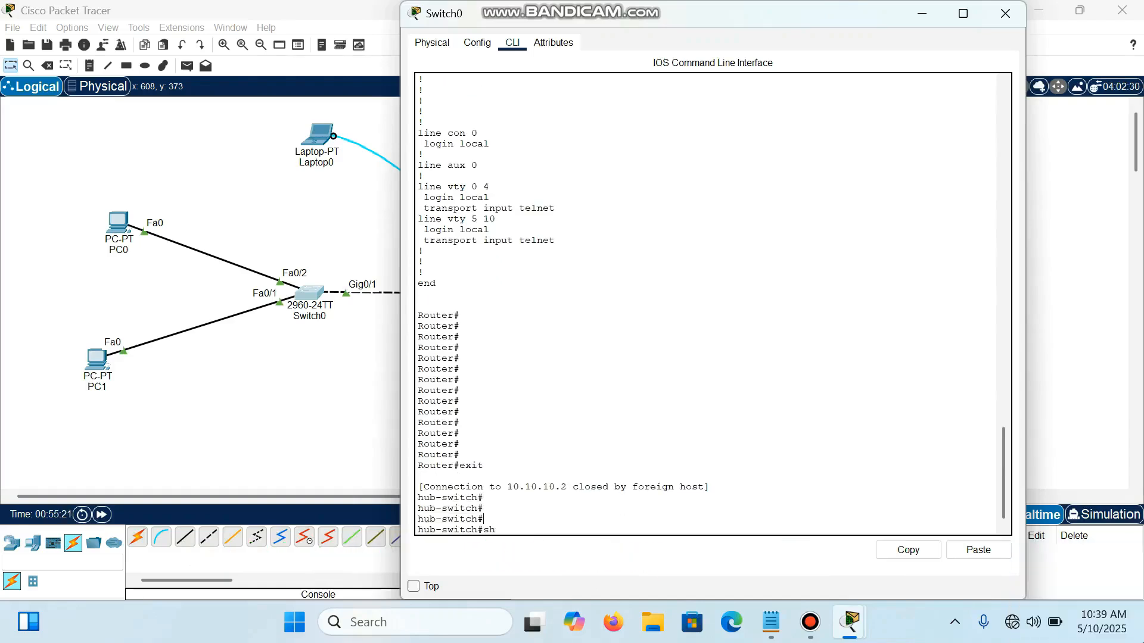
{"action": "type", "text": "sh"}
{"action": "key", "text": "Return"}
Step: Display the switch's running configuration with show run and highlight the hostname, enable password and local user account lines
{"action": "key", "text": "Return"}
{"action": "key", "text": "Return"}
{"action": "key", "text": "Return"}
{"action": "key", "text": "Return"}
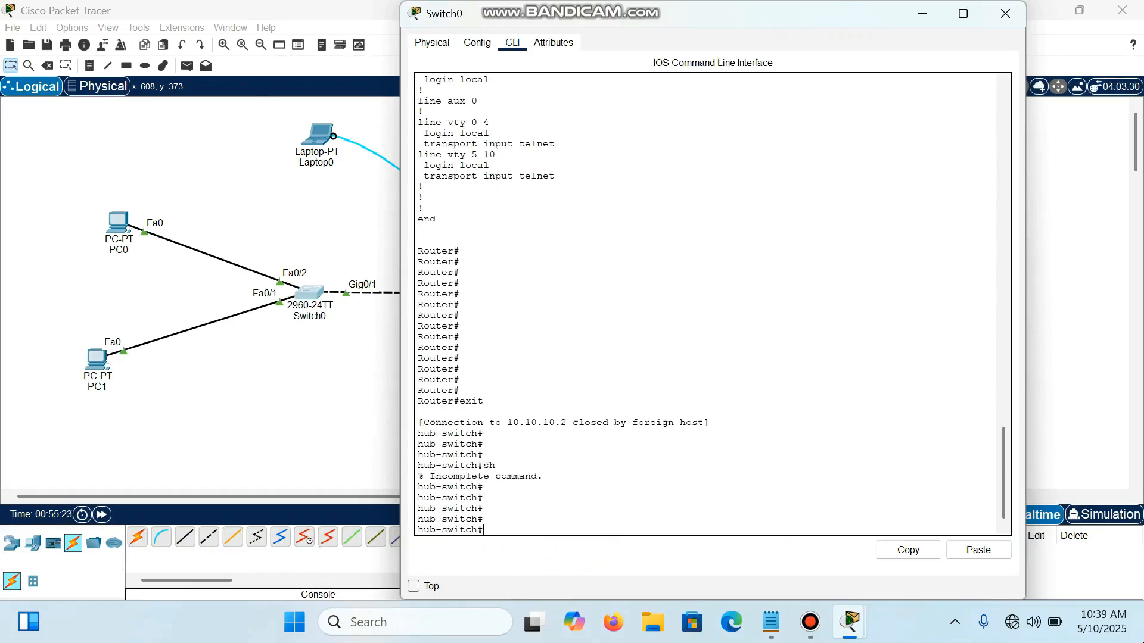
{"action": "type", "text": "show run"}
{"action": "key", "text": "Return"}
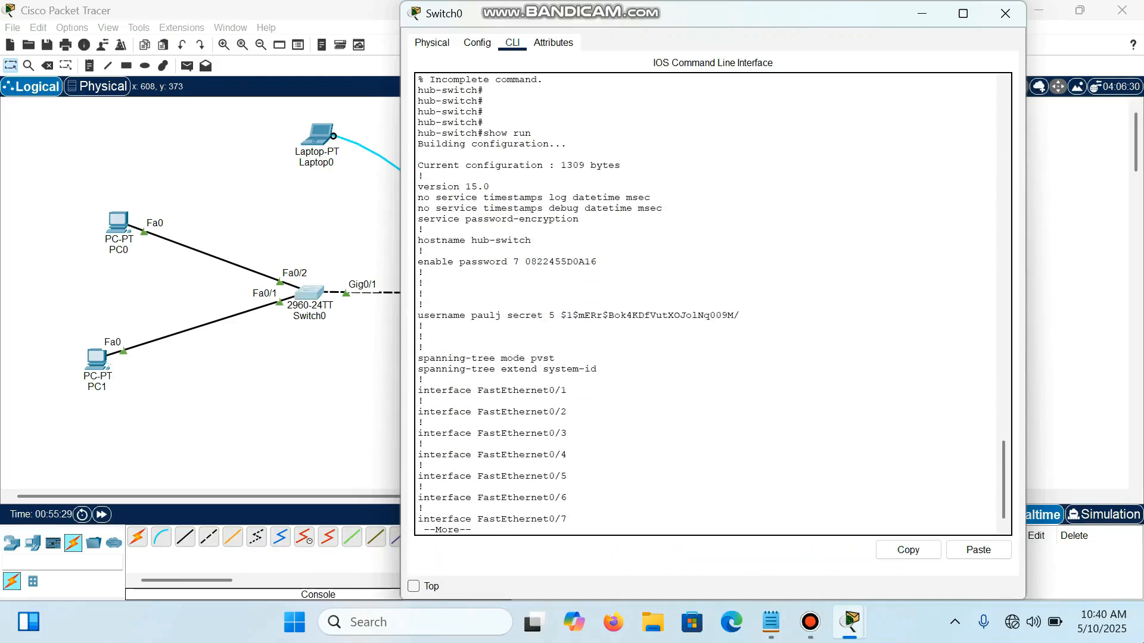
{"action": "left_click_drag", "start_coordinate": [422, 165], "coordinate": [597, 262]}
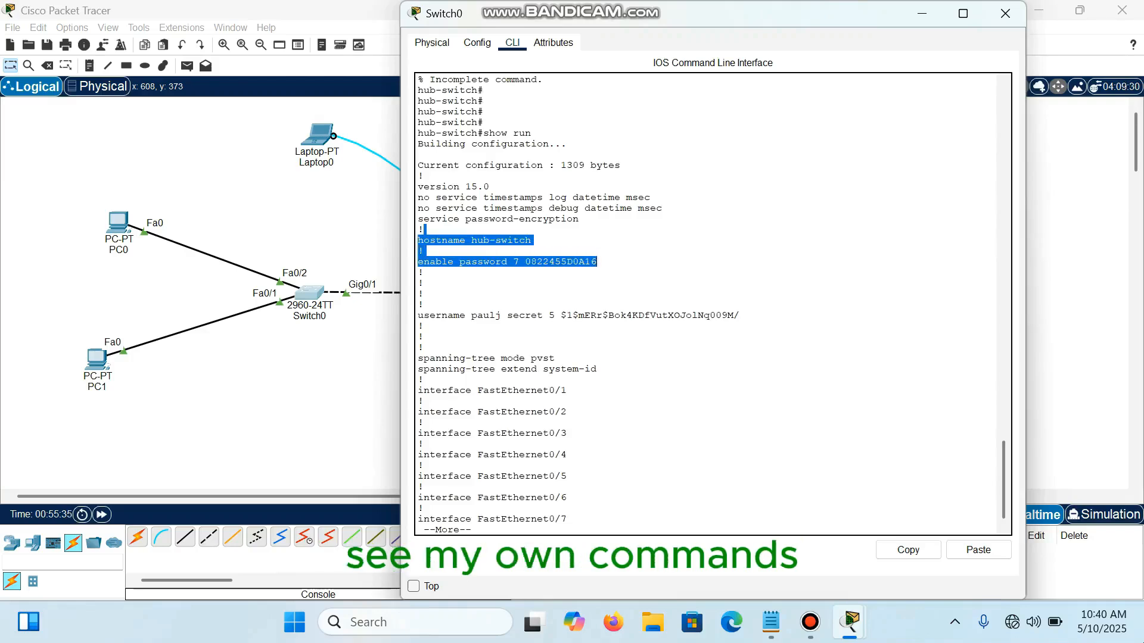
{"action": "left_click", "coordinate": [419, 315]}
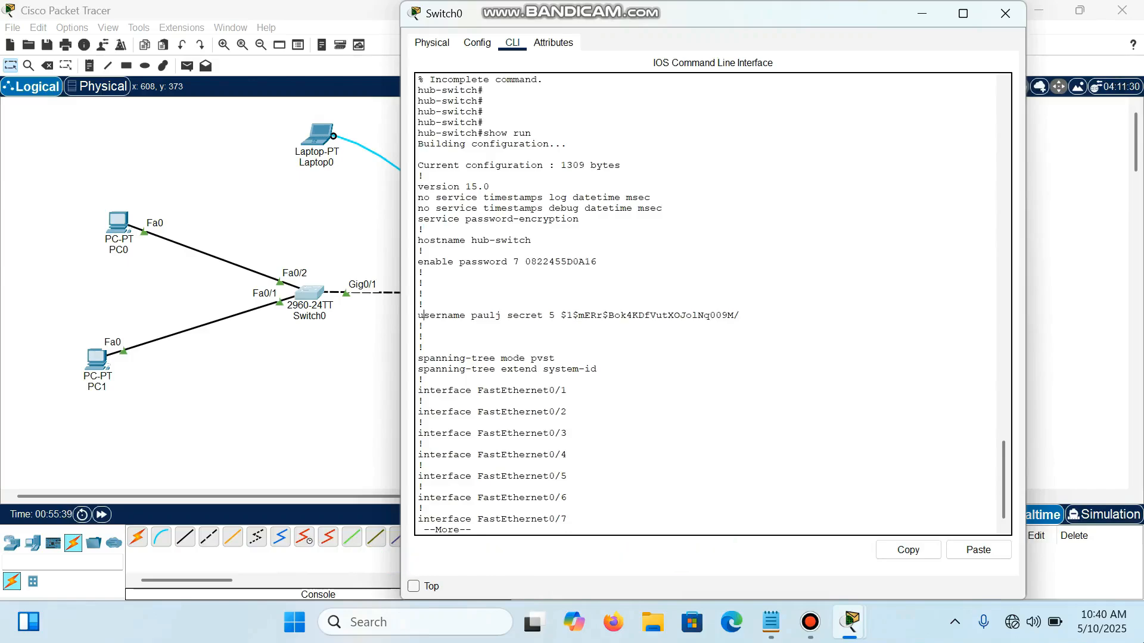
{"action": "left_click_drag", "start_coordinate": [424, 304], "coordinate": [741, 315]}
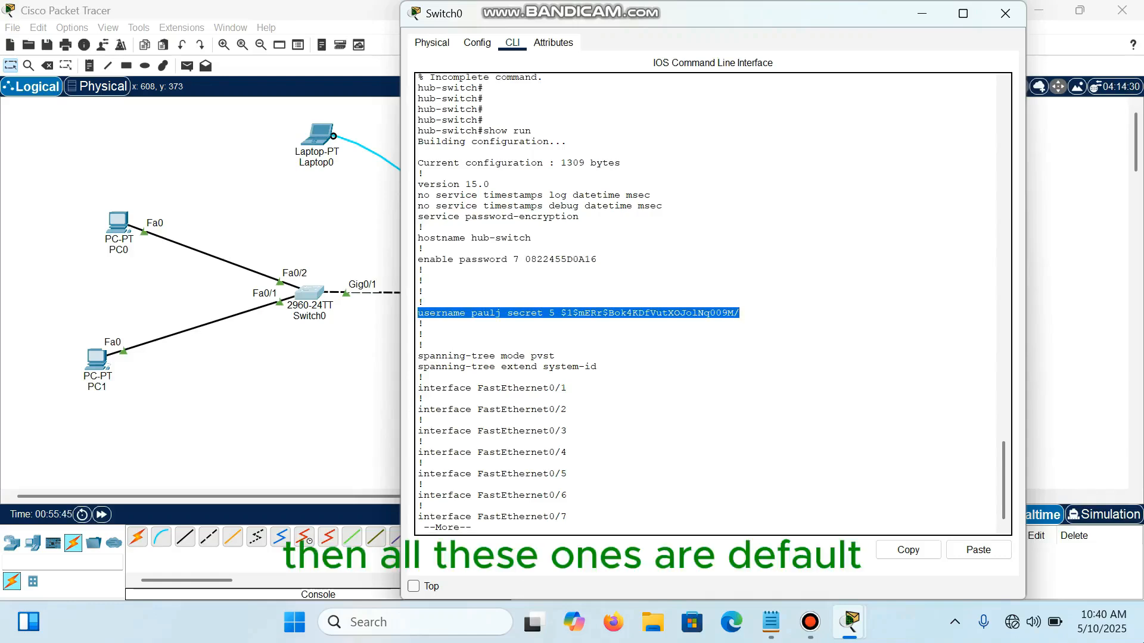
Step: Advance the switch's running configuration past the FastEthernet interfaces to the Vlan1 and console line sections
{"action": "key", "text": "Return"}
{"action": "key", "text": "Return"}
{"action": "key", "text": "Return"}
{"action": "key", "text": "Return"}
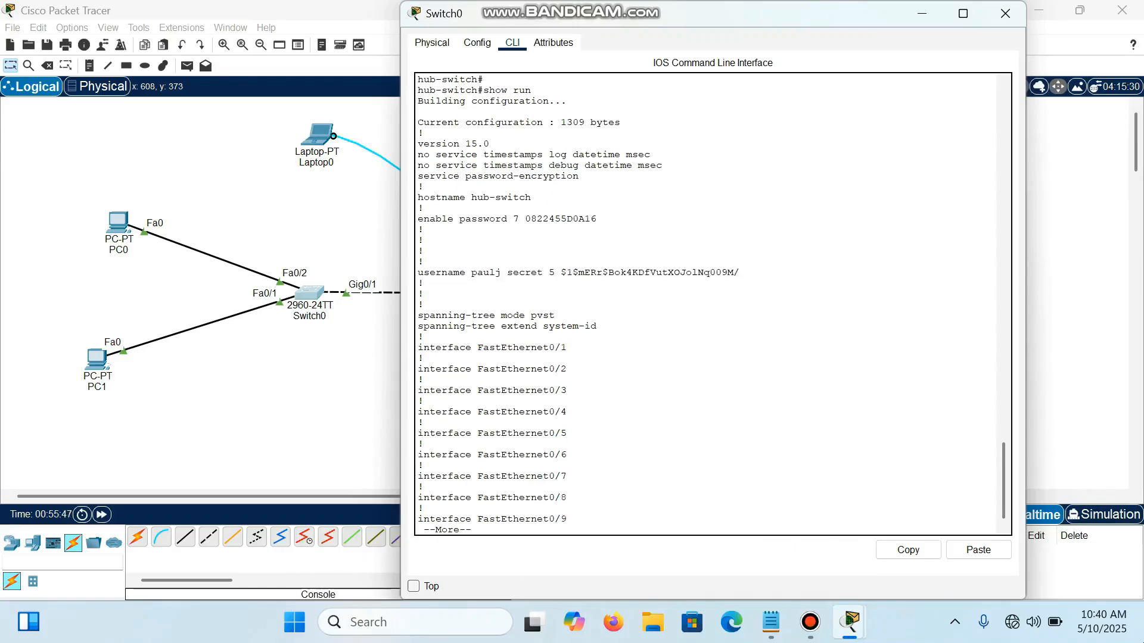
{"action": "key", "text": "Return"}
{"action": "key", "text": "Return"}
{"action": "key", "text": "Return"}
{"action": "key", "text": "Return"}
{"action": "key", "text": "Return"}
{"action": "key", "text": "Return"}
{"action": "key", "text": "Return"}
{"action": "key", "text": "Return"}
{"action": "key", "text": "Return"}
{"action": "key", "text": "Return"}
{"action": "key", "text": "Return"}
{"action": "key", "text": "Return"}
{"action": "key", "text": "Return"}
{"action": "key", "text": "Return"}
{"action": "key", "text": "Return"}
{"action": "key", "text": "Return"}
{"action": "key", "text": "Return"}
{"action": "key", "text": "Return"}
{"action": "key", "text": "Return"}
{"action": "key", "text": "Return"}
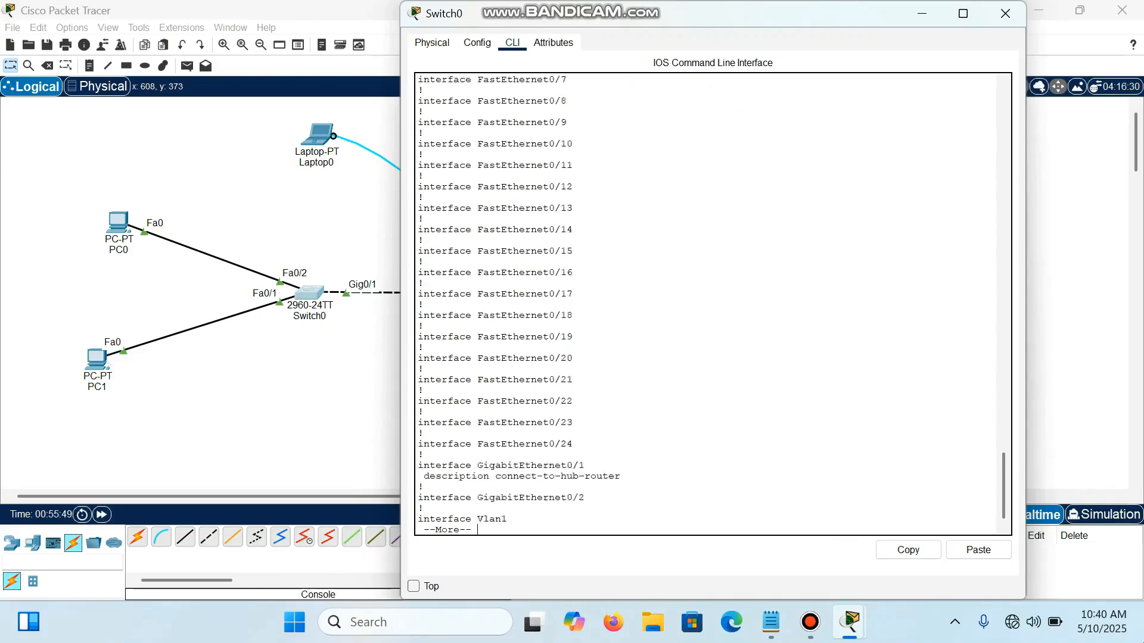
{"action": "key", "text": "Return"}
{"action": "key", "text": "Return"}
{"action": "key", "text": "Return"}
{"action": "key", "text": "Return"}
{"action": "key", "text": "Return"}
{"action": "key", "text": "Return"}
{"action": "key", "text": "Return"}
{"action": "key", "text": "Return"}
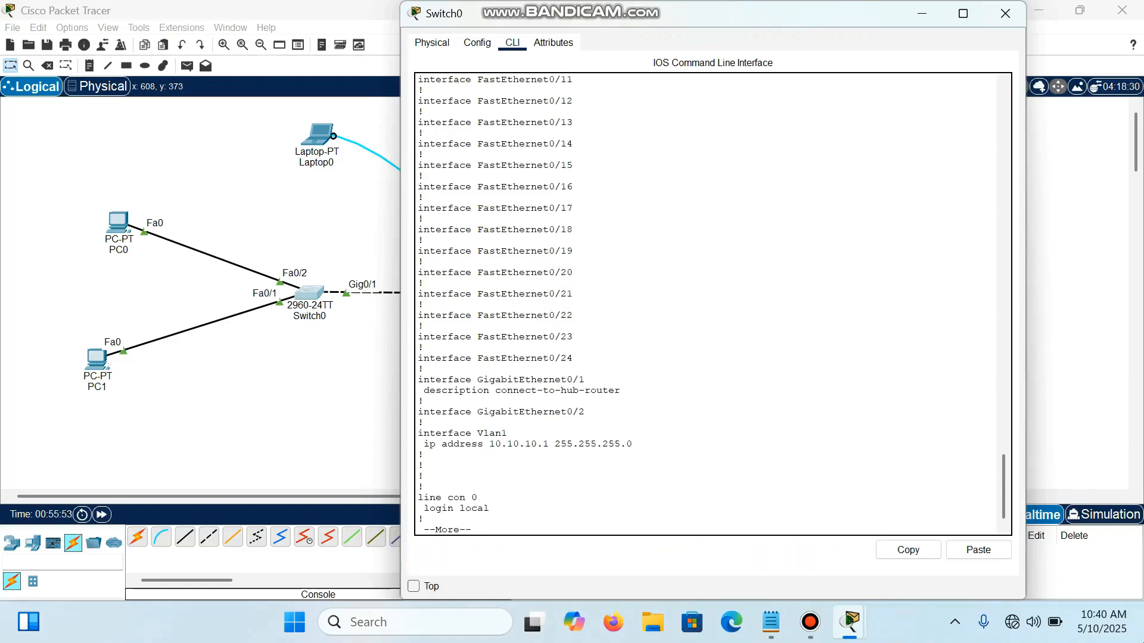
Step: Highlight the Vlan1 interface address block and the console line's local login settings
{"action": "mouse_move", "coordinate": [417, 433]}
{"action": "left_mouse_down"}
{"action": "mouse_move", "coordinate": [511, 444]}
{"action": "mouse_move", "coordinate": [506, 433]}
{"action": "mouse_move", "coordinate": [423, 455]}
{"action": "left_mouse_up"}
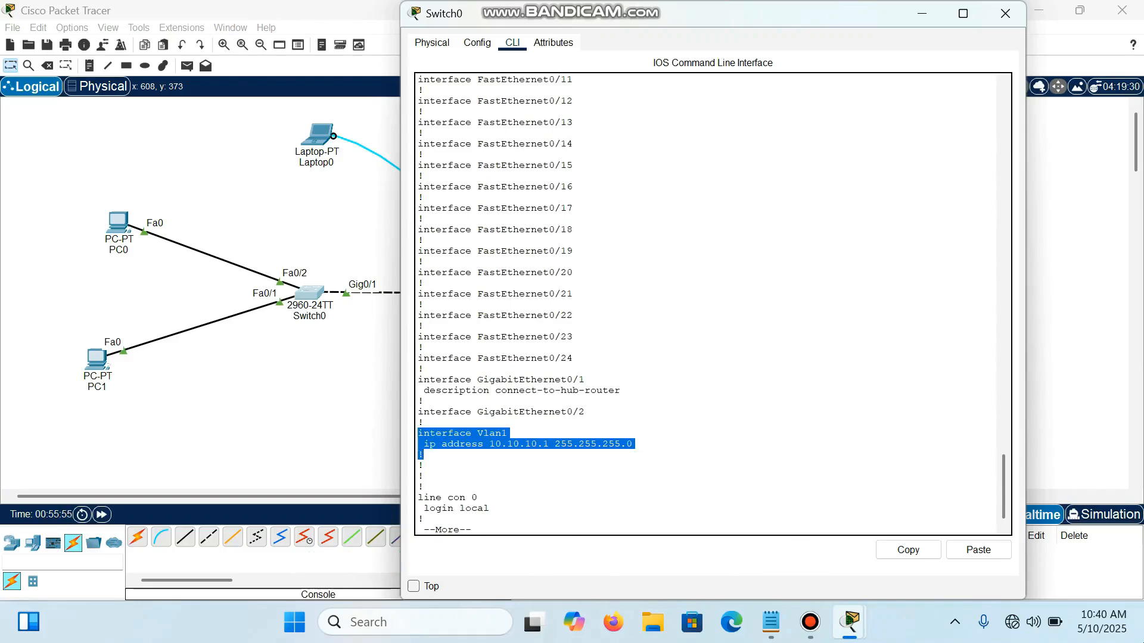
{"action": "scroll", "coordinate": [705, 304], "scroll_direction": "down", "scroll_amount": 1}
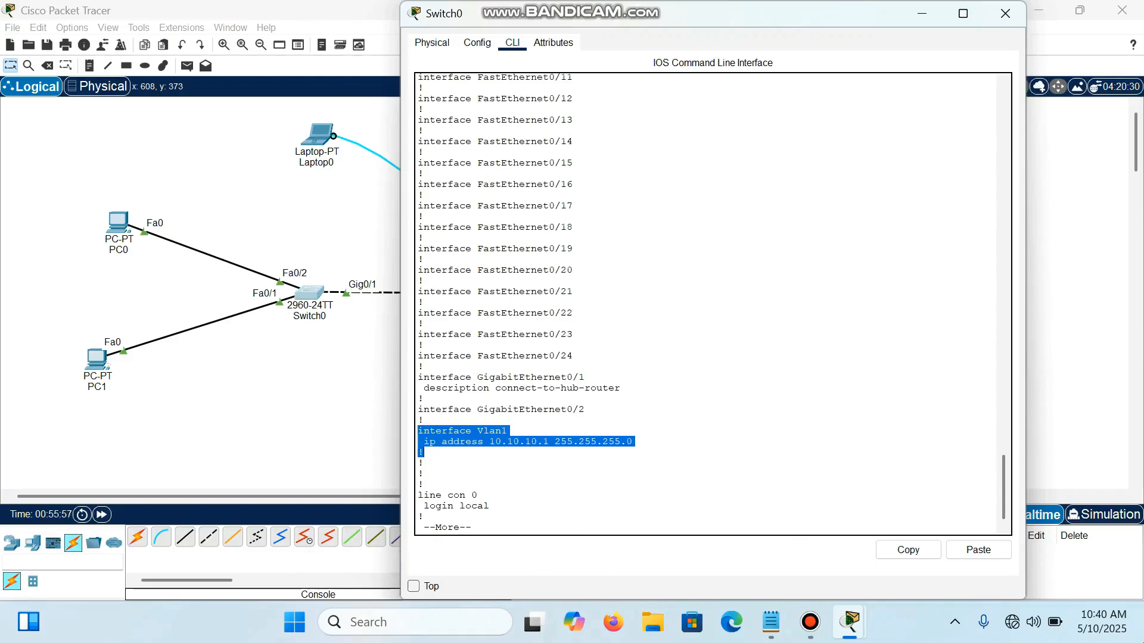
{"action": "left_click_drag", "start_coordinate": [418, 495], "coordinate": [459, 506]}
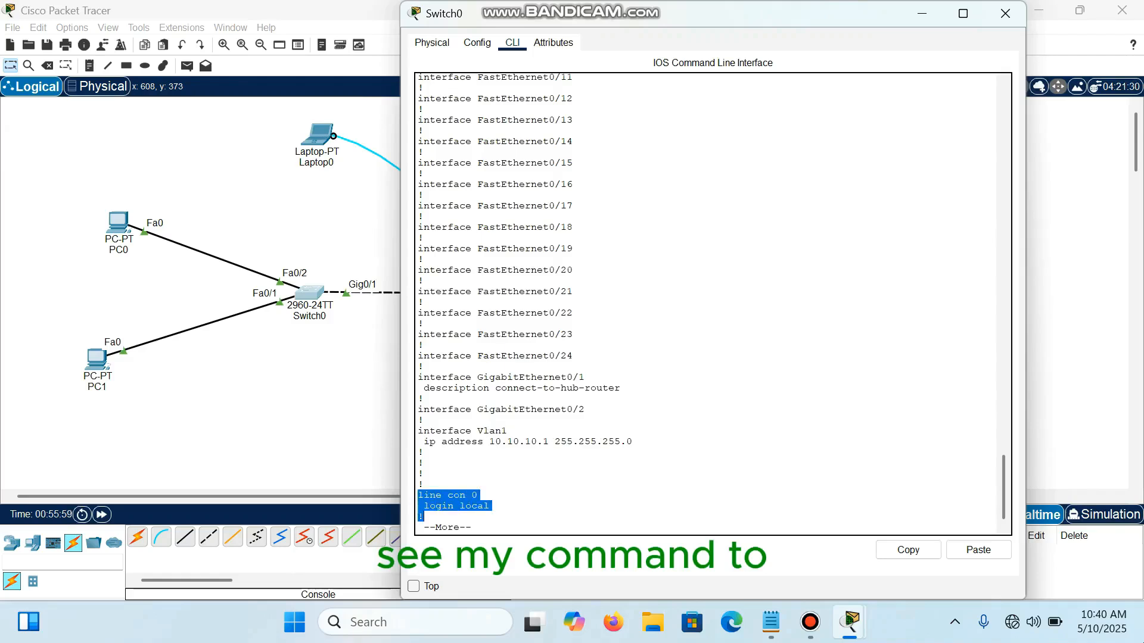
Step: Read the rest of the switch's running configuration through the vty lines to the end, and close the Switch0 window
{"action": "key", "text": "Return"}
{"action": "key", "text": "Return"}
{"action": "key", "text": "Return"}
{"action": "key", "text": "Return"}
{"action": "key", "text": "Return"}
{"action": "key", "text": "Return"}
{"action": "key", "text": "Return"}
{"action": "key", "text": "Return"}
{"action": "key", "text": "Return"}
{"action": "key", "text": "Return"}
{"action": "key", "text": "Return"}
{"action": "key", "text": "Return"}
{"action": "key", "text": "Return"}
{"action": "key", "text": "Return"}
{"action": "key", "text": "Return"}
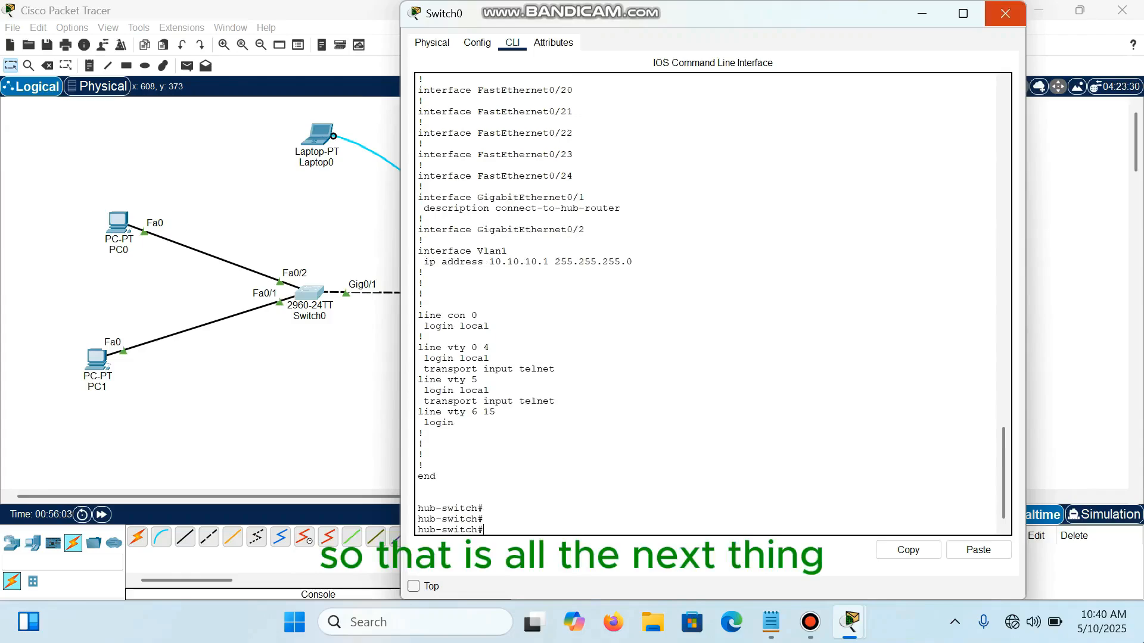
{"action": "left_click", "coordinate": [1005, 13]}
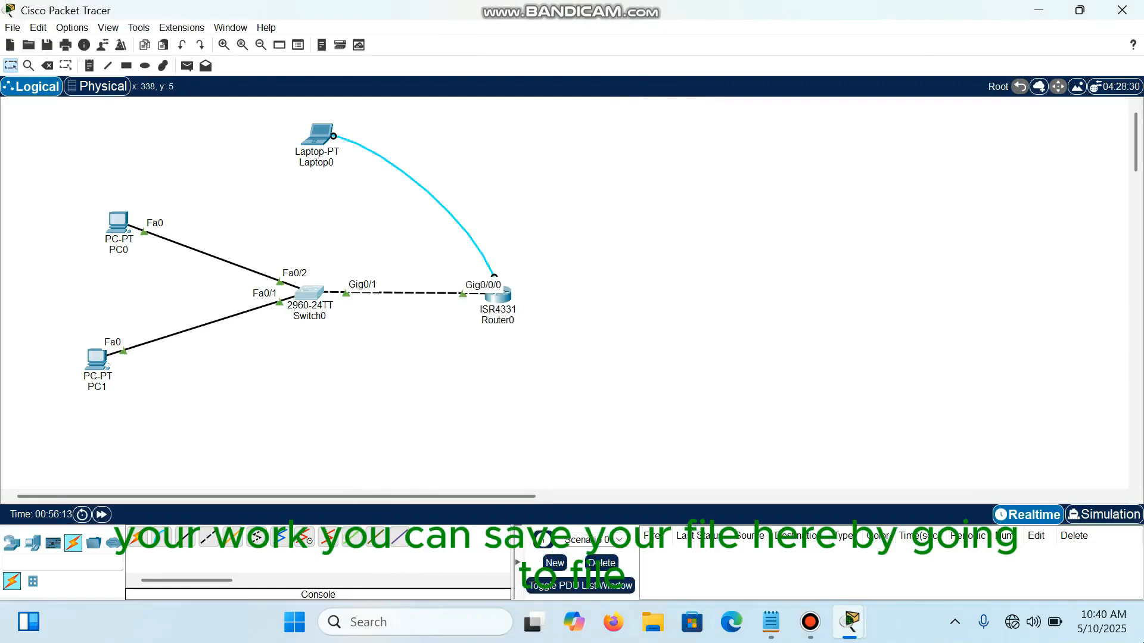
Step: Start saving the network as a .pkt file named basic configs, with the Documents folder as the destination
{"action": "left_click", "coordinate": [13, 28]}
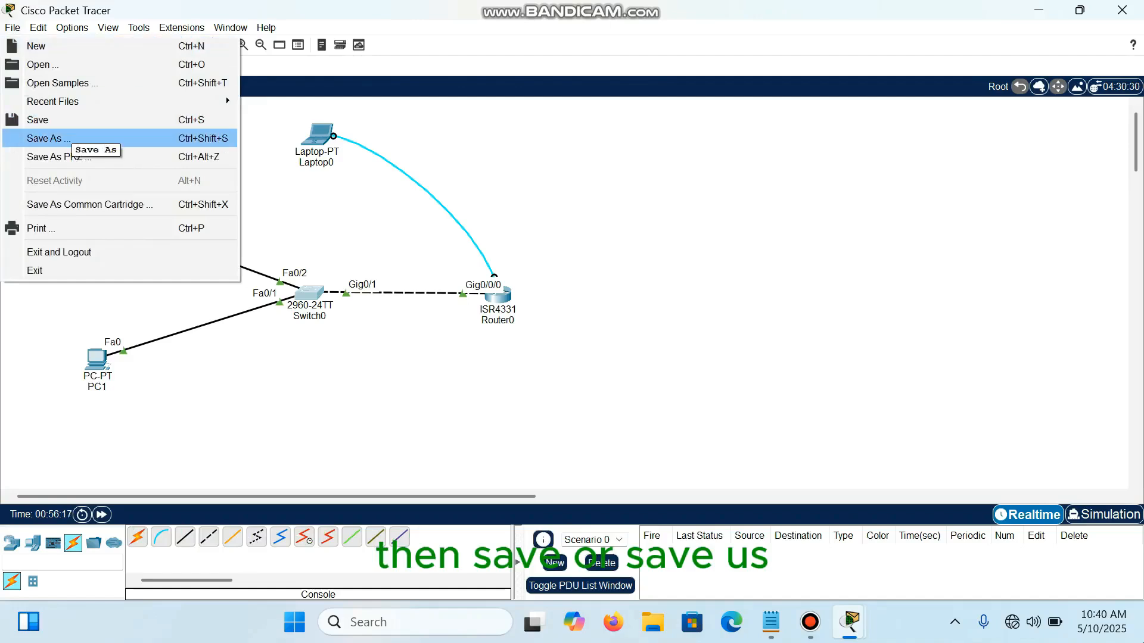
{"action": "left_click", "coordinate": [202, 394]}
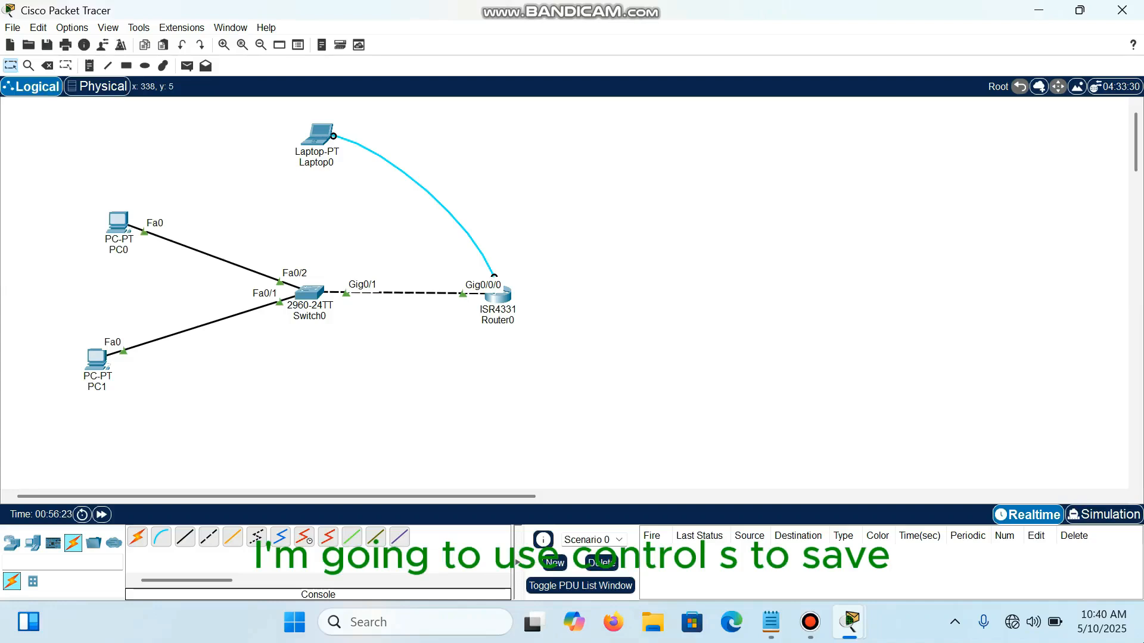
{"action": "key", "text": "ctrl+s"}
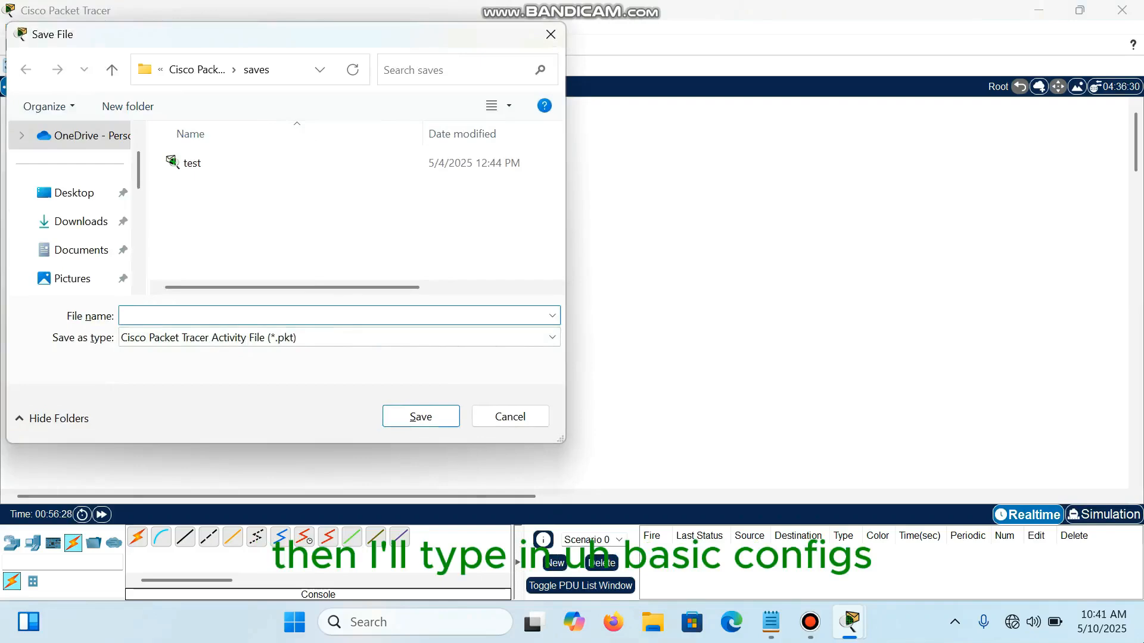
{"action": "type", "text": "basic configs"}
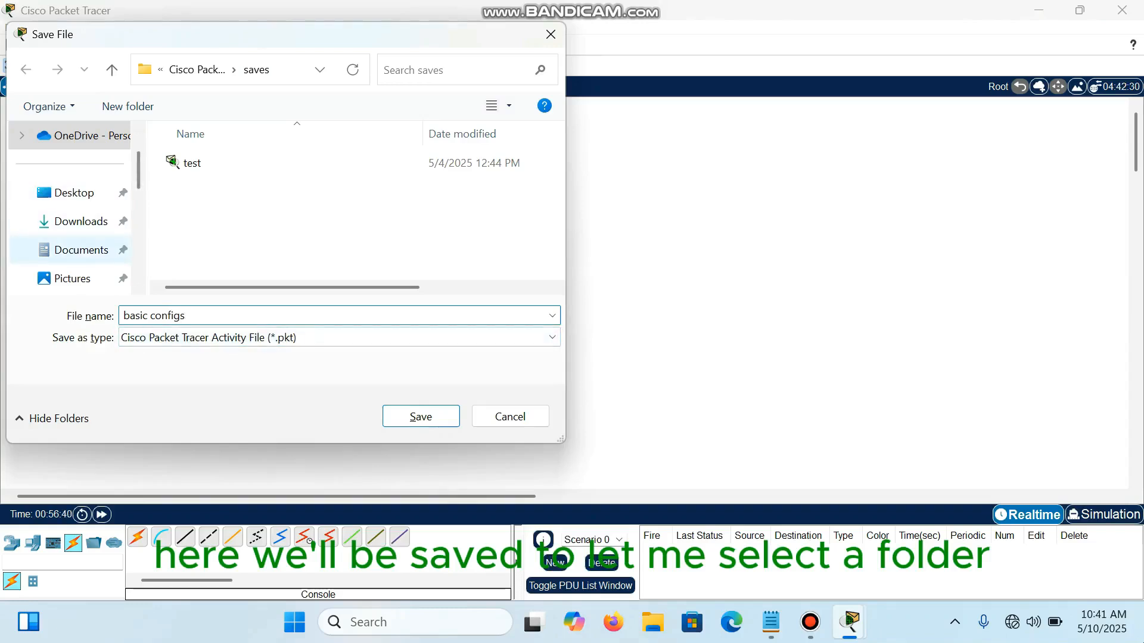
{"action": "left_click", "coordinate": [81, 249]}
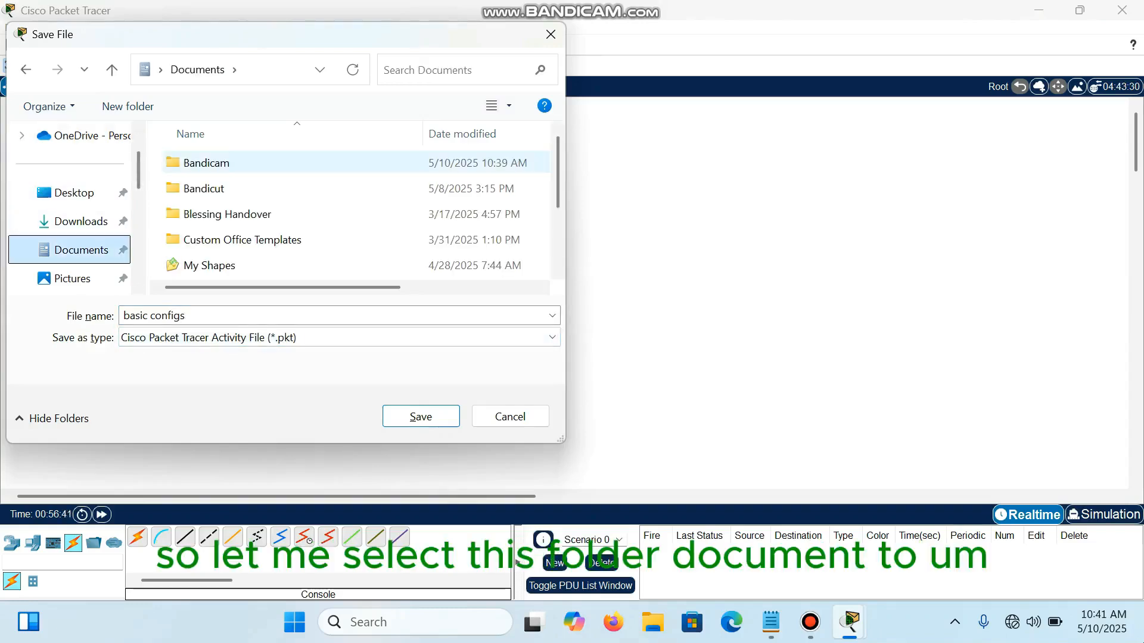